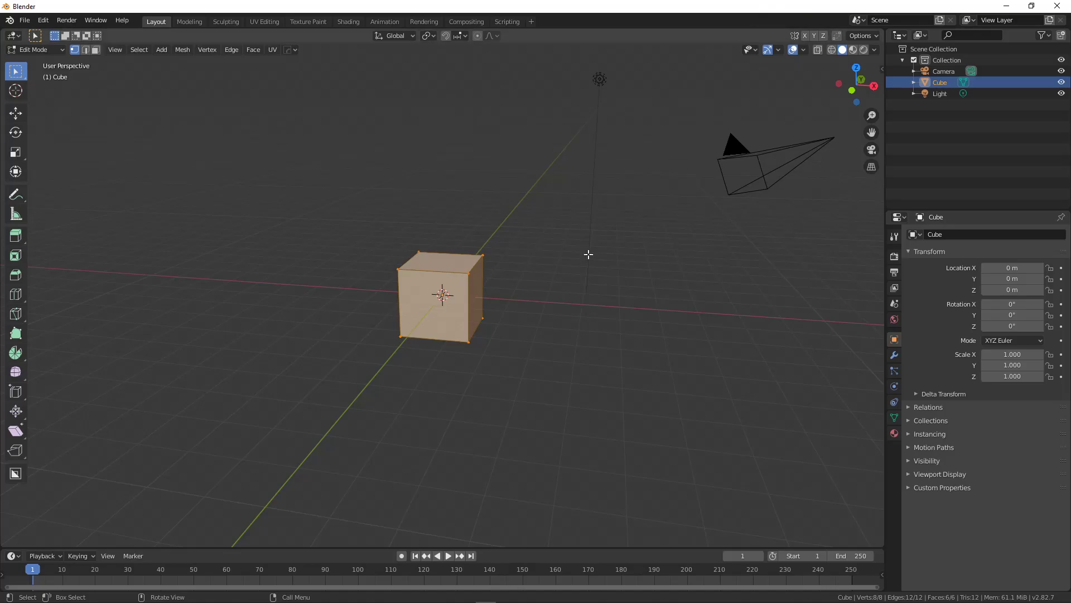
# Step: Start the Shortcut VUr input display in the viewport and return to editing the cube's mesh
pyautogui.press('Tab')
pyautogui.press('n')
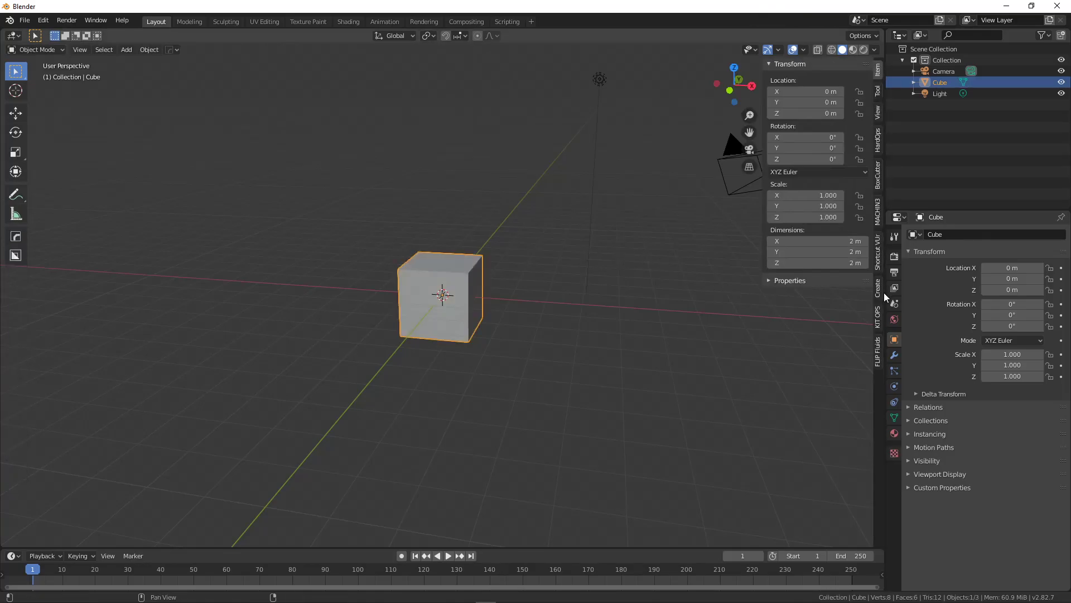
pyautogui.click(878, 254)
pyautogui.click(820, 80)
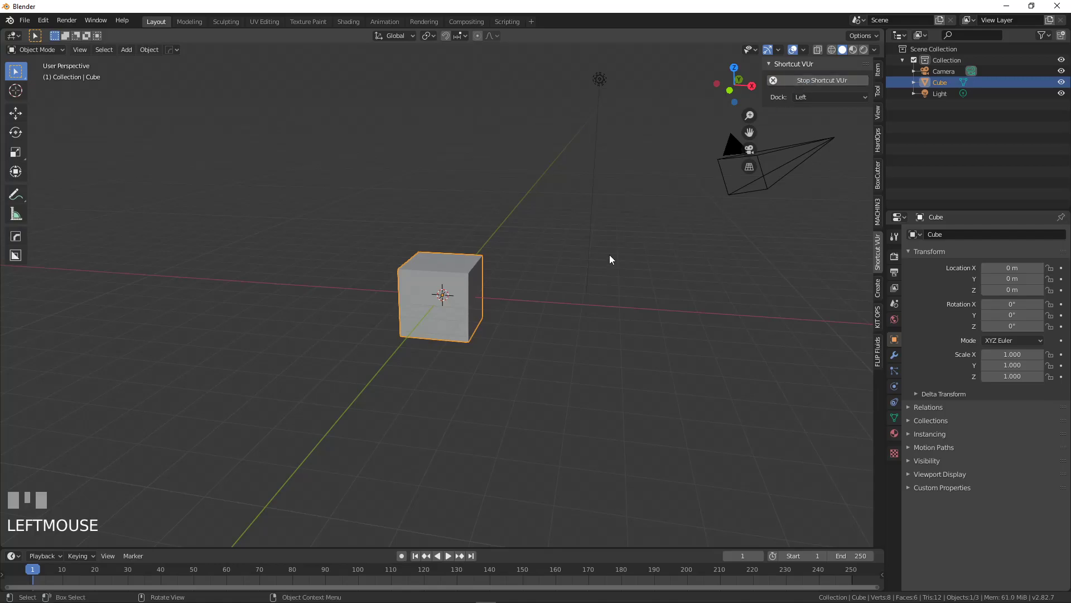
pyautogui.press('n')
pyautogui.press('Tab')
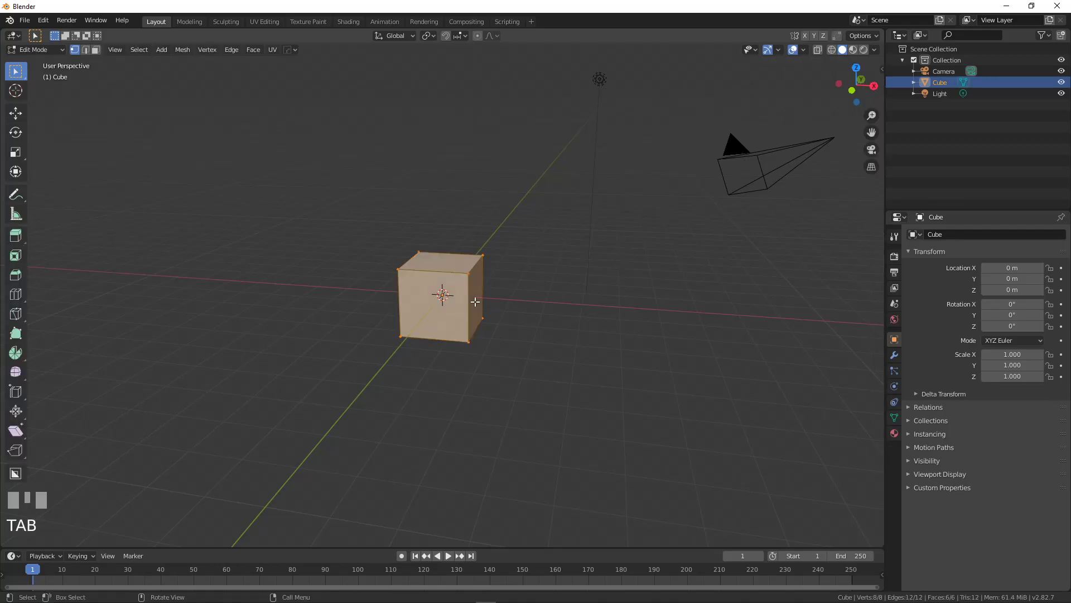
# Step: Merge all the cube's vertices at their center and move the merged vertex 1 m along X
pyautogui.hotkey('alt', 'm')
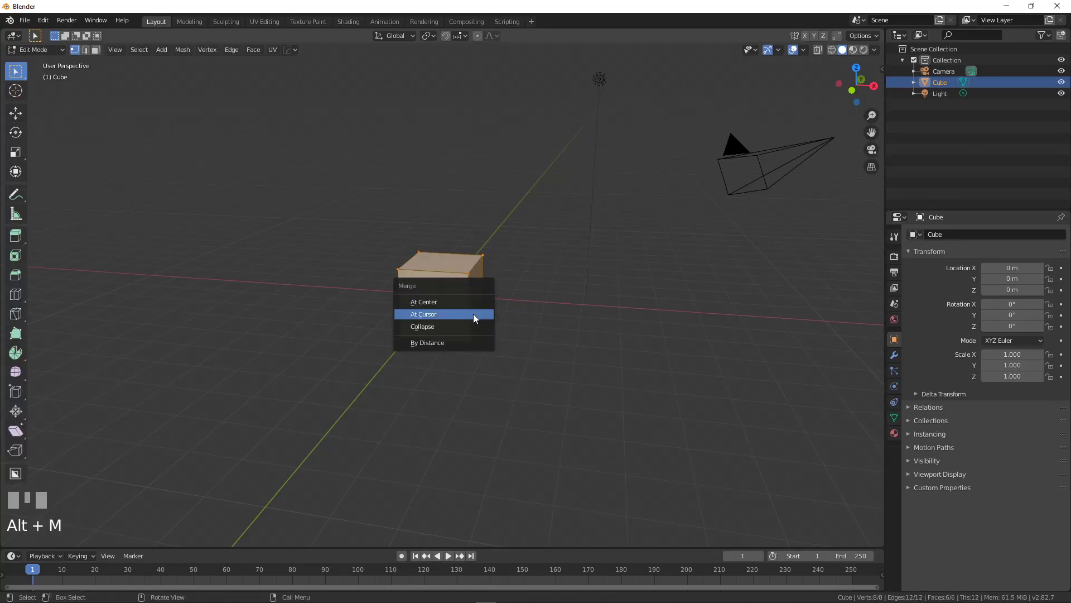
pyautogui.click(474, 301)
pyautogui.press('KP_1')
pyautogui.scroll(1, 512, 292)
pyautogui.keyDown('shift'); pyautogui.moveTo(512, 292); pyautogui.dragTo(401, 287, button='middle'); pyautogui.keyUp('shift')
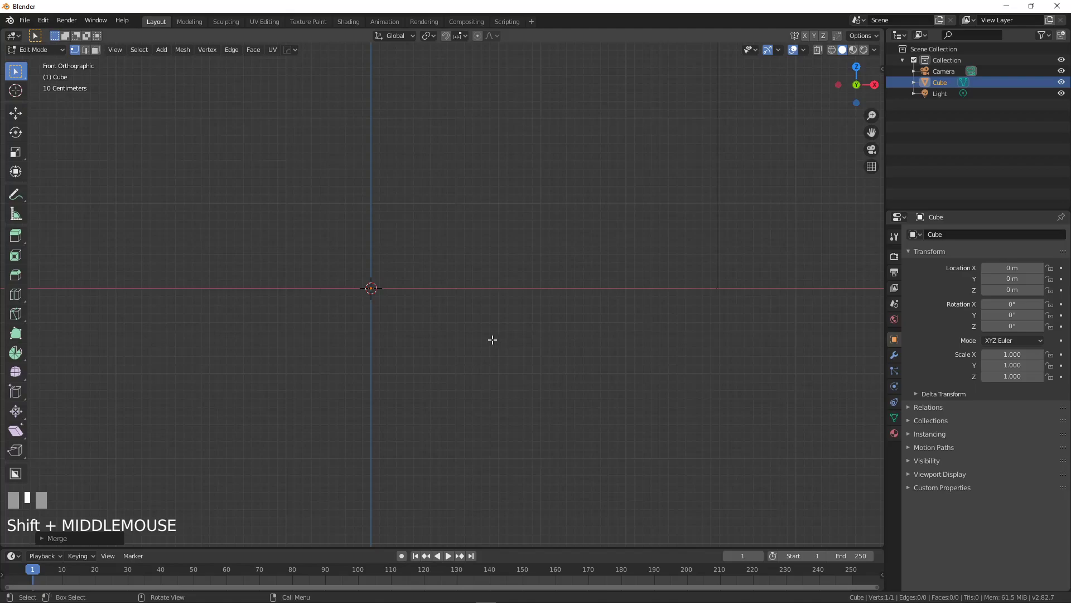
pyautogui.press('g')
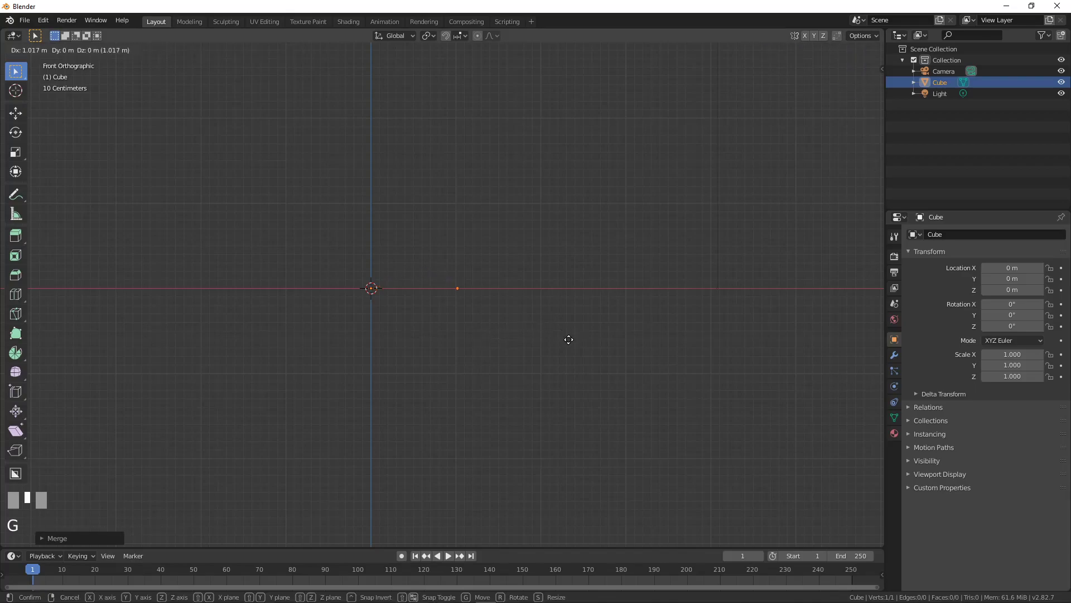
pyautogui.press('x')
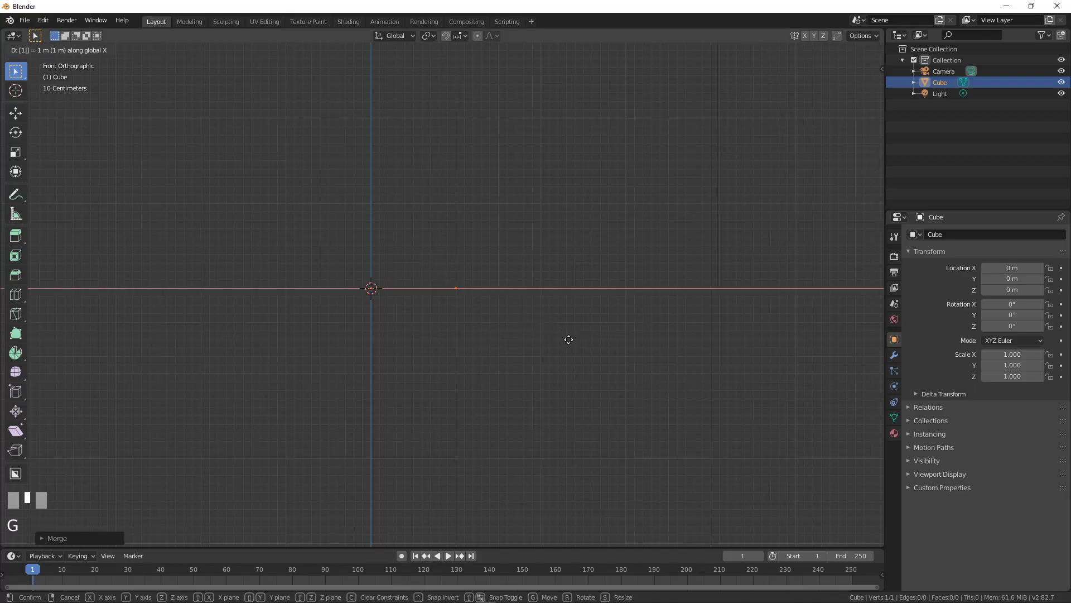
pyautogui.click(568, 339)
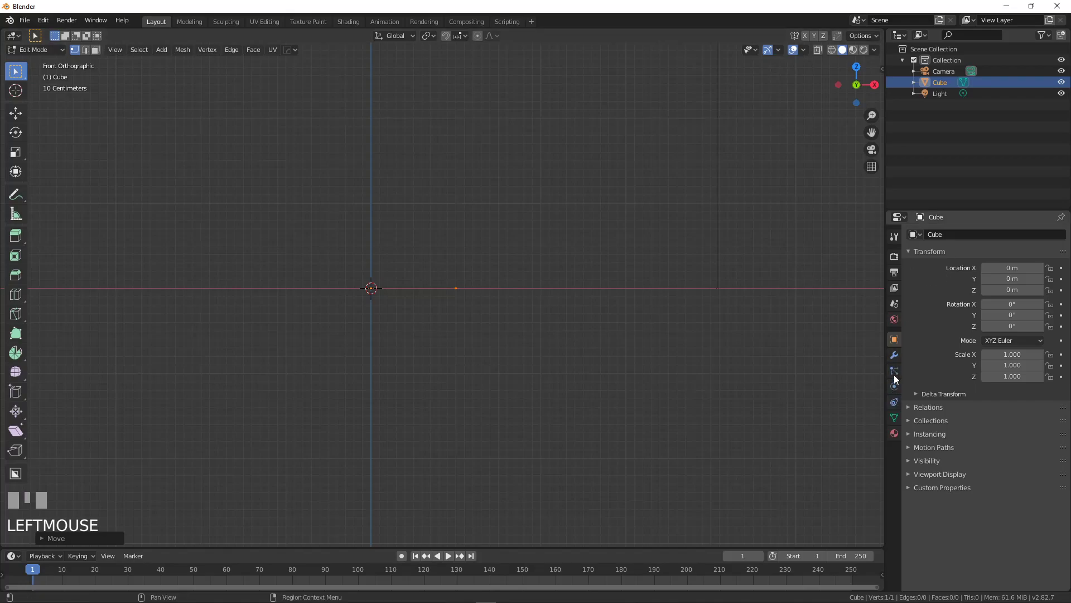
# Step: Add a Skin modifier to the single-vertex cube object
pyautogui.click(893, 356)
pyautogui.click(949, 236)
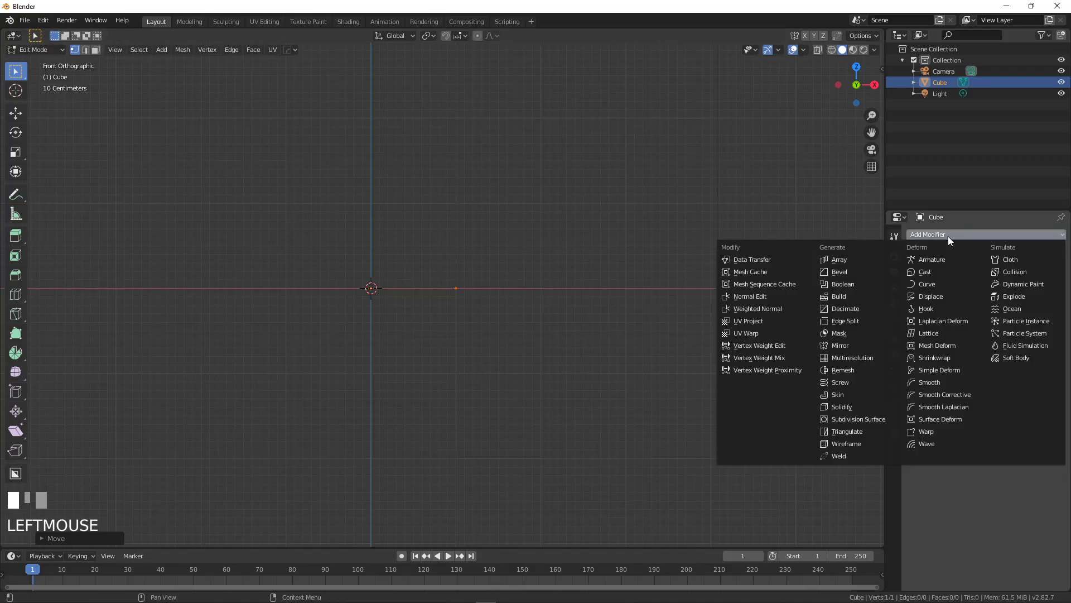
pyautogui.click(879, 388)
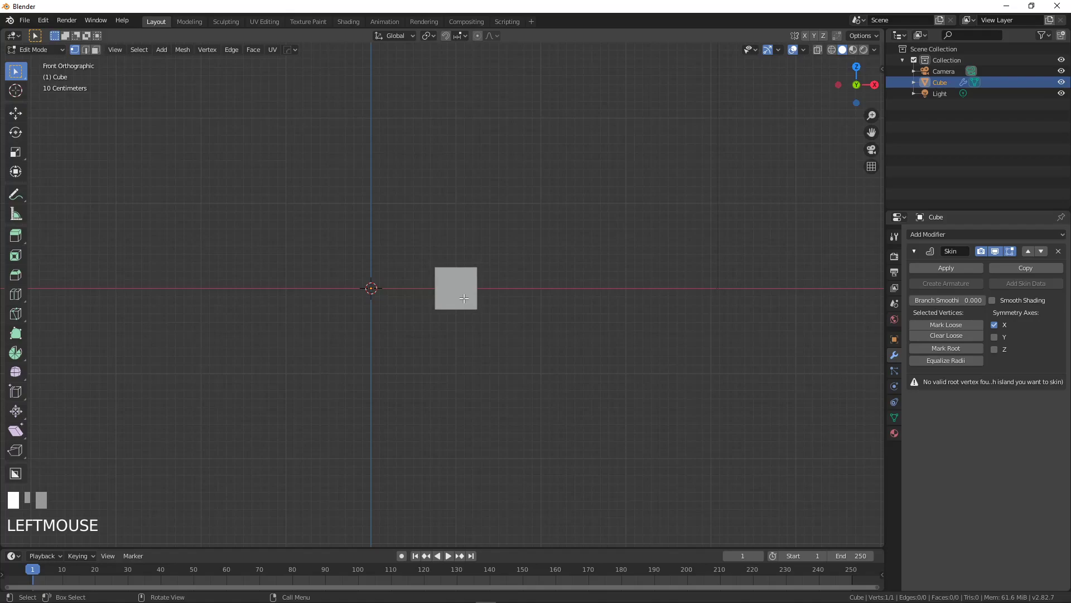
# Step: Extrude a lower leg segment about 1 m upward and shift its upper vertex forward along Y in the side view
pyautogui.press('e')
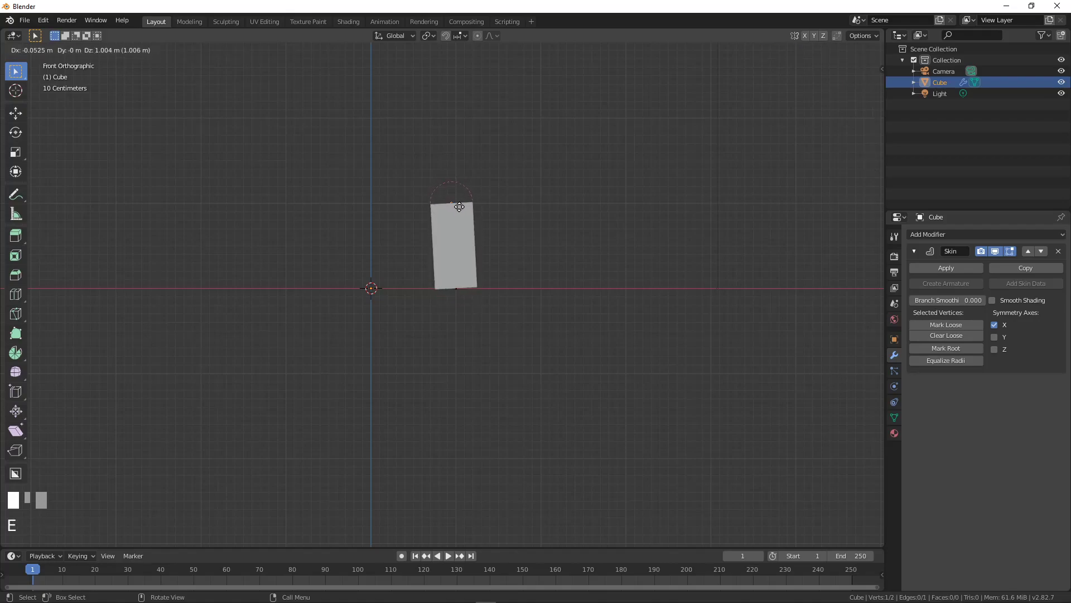
pyautogui.click(460, 209)
pyautogui.press('KP_3')
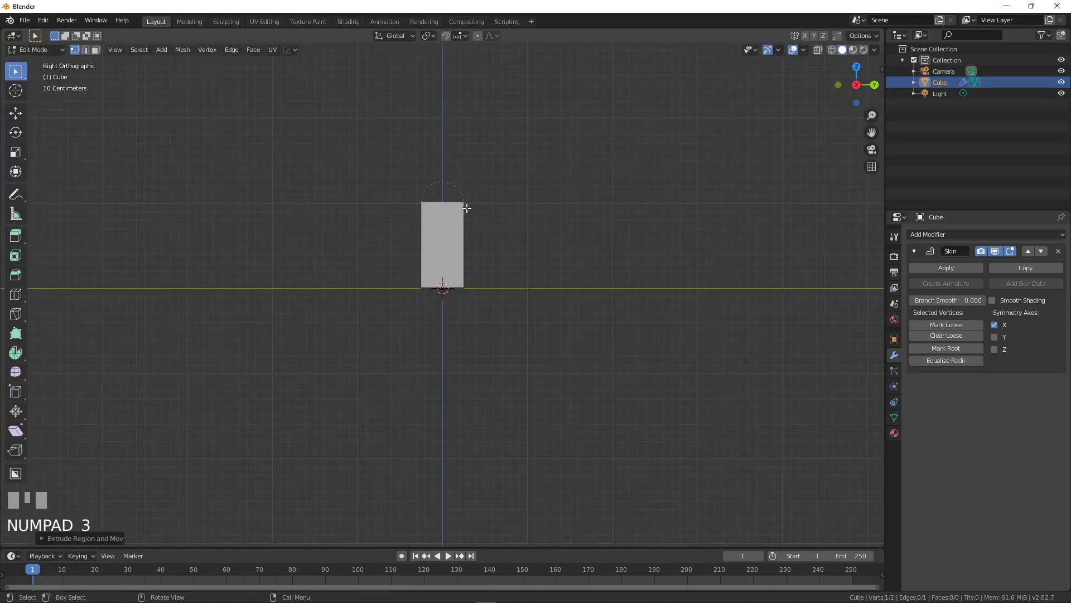
pyautogui.press('g')
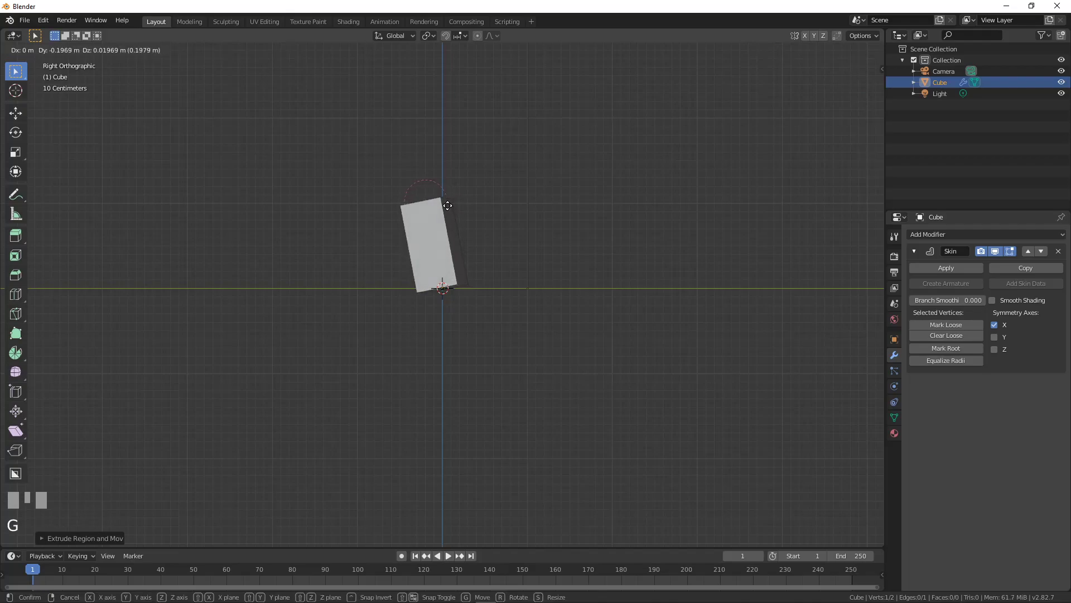
pyautogui.click(442, 208)
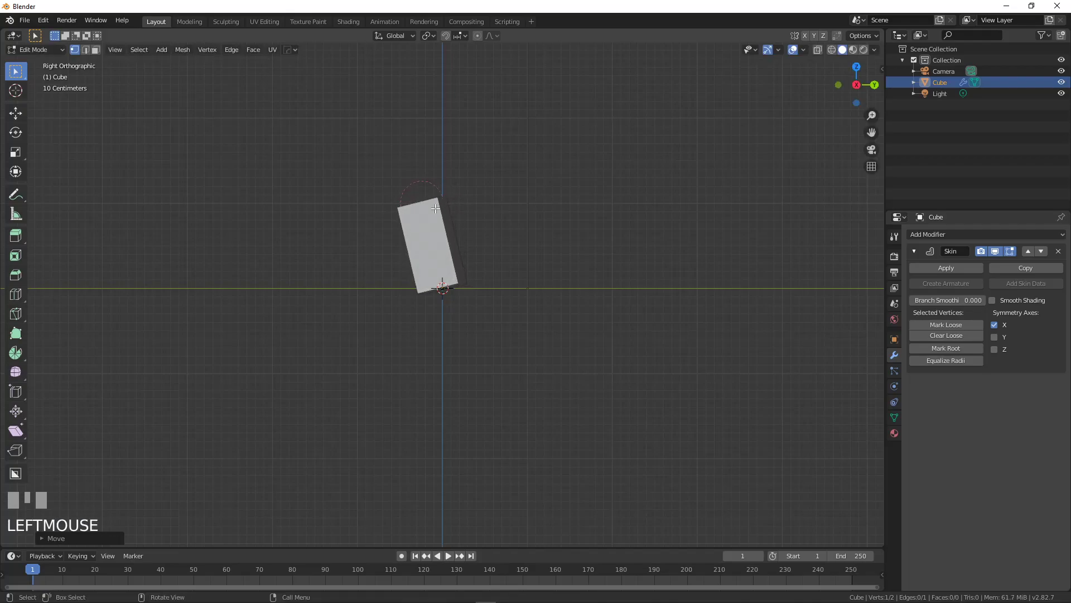
# Step: Extrude the upper leg up and backward, angle it inward, and extrude a hip segment to the center line
pyautogui.press('e')
pyautogui.click(456, 161)
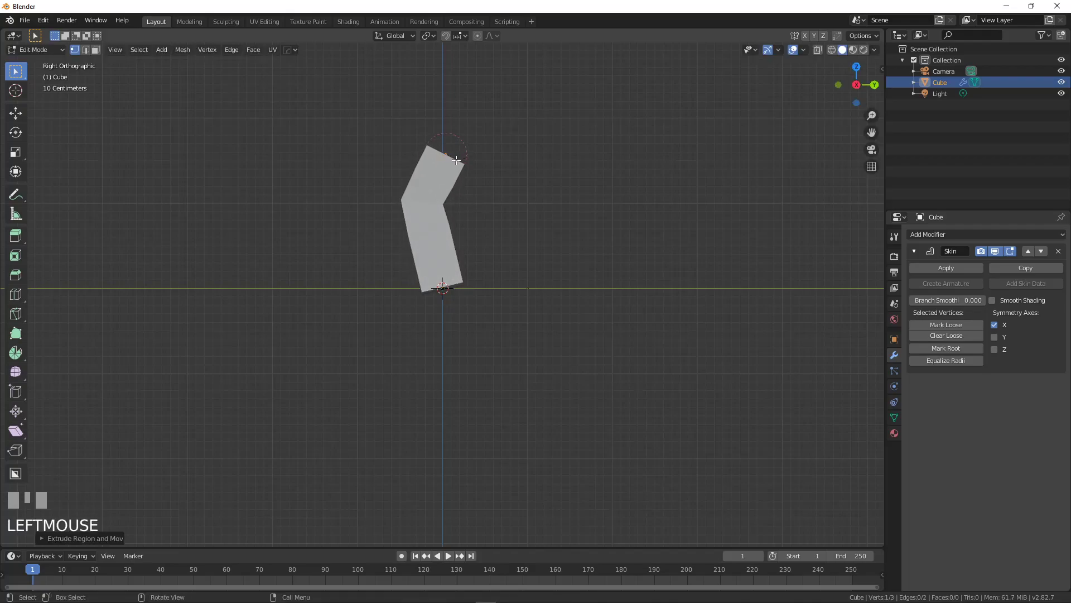
pyautogui.press('KP_1')
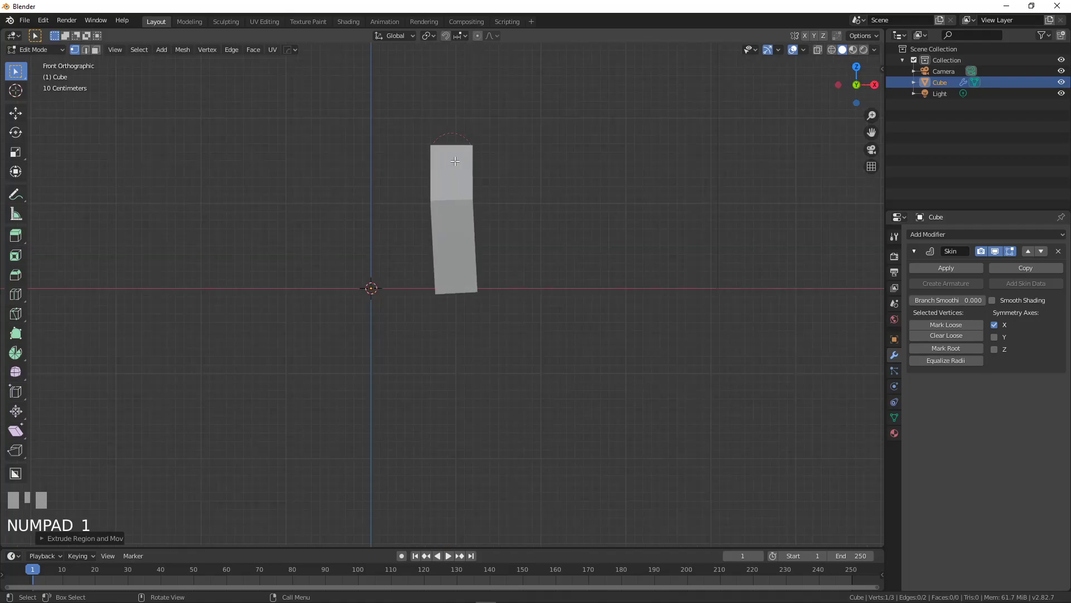
pyautogui.press('g')
pyautogui.click(427, 162)
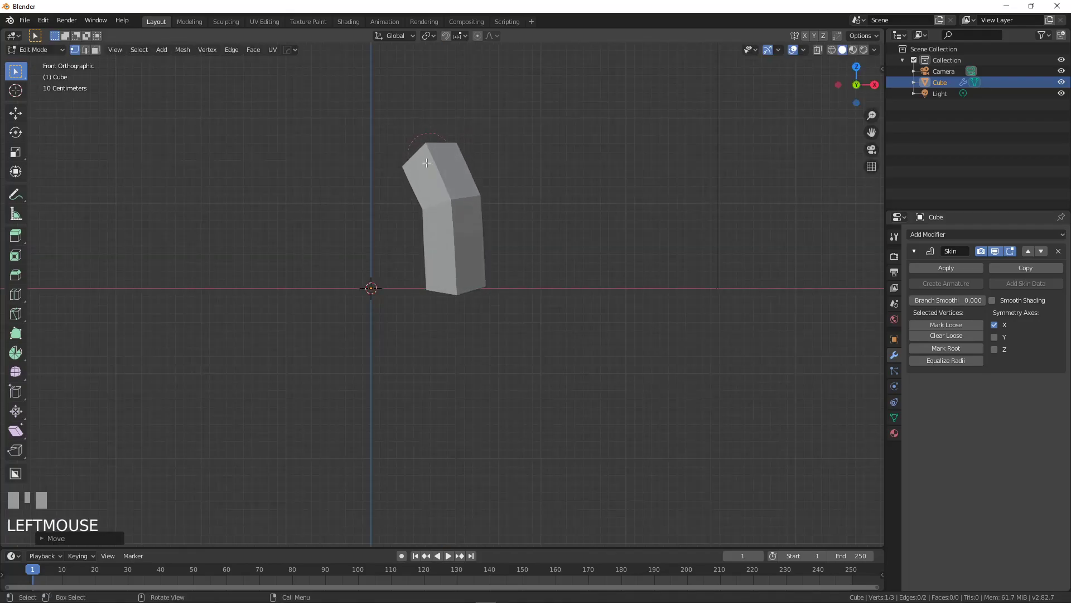
pyautogui.press('e')
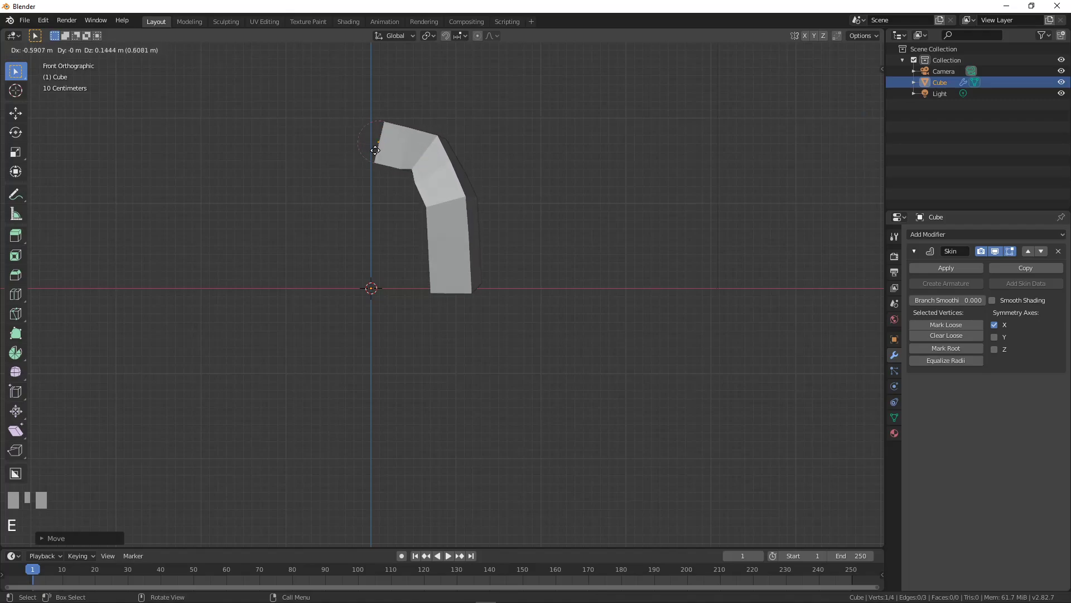
pyautogui.click(369, 148)
# Step: Add a Mirror modifier across the X axis with Clipping enabled
pyautogui.click(970, 233)
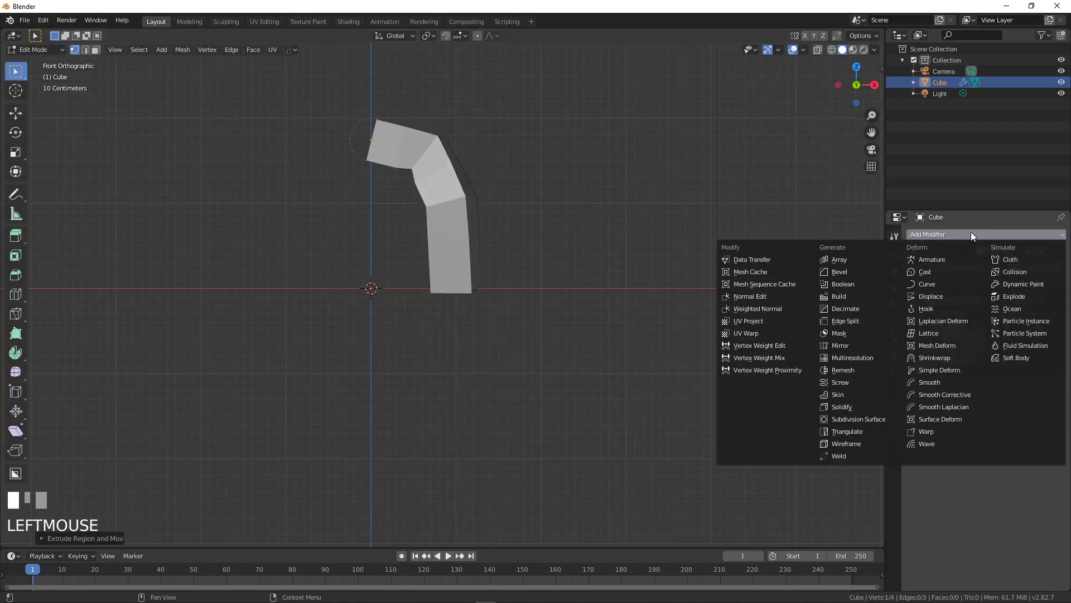
pyautogui.click(861, 346)
pyautogui.click(997, 512)
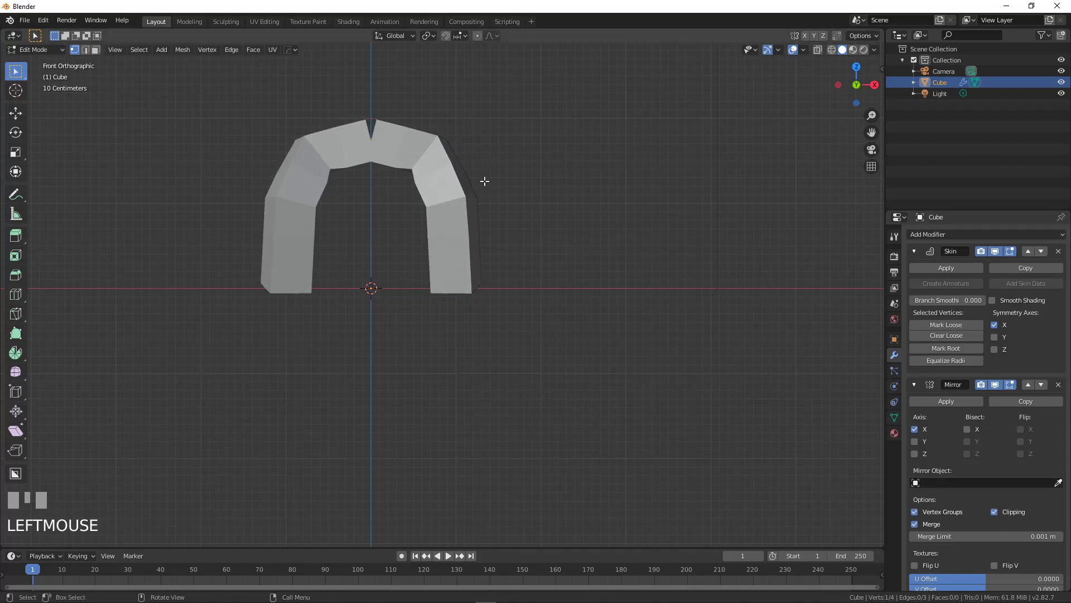
# Step: Extrude the lower spine segment upward from the hip center and shift its end slightly backward in the side view
pyautogui.press('e')
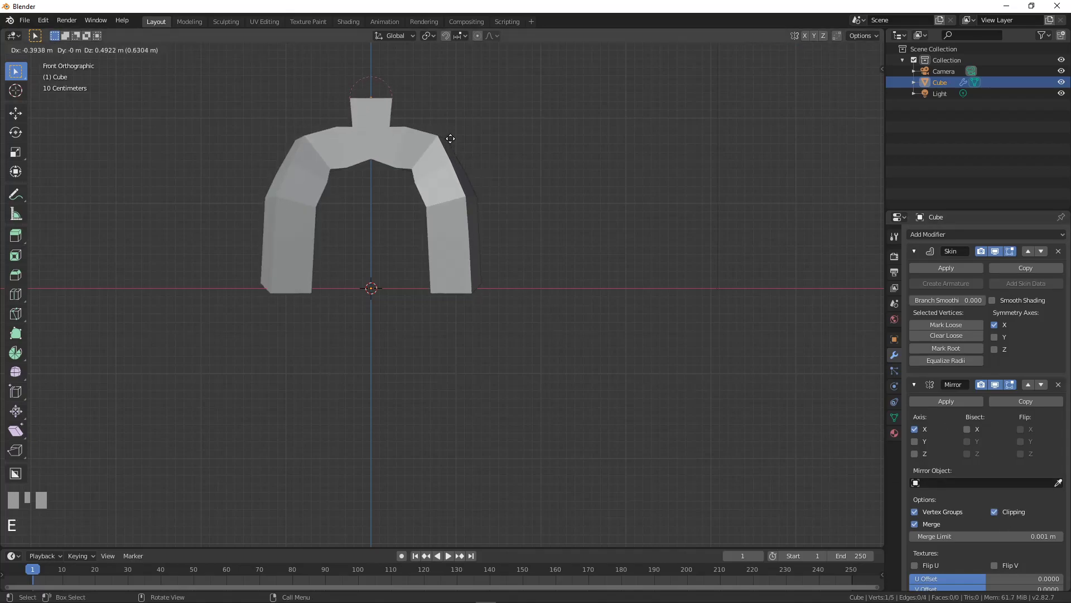
pyautogui.click(442, 109)
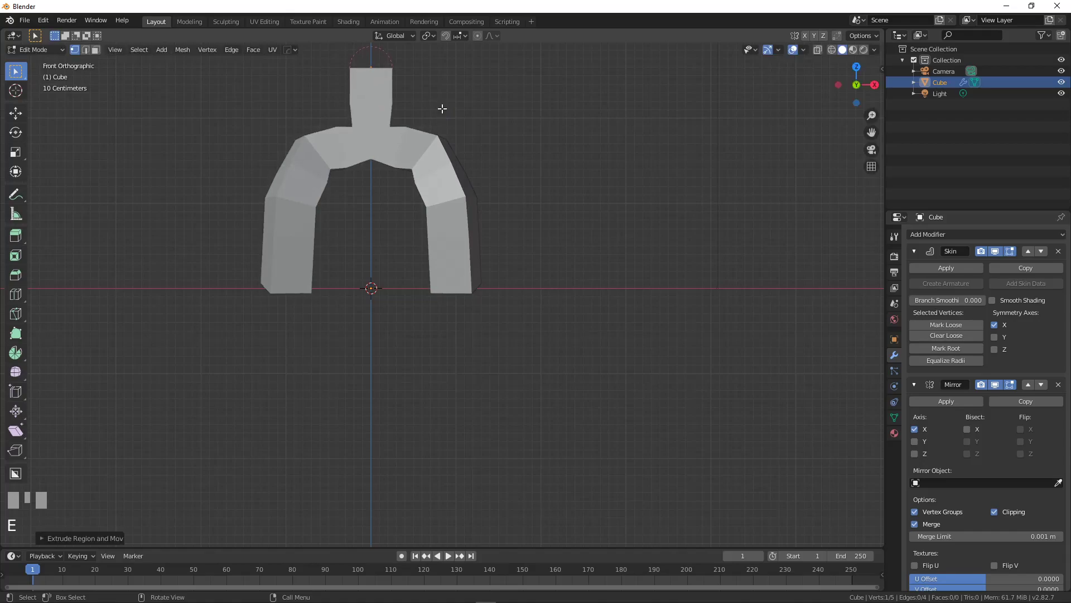
pyautogui.press('KP_3')
pyautogui.keyDown('shift'); pyautogui.moveTo(445, 123); pyautogui.dragTo(485, 161, button='middle'); pyautogui.keyUp('shift')
pyautogui.press('g')
pyautogui.click(507, 155)
# Step: Extrude two more spine segments in the side view, one straight up and one leaning up and forward
pyautogui.scroll(-1, 504, 155)
pyautogui.press('e')
pyautogui.click(502, 103)
pyautogui.press('e')
pyautogui.click(479, 53)
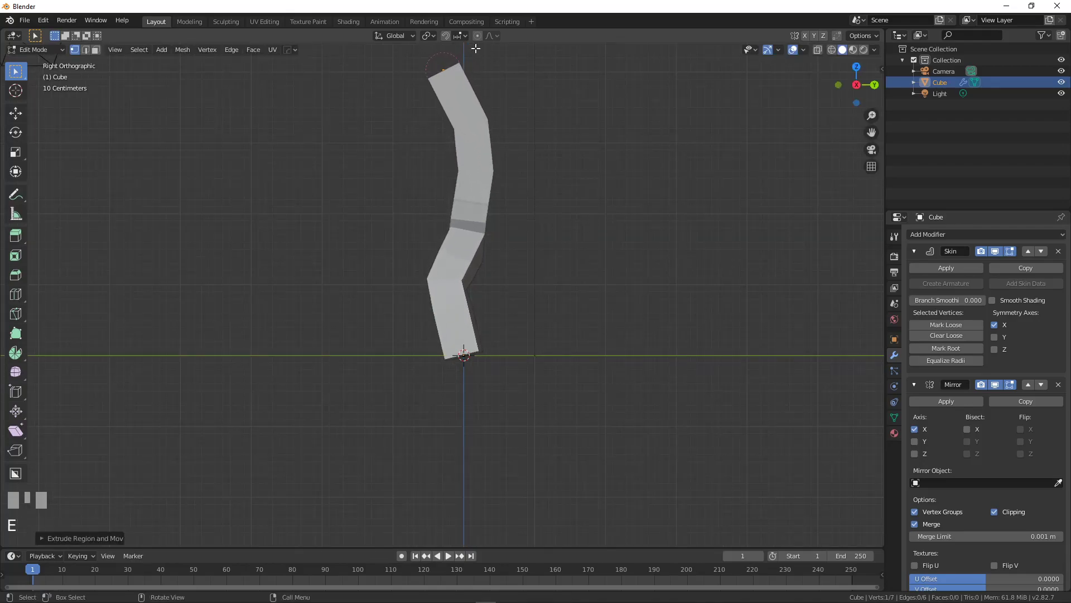
# Step: Extrude an upper arm from the spine's top vertex, pulling it about 1.5 m outward with Clipping off, and re-enable Clipping
pyautogui.press('KP_1')
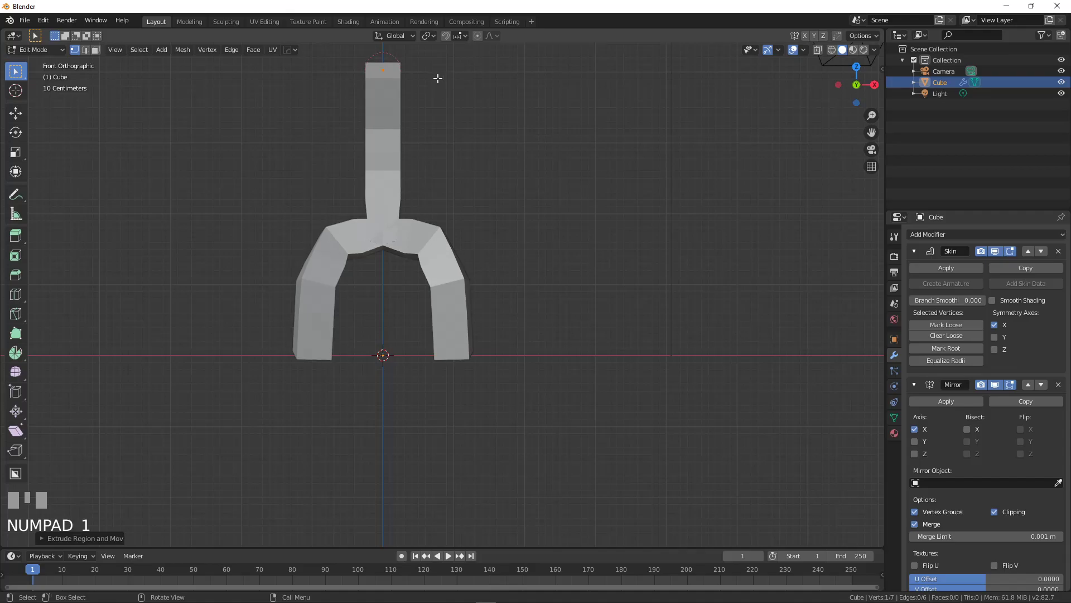
pyautogui.press('e')
pyautogui.click(474, 92)
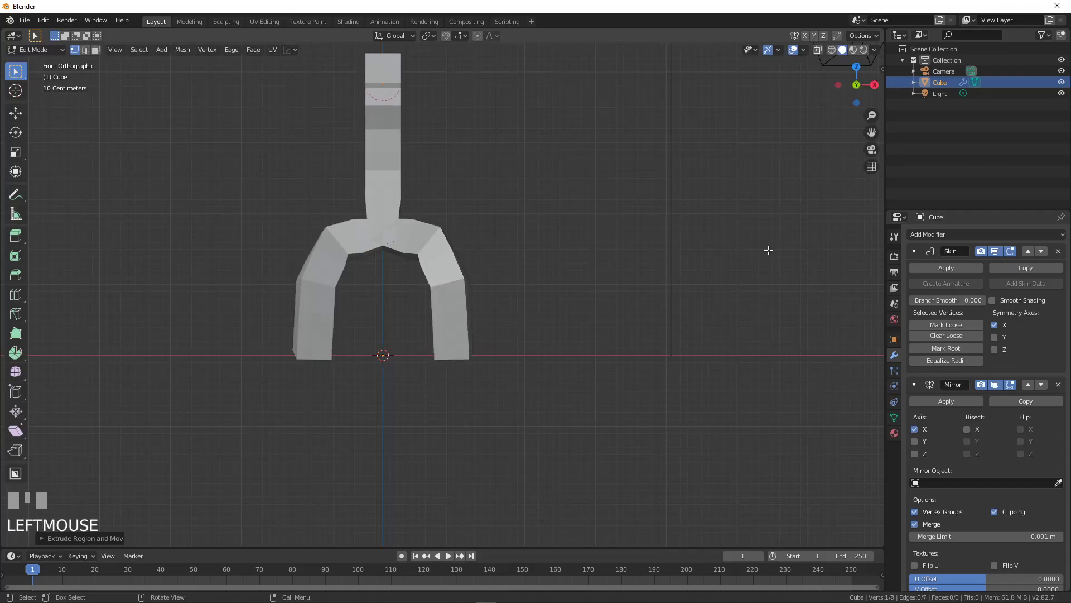
pyautogui.click(1009, 509)
pyautogui.press('g')
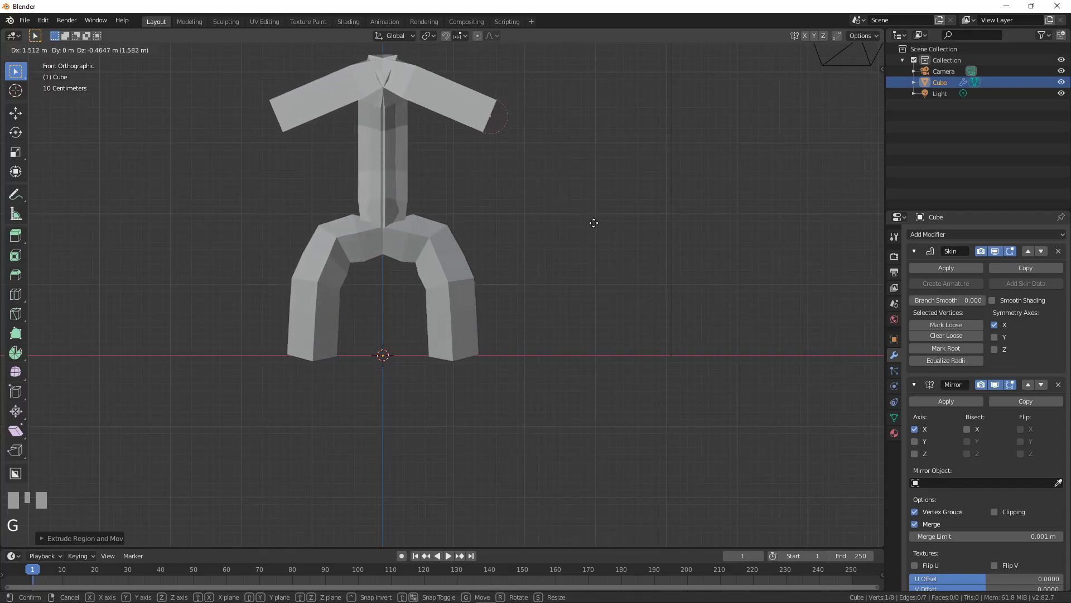
pyautogui.click(594, 223)
pyautogui.click(999, 511)
pyautogui.moveTo(612, 342); pyautogui.dragTo(539, 263, button='middle')
pyautogui.press('KP_1')
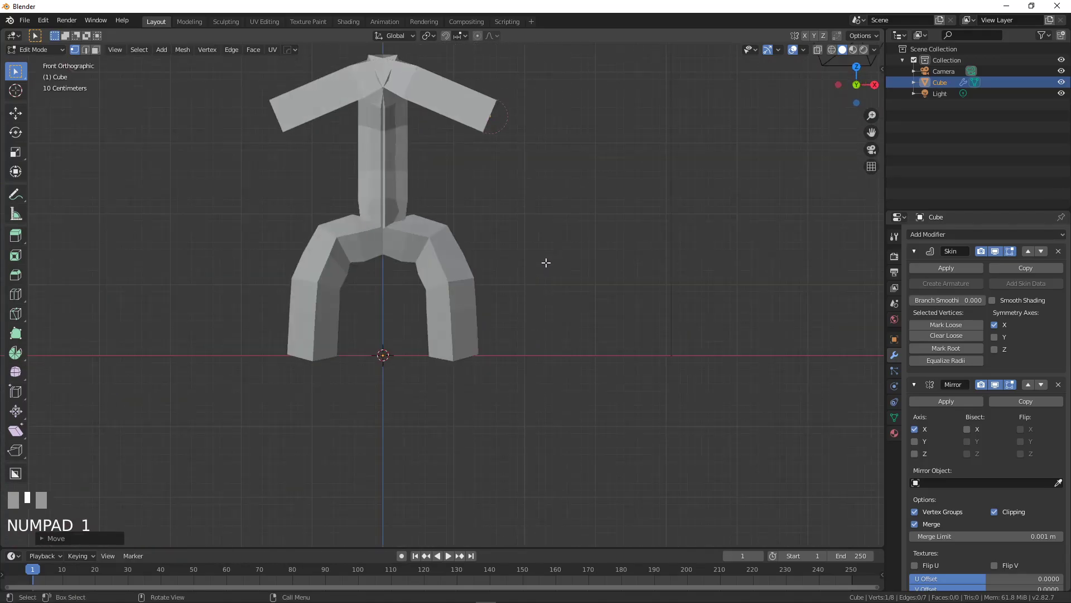
# Step: Lower the upper arm's end vertex by about 0.76 m and shift it backward in the side view
pyautogui.press('g')
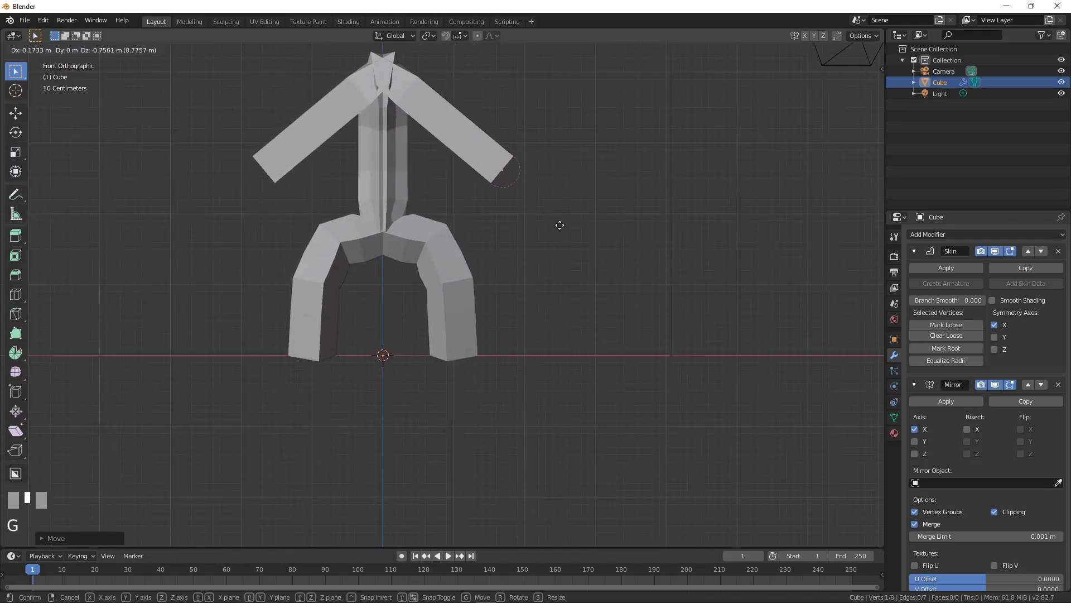
pyautogui.click(560, 224)
pyautogui.press('KP_3')
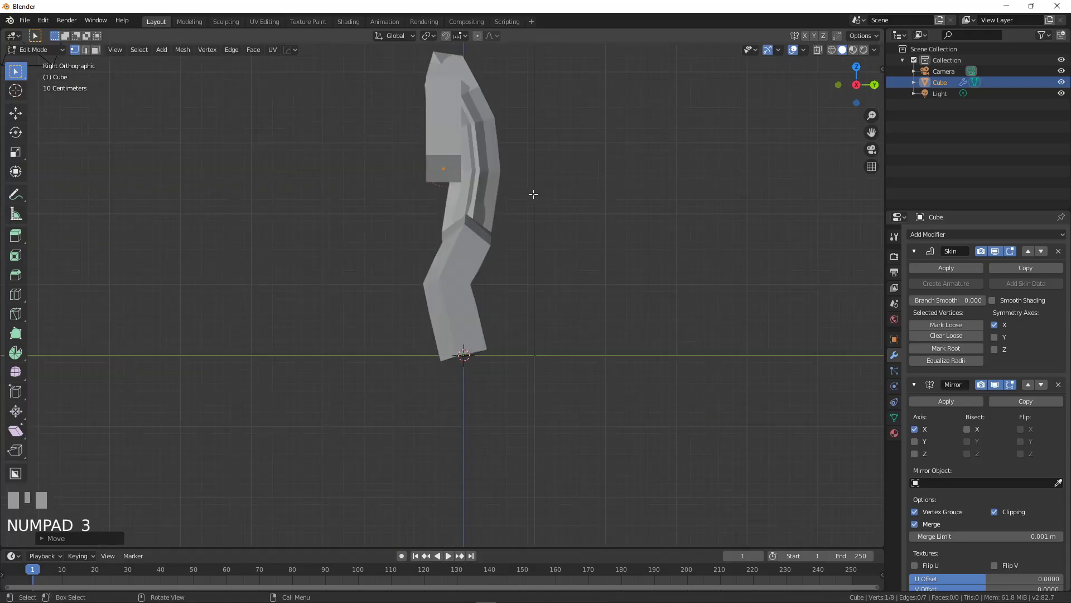
pyautogui.press('g')
pyautogui.click(557, 193)
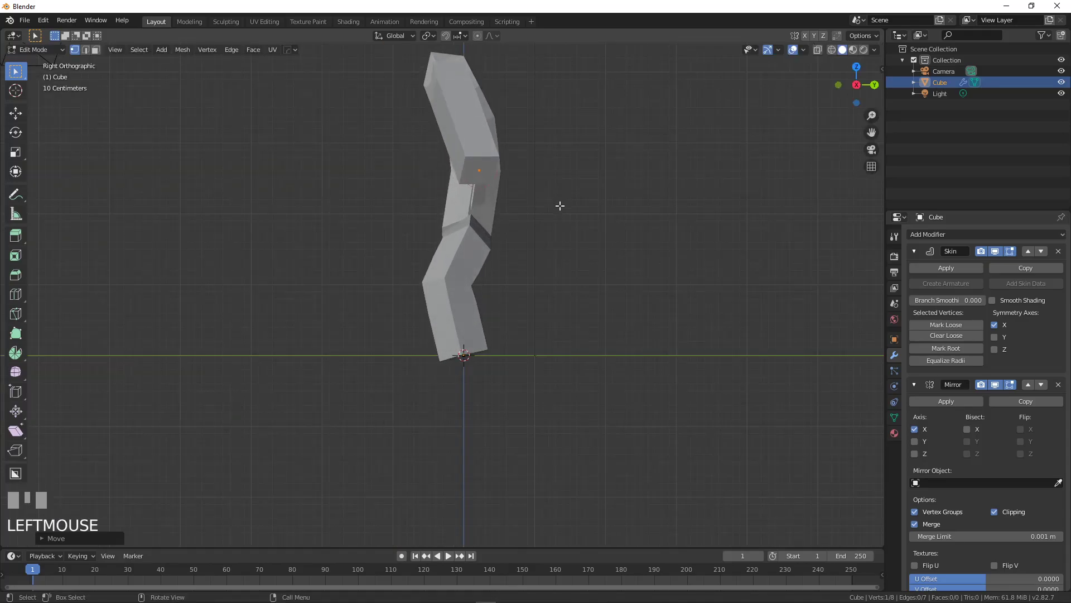
# Step: Extrude a forearm segment down and forward, and shift its end about 0.28 m outward in the front view
pyautogui.press('e')
pyautogui.click(494, 256)
pyautogui.press('KP_1')
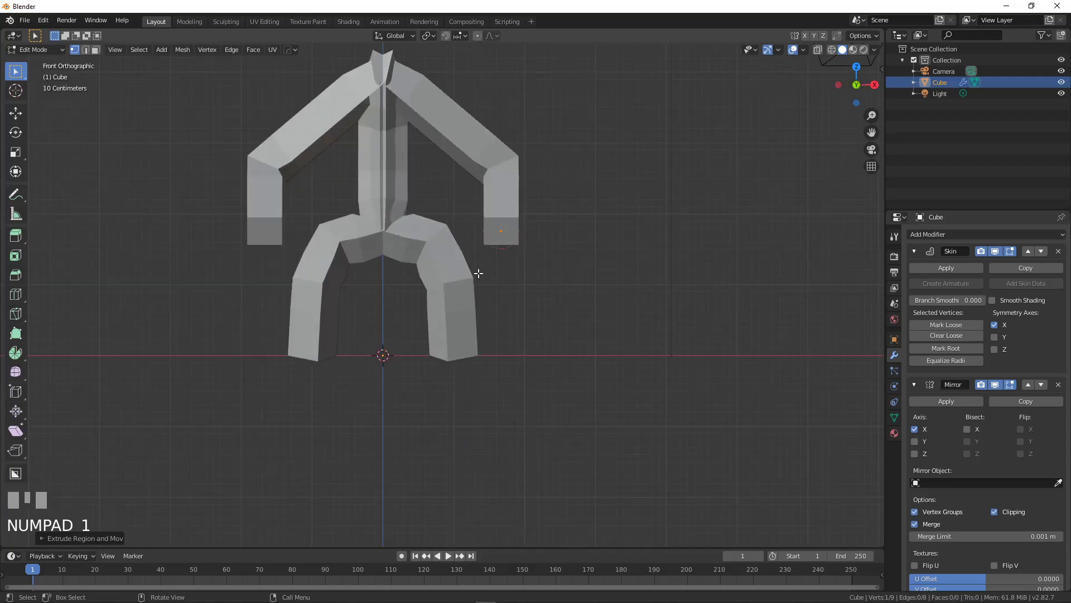
pyautogui.press('g')
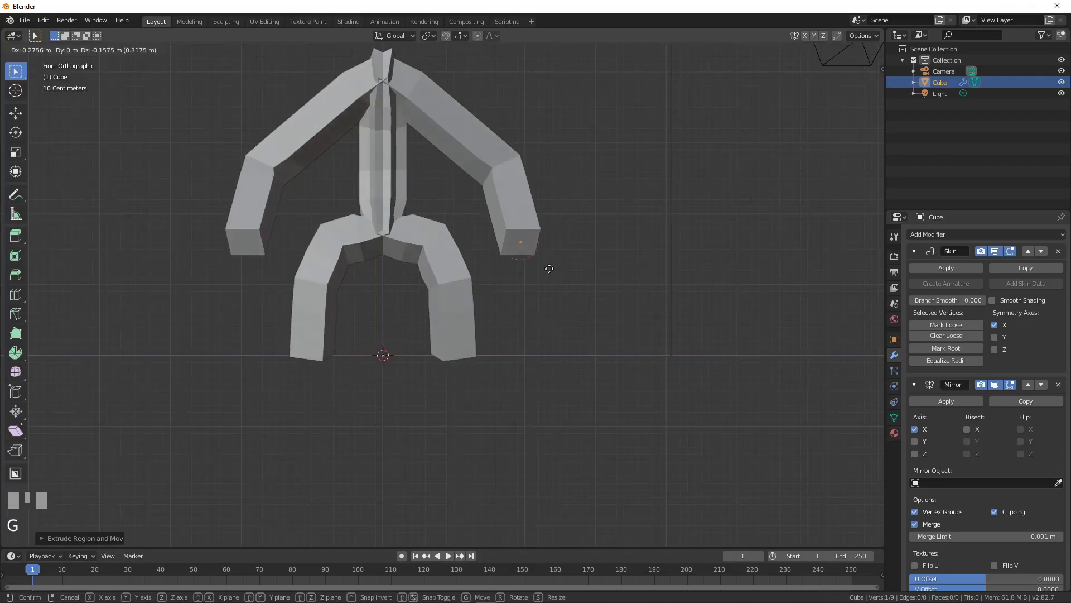
pyautogui.click(550, 274)
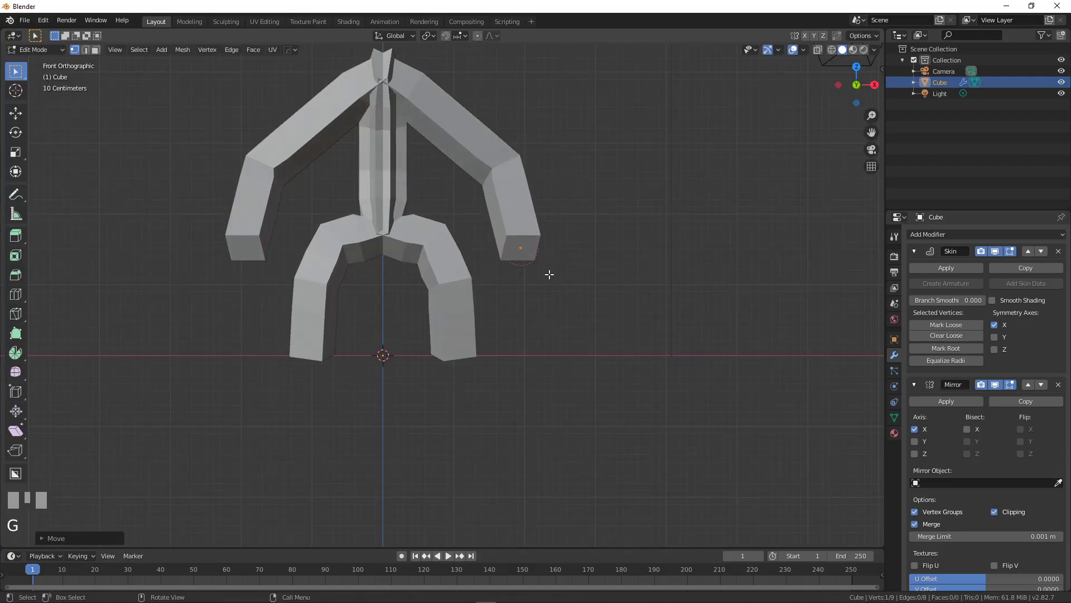
# Step: Extrude a head segment forward from the spine's top vertex in the side view
pyautogui.click(387, 80)
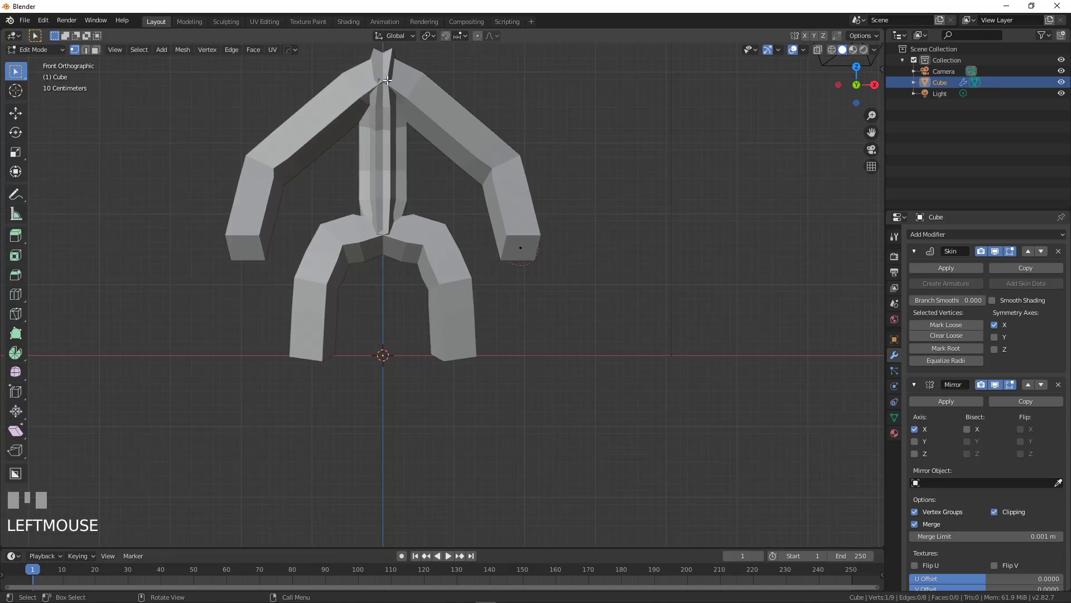
pyautogui.press('KP_3')
pyautogui.press('g')
pyautogui.rightClick(385, 77)
pyautogui.press('e')
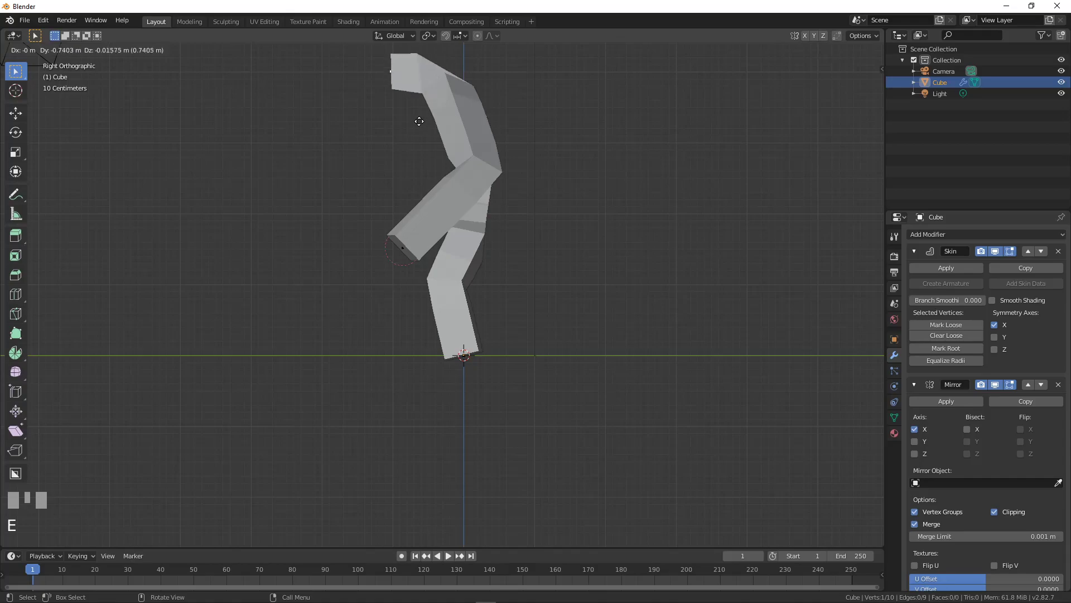
pyautogui.click(405, 127)
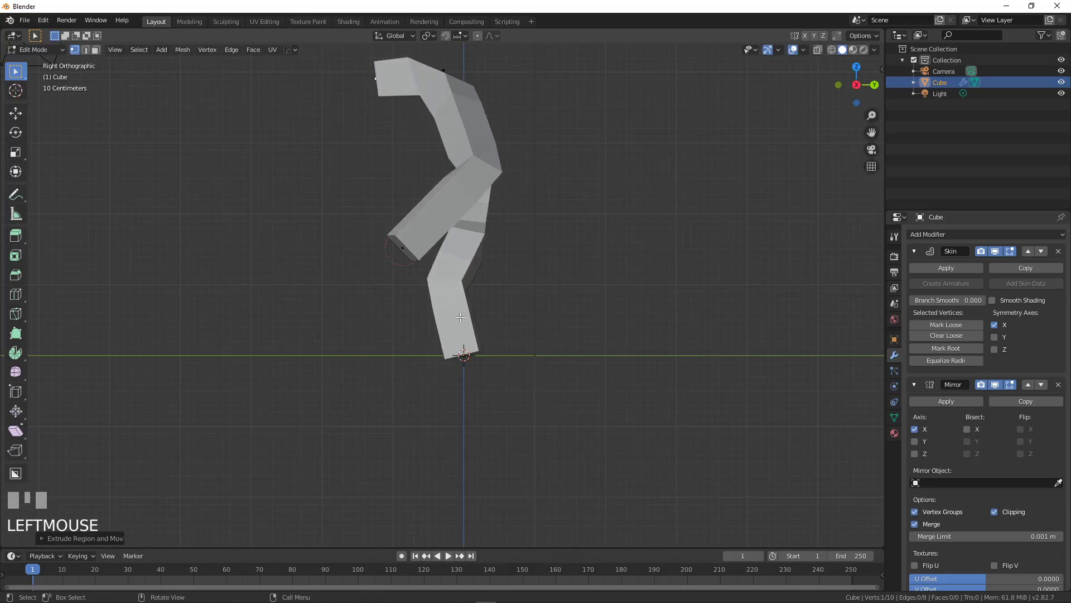
# Step: Enlarge the skin radius at the chest vertex just below the shoulders with Skin Resize
pyautogui.moveTo(443, 280); pyautogui.dragTo(351, 342, button='middle')
pyautogui.scroll(3, 421, 275)
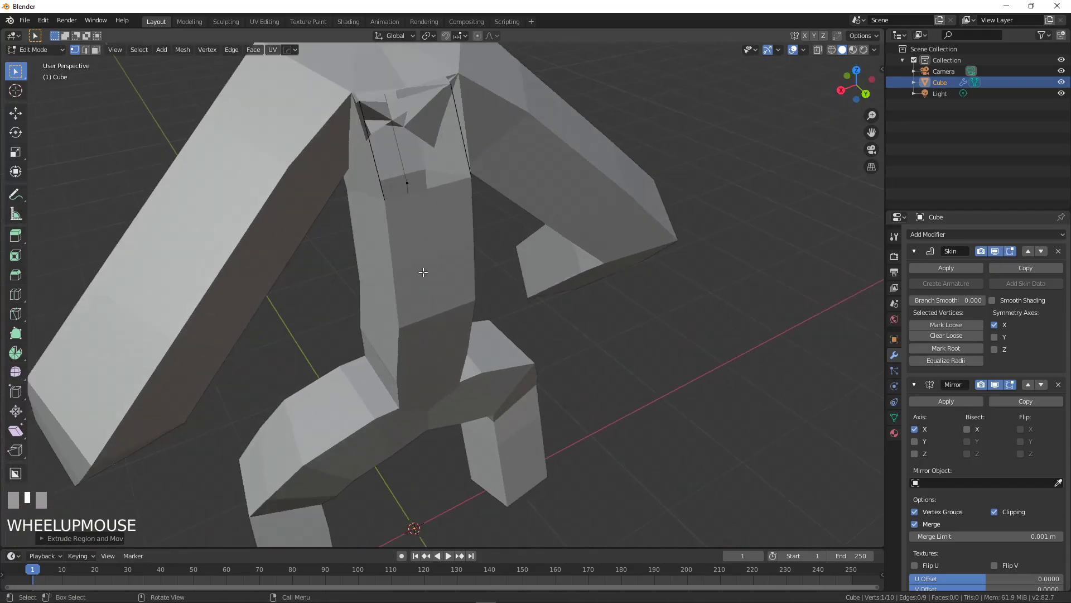
pyautogui.moveTo(420, 275); pyautogui.dragTo(393, 260, button='middle')
pyautogui.click(376, 212)
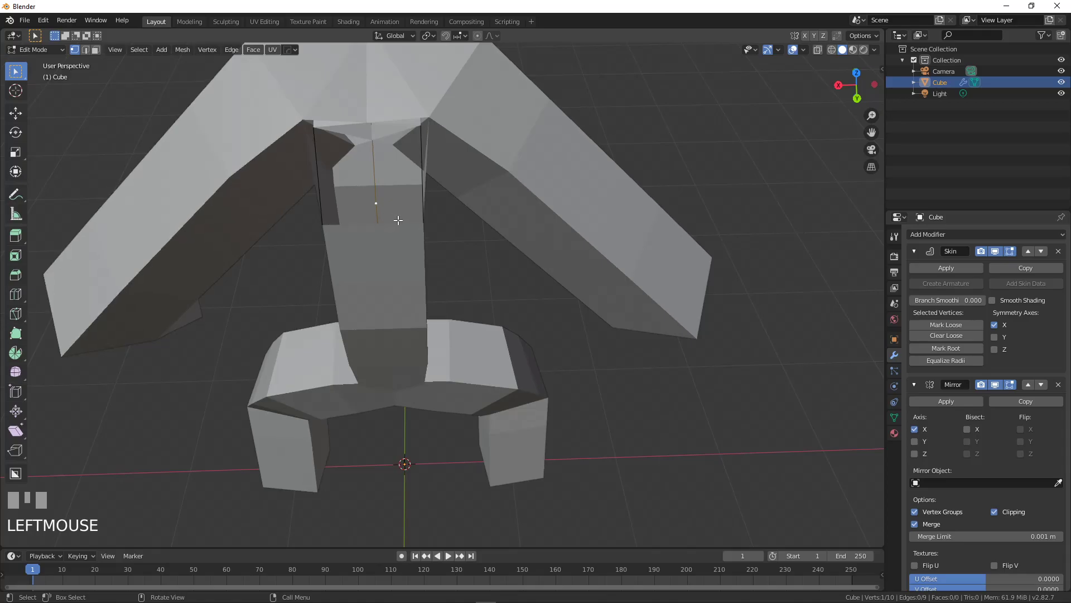
pyautogui.hotkey('ctrl', 'a')
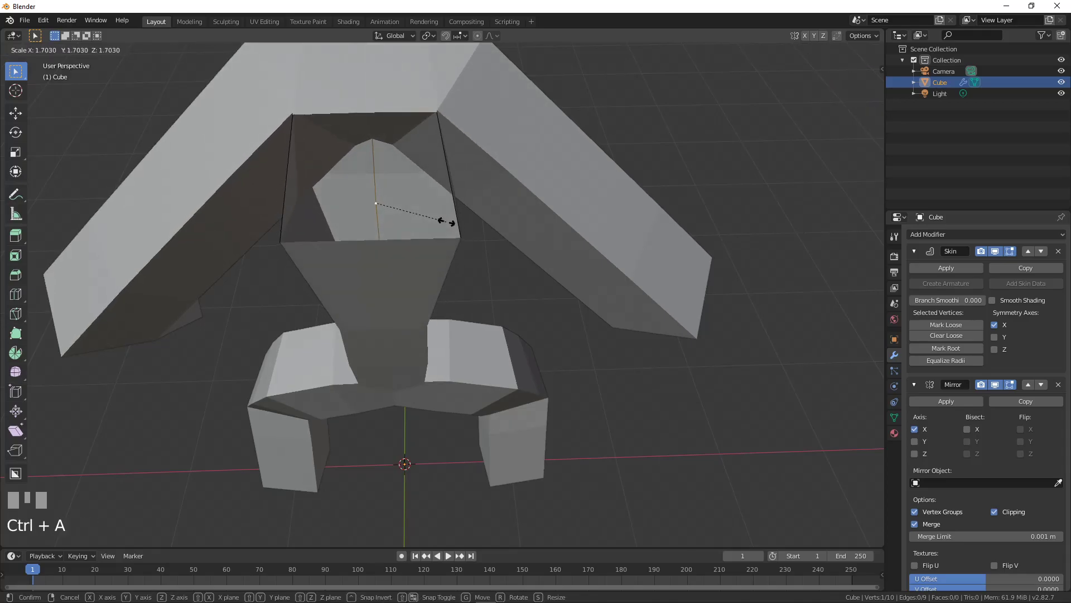
pyautogui.click(436, 221)
# Step: Display the figure in wireframe shading and enlarge the skin radius at the mid-spine vertex
pyautogui.scroll(-4, 437, 221)
pyautogui.moveTo(436, 221); pyautogui.dragTo(601, 184, button='middle')
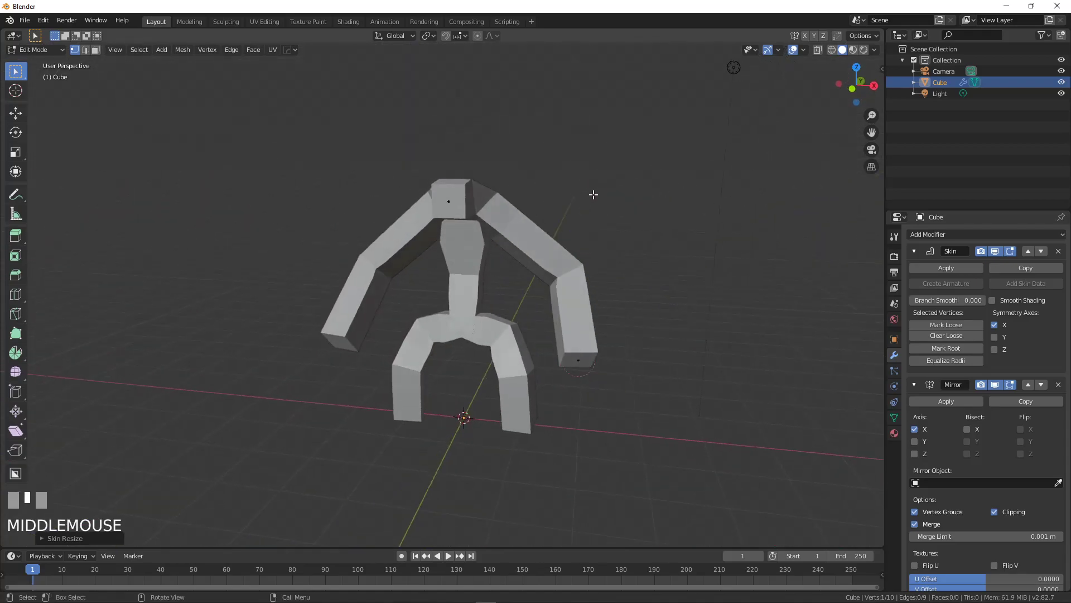
pyautogui.scroll(3, 455, 272)
pyautogui.moveTo(455, 272); pyautogui.dragTo(480, 308, button='middle')
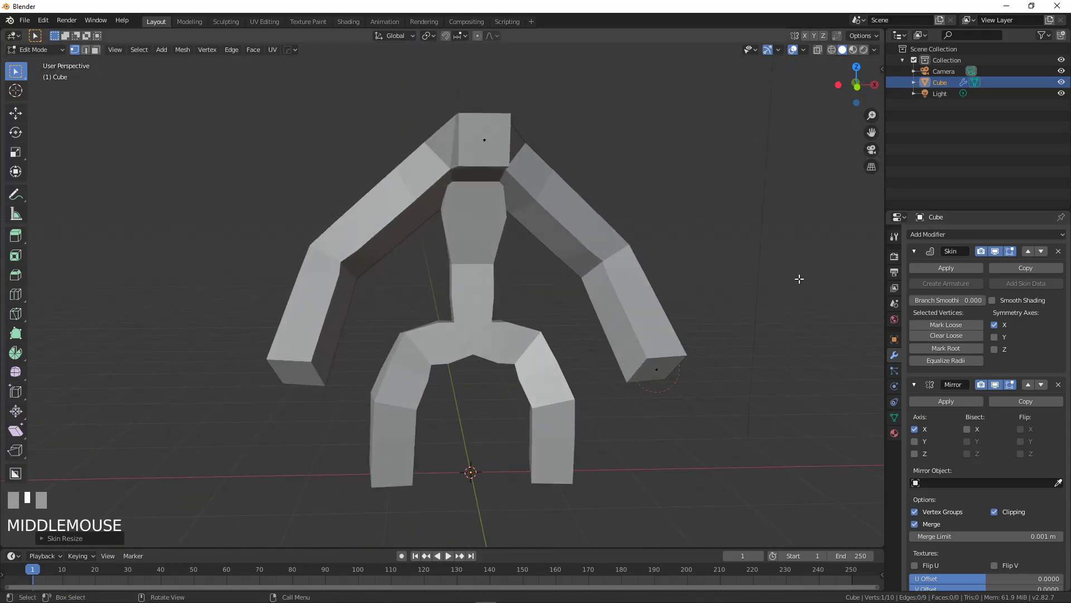
pyautogui.click(831, 49)
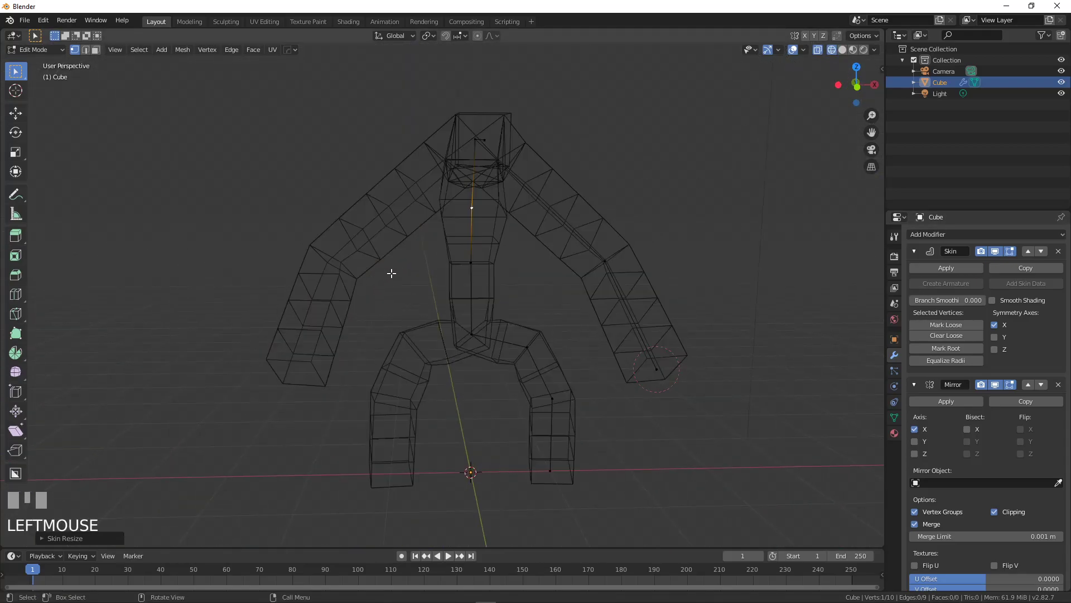
pyautogui.hotkey('ctrl', 'a')
pyautogui.click(497, 268)
# Step: Slightly enlarge the skin at the central hip vertex and mark that vertex as the Skin root
pyautogui.click(474, 336)
pyautogui.hotkey('ctrl', 'a')
pyautogui.click(477, 334)
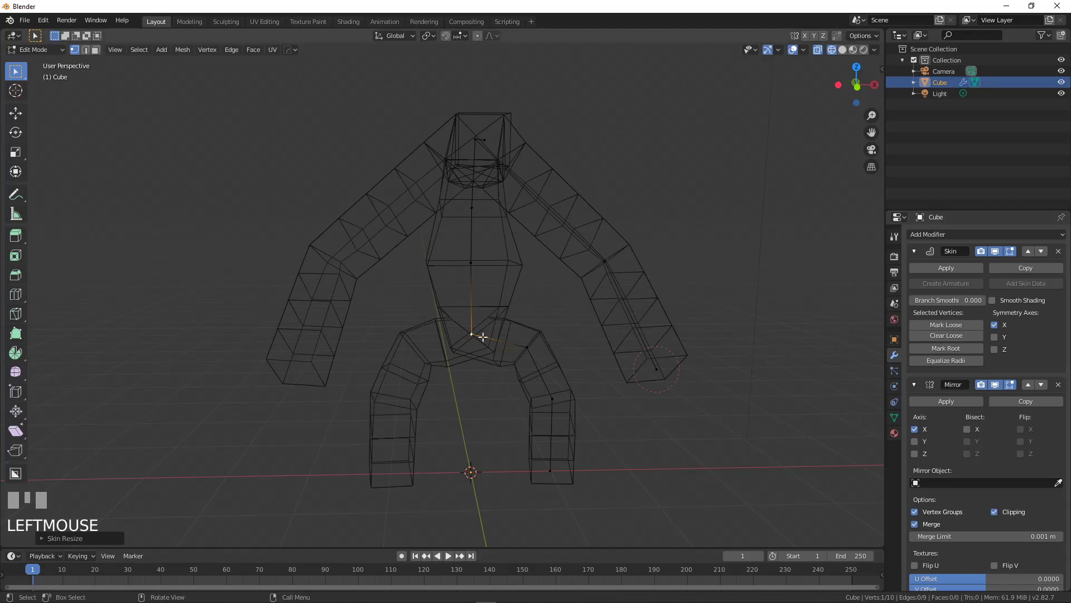
pyautogui.click(946, 347)
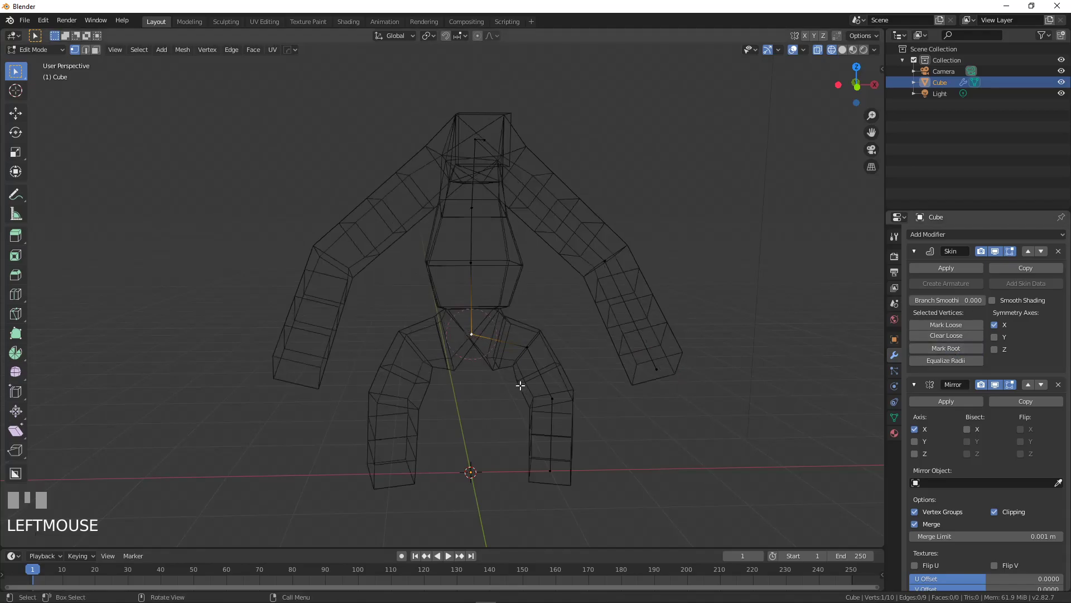
# Step: Slightly reduce the skin radius at the central hip vertex in the front view
pyautogui.moveTo(512, 361); pyautogui.dragTo(454, 349, button='middle')
pyautogui.scroll(5, 480, 344)
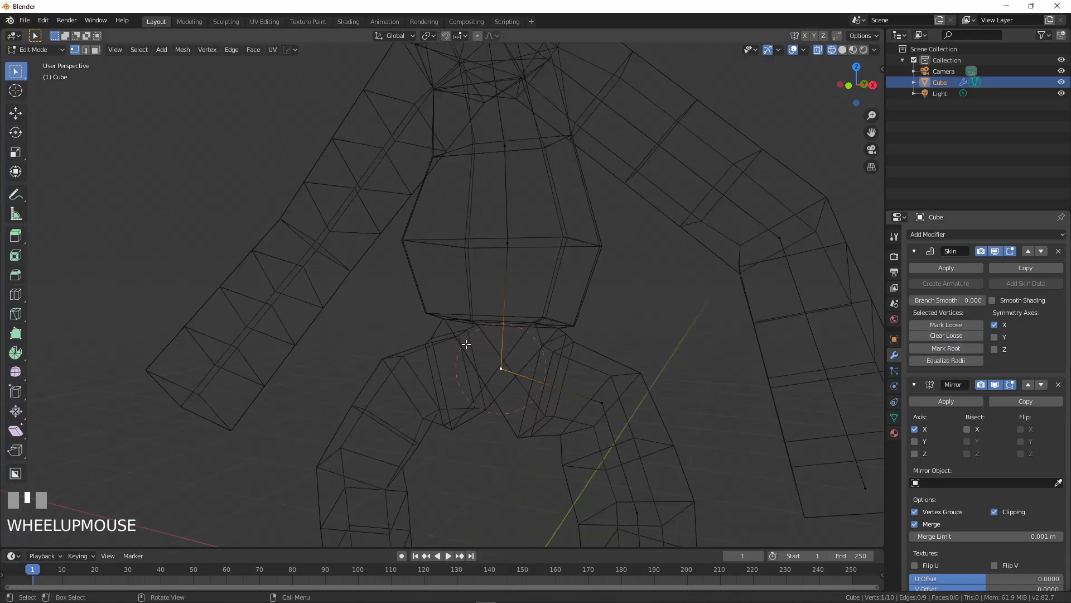
pyautogui.click(520, 232)
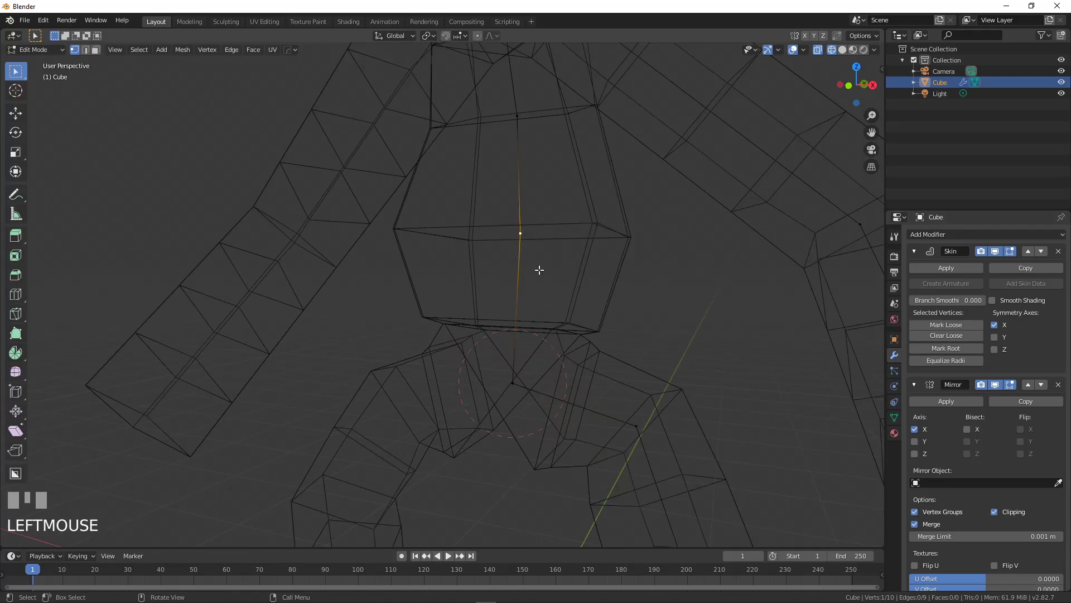
pyautogui.keyDown('shift'); pyautogui.moveTo(512, 395); pyautogui.dragTo(537, 304, button='middle'); pyautogui.keyUp('shift')
pyautogui.scroll(-3, 531, 272)
pyautogui.moveTo(509, 246); pyautogui.dragTo(546, 242, button='middle')
pyautogui.moveTo(447, 262); pyautogui.dragTo(442, 320, button='middle')
pyautogui.scroll(3, 480, 298)
pyautogui.press('KP_1')
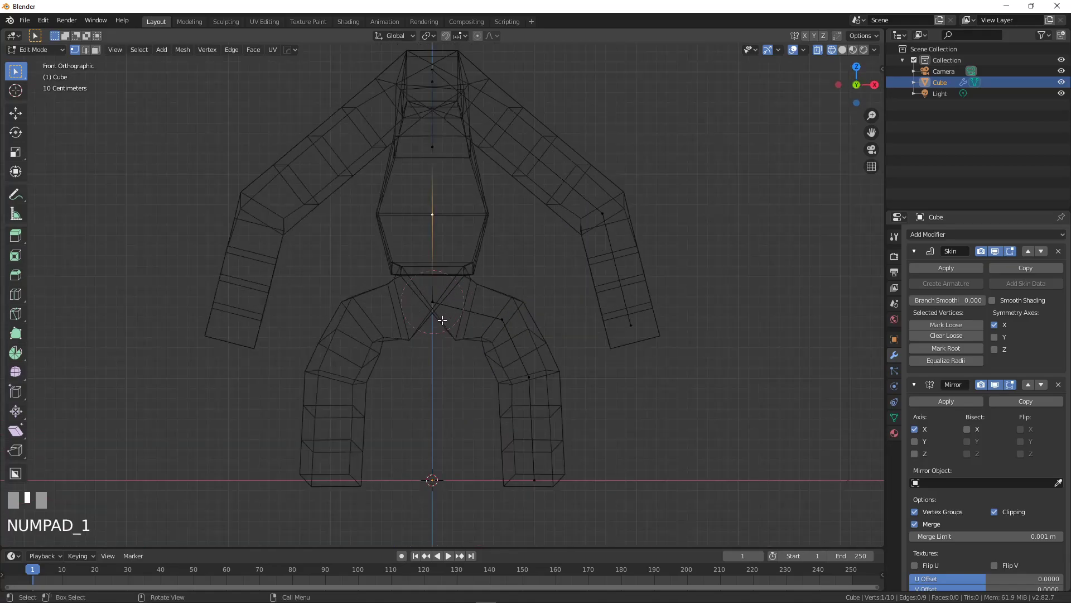
pyautogui.click(434, 314)
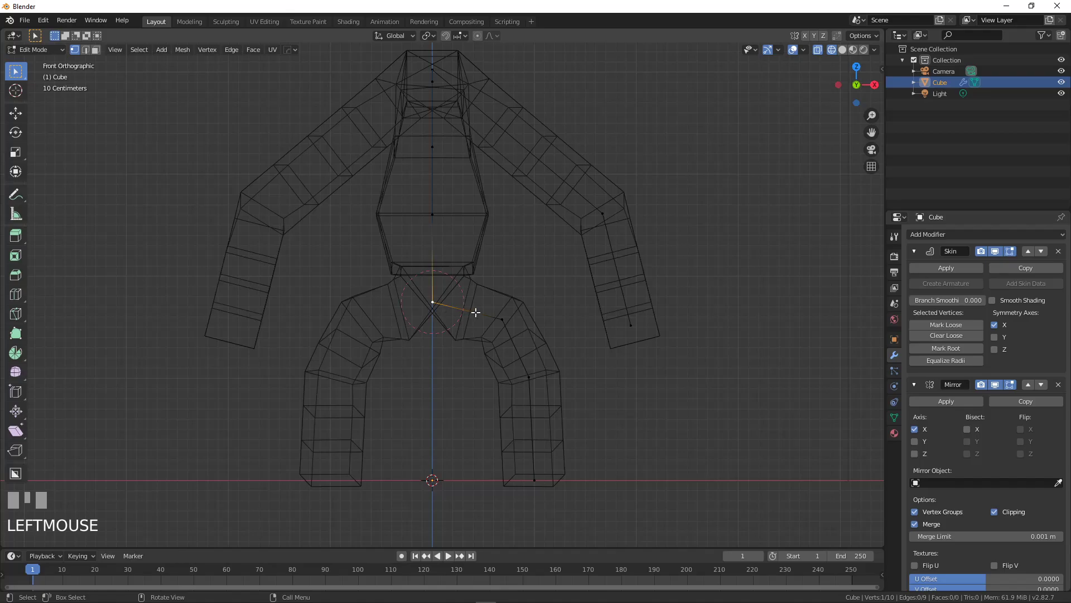
pyautogui.hotkey('ctrl', 'a')
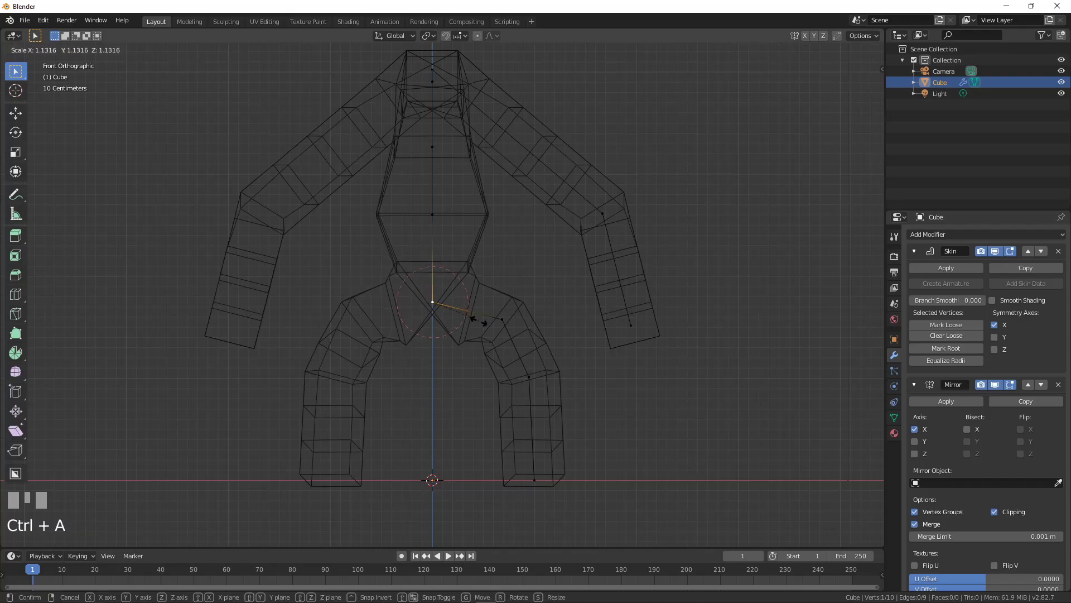
pyautogui.click(468, 312)
# Step: Enlarge the skin radius at the outer hip joint vertex about 1.4 times
pyautogui.click(511, 320)
pyautogui.hotkey('ctrl', 'a')
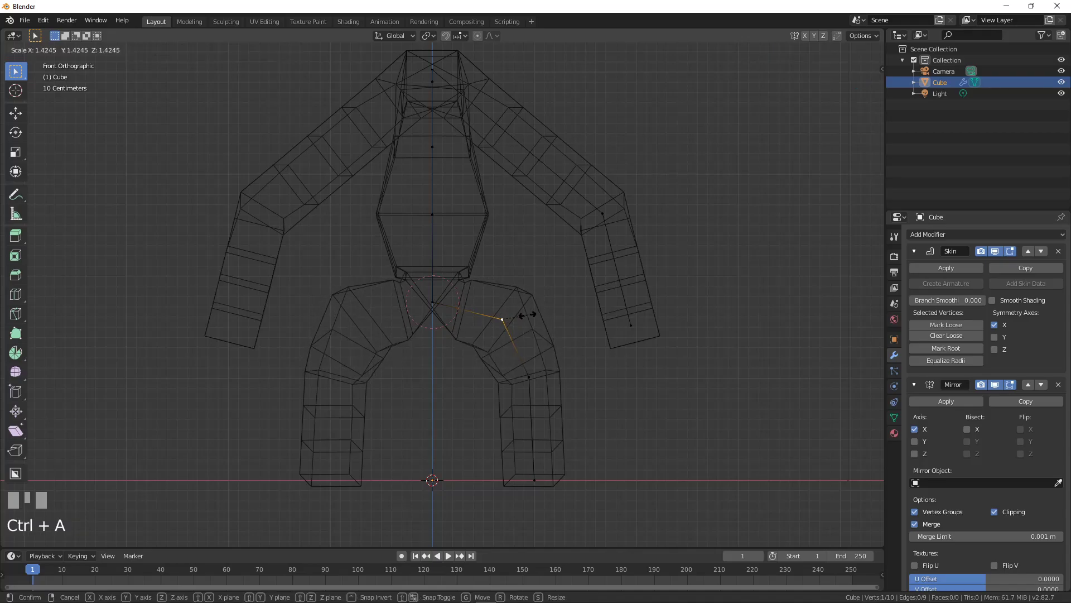
pyautogui.click(442, 321)
# Step: Raise the central hip vertex about 0.28 m in the front view
pyautogui.click(440, 310)
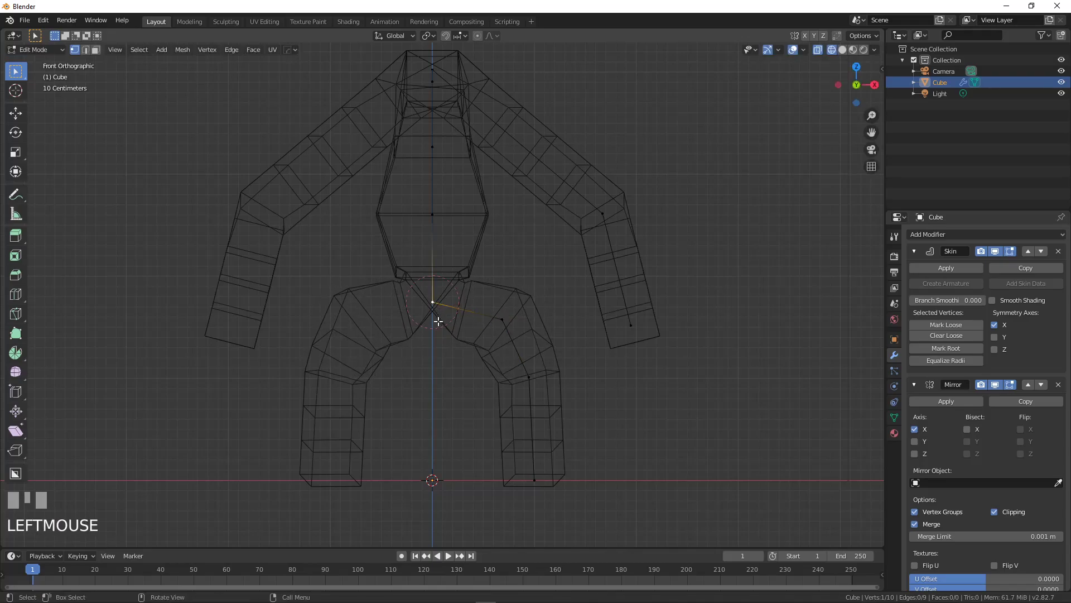
pyautogui.press('g')
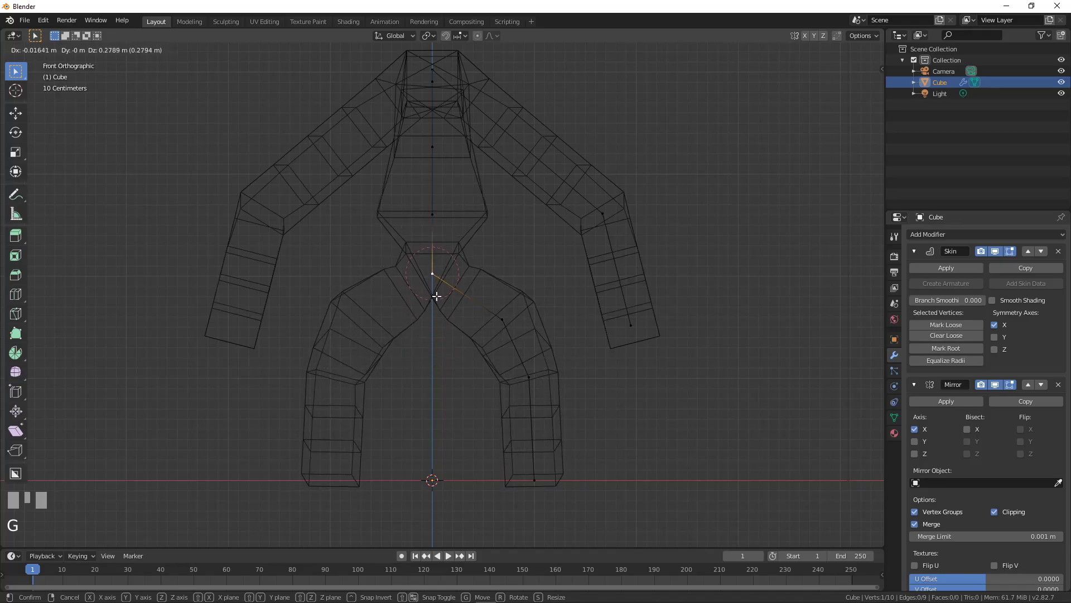
pyautogui.click(436, 296)
# Step: Enlarge the central hip vertex's skin about 1.7 times and lower the vertex about 0.14 m
pyautogui.hotkey('ctrl', 'a')
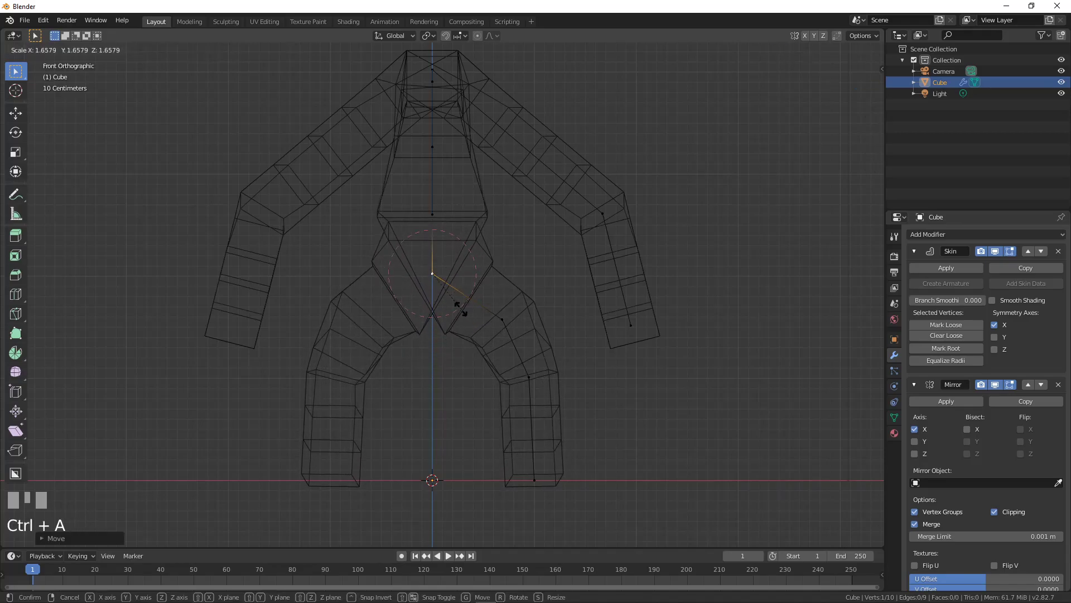
pyautogui.click(458, 306)
pyautogui.press('g')
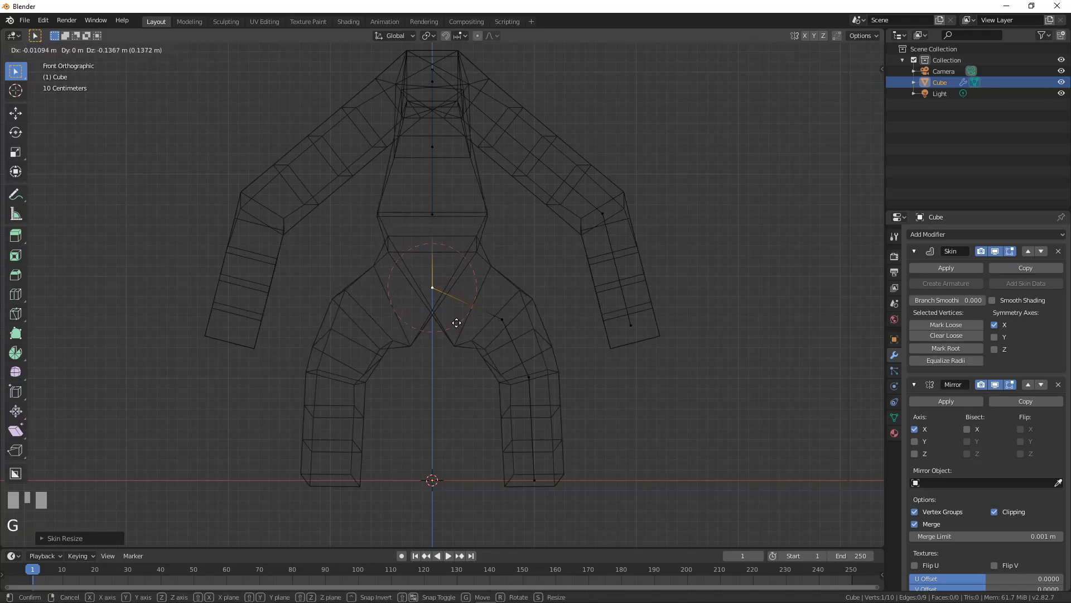
pyautogui.click(457, 323)
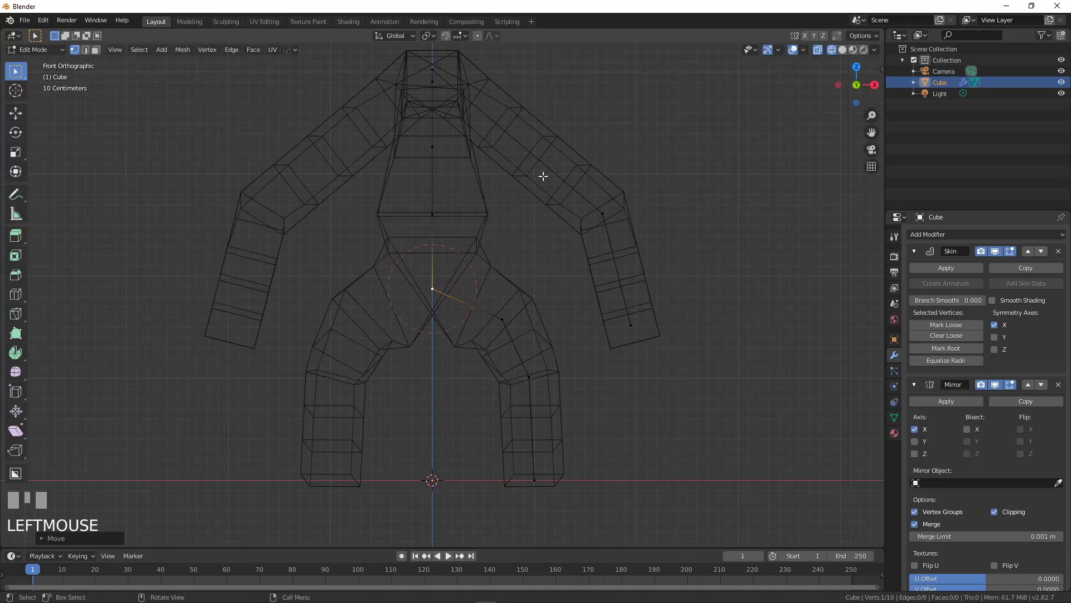
# Step: Subdivide the upper-arm edge between the elbow vertex and the spine's top vertex
pyautogui.click(594, 203)
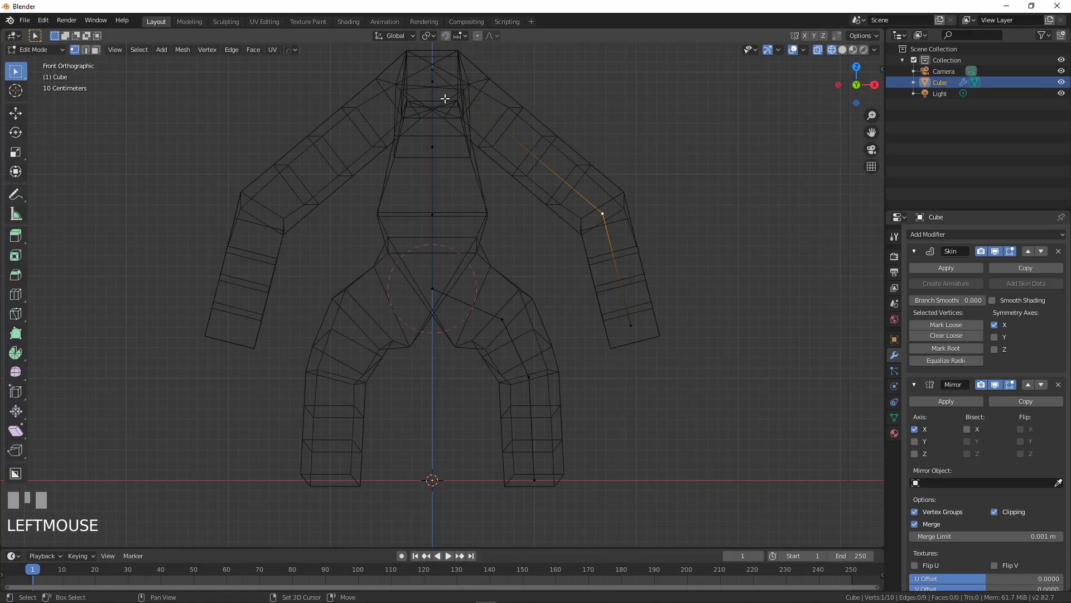
pyautogui.keyDown('shift'); pyautogui.click(436, 79); pyautogui.keyUp('shift')
pyautogui.moveTo(447, 104); pyautogui.dragTo(370, 118, button='middle')
pyautogui.keyDown('shift'); pyautogui.click(333, 51); pyautogui.keyUp('shift')
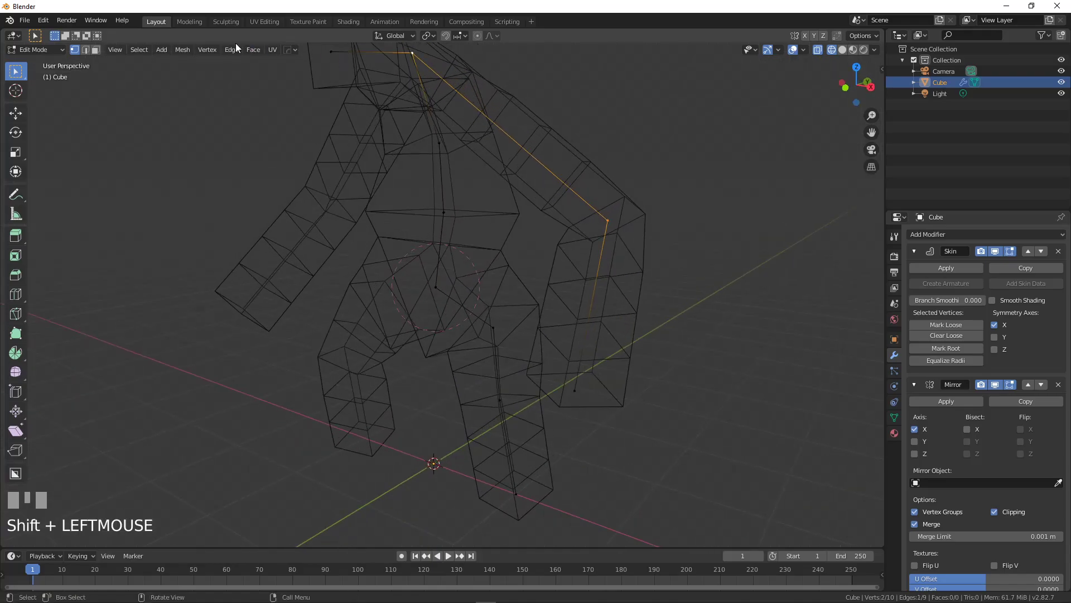
pyautogui.click(230, 50)
pyautogui.click(248, 99)
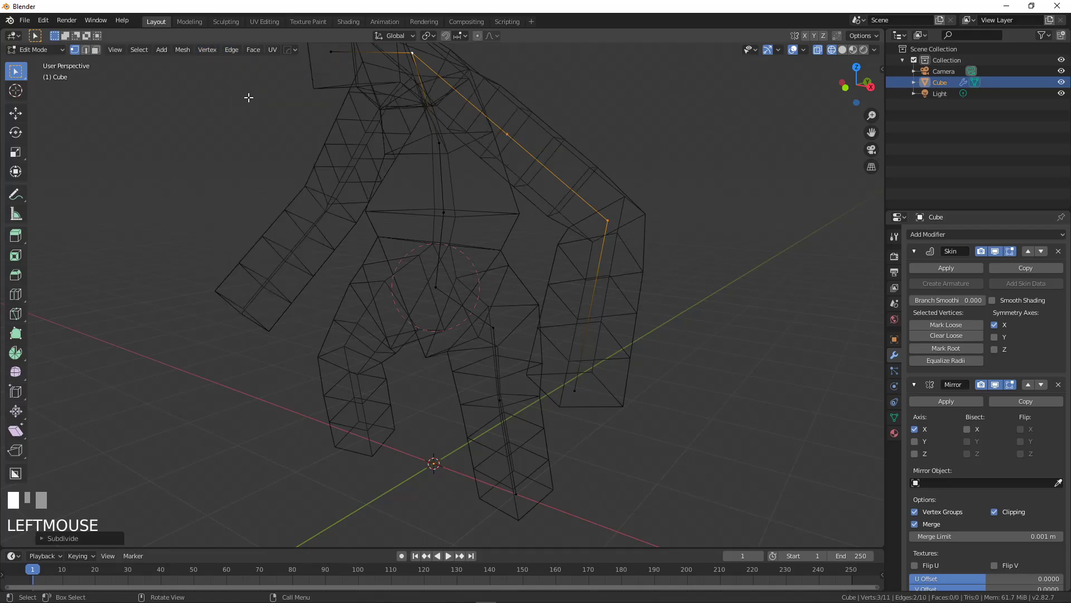
# Step: Enlarge the skin radius at the upper arm's midpoint vertex about 1.5 times
pyautogui.click(513, 133)
pyautogui.press('KP_1')
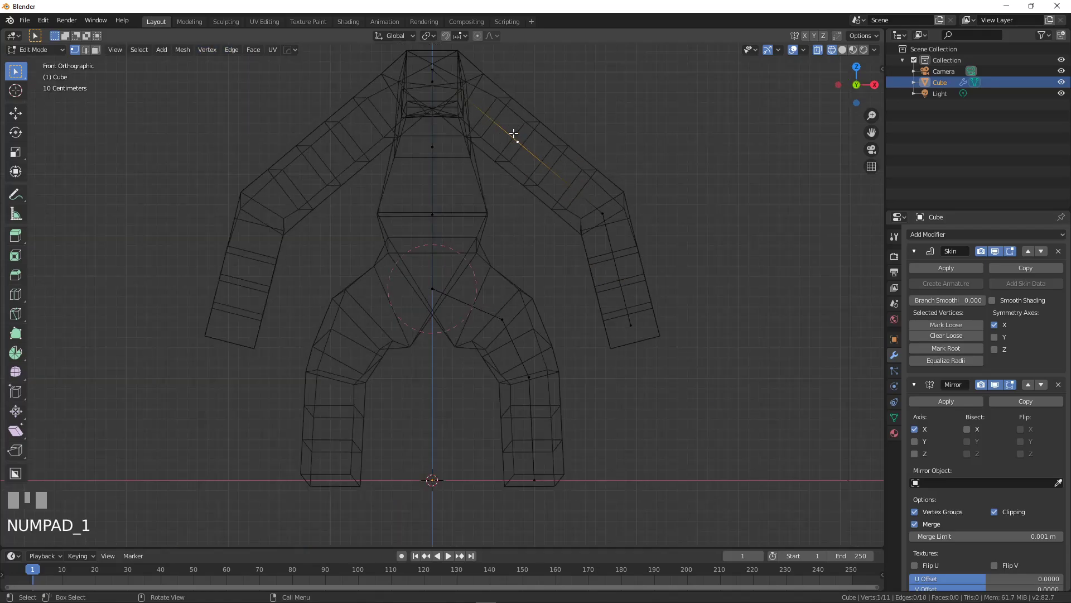
pyautogui.hotkey('ctrl', 'a')
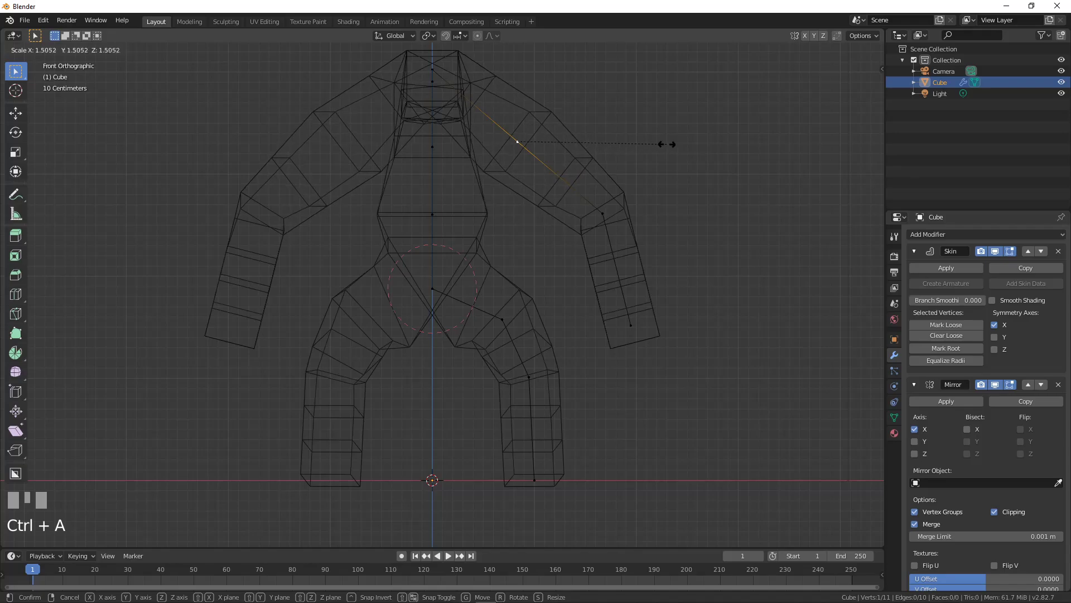
pyautogui.click(677, 144)
# Step: Enlarge the chest vertex's skin about 1.7 times and slightly enlarge the skin at the spine's top vertex
pyautogui.click(434, 146)
pyautogui.hotkey('ctrl', 'a')
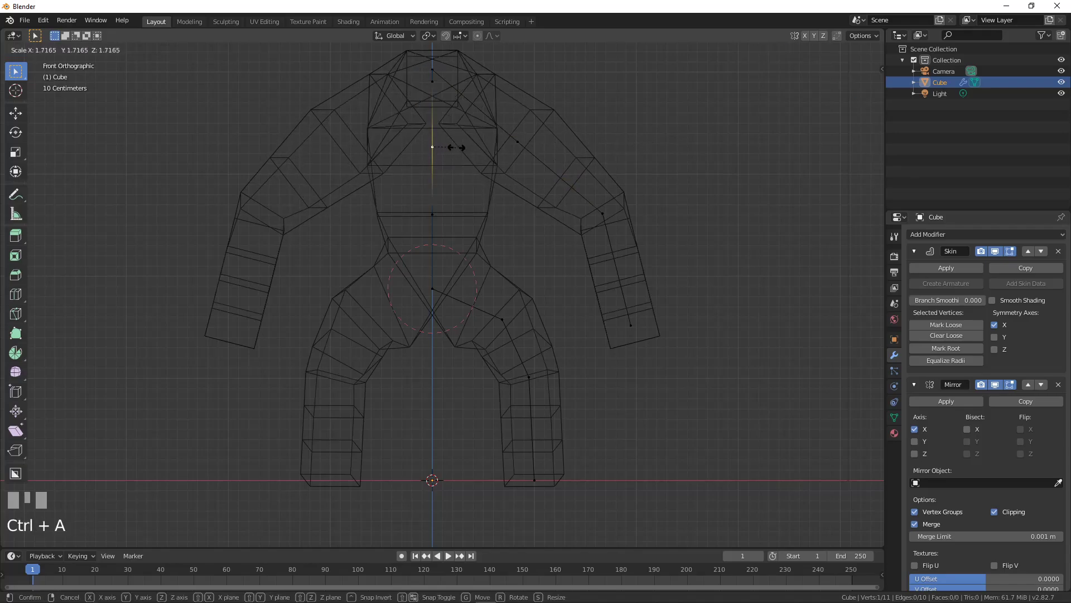
pyautogui.click(451, 123)
pyautogui.moveTo(455, 93); pyautogui.dragTo(443, 158, button='middle')
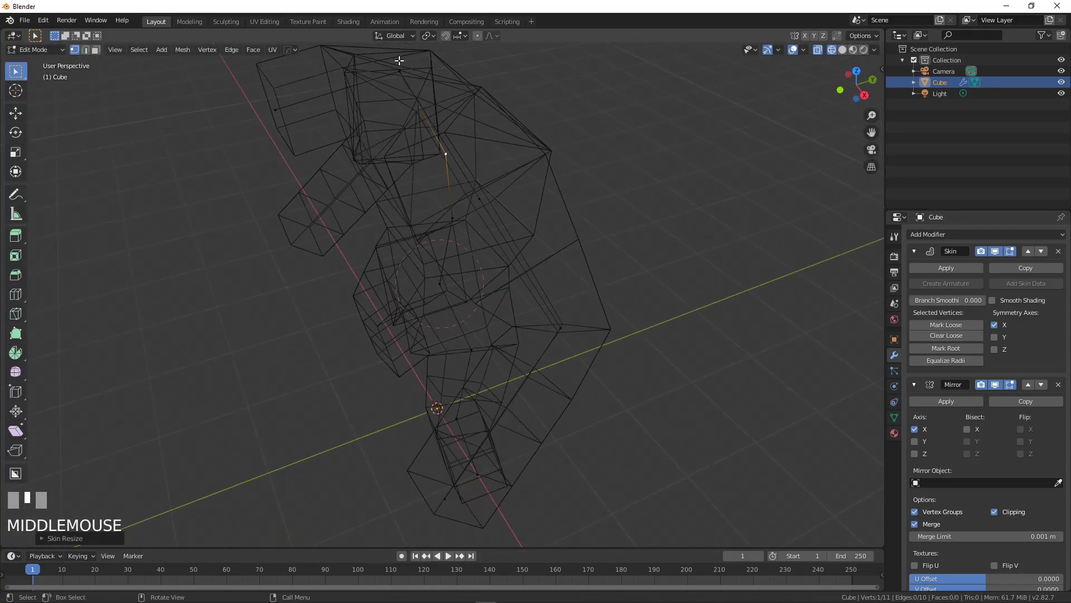
pyautogui.click(426, 67)
pyautogui.hotkey('ctrl', 'a')
pyautogui.click(444, 69)
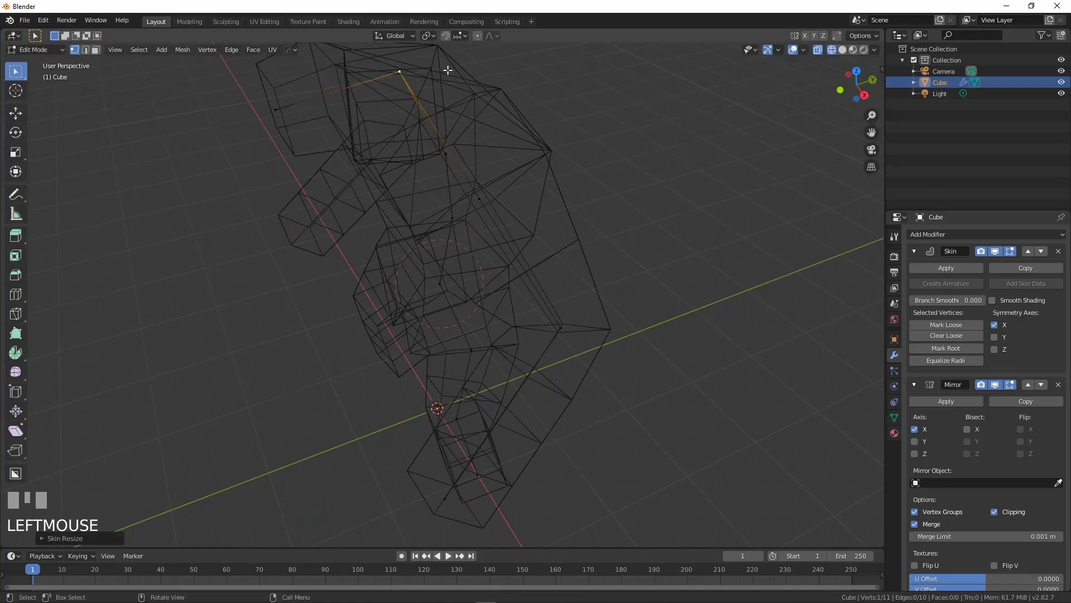
# Step: Slightly enlarge the skin at the mid-spine and central hip vertices in the front view
pyautogui.press('KP_1')
pyautogui.keyDown('shift'); pyautogui.moveTo(455, 71); pyautogui.dragTo(445, 70, button='middle'); pyautogui.keyUp('shift')
pyautogui.click(428, 216)
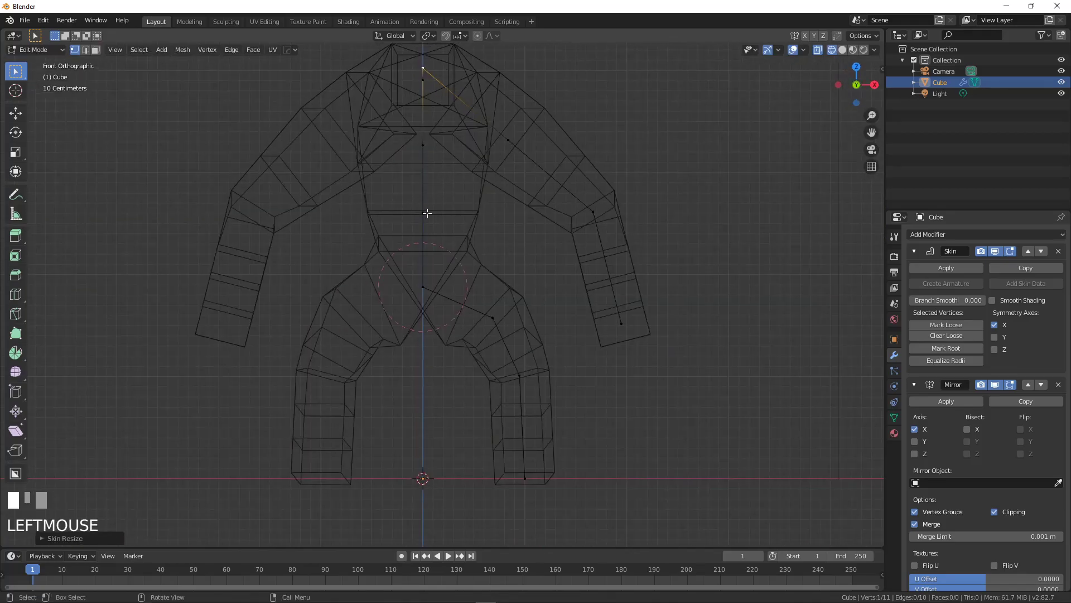
pyautogui.hotkey('ctrl', 'a')
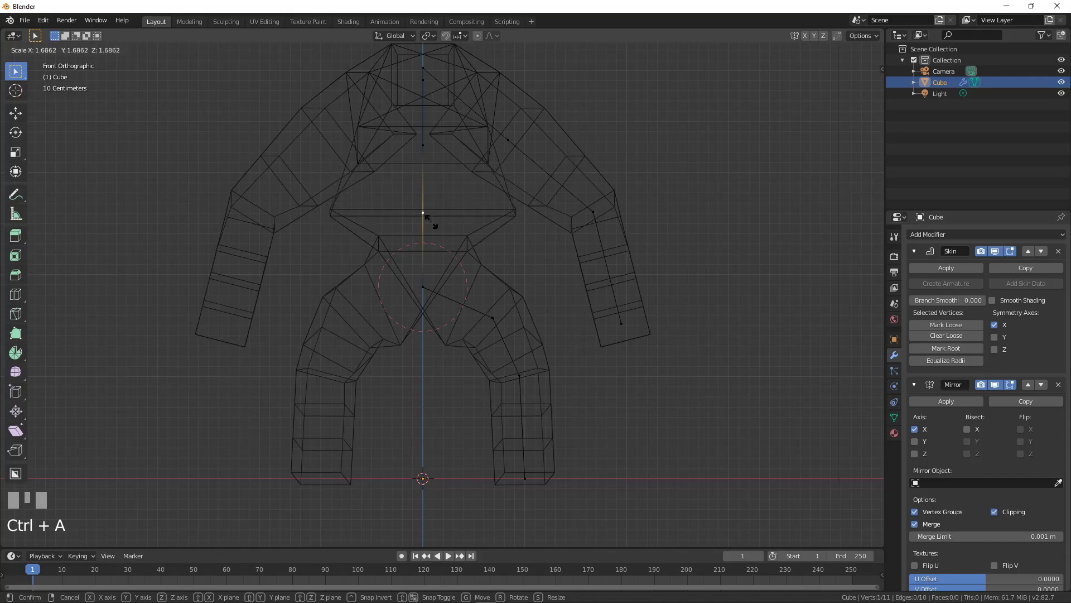
pyautogui.click(428, 256)
pyautogui.click(427, 283)
pyautogui.hotkey('ctrl', 'a')
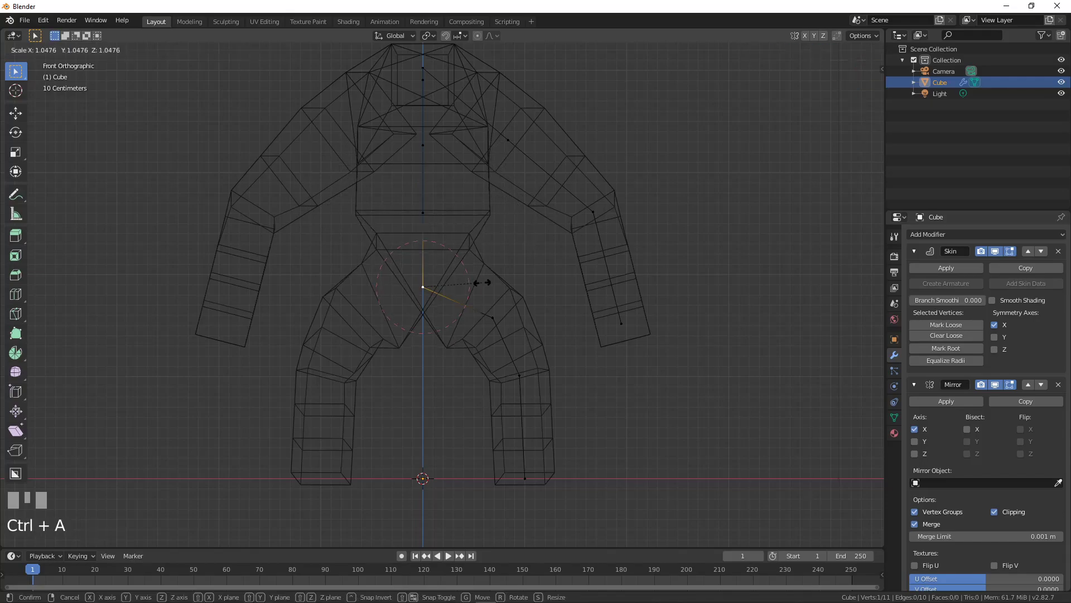
pyautogui.click(485, 284)
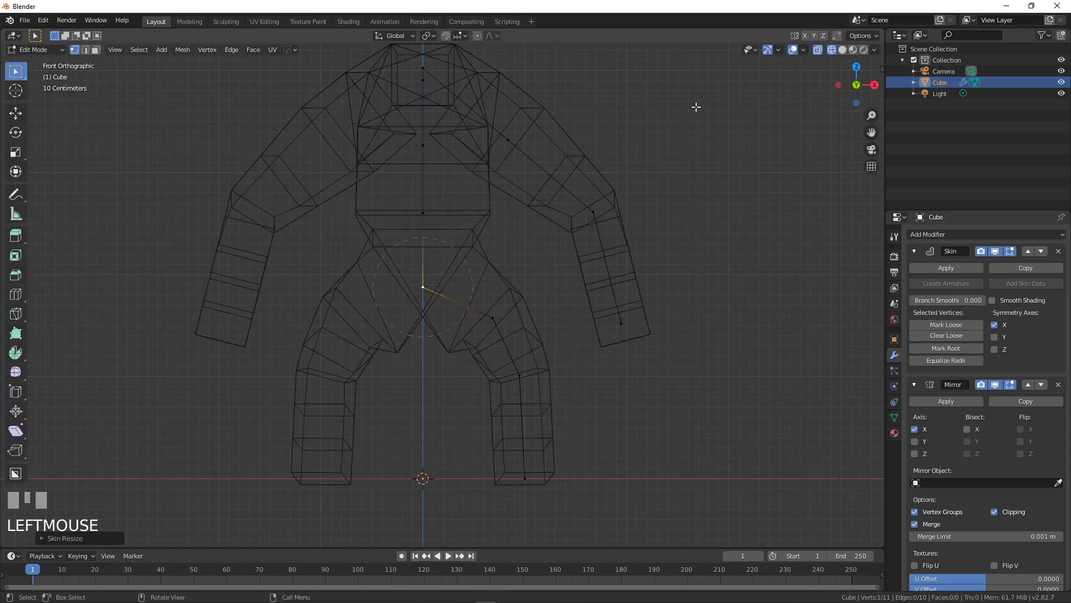
# Step: Return the figure to solid shading and try to apply the Mirror modifier
pyautogui.click(844, 50)
pyautogui.moveTo(591, 207)
pyautogui.mouseDown(button='middle')
pyautogui.moveTo(342, 220)
pyautogui.moveTo(540, 220)
pyautogui.moveTo(513, 241)
pyautogui.moveTo(482, 210)
pyautogui.moveTo(472, 233)
pyautogui.moveTo(508, 279)
pyautogui.mouseUp(button='middle')
pyautogui.scroll(3, 516, 244)
pyautogui.scroll(2, 483, 211)
pyautogui.click(944, 402)
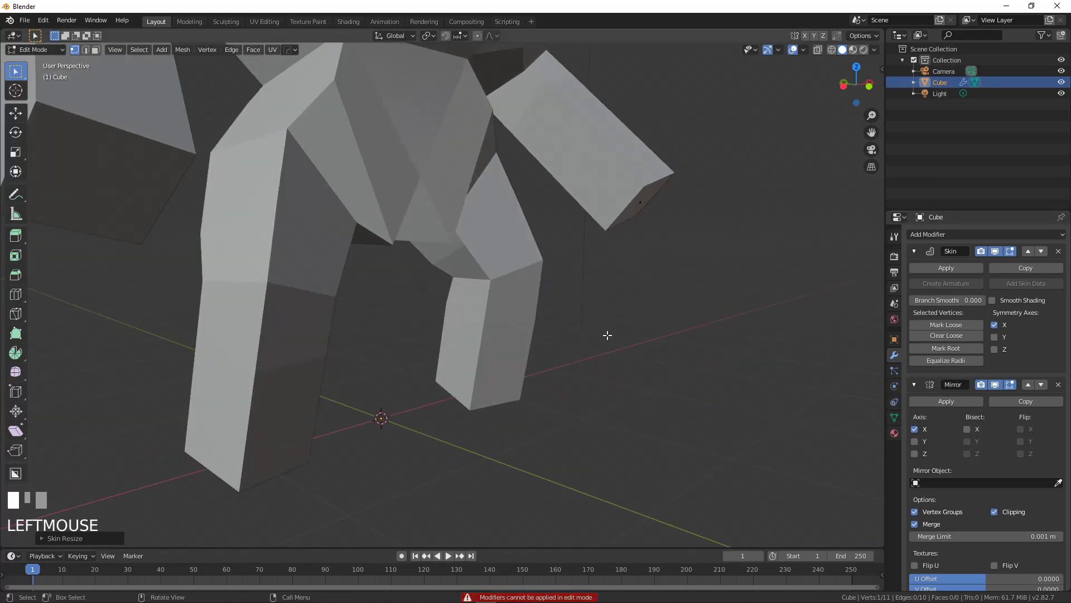
# Step: Apply the Mirror modifier to the figure in Object Mode
pyautogui.press('Tab')
pyautogui.click(930, 403)
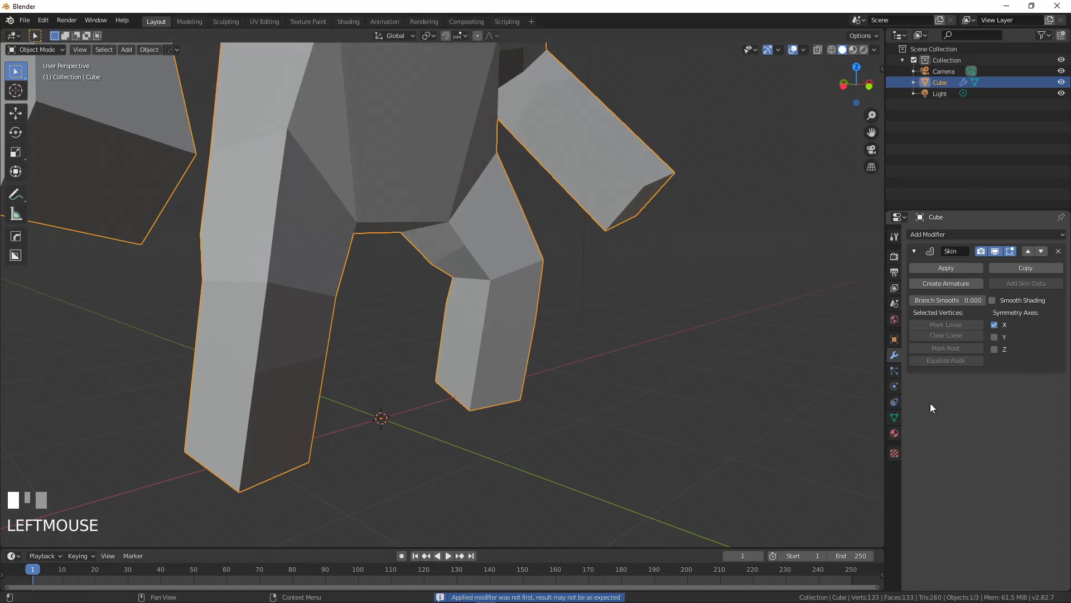
pyautogui.scroll(-3, 581, 318)
pyautogui.moveTo(581, 318); pyautogui.dragTo(459, 316, button='middle')
pyautogui.moveTo(484, 346); pyautogui.dragTo(484, 314, button='middle')
pyautogui.moveTo(489, 231); pyautogui.dragTo(613, 262, button='middle')
# Step: Apply the Skin modifier to turn the figure into an editable mesh
pyautogui.press('KP_1')
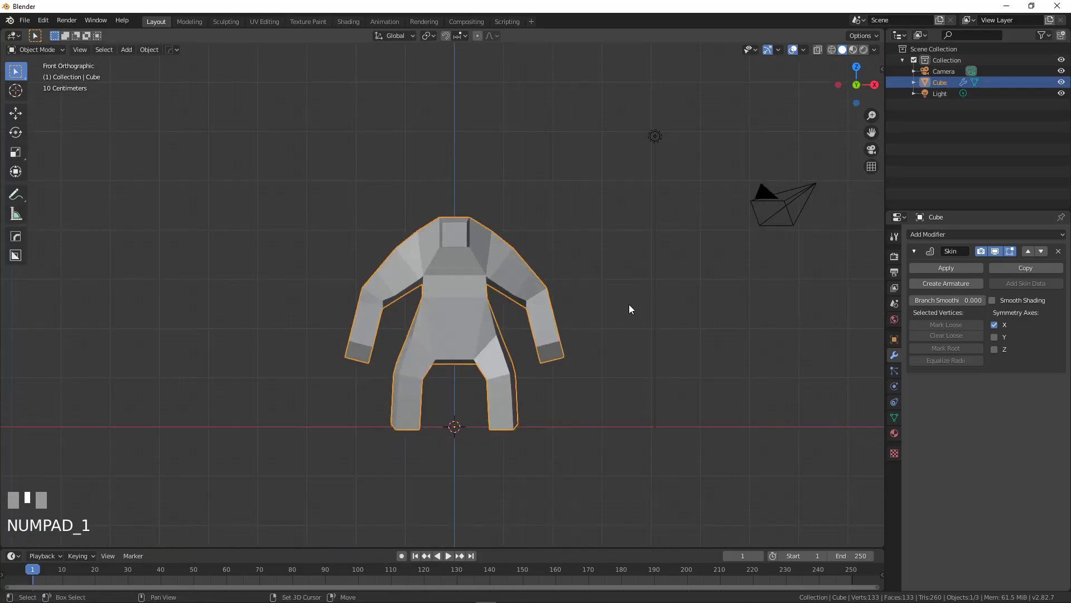
pyautogui.keyDown('shift'); pyautogui.moveTo(638, 300); pyautogui.dragTo(541, 260, button='middle'); pyautogui.keyUp('shift')
pyautogui.scroll(2, 547, 266)
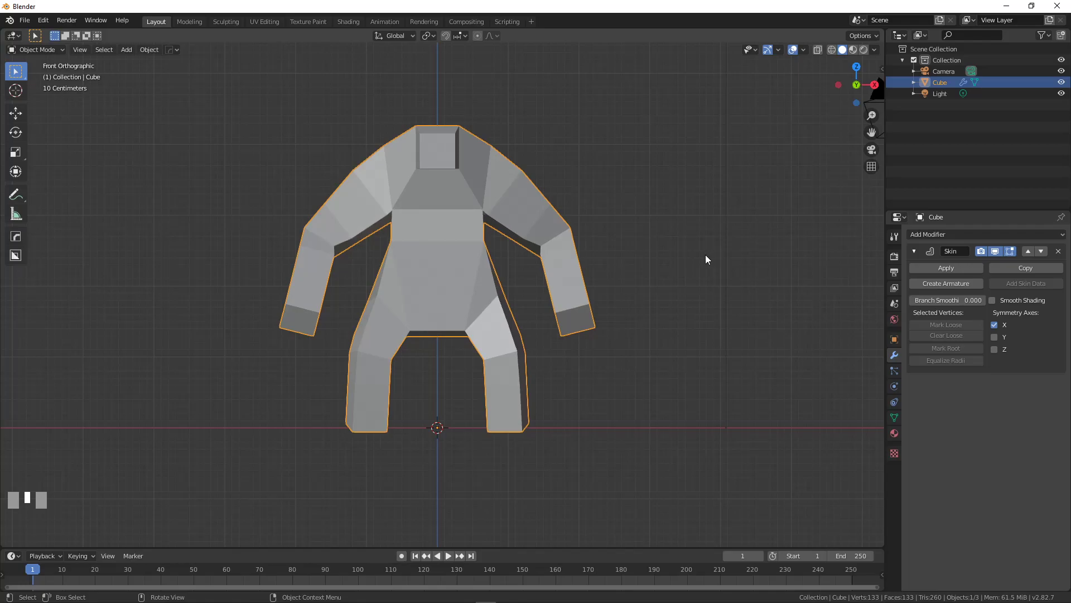
pyautogui.scroll(4, 583, 240)
pyautogui.scroll(-2, 579, 239)
pyautogui.moveTo(505, 213); pyautogui.dragTo(785, 240, button='middle')
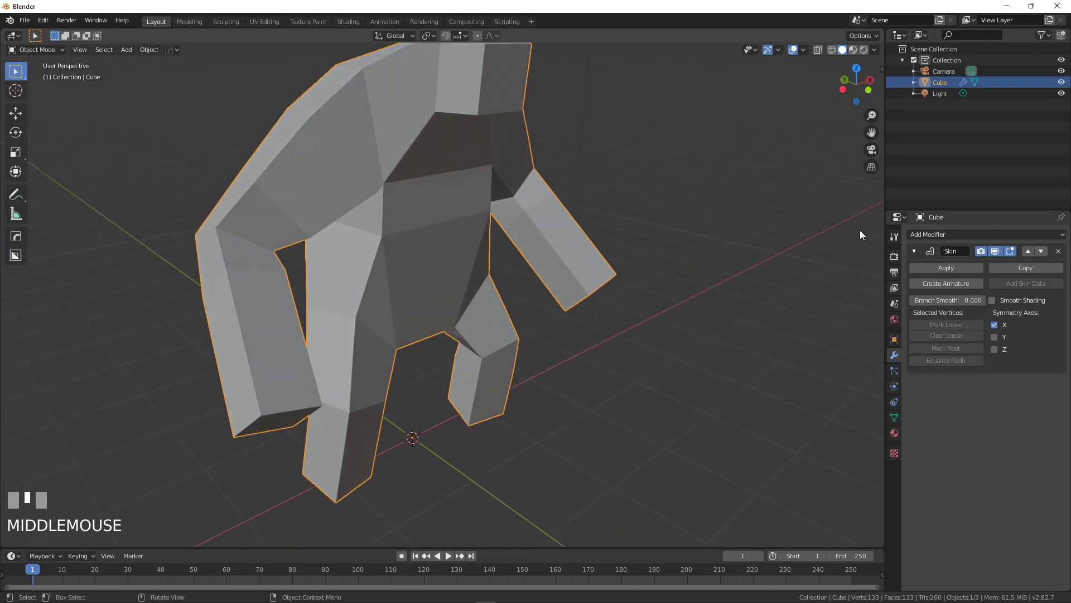
pyautogui.click(965, 268)
# Step: Open the figure for mesh editing and display it in wireframe shading
pyautogui.scroll(-3, 581, 233)
pyautogui.moveTo(581, 232); pyautogui.dragTo(390, 254, button='middle')
pyautogui.press('Tab')
pyautogui.moveTo(503, 221); pyautogui.dragTo(510, 243, button='middle')
pyautogui.scroll(4, 430, 223)
pyautogui.scroll(4, 509, 246)
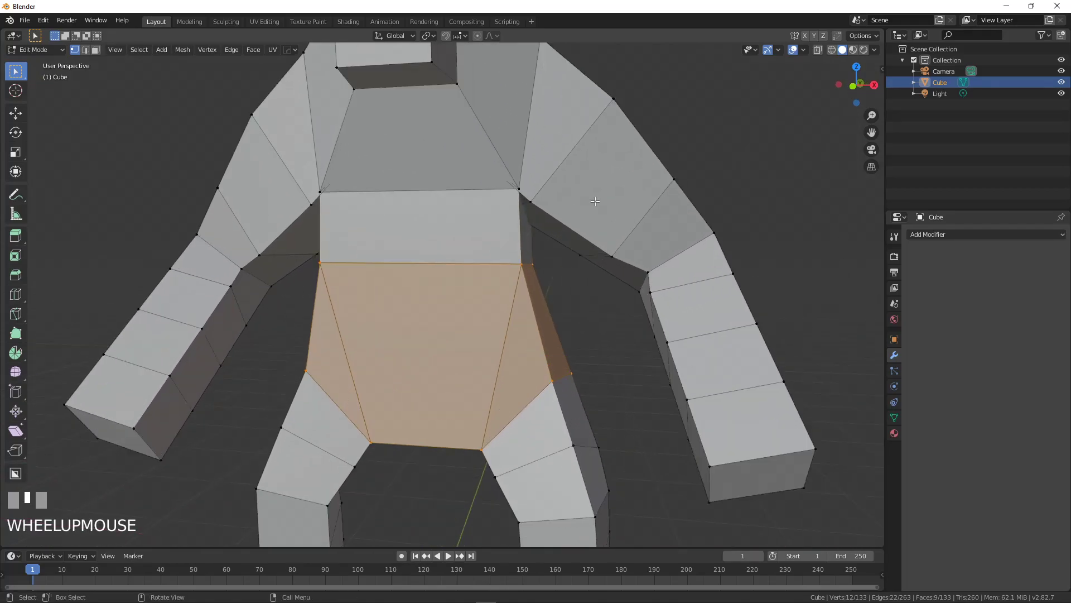
pyautogui.click(831, 50)
# Step: Enable X-axis mirrored editing and move the two inner armpit vertices about 0.2 m outward and slightly up
pyautogui.moveTo(581, 242); pyautogui.dragTo(511, 222, button='middle')
pyautogui.click(511, 220)
pyautogui.keyDown('shift'); pyautogui.click(530, 204); pyautogui.keyUp('shift')
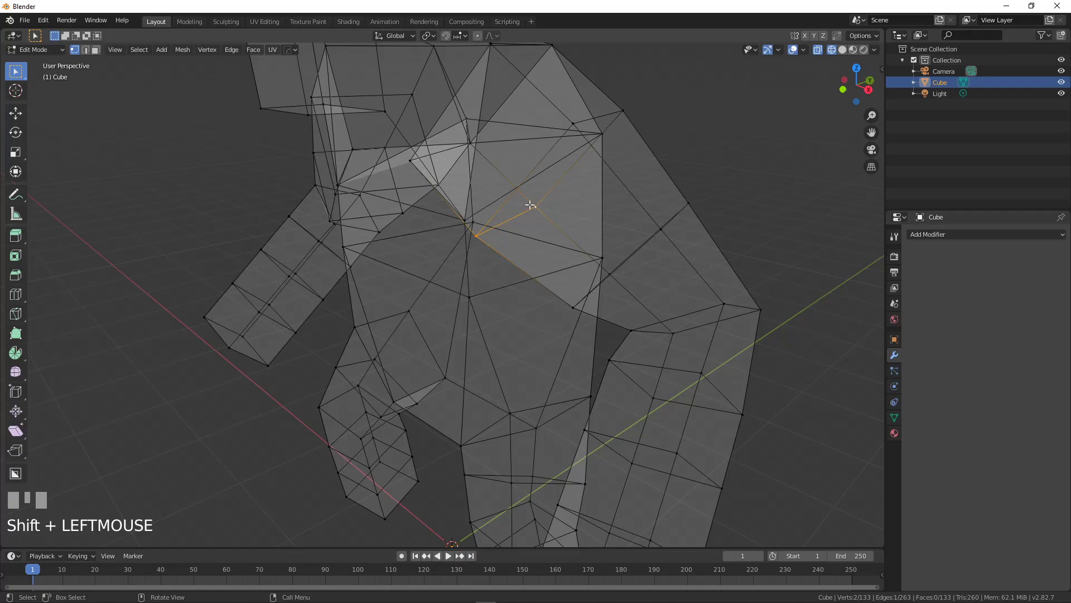
pyautogui.press('KP_1')
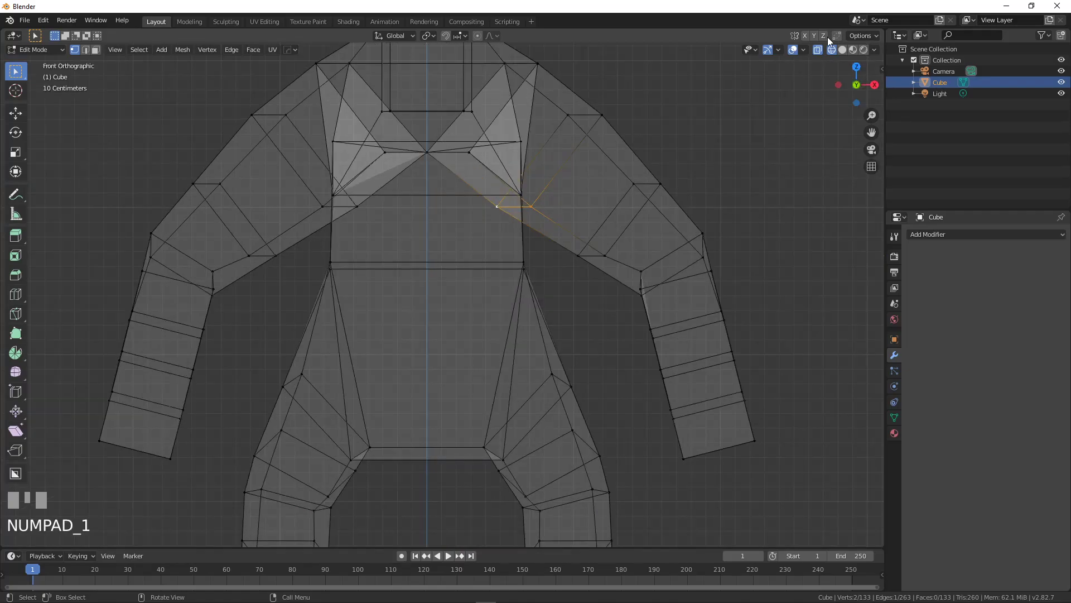
pyautogui.click(804, 35)
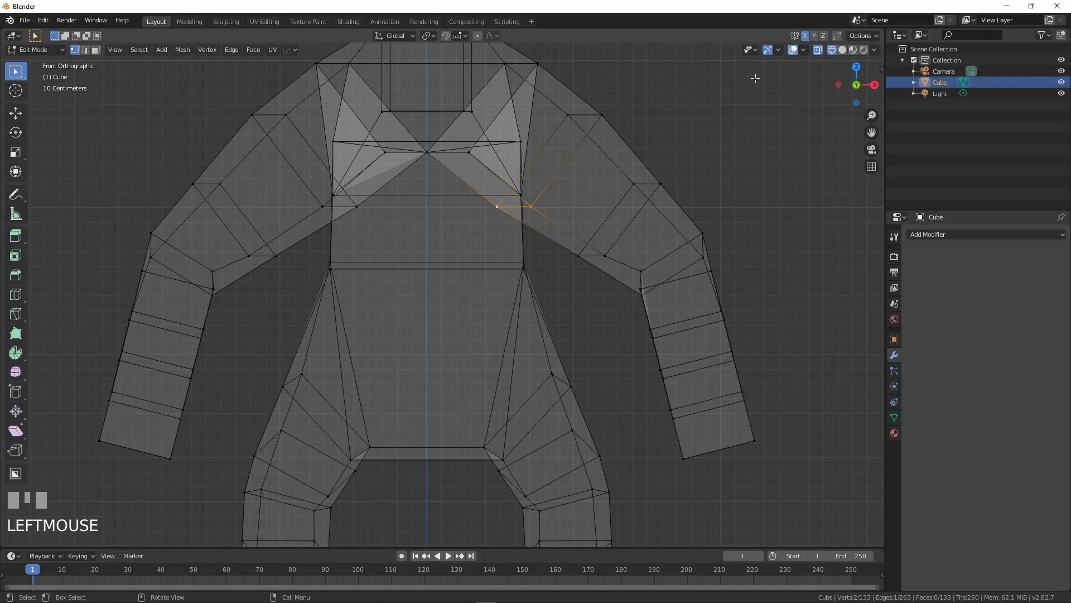
pyautogui.press('g')
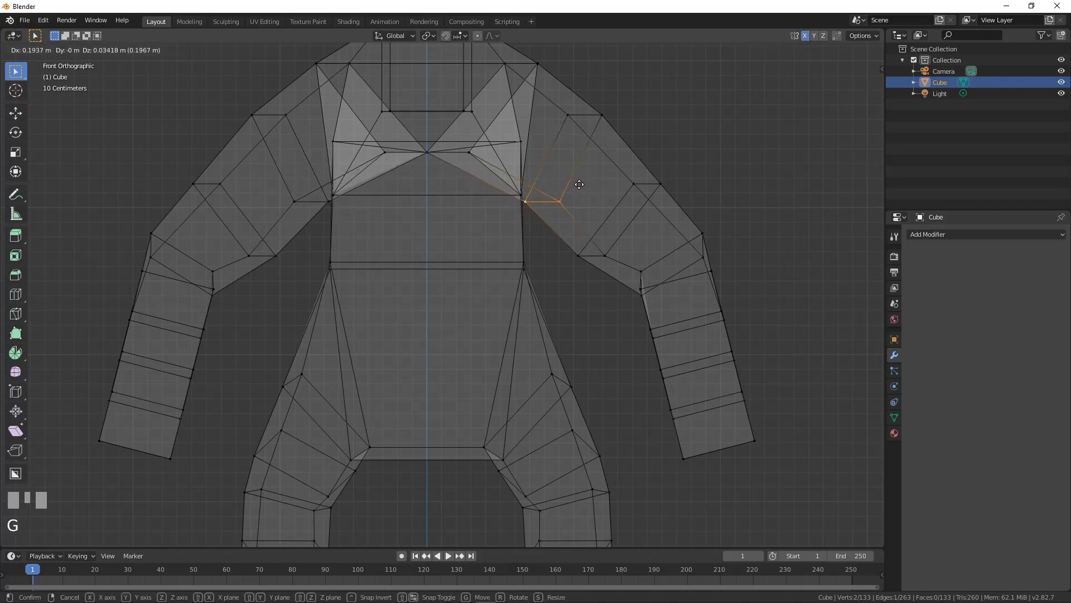
pyautogui.click(581, 183)
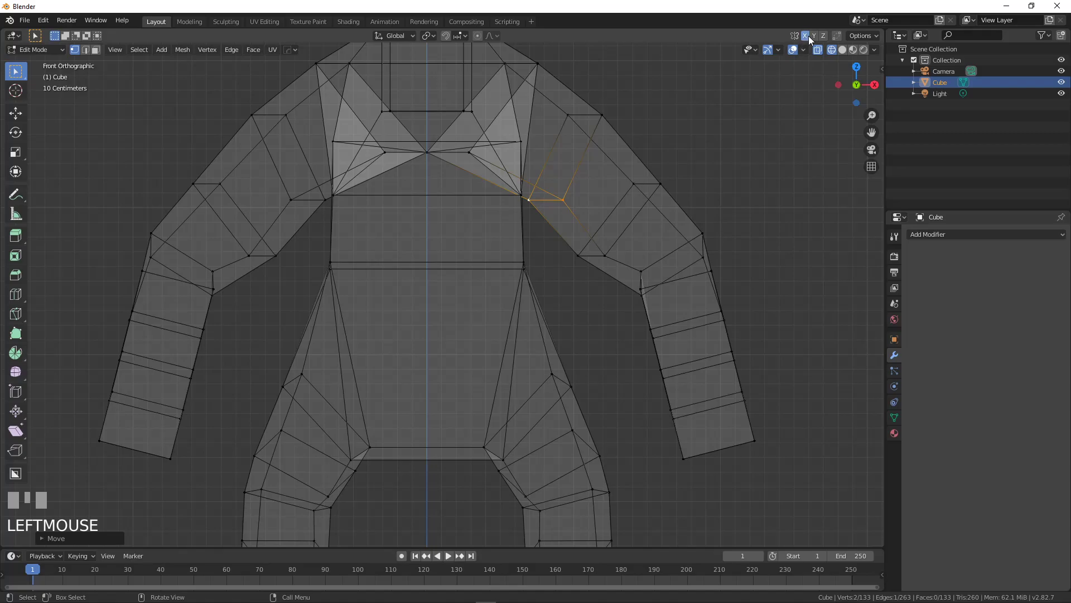
# Step: Delete the central vertex inside the chest where the two armpit surfaces meet
pyautogui.moveTo(480, 178); pyautogui.dragTo(447, 211, button='middle')
pyautogui.click(505, 161)
pyautogui.moveTo(465, 144)
pyautogui.mouseDown(button='middle')
pyautogui.moveTo(436, 152)
pyautogui.moveTo(436, 168)
pyautogui.moveTo(299, 163)
pyautogui.moveTo(581, 120)
pyautogui.moveTo(454, 153)
pyautogui.mouseUp(button='middle')
pyautogui.press('x')
pyautogui.click(437, 152)
# Step: Merge the inner chest vertex onto the neighbouring front chest corner using At Last, and delete the leftover stray vertex
pyautogui.click(453, 155)
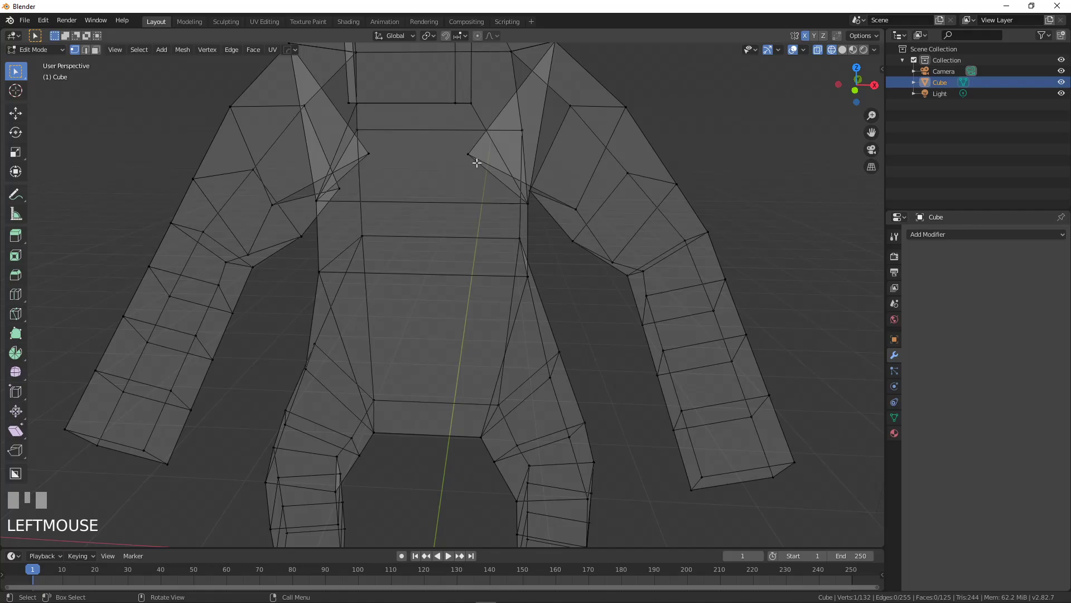
pyautogui.keyDown('shift'); pyautogui.click(519, 202); pyautogui.keyUp('shift')
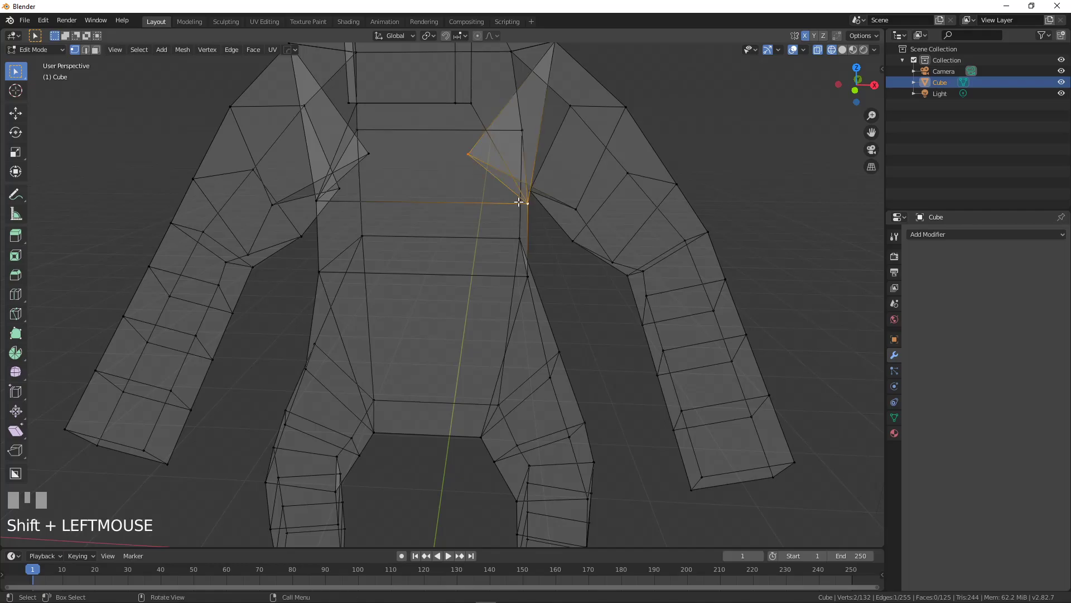
pyautogui.hotkey('alt', 'm')
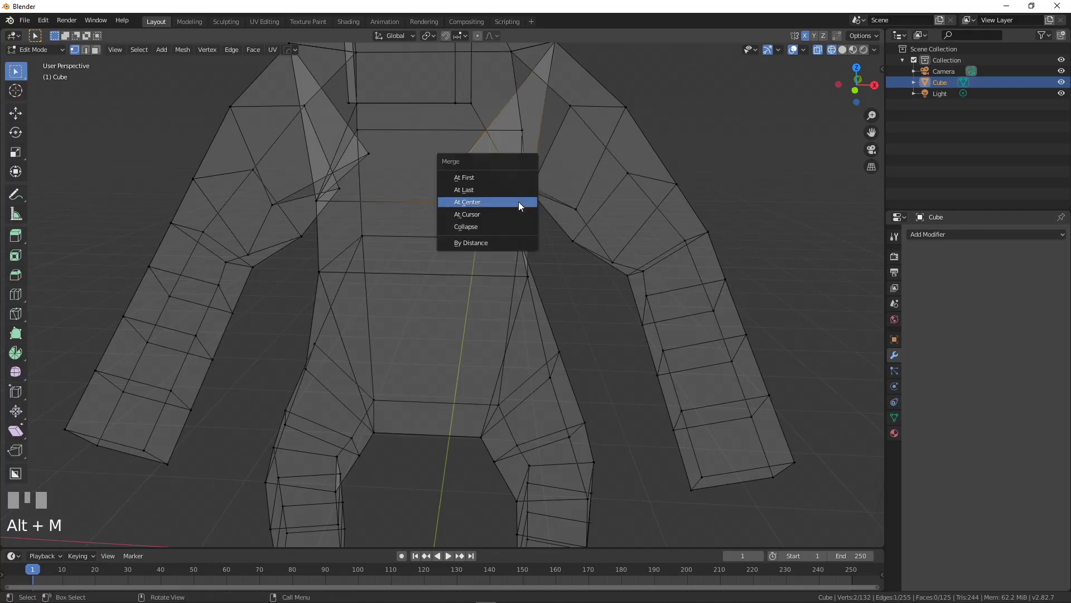
pyautogui.click(501, 190)
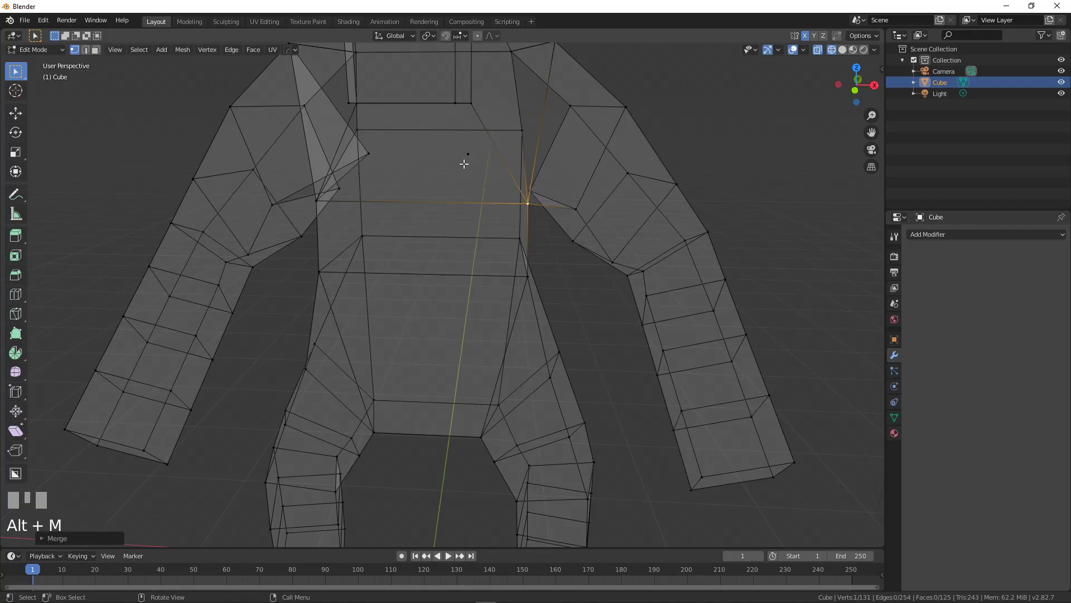
pyautogui.click(465, 163)
pyautogui.press('x')
pyautogui.click(464, 162)
# Step: Merge the matching inner vertex on the opposite side onto its front chest corner
pyautogui.click(369, 158)
pyautogui.moveTo(337, 213); pyautogui.dragTo(382, 205, button='middle')
pyautogui.click(392, 156)
pyautogui.keyDown('shift'); pyautogui.click(329, 207); pyautogui.keyUp('shift')
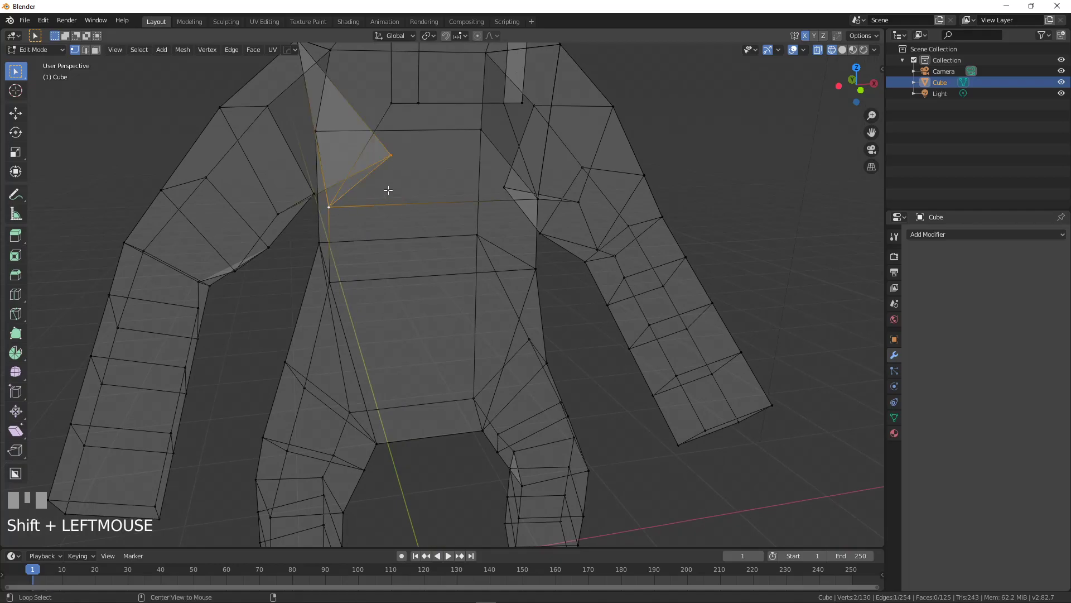
pyautogui.hotkey('alt', 'm')
pyautogui.click(387, 190)
# Step: Delete the remaining stray vertex inside the torso
pyautogui.scroll(-3, 401, 193)
pyautogui.moveTo(401, 193); pyautogui.dragTo(137, 244, button='middle')
pyautogui.click(364, 232)
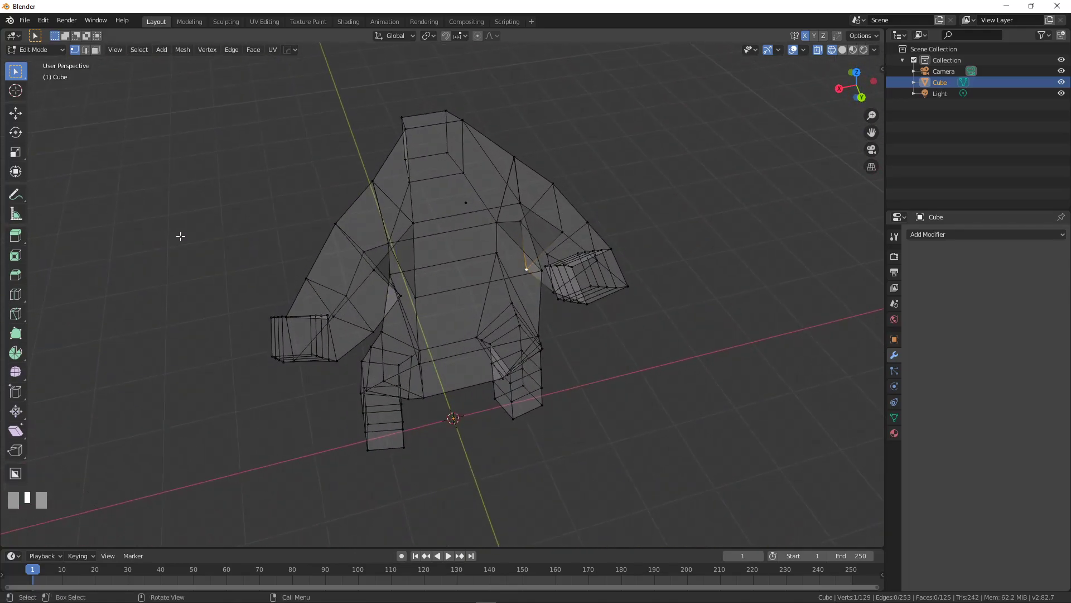
pyautogui.click(463, 203)
pyautogui.moveTo(576, 267); pyautogui.dragTo(458, 285, button='middle')
# Step: Merge the overlapping vertices at one upper front corner of the chest
pyautogui.click(522, 289)
pyautogui.press('KP_7')
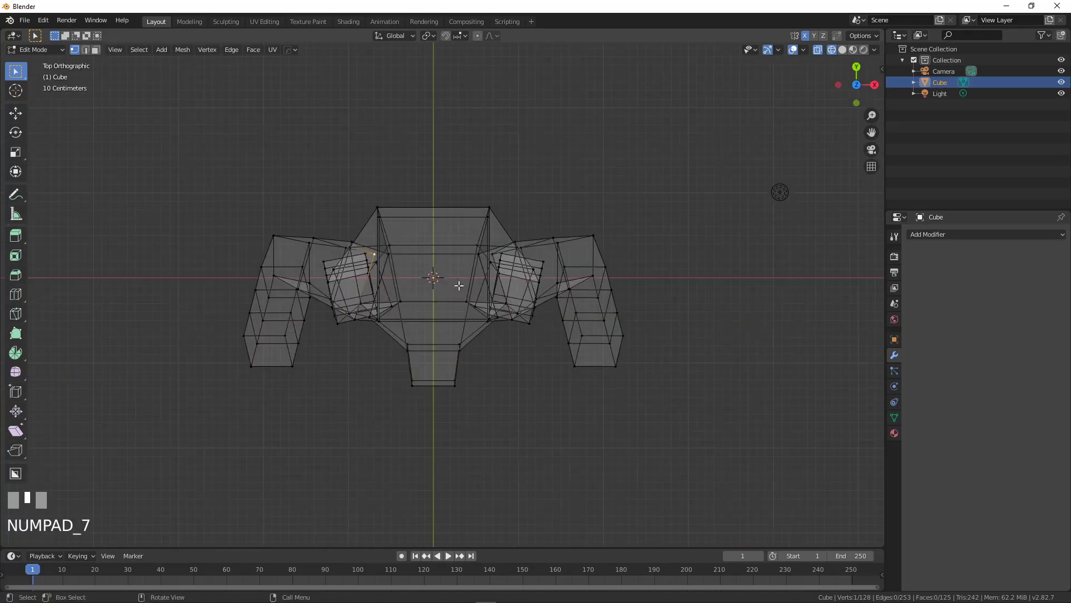
pyautogui.moveTo(425, 257); pyautogui.dragTo(494, 255, button='middle')
pyautogui.scroll(3, 494, 254)
pyautogui.keyDown('shift'); pyautogui.click(509, 191); pyautogui.keyUp('shift')
pyautogui.keyDown('shift'); pyautogui.click(478, 144); pyautogui.keyUp('shift')
pyautogui.moveTo(467, 205); pyautogui.dragTo(486, 203, button='middle')
pyautogui.click(495, 206)
pyautogui.keyDown('shift'); pyautogui.click(494, 207); pyautogui.keyUp('shift')
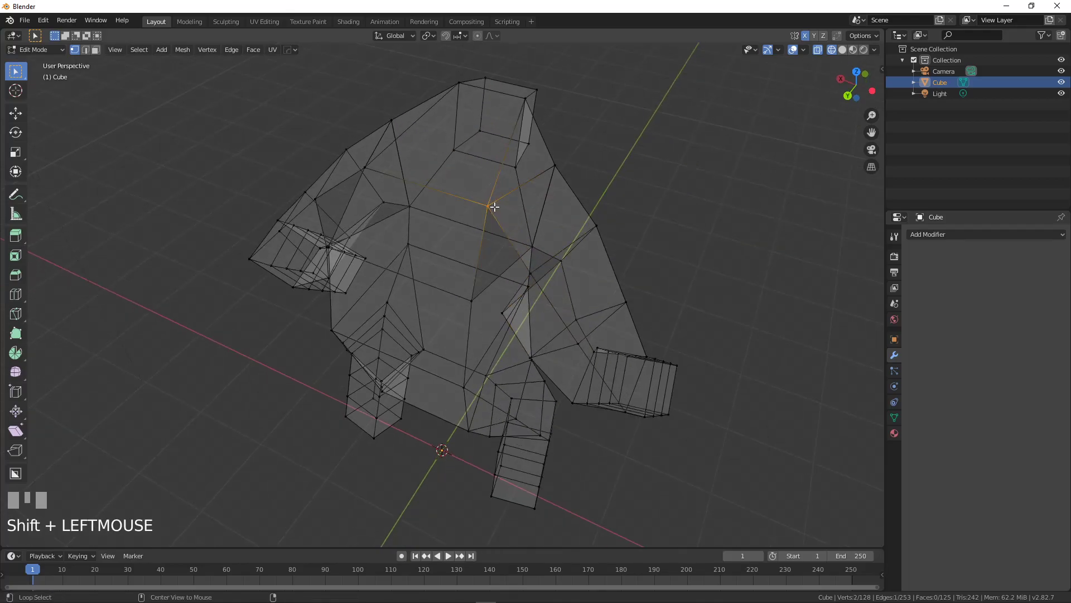
pyautogui.hotkey('alt', 'm')
pyautogui.click(494, 208)
# Step: Merge the overlapping vertices at the opposite upper front corner of the chest
pyautogui.moveTo(495, 207); pyautogui.dragTo(464, 215, button='middle')
pyautogui.keyDown('shift'); pyautogui.click(429, 200); pyautogui.keyUp('shift')
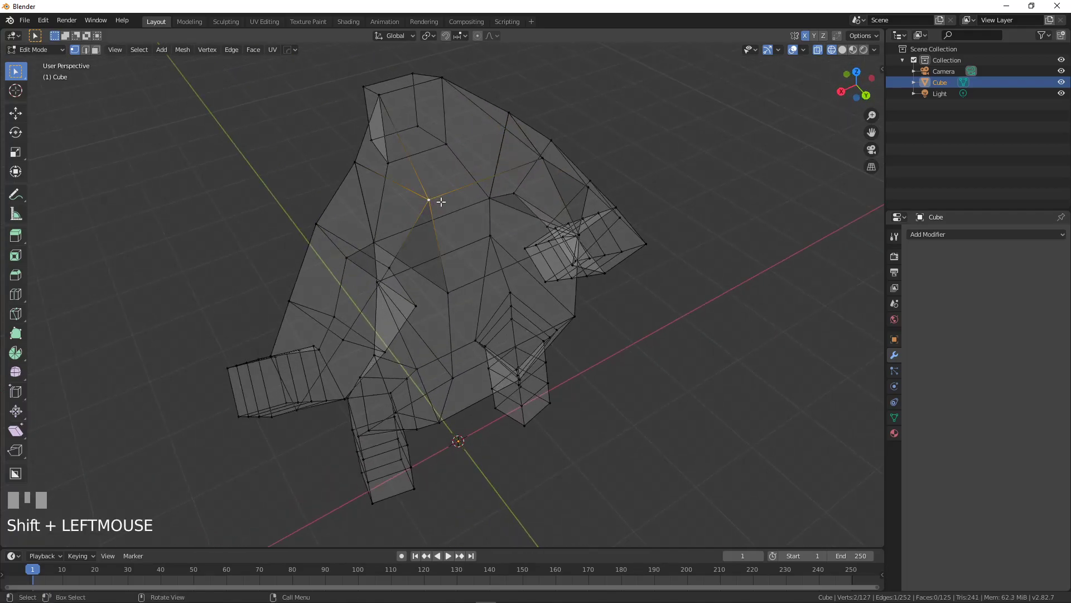
pyautogui.hotkey('alt', 'm')
pyautogui.click(441, 202)
# Step: Fill a four-sided face across the first armpit opening between the torso and upper arm
pyautogui.moveTo(441, 202); pyautogui.dragTo(410, 216, button='middle')
pyautogui.click(375, 263)
pyautogui.keyDown('shift'); pyautogui.click(400, 251); pyautogui.keyUp('shift')
pyautogui.keyDown('shift'); pyautogui.click(350, 234); pyautogui.keyUp('shift')
pyautogui.keyDown('shift'); pyautogui.click(381, 223); pyautogui.keyUp('shift')
pyautogui.press('f')
# Step: Fill the adjoining four-sided face to finish closing the same armpit opening
pyautogui.click(382, 259)
pyautogui.keyDown('shift'); pyautogui.click(400, 250); pyautogui.keyUp('shift')
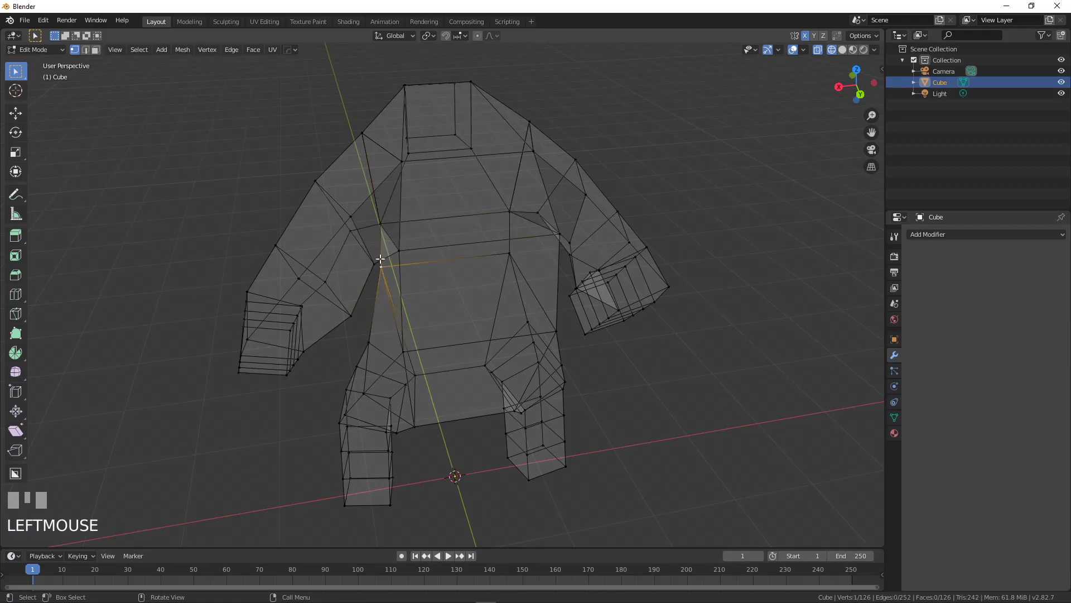
pyautogui.click(400, 251)
pyautogui.keyDown('shift'); pyautogui.click(375, 262); pyautogui.keyUp('shift')
pyautogui.keyDown('shift'); pyautogui.click(351, 217); pyautogui.keyUp('shift')
pyautogui.keyDown('shift'); pyautogui.click(402, 163); pyautogui.keyUp('shift')
pyautogui.moveTo(402, 165); pyautogui.dragTo(486, 212, button='middle')
pyautogui.press('f')
# Step: Fill two adjoining faces to close the armpit opening under the opposite arm
pyautogui.click(506, 215)
pyautogui.keyDown('shift'); pyautogui.click(527, 247); pyautogui.keyUp('shift')
pyautogui.keyDown('shift'); pyautogui.click(476, 278); pyautogui.keyUp('shift')
pyautogui.press('f')
pyautogui.click(475, 279)
pyautogui.keyDown('shift'); pyautogui.click(501, 293); pyautogui.keyUp('shift')
pyautogui.keyDown('shift'); pyautogui.click(560, 253); pyautogui.keyUp('shift')
pyautogui.keyDown('shift'); pyautogui.click(531, 243); pyautogui.keyUp('shift')
pyautogui.press('f')
# Step: Check the filled armpits in solid and wireframe shading, and return to Object Mode with solid shading in the front view
pyautogui.moveTo(580, 270); pyautogui.dragTo(579, 194, button='middle')
pyautogui.click(842, 49)
pyautogui.moveTo(715, 251)
pyautogui.mouseDown(button='middle')
pyautogui.moveTo(567, 270)
pyautogui.moveTo(658, 184)
pyautogui.moveTo(483, 219)
pyautogui.moveTo(541, 270)
pyautogui.moveTo(717, 286)
pyautogui.moveTo(818, 318)
pyautogui.moveTo(501, 279)
pyautogui.moveTo(567, 239)
pyautogui.moveTo(617, 234)
pyautogui.moveTo(536, 263)
pyautogui.moveTo(526, 292)
pyautogui.moveTo(599, 322)
pyautogui.mouseUp(button='middle')
pyautogui.press('z')
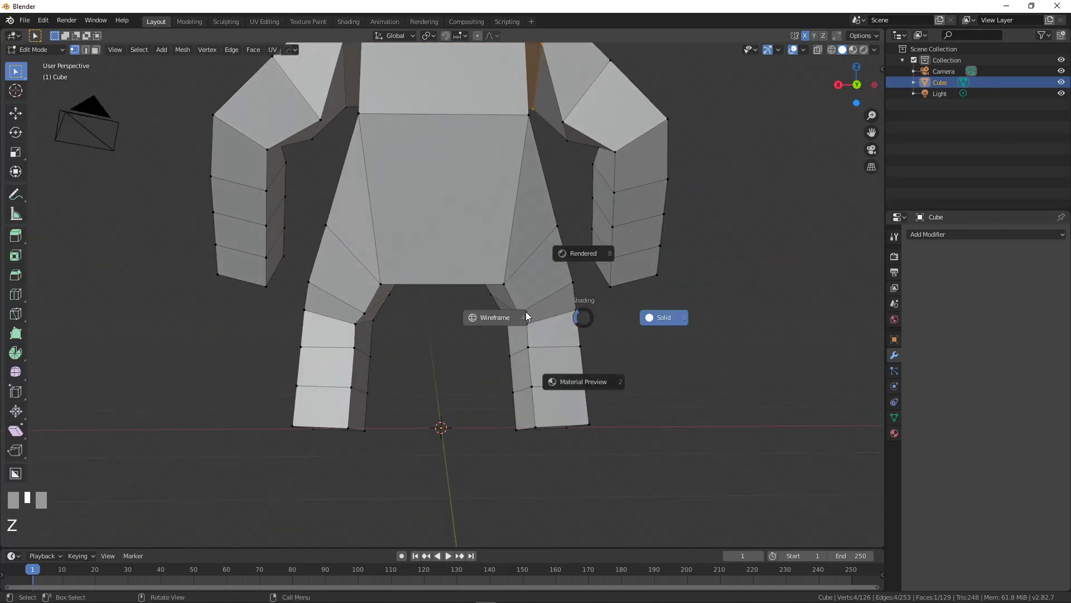
pyautogui.click(498, 321)
pyautogui.moveTo(498, 321)
pyautogui.mouseDown(button='middle')
pyautogui.moveTo(462, 323)
pyautogui.moveTo(546, 346)
pyautogui.moveTo(658, 351)
pyautogui.moveTo(585, 355)
pyautogui.moveTo(550, 371)
pyautogui.moveTo(618, 337)
pyautogui.moveTo(505, 361)
pyautogui.moveTo(603, 394)
pyautogui.moveTo(672, 402)
pyautogui.moveTo(715, 376)
pyautogui.moveTo(500, 354)
pyautogui.mouseUp(button='middle')
pyautogui.press('KP_1')
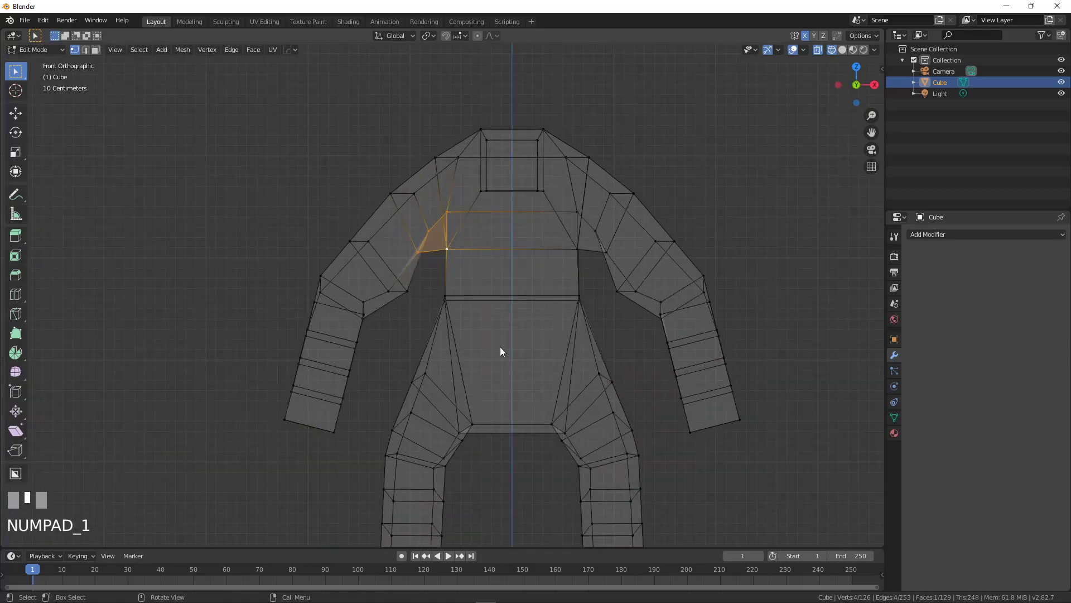
pyautogui.press('Tab')
pyautogui.keyDown('shift'); pyautogui.moveTo(569, 370); pyautogui.dragTo(505, 316, button='middle'); pyautogui.keyUp('shift')
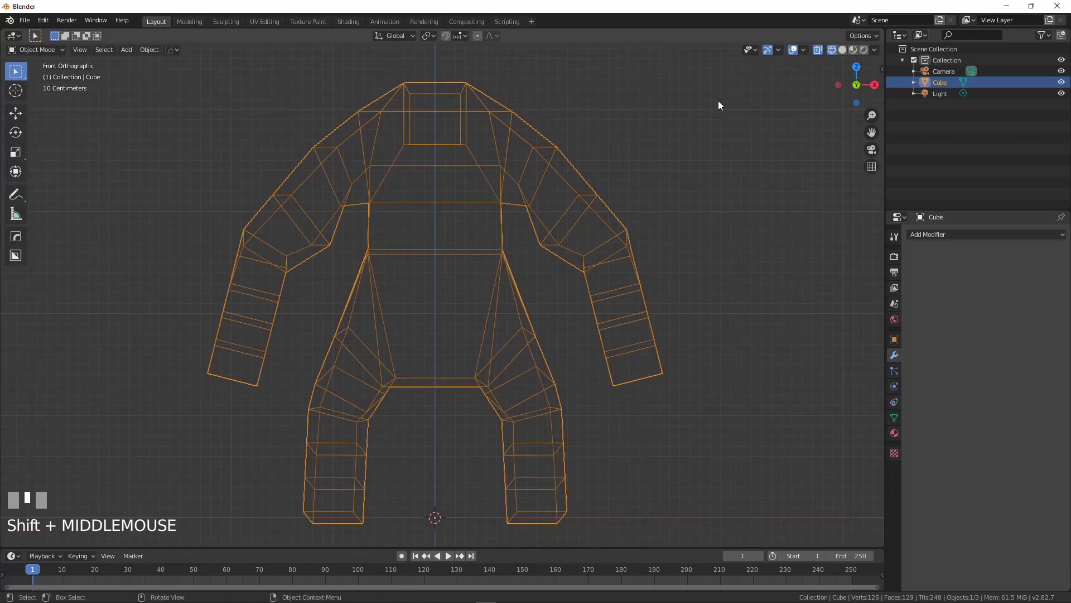
pyautogui.click(842, 51)
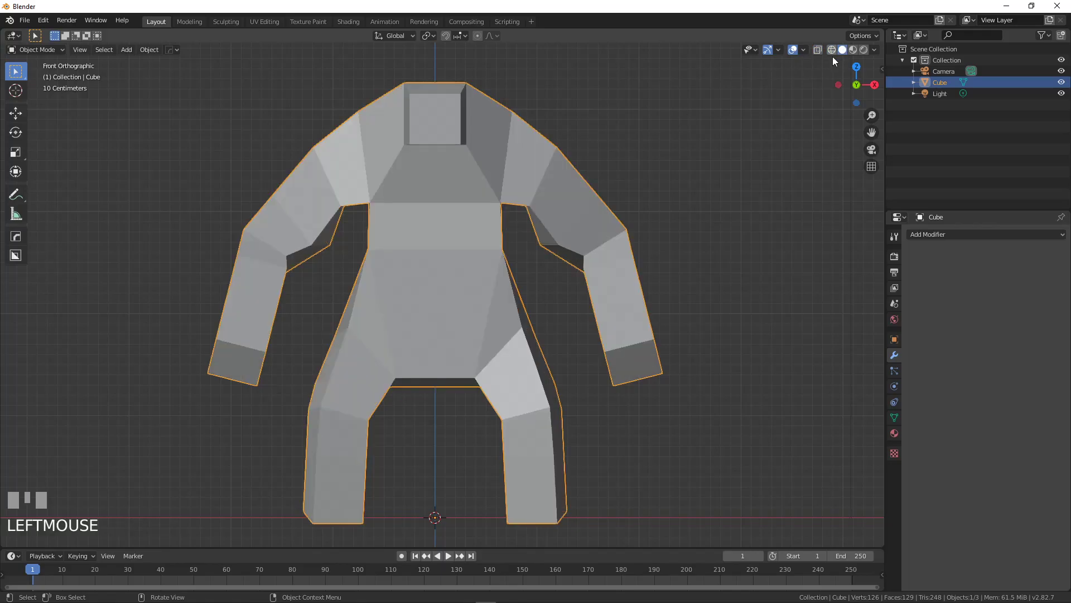
# Step: Save the project as Troll1 in the Tudor folder
pyautogui.click(24, 20)
pyautogui.click(58, 104)
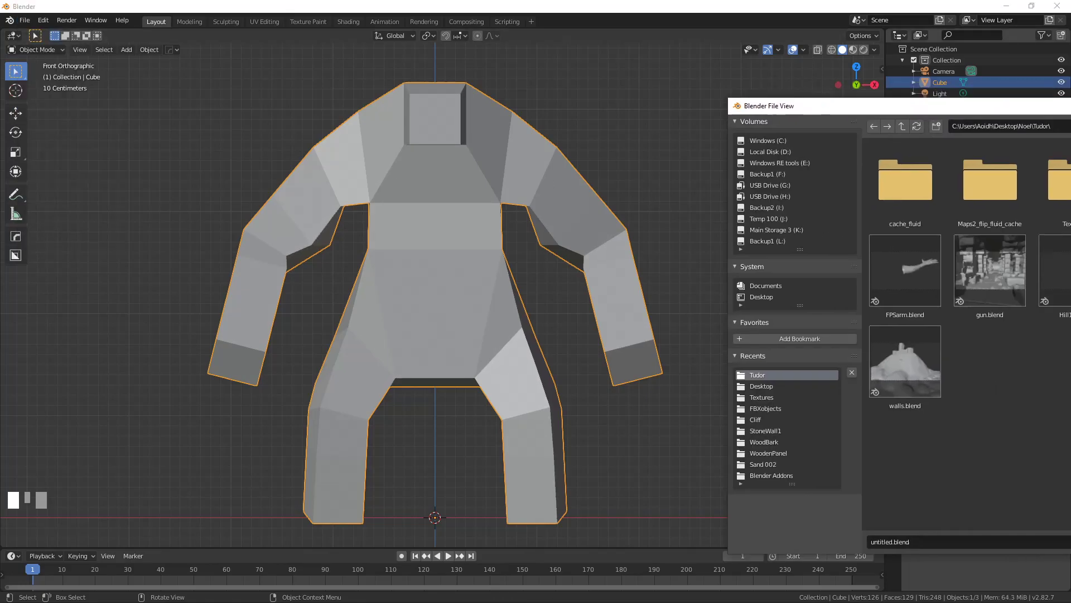
pyautogui.write('Troll1')
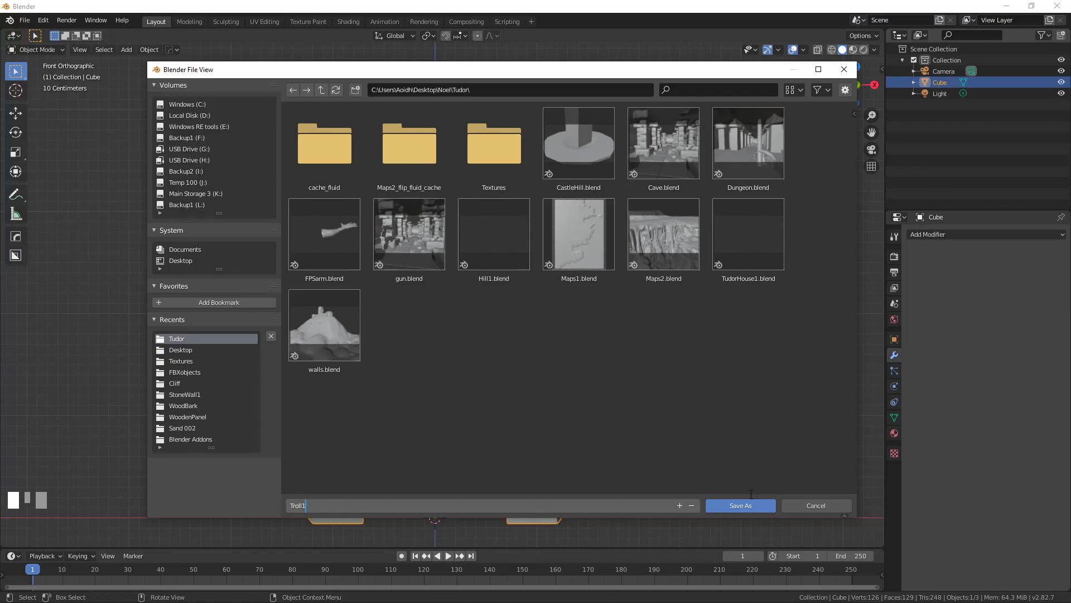
pyautogui.click(745, 505)
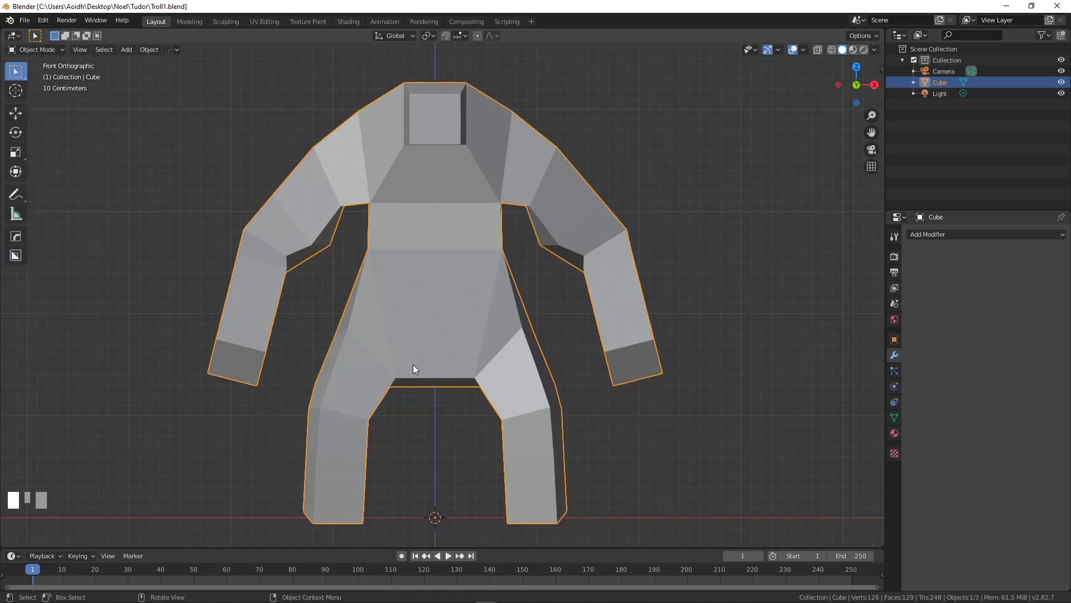
# Step: Reopen the figure for mesh editing in the front view
pyautogui.scroll(2, 584, 336)
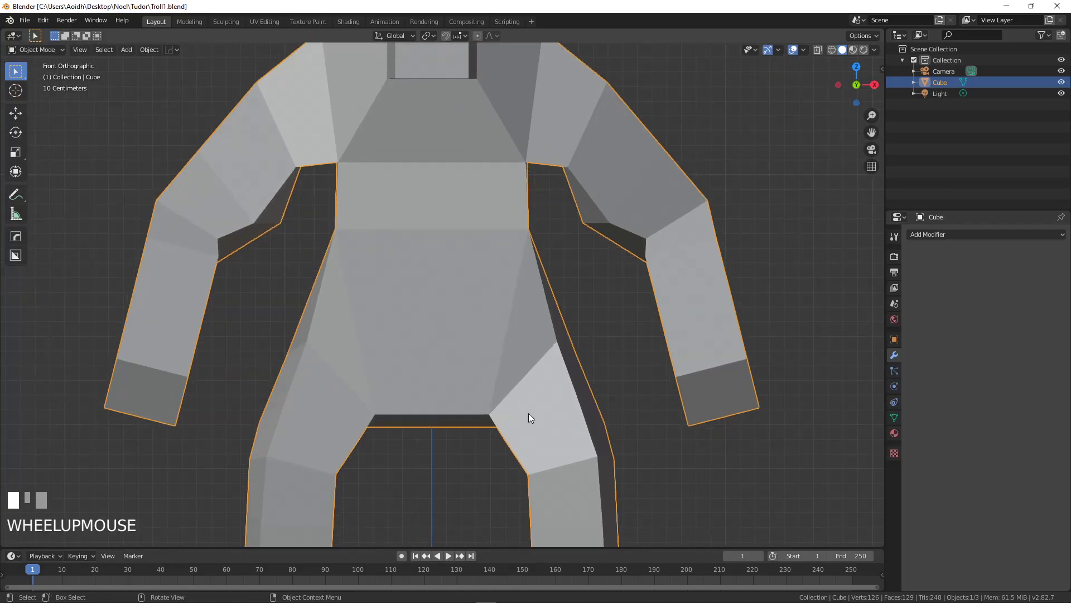
pyautogui.moveTo(550, 371); pyautogui.dragTo(640, 359, button='middle')
pyautogui.press('KP_1')
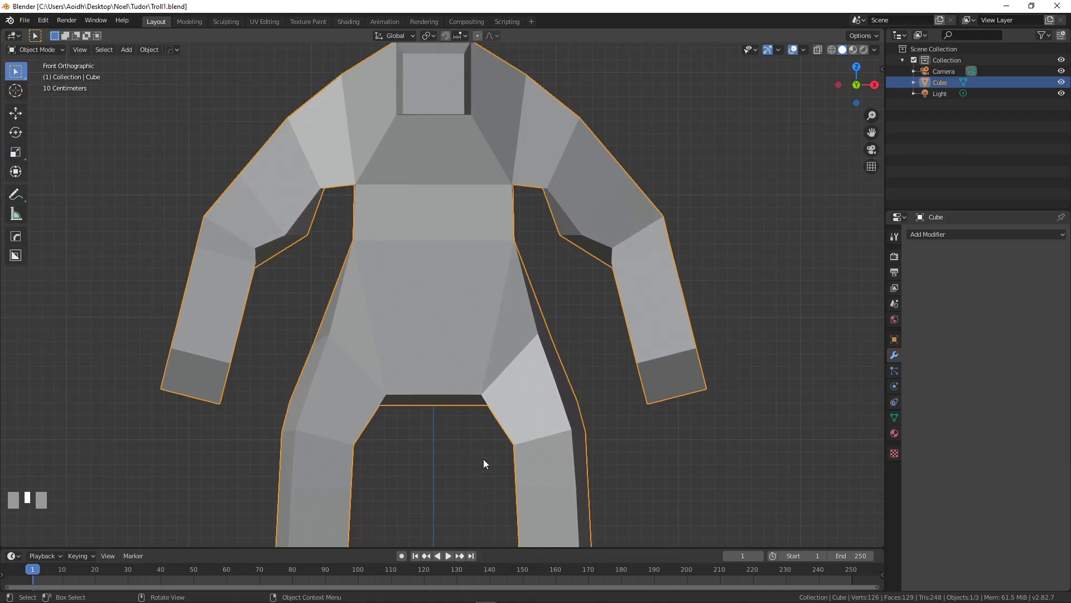
pyautogui.keyDown('shift'); pyautogui.moveTo(481, 465); pyautogui.dragTo(474, 310, button='middle'); pyautogui.keyUp('shift')
pyautogui.press('Tab')
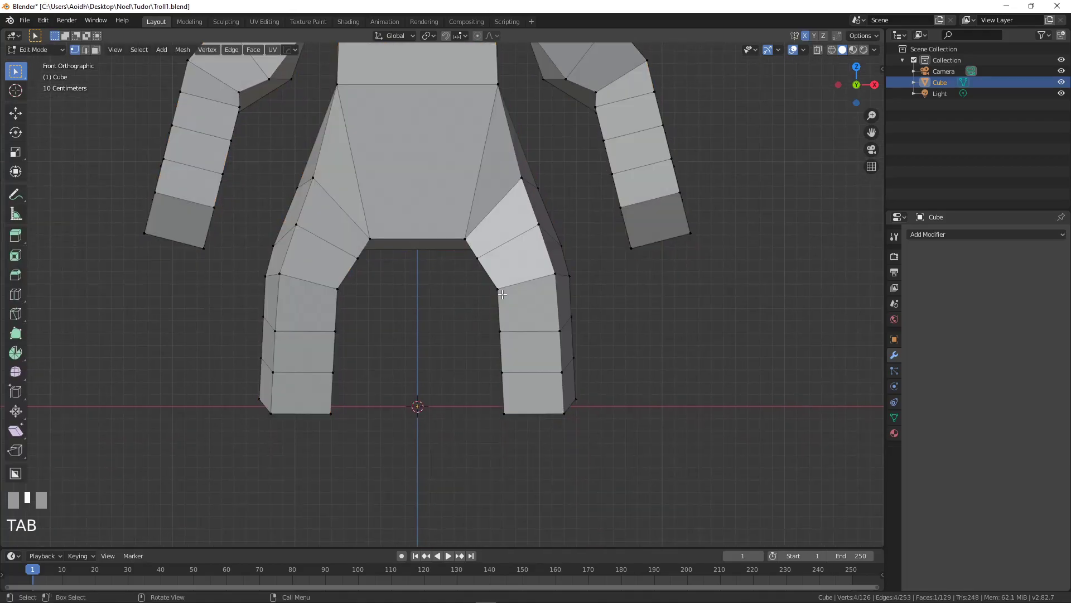
# Step: Select the edge loops from the upper leg down to the foot and move them inward along the X axis
pyautogui.keyDown('alt'); pyautogui.click(501, 290); pyautogui.keyUp('alt')
pyautogui.keyDown('alt'); pyautogui.keyDown('shift'); pyautogui.click(528, 331); pyautogui.keyUp('shift'); pyautogui.keyUp('alt')
pyautogui.keyDown('alt'); pyautogui.keyDown('shift'); pyautogui.click(539, 385); pyautogui.keyUp('shift'); pyautogui.keyUp('alt')
pyautogui.keyDown('alt'); pyautogui.keyDown('shift'); pyautogui.click(542, 412); pyautogui.keyUp('shift'); pyautogui.keyUp('alt')
pyautogui.moveTo(584, 364); pyautogui.dragTo(385, 286, button='middle')
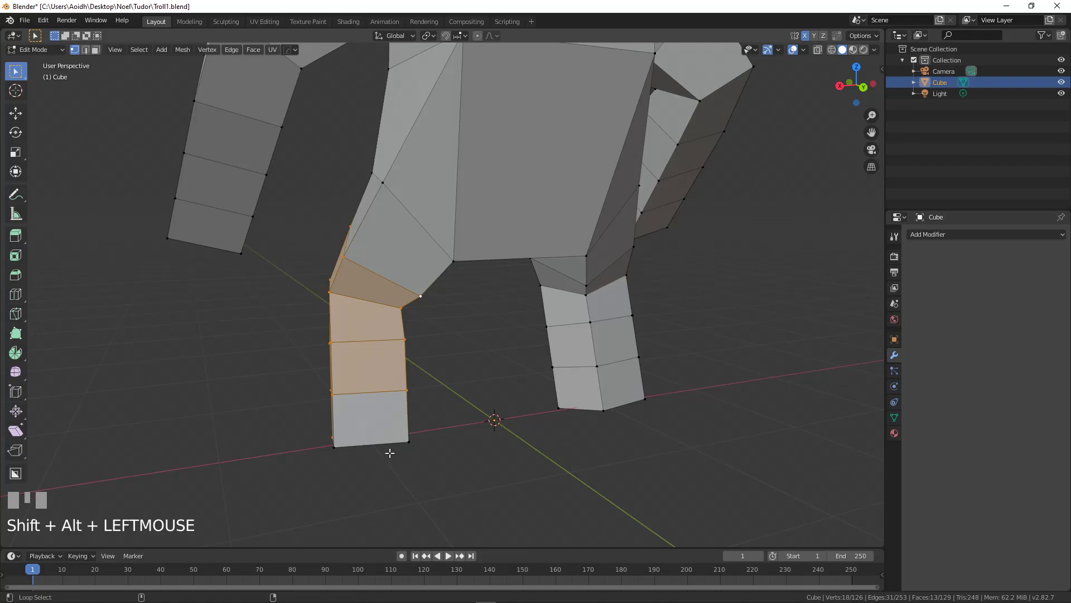
pyautogui.moveTo(405, 443); pyautogui.dragTo(430, 379, button='middle')
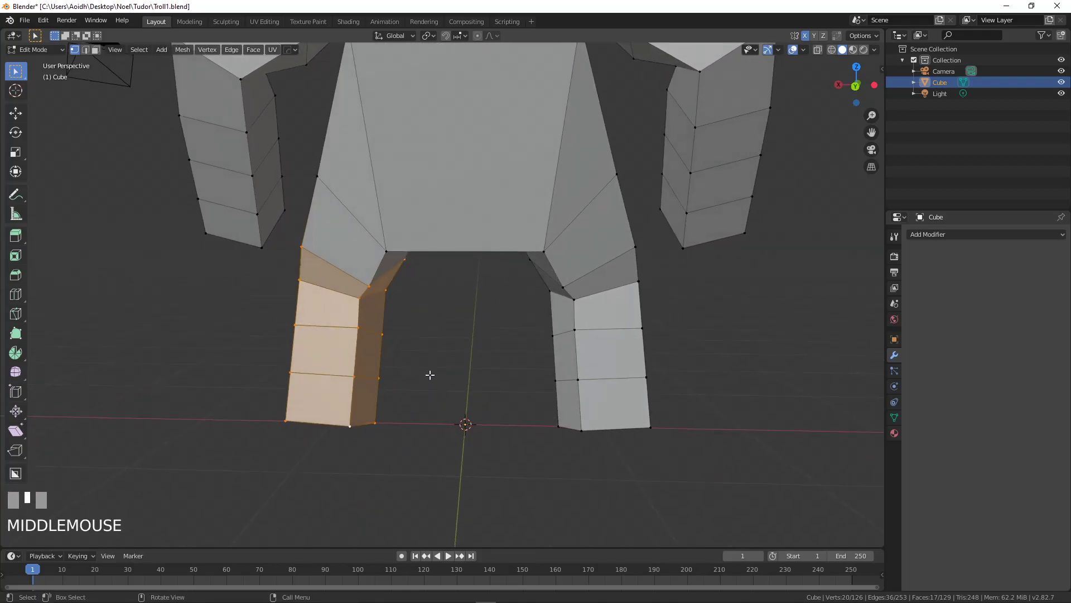
pyautogui.press('g')
pyautogui.press('x')
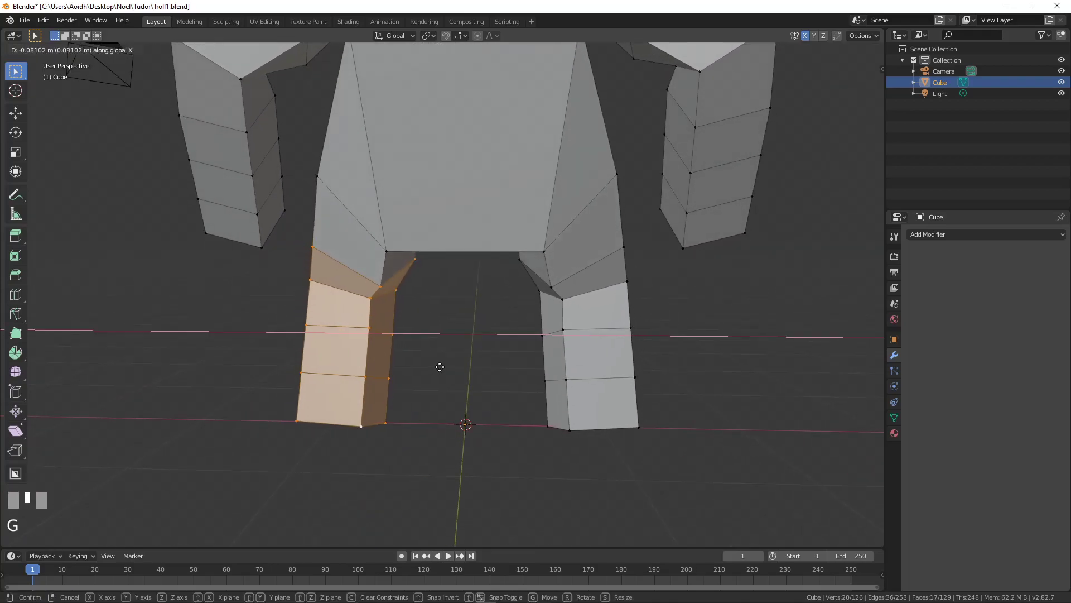
pyautogui.click(447, 365)
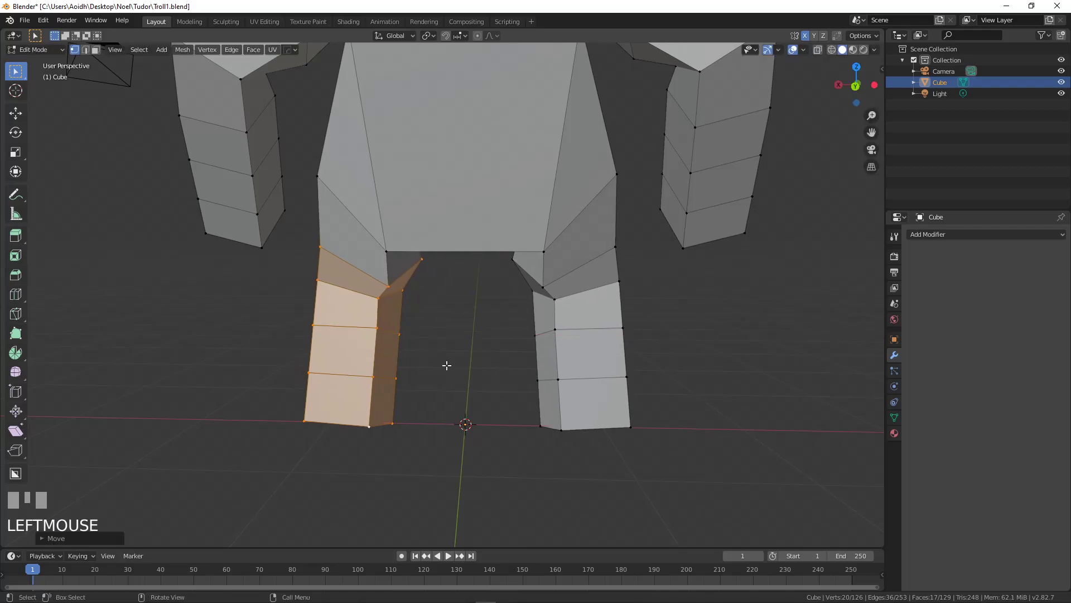
pyautogui.press('KP_1')
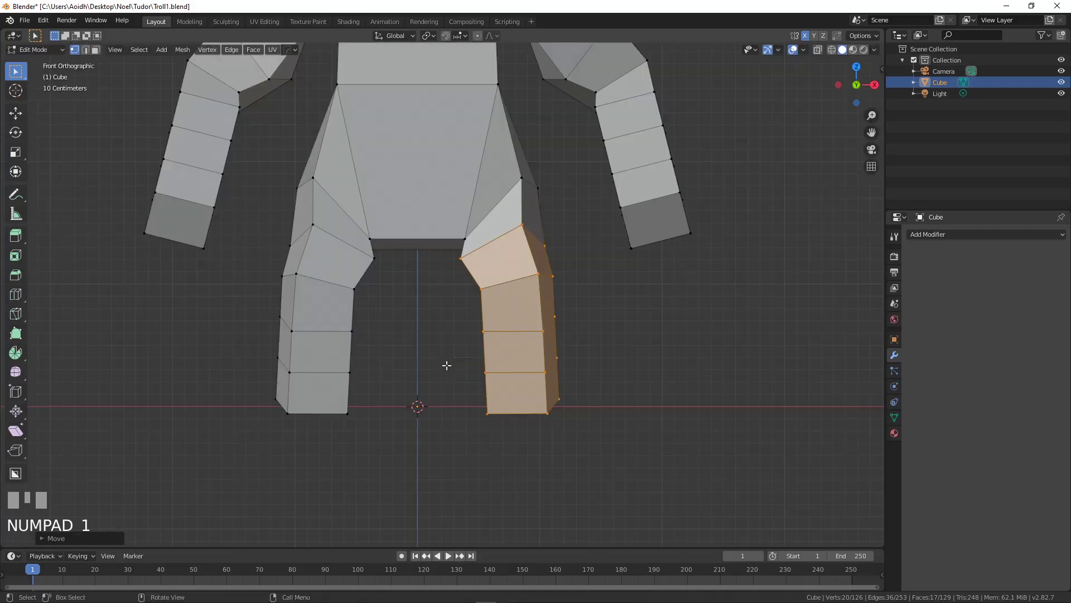
# Step: Select the edge loop where the leg joins the torso and move it inward along the X axis
pyautogui.keyDown('alt'); pyautogui.click(508, 195); pyautogui.keyUp('alt')
pyautogui.moveTo(508, 195); pyautogui.dragTo(476, 225, button='middle')
pyautogui.press('KP_1')
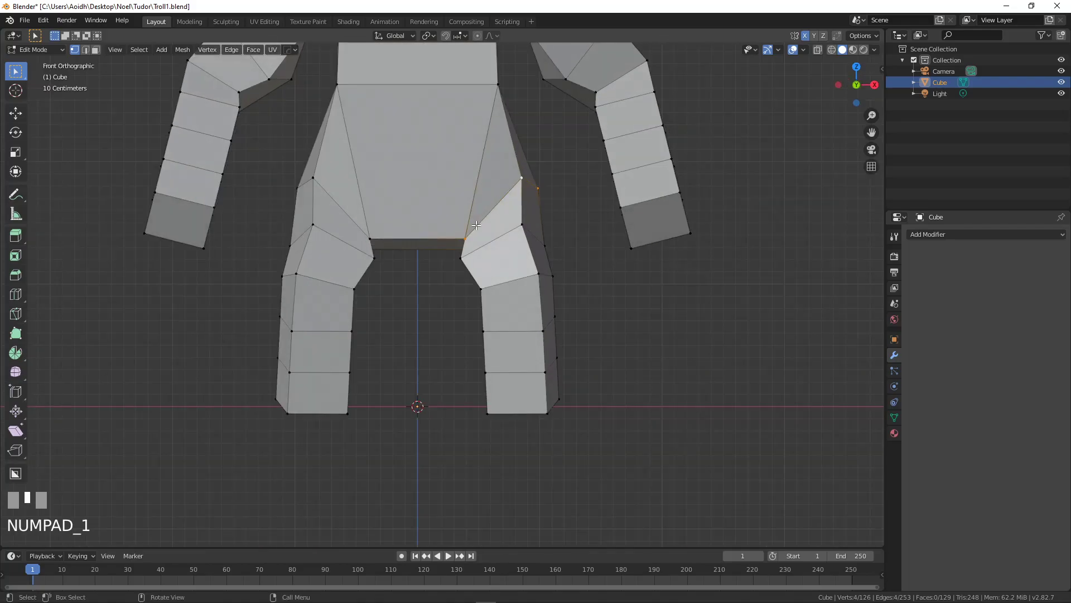
pyautogui.press('g')
pyautogui.press('x')
pyautogui.click(461, 226)
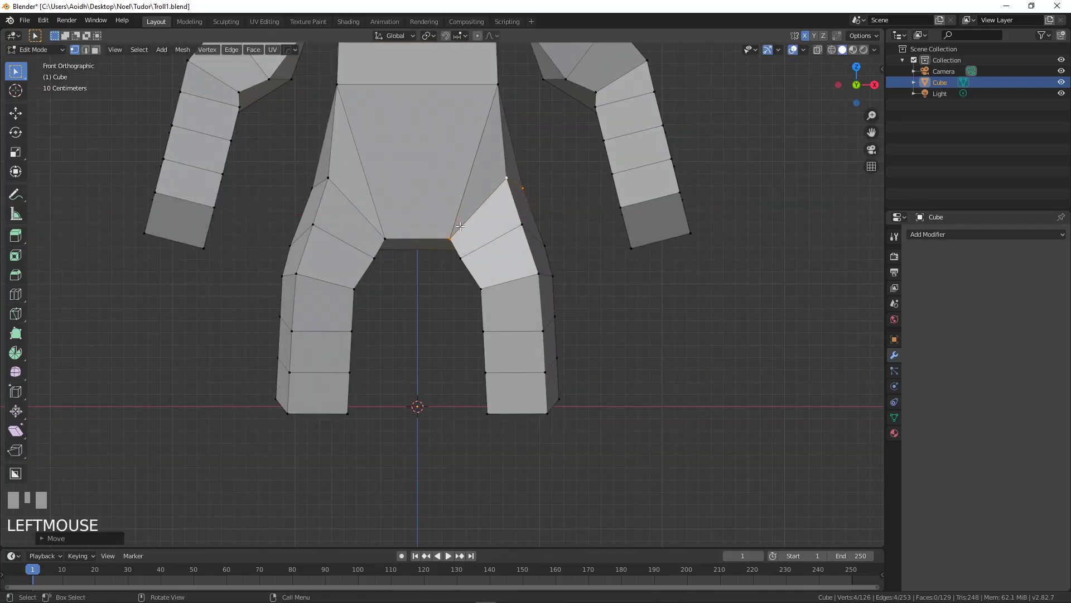
pyautogui.scroll(-4, 461, 226)
pyautogui.scroll(4, 462, 218)
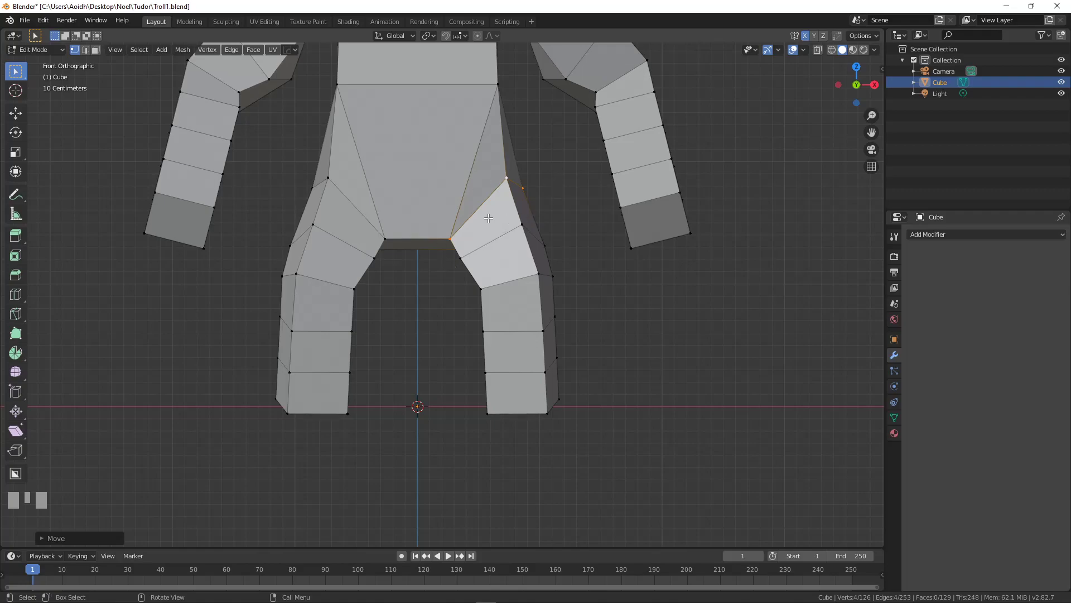
# Step: Return the figure to Object Mode and save the project
pyautogui.press('Tab')
pyautogui.keyDown('shift'); pyautogui.moveTo(489, 222); pyautogui.dragTo(475, 277, button='middle'); pyautogui.keyUp('shift')
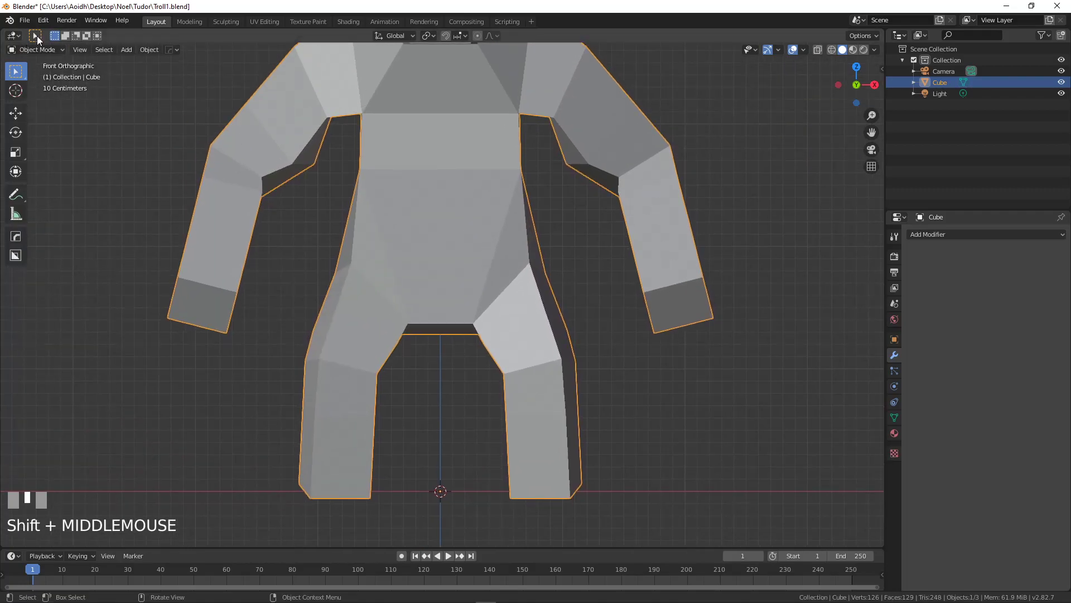
pyautogui.click(24, 21)
pyautogui.click(48, 89)
pyautogui.scroll(-2, 329, 157)
pyautogui.keyDown('shift'); pyautogui.moveTo(329, 157); pyautogui.dragTo(336, 195, button='middle'); pyautogui.keyUp('shift')
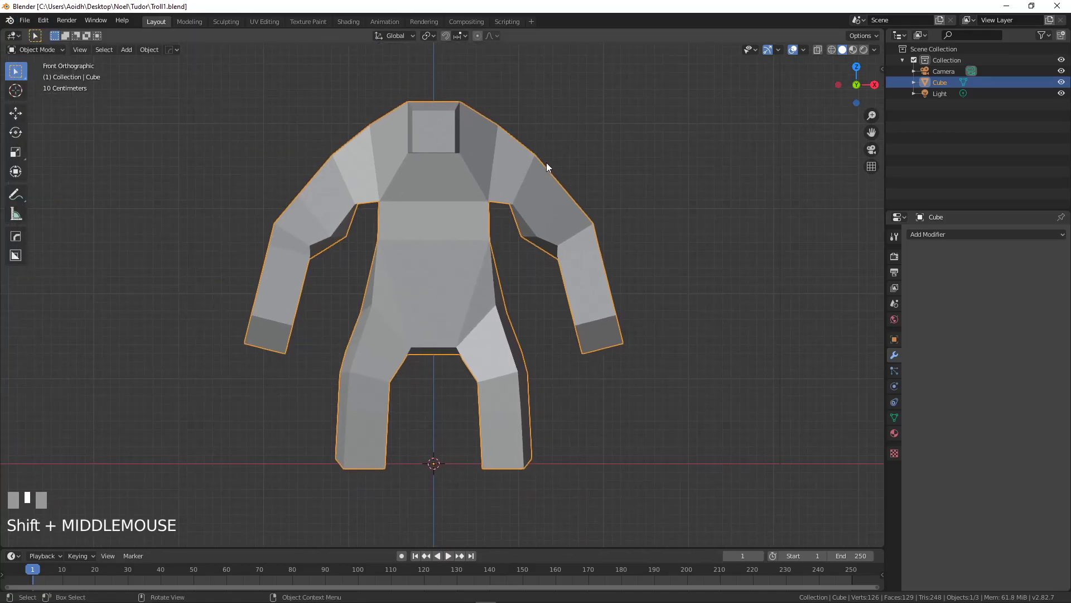
# Step: Try a few SculptDraw strokes on the figure in Sculpt Mode, and return to Object Mode
pyautogui.moveTo(555, 225); pyautogui.dragTo(446, 237, button='middle')
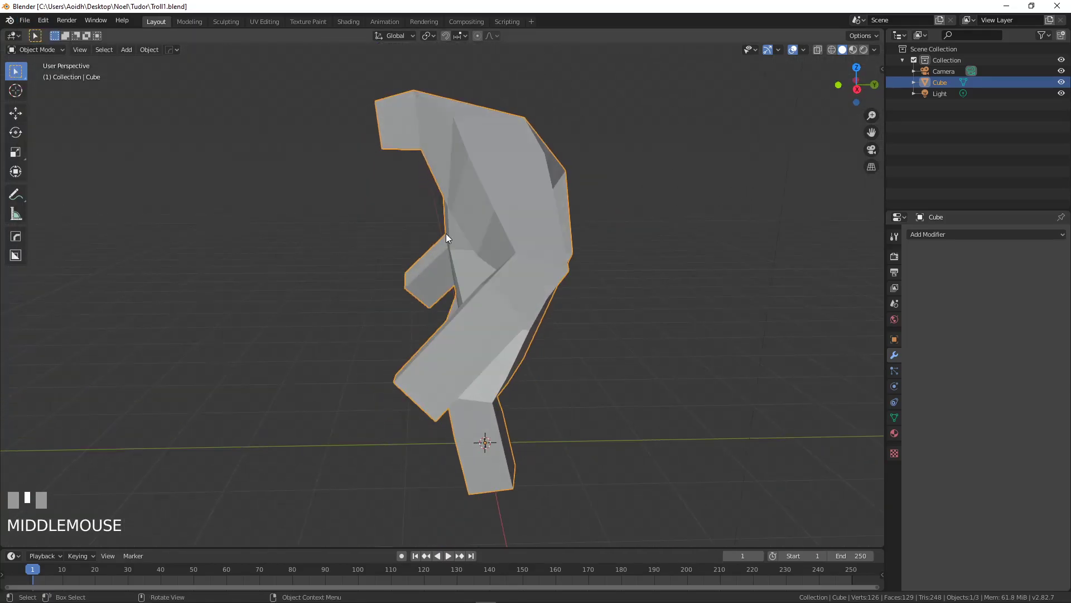
pyautogui.click(869, 33)
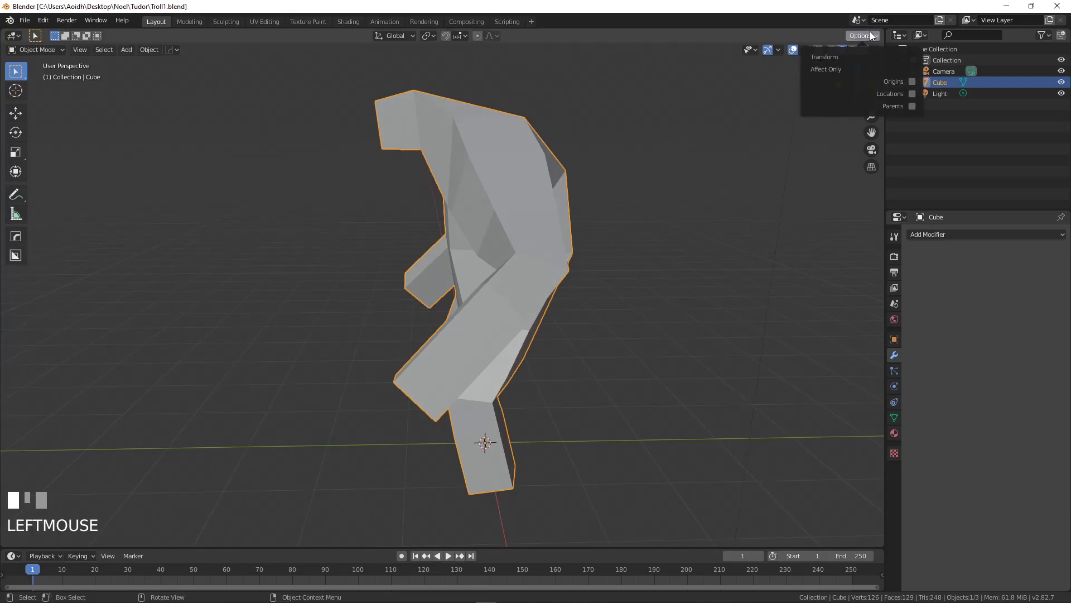
pyautogui.click(63, 49)
pyautogui.click(51, 90)
pyautogui.moveTo(462, 156)
pyautogui.mouseDown(button='middle')
pyautogui.moveTo(504, 167)
pyautogui.moveTo(509, 144)
pyautogui.mouseUp(button='middle')
pyautogui.moveTo(509, 144); pyautogui.dragTo(522, 144)
pyautogui.moveTo(506, 199); pyautogui.dragTo(486, 206)
pyautogui.moveTo(494, 215); pyautogui.dragTo(521, 197, button='middle')
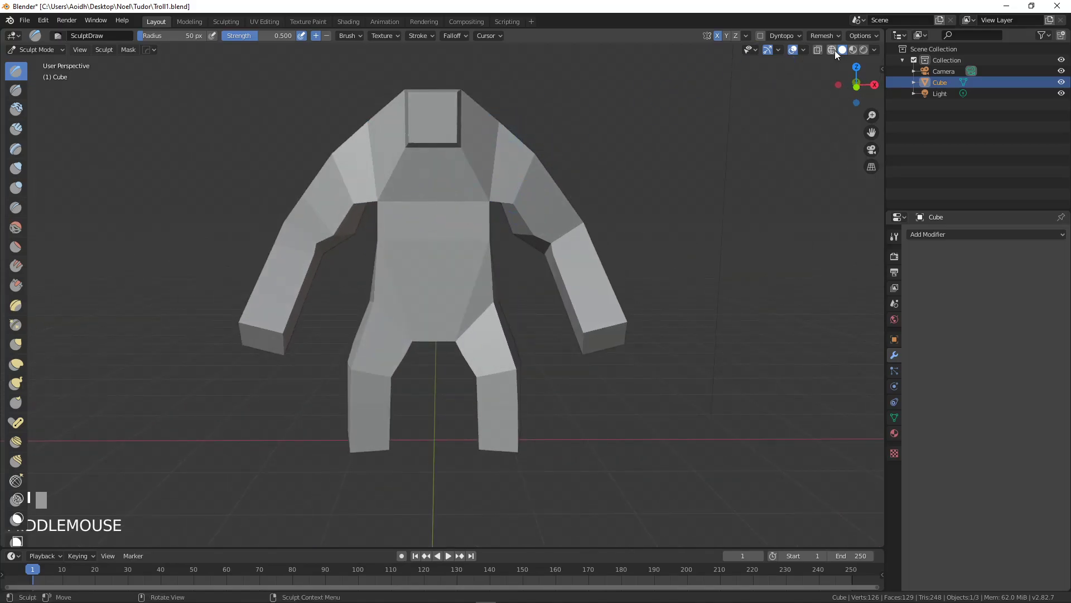
pyautogui.click(940, 233)
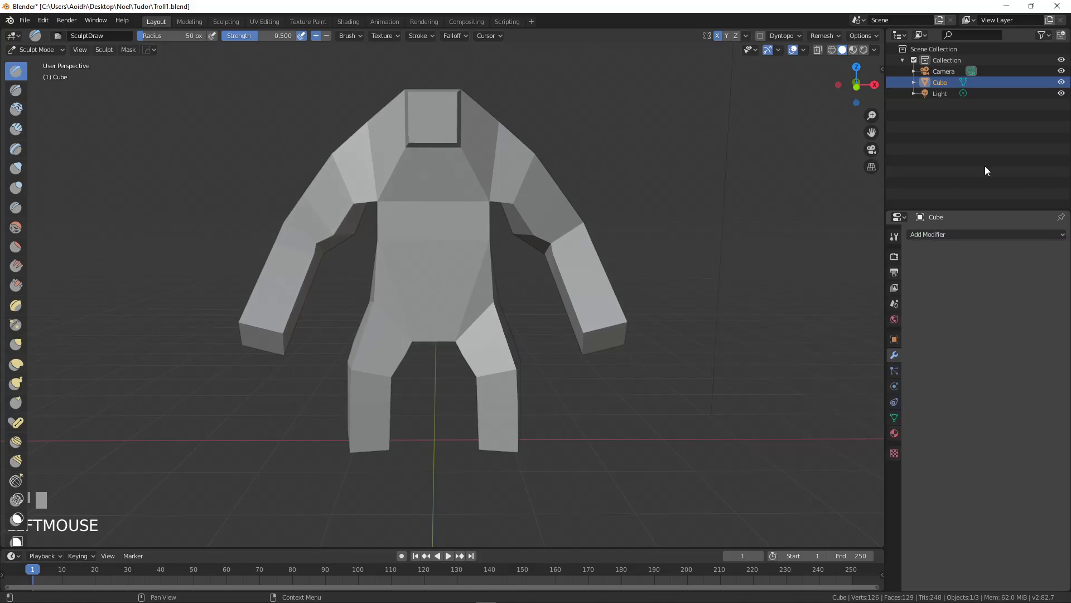
pyautogui.moveTo(570, 169); pyautogui.dragTo(487, 193, button='middle')
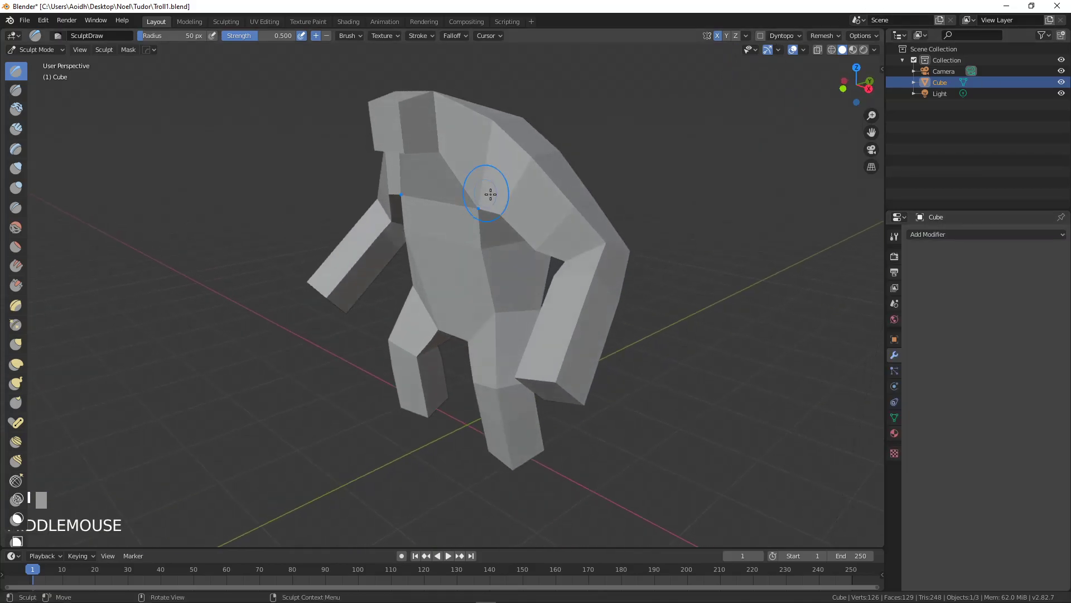
pyautogui.click(35, 48)
pyautogui.click(35, 59)
# Step: Select the figure's entire mesh in Edit Mode and subdivide it
pyautogui.moveTo(312, 167); pyautogui.dragTo(462, 175, button='middle')
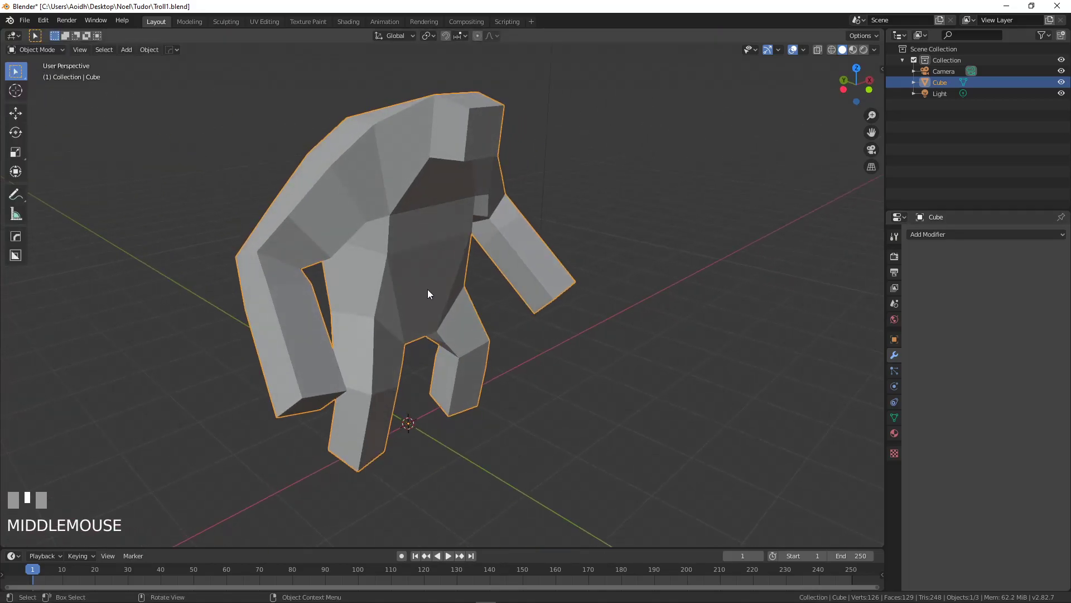
pyautogui.moveTo(426, 290); pyautogui.dragTo(451, 283, button='middle')
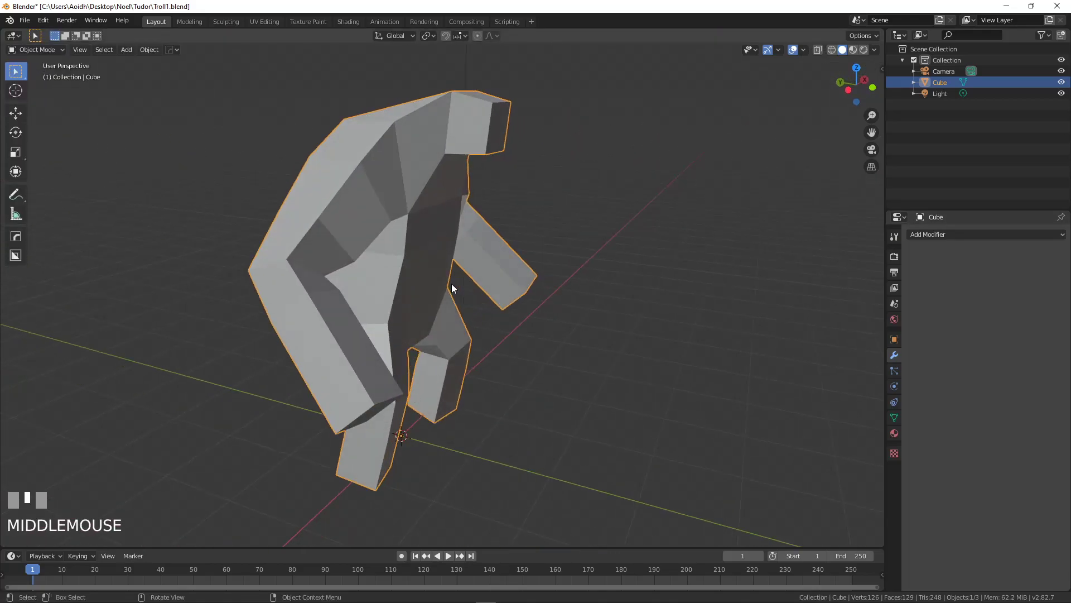
pyautogui.moveTo(401, 251); pyautogui.dragTo(839, 282, button='middle')
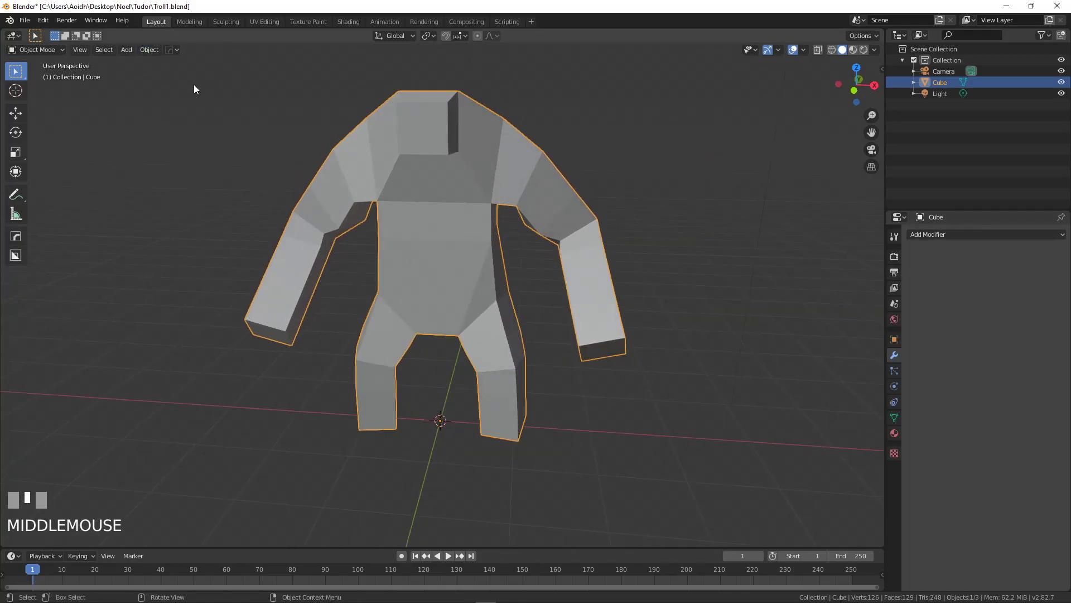
pyautogui.click(149, 49)
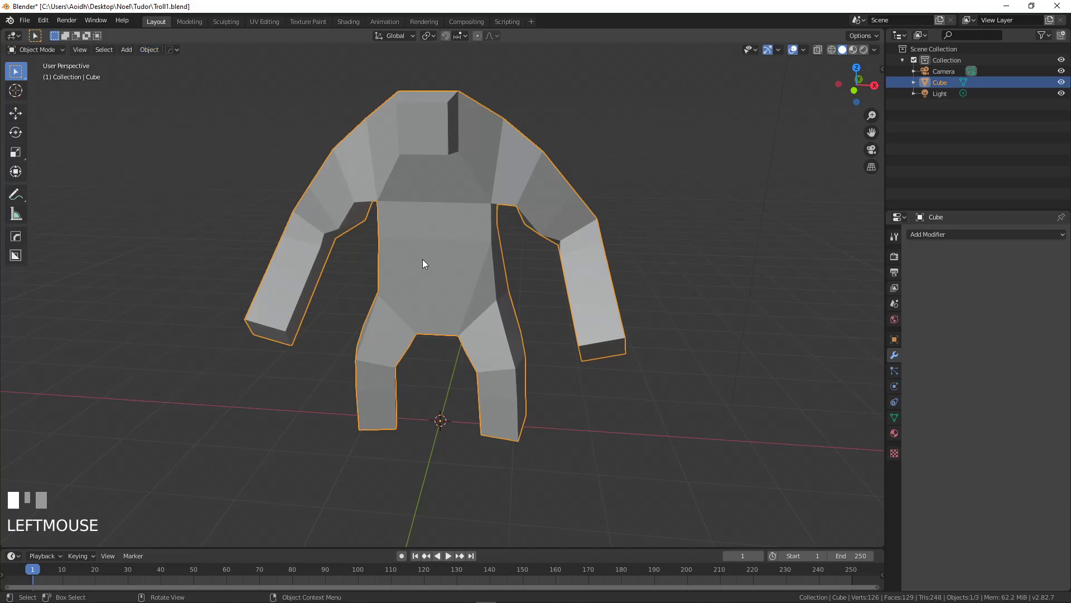
pyautogui.press('Tab')
pyautogui.keyDown('shift'); pyautogui.moveTo(423, 250); pyautogui.dragTo(468, 278, button='middle'); pyautogui.keyUp('shift')
pyautogui.press('a')
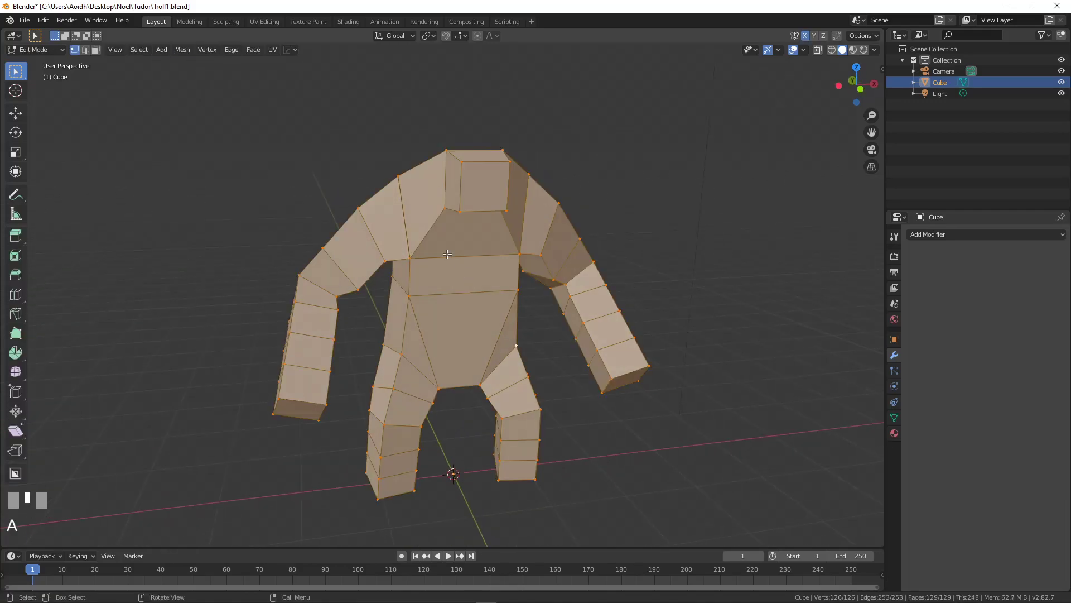
pyautogui.click(254, 49)
pyautogui.moveTo(231, 50)
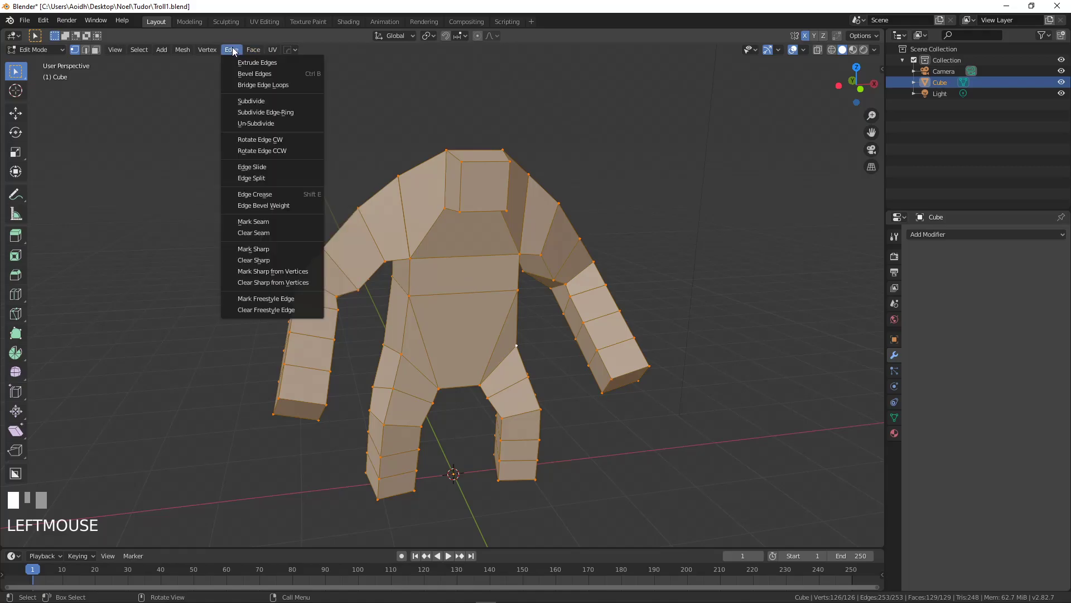
pyautogui.click(254, 101)
# Step: Enable proportional editing and pull the middle vertex beneath the head downward
pyautogui.moveTo(544, 238)
pyautogui.mouseDown(button='middle')
pyautogui.moveTo(310, 246)
pyautogui.moveTo(538, 244)
pyautogui.mouseUp(button='middle')
pyautogui.scroll(3, 537, 244)
pyautogui.keyDown('shift'); pyautogui.moveTo(463, 283); pyautogui.dragTo(545, 237, button='middle'); pyautogui.keyUp('shift')
pyautogui.click(476, 36)
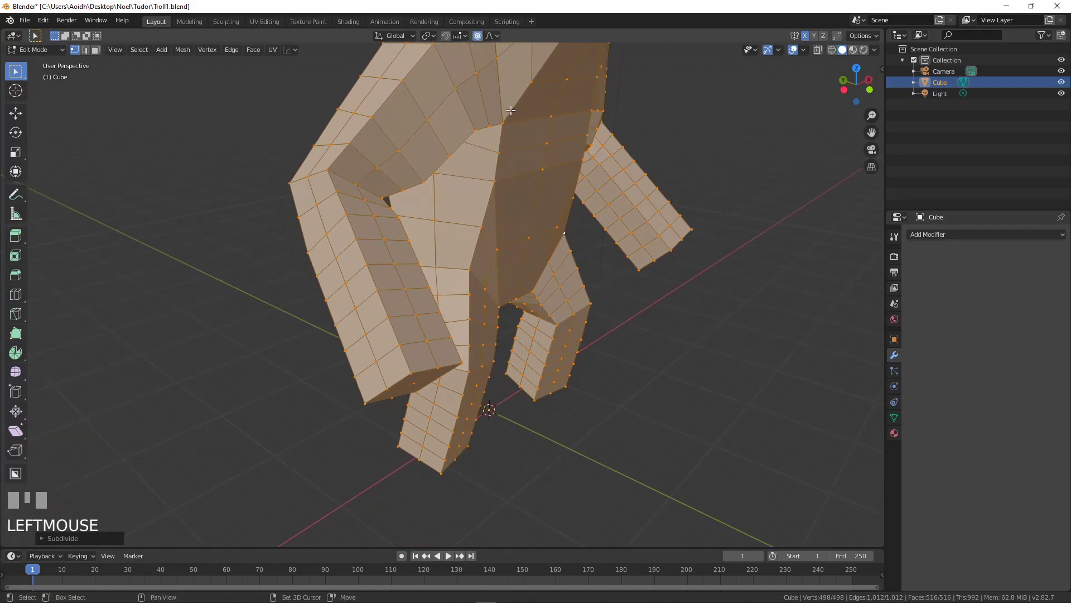
pyautogui.keyDown('shift'); pyautogui.moveTo(477, 59); pyautogui.dragTo(434, 111, button='middle'); pyautogui.keyUp('shift')
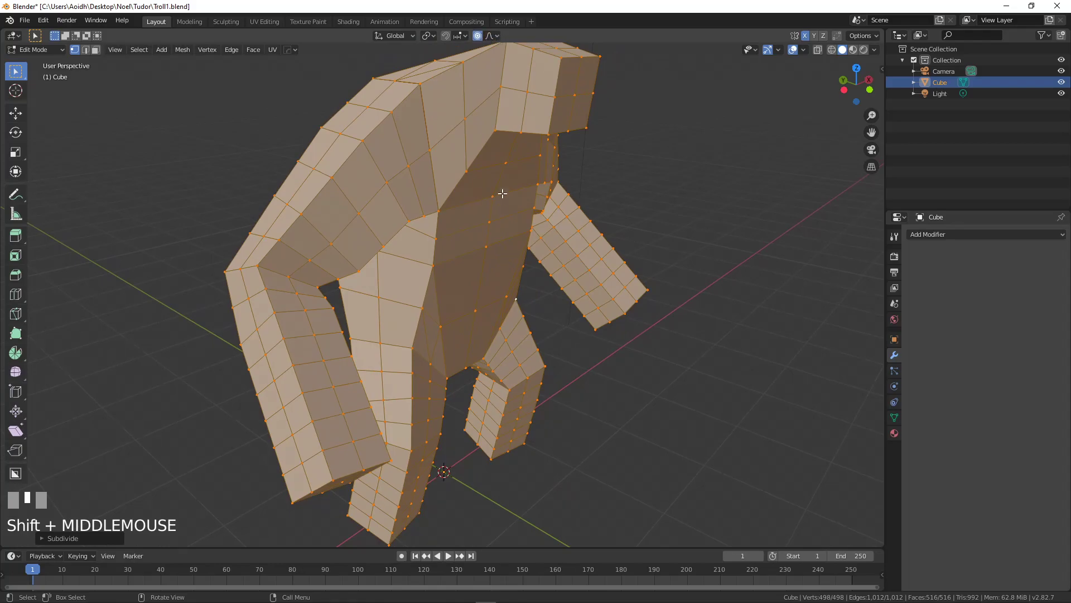
pyautogui.press('KP_2')
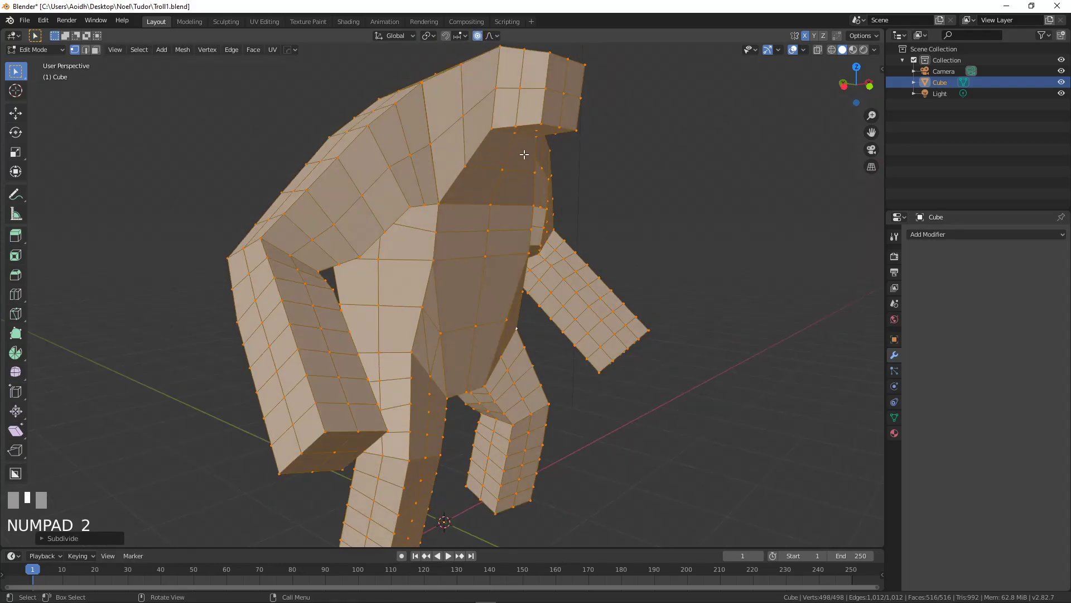
pyautogui.click(516, 137)
pyautogui.press('g')
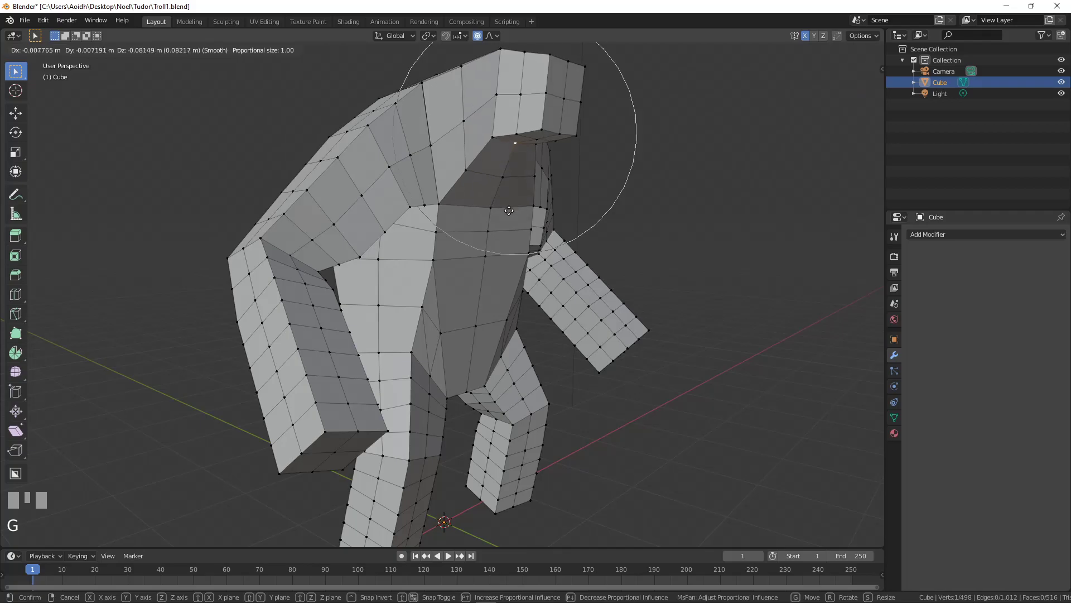
pyautogui.click(514, 242)
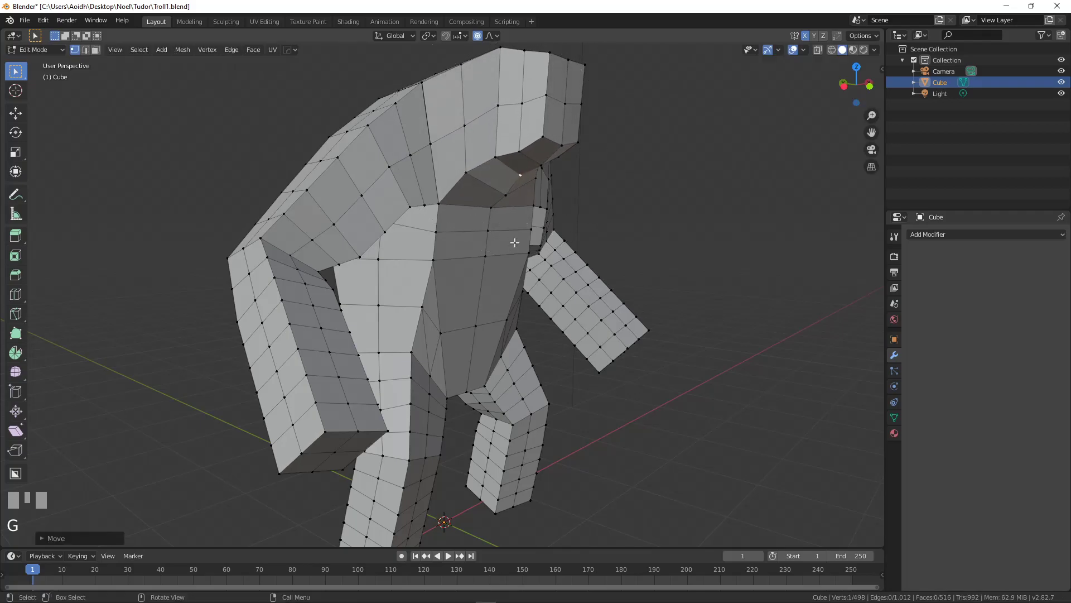
# Step: Reshape the chest by pulling its centre vertex forward and its side vertex inward with proportional editing
pyautogui.click(488, 230)
pyautogui.press('g')
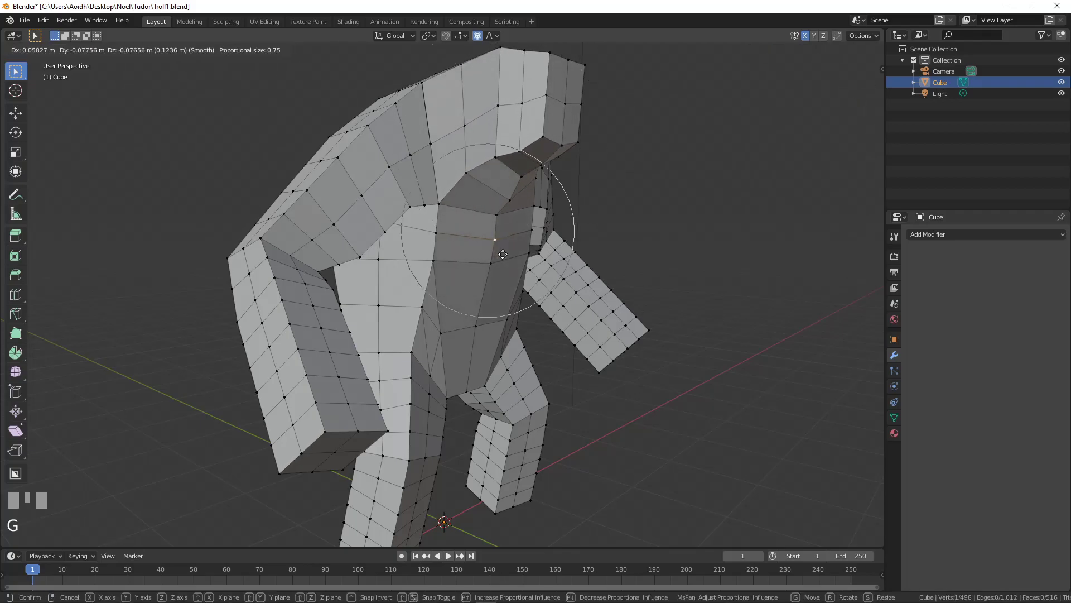
pyautogui.click(504, 255)
pyautogui.moveTo(504, 254)
pyautogui.mouseDown(button='middle')
pyautogui.moveTo(520, 254)
pyautogui.moveTo(513, 259)
pyautogui.mouseUp(button='middle')
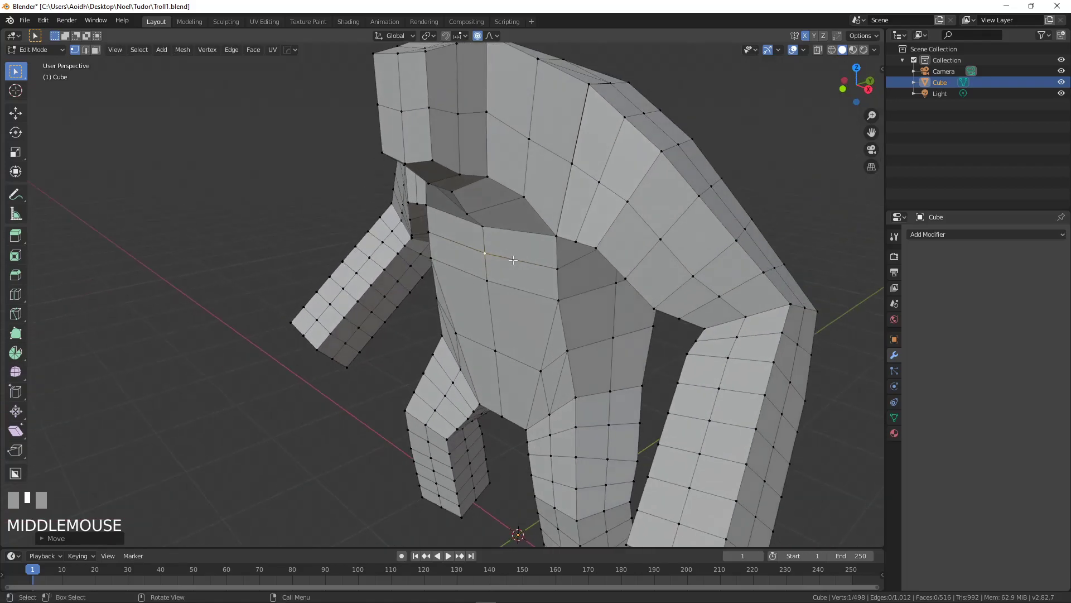
pyautogui.click(549, 264)
pyautogui.press('g')
pyautogui.click(544, 329)
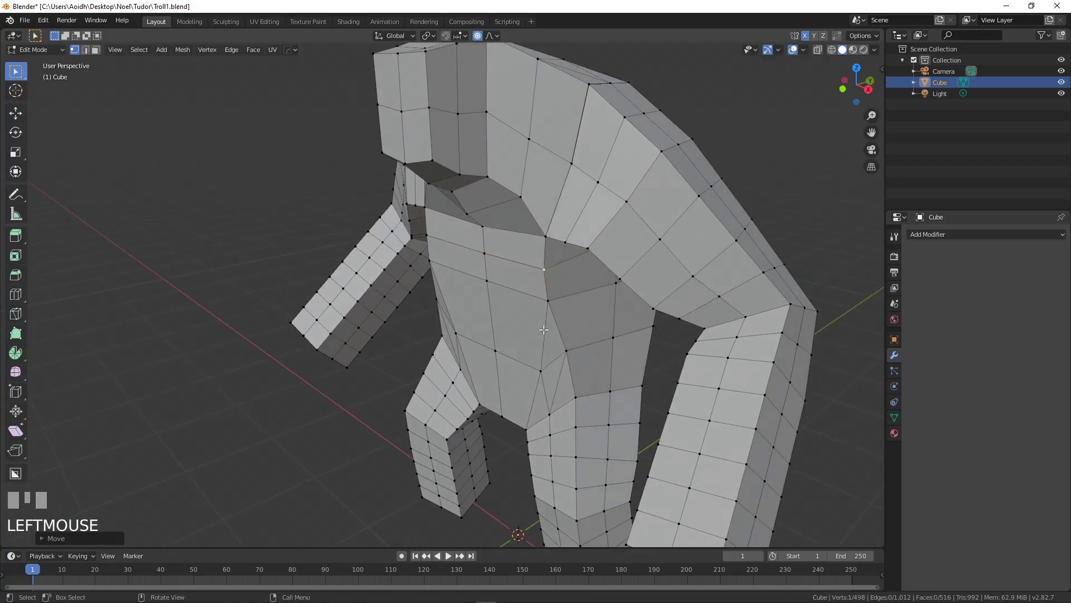
# Step: Pull the central belly vertex outward with proportional editing to round the stomach
pyautogui.click(496, 352)
pyautogui.press('g')
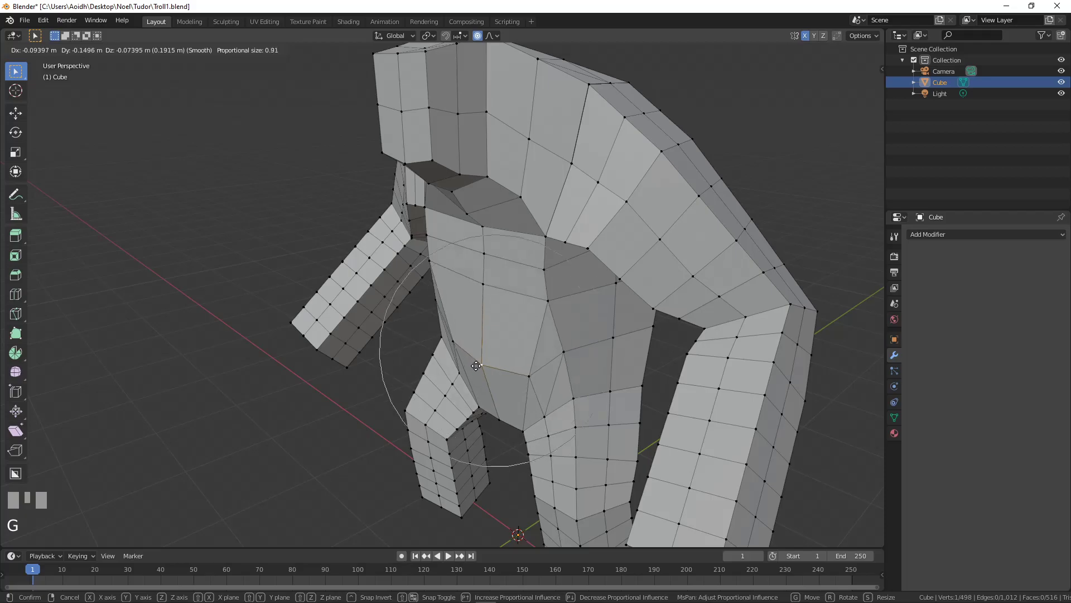
pyautogui.click(472, 373)
# Step: Reshape the rear with proportional editing by raising the middle crotch vertex and moving the lower-back centre vertex
pyautogui.moveTo(472, 372); pyautogui.dragTo(483, 394, button='middle')
pyautogui.click(439, 474)
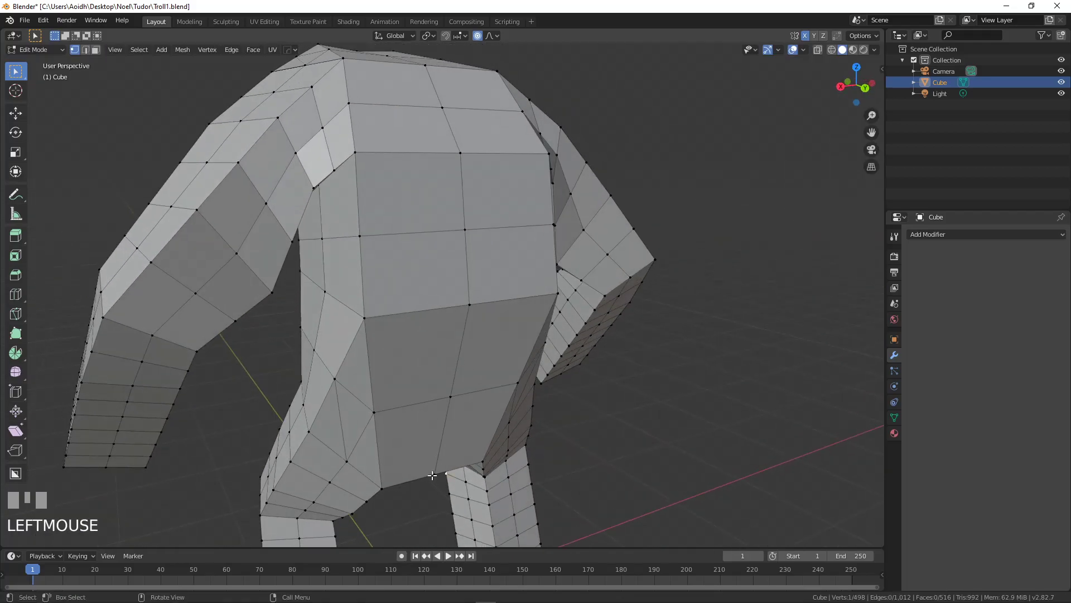
pyautogui.press('g')
pyautogui.click(438, 449)
pyautogui.click(453, 396)
pyautogui.press('g')
pyautogui.click(479, 361)
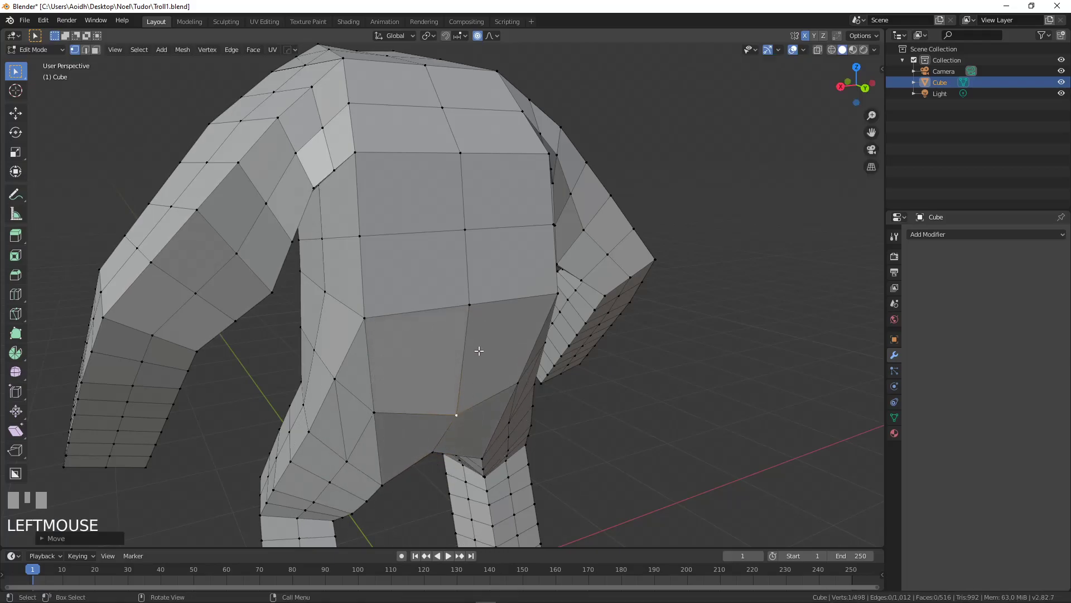
# Step: Nudge another body vertex with proportional editing and pull the vertex behind the shoulder upward and outward
pyautogui.moveTo(461, 328); pyautogui.dragTo(464, 228, button='middle')
pyautogui.click(515, 356)
pyautogui.press('g')
pyautogui.click(507, 352)
pyautogui.scroll(-4, 491, 352)
pyautogui.click(472, 252)
pyautogui.press('g')
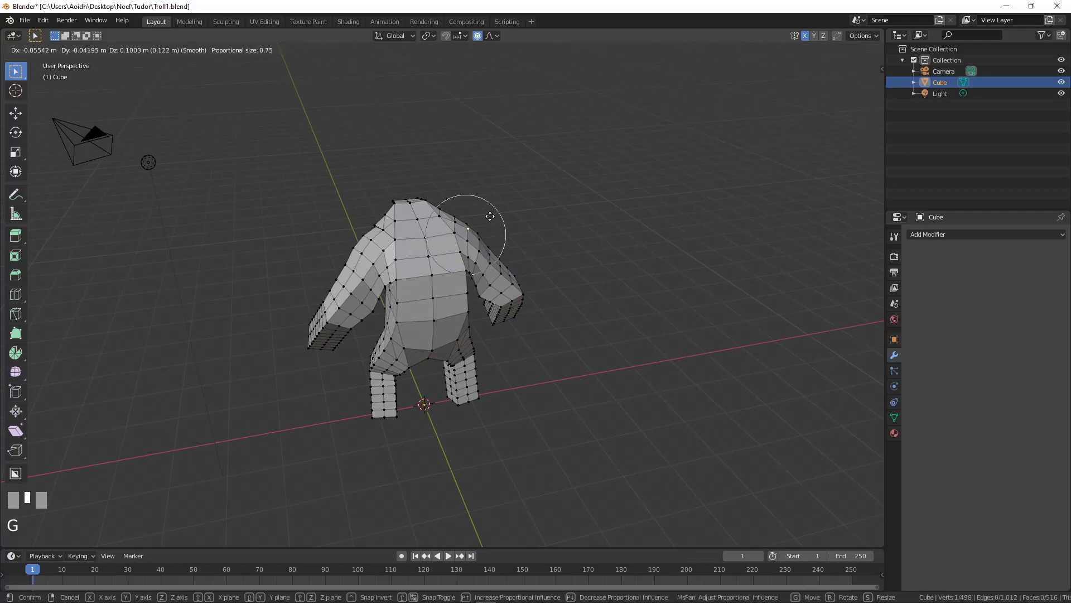
pyautogui.click(493, 216)
# Step: In the front view, select the upper arm's edge loop above the elbow and scale it up with proportional editing
pyautogui.press('KP_1')
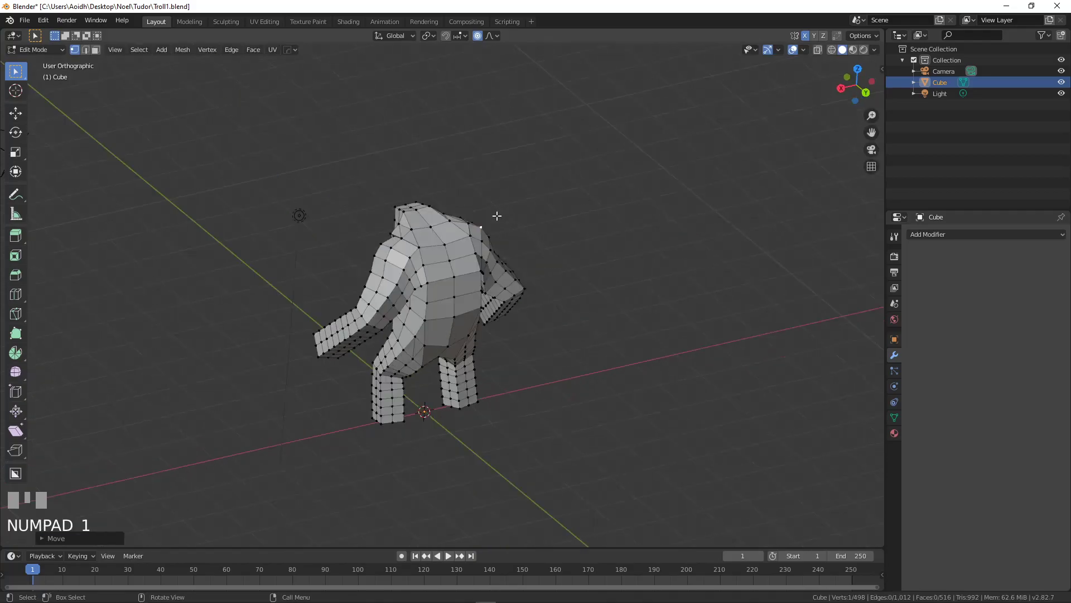
pyautogui.scroll(3, 508, 244)
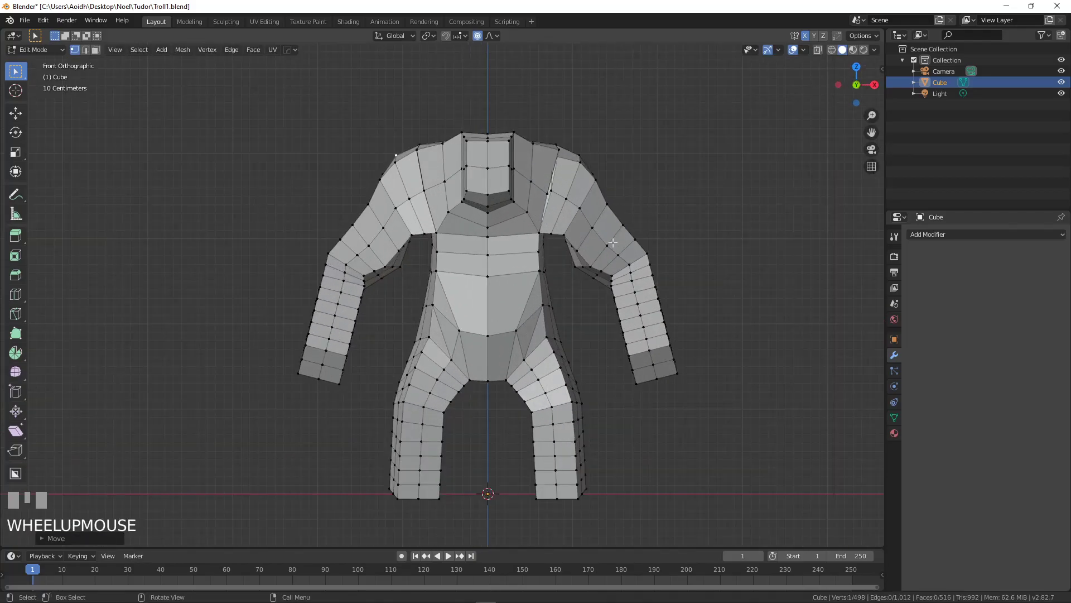
pyautogui.press('super')
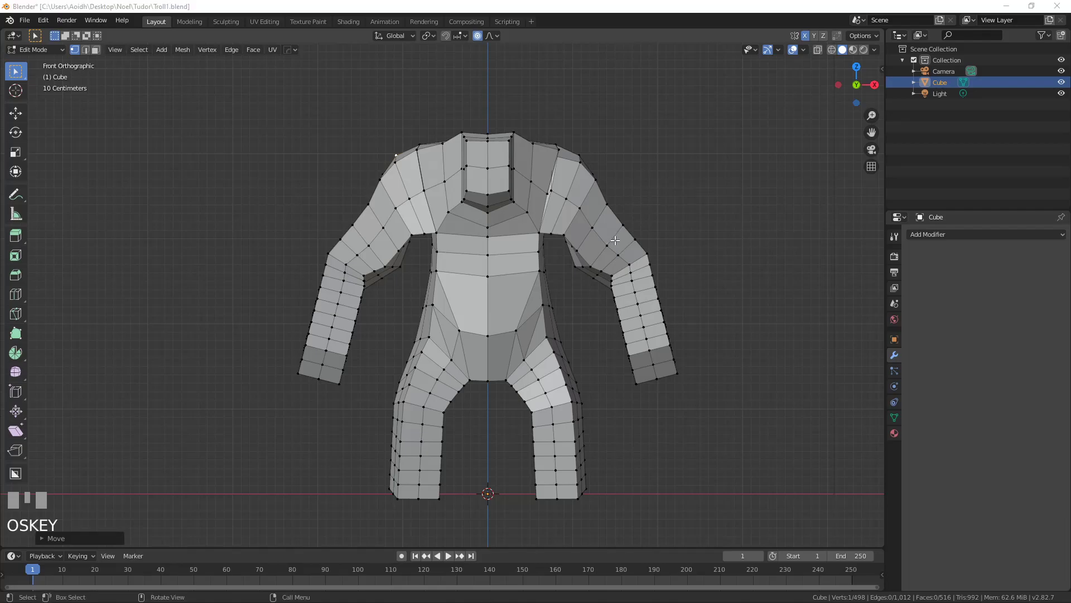
pyautogui.click(614, 240)
pyautogui.keyDown('alt'); pyautogui.click(614, 240); pyautogui.keyUp('alt')
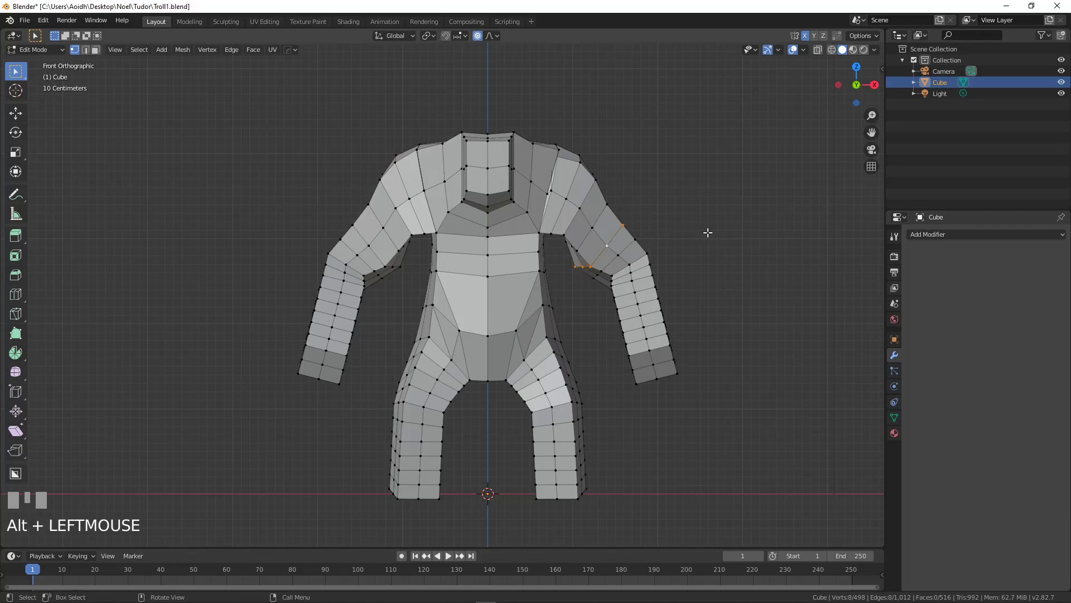
pyautogui.press('s')
pyautogui.click(727, 235)
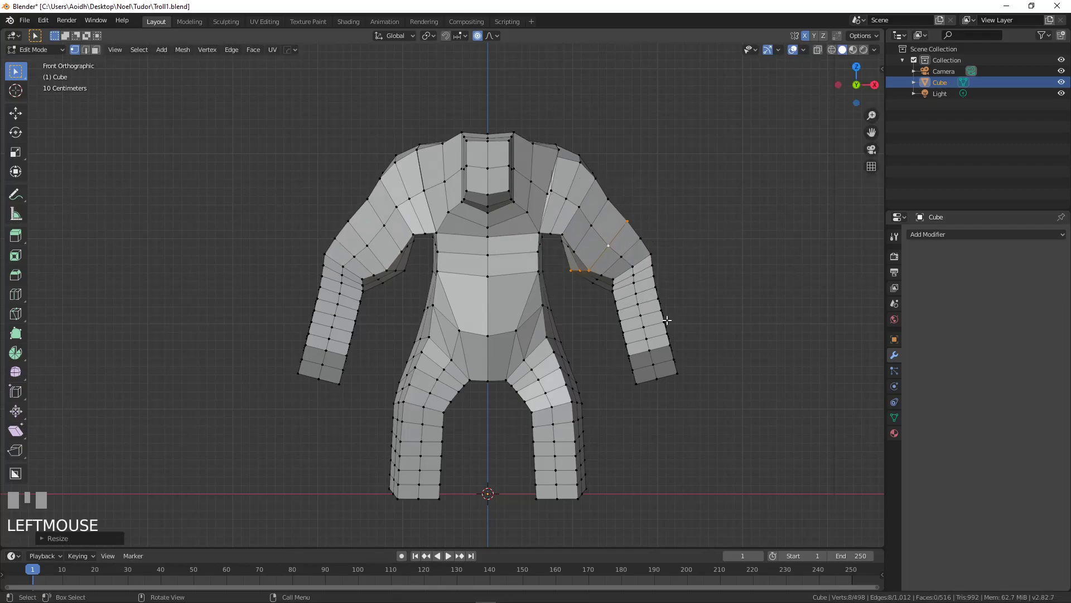
# Step: Select the edge loop around the middle of the forearm and scale it up with proportional editing
pyautogui.click(651, 363)
pyautogui.keyDown('shift'); pyautogui.moveTo(650, 362); pyautogui.dragTo(612, 300, button='middle'); pyautogui.keyUp('shift')
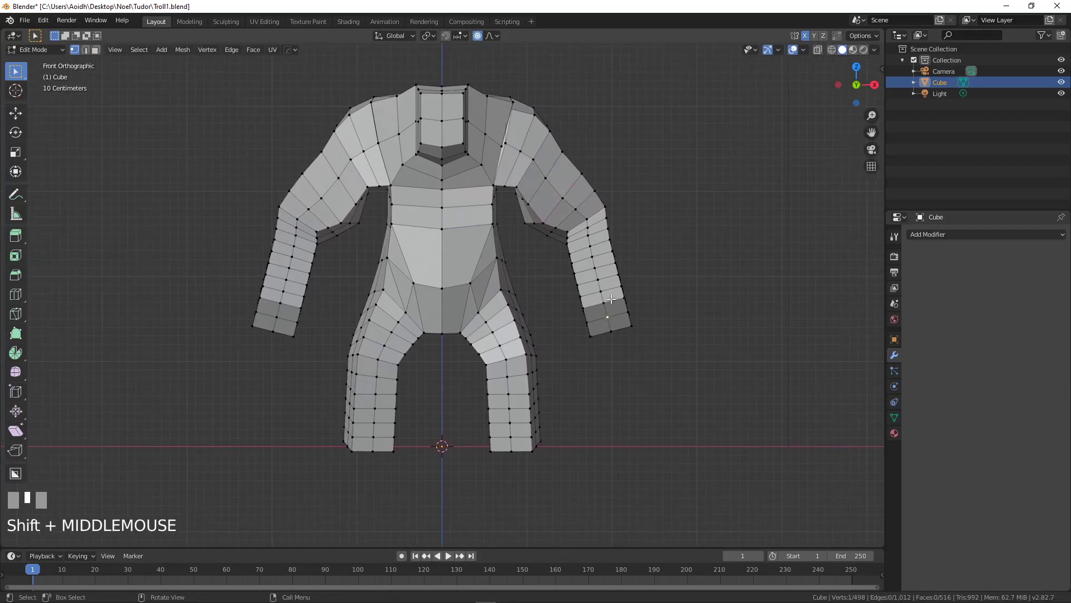
pyautogui.keyDown('alt'); pyautogui.click(603, 266); pyautogui.keyUp('alt')
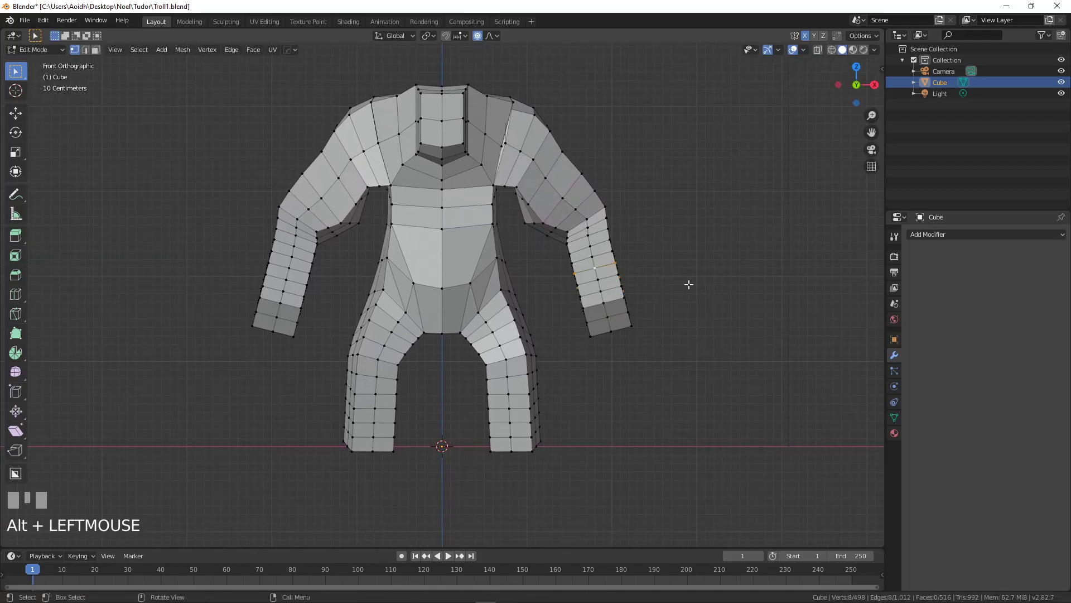
pyautogui.press('s')
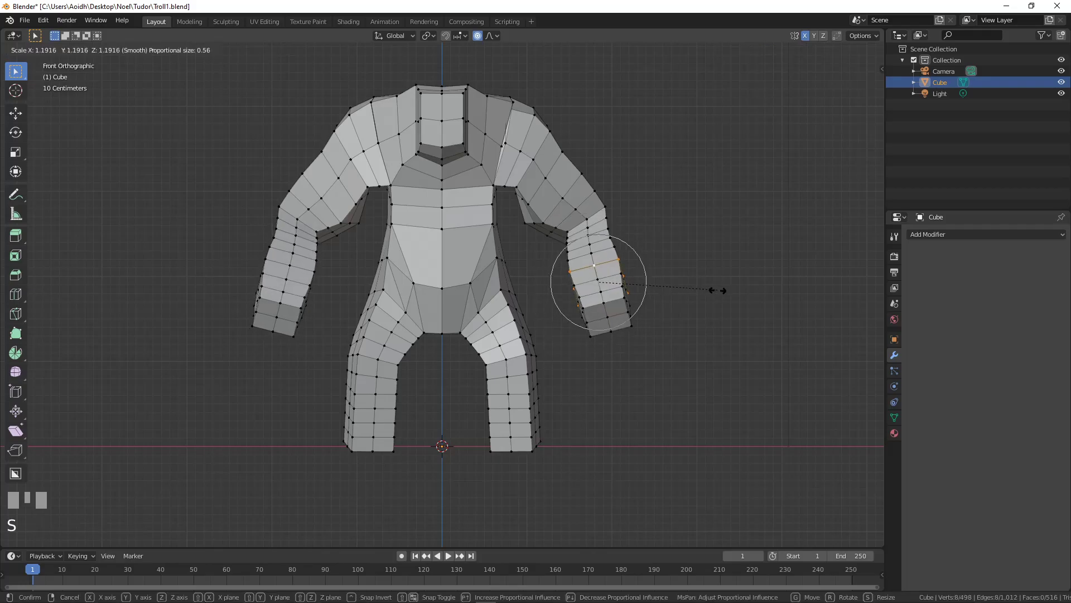
pyautogui.click(726, 290)
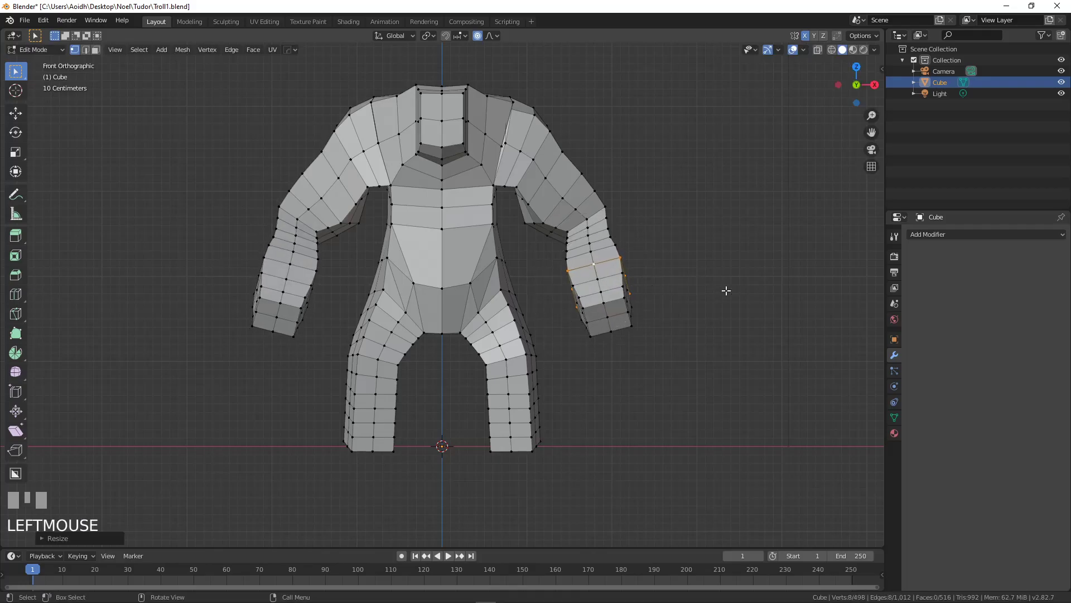
# Step: Select the front torso edge below the chest and scale it with a smaller proportional editing influence
pyautogui.keyDown('alt'); pyautogui.click(484, 227); pyautogui.keyUp('alt')
pyautogui.press('s')
pyautogui.scroll(-4, 503, 281)
pyautogui.click(510, 285)
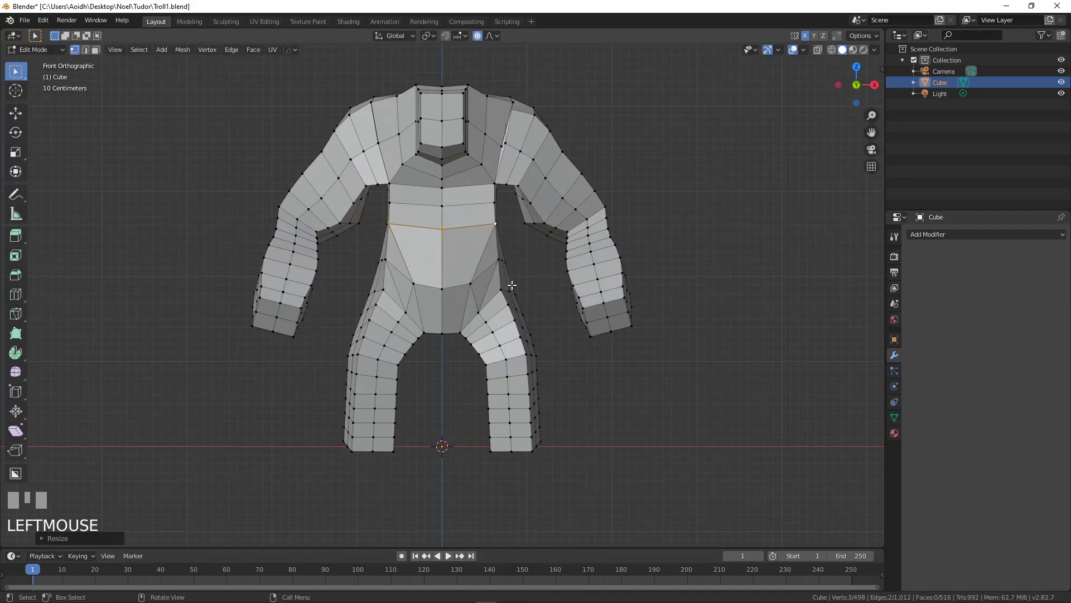
# Step: Select the complete edge loop around the torso below the chest, including back and sides, and scale it with proportional editing
pyautogui.keyDown('alt'); pyautogui.click(459, 283); pyautogui.keyUp('alt')
pyautogui.moveTo(459, 282); pyautogui.dragTo(274, 306, button='middle')
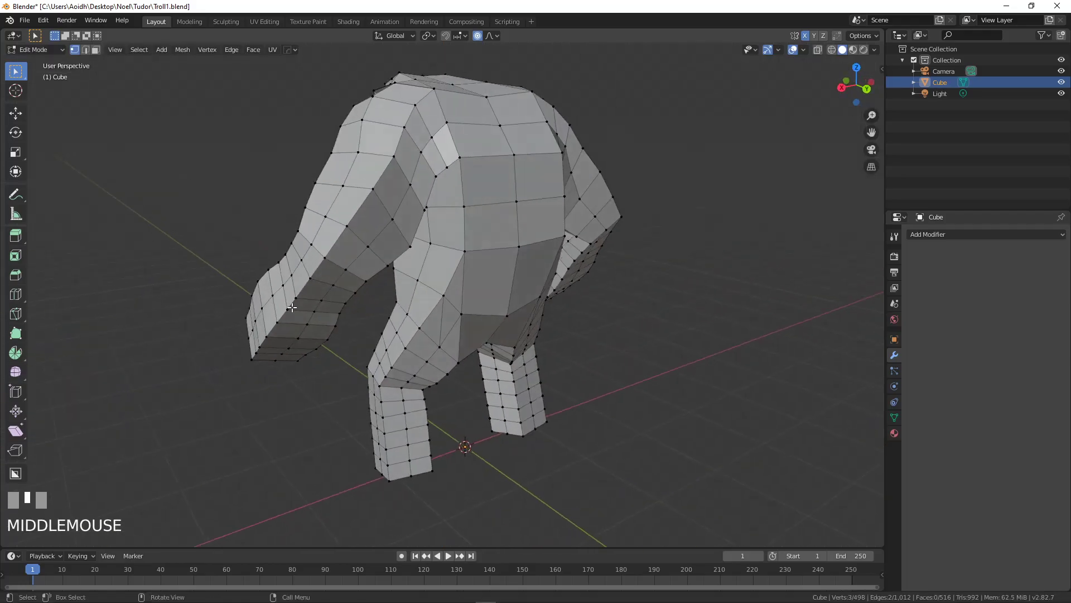
pyautogui.click(485, 251)
pyautogui.keyDown('alt'); pyautogui.click(505, 247); pyautogui.keyUp('alt')
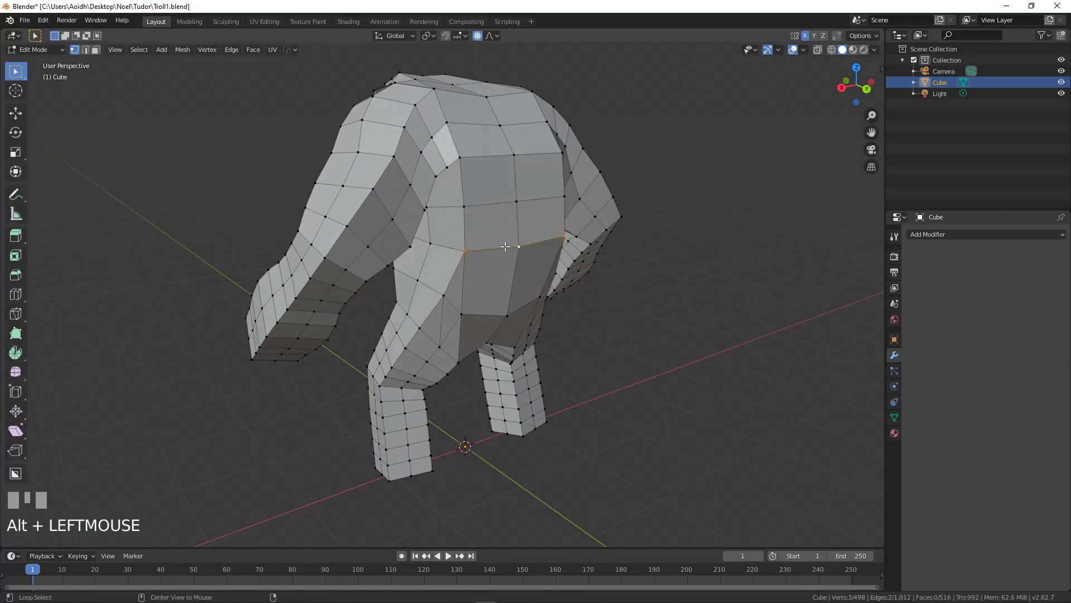
pyautogui.keyDown('alt'); pyautogui.keyDown('shift'); pyautogui.click(439, 250); pyautogui.keyUp('shift'); pyautogui.keyUp('alt')
pyautogui.moveTo(538, 261); pyautogui.dragTo(441, 263, button='middle')
pyautogui.keyDown('alt'); pyautogui.keyDown('shift'); pyautogui.click(452, 249); pyautogui.keyUp('shift'); pyautogui.keyUp('alt')
pyautogui.moveTo(505, 265); pyautogui.dragTo(440, 232, button='middle')
pyautogui.keyDown('alt'); pyautogui.keyDown('shift'); pyautogui.click(449, 239); pyautogui.keyUp('shift'); pyautogui.keyUp('alt')
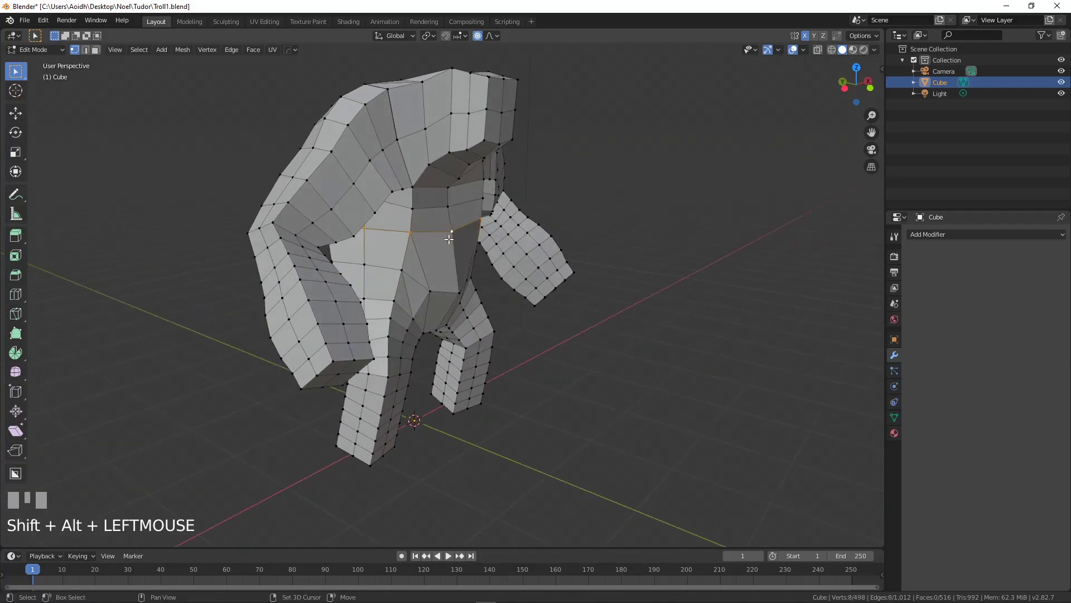
pyautogui.press('s')
pyautogui.click(499, 283)
# Step: Widen the selected torso loop along the X axis with the proportional size reduced to 0.39
pyautogui.moveTo(499, 283); pyautogui.dragTo(426, 294, button='middle')
pyautogui.press('s')
pyautogui.press('x')
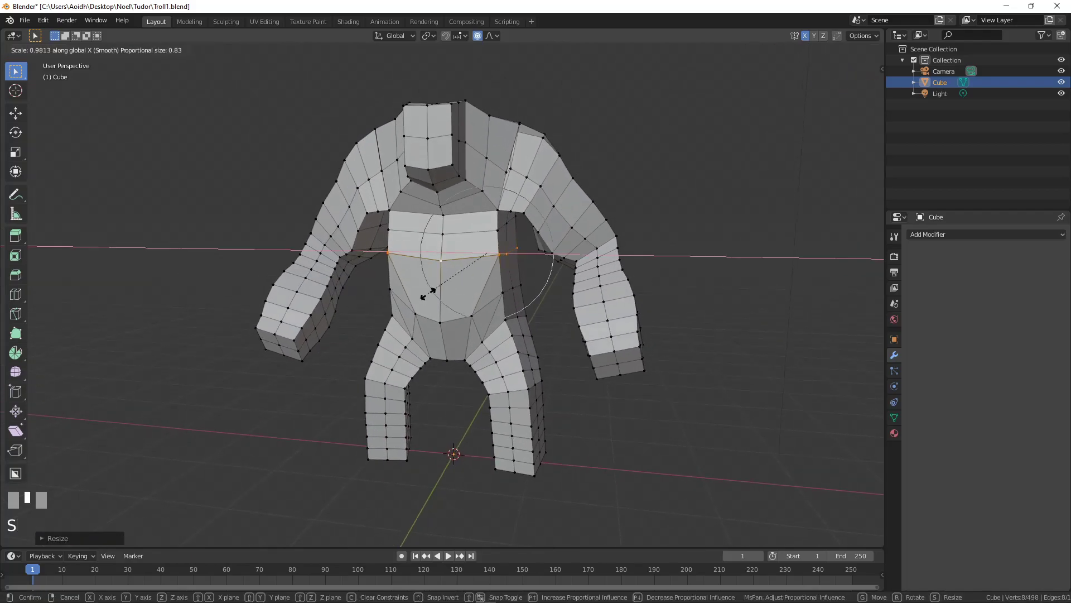
pyautogui.scroll(5, 430, 302)
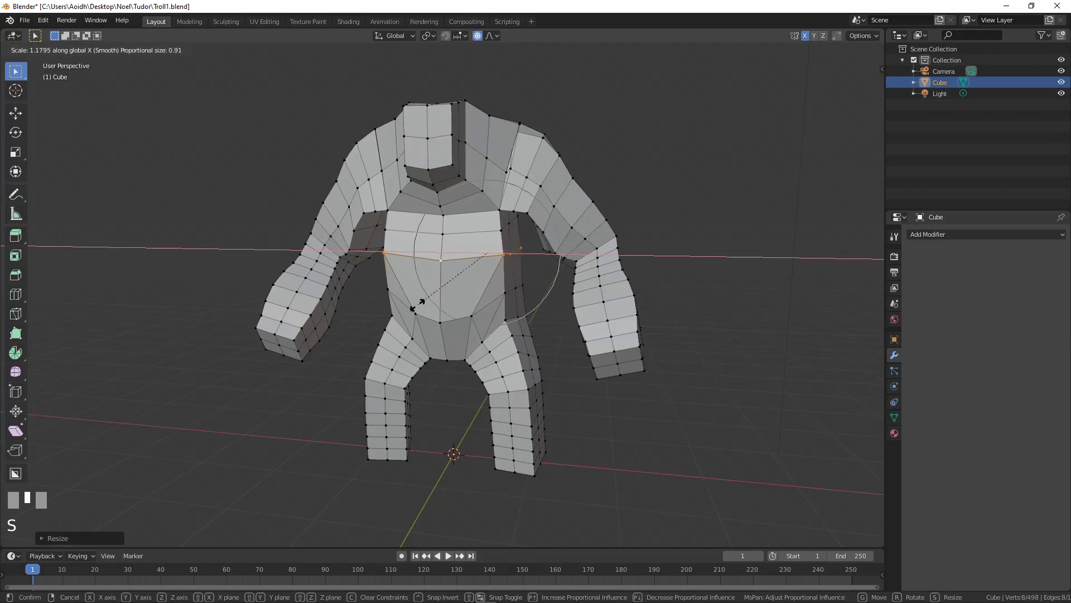
pyautogui.scroll(3, 423, 296)
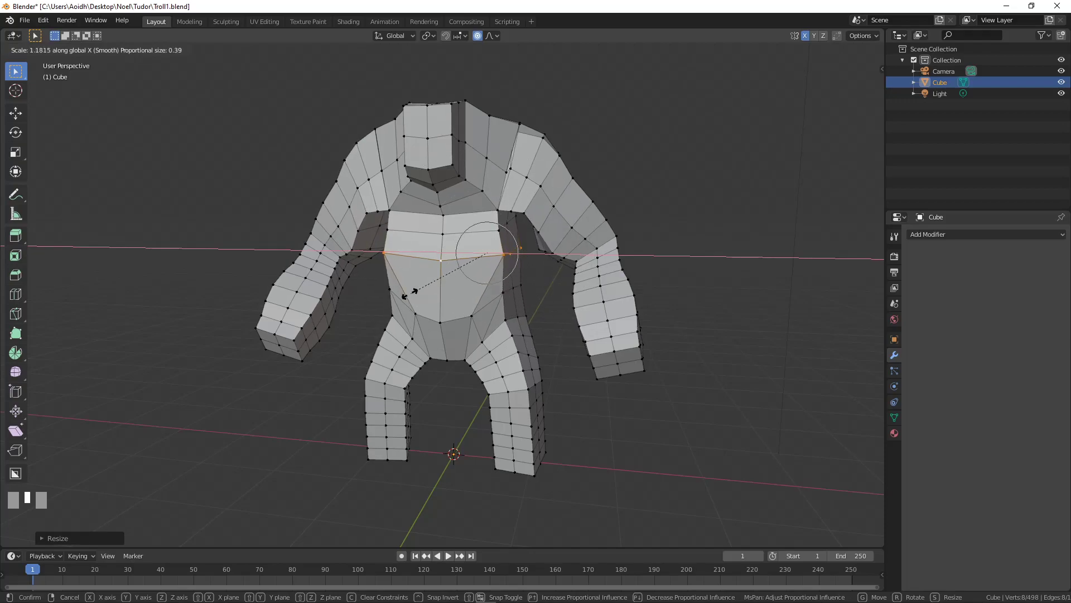
pyautogui.click(399, 294)
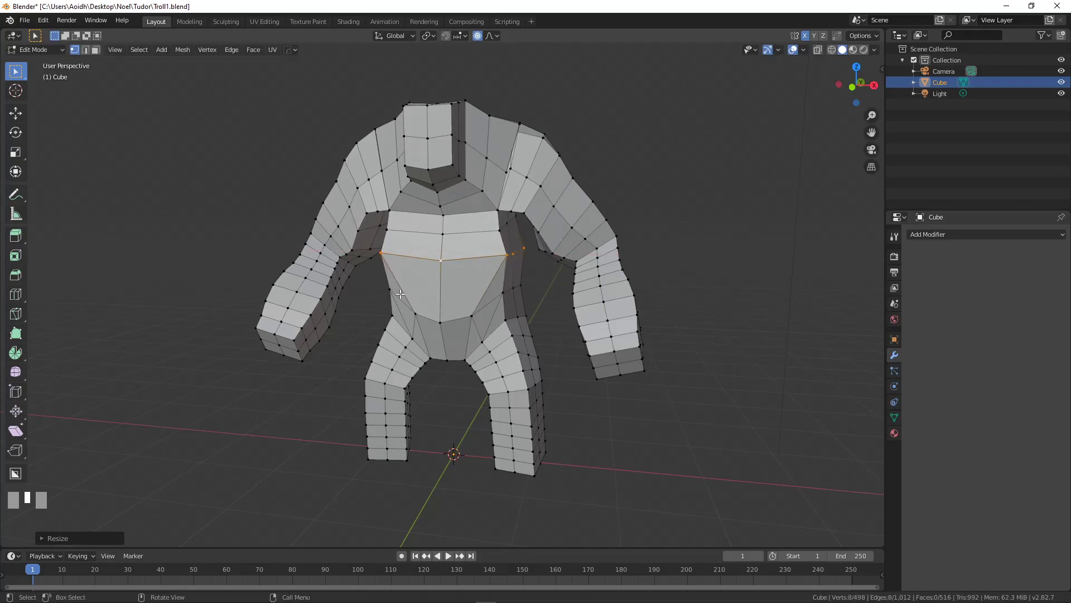
# Step: Select the next edge loop up, across the chest, and scale it up along the X axis
pyautogui.keyDown('alt'); pyautogui.click(427, 230); pyautogui.keyUp('alt')
pyautogui.press('s')
pyautogui.press('x')
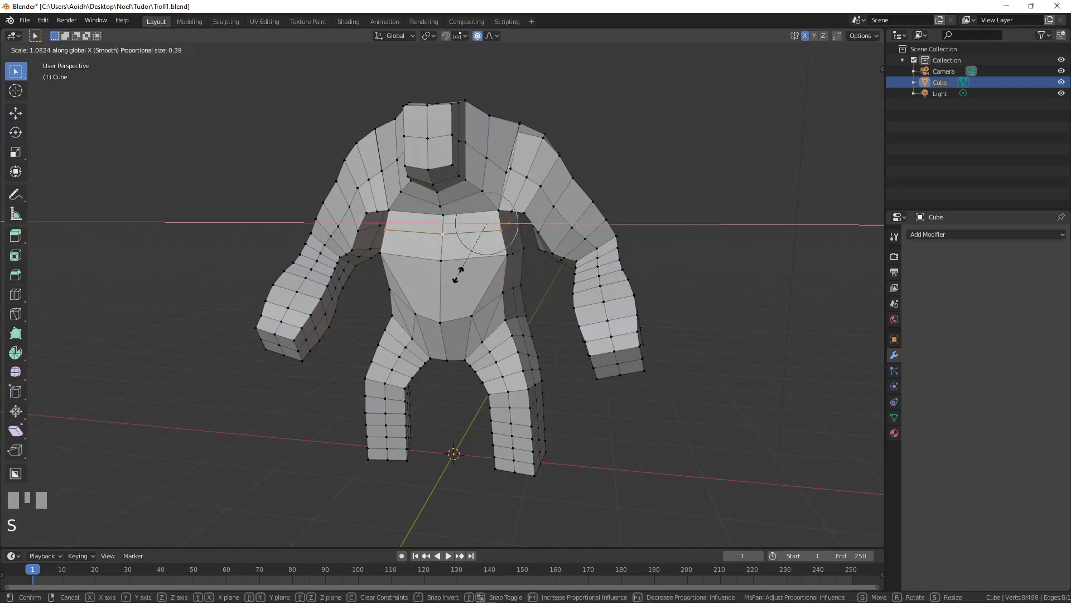
pyautogui.click(425, 274)
# Step: Pull a vertex on the front of the head block outward with proportional editing
pyautogui.scroll(-2, 425, 275)
pyautogui.moveTo(425, 275); pyautogui.dragTo(469, 332, button='middle')
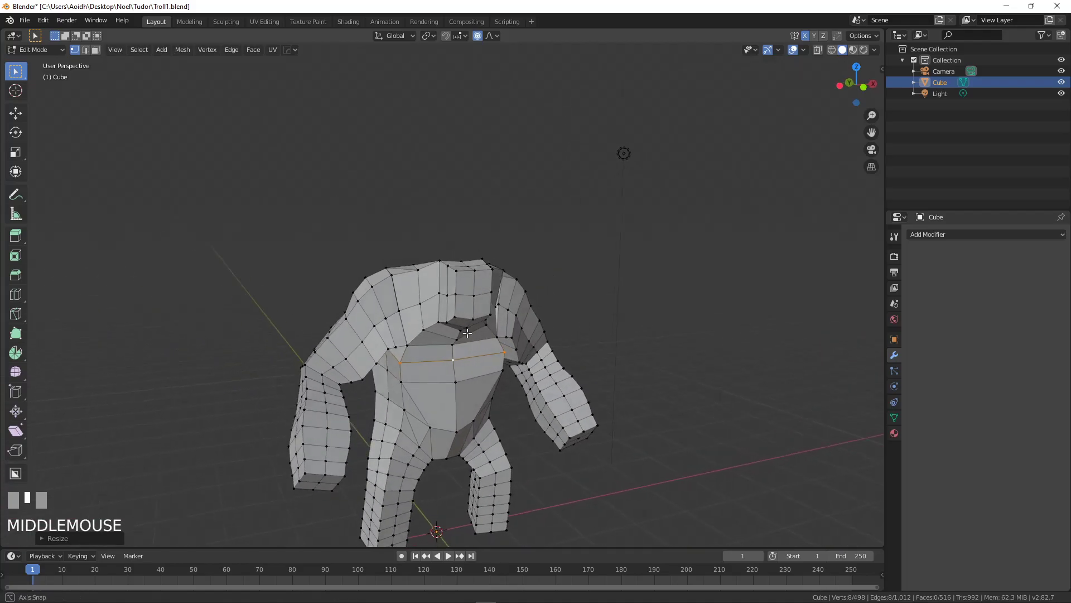
pyautogui.scroll(3, 468, 332)
pyautogui.click(503, 300)
pyautogui.moveTo(503, 300); pyautogui.dragTo(590, 313, button='middle')
pyautogui.press('g')
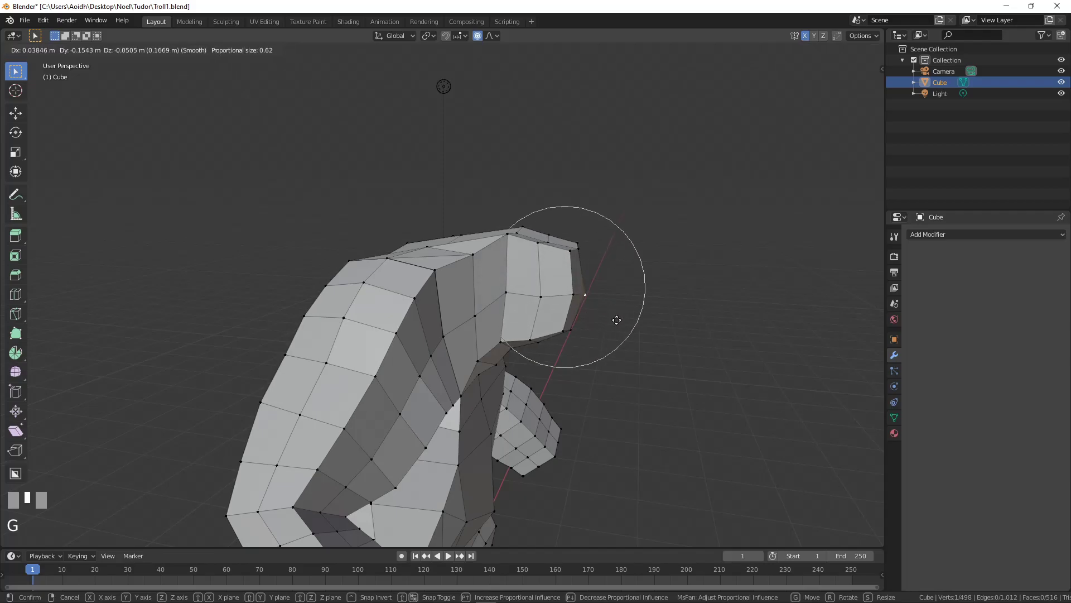
pyautogui.click(614, 317)
# Step: Select the vertex at the shoulder crease, turn off proportional editing and display the mesh in wireframe
pyautogui.moveTo(600, 315); pyautogui.dragTo(397, 348, button='middle')
pyautogui.scroll(4, 474, 322)
pyautogui.moveTo(474, 322)
pyautogui.mouseDown(button='middle')
pyautogui.moveTo(449, 316)
pyautogui.moveTo(464, 348)
pyautogui.moveTo(444, 329)
pyautogui.moveTo(473, 310)
pyautogui.mouseUp(button='middle')
pyautogui.click(434, 336)
pyautogui.click(477, 36)
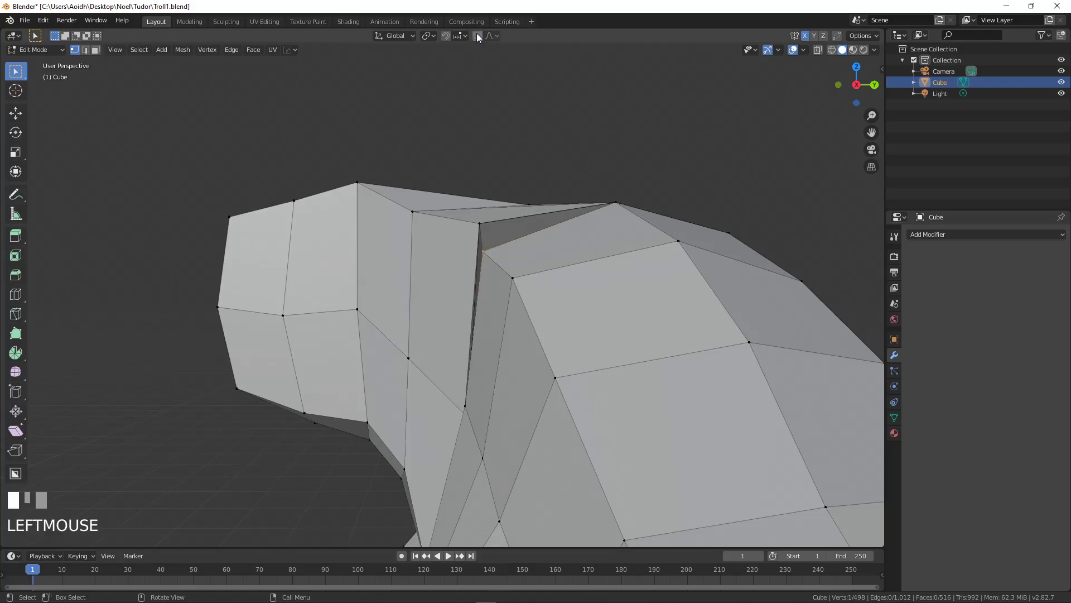
pyautogui.click(830, 50)
# Step: Merge the closely spaced vertices at the top of the shoulder crease, one pair at a time
pyautogui.moveTo(588, 266)
pyautogui.mouseDown(button='middle')
pyautogui.moveTo(617, 287)
pyautogui.moveTo(653, 282)
pyautogui.moveTo(678, 274)
pyautogui.moveTo(688, 236)
pyautogui.moveTo(756, 242)
pyautogui.moveTo(739, 268)
pyautogui.moveTo(621, 294)
pyautogui.moveTo(615, 252)
pyautogui.mouseUp(button='middle')
pyautogui.keyDown('shift'); pyautogui.click(658, 230); pyautogui.keyUp('shift')
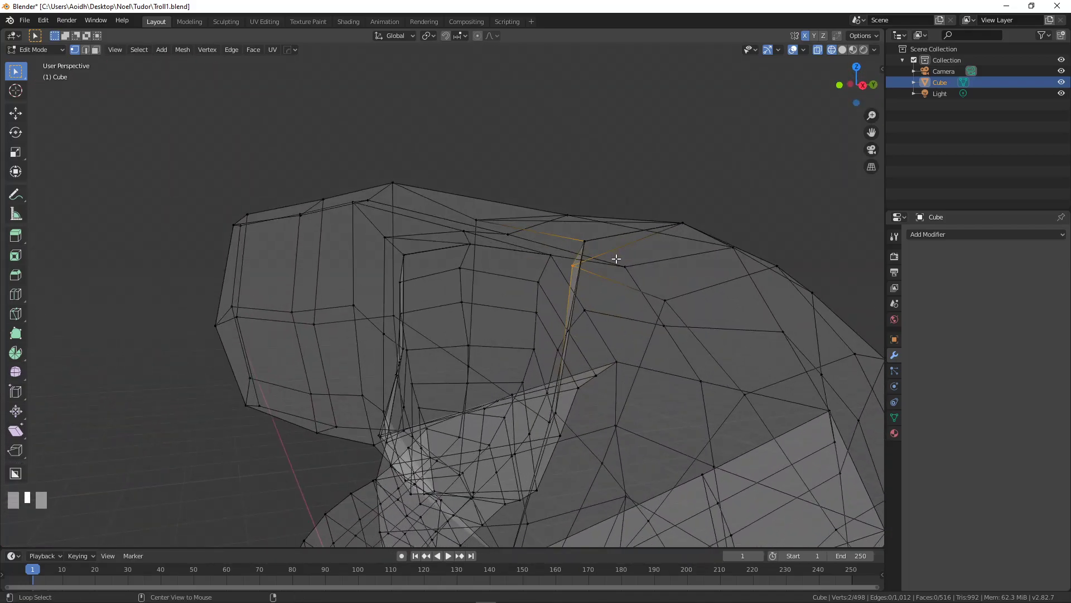
pyautogui.hotkey('alt', 'm')
pyautogui.click(614, 259)
pyautogui.moveTo(614, 259); pyautogui.dragTo(666, 273, button='middle')
pyautogui.keyDown('shift'); pyautogui.click(676, 261); pyautogui.keyUp('shift')
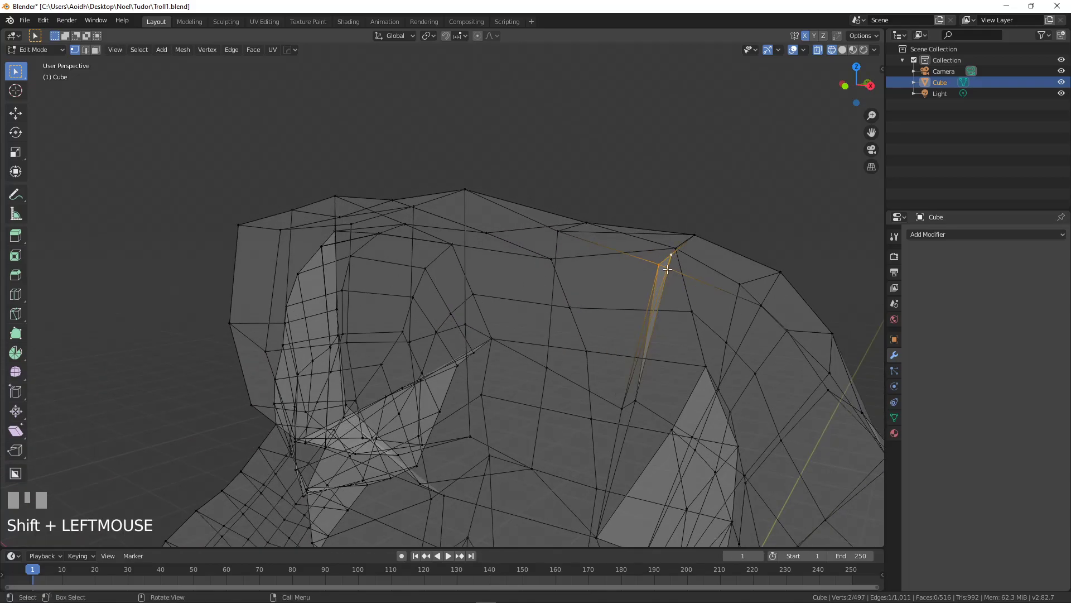
pyautogui.hotkey('alt', 'm')
pyautogui.click(668, 272)
# Step: On the opposite shoulder, box-select the three clustered crease vertices and merge them at center
pyautogui.moveTo(668, 271); pyautogui.dragTo(615, 333, button='middle')
pyautogui.moveTo(353, 316); pyautogui.dragTo(251, 273, button='middle')
pyautogui.click(231, 263)
pyautogui.keyDown('shift'); pyautogui.click(249, 273); pyautogui.keyUp('shift')
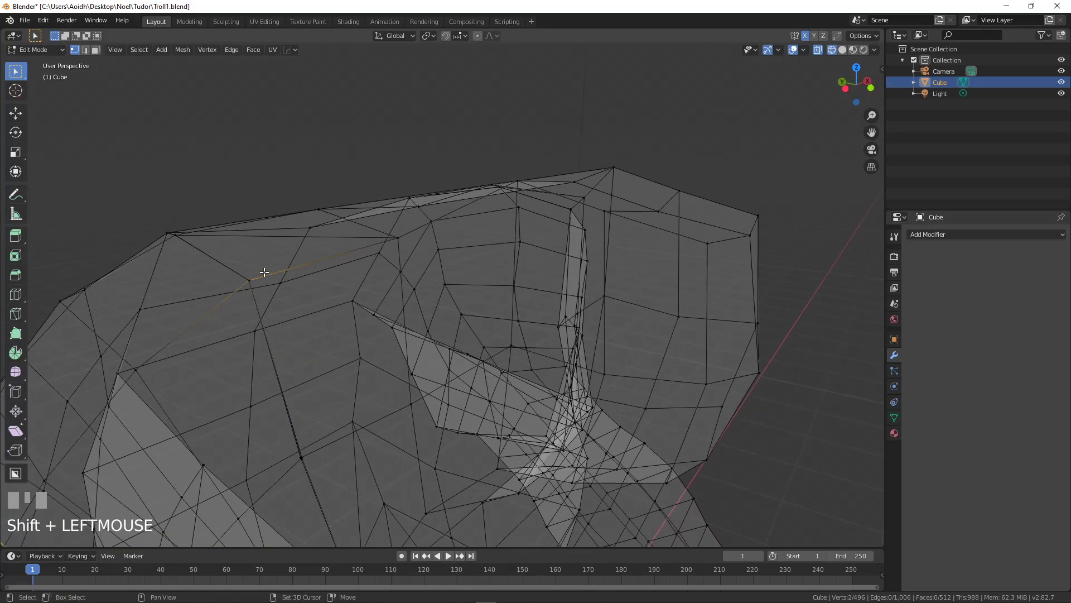
pyautogui.press('b')
pyautogui.moveTo(240, 260); pyautogui.dragTo(269, 286)
pyautogui.hotkey('alt', 'm')
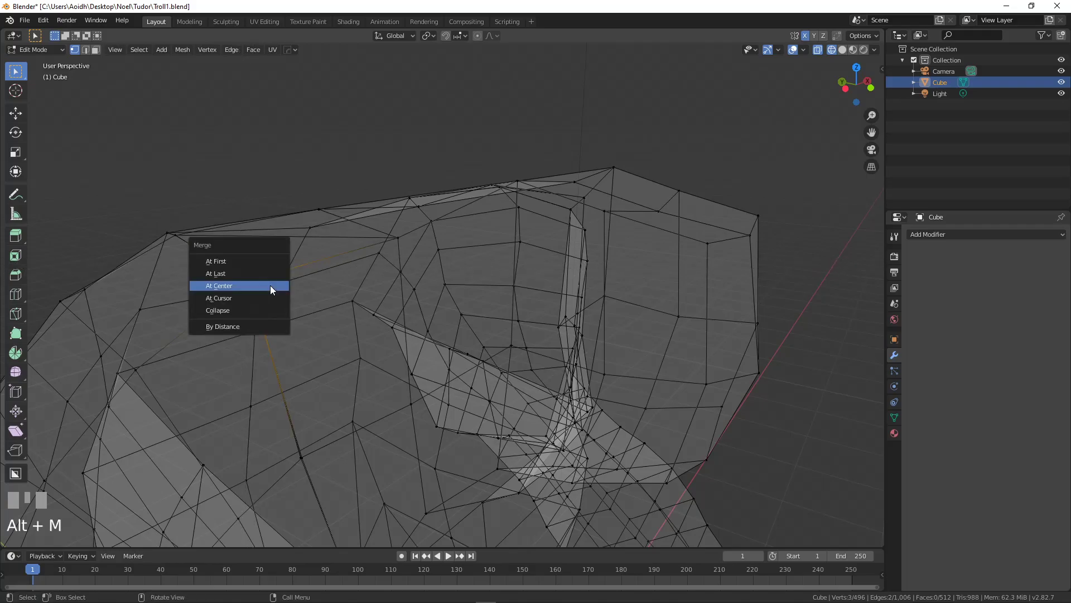
pyautogui.click(270, 285)
# Step: Select the entire mesh and clean up duplicate vertices with Merge by Distance
pyautogui.scroll(-3, 273, 287)
pyautogui.moveTo(277, 290); pyautogui.dragTo(507, 311, button='middle')
pyautogui.scroll(3, 596, 308)
pyautogui.click(649, 302)
pyautogui.moveTo(649, 302); pyautogui.dragTo(616, 308, button='middle')
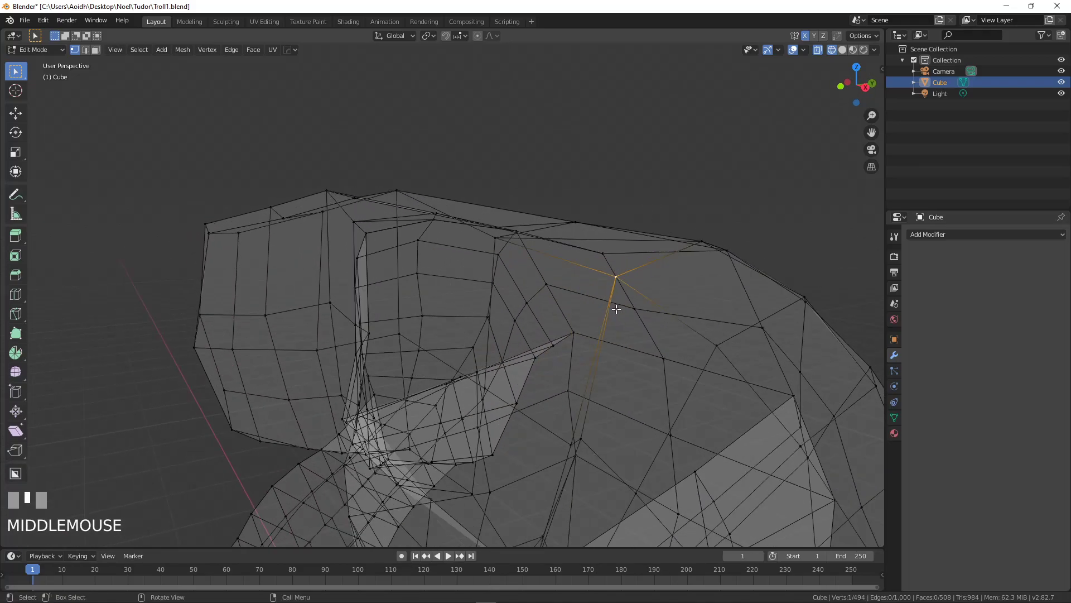
pyautogui.press('a')
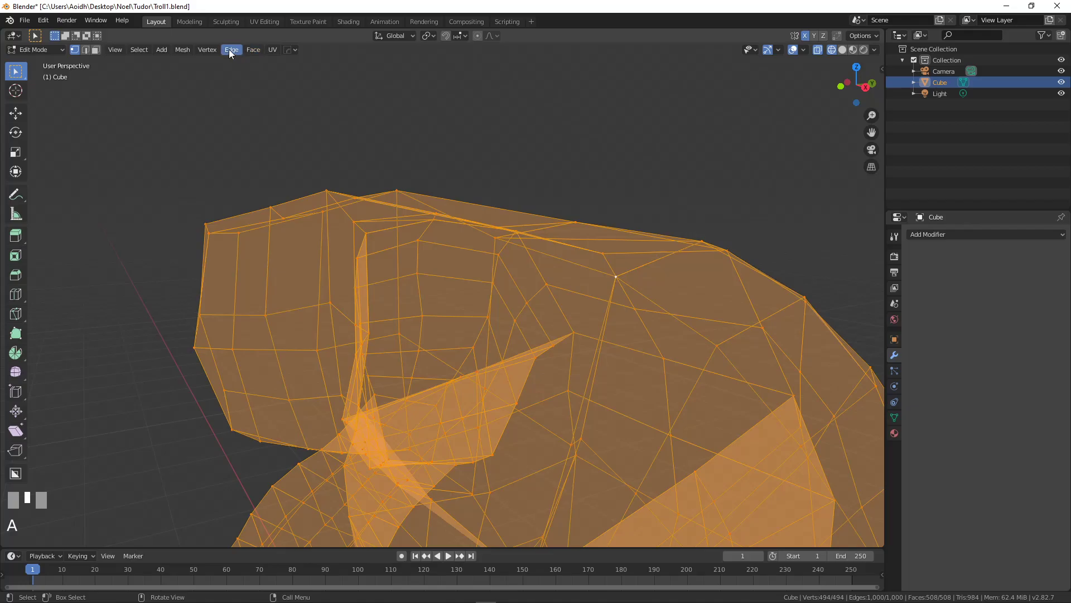
pyautogui.moveTo(182, 50)
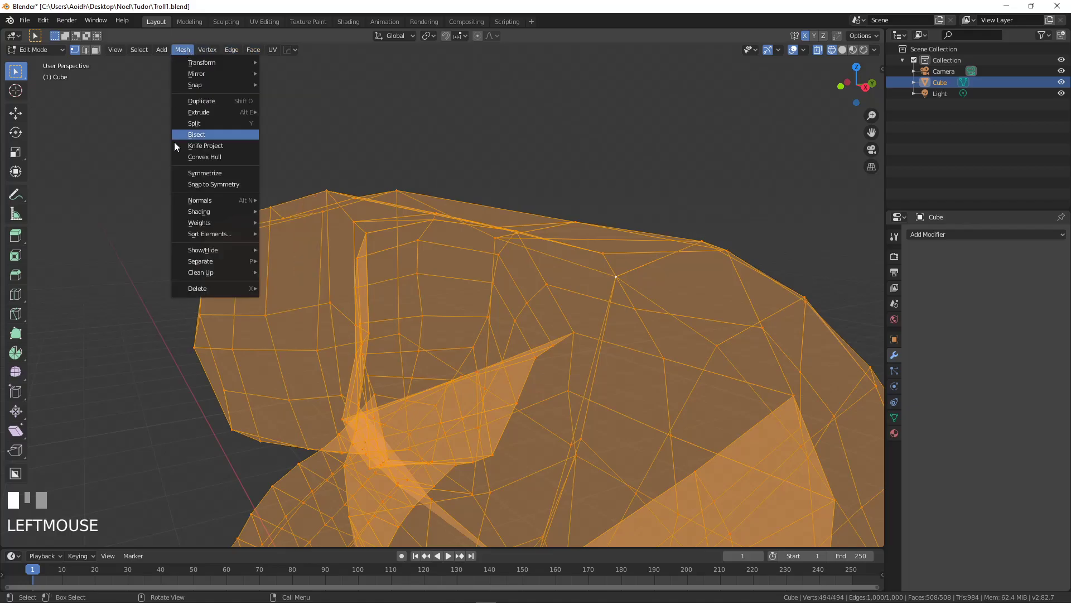
pyautogui.moveTo(212, 272)
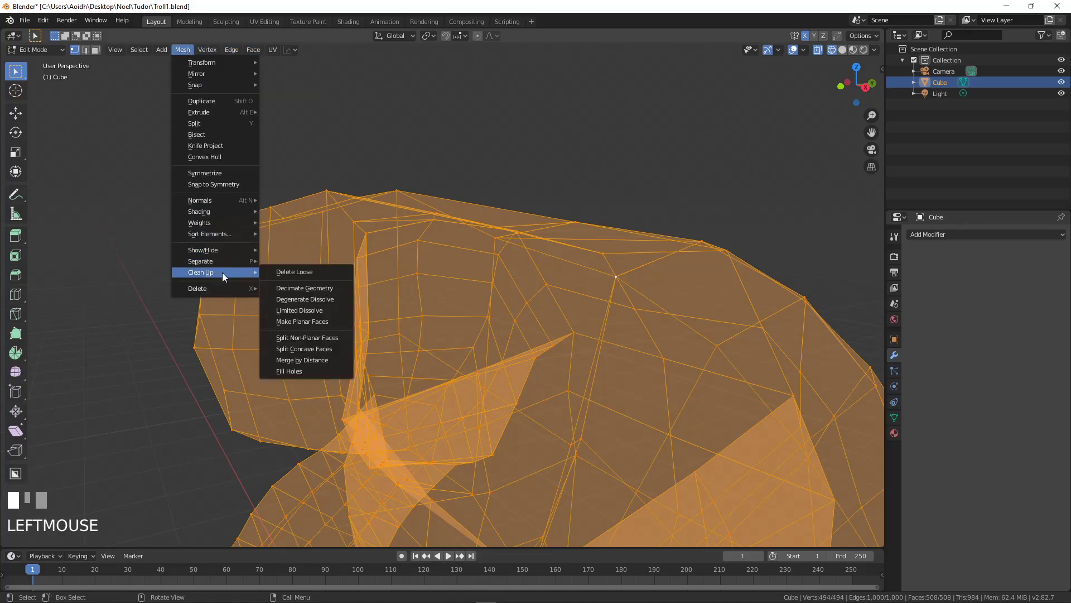
pyautogui.click(316, 362)
# Step: Return to the front view, leave Edit Mode and put the troll mesh into Sculpt Mode
pyautogui.moveTo(346, 340); pyautogui.dragTo(542, 148, button='middle')
pyautogui.press('KP_1')
pyautogui.press('Tab')
pyautogui.scroll(-2, 536, 150)
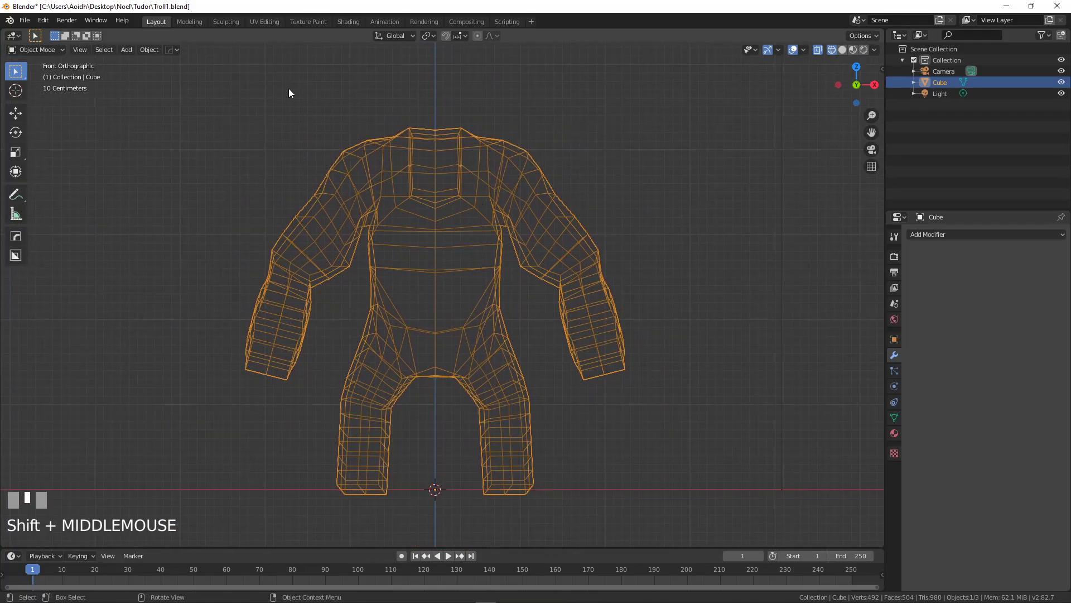
pyautogui.click(37, 49)
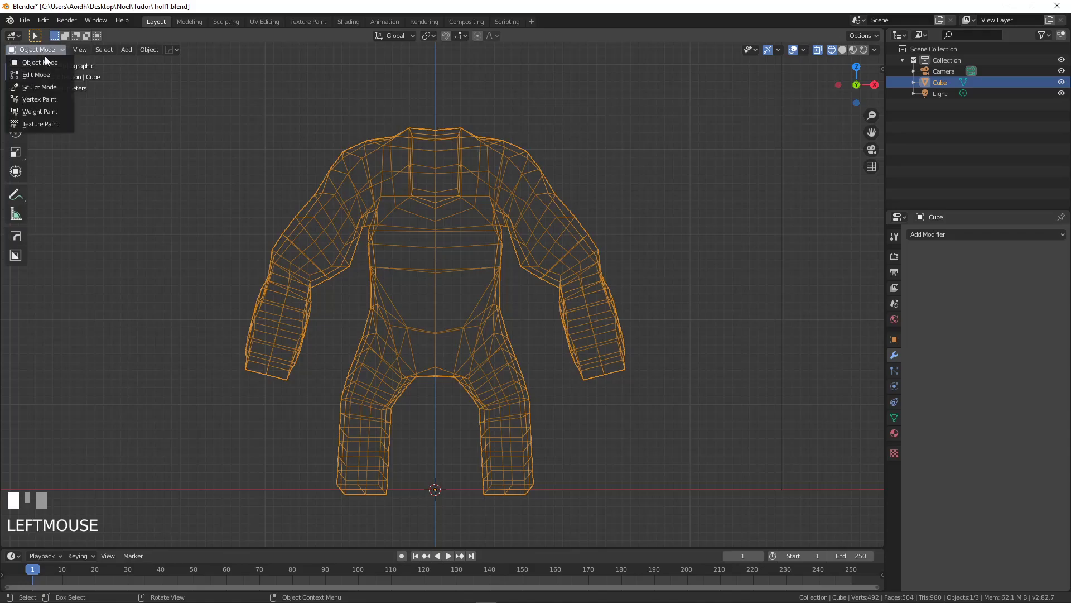
pyautogui.click(52, 85)
# Step: Choose the Grab brush and make small pulls on the shoulder and beside the neck
pyautogui.scroll(2, 464, 214)
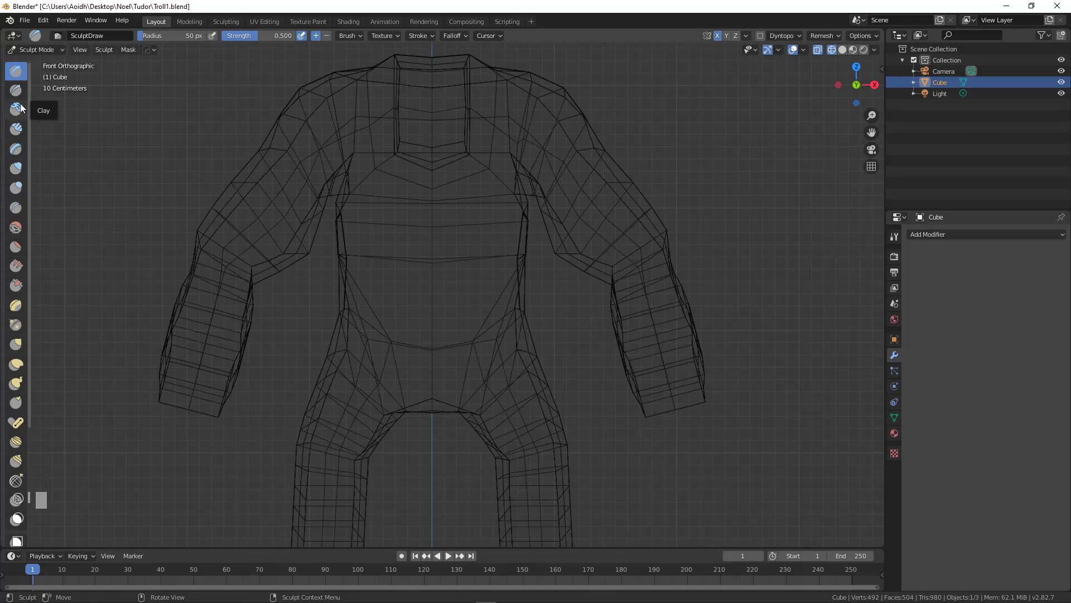
pyautogui.click(16, 344)
pyautogui.scroll(-4, 547, 240)
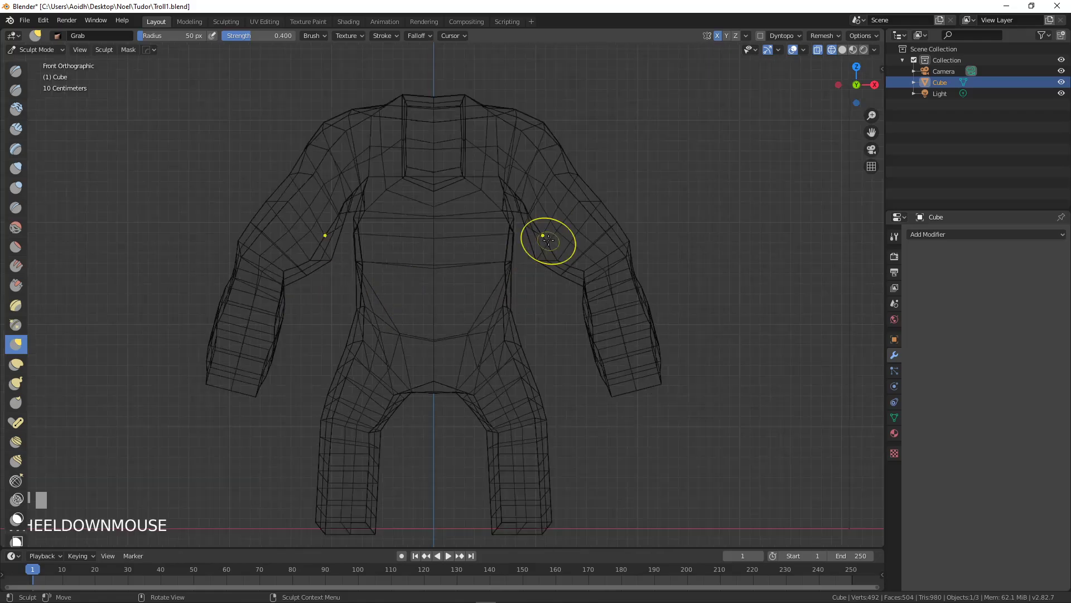
pyautogui.moveTo(527, 151); pyautogui.dragTo(527, 151)
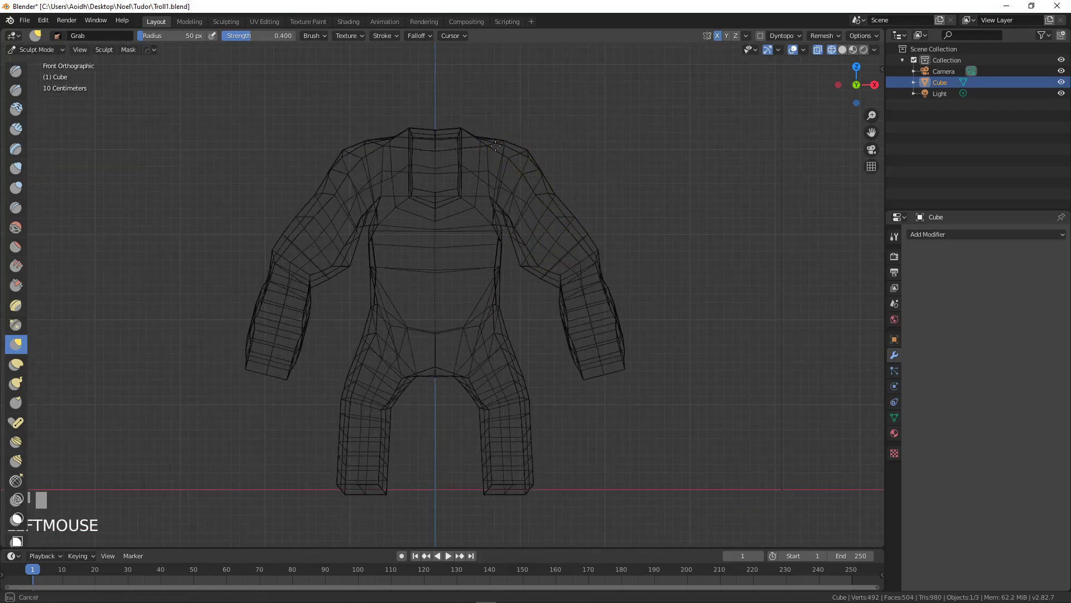
pyautogui.moveTo(396, 163); pyautogui.dragTo(384, 167)
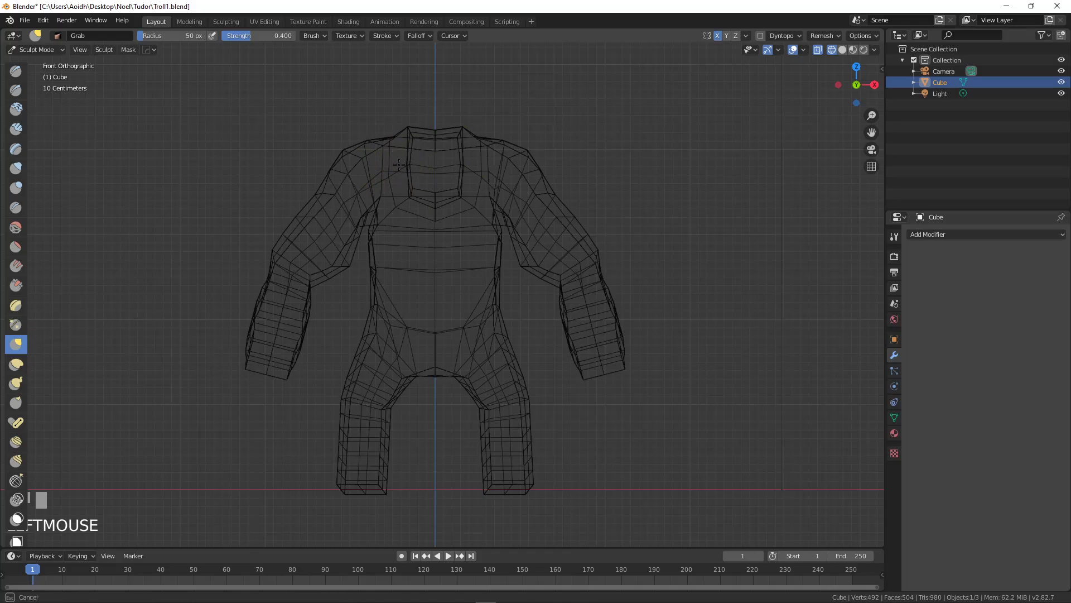
# Step: Display the model in solid shading with MatCap lighting and choose the red clay material
pyautogui.scroll(3, 432, 174)
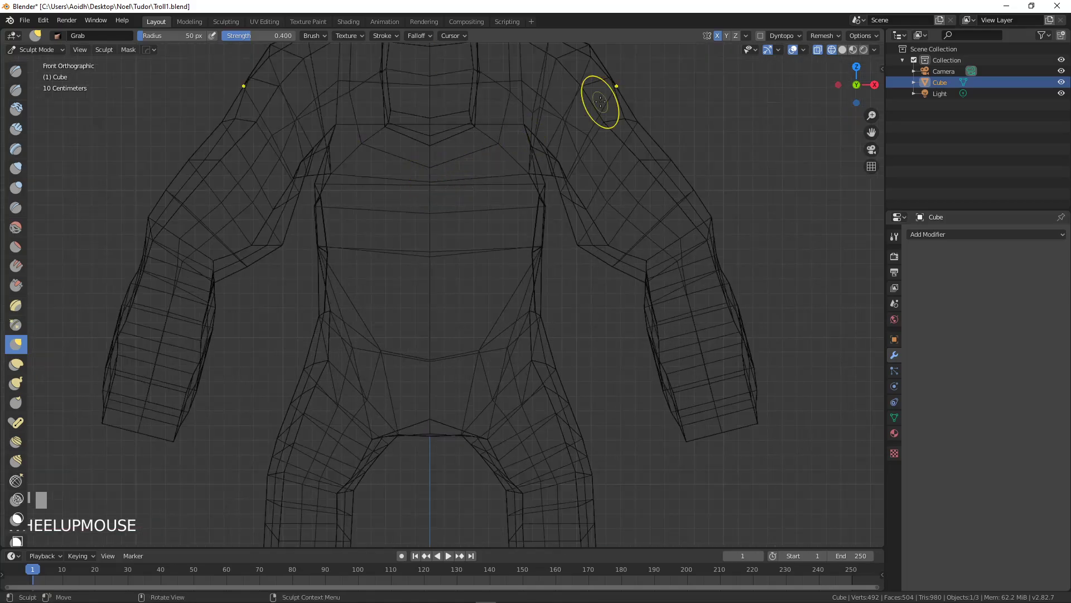
pyautogui.click(842, 50)
pyautogui.click(874, 50)
pyautogui.click(864, 103)
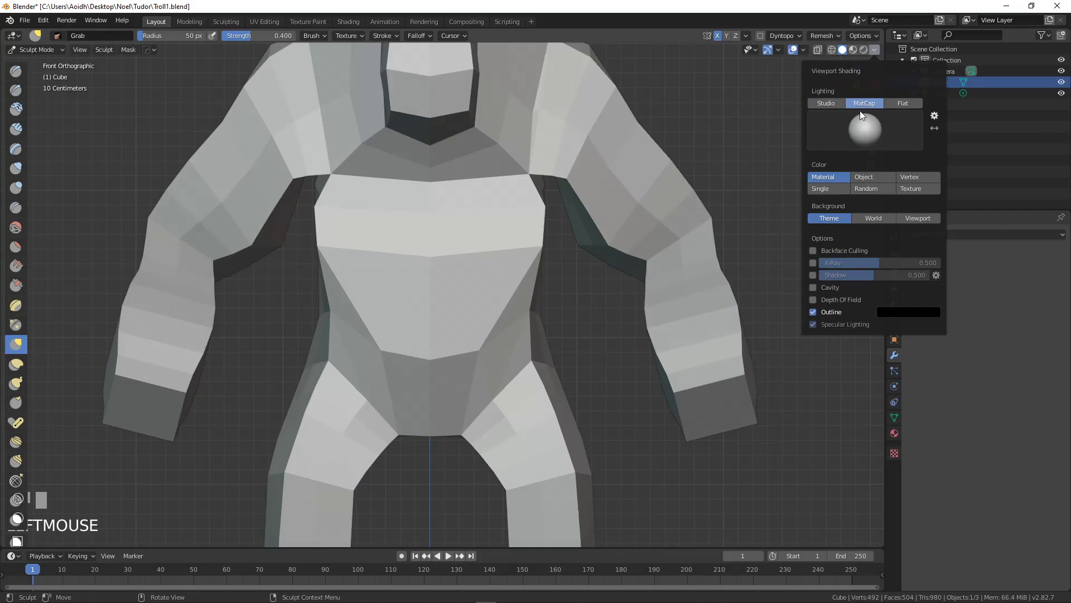
pyautogui.click(862, 133)
pyautogui.click(702, 202)
# Step: Reshape the neck side and the front of the shoulder with several Grab brush strokes
pyautogui.keyDown('shift'); pyautogui.moveTo(538, 208); pyautogui.dragTo(551, 280, button='middle'); pyautogui.keyUp('shift')
pyautogui.scroll(2, 546, 188)
pyautogui.moveTo(532, 169); pyautogui.dragTo(548, 171)
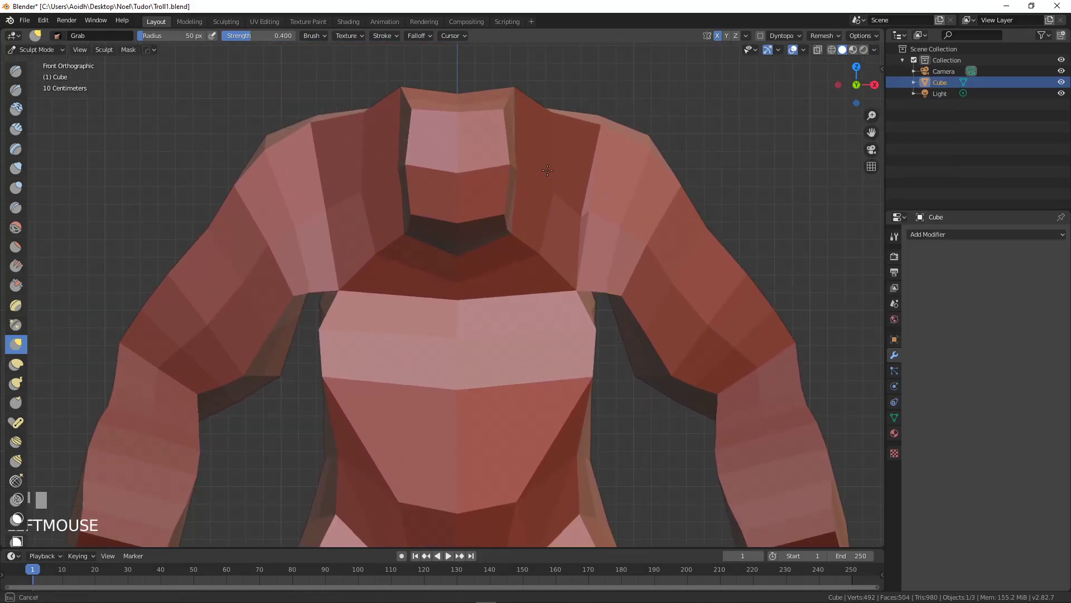
pyautogui.moveTo(559, 193); pyautogui.dragTo(455, 256, button='middle')
pyautogui.moveTo(454, 256); pyautogui.dragTo(422, 251)
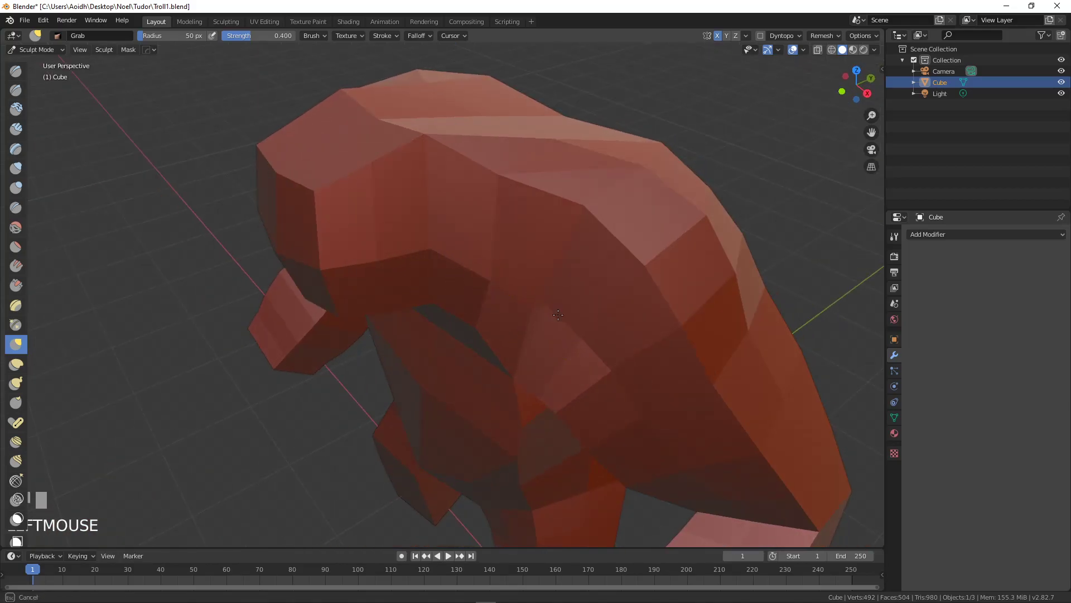
pyautogui.moveTo(528, 327); pyautogui.dragTo(535, 319)
pyautogui.moveTo(536, 318); pyautogui.dragTo(476, 315, button='middle')
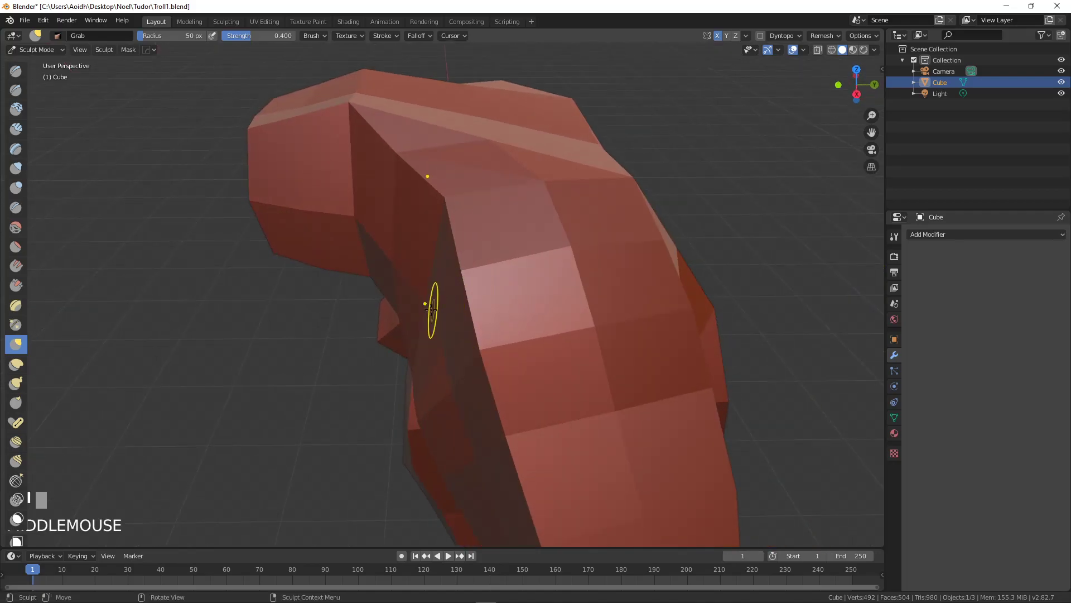
# Step: Enlarge the Grab brush radius to 102 px and pull the edges beside the shoulder and upper arm into shape
pyautogui.press('f')
pyautogui.click(477, 305)
pyautogui.moveTo(424, 310); pyautogui.dragTo(394, 318)
pyautogui.moveTo(443, 343); pyautogui.dragTo(418, 343)
pyautogui.moveTo(497, 278)
pyautogui.mouseDown()
pyautogui.moveTo(475, 277)
pyautogui.moveTo(481, 289)
pyautogui.mouseUp()
# Step: Reshape the back of the shoulder and the upper back with Grab brush strokes
pyautogui.moveTo(482, 290); pyautogui.dragTo(419, 296, button='middle')
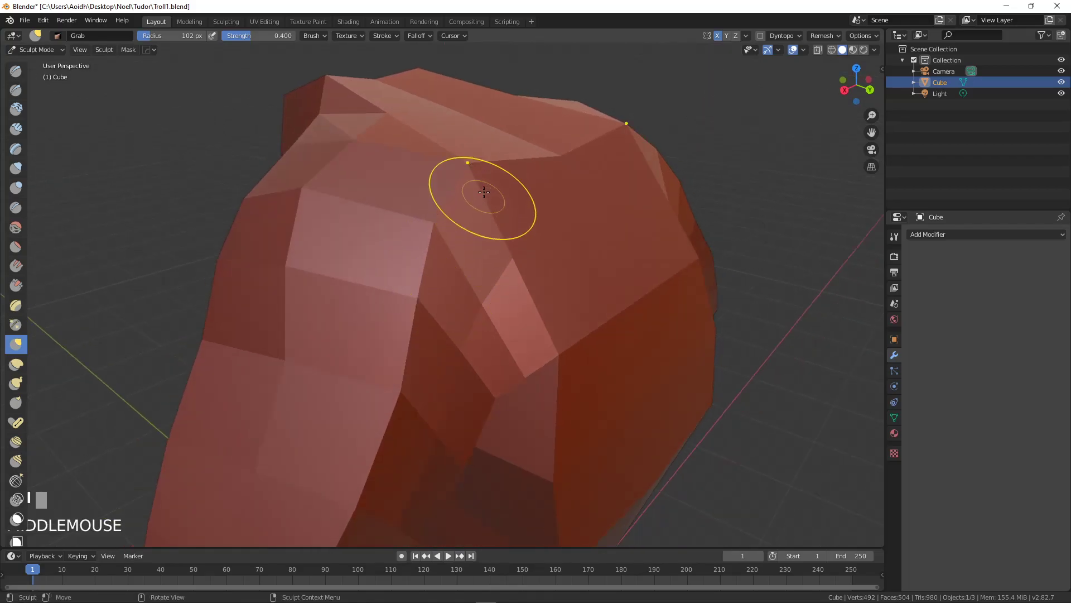
pyautogui.moveTo(483, 196); pyautogui.dragTo(499, 218)
pyautogui.moveTo(640, 211)
pyautogui.mouseDown(button='middle')
pyautogui.moveTo(653, 201)
pyautogui.moveTo(611, 237)
pyautogui.mouseUp(button='middle')
pyautogui.moveTo(610, 237)
pyautogui.mouseDown()
pyautogui.moveTo(614, 211)
pyautogui.moveTo(575, 176)
pyautogui.mouseUp()
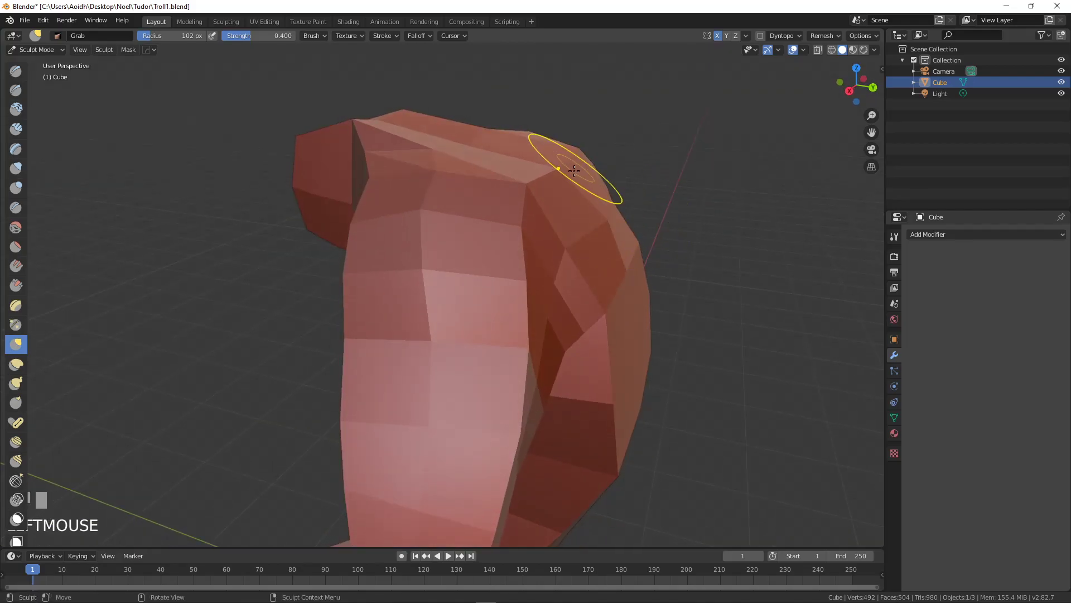
pyautogui.moveTo(493, 149); pyautogui.dragTo(490, 107)
# Step: Pull the head and neck area into a rounder form with the Grab brush
pyautogui.moveTo(478, 115); pyautogui.dragTo(430, 158, button='middle')
pyautogui.moveTo(431, 158)
pyautogui.mouseDown()
pyautogui.moveTo(390, 138)
pyautogui.moveTo(347, 164)
pyautogui.moveTo(345, 137)
pyautogui.mouseUp()
pyautogui.moveTo(356, 171); pyautogui.dragTo(424, 146, button='middle')
pyautogui.moveTo(457, 179); pyautogui.dragTo(472, 174)
pyautogui.moveTo(472, 174); pyautogui.dragTo(437, 263, button='middle')
# Step: Reshape the chest and the side of the torso down to the hip with short Grab strokes
pyautogui.moveTo(565, 295); pyautogui.dragTo(570, 287)
pyautogui.moveTo(545, 287); pyautogui.dragTo(538, 335, button='middle')
pyautogui.moveTo(559, 311); pyautogui.dragTo(510, 315)
pyautogui.moveTo(583, 373); pyautogui.dragTo(605, 367)
pyautogui.moveTo(587, 319); pyautogui.dragTo(608, 324)
pyautogui.moveTo(590, 423); pyautogui.dragTo(610, 421)
pyautogui.scroll(-2, 641, 415)
pyautogui.moveTo(610, 443); pyautogui.dragTo(567, 442, button='middle')
pyautogui.moveTo(567, 443)
pyautogui.mouseDown()
pyautogui.moveTo(601, 462)
pyautogui.moveTo(574, 509)
pyautogui.mouseUp()
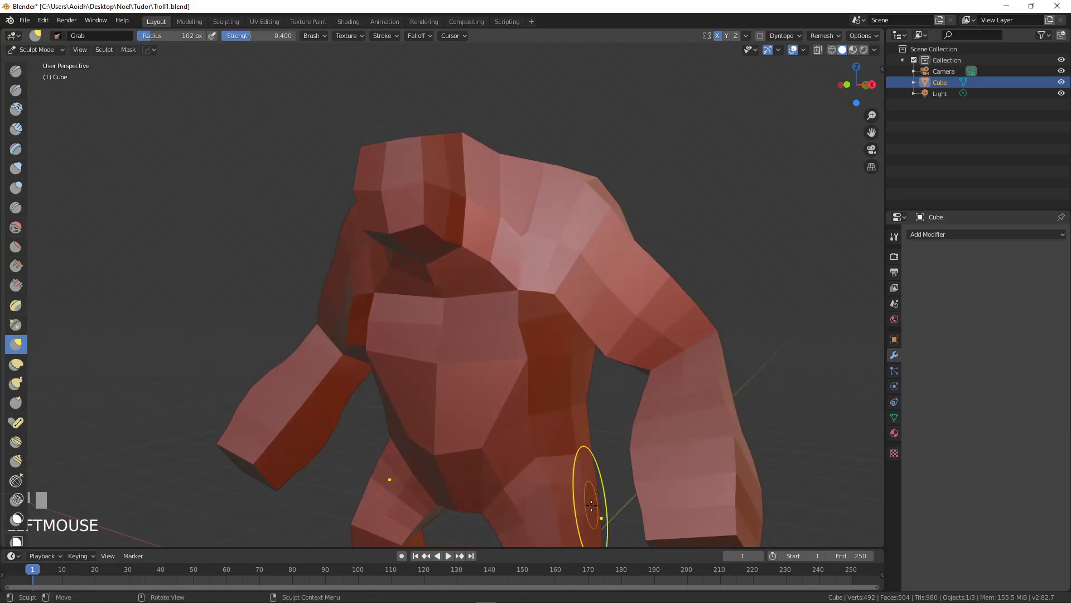
# Step: Pull the outer thigh outward and adjust the crotch with the Grab brush
pyautogui.keyDown('shift'); pyautogui.moveTo(564, 491); pyautogui.dragTo(575, 315, button='middle'); pyautogui.keyUp('shift')
pyautogui.scroll(2, 575, 316)
pyautogui.moveTo(580, 357); pyautogui.dragTo(684, 378)
pyautogui.moveTo(667, 425); pyautogui.dragTo(664, 414)
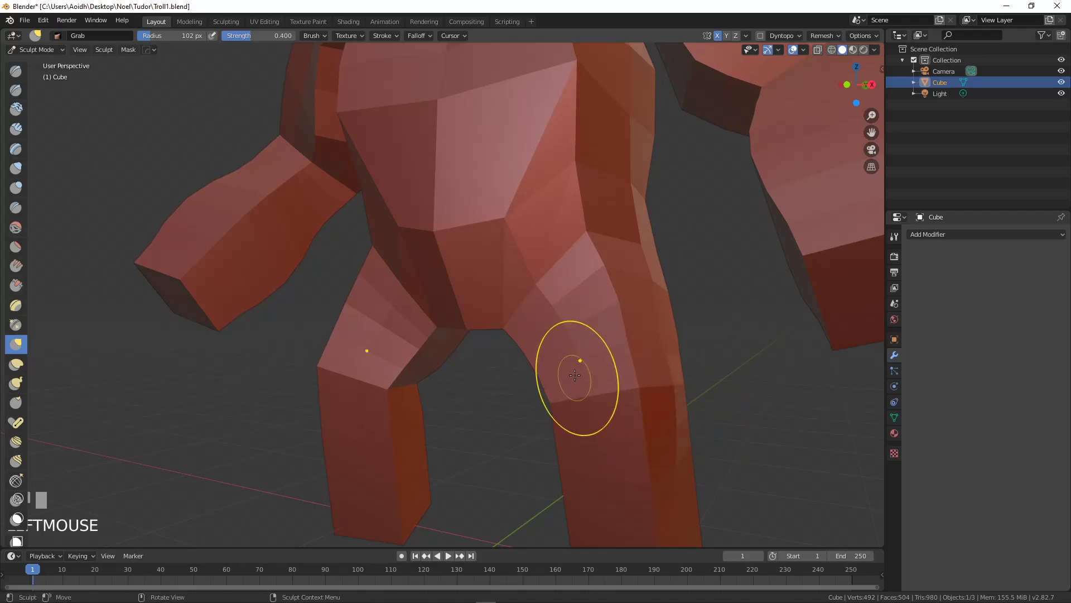
pyautogui.moveTo(474, 364); pyautogui.dragTo(478, 375, button='middle')
pyautogui.moveTo(490, 355)
pyautogui.mouseDown()
pyautogui.moveTo(451, 377)
pyautogui.moveTo(460, 394)
pyautogui.mouseUp()
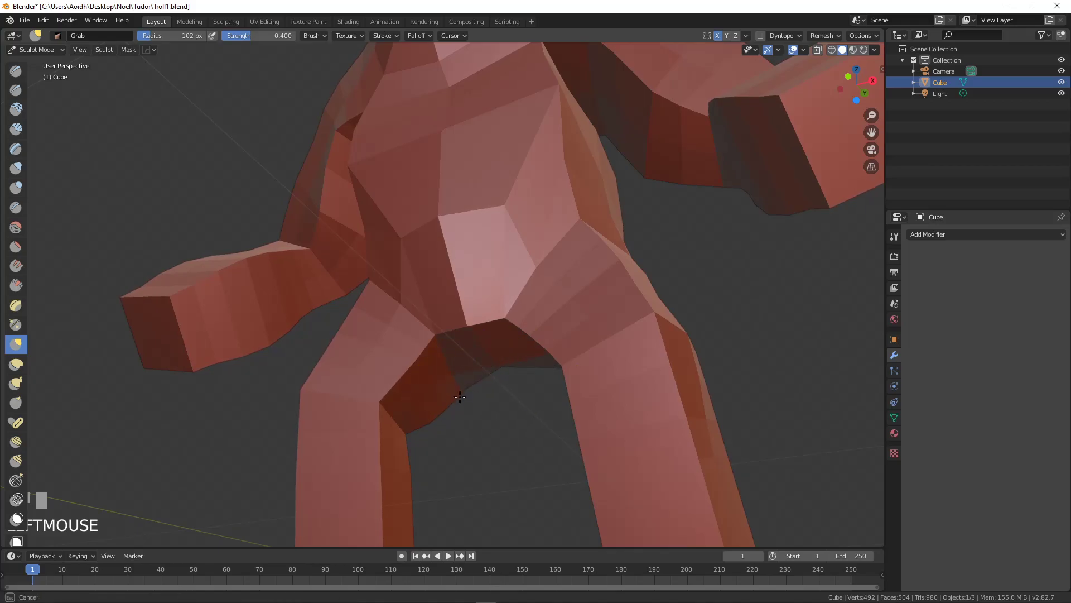
# Step: Reshape the inner thigh and the inner side of the lower leg with Grab strokes
pyautogui.moveTo(466, 403); pyautogui.dragTo(522, 390, button='middle')
pyautogui.moveTo(521, 390)
pyautogui.mouseDown()
pyautogui.moveTo(506, 403)
pyautogui.moveTo(535, 410)
pyautogui.mouseUp()
pyautogui.moveTo(535, 411)
pyautogui.mouseDown(button='middle')
pyautogui.moveTo(564, 423)
pyautogui.moveTo(552, 363)
pyautogui.mouseUp(button='middle')
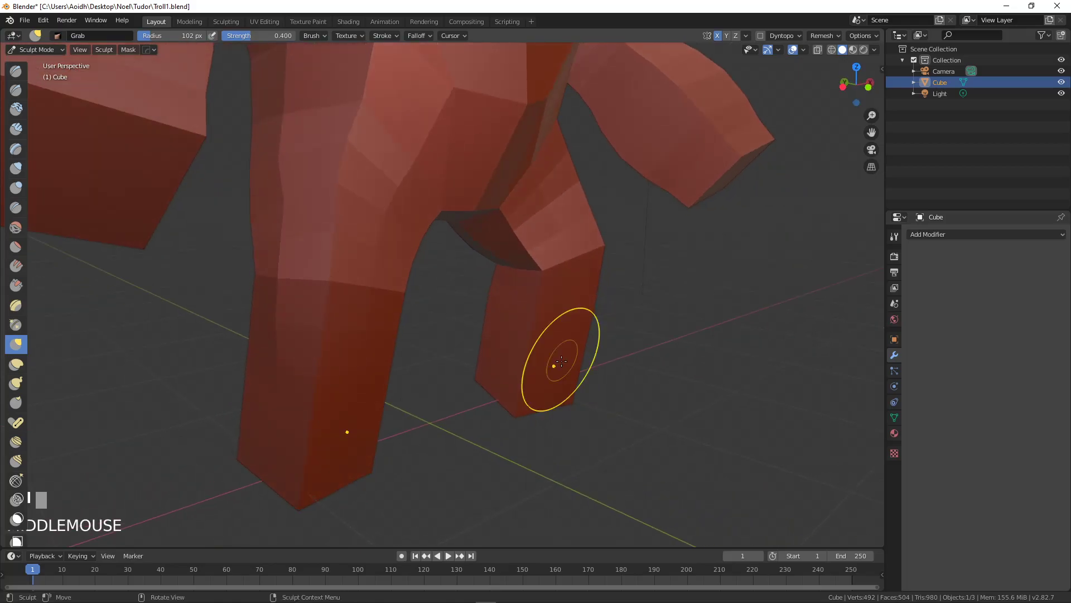
pyautogui.scroll(3, 550, 291)
pyautogui.moveTo(550, 290); pyautogui.dragTo(544, 285)
pyautogui.moveTo(521, 336); pyautogui.dragTo(509, 427)
# Step: Round off the blocky front and outer edges of the lower leg down to the foot with the Grab brush
pyautogui.moveTo(605, 397)
pyautogui.mouseDown(button='middle')
pyautogui.moveTo(491, 394)
pyautogui.moveTo(545, 330)
pyautogui.mouseUp(button='middle')
pyautogui.moveTo(605, 383)
pyautogui.mouseDown()
pyautogui.moveTo(639, 407)
pyautogui.moveTo(613, 454)
pyautogui.mouseUp()
pyautogui.moveTo(653, 501); pyautogui.dragTo(650, 498)
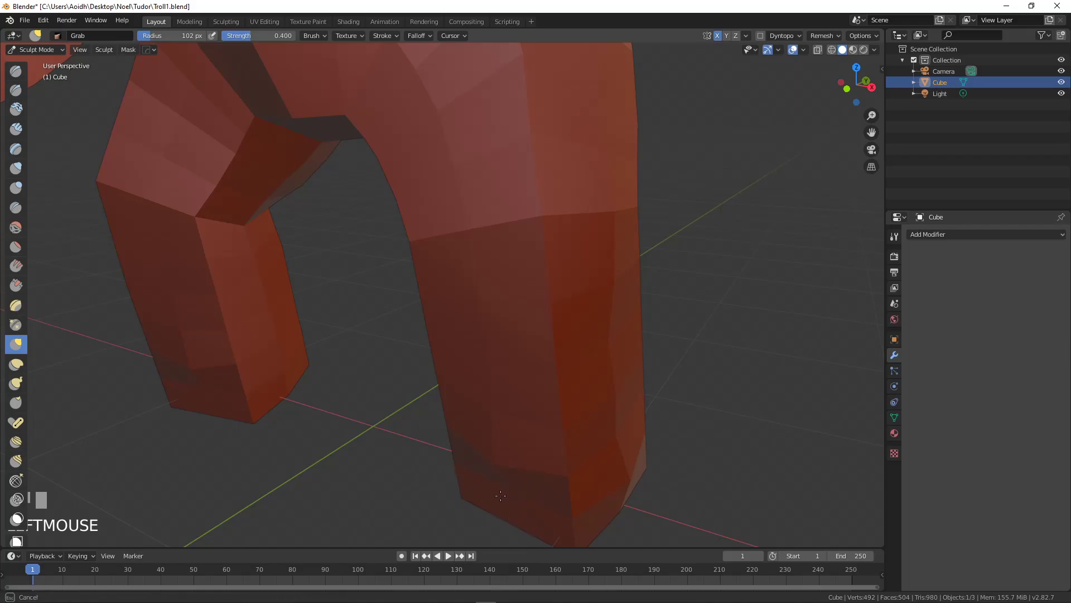
pyautogui.moveTo(495, 532); pyautogui.dragTo(484, 425)
pyautogui.moveTo(487, 353); pyautogui.dragTo(471, 352)
pyautogui.moveTo(483, 285)
pyautogui.mouseDown()
pyautogui.moveTo(464, 282)
pyautogui.moveTo(447, 248)
pyautogui.mouseUp()
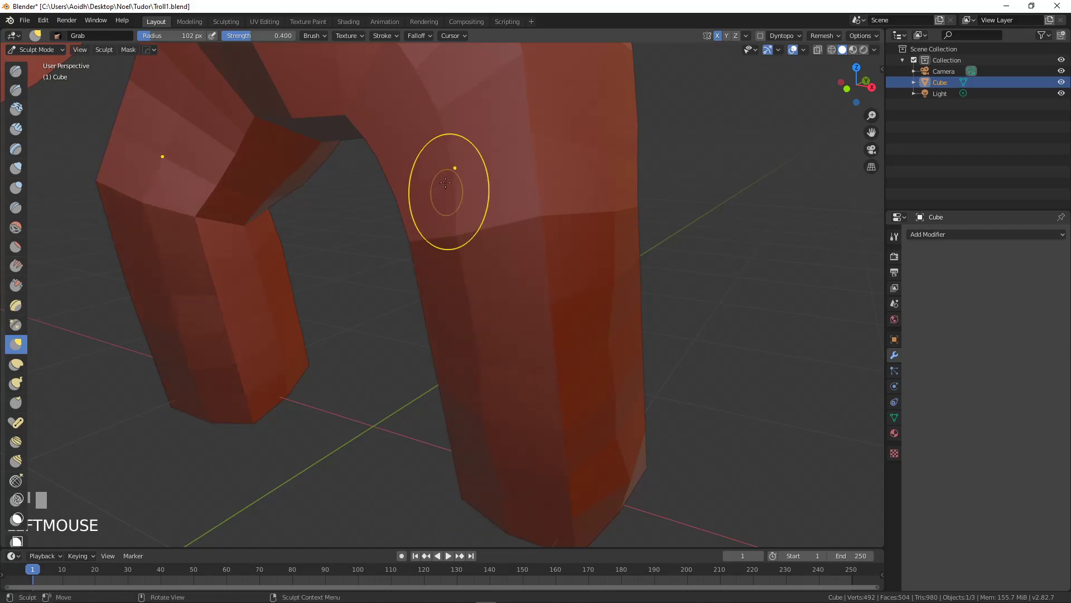
# Step: Round the knee area and the back edge of the lower leg with Grab strokes
pyautogui.moveTo(433, 180)
pyautogui.mouseDown(button='middle')
pyautogui.moveTo(460, 191)
pyautogui.moveTo(426, 179)
pyautogui.mouseUp(button='middle')
pyautogui.moveTo(426, 179)
pyautogui.mouseDown()
pyautogui.moveTo(460, 173)
pyautogui.moveTo(409, 169)
pyautogui.mouseUp()
pyautogui.moveTo(464, 113); pyautogui.dragTo(503, 132)
pyautogui.moveTo(403, 244); pyautogui.dragTo(444, 280)
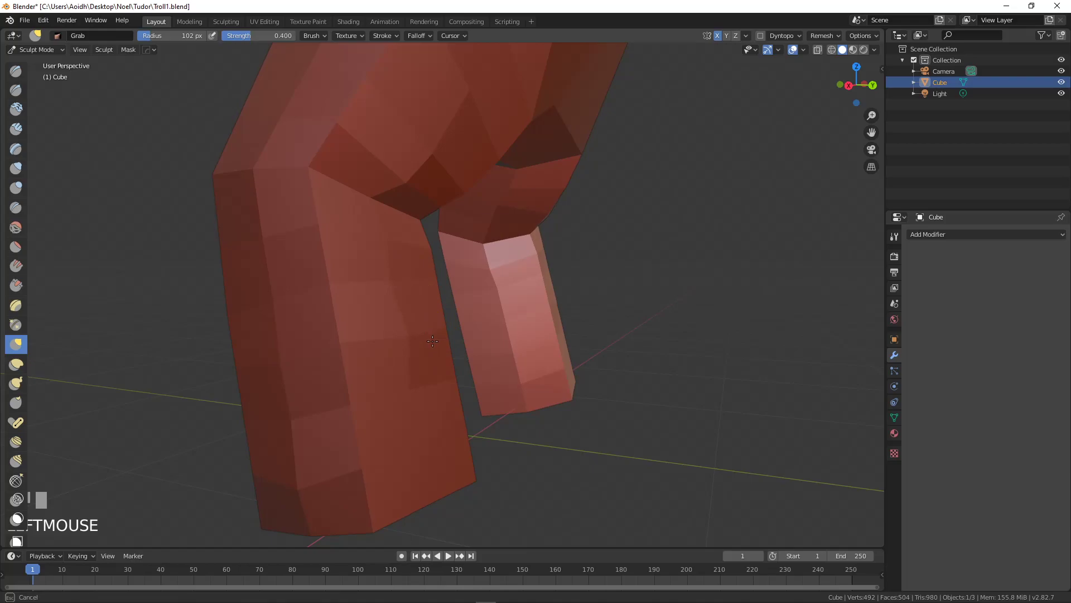
pyautogui.moveTo(427, 504); pyautogui.dragTo(462, 500)
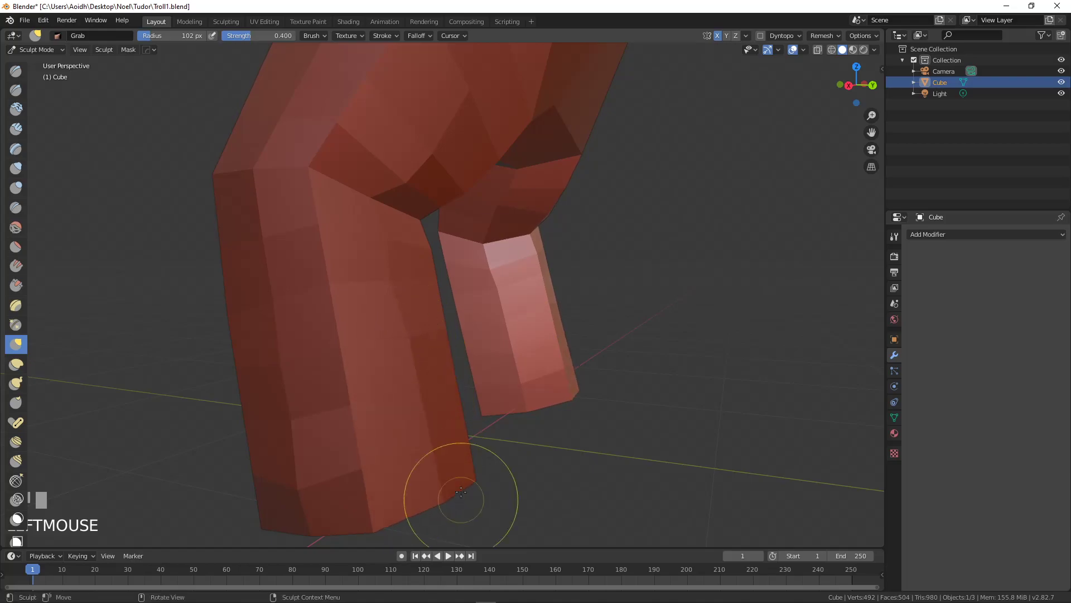
pyautogui.moveTo(385, 218); pyautogui.dragTo(408, 230)
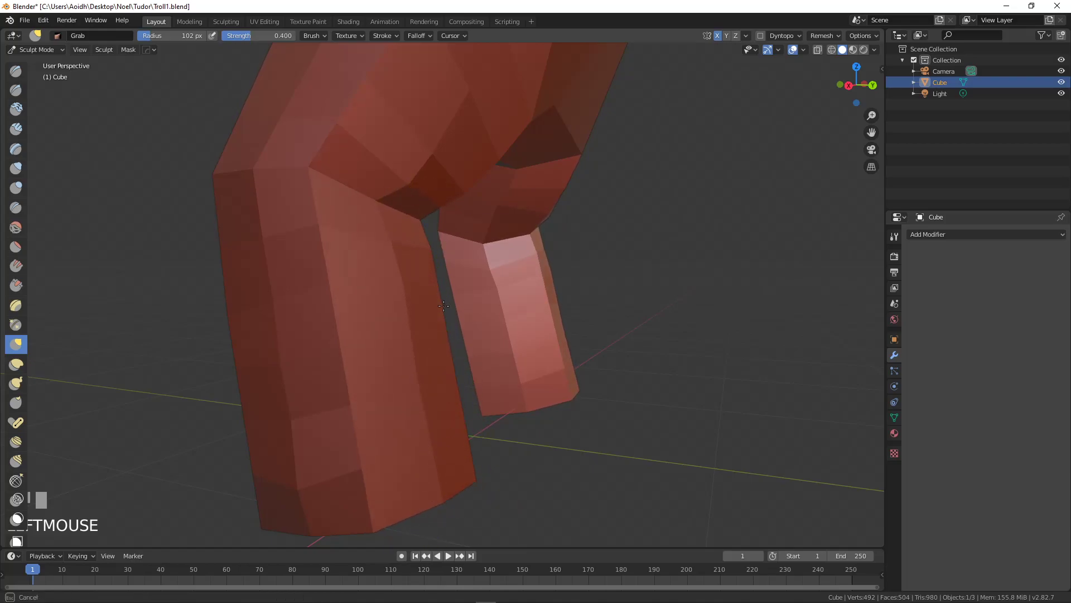
# Step: Enable dynamic topology for the troll mesh and open its settings
pyautogui.scroll(-3, 461, 310)
pyautogui.moveTo(461, 311); pyautogui.dragTo(382, 352, button='middle')
pyautogui.scroll(-3, 572, 324)
pyautogui.moveTo(569, 324); pyautogui.dragTo(497, 321, button='middle')
pyautogui.keyDown('shift'); pyautogui.moveTo(491, 274); pyautogui.dragTo(502, 306, button='middle'); pyautogui.keyUp('shift')
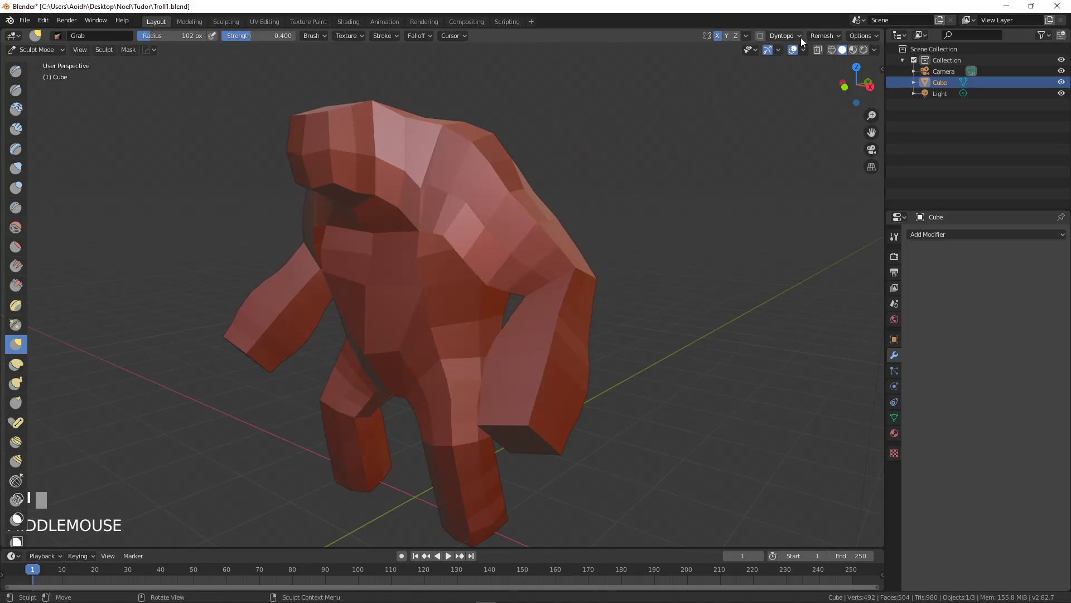
pyautogui.click(761, 36)
pyautogui.moveTo(447, 199)
pyautogui.mouseDown(button='middle')
pyautogui.moveTo(502, 201)
pyautogui.moveTo(442, 206)
pyautogui.mouseUp(button='middle')
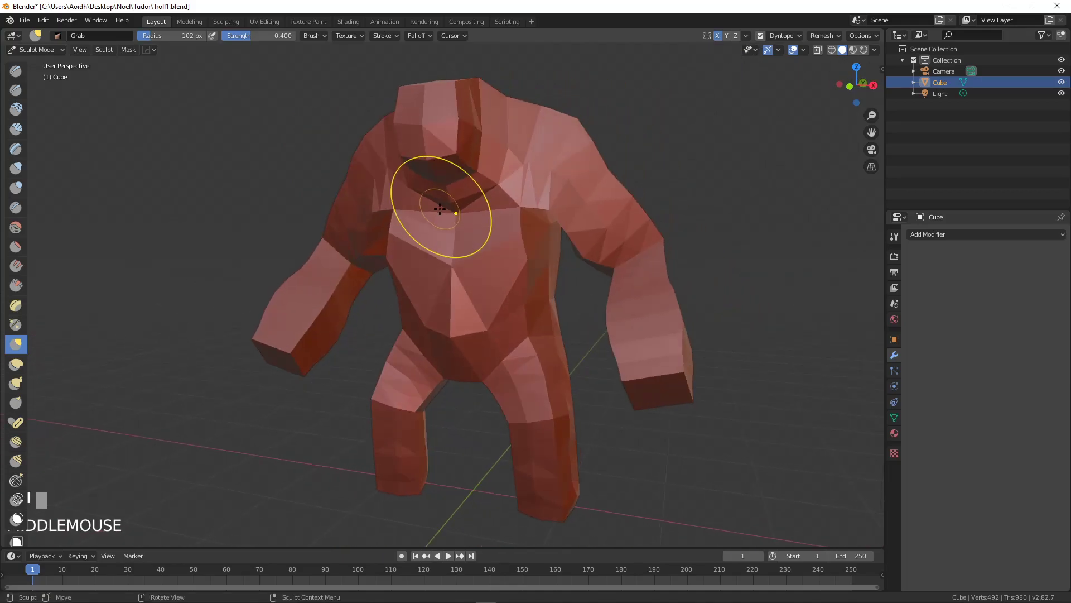
pyautogui.click(793, 35)
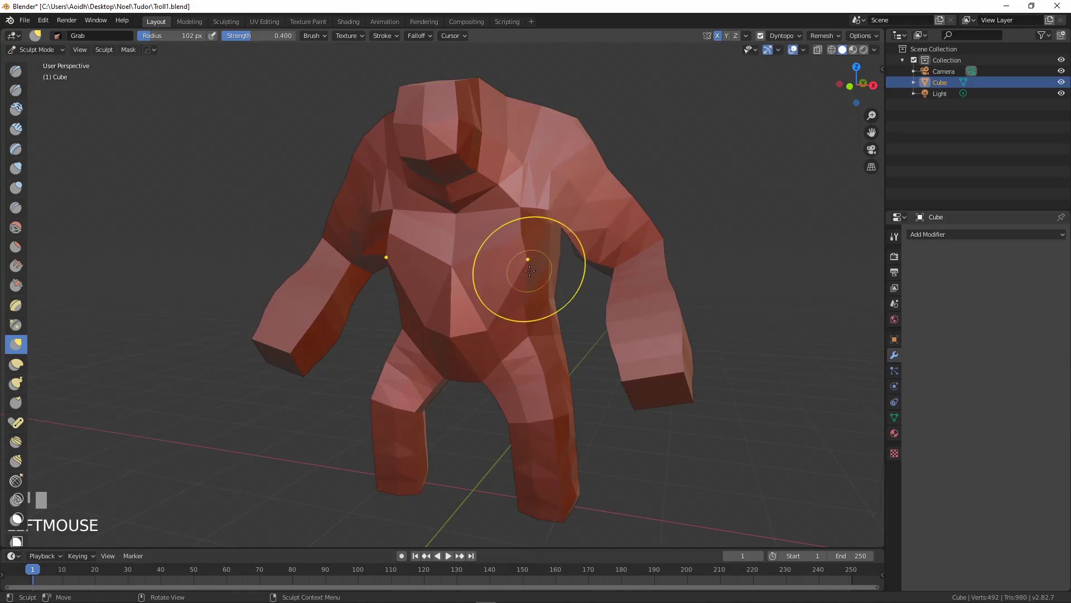
# Step: Choose the Clay Strips brush and set its radius to 116 px, framing the troll's upper chest
pyautogui.scroll(4, 527, 271)
pyautogui.scroll(-3, 527, 273)
pyautogui.scroll(5, 519, 265)
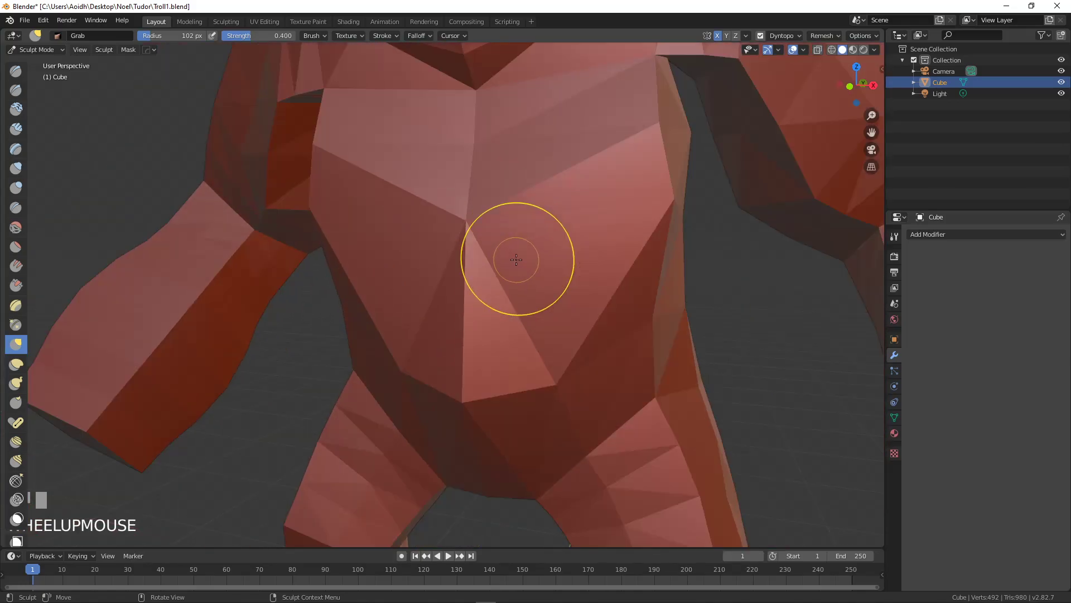
pyautogui.click(20, 112)
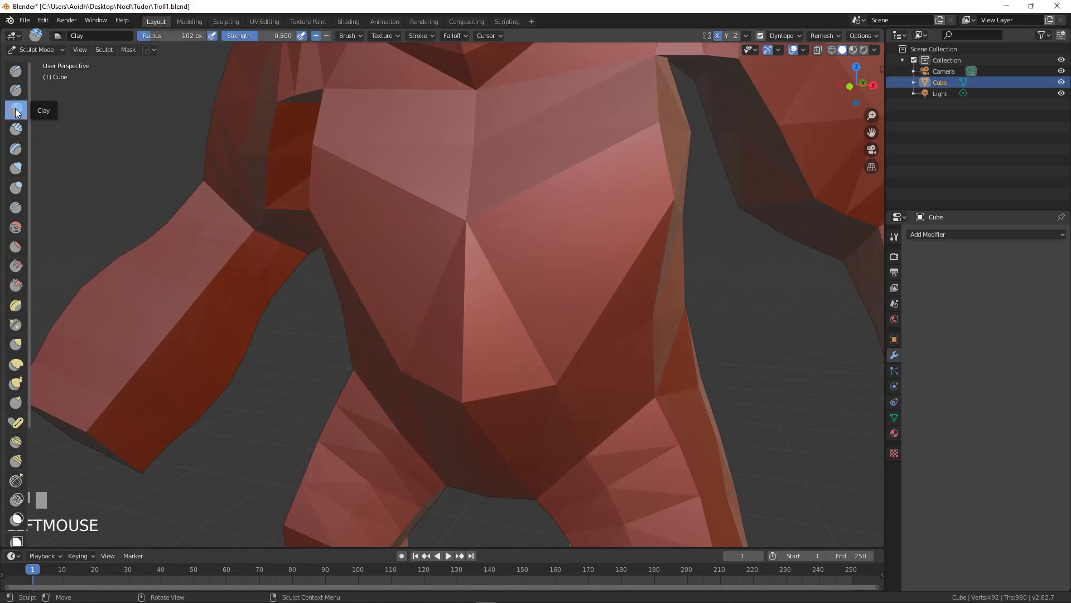
pyautogui.moveTo(521, 228)
pyautogui.keyDown('shift'); pyautogui.mouseDown(button='middle')
pyautogui.moveTo(468, 239)
pyautogui.moveTo(501, 197)
pyautogui.mouseUp(button='middle'); pyautogui.keyUp('shift')
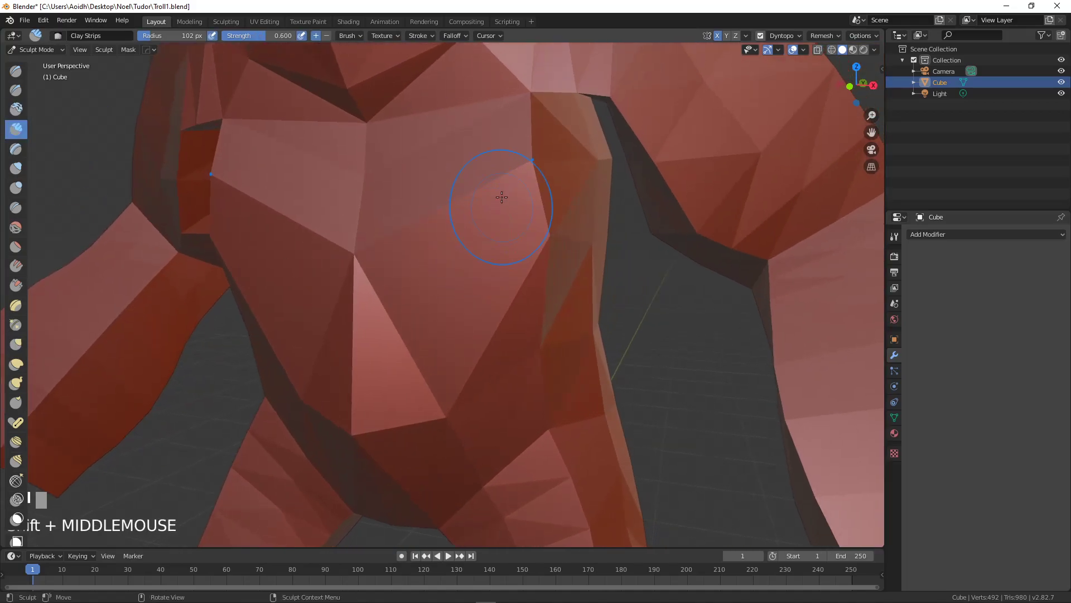
pyautogui.press('f')
pyautogui.click(465, 141)
pyautogui.moveTo(452, 140)
pyautogui.keyDown('shift'); pyautogui.mouseDown(button='middle')
pyautogui.moveTo(461, 243)
pyautogui.moveTo(456, 206)
pyautogui.mouseUp(button='middle'); pyautogui.keyUp('shift')
pyautogui.scroll(2, 469, 123)
pyautogui.keyDown('shift'); pyautogui.moveTo(467, 132); pyautogui.dragTo(471, 199, button='middle'); pyautogui.keyUp('shift')
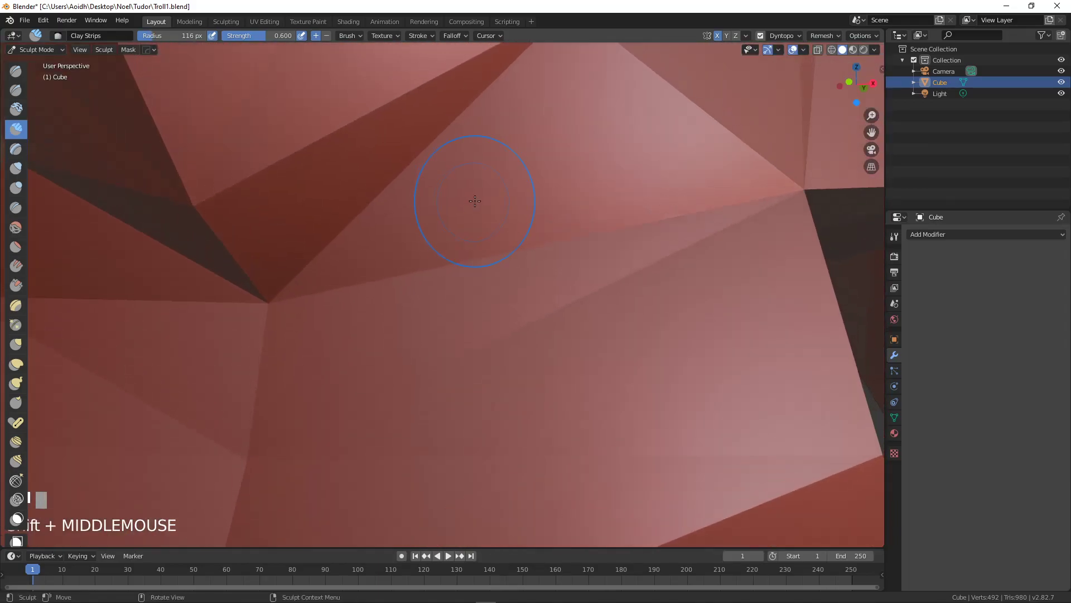
# Step: Build up the upper chest below the neck with Clay Strips and smooth the strokes
pyautogui.scroll(-1, 639, 151)
pyautogui.moveTo(498, 193)
pyautogui.mouseDown()
pyautogui.moveTo(480, 211)
pyautogui.moveTo(395, 228)
pyautogui.moveTo(435, 228)
pyautogui.mouseUp()
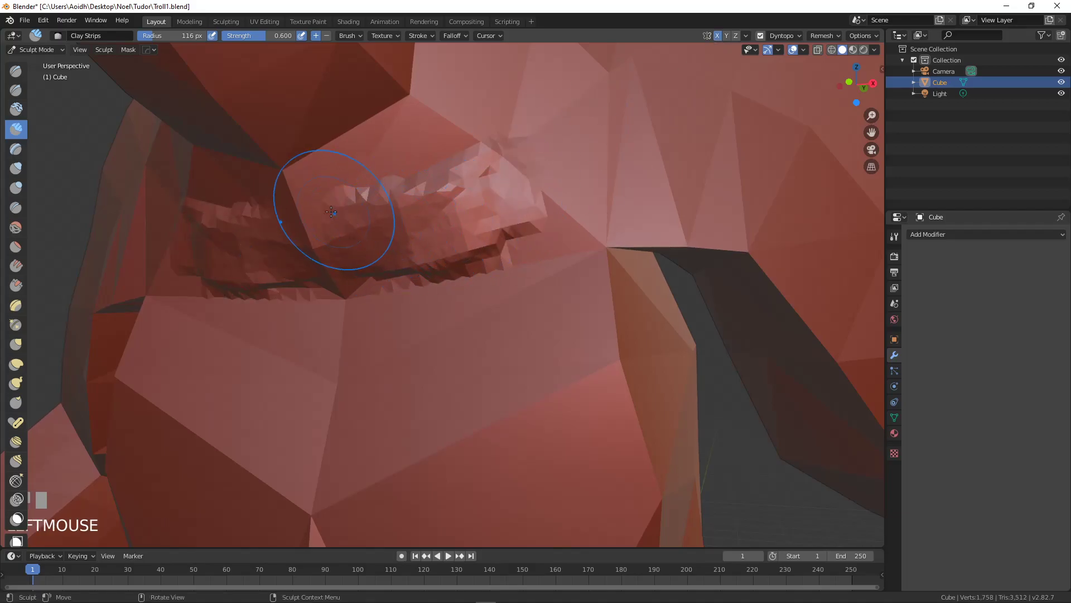
pyautogui.moveTo(331, 212); pyautogui.dragTo(274, 163)
pyautogui.moveTo(337, 254); pyautogui.dragTo(480, 246)
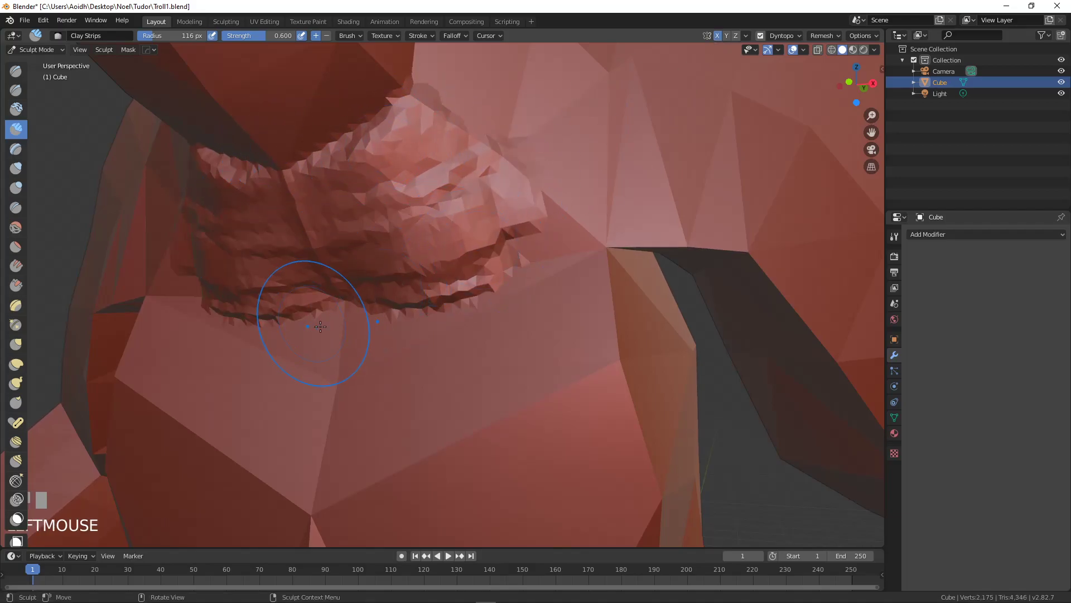
pyautogui.moveTo(315, 325); pyautogui.dragTo(523, 308)
pyautogui.moveTo(398, 279); pyautogui.dragTo(557, 248)
pyautogui.keyDown('shift'); pyautogui.moveTo(405, 329); pyautogui.dragTo(524, 313); pyautogui.keyUp('shift')
pyautogui.moveTo(410, 276)
pyautogui.keyDown('shift'); pyautogui.mouseDown()
pyautogui.moveTo(505, 176)
pyautogui.moveTo(340, 219)
pyautogui.moveTo(412, 132)
pyautogui.moveTo(348, 131)
pyautogui.moveTo(410, 106)
pyautogui.mouseUp(); pyautogui.keyUp('shift')
pyautogui.moveTo(402, 101)
pyautogui.keyDown('shift'); pyautogui.mouseDown()
pyautogui.moveTo(374, 106)
pyautogui.moveTo(418, 145)
pyautogui.mouseUp(); pyautogui.keyUp('shift')
# Step: Add Clay Strips bands across the chest muscles and smooth them into rounded forms
pyautogui.moveTo(463, 357)
pyautogui.keyDown('shift'); pyautogui.mouseDown(button='middle')
pyautogui.moveTo(445, 126)
pyautogui.moveTo(437, 134)
pyautogui.mouseUp(button='middle'); pyautogui.keyUp('shift')
pyautogui.moveTo(332, 115); pyautogui.dragTo(505, 120)
pyautogui.moveTo(369, 146)
pyautogui.mouseDown()
pyautogui.moveTo(516, 146)
pyautogui.moveTo(490, 115)
pyautogui.moveTo(476, 137)
pyautogui.mouseUp()
pyautogui.moveTo(476, 140); pyautogui.dragTo(443, 179, button='middle')
pyautogui.keyDown('shift'); pyautogui.moveTo(341, 190); pyautogui.dragTo(458, 238); pyautogui.keyUp('shift')
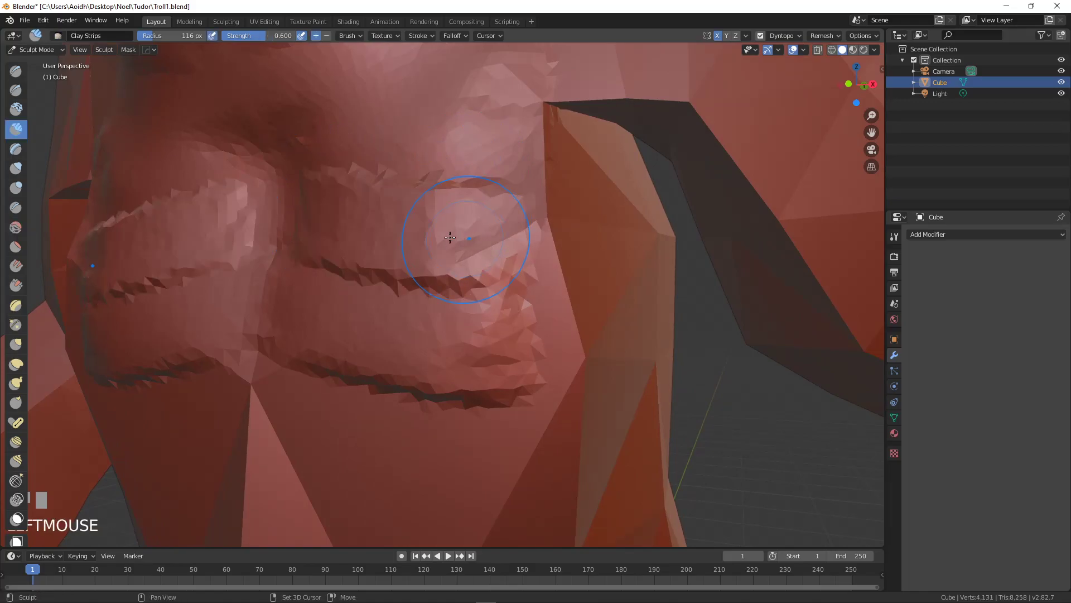
pyautogui.moveTo(335, 228)
pyautogui.mouseDown()
pyautogui.moveTo(391, 257)
pyautogui.moveTo(311, 203)
pyautogui.moveTo(463, 195)
pyautogui.moveTo(444, 286)
pyautogui.mouseUp()
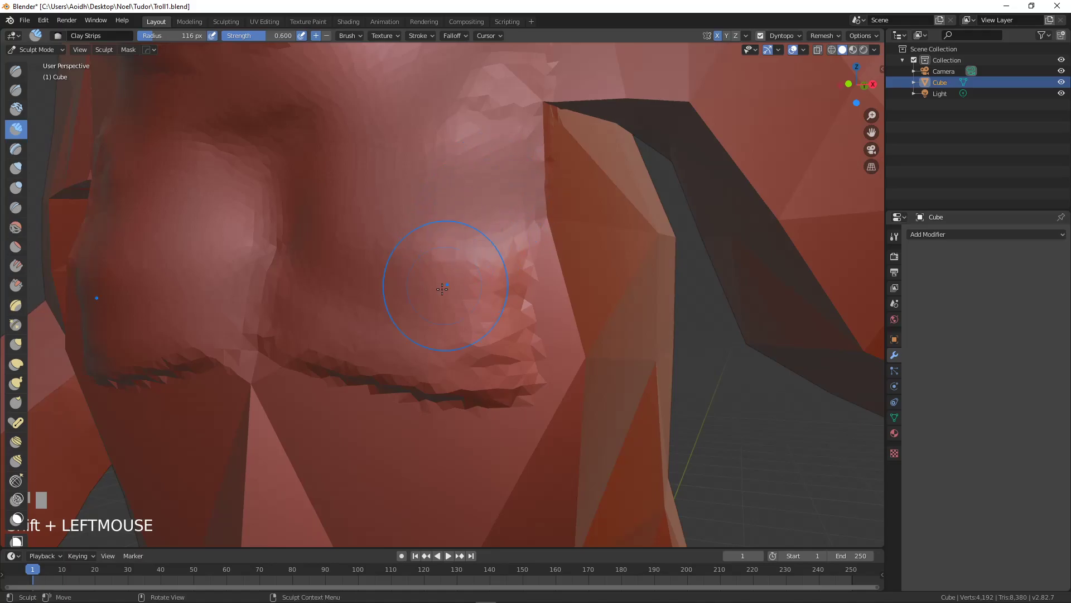
# Step: Build up the belly below the chest with wide Clay Strips strokes and smooth the surface
pyautogui.keyDown('shift'); pyautogui.moveTo(462, 399); pyautogui.dragTo(422, 218, button='middle'); pyautogui.keyUp('shift')
pyautogui.moveTo(251, 199)
pyautogui.mouseDown()
pyautogui.moveTo(258, 212)
pyautogui.moveTo(455, 227)
pyautogui.mouseUp()
pyautogui.moveTo(258, 249); pyautogui.dragTo(525, 268)
pyautogui.moveTo(251, 280); pyautogui.dragTo(485, 311)
pyautogui.moveTo(237, 203)
pyautogui.keyDown('shift'); pyautogui.mouseDown()
pyautogui.moveTo(262, 195)
pyautogui.moveTo(457, 209)
pyautogui.mouseUp(); pyautogui.keyUp('shift')
pyautogui.moveTo(246, 237)
pyautogui.keyDown('shift'); pyautogui.mouseDown()
pyautogui.moveTo(292, 268)
pyautogui.moveTo(306, 299)
pyautogui.moveTo(502, 307)
pyautogui.mouseUp(); pyautogui.keyUp('shift')
# Step: Carve a crease across the lower belly with Clay Strips in subtract direction and smooth it
pyautogui.keyDown('shift'); pyautogui.moveTo(484, 274); pyautogui.dragTo(342, 215, button='middle'); pyautogui.keyUp('shift')
pyautogui.moveTo(342, 215)
pyautogui.mouseDown()
pyautogui.moveTo(298, 239)
pyautogui.moveTo(516, 248)
pyautogui.mouseUp()
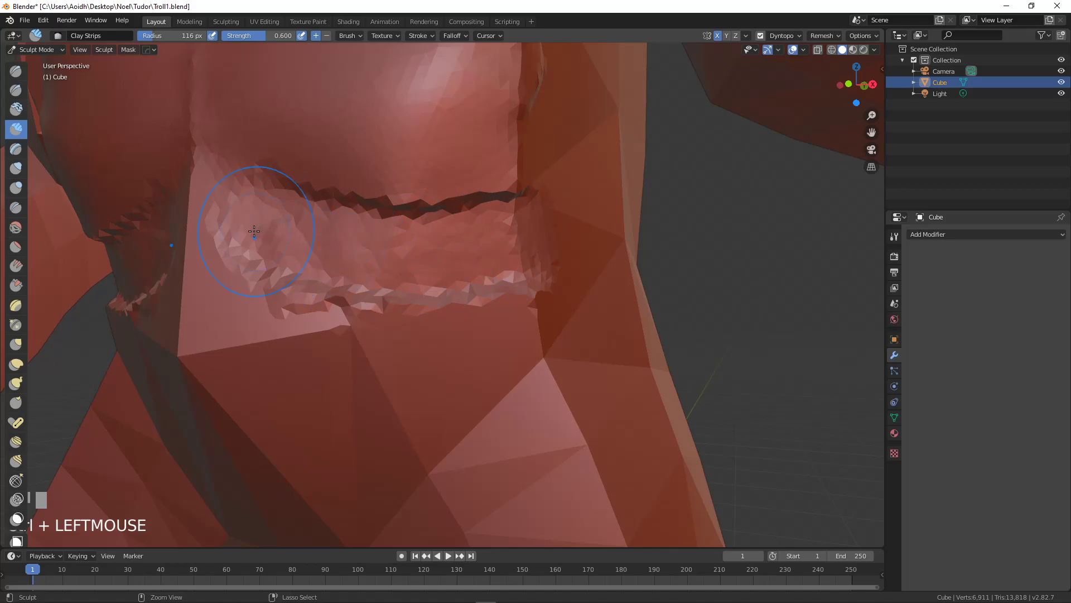
pyautogui.keyDown('ctrl'); pyautogui.moveTo(258, 232); pyautogui.dragTo(520, 253); pyautogui.keyUp('ctrl')
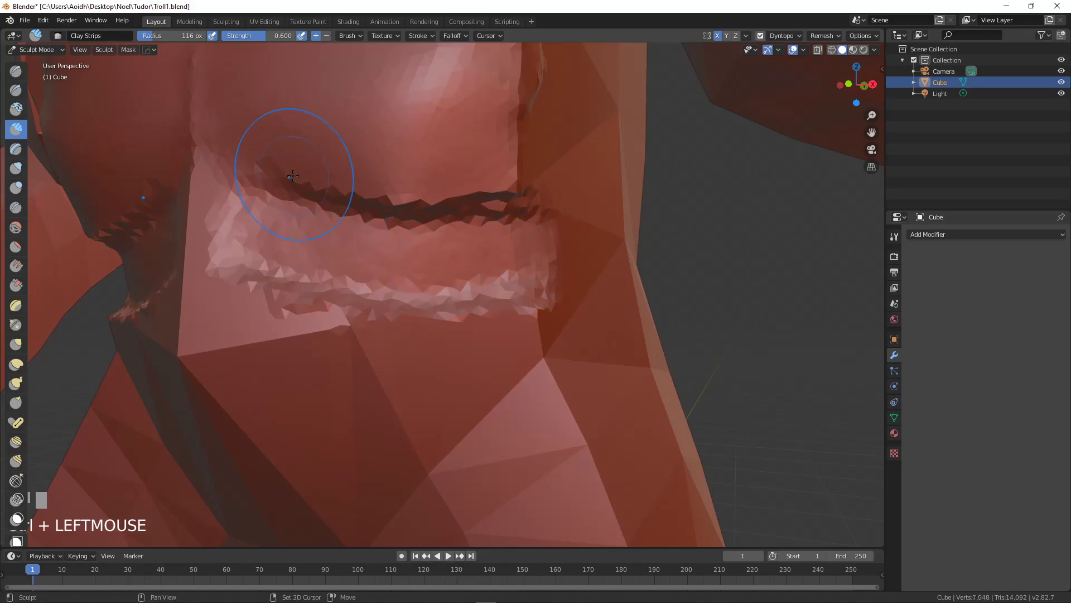
pyautogui.moveTo(244, 164)
pyautogui.keyDown('ctrl'); pyautogui.mouseDown()
pyautogui.moveTo(156, 215)
pyautogui.moveTo(224, 227)
pyautogui.mouseUp(); pyautogui.keyUp('ctrl')
pyautogui.moveTo(166, 194)
pyautogui.keyDown('shift'); pyautogui.mouseDown()
pyautogui.moveTo(206, 246)
pyautogui.moveTo(251, 240)
pyautogui.moveTo(246, 222)
pyautogui.mouseUp(); pyautogui.keyUp('shift')
pyautogui.moveTo(149, 210)
pyautogui.keyDown('shift'); pyautogui.mouseDown()
pyautogui.moveTo(272, 227)
pyautogui.moveTo(454, 292)
pyautogui.moveTo(519, 290)
pyautogui.moveTo(335, 203)
pyautogui.moveTo(478, 220)
pyautogui.mouseUp(); pyautogui.keyUp('shift')
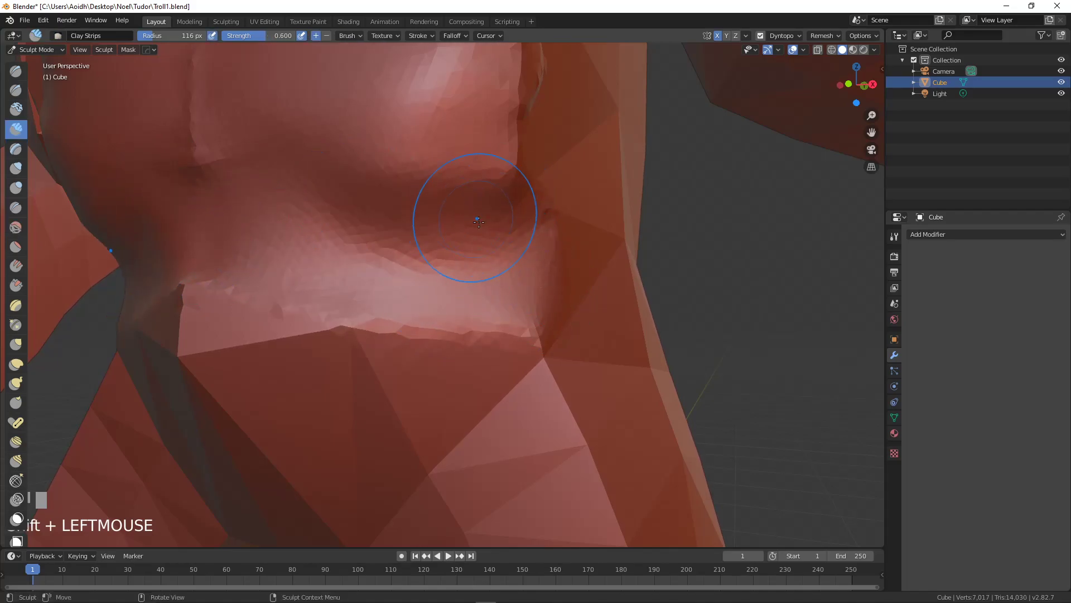
# Step: Sculpt the side of the torso beneath the arm with Clay Strips and smooth the ribs area
pyautogui.scroll(-3, 478, 220)
pyautogui.moveTo(450, 265); pyautogui.dragTo(502, 256, button='middle')
pyautogui.scroll(3, 430, 268)
pyautogui.moveTo(531, 257)
pyautogui.mouseDown()
pyautogui.moveTo(362, 285)
pyautogui.moveTo(526, 192)
pyautogui.moveTo(349, 201)
pyautogui.mouseUp()
pyautogui.moveTo(502, 135)
pyautogui.keyDown('shift'); pyautogui.mouseDown()
pyautogui.moveTo(323, 155)
pyautogui.moveTo(430, 251)
pyautogui.moveTo(329, 284)
pyautogui.moveTo(340, 359)
pyautogui.moveTo(574, 359)
pyautogui.moveTo(580, 262)
pyautogui.moveTo(553, 139)
pyautogui.mouseUp(); pyautogui.keyUp('shift')
pyautogui.keyDown('shift'); pyautogui.moveTo(553, 140); pyautogui.dragTo(561, 294, button='middle'); pyautogui.keyUp('shift')
pyautogui.moveTo(586, 257)
pyautogui.mouseDown()
pyautogui.moveTo(500, 329)
pyautogui.moveTo(558, 312)
pyautogui.mouseUp()
pyautogui.moveTo(427, 269)
pyautogui.keyDown('shift'); pyautogui.mouseDown()
pyautogui.moveTo(501, 443)
pyautogui.moveTo(541, 418)
pyautogui.mouseUp(); pyautogui.keyUp('shift')
pyautogui.moveTo(540, 418)
pyautogui.mouseDown(button='middle')
pyautogui.moveTo(570, 322)
pyautogui.moveTo(529, 371)
pyautogui.mouseUp(button='middle')
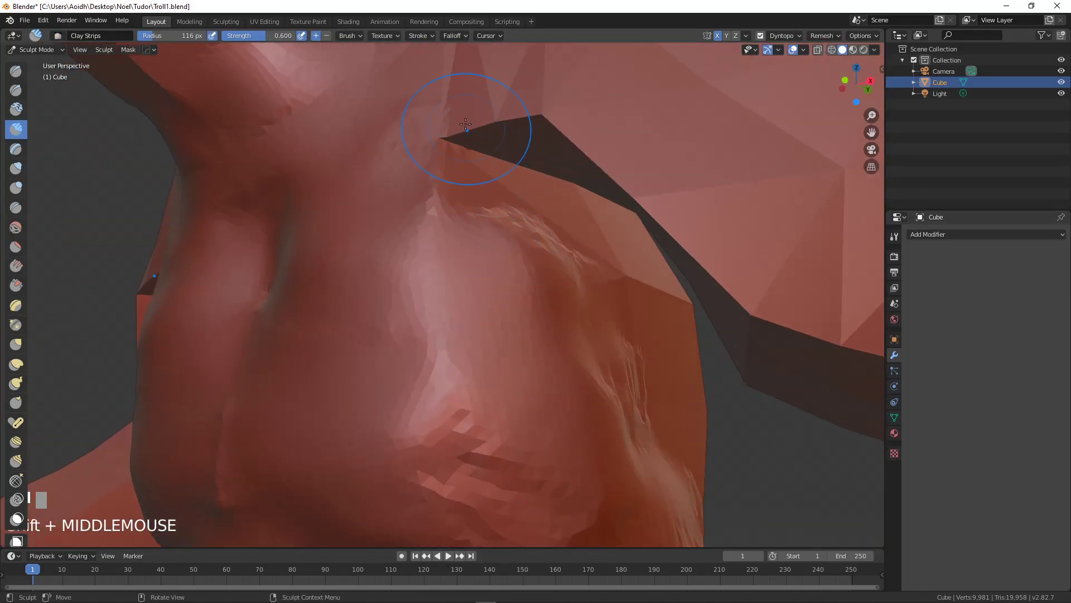
# Step: Add clay around the armpit and upper flank, smoothing the transition into the torso
pyautogui.moveTo(500, 172); pyautogui.dragTo(476, 136)
pyautogui.moveTo(544, 218); pyautogui.dragTo(516, 159, button='middle')
pyautogui.moveTo(516, 159)
pyautogui.keyDown('shift'); pyautogui.mouseDown(button='middle')
pyautogui.moveTo(519, 235)
pyautogui.moveTo(505, 173)
pyautogui.moveTo(554, 173)
pyautogui.mouseUp(button='middle'); pyautogui.keyUp('shift')
pyautogui.keyDown('shift'); pyautogui.moveTo(555, 201); pyautogui.dragTo(555, 208); pyautogui.keyUp('shift')
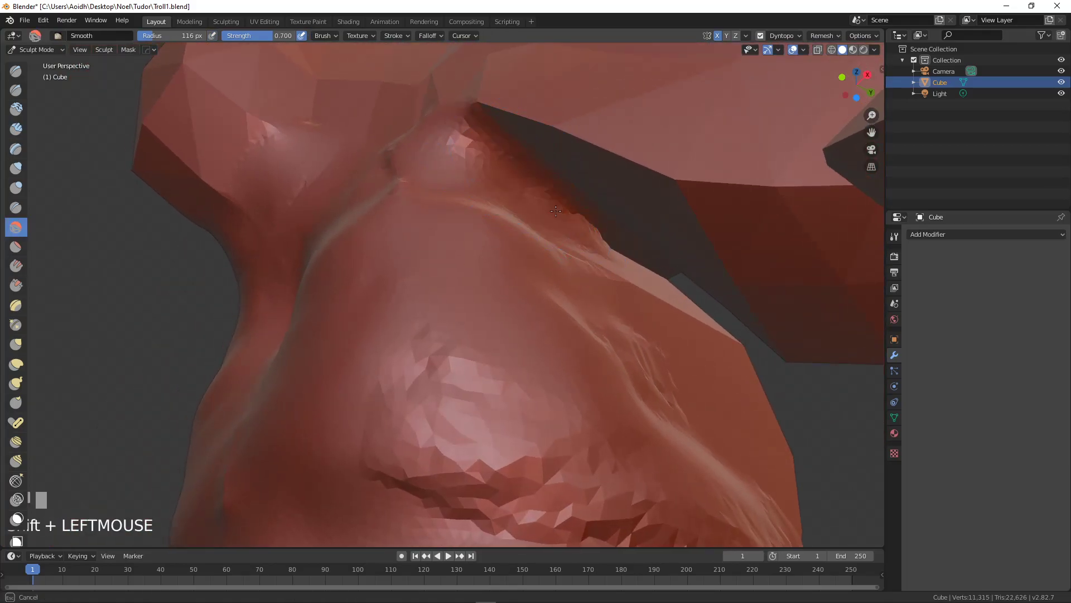
pyautogui.moveTo(645, 297)
pyautogui.mouseDown()
pyautogui.moveTo(563, 254)
pyautogui.moveTo(611, 309)
pyautogui.mouseUp()
# Step: Smooth the rough strokes along the lower flank and the side of the belly
pyautogui.scroll(-7, 622, 337)
pyautogui.moveTo(622, 337)
pyautogui.mouseDown(button='middle')
pyautogui.moveTo(558, 383)
pyautogui.moveTo(578, 299)
pyautogui.moveTo(567, 196)
pyautogui.mouseUp(button='middle')
pyautogui.scroll(6, 540, 279)
pyautogui.moveTo(496, 230)
pyautogui.keyDown('shift'); pyautogui.mouseDown()
pyautogui.moveTo(519, 223)
pyautogui.moveTo(502, 172)
pyautogui.moveTo(687, 269)
pyautogui.mouseUp(); pyautogui.keyUp('shift')
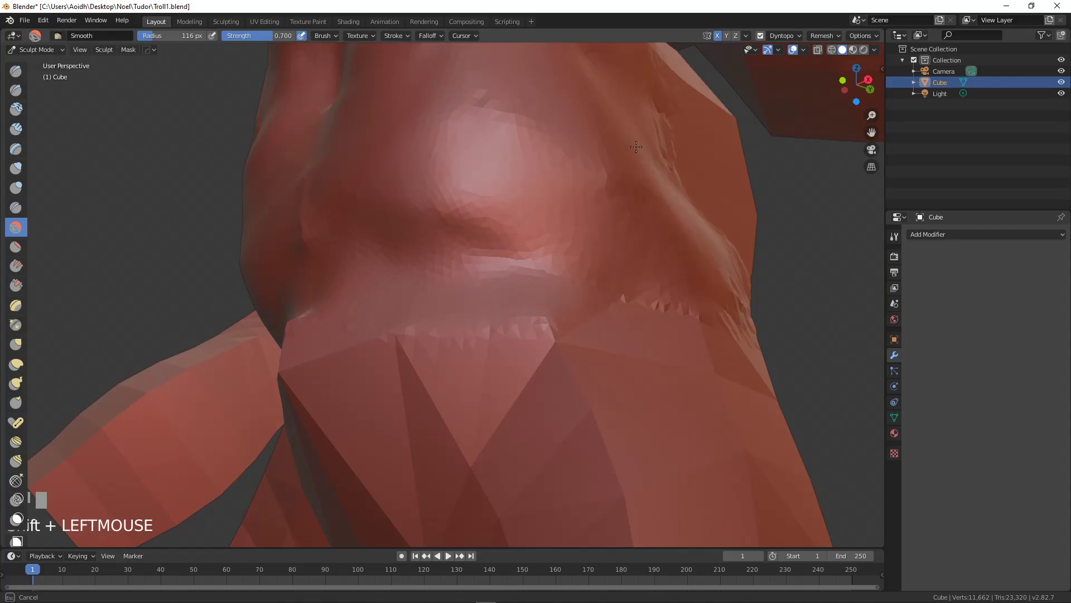
pyautogui.keyDown('shift'); pyautogui.moveTo(488, 246); pyautogui.dragTo(507, 250); pyautogui.keyUp('shift')
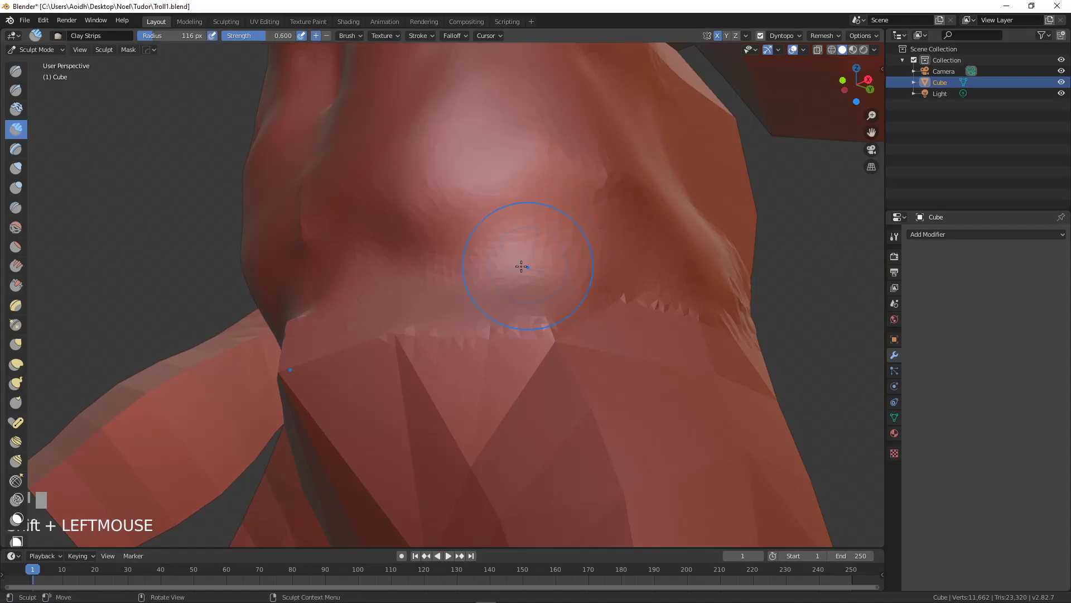
# Step: Build up the waist above the hip with Clay Strips and smooth it into the flank
pyautogui.keyDown('shift'); pyautogui.moveTo(479, 329); pyautogui.dragTo(471, 220, button='middle'); pyautogui.keyUp('shift')
pyautogui.moveTo(436, 234); pyautogui.dragTo(525, 235)
pyautogui.keyDown('shift'); pyautogui.moveTo(373, 212); pyautogui.dragTo(533, 211); pyautogui.keyUp('shift')
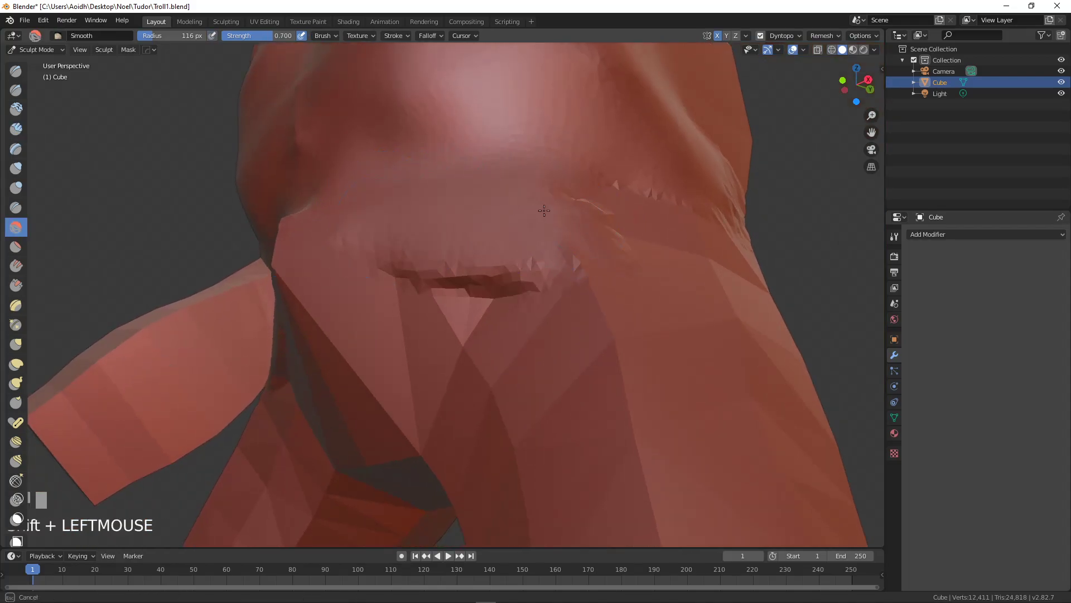
pyautogui.moveTo(649, 208)
pyautogui.mouseDown()
pyautogui.moveTo(544, 246)
pyautogui.moveTo(572, 200)
pyautogui.mouseUp()
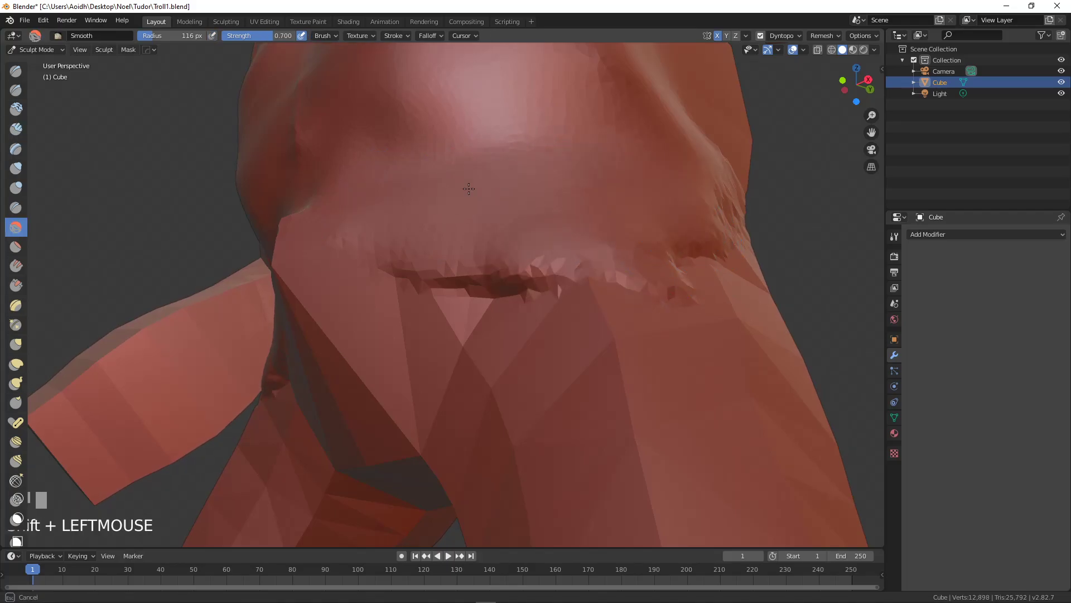
pyautogui.keyDown('shift'); pyautogui.moveTo(746, 291); pyautogui.dragTo(563, 299); pyautogui.keyUp('shift')
# Step: Sculpt the lower abdomen and crotch with Clay Strips and smooth them into the upper thighs
pyautogui.moveTo(466, 282); pyautogui.dragTo(483, 296, button='middle')
pyautogui.moveTo(525, 302)
pyautogui.mouseDown()
pyautogui.moveTo(591, 279)
pyautogui.moveTo(445, 274)
pyautogui.moveTo(614, 313)
pyautogui.moveTo(677, 310)
pyautogui.mouseUp()
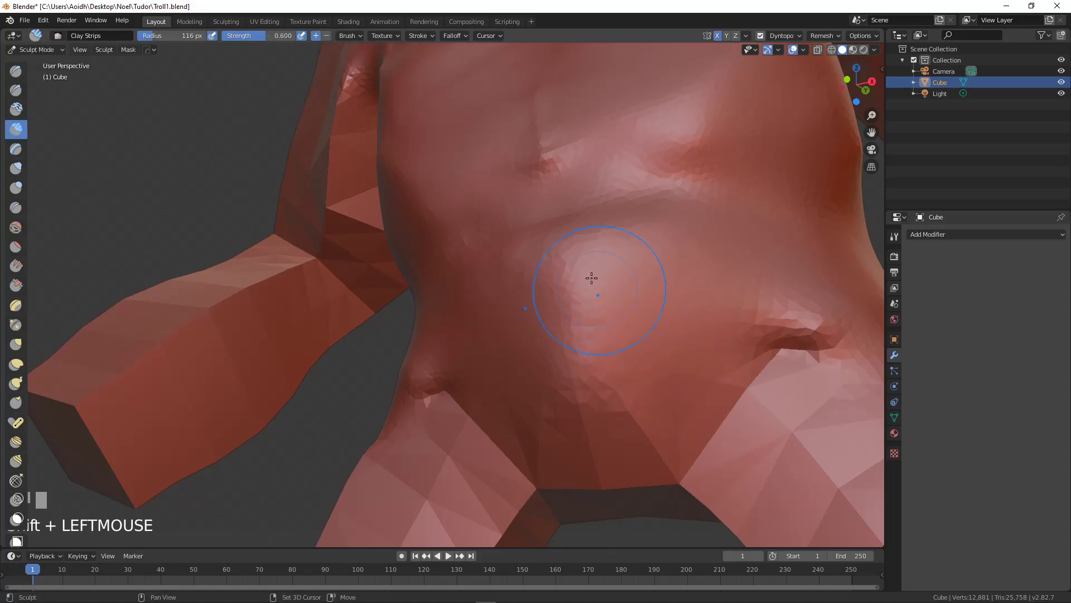
pyautogui.keyDown('shift'); pyautogui.moveTo(687, 411); pyautogui.dragTo(514, 215, button='middle'); pyautogui.keyUp('shift')
pyautogui.moveTo(514, 216)
pyautogui.mouseDown()
pyautogui.moveTo(424, 235)
pyautogui.moveTo(641, 138)
pyautogui.moveTo(535, 234)
pyautogui.moveTo(446, 179)
pyautogui.moveTo(662, 242)
pyautogui.mouseUp()
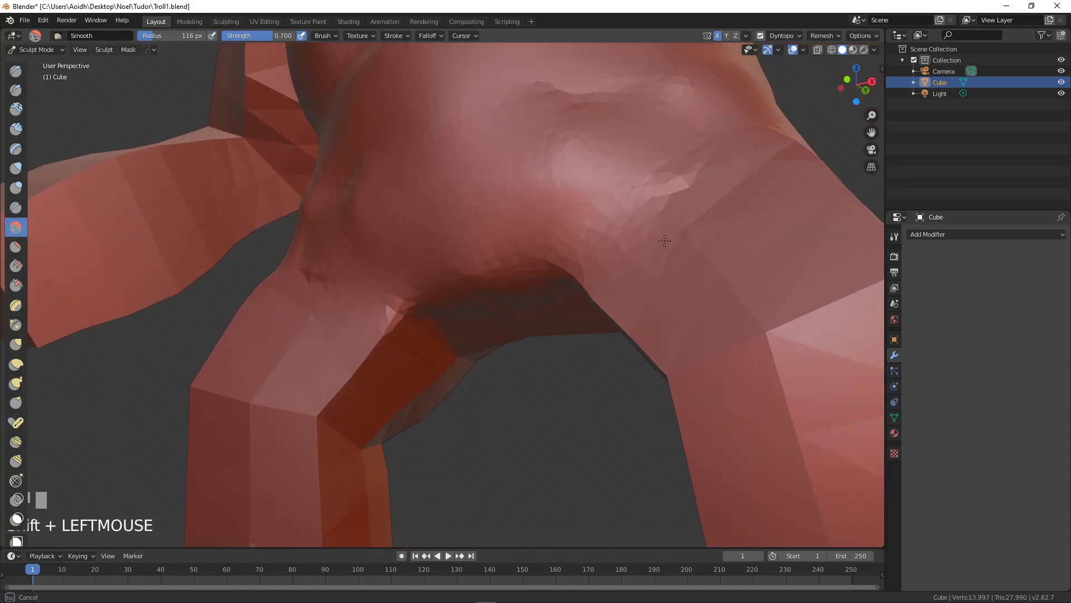
pyautogui.keyDown('shift'); pyautogui.moveTo(620, 241); pyautogui.dragTo(430, 283, button='middle'); pyautogui.keyUp('shift')
pyautogui.moveTo(335, 262)
pyautogui.mouseDown()
pyautogui.moveTo(550, 251)
pyautogui.moveTo(595, 278)
pyautogui.mouseUp()
pyautogui.moveTo(329, 321)
pyautogui.keyDown('shift'); pyautogui.mouseDown()
pyautogui.moveTo(535, 235)
pyautogui.moveTo(595, 320)
pyautogui.mouseUp(); pyautogui.keyUp('shift')
# Step: Add Clay Strips strokes to the outer hip at the top of the leg and blend them
pyautogui.moveTo(671, 297)
pyautogui.mouseDown(button='middle')
pyautogui.moveTo(519, 256)
pyautogui.moveTo(562, 239)
pyautogui.moveTo(481, 251)
pyautogui.mouseUp(button='middle')
pyautogui.moveTo(481, 251)
pyautogui.keyDown('shift'); pyautogui.mouseDown(button='middle')
pyautogui.moveTo(624, 293)
pyautogui.moveTo(637, 312)
pyautogui.mouseUp(button='middle'); pyautogui.keyUp('shift')
pyautogui.moveTo(380, 259)
pyautogui.mouseDown()
pyautogui.moveTo(472, 240)
pyautogui.moveTo(346, 250)
pyautogui.moveTo(297, 235)
pyautogui.mouseUp()
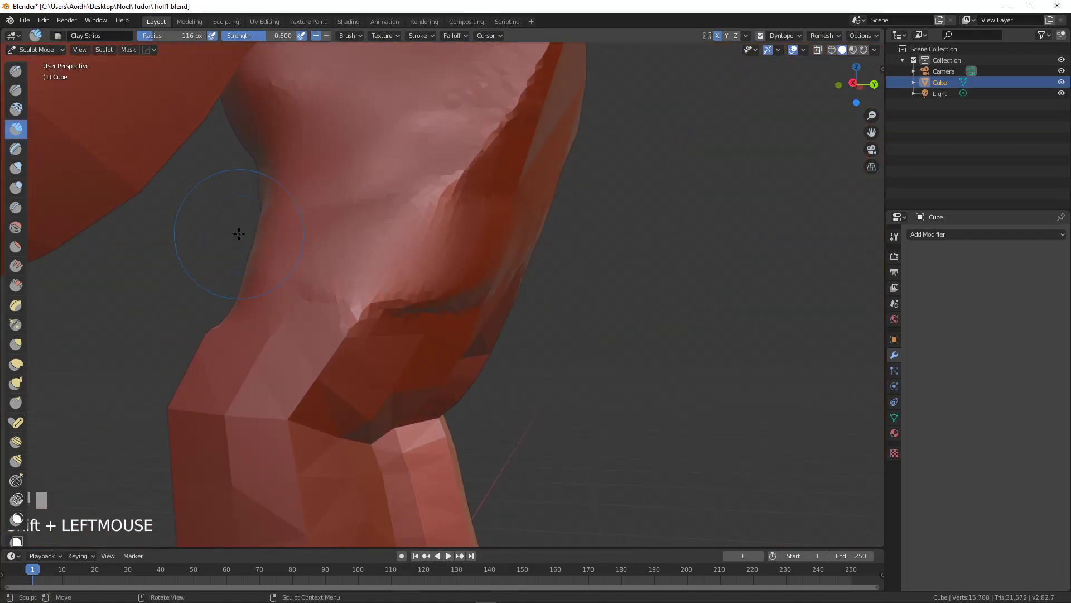
pyautogui.scroll(-5, 462, 232)
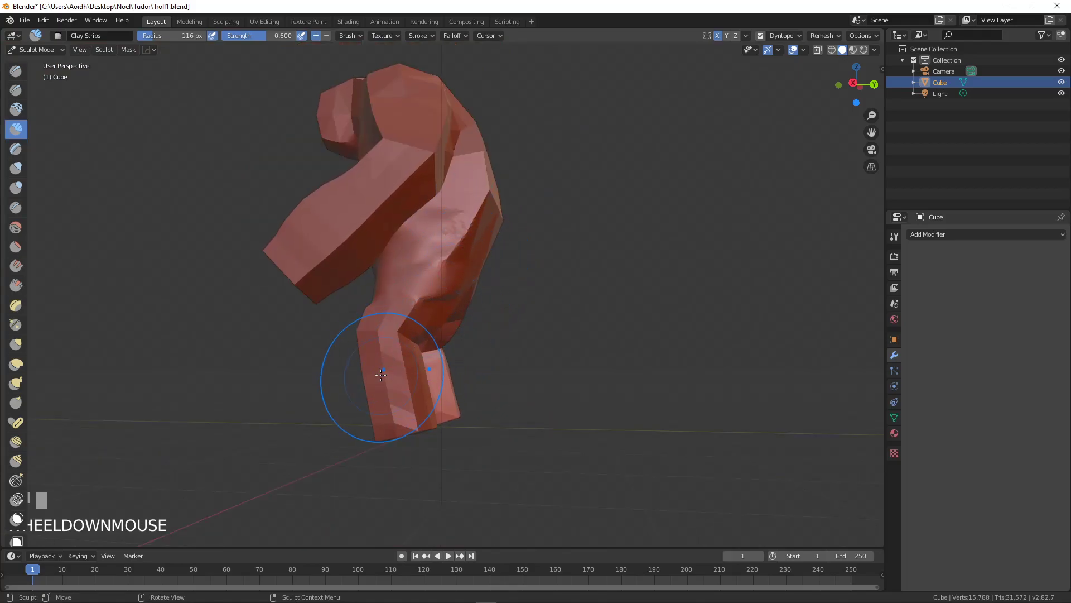
# Step: Build up the side of the torso beneath the arm with Clay Strips and smooth the strokes
pyautogui.scroll(6, 467, 251)
pyautogui.moveTo(454, 227); pyautogui.dragTo(229, 249, button='middle')
pyautogui.moveTo(290, 246)
pyautogui.mouseDown()
pyautogui.moveTo(363, 251)
pyautogui.moveTo(390, 271)
pyautogui.mouseUp()
pyautogui.keyDown('shift'); pyautogui.moveTo(358, 240); pyautogui.dragTo(290, 296); pyautogui.keyUp('shift')
pyautogui.moveTo(347, 301)
pyautogui.keyDown('shift'); pyautogui.mouseDown(button='middle')
pyautogui.moveTo(424, 319)
pyautogui.moveTo(346, 402)
pyautogui.mouseUp(button='middle'); pyautogui.keyUp('shift')
pyautogui.scroll(1, 401, 318)
pyautogui.moveTo(329, 282); pyautogui.dragTo(516, 283)
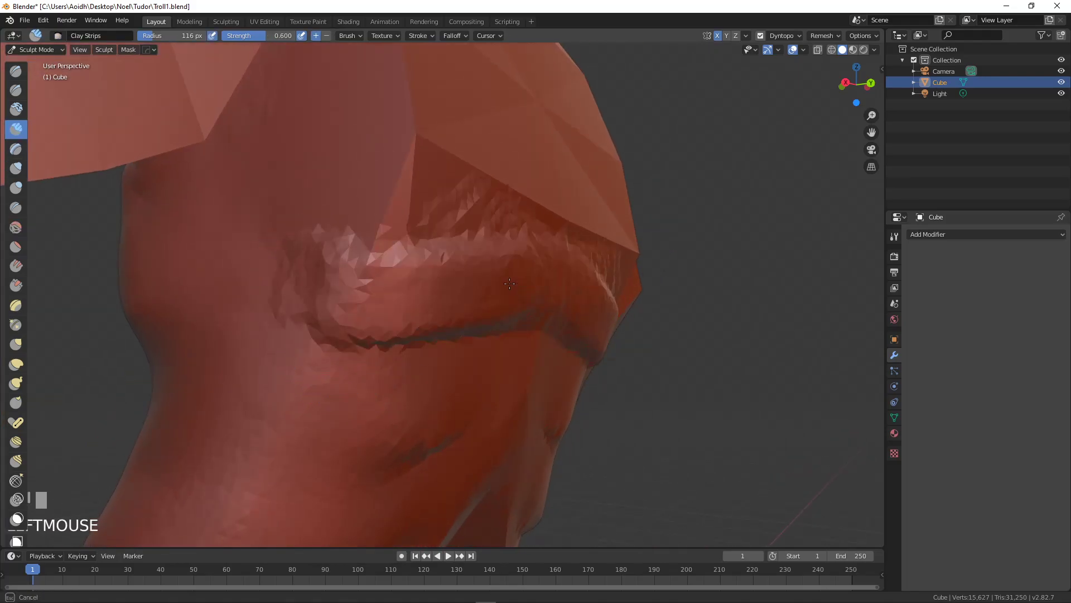
pyautogui.moveTo(424, 262)
pyautogui.keyDown('shift'); pyautogui.mouseDown()
pyautogui.moveTo(346, 302)
pyautogui.moveTo(535, 234)
pyautogui.moveTo(402, 234)
pyautogui.mouseUp(); pyautogui.keyUp('shift')
# Step: Add Clay Strips strokes across the flank and the middle of the back and smooth them
pyautogui.moveTo(424, 268)
pyautogui.mouseDown(button='middle')
pyautogui.moveTo(389, 282)
pyautogui.moveTo(443, 270)
pyautogui.mouseUp(button='middle')
pyautogui.moveTo(619, 245); pyautogui.dragTo(252, 265)
pyautogui.moveTo(171, 276)
pyautogui.mouseDown()
pyautogui.moveTo(251, 257)
pyautogui.moveTo(502, 279)
pyautogui.moveTo(432, 315)
pyautogui.moveTo(241, 321)
pyautogui.mouseUp()
pyautogui.keyDown('shift'); pyautogui.moveTo(284, 316); pyautogui.dragTo(316, 414, button='middle'); pyautogui.keyUp('shift')
pyautogui.moveTo(338, 278)
pyautogui.mouseDown()
pyautogui.moveTo(323, 272)
pyautogui.moveTo(365, 268)
pyautogui.mouseUp()
pyautogui.moveTo(449, 292); pyautogui.dragTo(339, 301)
pyautogui.moveTo(441, 316)
pyautogui.keyDown('shift'); pyautogui.mouseDown()
pyautogui.moveTo(343, 329)
pyautogui.moveTo(385, 282)
pyautogui.moveTo(473, 326)
pyautogui.mouseUp(); pyautogui.keyUp('shift')
# Step: Build up the upper back near the shoulder blade with Clay Strips and smooth it
pyautogui.keyDown('shift'); pyautogui.moveTo(319, 226); pyautogui.dragTo(330, 313, button='middle'); pyautogui.keyUp('shift')
pyautogui.moveTo(352, 262)
pyautogui.mouseDown()
pyautogui.moveTo(365, 299)
pyautogui.moveTo(349, 329)
pyautogui.mouseUp()
pyautogui.moveTo(315, 259)
pyautogui.keyDown('shift'); pyautogui.mouseDown()
pyautogui.moveTo(432, 299)
pyautogui.moveTo(475, 293)
pyautogui.mouseUp(); pyautogui.keyUp('shift')
pyautogui.keyDown('shift'); pyautogui.moveTo(447, 329); pyautogui.dragTo(397, 352); pyautogui.keyUp('shift')
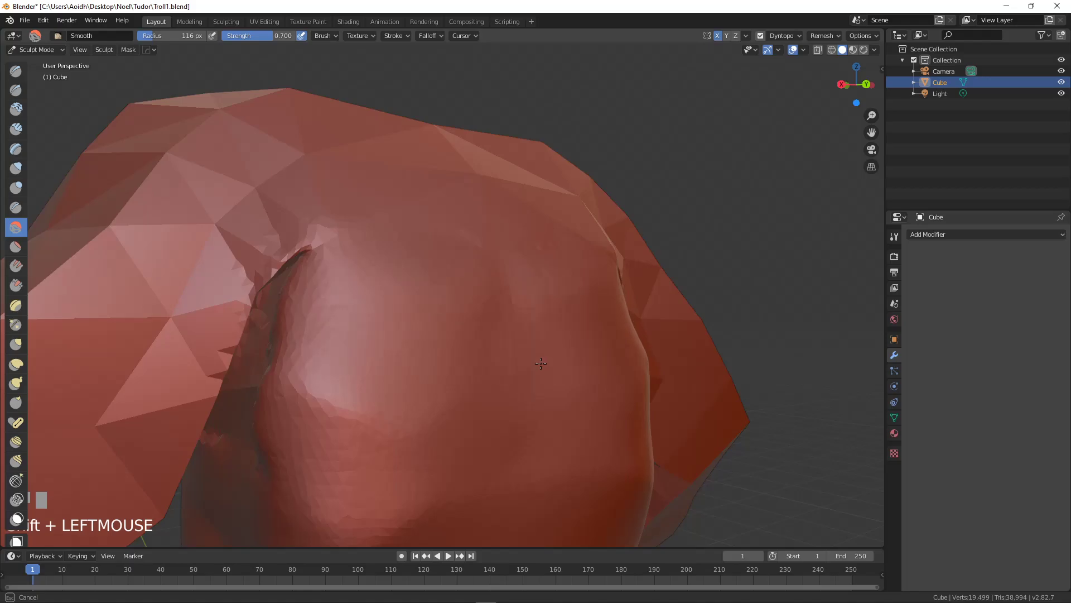
# Step: Cover the back of the upper arm with Clay Strips muscle volume and smooth it
pyautogui.moveTo(490, 378); pyautogui.dragTo(510, 363, button='middle')
pyautogui.keyDown('shift'); pyautogui.moveTo(511, 362); pyautogui.dragTo(447, 257, button='middle'); pyautogui.keyUp('shift')
pyautogui.keyDown('shift'); pyautogui.moveTo(446, 257); pyautogui.dragTo(532, 291, button='middle'); pyautogui.keyUp('shift')
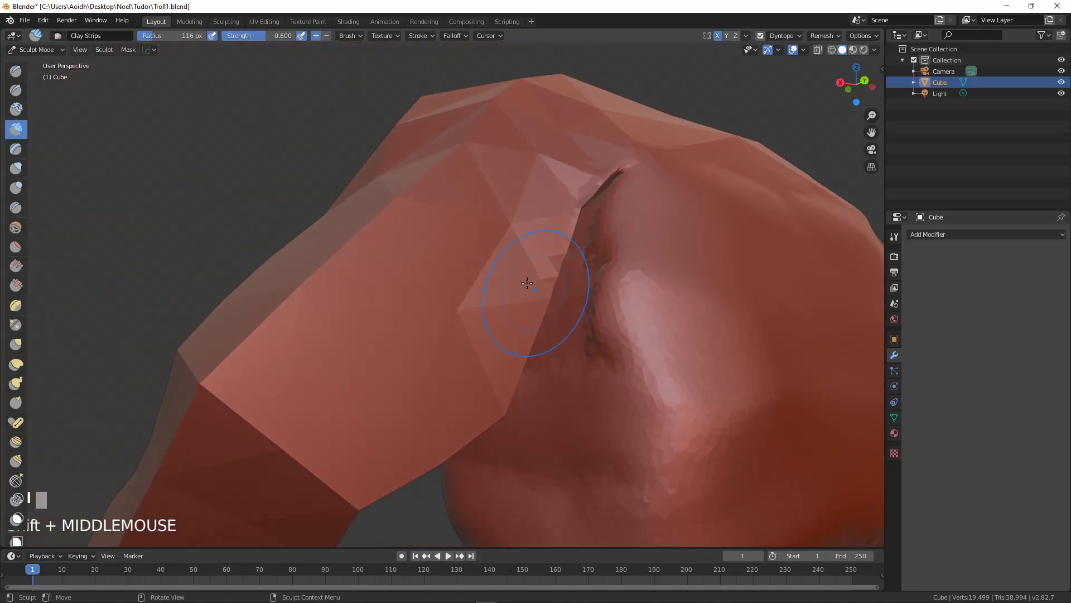
pyautogui.moveTo(529, 196)
pyautogui.mouseDown()
pyautogui.moveTo(349, 313)
pyautogui.moveTo(357, 357)
pyautogui.moveTo(441, 334)
pyautogui.moveTo(318, 237)
pyautogui.moveTo(419, 203)
pyautogui.mouseUp()
pyautogui.moveTo(418, 203)
pyautogui.mouseDown(button='middle')
pyautogui.moveTo(443, 299)
pyautogui.moveTo(442, 155)
pyautogui.mouseUp(button='middle')
pyautogui.moveTo(442, 156)
pyautogui.mouseDown()
pyautogui.moveTo(398, 244)
pyautogui.moveTo(285, 402)
pyautogui.moveTo(391, 263)
pyautogui.mouseUp()
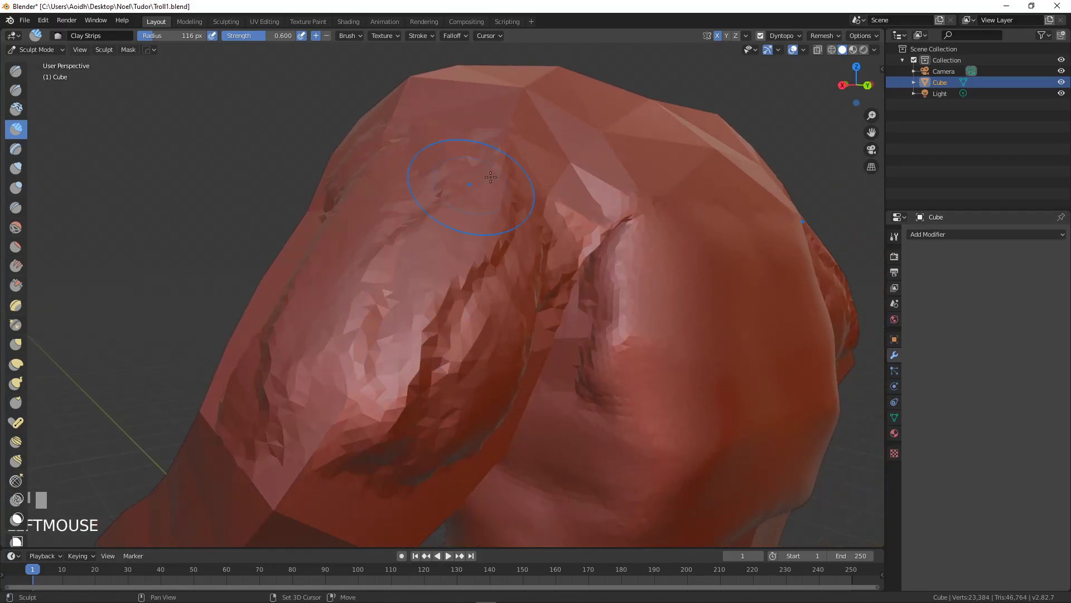
pyautogui.keyDown('shift'); pyautogui.moveTo(454, 290); pyautogui.dragTo(448, 326); pyautogui.keyUp('shift')
pyautogui.keyDown('shift'); pyautogui.moveTo(418, 258); pyautogui.dragTo(315, 346); pyautogui.keyUp('shift')
# Step: Add Clay Strips to the rear of the shoulder above the armpit and blend them
pyautogui.moveTo(316, 347); pyautogui.dragTo(433, 311, button='middle')
pyautogui.moveTo(551, 184)
pyautogui.mouseDown()
pyautogui.moveTo(564, 229)
pyautogui.moveTo(546, 221)
pyautogui.mouseUp()
pyautogui.moveTo(558, 218)
pyautogui.keyDown('shift'); pyautogui.mouseDown()
pyautogui.moveTo(686, 352)
pyautogui.moveTo(666, 212)
pyautogui.mouseUp(); pyautogui.keyUp('shift')
# Step: Sculpt the front of the shoulder and upper arm with Clay Strips and blend it into the chest
pyautogui.moveTo(658, 255); pyautogui.dragTo(747, 234, button='middle')
pyautogui.keyDown('shift'); pyautogui.moveTo(647, 282); pyautogui.dragTo(622, 220, button='middle'); pyautogui.keyUp('shift')
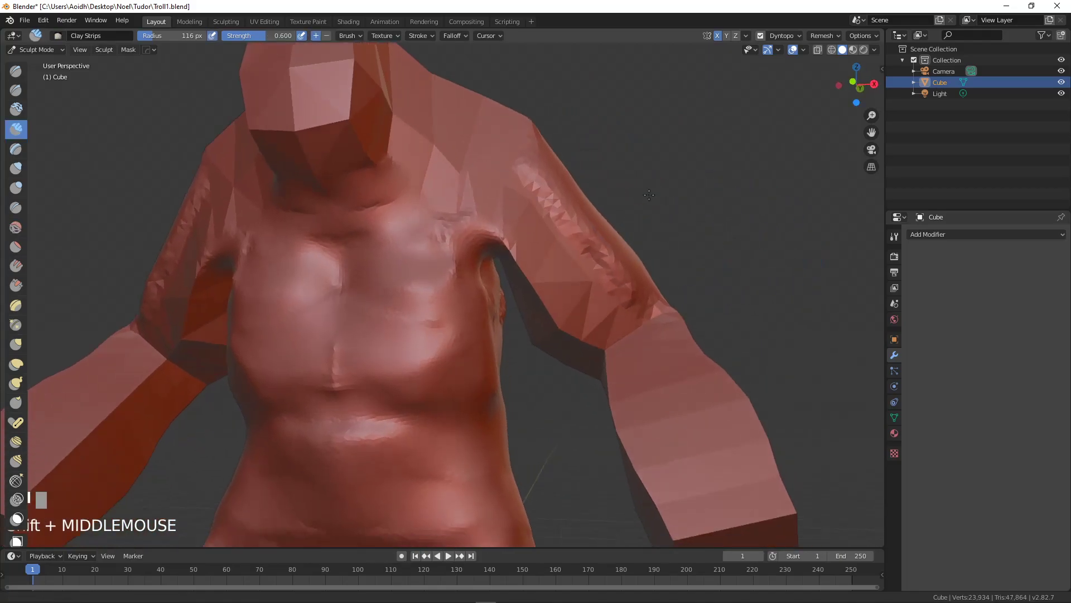
pyautogui.scroll(2, 621, 220)
pyautogui.moveTo(532, 149)
pyautogui.mouseDown()
pyautogui.moveTo(614, 269)
pyautogui.moveTo(618, 255)
pyautogui.mouseUp()
pyautogui.moveTo(635, 191); pyautogui.dragTo(535, 179, button='middle')
pyautogui.scroll(3, 513, 179)
pyautogui.moveTo(514, 179)
pyautogui.mouseDown()
pyautogui.moveTo(543, 277)
pyautogui.moveTo(507, 234)
pyautogui.moveTo(561, 279)
pyautogui.moveTo(630, 269)
pyautogui.mouseUp()
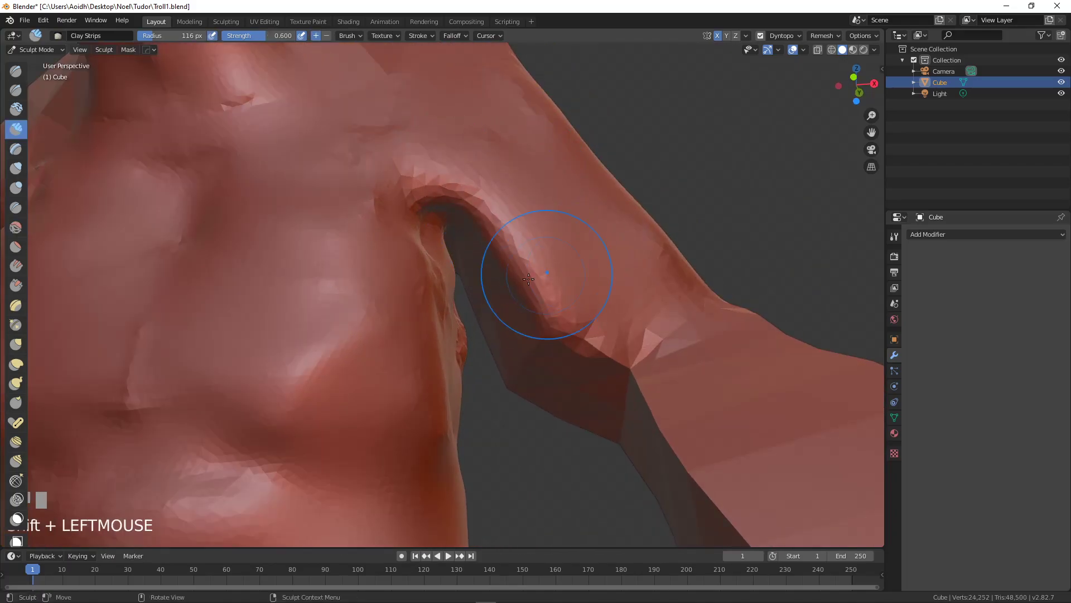
# Step: Build up the underside of the upper arm from armpit to elbow with Clay Strips and smooth it
pyautogui.moveTo(539, 276); pyautogui.dragTo(552, 259, button='middle')
pyautogui.moveTo(471, 270)
pyautogui.mouseDown()
pyautogui.moveTo(486, 301)
pyautogui.moveTo(469, 245)
pyautogui.moveTo(550, 363)
pyautogui.mouseUp()
pyautogui.moveTo(550, 363); pyautogui.dragTo(544, 318, button='middle')
pyautogui.keyDown('shift'); pyautogui.moveTo(510, 318); pyautogui.dragTo(552, 339); pyautogui.keyUp('shift')
# Step: Paint a mask at strength 1.000 over the side of the chest, the front of the armpit and the upper arm
pyautogui.moveTo(552, 339); pyautogui.dragTo(578, 251, button='middle')
pyautogui.moveTo(578, 251)
pyautogui.keyDown('shift'); pyautogui.mouseDown(button='middle')
pyautogui.moveTo(584, 290)
pyautogui.moveTo(605, 262)
pyautogui.moveTo(614, 279)
pyautogui.moveTo(626, 244)
pyautogui.mouseUp(button='middle'); pyautogui.keyUp('shift')
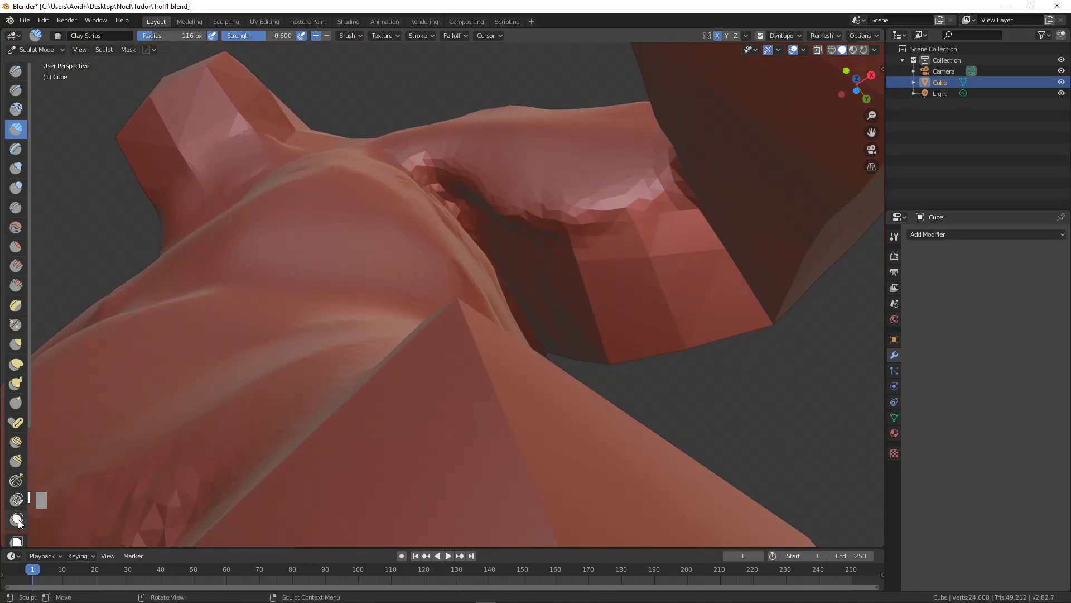
pyautogui.moveTo(451, 305); pyautogui.dragTo(454, 307, button='middle')
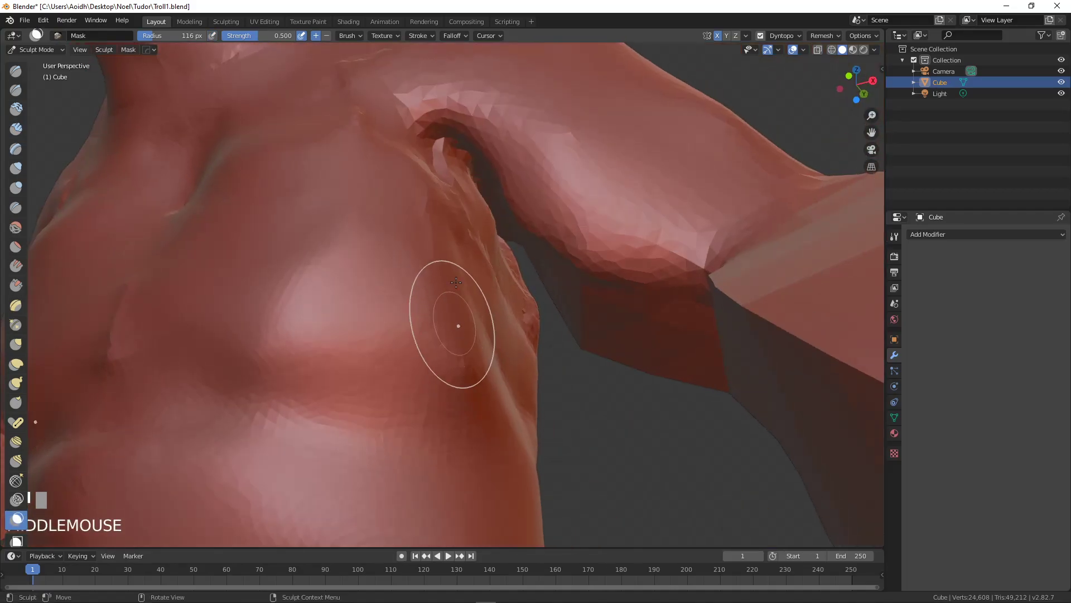
pyautogui.moveTo(403, 135)
pyautogui.mouseDown()
pyautogui.moveTo(485, 78)
pyautogui.moveTo(390, 83)
pyautogui.moveTo(603, 112)
pyautogui.moveTo(379, 65)
pyautogui.moveTo(351, 165)
pyautogui.moveTo(260, 235)
pyautogui.moveTo(235, 234)
pyautogui.moveTo(401, 324)
pyautogui.moveTo(441, 262)
pyautogui.moveTo(427, 202)
pyautogui.mouseUp()
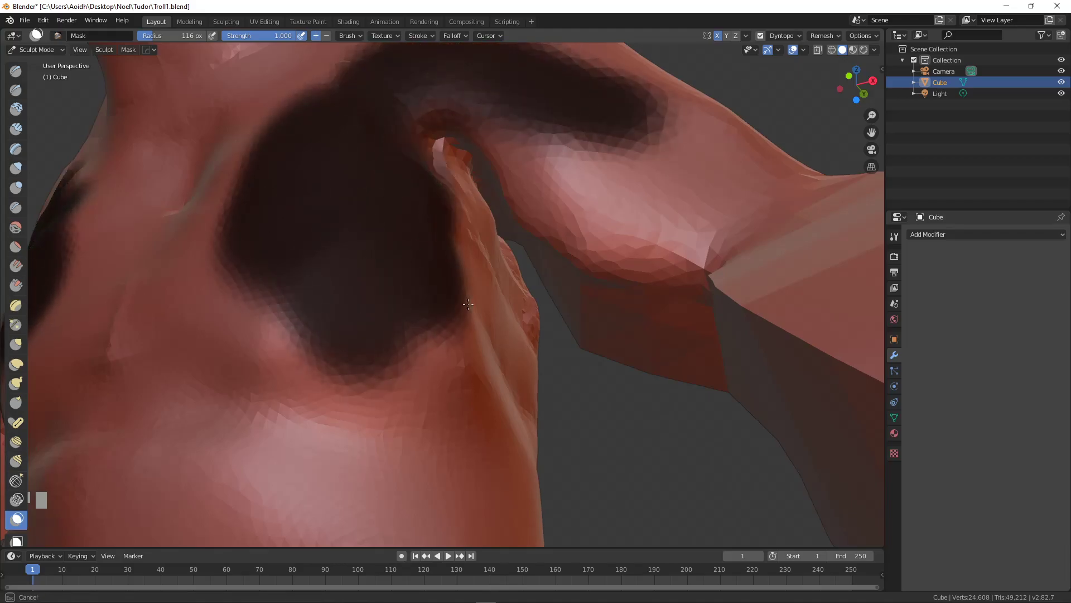
pyautogui.moveTo(452, 296); pyautogui.dragTo(407, 308)
pyautogui.moveTo(369, 224)
pyautogui.mouseDown()
pyautogui.moveTo(480, 120)
pyautogui.moveTo(611, 144)
pyautogui.mouseUp()
pyautogui.moveTo(611, 143)
pyautogui.mouseDown(button='middle')
pyautogui.moveTo(619, 198)
pyautogui.moveTo(586, 167)
pyautogui.mouseUp(button='middle')
pyautogui.moveTo(586, 167)
pyautogui.mouseDown()
pyautogui.moveTo(617, 223)
pyautogui.moveTo(561, 265)
pyautogui.mouseUp()
# Step: Build up the unmasked armpit and inner upper arm with Clay Strips, smoothing the rough strokes
pyautogui.moveTo(627, 193)
pyautogui.mouseDown(button='middle')
pyautogui.moveTo(485, 241)
pyautogui.moveTo(526, 215)
pyautogui.mouseUp(button='middle')
pyautogui.scroll(3, 552, 227)
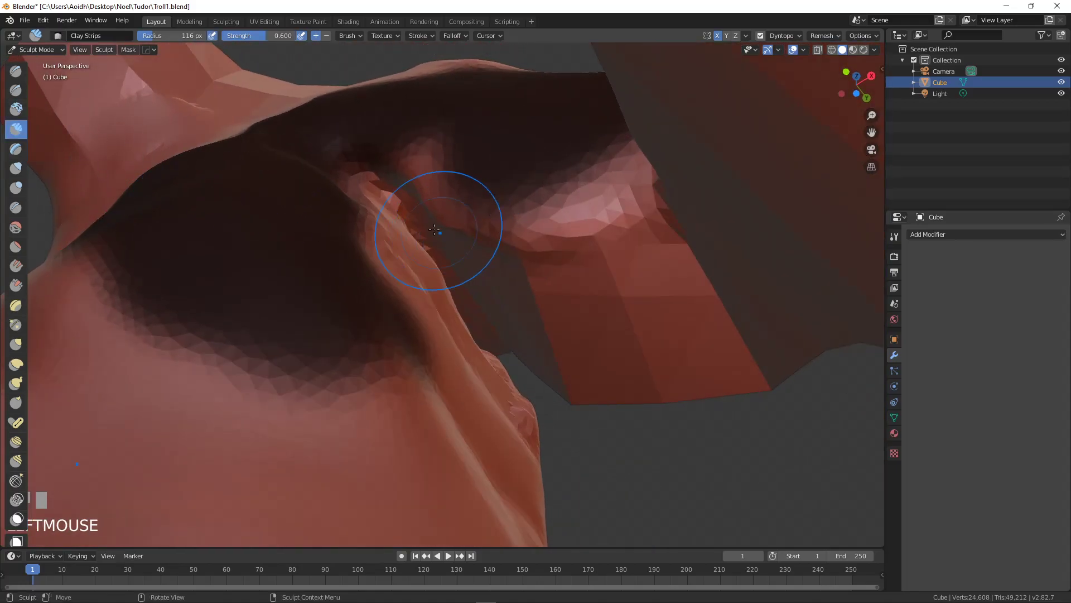
pyautogui.moveTo(533, 256)
pyautogui.keyDown('shift'); pyautogui.mouseDown()
pyautogui.moveTo(415, 223)
pyautogui.moveTo(407, 211)
pyautogui.mouseUp(); pyautogui.keyUp('shift')
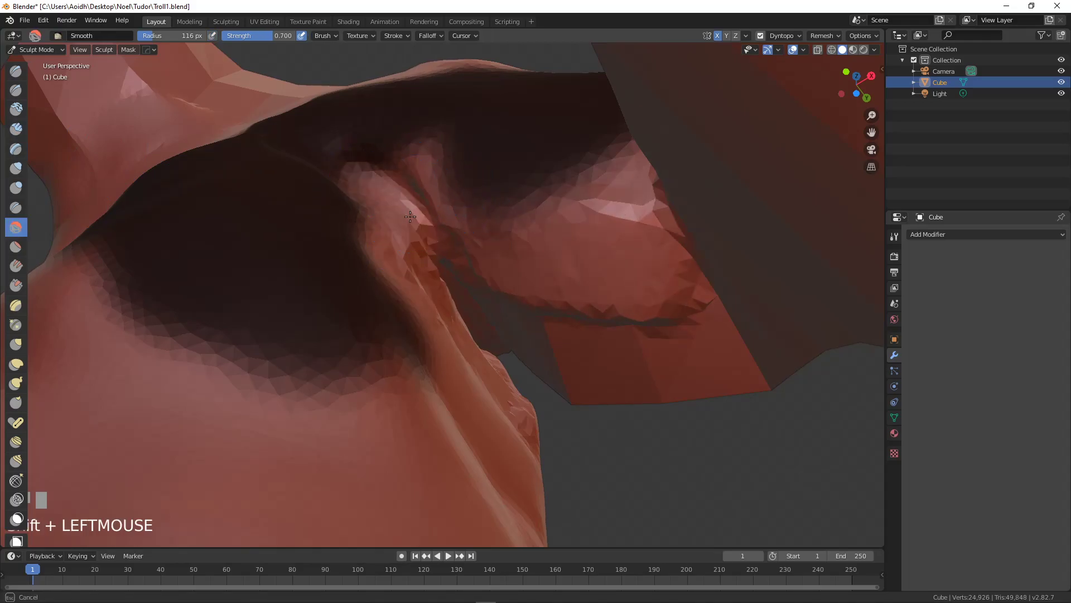
pyautogui.moveTo(462, 287); pyautogui.dragTo(446, 297, button='middle')
pyautogui.moveTo(446, 297)
pyautogui.mouseDown()
pyautogui.moveTo(527, 386)
pyautogui.moveTo(406, 333)
pyautogui.mouseUp()
pyautogui.moveTo(449, 332)
pyautogui.mouseDown(button='middle')
pyautogui.moveTo(526, 301)
pyautogui.moveTo(411, 315)
pyautogui.moveTo(393, 357)
pyautogui.mouseUp(button='middle')
# Step: Fill the hollow between the inner arm and the ribs with Clay Strips and smooth it
pyautogui.moveTo(413, 182)
pyautogui.mouseDown()
pyautogui.moveTo(234, 190)
pyautogui.moveTo(277, 200)
pyautogui.moveTo(262, 192)
pyautogui.mouseUp()
pyautogui.moveTo(340, 240)
pyautogui.keyDown('shift'); pyautogui.mouseDown()
pyautogui.moveTo(157, 285)
pyautogui.moveTo(168, 246)
pyautogui.moveTo(363, 163)
pyautogui.moveTo(360, 268)
pyautogui.mouseUp(); pyautogui.keyUp('shift')
pyautogui.moveTo(360, 268); pyautogui.dragTo(335, 179, button='middle')
pyautogui.moveTo(334, 196)
pyautogui.mouseDown()
pyautogui.moveTo(226, 234)
pyautogui.moveTo(370, 193)
pyautogui.mouseUp()
pyautogui.keyDown('shift'); pyautogui.moveTo(240, 245); pyautogui.dragTo(318, 179); pyautogui.keyUp('shift')
pyautogui.moveTo(334, 168); pyautogui.dragTo(400, 93, button='middle')
pyautogui.moveTo(399, 92)
pyautogui.keyDown('shift'); pyautogui.mouseDown()
pyautogui.moveTo(371, 144)
pyautogui.moveTo(361, 205)
pyautogui.mouseUp(); pyautogui.keyUp('shift')
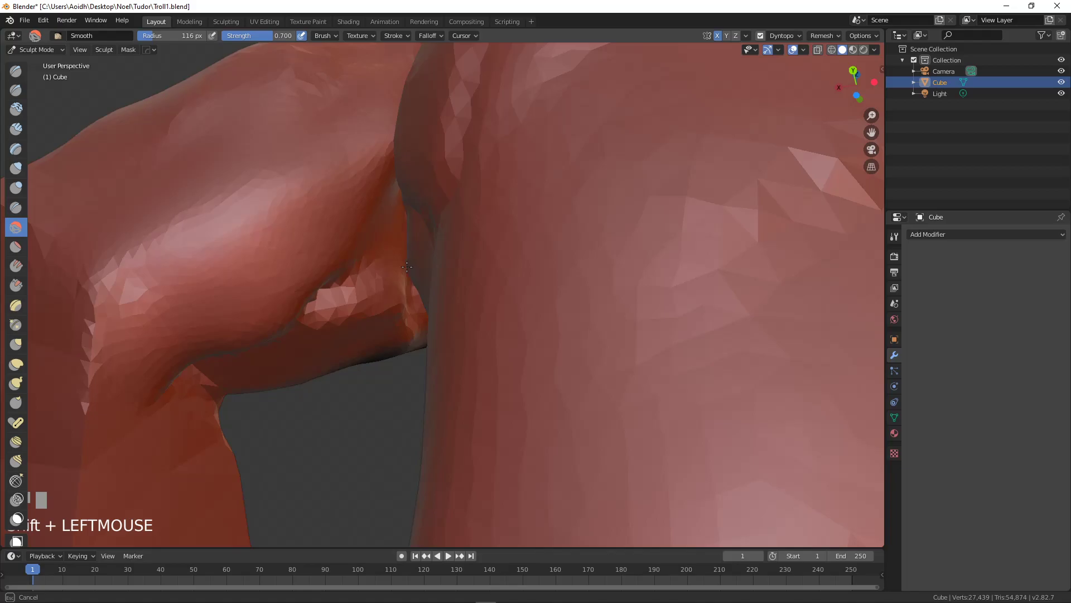
# Step: Smooth the rear armpit crease where the upper arm meets the back
pyautogui.moveTo(351, 277); pyautogui.dragTo(389, 297, button='middle')
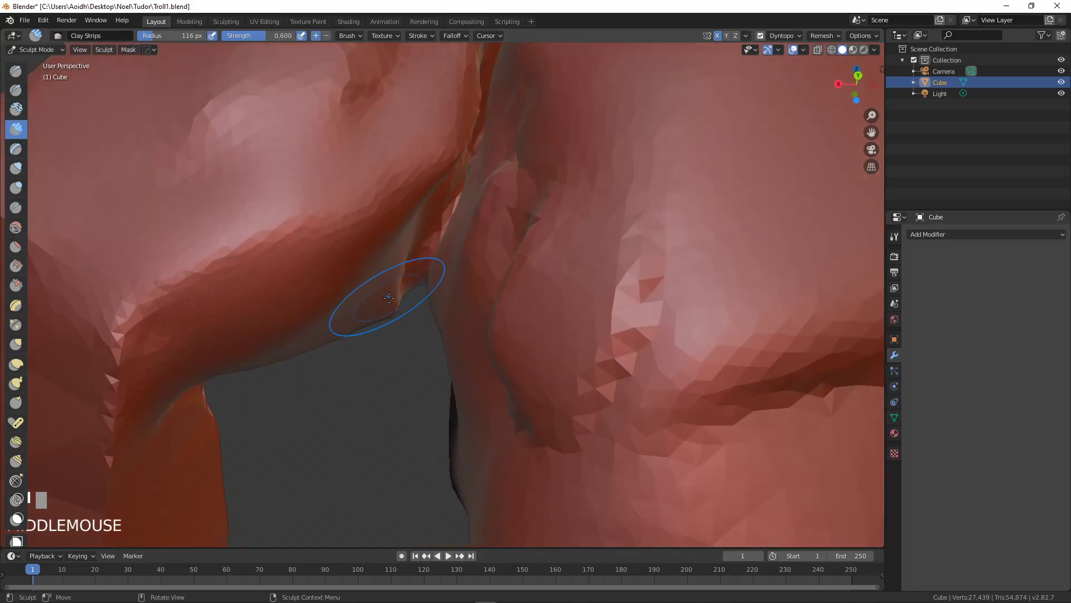
pyautogui.keyDown('shift'); pyautogui.moveTo(481, 139); pyautogui.dragTo(440, 209); pyautogui.keyUp('shift')
pyautogui.keyDown('shift'); pyautogui.moveTo(479, 45); pyautogui.dragTo(459, 169); pyautogui.keyUp('shift')
pyautogui.moveTo(467, 162)
pyautogui.mouseDown(button='middle')
pyautogui.moveTo(394, 184)
pyautogui.moveTo(485, 153)
pyautogui.mouseUp(button='middle')
pyautogui.keyDown('shift'); pyautogui.moveTo(483, 146); pyautogui.dragTo(395, 257); pyautogui.keyUp('shift')
pyautogui.moveTo(395, 257); pyautogui.dragTo(469, 198, button='middle')
pyautogui.scroll(-3, 353, 263)
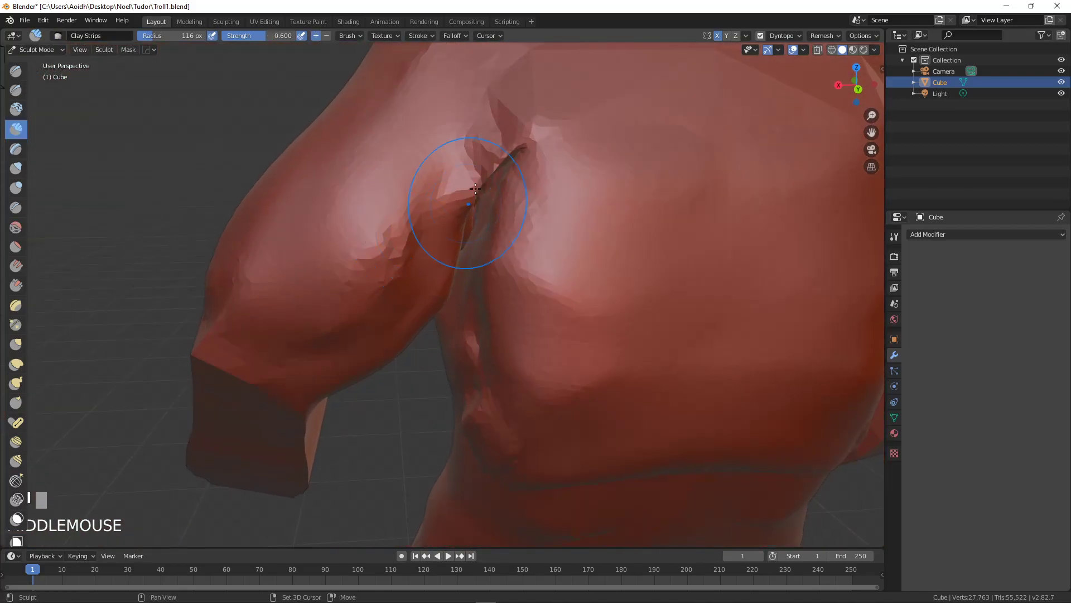
pyautogui.keyDown('shift'); pyautogui.moveTo(469, 199); pyautogui.dragTo(453, 187); pyautogui.keyUp('shift')
pyautogui.moveTo(468, 193)
pyautogui.mouseDown(button='middle')
pyautogui.moveTo(582, 247)
pyautogui.moveTo(526, 189)
pyautogui.mouseUp(button='middle')
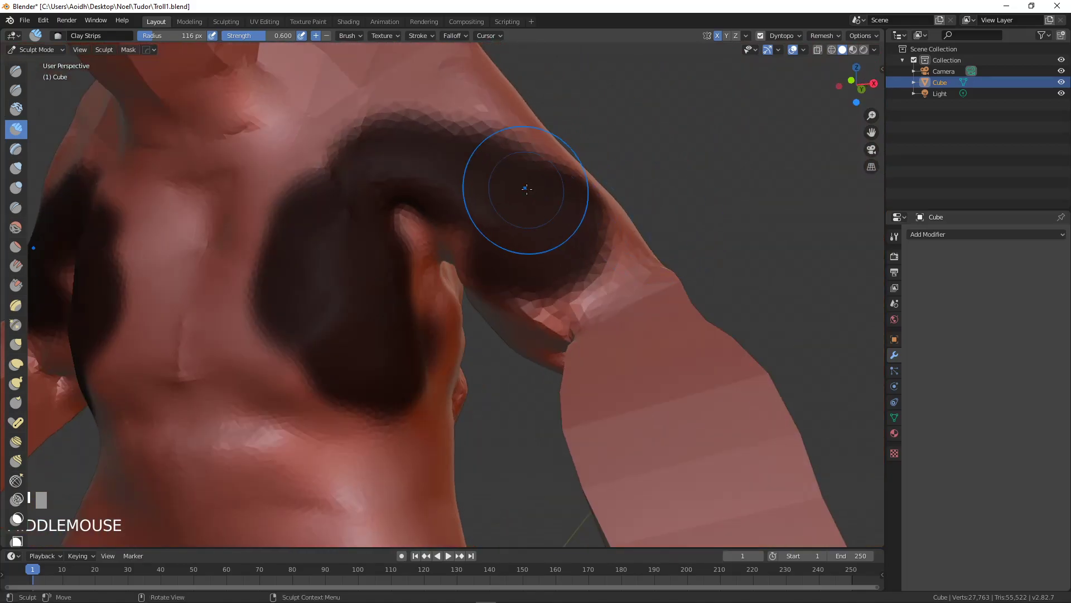
# Step: Erase the mask from the chest, armpit and upper arm with the Mask brush
pyautogui.scroll(-4, 21, 530)
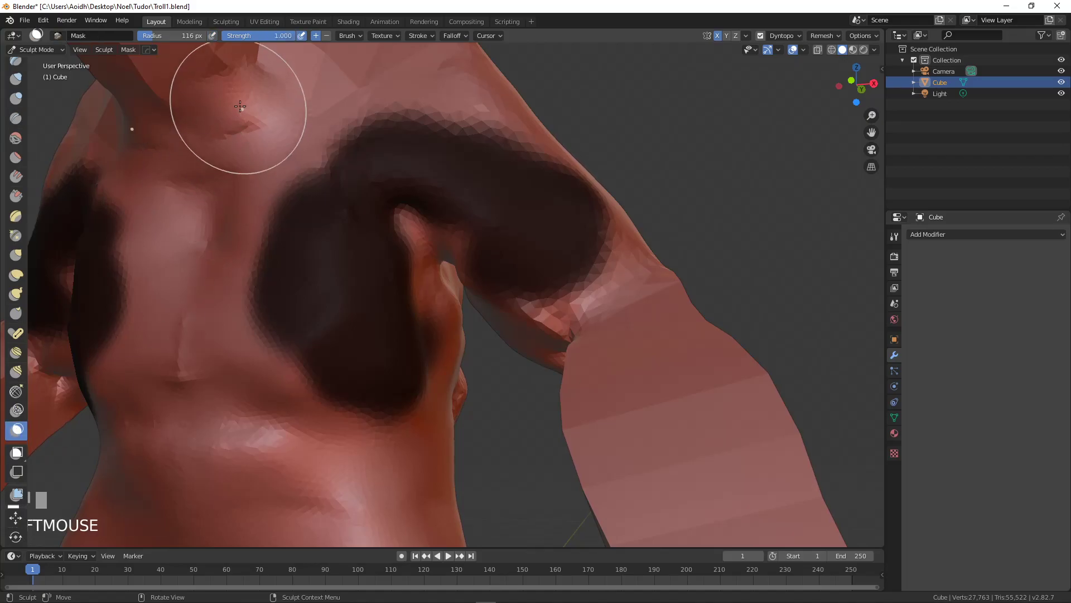
pyautogui.moveTo(352, 249)
pyautogui.keyDown('ctrl'); pyautogui.mouseDown()
pyautogui.moveTo(363, 190)
pyautogui.moveTo(446, 167)
pyautogui.moveTo(513, 246)
pyautogui.moveTo(494, 170)
pyautogui.moveTo(318, 279)
pyautogui.moveTo(375, 371)
pyautogui.mouseUp(); pyautogui.keyUp('ctrl')
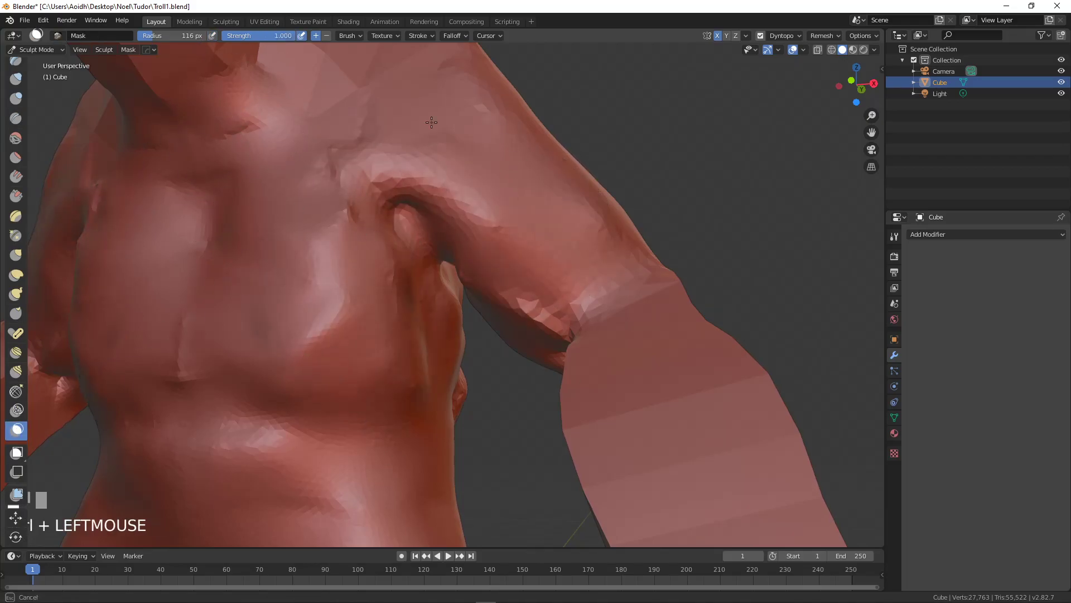
pyautogui.moveTo(453, 272); pyautogui.dragTo(447, 269, button='middle')
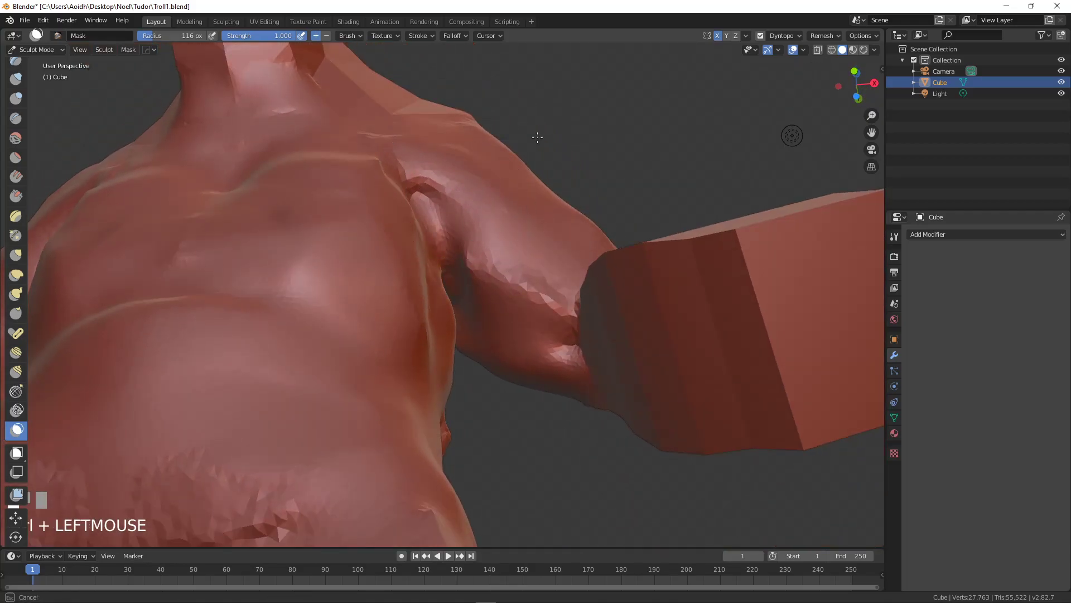
pyautogui.moveTo(416, 168); pyautogui.dragTo(374, 244, button='middle')
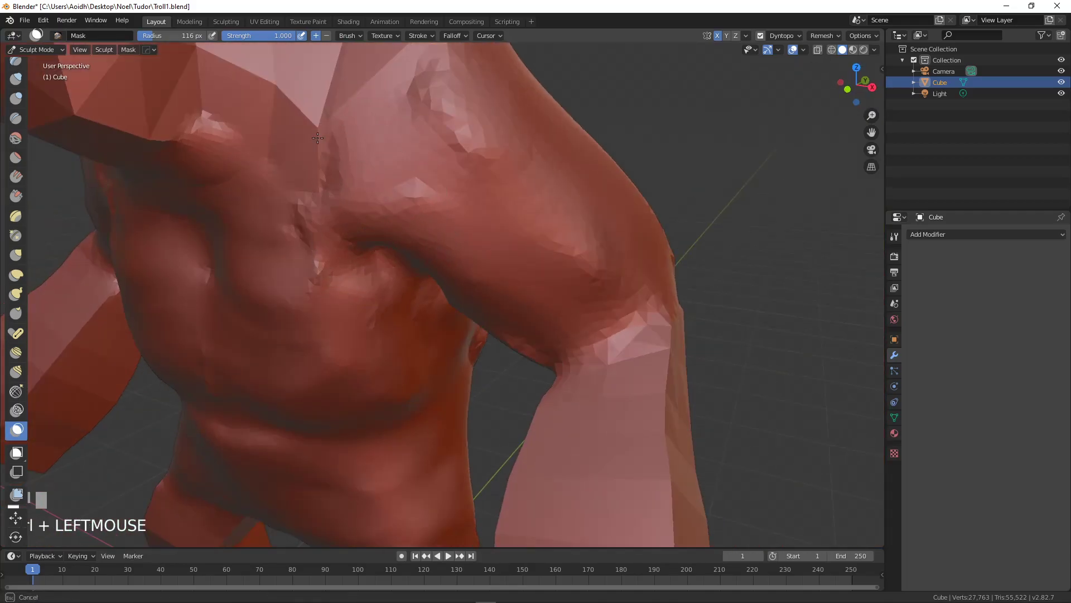
pyautogui.keyDown('shift'); pyautogui.moveTo(445, 168); pyautogui.dragTo(481, 252, button='middle'); pyautogui.keyUp('shift')
pyautogui.keyDown('shift'); pyautogui.moveTo(481, 252); pyautogui.dragTo(457, 158, button='middle'); pyautogui.keyUp('shift')
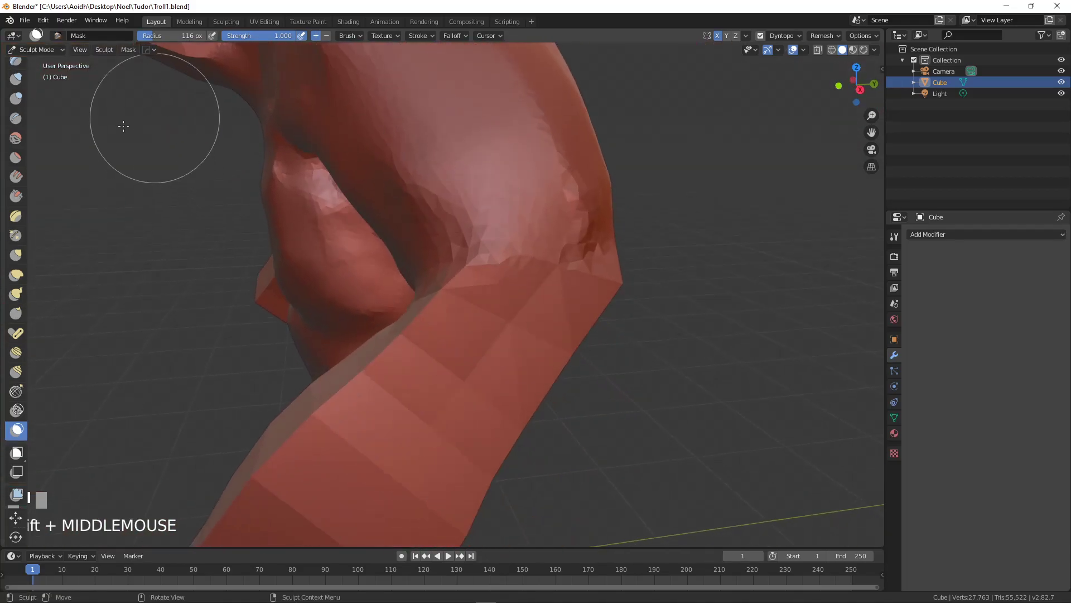
# Step: Return to Clay Strips, then sculpt and smooth the elbow into the start of the forearm
pyautogui.scroll(4, 21, 151)
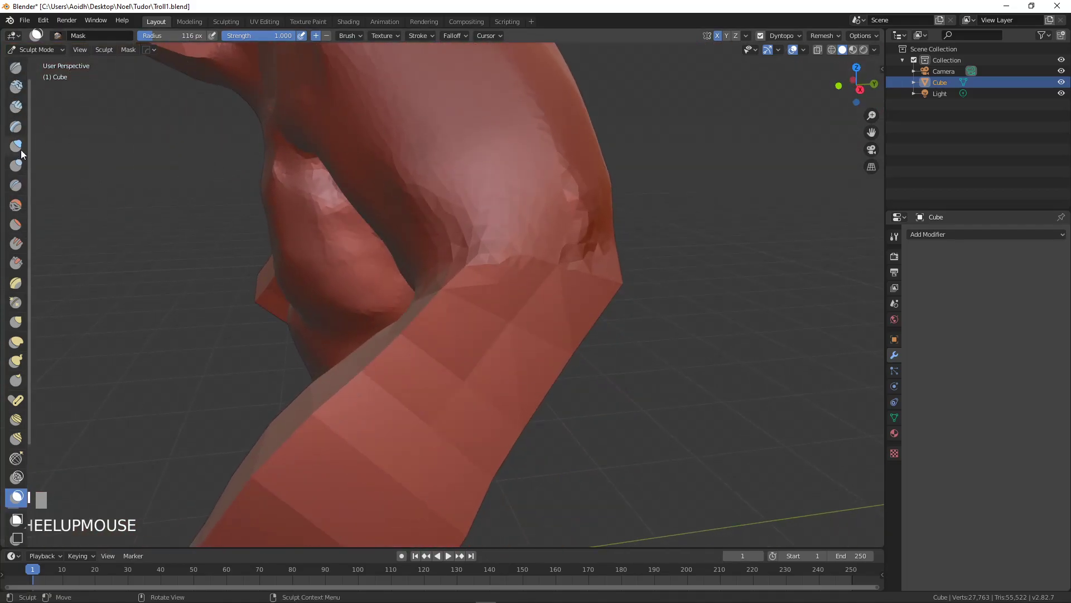
pyautogui.moveTo(625, 241)
pyautogui.keyDown('shift'); pyautogui.mouseDown()
pyautogui.moveTo(586, 216)
pyautogui.moveTo(536, 257)
pyautogui.moveTo(554, 313)
pyautogui.moveTo(562, 263)
pyautogui.mouseUp(); pyautogui.keyUp('shift')
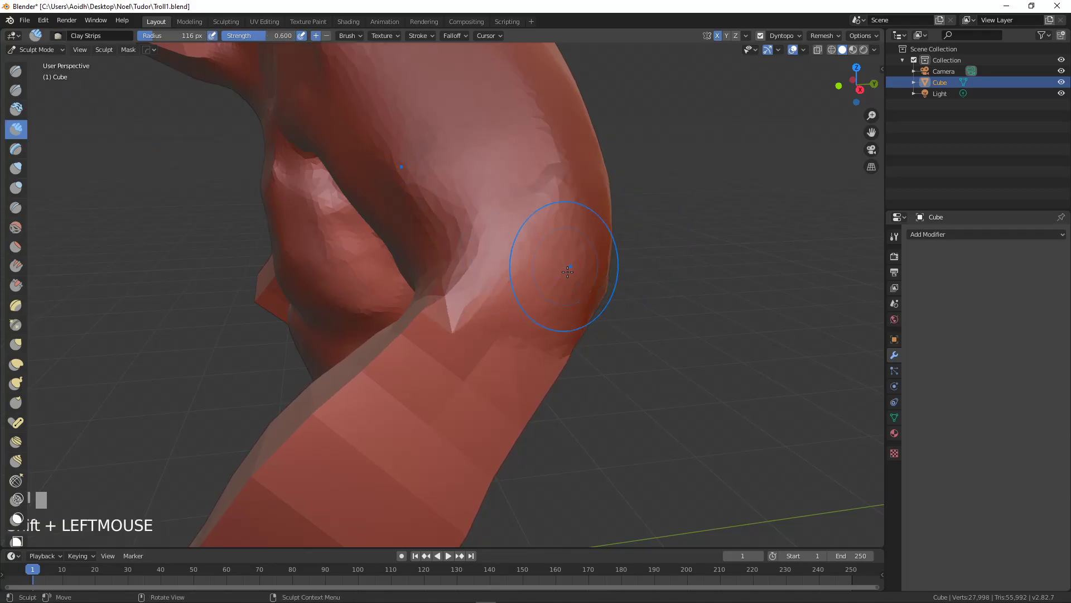
pyautogui.moveTo(562, 263); pyautogui.dragTo(448, 274, button='middle')
pyautogui.moveTo(263, 263)
pyautogui.mouseDown()
pyautogui.moveTo(290, 295)
pyautogui.moveTo(341, 251)
pyautogui.moveTo(301, 229)
pyautogui.mouseUp()
pyautogui.moveTo(312, 207)
pyautogui.keyDown('shift'); pyautogui.mouseDown()
pyautogui.moveTo(296, 235)
pyautogui.moveTo(372, 279)
pyautogui.mouseUp(); pyautogui.keyUp('shift')
# Step: Add Clay Strips volume to the upper forearm just below the elbow and smooth it
pyautogui.moveTo(377, 285); pyautogui.dragTo(333, 256, button='middle')
pyautogui.moveTo(259, 254); pyautogui.dragTo(298, 245)
pyautogui.moveTo(295, 223)
pyautogui.keyDown('shift'); pyautogui.mouseDown()
pyautogui.moveTo(301, 201)
pyautogui.moveTo(363, 249)
pyautogui.mouseUp(); pyautogui.keyUp('shift')
pyautogui.moveTo(385, 251)
pyautogui.mouseDown(button='middle')
pyautogui.moveTo(341, 260)
pyautogui.moveTo(357, 224)
pyautogui.mouseUp(button='middle')
pyautogui.moveTo(352, 187)
pyautogui.mouseDown()
pyautogui.moveTo(371, 153)
pyautogui.moveTo(385, 218)
pyautogui.mouseUp()
# Step: Smooth the middle of the forearm and extend the Clay Strips volume further down it
pyautogui.moveTo(353, 306); pyautogui.dragTo(444, 201, button='middle')
pyautogui.moveTo(259, 248)
pyautogui.keyDown('shift'); pyautogui.mouseDown()
pyautogui.moveTo(335, 200)
pyautogui.moveTo(311, 167)
pyautogui.moveTo(311, 263)
pyautogui.moveTo(368, 147)
pyautogui.mouseUp(); pyautogui.keyUp('shift')
pyautogui.moveTo(340, 251); pyautogui.dragTo(430, 259, button='middle')
pyautogui.moveTo(357, 301)
pyautogui.mouseDown()
pyautogui.moveTo(458, 218)
pyautogui.moveTo(402, 262)
pyautogui.mouseUp()
pyautogui.moveTo(468, 240)
pyautogui.keyDown('shift'); pyautogui.mouseDown()
pyautogui.moveTo(435, 194)
pyautogui.moveTo(412, 219)
pyautogui.mouseUp(); pyautogui.keyUp('shift')
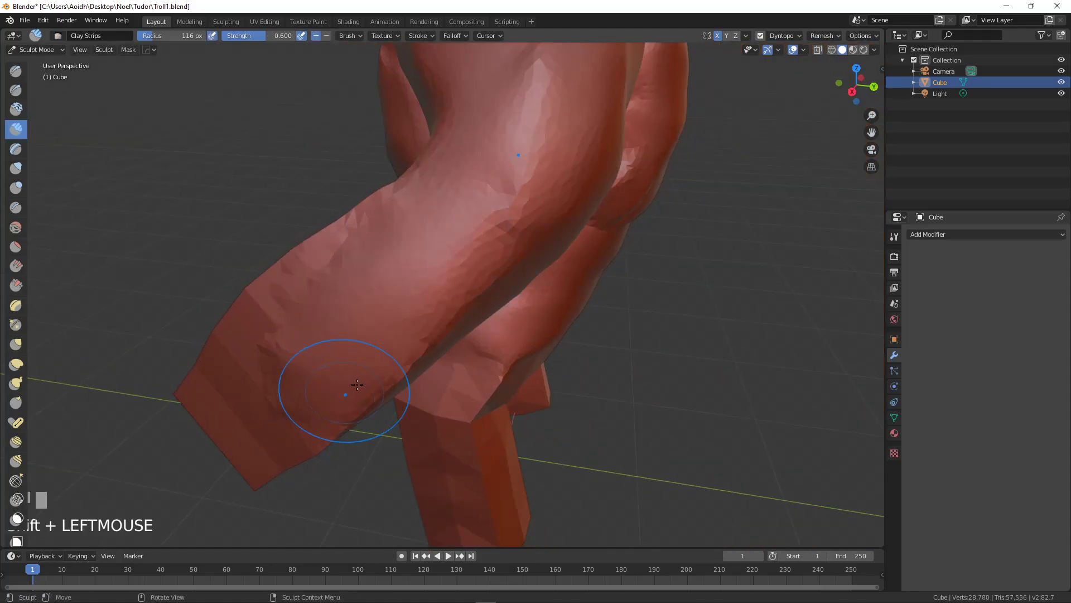
# Step: Build up the faceted sides of the forearm down to its blunt end with Clay Strips
pyautogui.moveTo(335, 395); pyautogui.dragTo(462, 386, button='middle')
pyautogui.moveTo(572, 226)
pyautogui.mouseDown()
pyautogui.moveTo(538, 461)
pyautogui.moveTo(558, 346)
pyautogui.moveTo(550, 478)
pyautogui.mouseUp()
pyautogui.moveTo(550, 478); pyautogui.dragTo(586, 359, button='middle')
pyautogui.moveTo(474, 162)
pyautogui.mouseDown()
pyautogui.moveTo(490, 268)
pyautogui.moveTo(514, 239)
pyautogui.moveTo(536, 290)
pyautogui.moveTo(520, 195)
pyautogui.mouseUp()
pyautogui.moveTo(519, 194); pyautogui.dragTo(554, 179, button='middle')
pyautogui.moveTo(447, 167); pyautogui.dragTo(531, 298)
pyautogui.moveTo(536, 273)
pyautogui.mouseDown(button='middle')
pyautogui.moveTo(547, 228)
pyautogui.moveTo(544, 243)
pyautogui.mouseUp(button='middle')
pyautogui.moveTo(525, 312)
pyautogui.mouseDown()
pyautogui.moveTo(540, 337)
pyautogui.moveTo(555, 328)
pyautogui.moveTo(478, 270)
pyautogui.mouseUp()
# Step: Add a Clay Strips stroke along the remaining side of the forearm and smooth towards the wrist
pyautogui.moveTo(479, 270)
pyautogui.mouseDown(button='middle')
pyautogui.moveTo(492, 241)
pyautogui.moveTo(340, 237)
pyautogui.moveTo(329, 251)
pyautogui.mouseUp(button='middle')
pyautogui.keyDown('shift'); pyautogui.moveTo(403, 184); pyautogui.dragTo(400, 246); pyautogui.keyUp('shift')
pyautogui.moveTo(402, 162)
pyautogui.mouseDown()
pyautogui.moveTo(405, 290)
pyautogui.moveTo(363, 184)
pyautogui.moveTo(414, 302)
pyautogui.mouseUp()
pyautogui.moveTo(430, 410); pyautogui.dragTo(542, 322, button='middle')
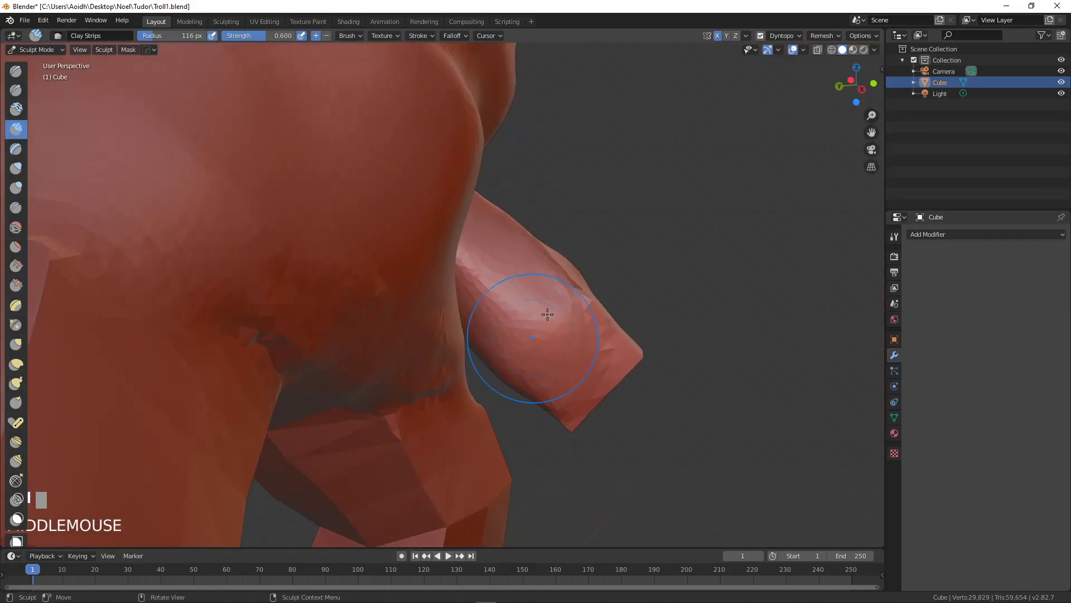
pyautogui.keyDown('shift'); pyautogui.moveTo(622, 329); pyautogui.dragTo(588, 347); pyautogui.keyUp('shift')
pyautogui.moveTo(585, 406); pyautogui.dragTo(536, 411, button='middle')
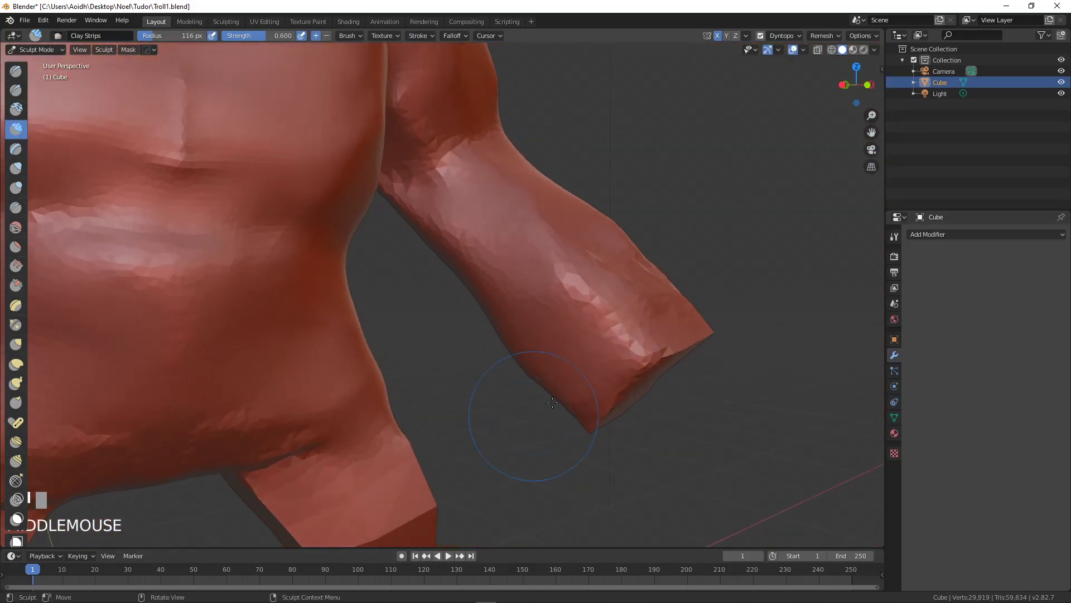
# Step: Round off the blunt end of the forearm with Clay Strips and smoothing
pyautogui.keyDown('shift'); pyautogui.moveTo(648, 298); pyautogui.dragTo(645, 313); pyautogui.keyUp('shift')
pyautogui.moveTo(645, 313)
pyautogui.mouseDown(button='middle')
pyautogui.moveTo(493, 223)
pyautogui.moveTo(622, 318)
pyautogui.moveTo(623, 266)
pyautogui.mouseUp(button='middle')
pyautogui.moveTo(593, 346)
pyautogui.keyDown('shift'); pyautogui.mouseDown()
pyautogui.moveTo(586, 323)
pyautogui.moveTo(627, 395)
pyautogui.mouseUp(); pyautogui.keyUp('shift')
pyautogui.moveTo(627, 395); pyautogui.dragTo(571, 230, button='middle')
pyautogui.moveTo(654, 225); pyautogui.dragTo(537, 279)
pyautogui.moveTo(564, 239)
pyautogui.keyDown('shift'); pyautogui.mouseDown()
pyautogui.moveTo(636, 189)
pyautogui.moveTo(482, 354)
pyautogui.moveTo(490, 249)
pyautogui.moveTo(531, 249)
pyautogui.mouseUp(); pyautogui.keyUp('shift')
pyautogui.moveTo(531, 249); pyautogui.dragTo(615, 229, button='middle')
pyautogui.keyDown('shift'); pyautogui.moveTo(615, 230); pyautogui.dragTo(617, 239); pyautogui.keyUp('shift')
# Step: Build up rounded buttocks from below with Clay Strips, shaping the area above the back of the legs
pyautogui.moveTo(617, 239)
pyautogui.mouseDown(button='middle')
pyautogui.moveTo(502, 279)
pyautogui.moveTo(304, 372)
pyautogui.mouseUp(button='middle')
pyautogui.scroll(3, 318, 369)
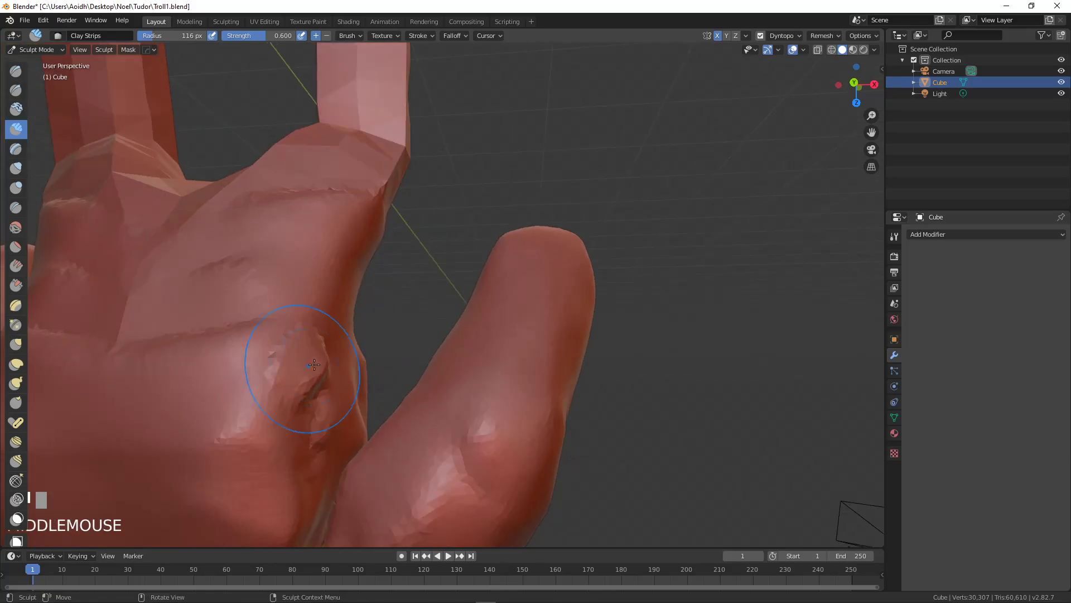
pyautogui.keyDown('shift'); pyautogui.moveTo(304, 373); pyautogui.dragTo(279, 378); pyautogui.keyUp('shift')
pyautogui.moveTo(244, 264); pyautogui.dragTo(311, 379, button='middle')
pyautogui.moveTo(311, 380)
pyautogui.mouseDown()
pyautogui.moveTo(234, 402)
pyautogui.moveTo(375, 310)
pyautogui.moveTo(377, 263)
pyautogui.moveTo(340, 352)
pyautogui.moveTo(370, 347)
pyautogui.moveTo(184, 362)
pyautogui.moveTo(345, 330)
pyautogui.mouseUp()
pyautogui.moveTo(384, 233); pyautogui.dragTo(389, 279, button='middle')
pyautogui.moveTo(309, 287)
pyautogui.mouseDown()
pyautogui.moveTo(335, 362)
pyautogui.moveTo(179, 335)
pyautogui.moveTo(391, 391)
pyautogui.moveTo(477, 428)
pyautogui.mouseUp()
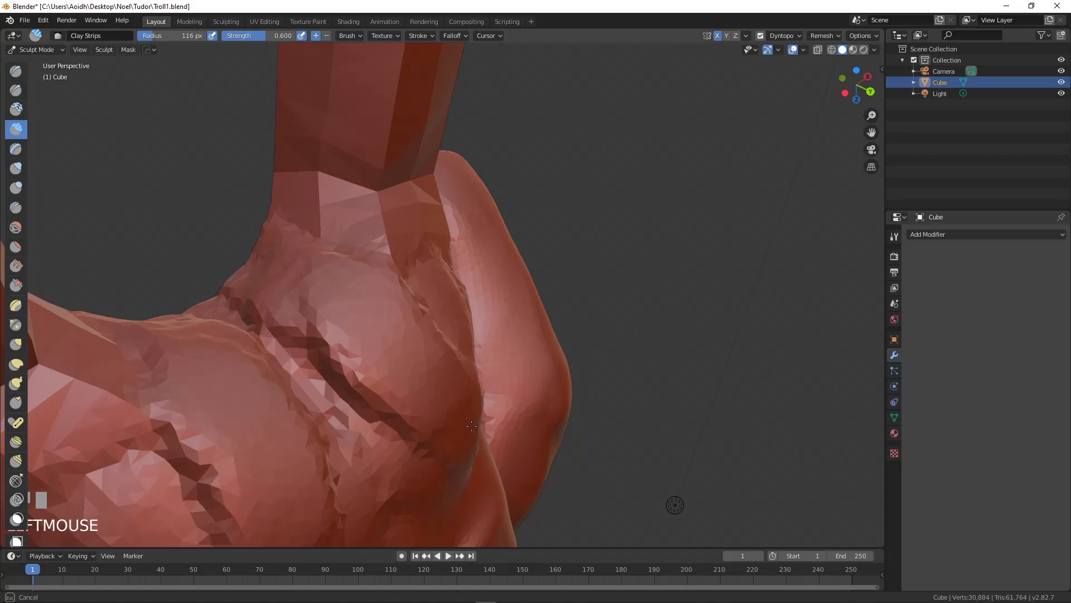
# Step: Smooth the buttocks and the cleft between them into the lower back and upper thighs
pyautogui.moveTo(411, 347); pyautogui.dragTo(297, 271, button='middle')
pyautogui.keyDown('shift'); pyautogui.moveTo(296, 270); pyautogui.dragTo(233, 307); pyautogui.keyUp('shift')
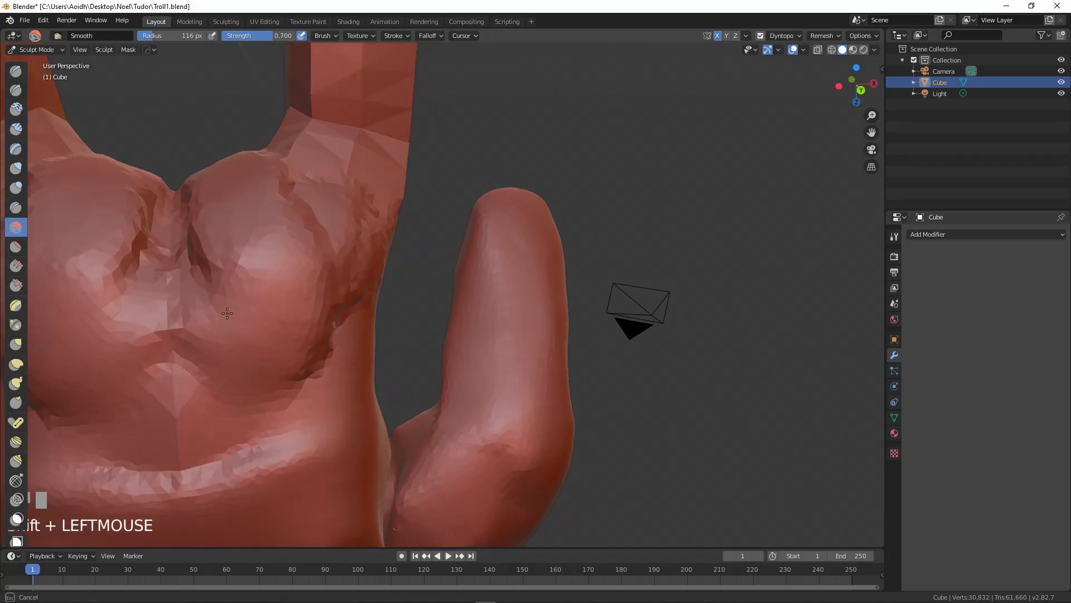
pyautogui.moveTo(259, 306); pyautogui.dragTo(251, 310, button='middle')
pyautogui.moveTo(251, 311)
pyautogui.keyDown('shift'); pyautogui.mouseDown()
pyautogui.moveTo(167, 358)
pyautogui.moveTo(179, 390)
pyautogui.moveTo(209, 300)
pyautogui.mouseUp(); pyautogui.keyUp('shift')
pyautogui.moveTo(210, 300); pyautogui.dragTo(273, 207, button='middle')
pyautogui.moveTo(275, 203)
pyautogui.keyDown('shift'); pyautogui.mouseDown()
pyautogui.moveTo(311, 192)
pyautogui.moveTo(361, 202)
pyautogui.mouseUp(); pyautogui.keyUp('shift')
pyautogui.scroll(-4, 381, 166)
# Step: Add Clay Strips to the lower back and side of the hip above the buttock and smooth them
pyautogui.moveTo(381, 166); pyautogui.dragTo(536, 435, button='middle')
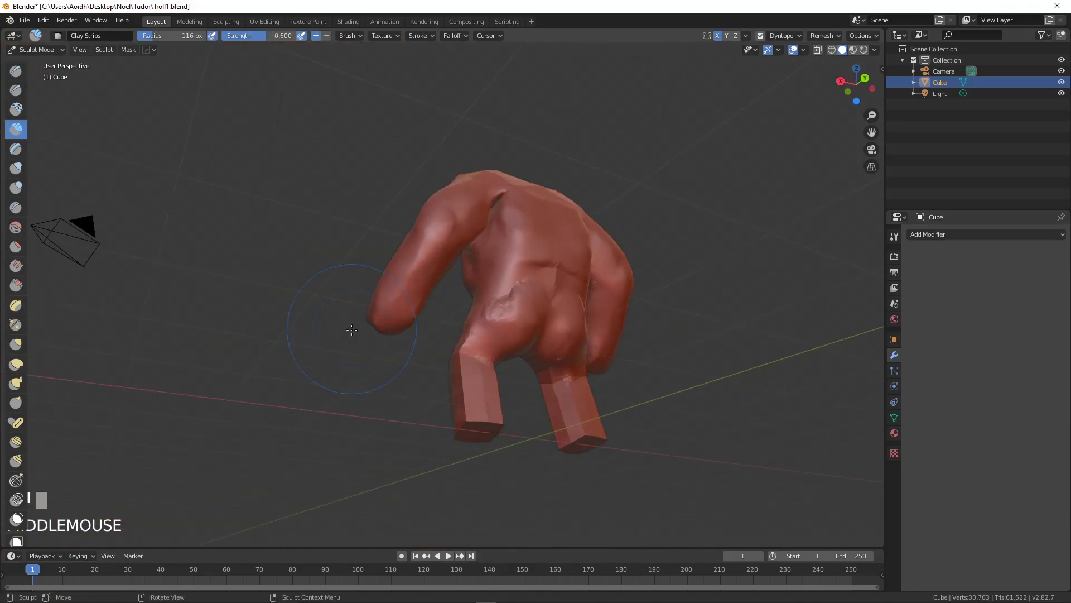
pyautogui.scroll(8, 550, 443)
pyautogui.moveTo(508, 192); pyautogui.dragTo(499, 279)
pyautogui.keyDown('shift'); pyautogui.moveTo(474, 274); pyautogui.dragTo(530, 271); pyautogui.keyUp('shift')
pyautogui.moveTo(498, 321)
pyautogui.mouseDown()
pyautogui.moveTo(469, 332)
pyautogui.moveTo(524, 307)
pyautogui.moveTo(491, 321)
pyautogui.mouseUp()
pyautogui.moveTo(491, 321)
pyautogui.keyDown('shift'); pyautogui.mouseDown()
pyautogui.moveTo(511, 299)
pyautogui.moveTo(502, 321)
pyautogui.mouseUp(); pyautogui.keyUp('shift')
# Step: Sculpt the back of the upper leg below the buttock with Clay Strips and smooth it
pyautogui.moveTo(458, 374); pyautogui.dragTo(496, 265, button='middle')
pyautogui.moveTo(424, 291); pyautogui.dragTo(402, 354)
pyautogui.keyDown('shift'); pyautogui.moveTo(397, 245); pyautogui.dragTo(410, 379); pyautogui.keyUp('shift')
pyautogui.moveTo(457, 324)
pyautogui.keyDown('shift'); pyautogui.mouseDown()
pyautogui.moveTo(402, 301)
pyautogui.moveTo(442, 328)
pyautogui.moveTo(438, 378)
pyautogui.moveTo(407, 396)
pyautogui.mouseUp(); pyautogui.keyUp('shift')
# Step: Build up the calf on the back of the lower leg with Clay Strips and smooth it
pyautogui.keyDown('shift'); pyautogui.moveTo(407, 396); pyautogui.dragTo(409, 266, button='middle'); pyautogui.keyUp('shift')
pyautogui.moveTo(436, 385); pyautogui.dragTo(475, 396)
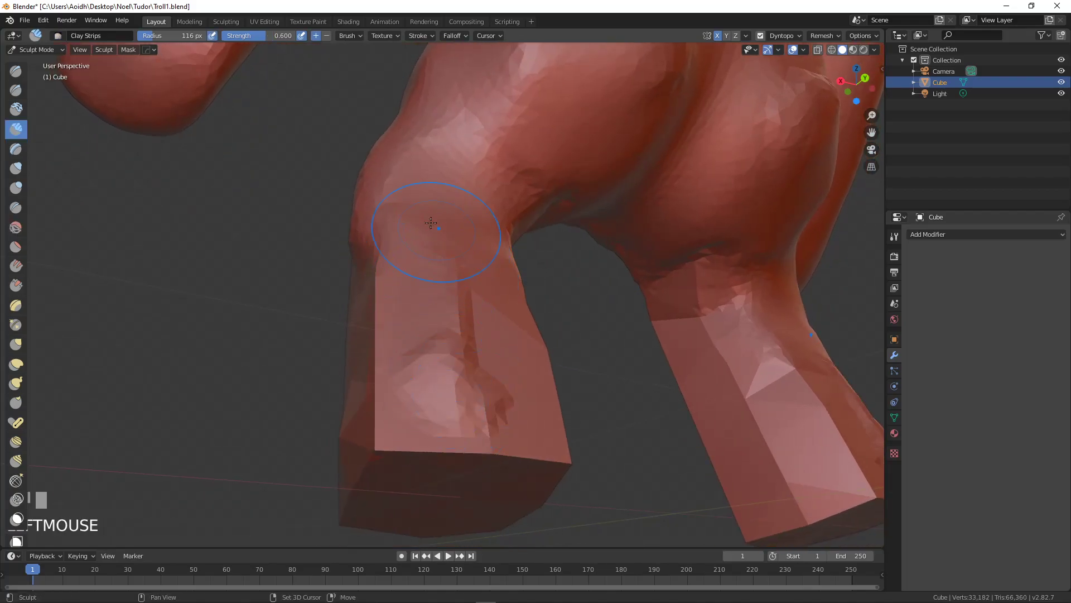
pyautogui.keyDown('shift'); pyautogui.moveTo(434, 228); pyautogui.dragTo(491, 378); pyautogui.keyUp('shift')
pyautogui.moveTo(515, 298)
pyautogui.keyDown('shift'); pyautogui.mouseDown()
pyautogui.moveTo(527, 275)
pyautogui.moveTo(519, 291)
pyautogui.mouseUp(); pyautogui.keyUp('shift')
# Step: Add Clay Strips down the side of the lower leg and smooth them
pyautogui.moveTo(519, 290); pyautogui.dragTo(385, 279, button='middle')
pyautogui.moveTo(384, 279)
pyautogui.mouseDown()
pyautogui.moveTo(416, 438)
pyautogui.moveTo(388, 268)
pyautogui.moveTo(335, 391)
pyautogui.moveTo(329, 457)
pyautogui.mouseUp()
pyautogui.moveTo(359, 342)
pyautogui.mouseDown(button='middle')
pyautogui.moveTo(363, 303)
pyautogui.moveTo(388, 391)
pyautogui.mouseUp(button='middle')
pyautogui.keyDown('shift'); pyautogui.moveTo(388, 391); pyautogui.dragTo(396, 397); pyautogui.keyUp('shift')
# Step: Build up a rounded knee with Clay Strips and smooth the inner thigh beside it
pyautogui.moveTo(397, 397); pyautogui.dragTo(408, 255, button='middle')
pyautogui.moveTo(408, 256)
pyautogui.mouseDown()
pyautogui.moveTo(447, 251)
pyautogui.moveTo(452, 261)
pyautogui.mouseUp()
pyautogui.scroll(-1, 453, 262)
pyautogui.moveTo(452, 262); pyautogui.dragTo(443, 251, button='middle')
pyautogui.keyDown('shift'); pyautogui.moveTo(443, 251); pyautogui.dragTo(391, 194); pyautogui.keyUp('shift')
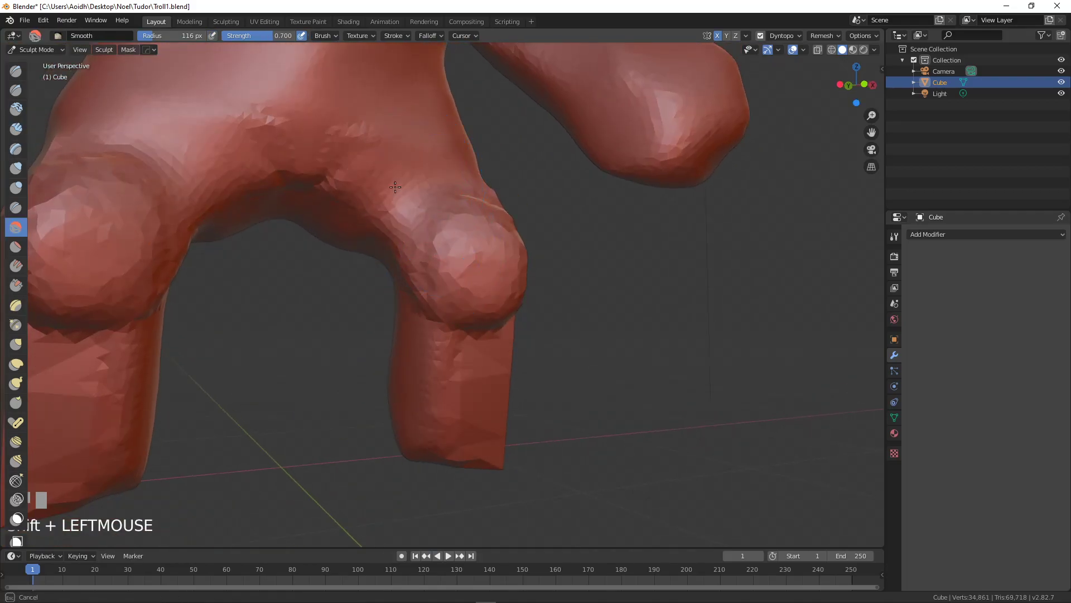
# Step: Smooth the knee bulge into the thigh and the shin down to the end of the leg
pyautogui.moveTo(500, 230); pyautogui.dragTo(459, 219, button='middle')
pyautogui.keyDown('shift'); pyautogui.moveTo(460, 220); pyautogui.dragTo(502, 311); pyautogui.keyUp('shift')
pyautogui.moveTo(502, 311); pyautogui.dragTo(491, 284, button='middle')
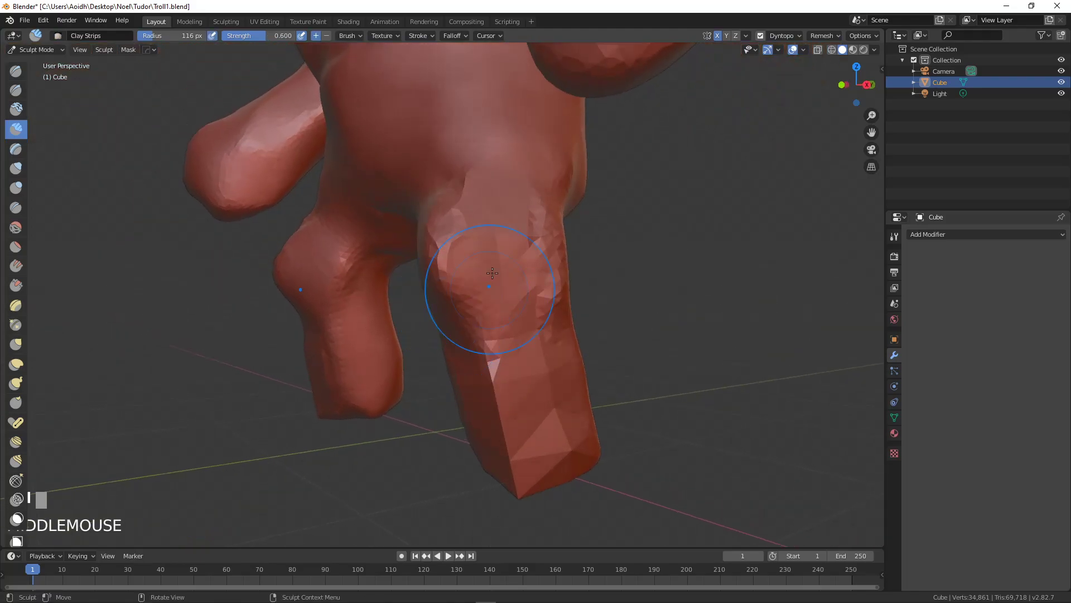
pyautogui.keyDown('shift'); pyautogui.moveTo(486, 239); pyautogui.dragTo(496, 271); pyautogui.keyUp('shift')
pyautogui.moveTo(579, 363)
pyautogui.keyDown('shift'); pyautogui.mouseDown()
pyautogui.moveTo(494, 368)
pyautogui.moveTo(516, 438)
pyautogui.mouseUp(); pyautogui.keyUp('shift')
pyautogui.moveTo(519, 443); pyautogui.dragTo(542, 438, button='middle')
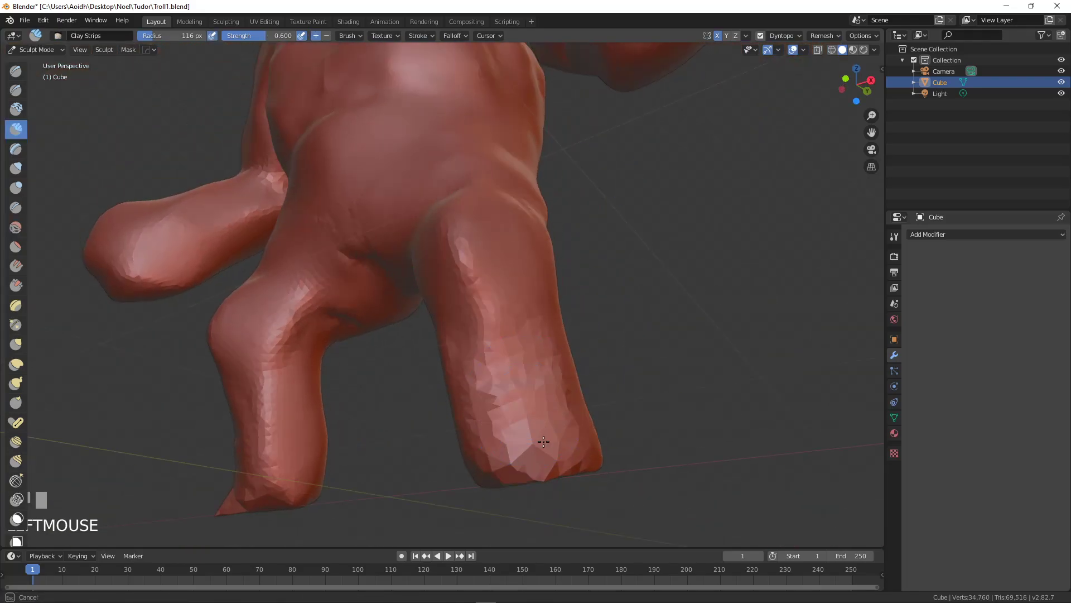
# Step: Smooth the faceted surface of the lower leg down to its stump end
pyautogui.keyDown('shift'); pyautogui.moveTo(488, 453); pyautogui.dragTo(521, 354); pyautogui.keyUp('shift')
pyautogui.moveTo(521, 354); pyautogui.dragTo(504, 342, button='middle')
pyautogui.moveTo(505, 342)
pyautogui.keyDown('shift'); pyautogui.mouseDown()
pyautogui.moveTo(458, 396)
pyautogui.moveTo(459, 411)
pyautogui.mouseUp(); pyautogui.keyUp('shift')
pyautogui.moveTo(468, 424)
pyautogui.keyDown('shift'); pyautogui.mouseDown()
pyautogui.moveTo(477, 441)
pyautogui.moveTo(446, 440)
pyautogui.mouseUp(); pyautogui.keyUp('shift')
pyautogui.scroll(-2, 512, 435)
# Step: Smooth the knee and the remaining rough areas around the leg
pyautogui.moveTo(511, 435); pyautogui.dragTo(502, 464, button='middle')
pyautogui.moveTo(435, 379)
pyautogui.keyDown('shift'); pyautogui.mouseDown(button='middle')
pyautogui.moveTo(435, 396)
pyautogui.moveTo(491, 424)
pyautogui.mouseUp(button='middle'); pyautogui.keyUp('shift')
pyautogui.moveTo(491, 424)
pyautogui.mouseDown(button='middle')
pyautogui.moveTo(489, 444)
pyautogui.moveTo(467, 335)
pyautogui.mouseUp(button='middle')
pyautogui.scroll(3, 466, 335)
pyautogui.moveTo(466, 334)
pyautogui.keyDown('shift'); pyautogui.mouseDown()
pyautogui.moveTo(363, 301)
pyautogui.moveTo(326, 308)
pyautogui.mouseUp(); pyautogui.keyUp('shift')
pyautogui.keyDown('shift'); pyautogui.moveTo(355, 237); pyautogui.dragTo(383, 259); pyautogui.keyUp('shift')
pyautogui.scroll(-3, 383, 258)
pyautogui.moveTo(383, 258); pyautogui.dragTo(244, 355, button='middle')
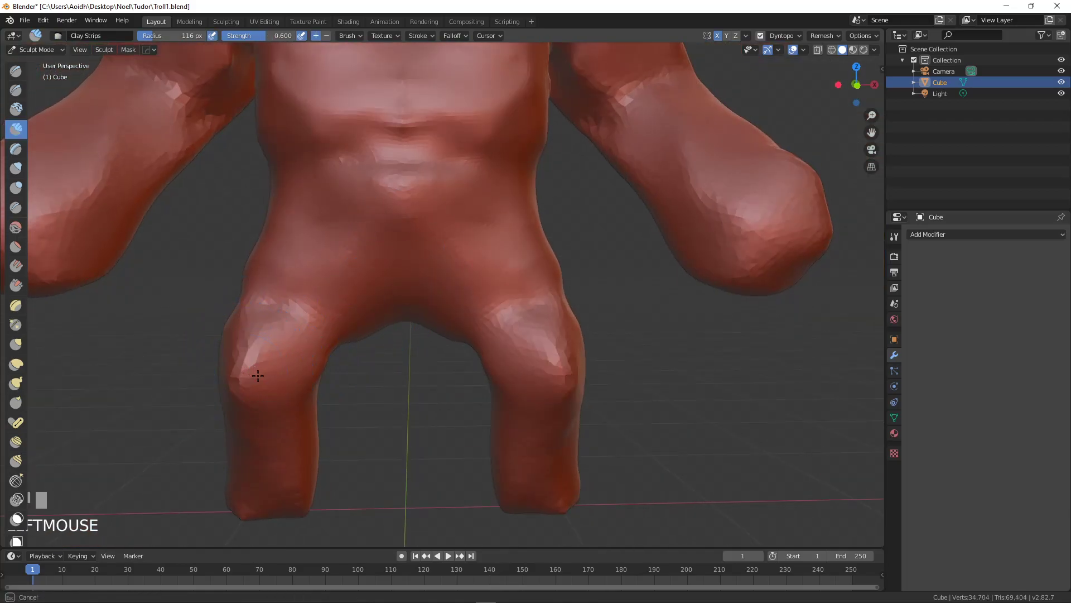
pyautogui.moveTo(538, 389)
pyautogui.mouseDown(button='middle')
pyautogui.moveTo(558, 431)
pyautogui.moveTo(431, 452)
pyautogui.mouseUp(button='middle')
pyautogui.moveTo(495, 432); pyautogui.dragTo(574, 429, button='middle')
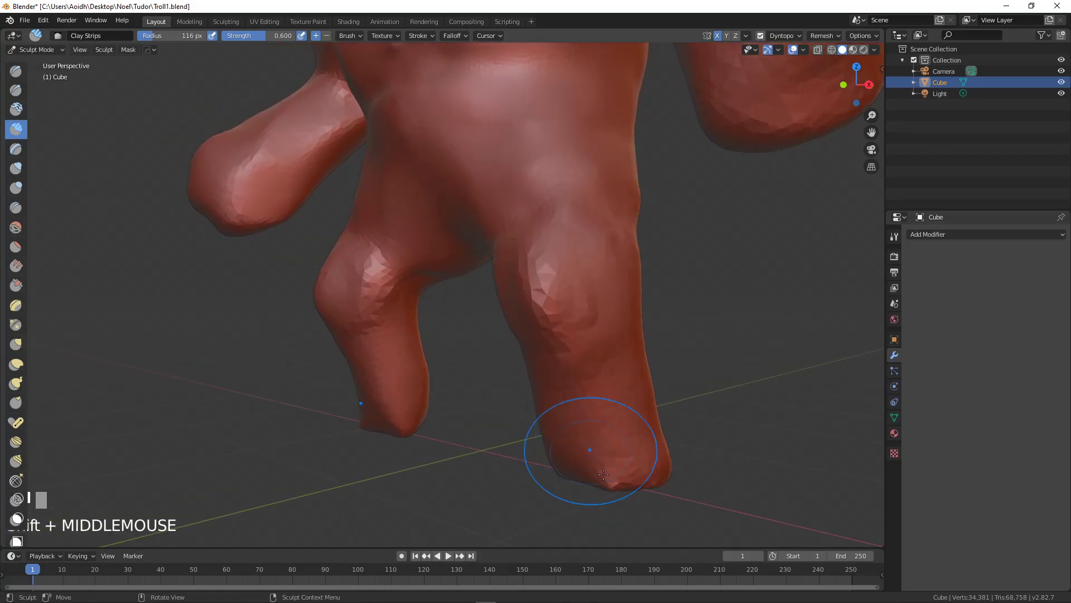
# Step: Build up both chest muscles with symmetrical Clay Strips strokes and smooth them
pyautogui.moveTo(630, 347); pyautogui.dragTo(640, 423, button='middle')
pyautogui.scroll(3, 581, 238)
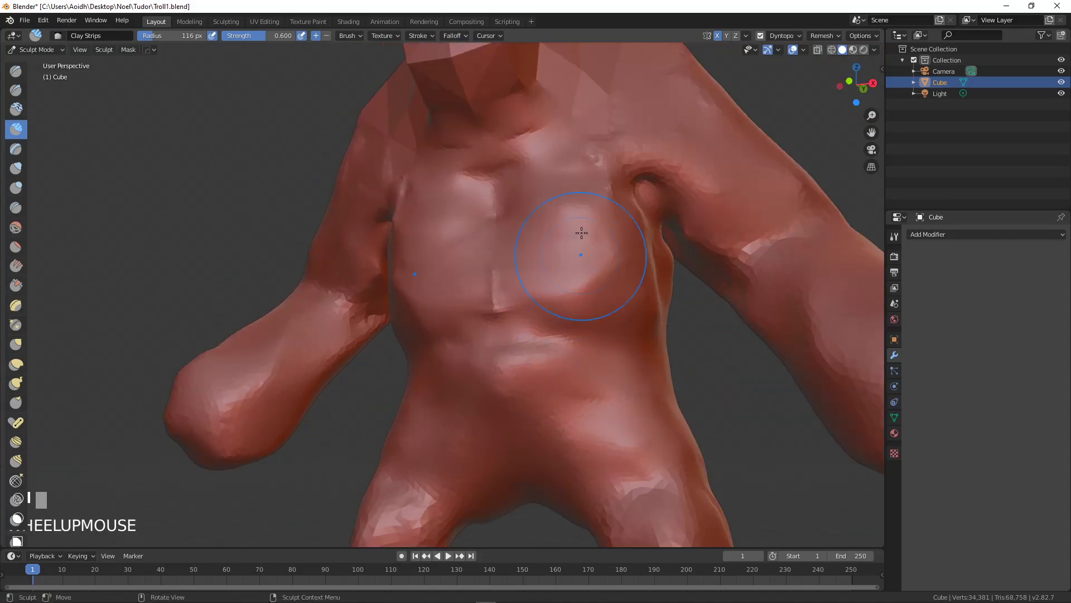
pyautogui.moveTo(553, 184)
pyautogui.mouseDown()
pyautogui.moveTo(566, 190)
pyautogui.moveTo(581, 243)
pyautogui.mouseUp()
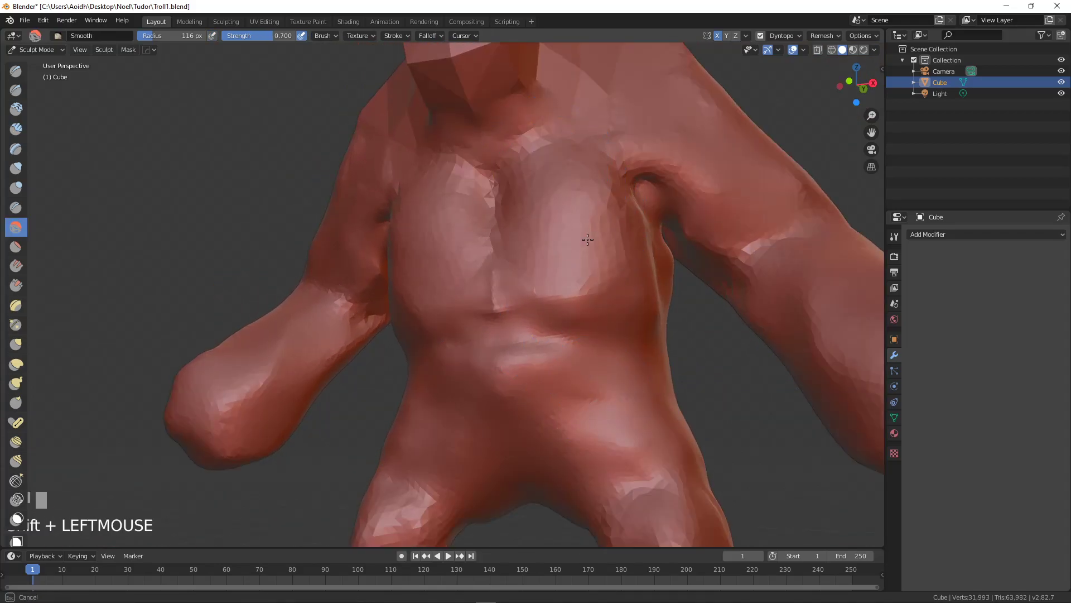
pyautogui.moveTo(539, 163)
pyautogui.mouseDown(button='middle')
pyautogui.moveTo(566, 186)
pyautogui.moveTo(521, 187)
pyautogui.mouseUp(button='middle')
pyautogui.scroll(3, 566, 186)
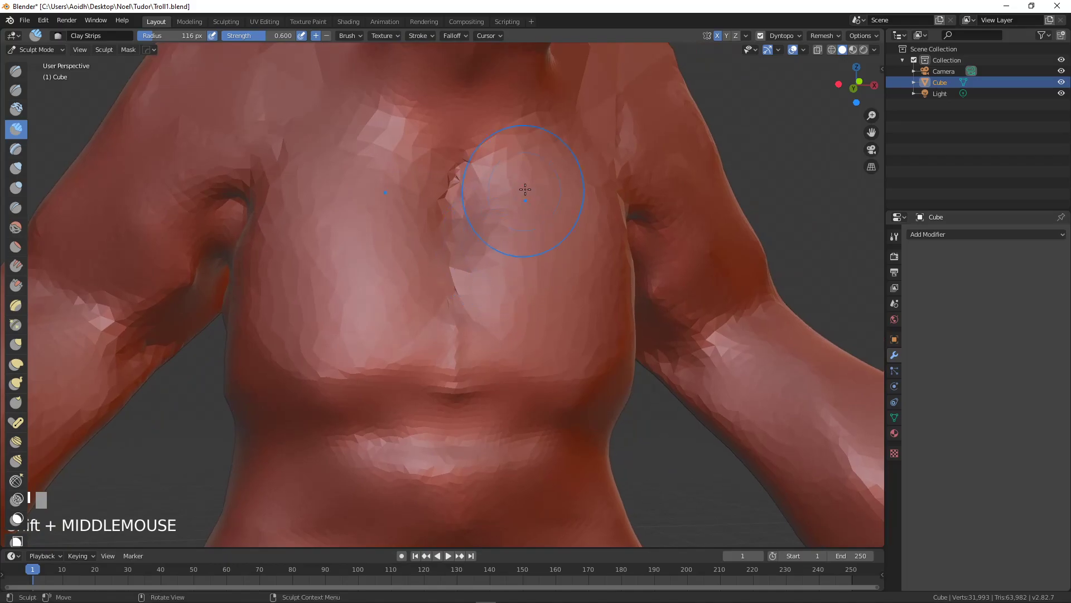
pyautogui.moveTo(521, 186); pyautogui.dragTo(546, 230)
pyautogui.moveTo(505, 170)
pyautogui.keyDown('shift'); pyautogui.mouseDown()
pyautogui.moveTo(466, 209)
pyautogui.moveTo(586, 275)
pyautogui.mouseUp(); pyautogui.keyUp('shift')
# Step: Carve the centre line down the chest with subtractive Clay Strips and smooth the surrounding chest
pyautogui.moveTo(586, 275); pyautogui.dragTo(471, 280, button='middle')
pyautogui.moveTo(471, 279)
pyautogui.keyDown('ctrl'); pyautogui.mouseDown()
pyautogui.moveTo(434, 377)
pyautogui.moveTo(443, 399)
pyautogui.mouseUp(); pyautogui.keyUp('ctrl')
pyautogui.moveTo(505, 380)
pyautogui.keyDown('shift'); pyautogui.mouseDown()
pyautogui.moveTo(447, 299)
pyautogui.moveTo(457, 366)
pyautogui.mouseUp(); pyautogui.keyUp('shift')
pyautogui.scroll(2, 471, 336)
pyautogui.moveTo(473, 352)
pyautogui.keyDown('shift'); pyautogui.mouseDown(button='middle')
pyautogui.moveTo(454, 268)
pyautogui.moveTo(461, 239)
pyautogui.mouseUp(button='middle'); pyautogui.keyUp('shift')
pyautogui.moveTo(462, 239)
pyautogui.keyDown('shift'); pyautogui.mouseDown()
pyautogui.moveTo(426, 383)
pyautogui.moveTo(423, 348)
pyautogui.moveTo(378, 391)
pyautogui.mouseUp(); pyautogui.keyUp('shift')
pyautogui.moveTo(383, 138)
pyautogui.keyDown('shift'); pyautogui.mouseDown()
pyautogui.moveTo(359, 211)
pyautogui.moveTo(558, 190)
pyautogui.moveTo(325, 149)
pyautogui.mouseUp(); pyautogui.keyUp('shift')
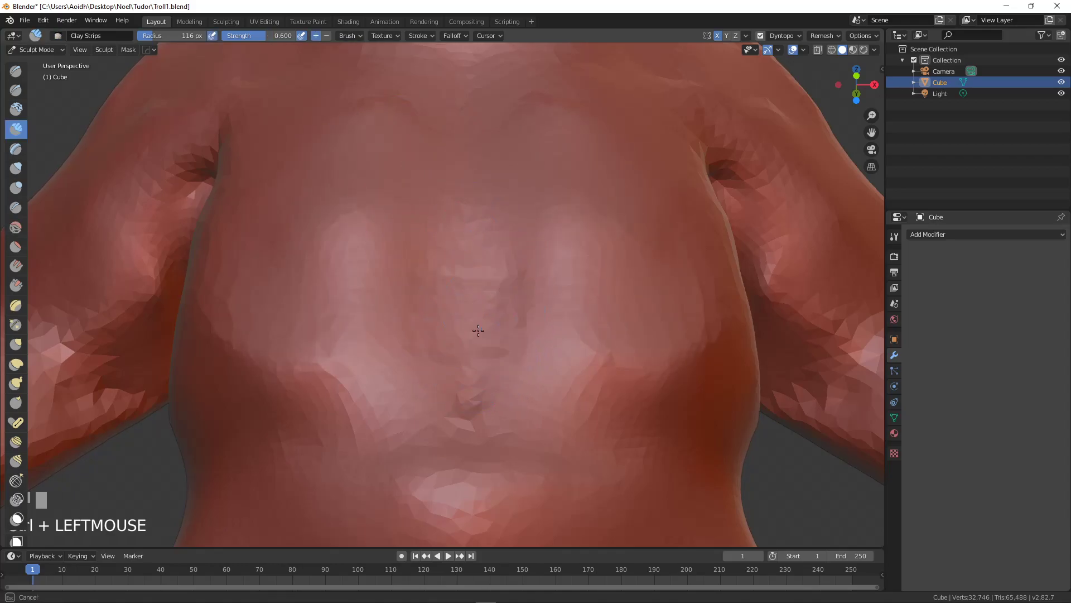
# Step: Carve grooves beside the breastbone and below the chest muscles, and smooth them into the abdomen
pyautogui.keyDown('ctrl'); pyautogui.moveTo(478, 320); pyautogui.dragTo(341, 482); pyautogui.keyUp('ctrl')
pyautogui.moveTo(446, 363)
pyautogui.keyDown('shift'); pyautogui.mouseDown()
pyautogui.moveTo(424, 497)
pyautogui.moveTo(406, 435)
pyautogui.mouseUp(); pyautogui.keyUp('shift')
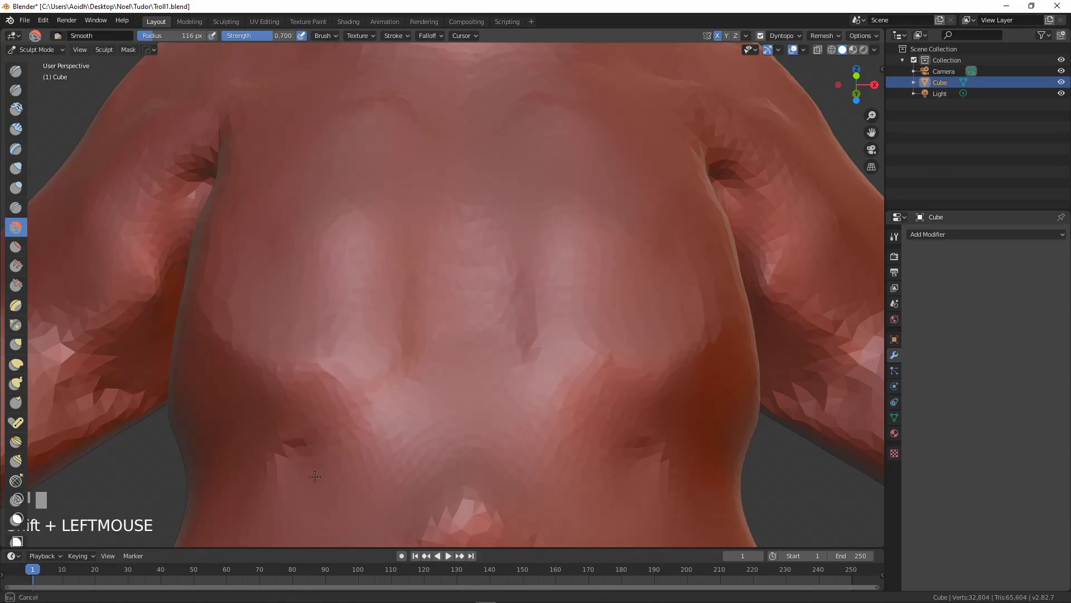
pyautogui.scroll(-3, 421, 447)
pyautogui.moveTo(421, 447); pyautogui.dragTo(474, 464, button='middle')
pyautogui.keyDown('shift'); pyautogui.moveTo(479, 431); pyautogui.dragTo(442, 418); pyautogui.keyUp('shift')
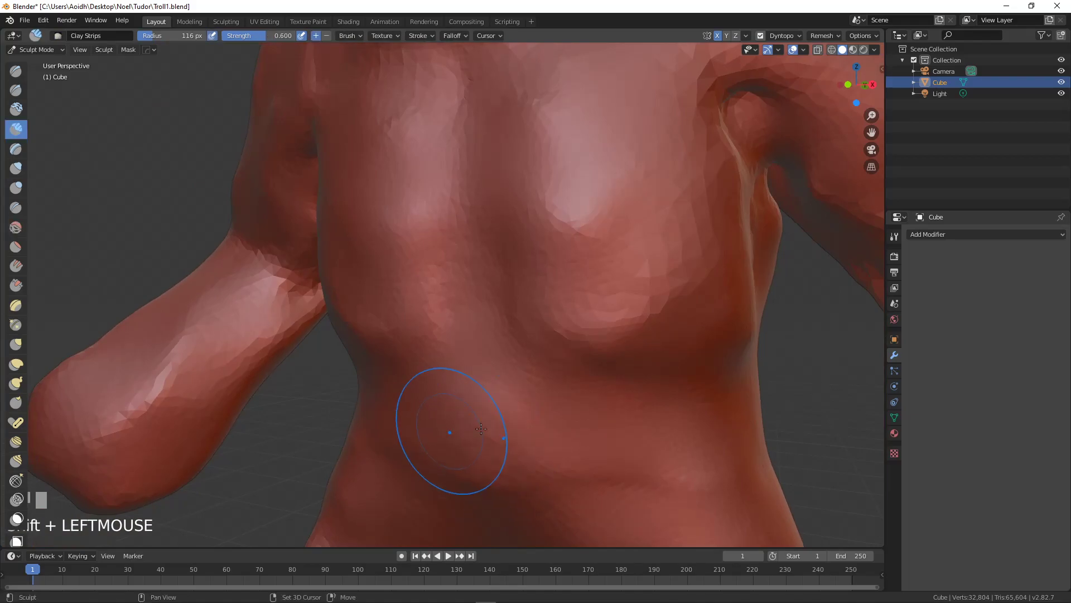
# Step: Build up the faceted tops of both shoulders with Clay Strips
pyautogui.scroll(-3, 575, 419)
pyautogui.moveTo(574, 419)
pyautogui.mouseDown(button='middle')
pyautogui.moveTo(553, 424)
pyautogui.moveTo(536, 412)
pyautogui.mouseUp(button='middle')
pyautogui.scroll(2, 535, 412)
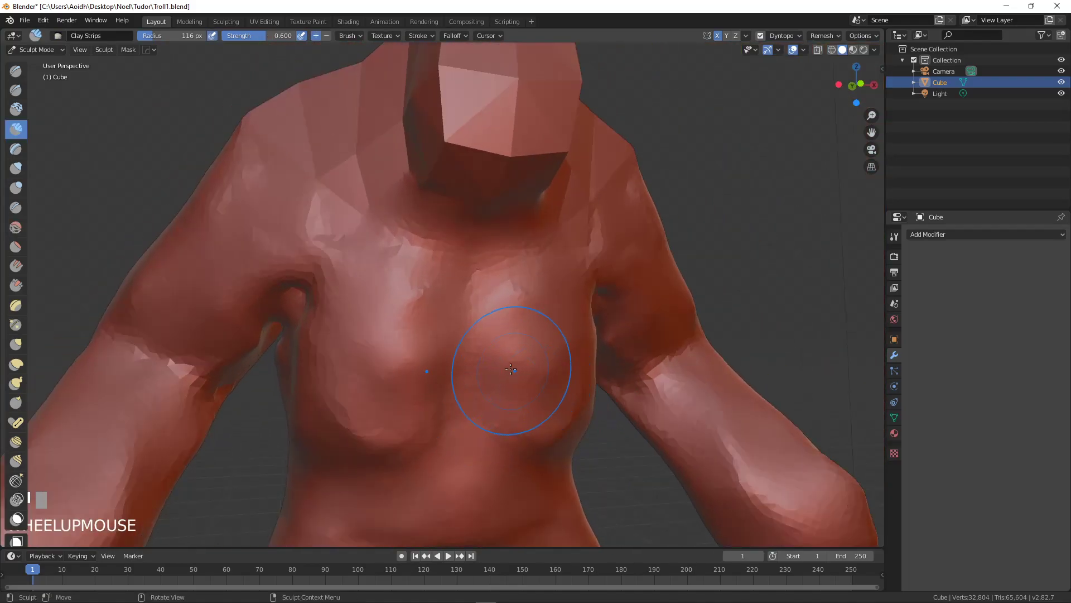
pyautogui.moveTo(514, 352); pyautogui.dragTo(454, 346, button='middle')
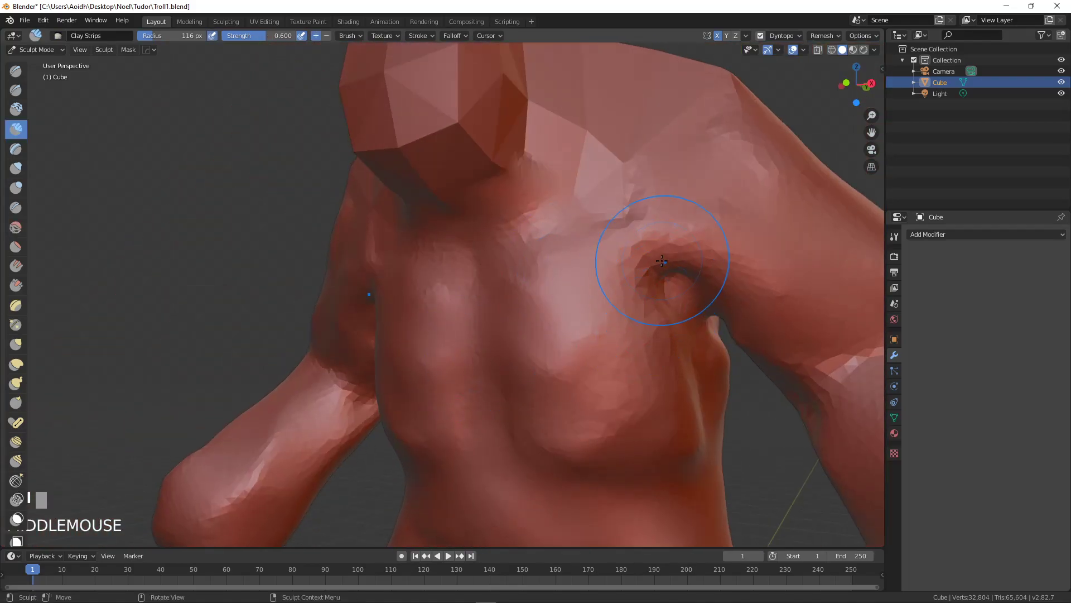
pyautogui.moveTo(706, 151); pyautogui.dragTo(641, 184, button='middle')
pyautogui.scroll(-2, 557, 204)
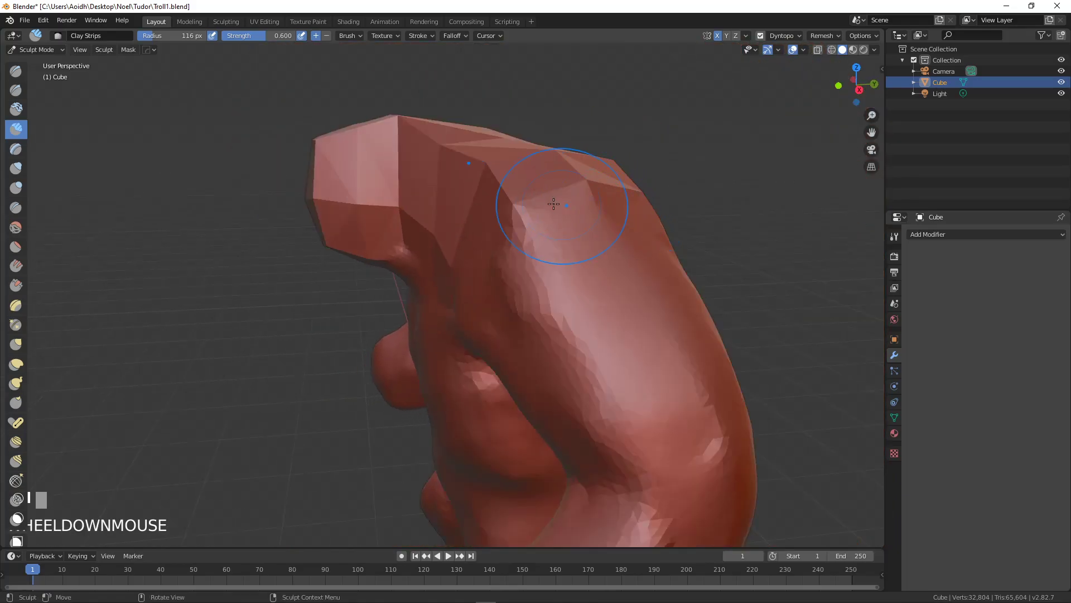
pyautogui.moveTo(629, 201); pyautogui.dragTo(623, 214)
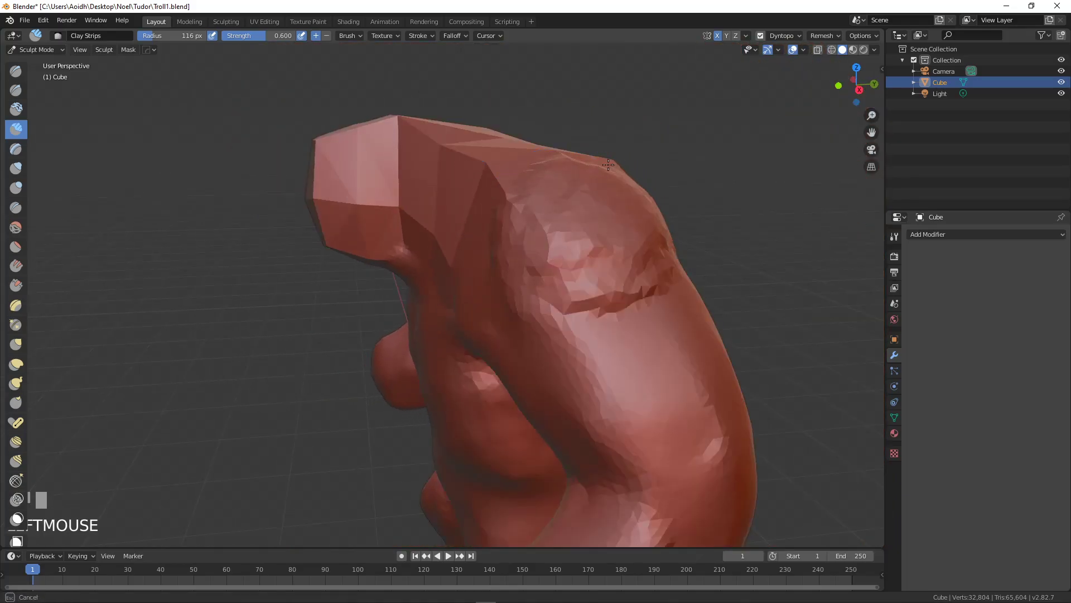
pyautogui.scroll(-1, 628, 204)
pyautogui.moveTo(627, 204); pyautogui.dragTo(653, 193, button='middle')
pyautogui.moveTo(606, 197)
pyautogui.mouseDown()
pyautogui.moveTo(567, 220)
pyautogui.moveTo(581, 237)
pyautogui.moveTo(612, 223)
pyautogui.mouseUp()
# Step: Add Clay Strips across the upper back and smooth them
pyautogui.moveTo(636, 211); pyautogui.dragTo(507, 229, button='middle')
pyautogui.moveTo(430, 243)
pyautogui.mouseDown()
pyautogui.moveTo(392, 230)
pyautogui.moveTo(380, 246)
pyautogui.moveTo(397, 215)
pyautogui.moveTo(373, 262)
pyautogui.mouseUp()
pyautogui.moveTo(366, 251)
pyautogui.keyDown('shift'); pyautogui.mouseDown()
pyautogui.moveTo(358, 228)
pyautogui.moveTo(411, 215)
pyautogui.mouseUp(); pyautogui.keyUp('shift')
pyautogui.moveTo(401, 256)
pyautogui.mouseDown()
pyautogui.moveTo(449, 251)
pyautogui.moveTo(427, 246)
pyautogui.mouseUp()
pyautogui.moveTo(397, 256)
pyautogui.keyDown('shift'); pyautogui.mouseDown()
pyautogui.moveTo(347, 220)
pyautogui.moveTo(452, 251)
pyautogui.mouseUp(); pyautogui.keyUp('shift')
# Step: Carve a spine groove between the shoulder blades with subtractive Clay Strips and smooth its edges
pyautogui.moveTo(452, 252); pyautogui.dragTo(454, 189, button='middle')
pyautogui.scroll(3, 478, 215)
pyautogui.keyDown('ctrl'); pyautogui.moveTo(454, 189); pyautogui.dragTo(454, 172); pyautogui.keyUp('ctrl')
pyautogui.moveTo(442, 227)
pyautogui.keyDown('ctrl'); pyautogui.mouseDown()
pyautogui.moveTo(406, 313)
pyautogui.moveTo(399, 251)
pyautogui.moveTo(411, 202)
pyautogui.mouseUp(); pyautogui.keyUp('ctrl')
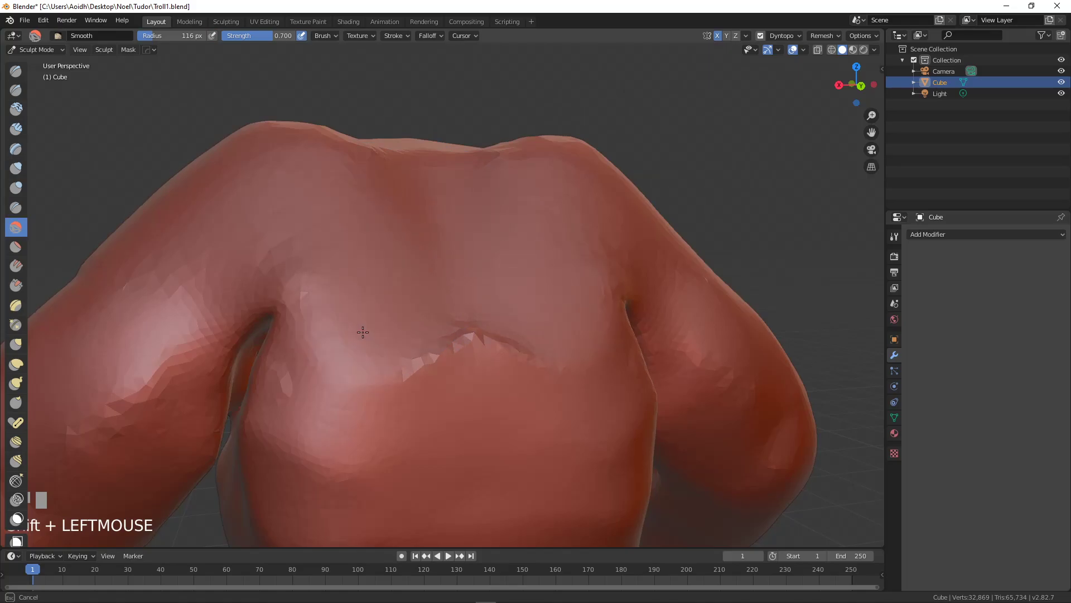
pyautogui.keyDown('shift'); pyautogui.moveTo(362, 330); pyautogui.dragTo(455, 342); pyautogui.keyUp('shift')
# Step: Build up the shoulder blades and the base of the neck with Clay Strips and smooth the mounds
pyautogui.scroll(-3, 382, 240)
pyautogui.moveTo(383, 239)
pyautogui.mouseDown(button='middle')
pyautogui.moveTo(434, 292)
pyautogui.moveTo(495, 311)
pyautogui.moveTo(430, 251)
pyautogui.mouseUp(button='middle')
pyautogui.scroll(3, 430, 251)
pyautogui.moveTo(442, 256)
pyautogui.mouseDown()
pyautogui.moveTo(471, 234)
pyautogui.moveTo(459, 297)
pyautogui.mouseUp()
pyautogui.moveTo(368, 268)
pyautogui.mouseDown()
pyautogui.moveTo(486, 215)
pyautogui.moveTo(502, 223)
pyautogui.mouseUp()
pyautogui.keyDown('shift'); pyautogui.moveTo(357, 302); pyautogui.dragTo(447, 263); pyautogui.keyUp('shift')
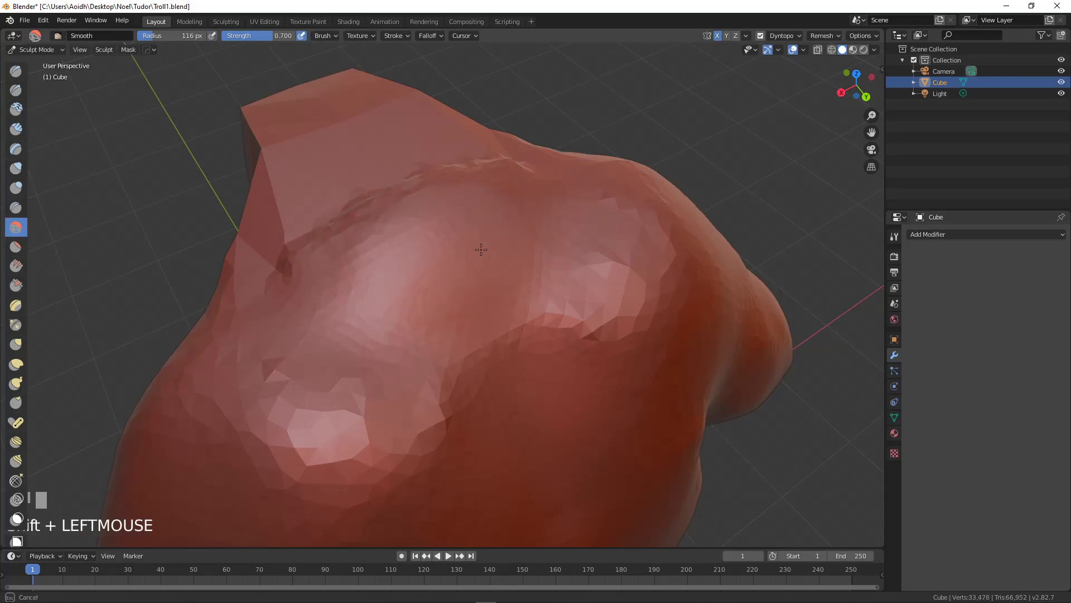
pyautogui.moveTo(346, 330)
pyautogui.mouseDown()
pyautogui.moveTo(564, 220)
pyautogui.moveTo(346, 332)
pyautogui.mouseUp()
pyautogui.moveTo(346, 332)
pyautogui.keyDown('shift'); pyautogui.mouseDown()
pyautogui.moveTo(605, 182)
pyautogui.moveTo(449, 316)
pyautogui.moveTo(467, 329)
pyautogui.mouseUp(); pyautogui.keyUp('shift')
# Step: Build up the top and side of the blocky head with Clay Strips and blend it into the neck
pyautogui.moveTo(467, 330); pyautogui.dragTo(518, 293, button='middle')
pyautogui.moveTo(460, 135)
pyautogui.keyDown('shift'); pyautogui.mouseDown()
pyautogui.moveTo(407, 214)
pyautogui.moveTo(346, 262)
pyautogui.moveTo(370, 279)
pyautogui.mouseUp(); pyautogui.keyUp('shift')
pyautogui.moveTo(370, 279); pyautogui.dragTo(408, 158, button='middle')
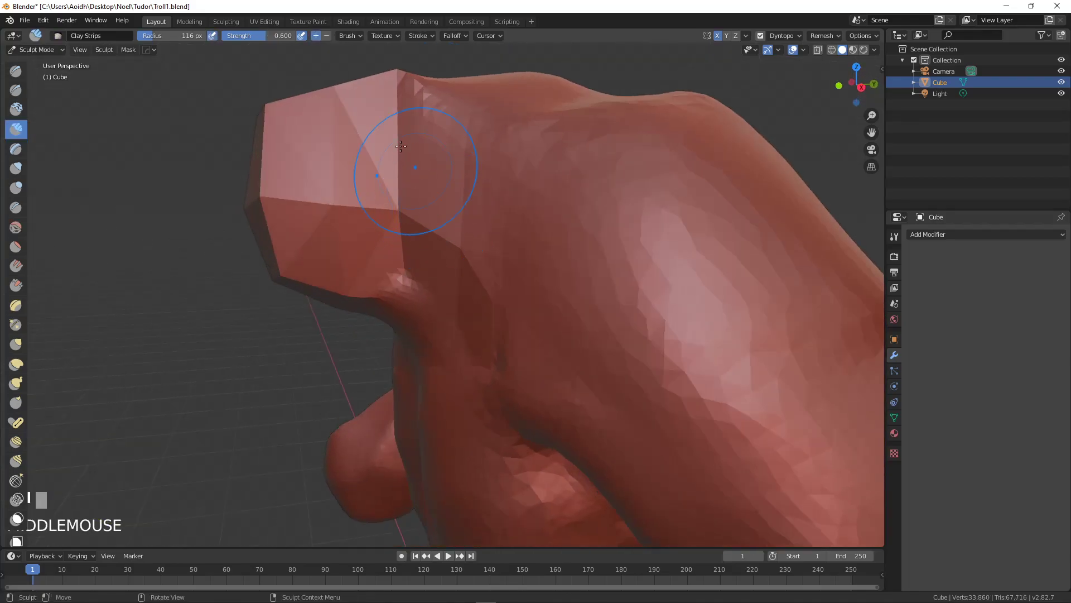
pyautogui.keyDown('shift'); pyautogui.moveTo(430, 156); pyautogui.dragTo(377, 209); pyautogui.keyUp('shift')
pyautogui.moveTo(416, 169)
pyautogui.mouseDown(button='middle')
pyautogui.moveTo(478, 186)
pyautogui.moveTo(475, 207)
pyautogui.mouseUp(button='middle')
pyautogui.keyDown('shift'); pyautogui.moveTo(444, 214); pyautogui.dragTo(452, 213); pyautogui.keyUp('shift')
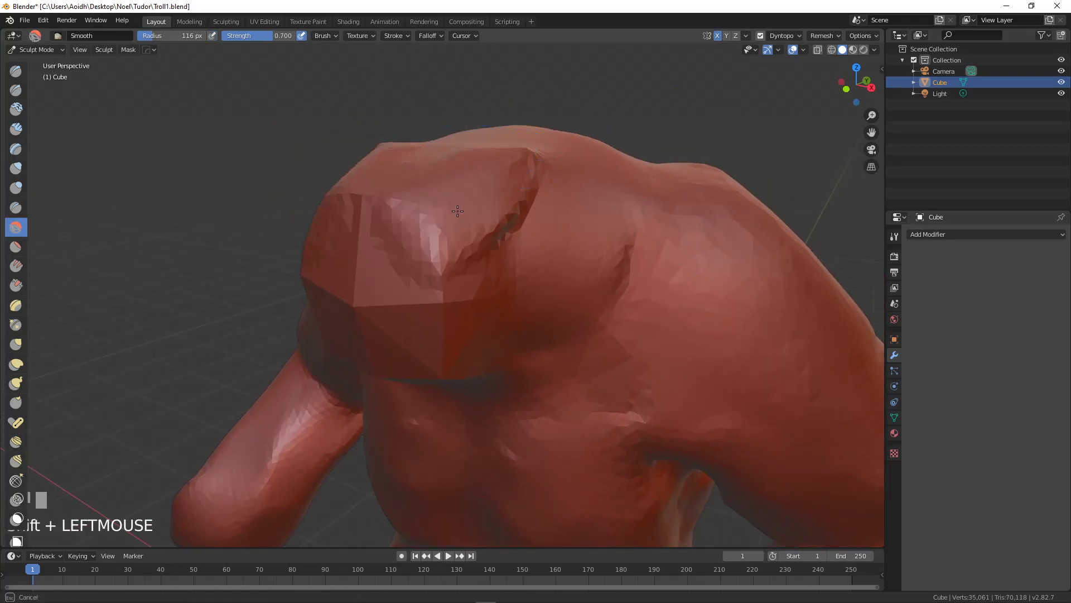
# Step: Round off the blocky front and underside of the head with Clay Strips
pyautogui.moveTo(488, 207); pyautogui.dragTo(464, 154, button='middle')
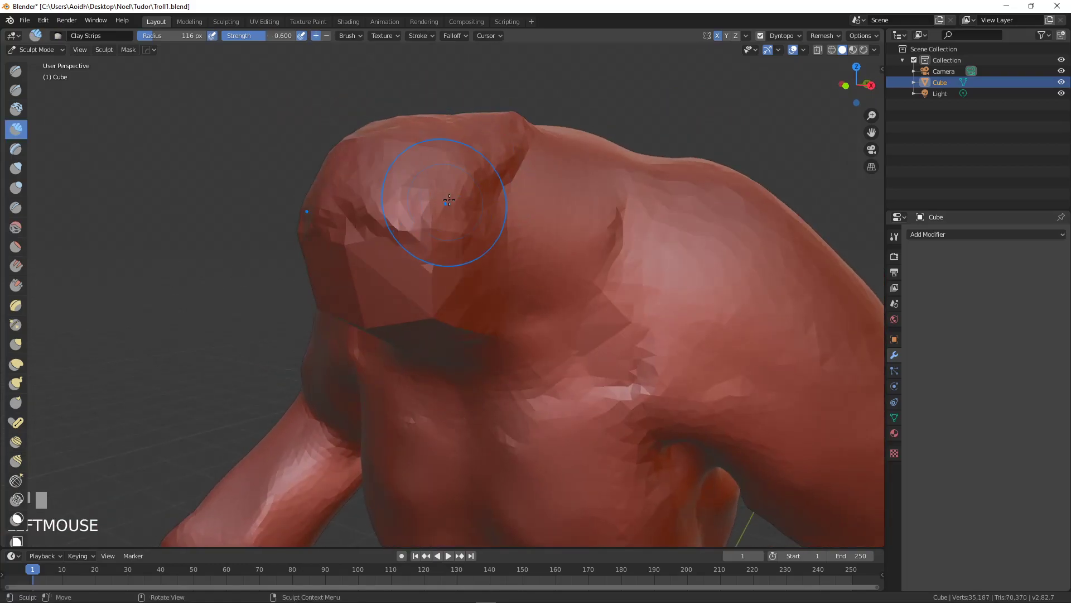
pyautogui.moveTo(448, 201); pyautogui.dragTo(468, 141, button='middle')
pyautogui.moveTo(520, 194); pyautogui.dragTo(488, 132, button='middle')
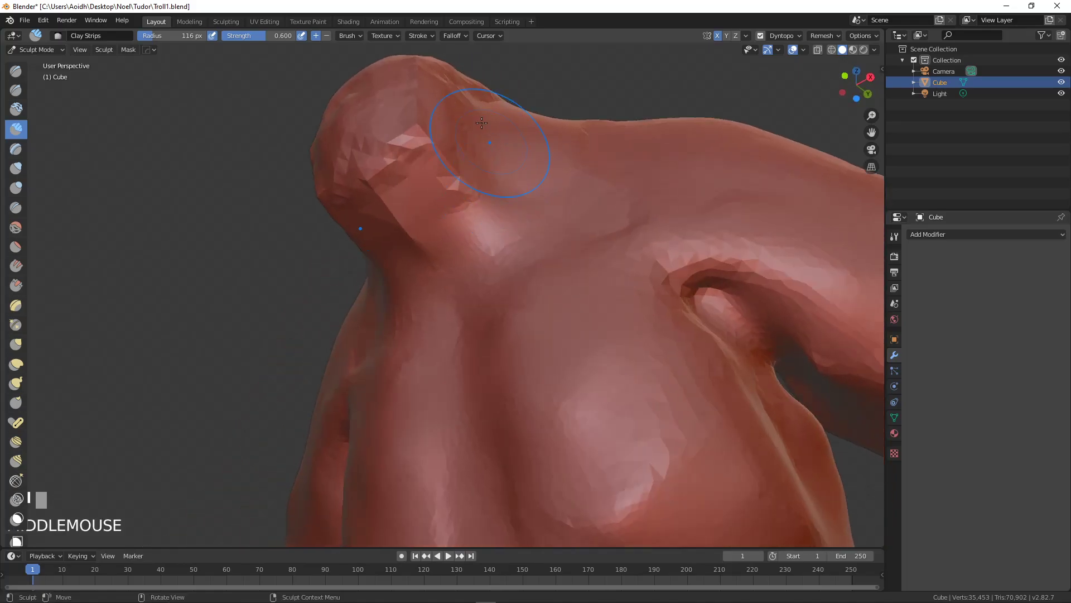
pyautogui.moveTo(402, 172); pyautogui.dragTo(471, 173, button='middle')
pyautogui.click(471, 173)
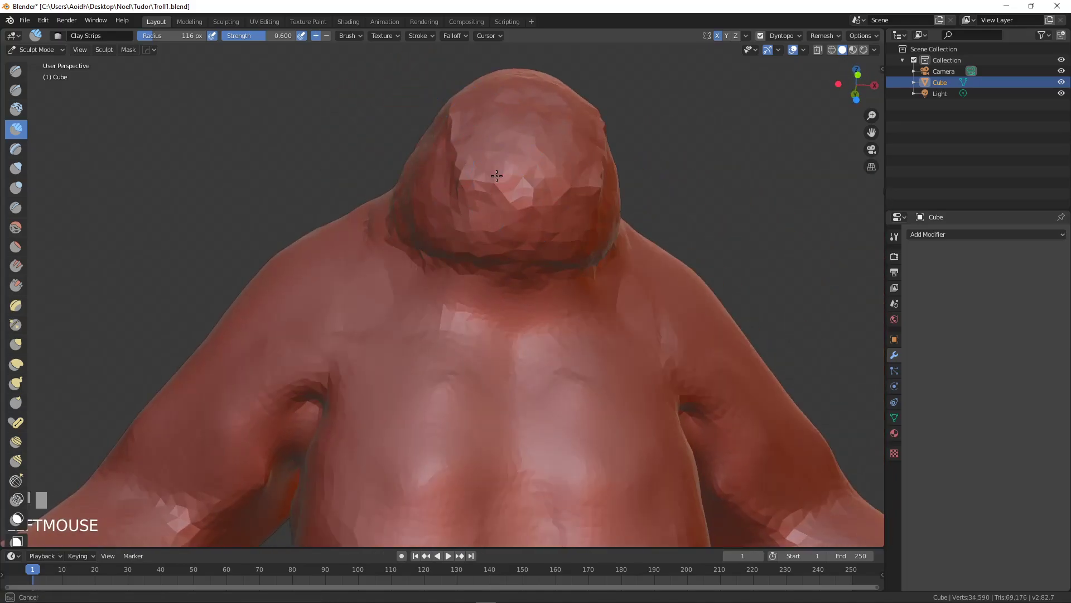
# Step: Smooth the front of the head and the chin area
pyautogui.keyDown('shift'); pyautogui.moveTo(391, 153); pyautogui.dragTo(413, 198, button='middle'); pyautogui.keyUp('shift')
pyautogui.moveTo(452, 209)
pyautogui.keyDown('shift'); pyautogui.mouseDown()
pyautogui.moveTo(502, 279)
pyautogui.moveTo(574, 296)
pyautogui.mouseUp(); pyautogui.keyUp('shift')
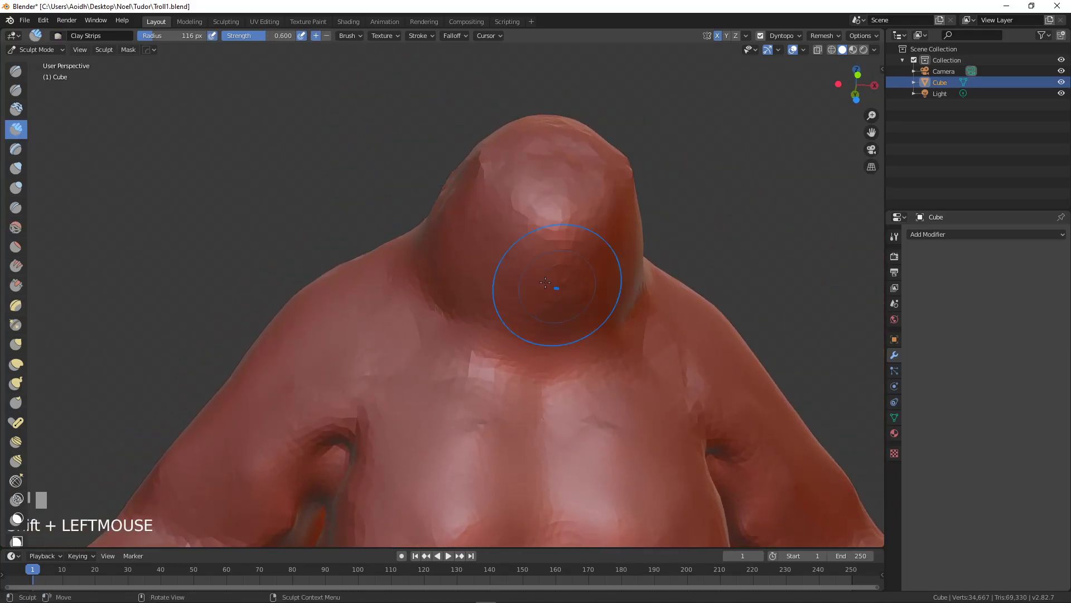
pyautogui.moveTo(502, 171); pyautogui.dragTo(505, 205, button='middle')
pyautogui.keyDown('shift'); pyautogui.moveTo(504, 205); pyautogui.dragTo(564, 196); pyautogui.keyUp('shift')
pyautogui.moveTo(510, 185); pyautogui.dragTo(483, 244, button='middle')
pyautogui.keyDown('shift'); pyautogui.moveTo(483, 244); pyautogui.dragTo(457, 223); pyautogui.keyUp('shift')
# Step: Smooth the crown, front corner and side of the head into a rounded shape
pyautogui.moveTo(470, 235); pyautogui.dragTo(383, 179, button='middle')
pyautogui.keyDown('shift'); pyautogui.moveTo(383, 179); pyautogui.dragTo(340, 190); pyautogui.keyUp('shift')
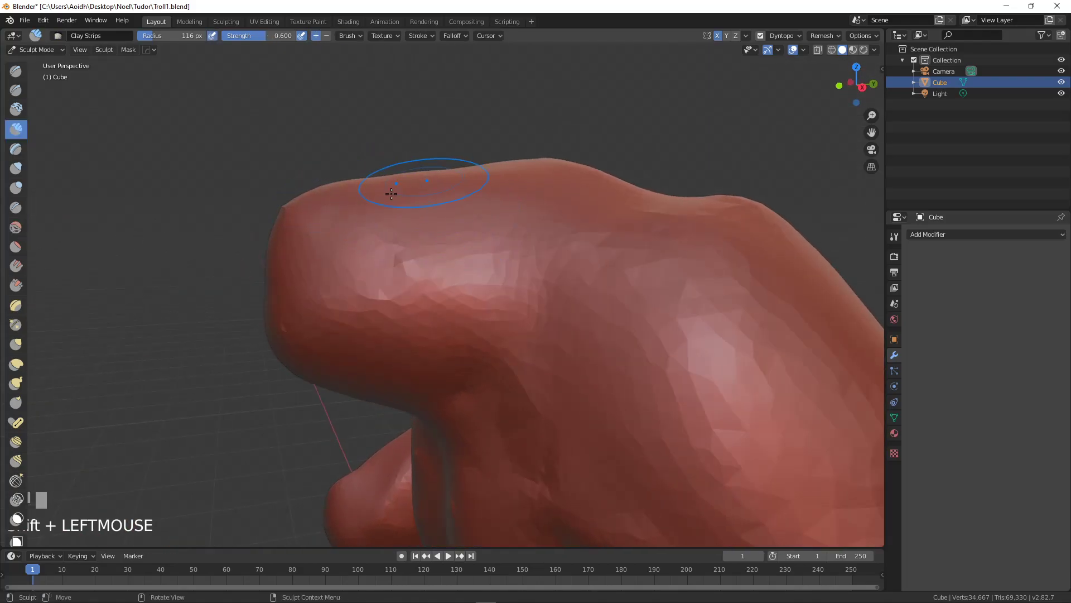
pyautogui.keyDown('shift'); pyautogui.moveTo(304, 232); pyautogui.dragTo(307, 220); pyautogui.keyUp('shift')
pyautogui.moveTo(303, 288); pyautogui.dragTo(332, 253, button='middle')
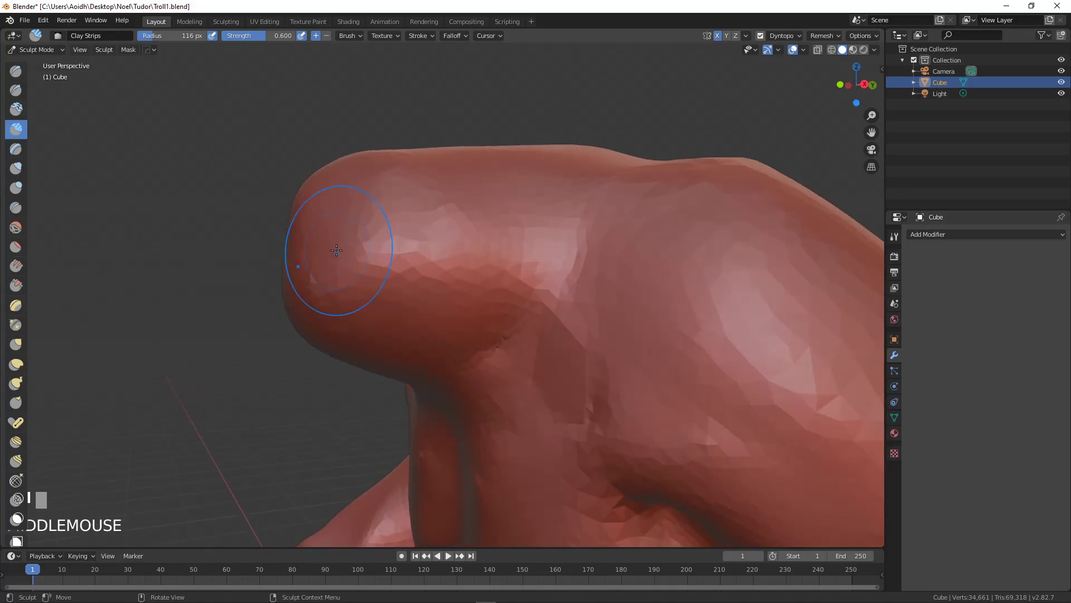
pyautogui.scroll(3, 283, 227)
pyautogui.moveTo(282, 228)
pyautogui.keyDown('shift'); pyautogui.mouseDown()
pyautogui.moveTo(312, 245)
pyautogui.moveTo(461, 251)
pyautogui.mouseUp(); pyautogui.keyUp('shift')
pyautogui.scroll(-3, 485, 245)
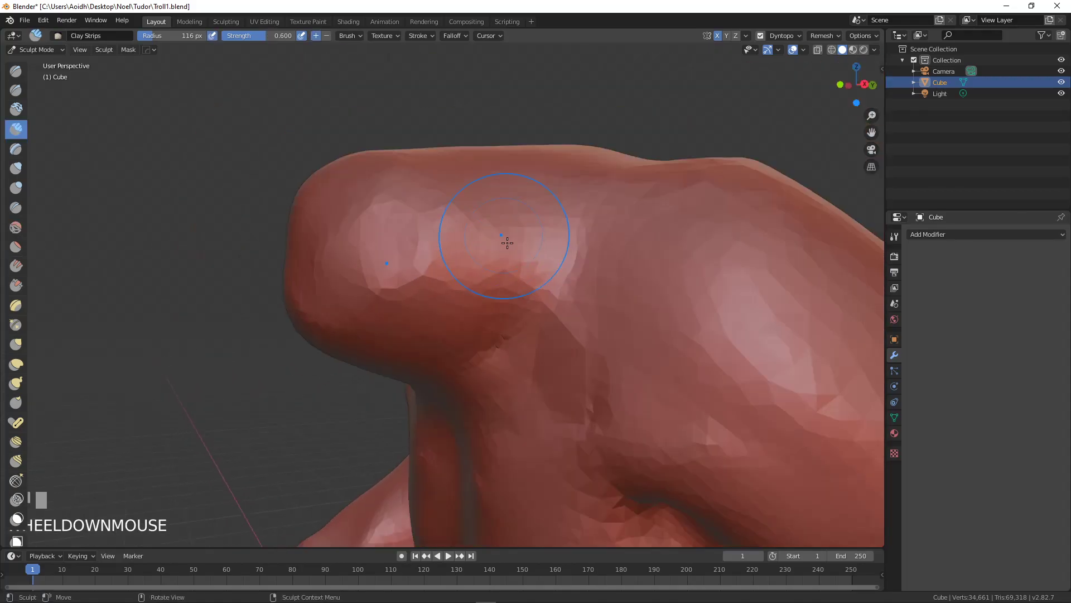
# Step: Smooth the transition from the side of the head into the neck
pyautogui.moveTo(502, 234); pyautogui.dragTo(544, 221, button='middle')
pyautogui.scroll(3, 548, 220)
pyautogui.keyDown('shift'); pyautogui.moveTo(550, 254); pyautogui.dragTo(558, 264); pyautogui.keyUp('shift')
pyautogui.moveTo(732, 277); pyautogui.dragTo(765, 282, button='middle')
pyautogui.keyDown('shift'); pyautogui.moveTo(765, 282); pyautogui.dragTo(777, 333); pyautogui.keyUp('shift')
pyautogui.scroll(-3, 778, 333)
# Step: Check the overall figure from the front and save the file
pyautogui.moveTo(633, 319); pyautogui.dragTo(716, 343, button='middle')
pyautogui.scroll(3, 686, 338)
pyautogui.scroll(-4, 665, 335)
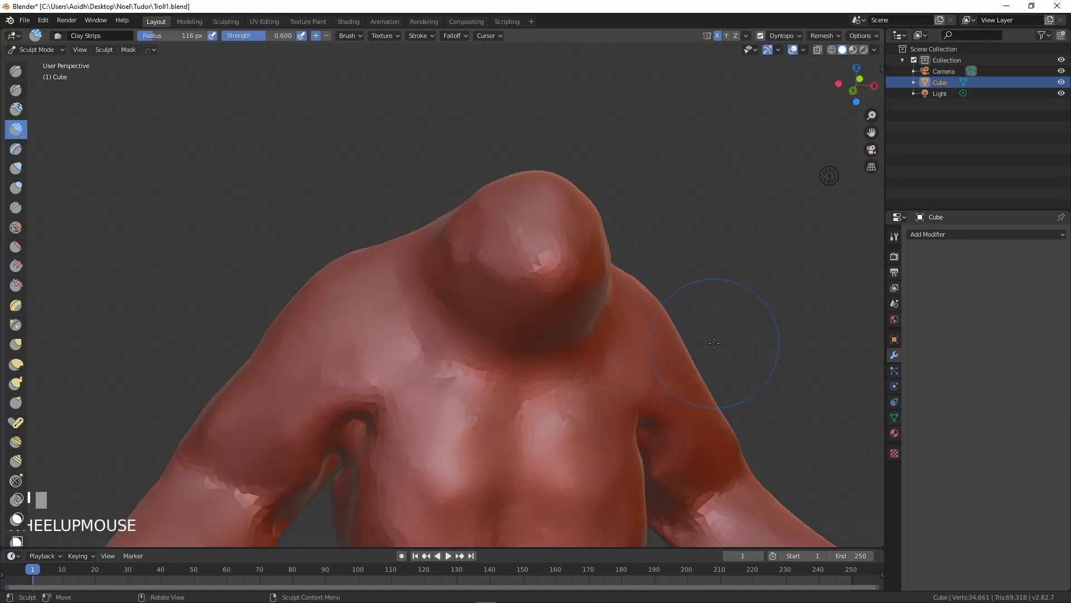
pyautogui.moveTo(625, 341); pyautogui.dragTo(542, 295, button='middle')
pyautogui.scroll(-5, 538, 282)
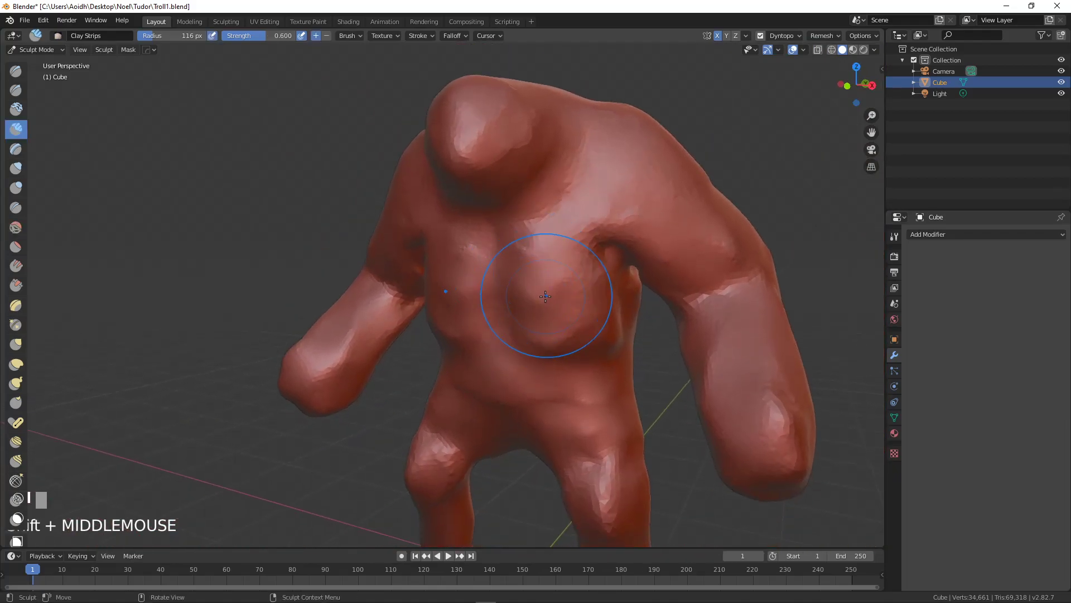
pyautogui.scroll(3, 497, 269)
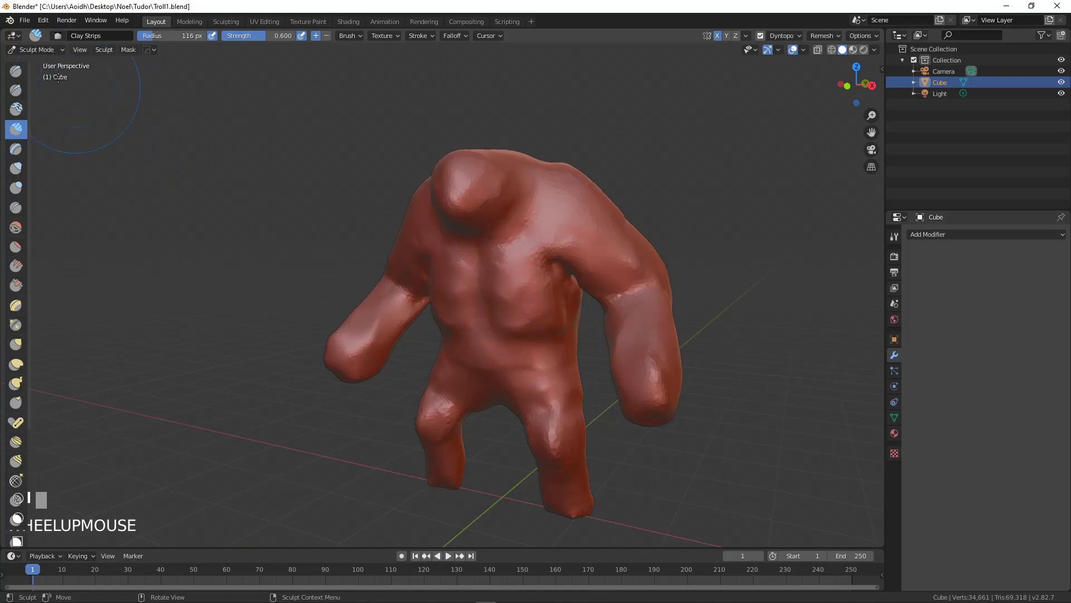
pyautogui.click(27, 21)
pyautogui.click(56, 93)
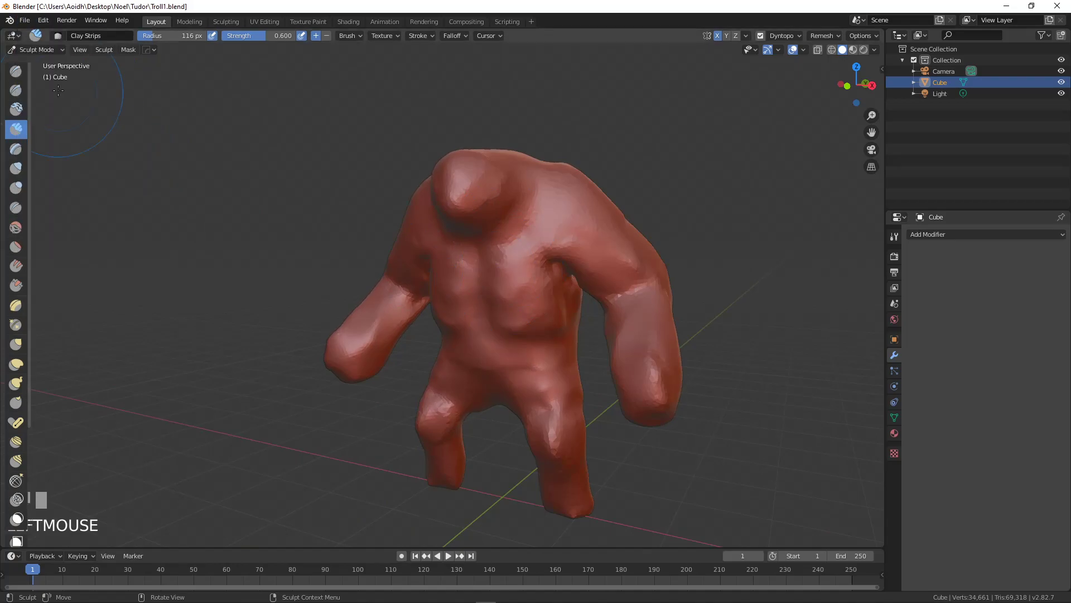
# Step: Try a close-up Clay Strips dab on the head, undo it, and open the Dyntopo detail settings
pyautogui.moveTo(533, 231); pyautogui.dragTo(528, 196)
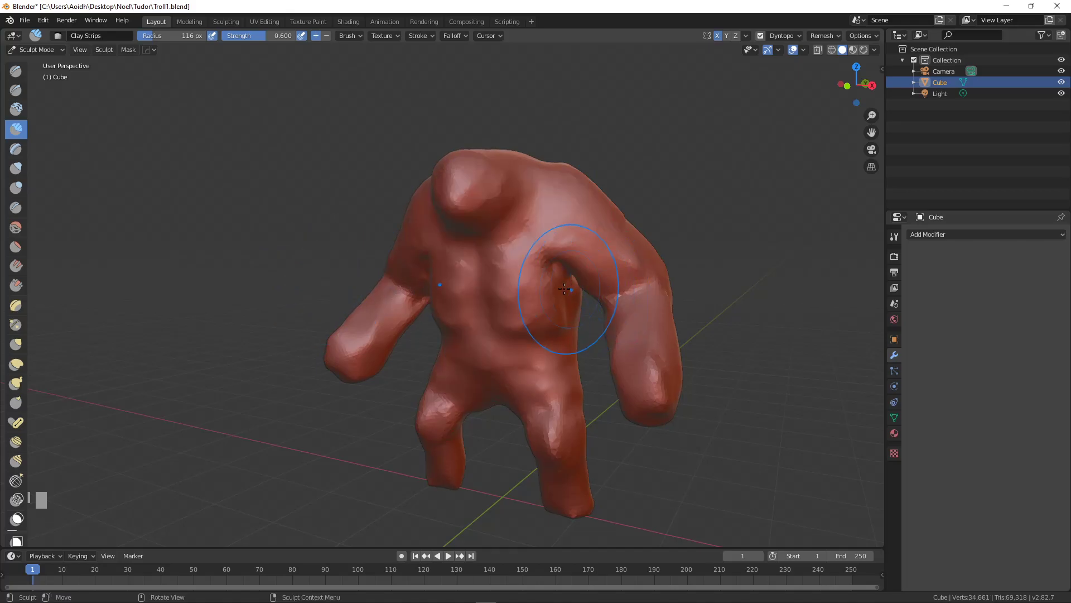
pyautogui.keyDown('shift'); pyautogui.moveTo(610, 284); pyautogui.dragTo(609, 346, button='middle'); pyautogui.keyUp('shift')
pyautogui.scroll(10, 558, 251)
pyautogui.scroll(-6, 468, 271)
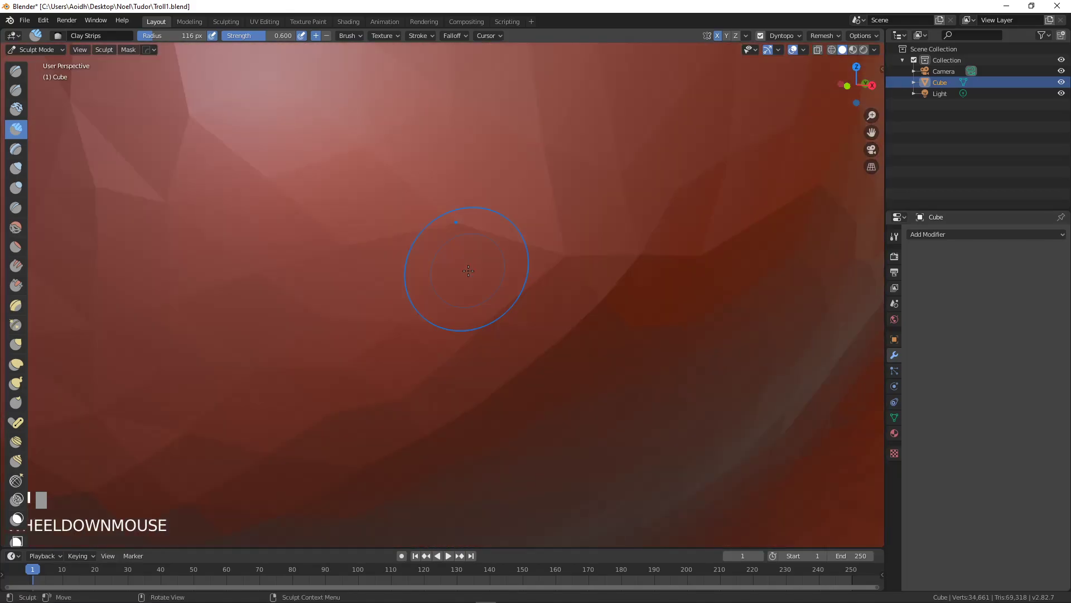
pyautogui.moveTo(438, 228); pyautogui.dragTo(432, 228)
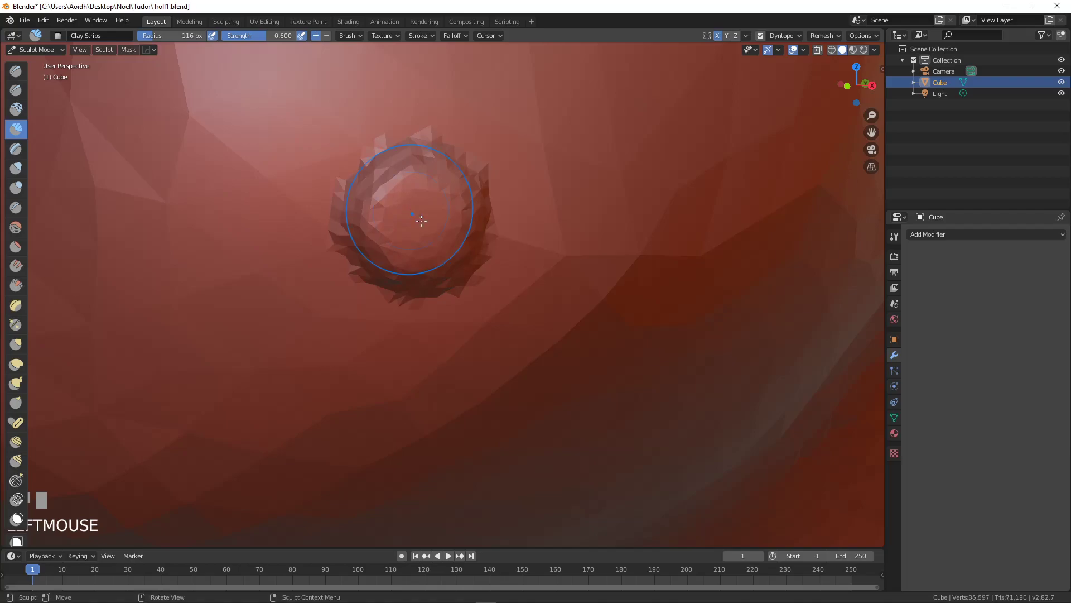
pyautogui.scroll(-5, 447, 279)
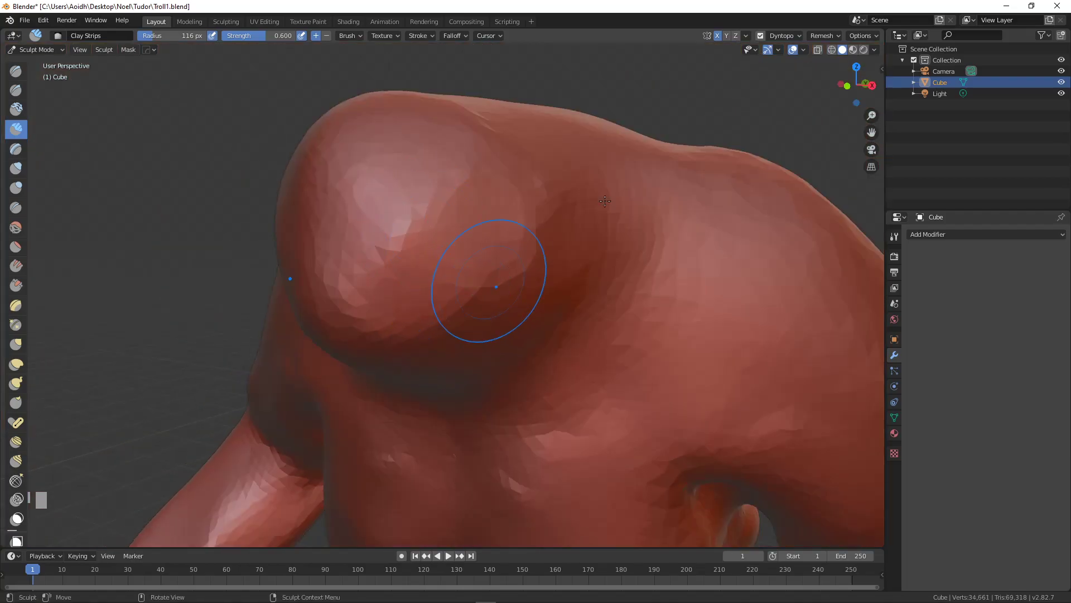
pyautogui.click(779, 34)
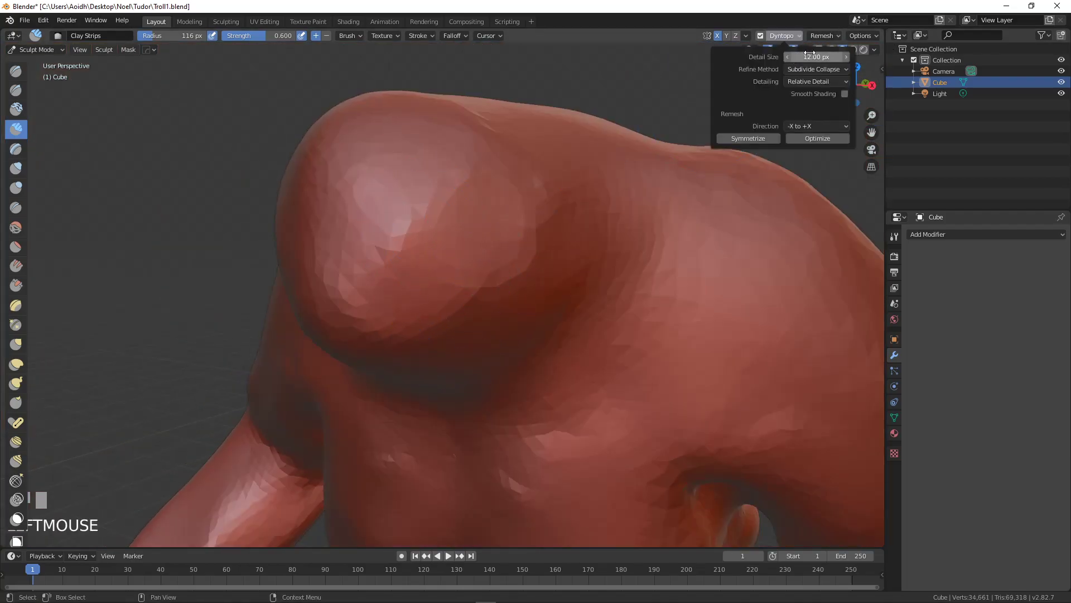
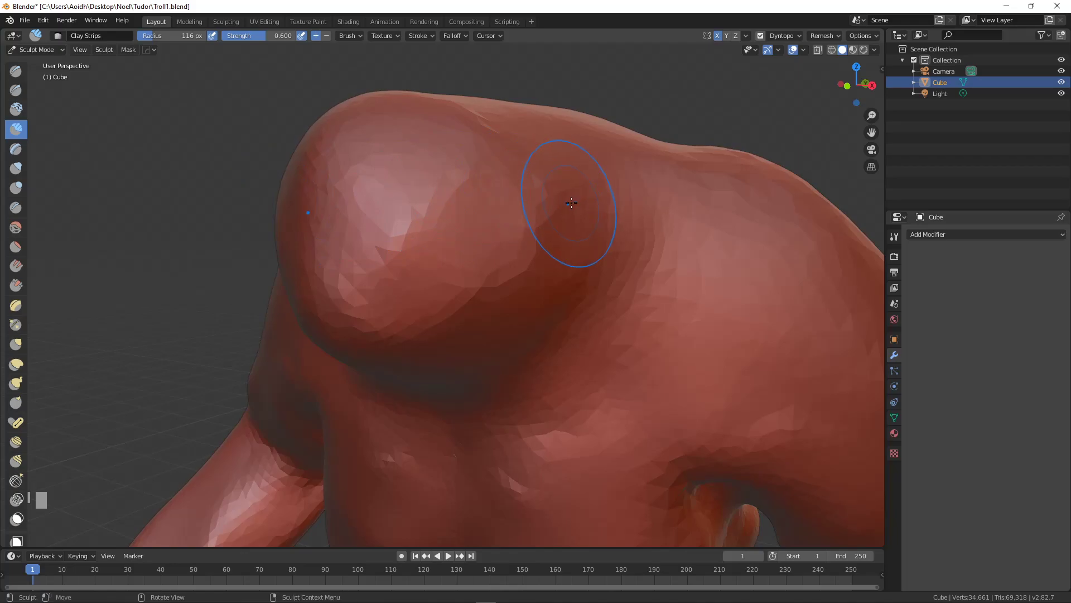
# Step: Switch to the front view and smooth the sides of the head
pyautogui.moveTo(459, 203)
pyautogui.mouseDown(button='middle')
pyautogui.moveTo(500, 201)
pyautogui.moveTo(483, 242)
pyautogui.moveTo(464, 210)
pyautogui.moveTo(450, 246)
pyautogui.moveTo(480, 253)
pyautogui.moveTo(428, 188)
pyautogui.mouseUp(button='middle')
pyautogui.scroll(3, 499, 202)
pyautogui.press('KP_1')
pyautogui.moveTo(637, 176)
pyautogui.keyDown('shift'); pyautogui.mouseDown()
pyautogui.moveTo(652, 235)
pyautogui.moveTo(595, 313)
pyautogui.mouseUp(); pyautogui.keyUp('shift')
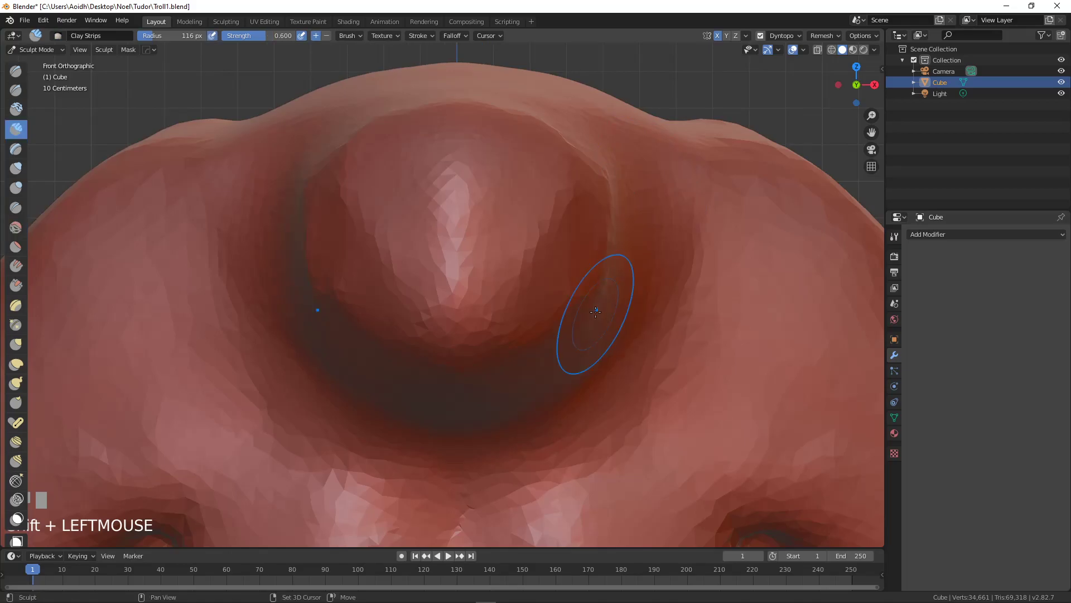
# Step: Build up the lower front of the head into a protruding muzzle with Clay Strips
pyautogui.scroll(1, 577, 294)
pyautogui.keyDown('shift'); pyautogui.moveTo(574, 294); pyautogui.dragTo(469, 266, button='middle'); pyautogui.keyUp('shift')
pyautogui.scroll(1, 527, 292)
pyautogui.scroll(-2, 495, 300)
pyautogui.moveTo(492, 173)
pyautogui.mouseDown()
pyautogui.moveTo(385, 251)
pyautogui.moveTo(517, 172)
pyautogui.mouseUp()
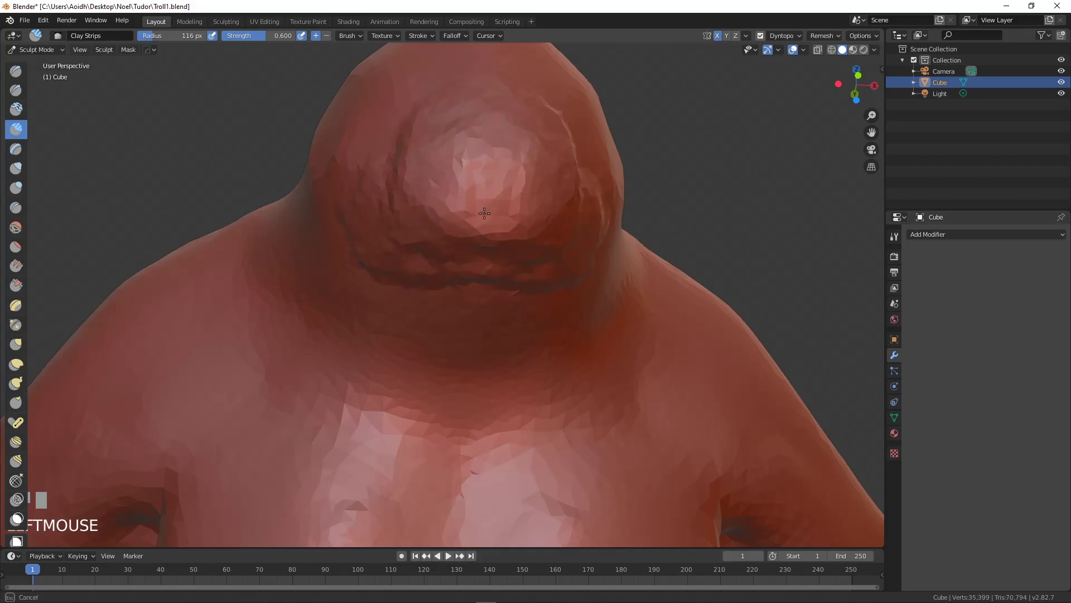
pyautogui.moveTo(450, 203); pyautogui.dragTo(426, 207)
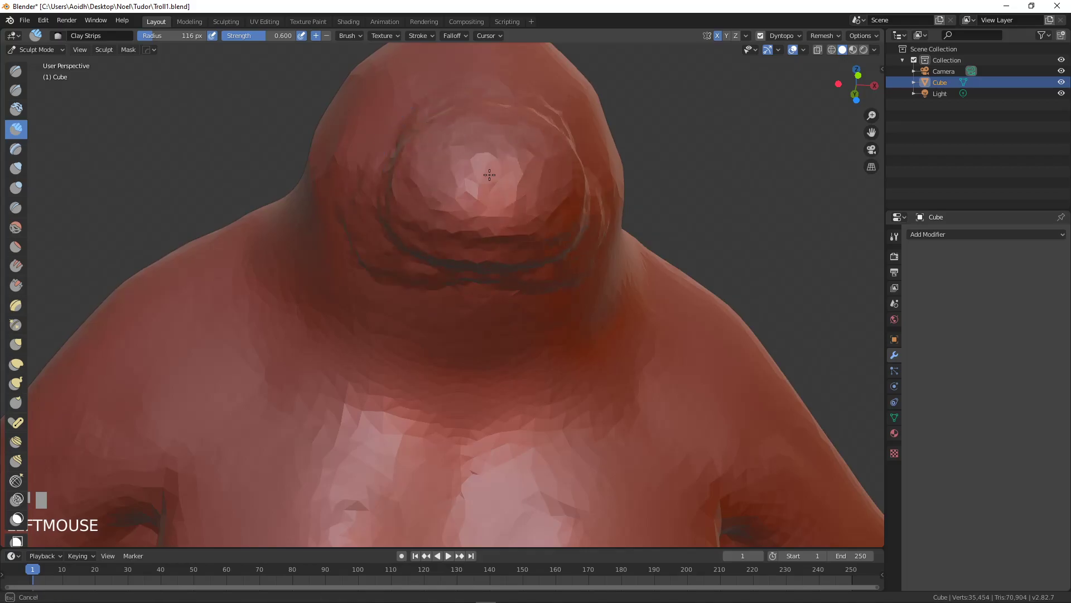
# Step: Smooth the muzzle's front and sides, filling in extra clay over its upper side
pyautogui.moveTo(490, 171); pyautogui.dragTo(506, 220, button='middle')
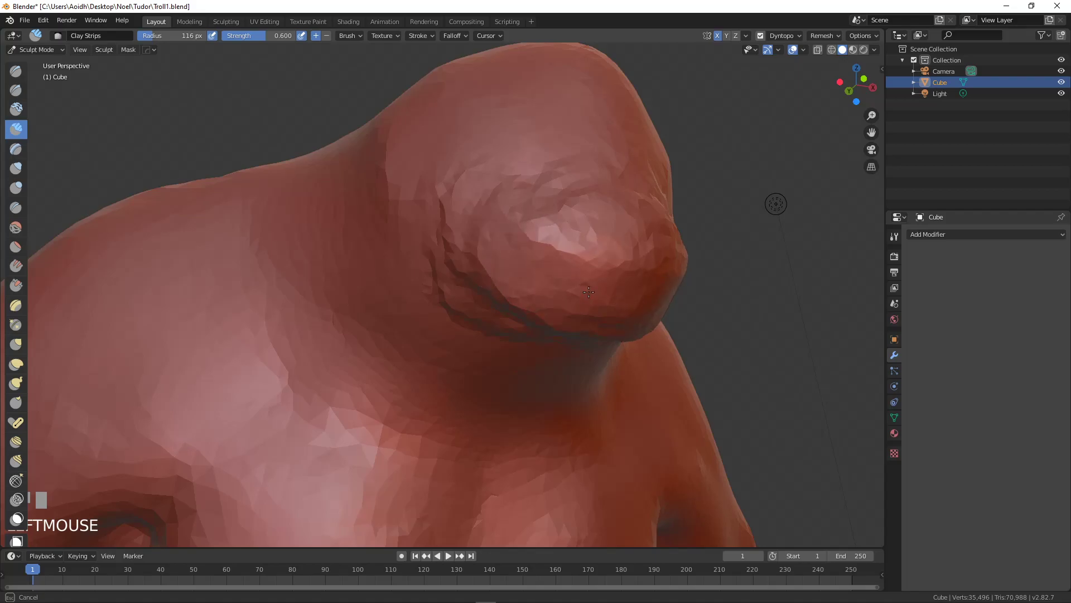
pyautogui.moveTo(576, 297)
pyautogui.keyDown('shift'); pyautogui.mouseDown()
pyautogui.moveTo(562, 329)
pyautogui.moveTo(565, 297)
pyautogui.moveTo(538, 246)
pyautogui.moveTo(581, 256)
pyautogui.moveTo(508, 230)
pyautogui.mouseUp(); pyautogui.keyUp('shift')
pyautogui.moveTo(217, 260)
pyautogui.keyDown('shift'); pyautogui.mouseDown()
pyautogui.moveTo(206, 246)
pyautogui.moveTo(201, 293)
pyautogui.mouseUp(); pyautogui.keyUp('shift')
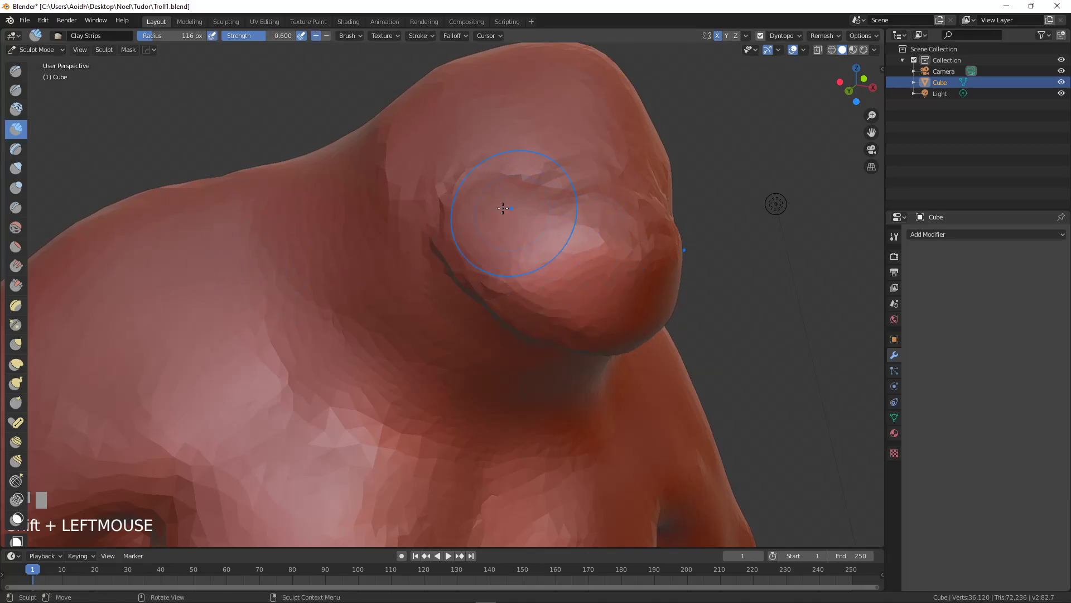
pyautogui.moveTo(505, 209); pyautogui.dragTo(555, 232)
pyautogui.moveTo(555, 232); pyautogui.dragTo(765, 282, button='middle')
pyautogui.moveTo(451, 324); pyautogui.dragTo(486, 306, button='middle')
pyautogui.moveTo(485, 306)
pyautogui.keyDown('shift'); pyautogui.mouseDown()
pyautogui.moveTo(446, 262)
pyautogui.moveTo(454, 251)
pyautogui.mouseUp(); pyautogui.keyUp('shift')
# Step: Set the Clay Strips radius to 31 px and carve a horizontal groove across the middle of the face
pyautogui.moveTo(454, 251)
pyautogui.mouseDown(button='middle')
pyautogui.moveTo(460, 277)
pyautogui.moveTo(455, 268)
pyautogui.mouseUp(button='middle')
pyautogui.scroll(5, 475, 262)
pyautogui.scroll(-3, 464, 271)
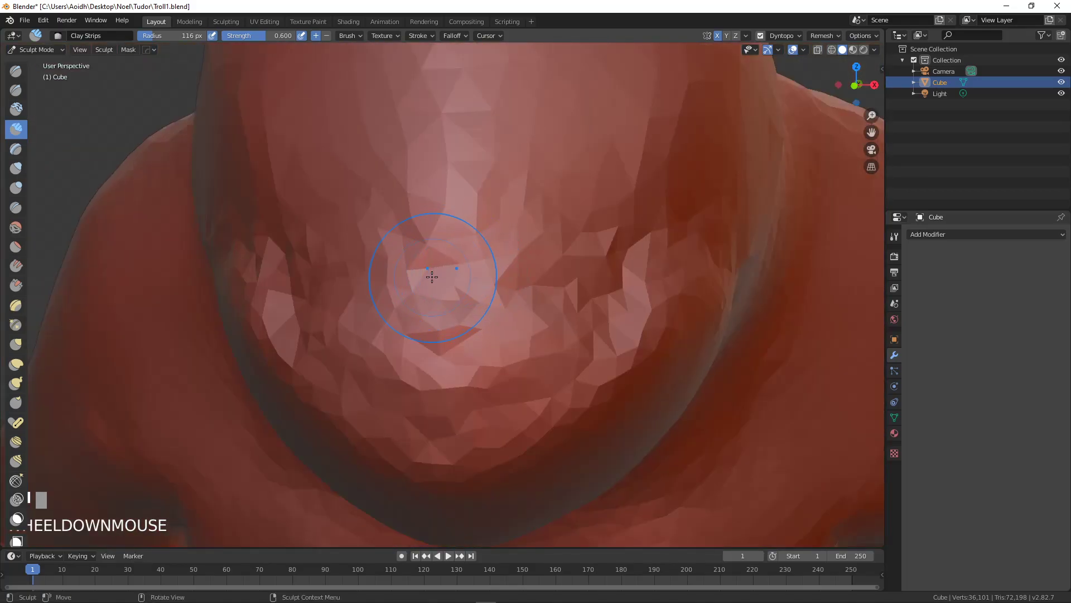
pyautogui.press('f')
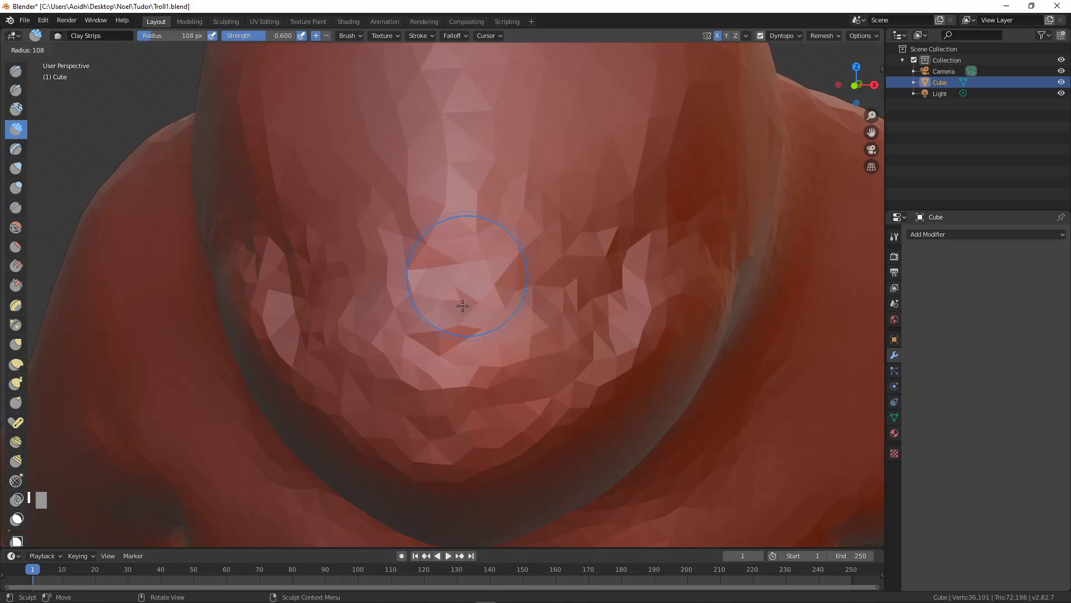
pyautogui.click(419, 306)
pyautogui.scroll(2, 424, 306)
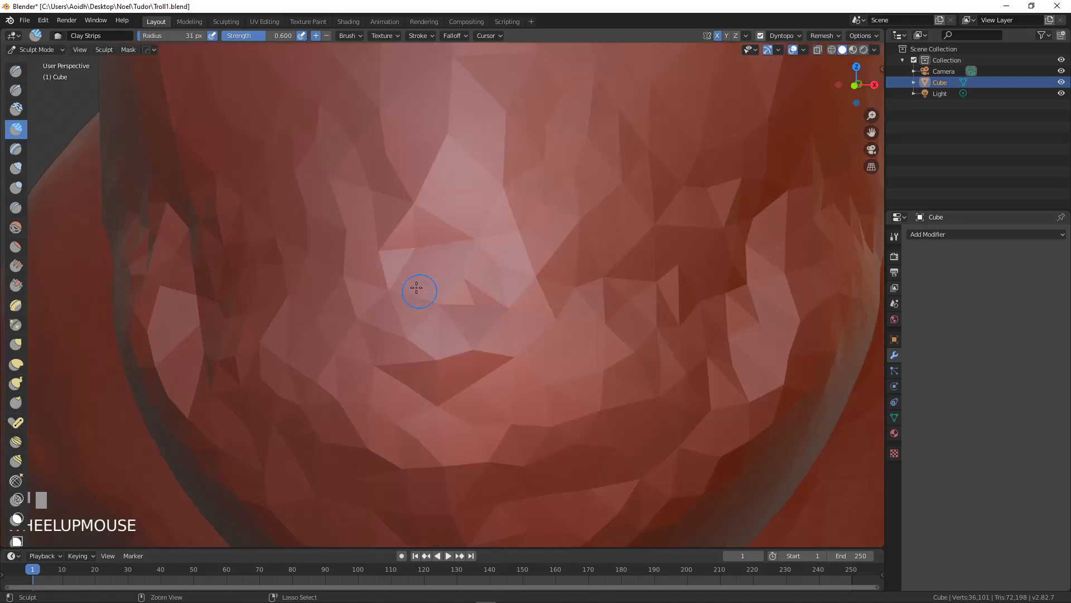
pyautogui.moveTo(489, 283)
pyautogui.keyDown('ctrl'); pyautogui.mouseDown()
pyautogui.moveTo(313, 281)
pyautogui.moveTo(347, 301)
pyautogui.moveTo(412, 289)
pyautogui.mouseUp(); pyautogui.keyUp('ctrl')
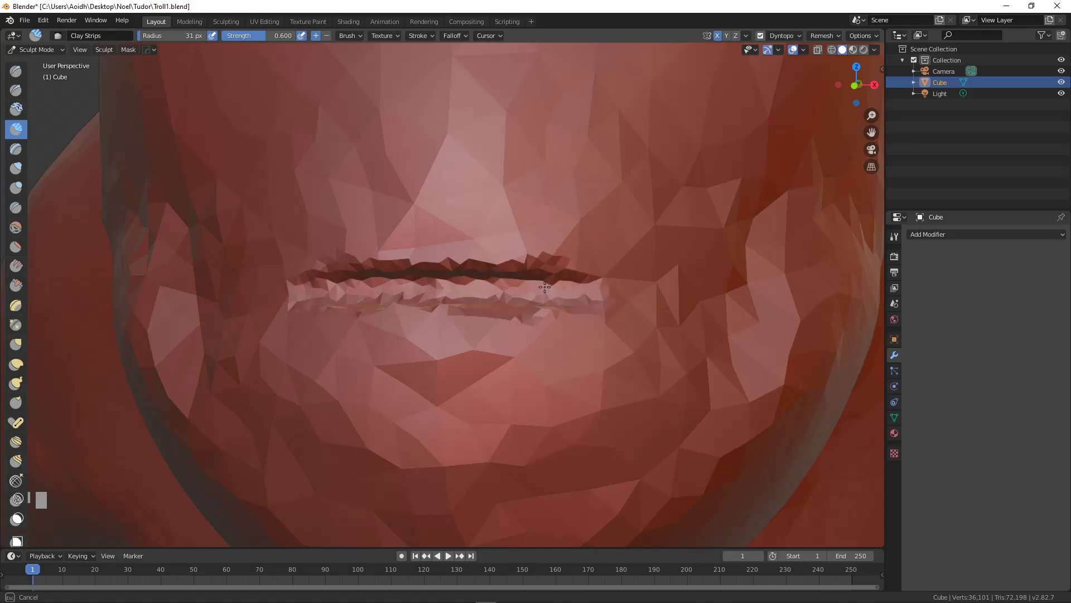
# Step: Set the brush radius to 66 px, extend the groove sideways into the cheeks, and smooth the surrounding surface
pyautogui.scroll(-2, 549, 285)
pyautogui.scroll(2, 550, 285)
pyautogui.scroll(-2, 550, 285)
pyautogui.moveTo(550, 285); pyautogui.dragTo(467, 263, button='middle')
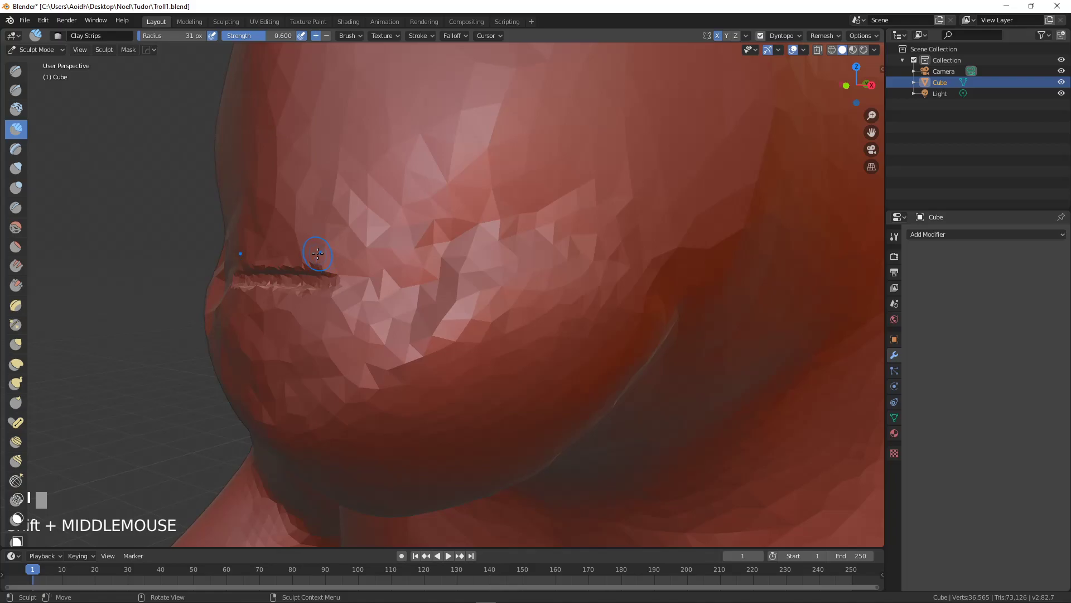
pyautogui.press('f')
pyautogui.moveTo(251, 252)
pyautogui.keyDown('ctrl'); pyautogui.mouseDown()
pyautogui.moveTo(307, 243)
pyautogui.moveTo(379, 251)
pyautogui.moveTo(234, 228)
pyautogui.moveTo(362, 240)
pyautogui.moveTo(502, 215)
pyautogui.moveTo(435, 209)
pyautogui.moveTo(297, 231)
pyautogui.moveTo(360, 190)
pyautogui.moveTo(276, 229)
pyautogui.mouseUp(); pyautogui.keyUp('ctrl')
pyautogui.moveTo(279, 234)
pyautogui.keyDown('shift'); pyautogui.mouseDown()
pyautogui.moveTo(329, 245)
pyautogui.moveTo(502, 212)
pyautogui.moveTo(368, 302)
pyautogui.moveTo(474, 290)
pyautogui.moveTo(391, 290)
pyautogui.mouseUp(); pyautogui.keyUp('shift')
pyautogui.moveTo(597, 224)
pyautogui.keyDown('shift'); pyautogui.mouseDown()
pyautogui.moveTo(497, 181)
pyautogui.moveTo(435, 208)
pyautogui.mouseUp(); pyautogui.keyUp('shift')
pyautogui.moveTo(360, 227); pyautogui.dragTo(389, 243, button='middle')
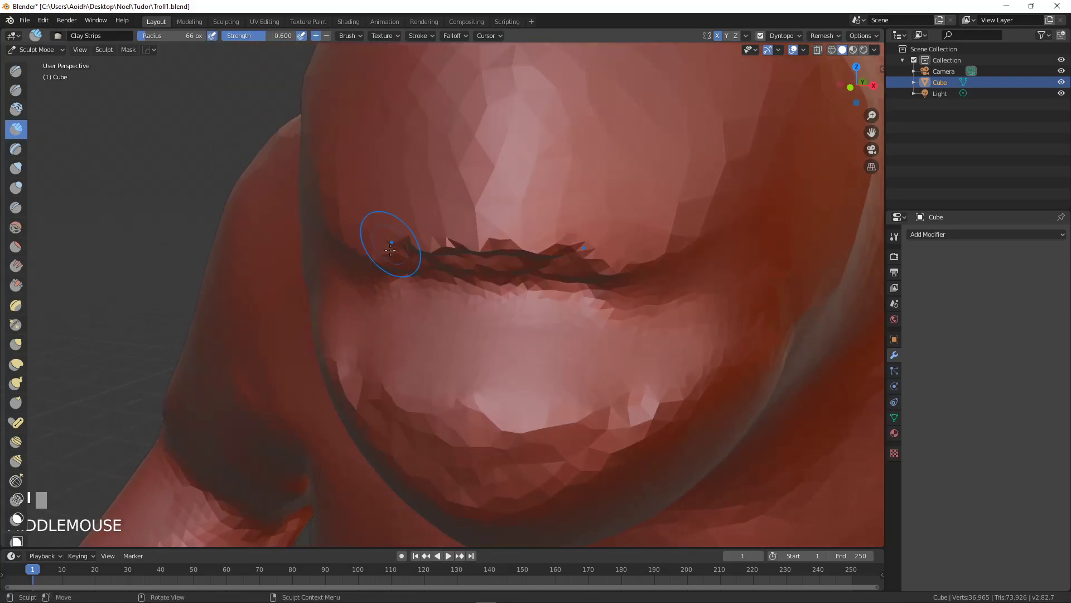
# Step: Carve a second horizontal groove for the mouth just below the first one
pyautogui.keyDown('shift'); pyautogui.moveTo(425, 284); pyautogui.dragTo(378, 220, button='middle'); pyautogui.keyUp('shift')
pyautogui.scroll(3, 357, 232)
pyautogui.moveTo(284, 216)
pyautogui.keyDown('ctrl'); pyautogui.mouseDown()
pyautogui.moveTo(444, 216)
pyautogui.moveTo(313, 217)
pyautogui.moveTo(457, 196)
pyautogui.moveTo(250, 215)
pyautogui.mouseUp(); pyautogui.keyUp('ctrl')
pyautogui.scroll(-2, 439, 215)
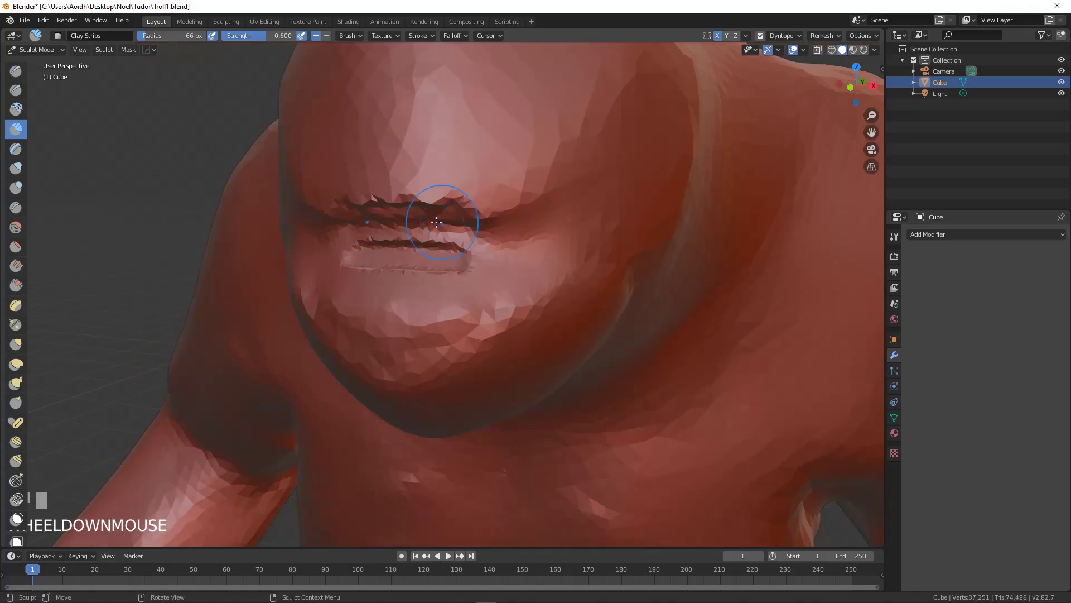
# Step: Carve hollows on both sides of the nose above the mouth and smooth them into the cheeks
pyautogui.keyDown('shift'); pyautogui.moveTo(435, 212); pyautogui.dragTo(418, 210, button='middle'); pyautogui.keyUp('shift')
pyautogui.scroll(2, 419, 131)
pyautogui.moveTo(390, 178)
pyautogui.keyDown('ctrl'); pyautogui.mouseDown()
pyautogui.moveTo(434, 159)
pyautogui.moveTo(413, 109)
pyautogui.moveTo(486, 131)
pyautogui.moveTo(558, 119)
pyautogui.moveTo(497, 180)
pyautogui.moveTo(523, 162)
pyautogui.mouseUp(); pyautogui.keyUp('ctrl')
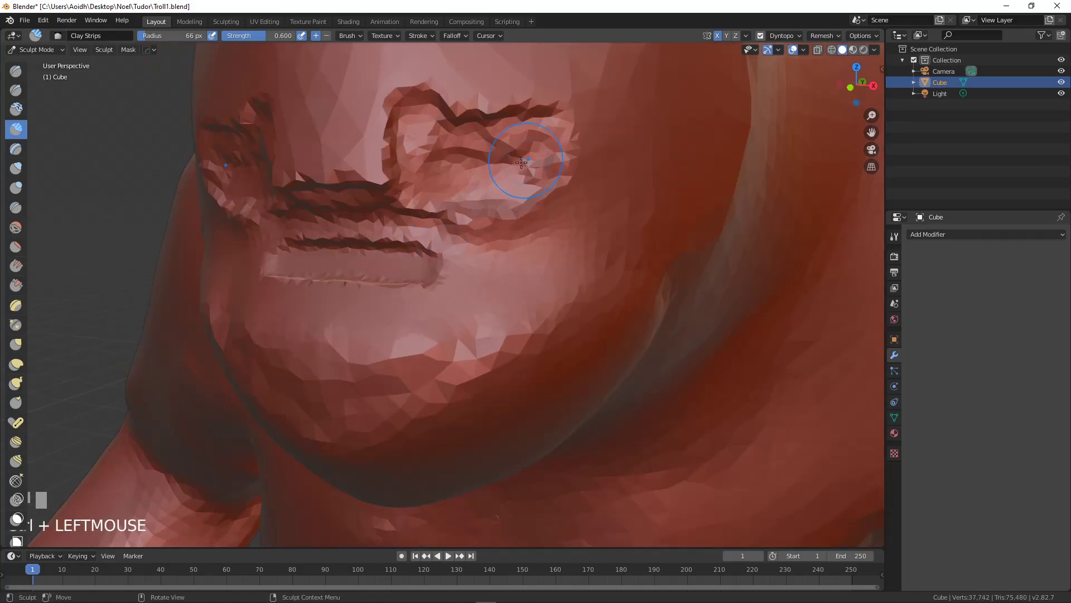
pyautogui.moveTo(430, 142)
pyautogui.keyDown('shift'); pyautogui.mouseDown()
pyautogui.moveTo(460, 195)
pyautogui.moveTo(475, 178)
pyautogui.moveTo(399, 165)
pyautogui.mouseUp(); pyautogui.keyUp('shift')
pyautogui.keyDown('shift'); pyautogui.moveTo(380, 115); pyautogui.dragTo(393, 128); pyautogui.keyUp('shift')
pyautogui.moveTo(397, 125)
pyautogui.keyDown('ctrl'); pyautogui.mouseDown()
pyautogui.moveTo(401, 114)
pyautogui.moveTo(378, 95)
pyautogui.moveTo(521, 196)
pyautogui.mouseUp(); pyautogui.keyUp('ctrl')
pyautogui.keyDown('shift'); pyautogui.moveTo(502, 179); pyautogui.dragTo(497, 246, button='middle'); pyautogui.keyUp('shift')
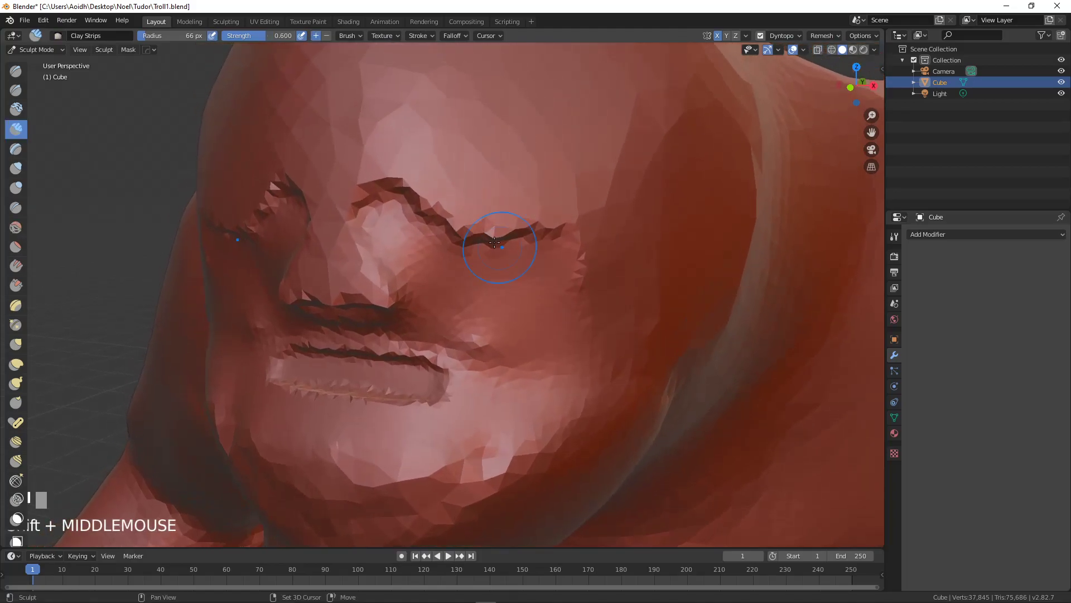
# Step: Carve the eye sockets into the upper face and deepen them with a 123 px Clay Strips brush
pyautogui.keyDown('shift'); pyautogui.moveTo(482, 164); pyautogui.dragTo(433, 172, button='middle'); pyautogui.keyUp('shift')
pyautogui.keyDown('ctrl'); pyautogui.moveTo(394, 203); pyautogui.dragTo(398, 211); pyautogui.keyUp('ctrl')
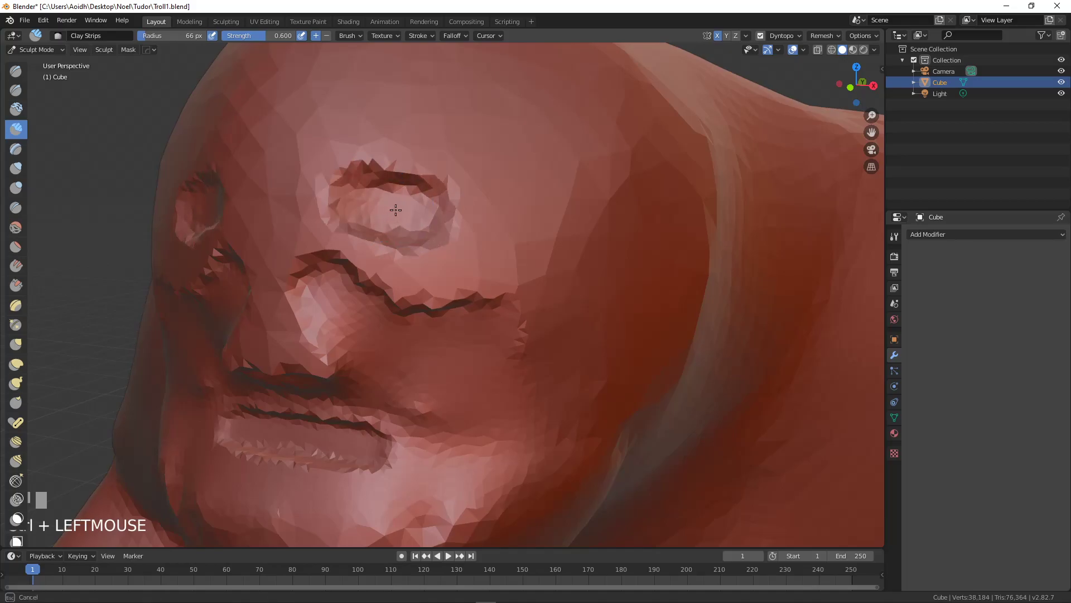
pyautogui.scroll(1, 405, 222)
pyautogui.keyDown('shift'); pyautogui.moveTo(405, 222); pyautogui.dragTo(412, 267, button='middle'); pyautogui.keyUp('shift')
pyautogui.scroll(1, 405, 270)
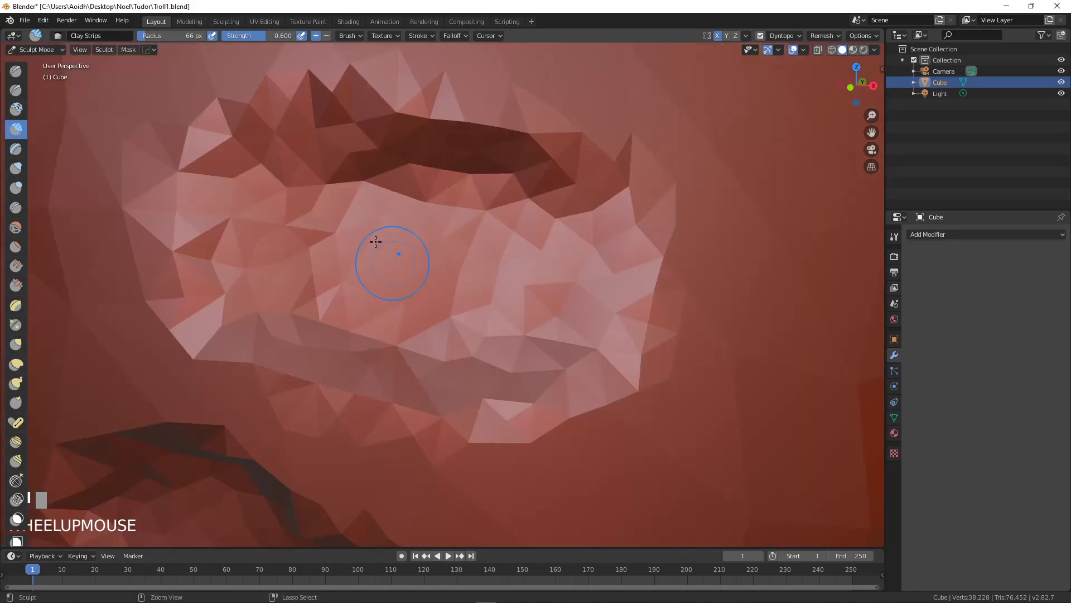
pyautogui.press('f')
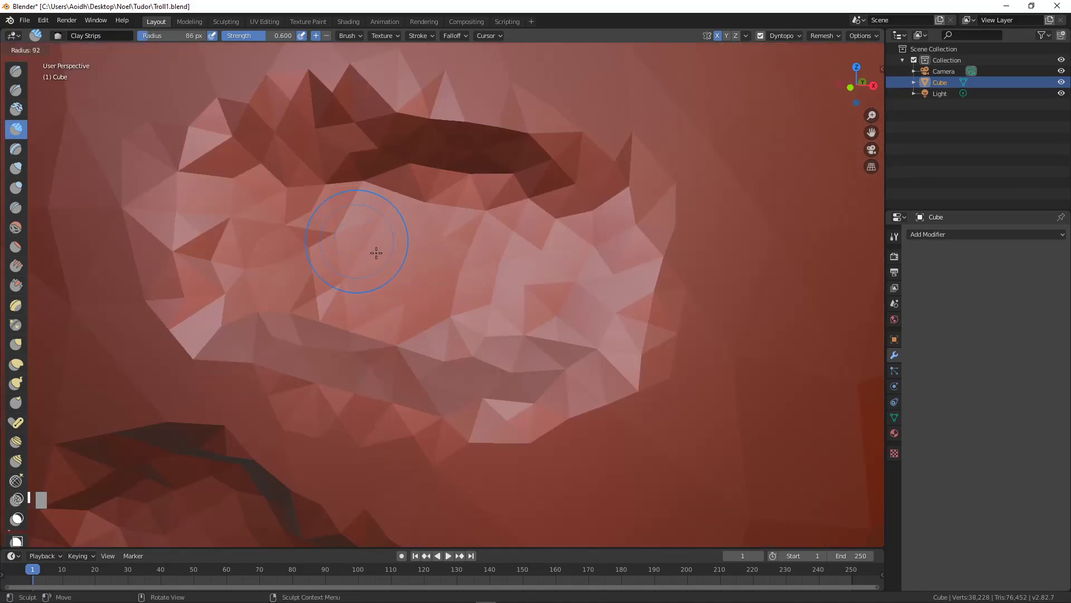
pyautogui.click(389, 257)
pyautogui.moveTo(320, 227)
pyautogui.keyDown('ctrl'); pyautogui.mouseDown()
pyautogui.moveTo(323, 218)
pyautogui.moveTo(395, 297)
pyautogui.moveTo(289, 187)
pyautogui.moveTo(262, 263)
pyautogui.moveTo(447, 268)
pyautogui.moveTo(363, 251)
pyautogui.moveTo(415, 205)
pyautogui.moveTo(380, 251)
pyautogui.moveTo(424, 268)
pyautogui.moveTo(363, 262)
pyautogui.moveTo(400, 252)
pyautogui.moveTo(429, 190)
pyautogui.moveTo(212, 234)
pyautogui.moveTo(336, 335)
pyautogui.mouseUp(); pyautogui.keyUp('ctrl')
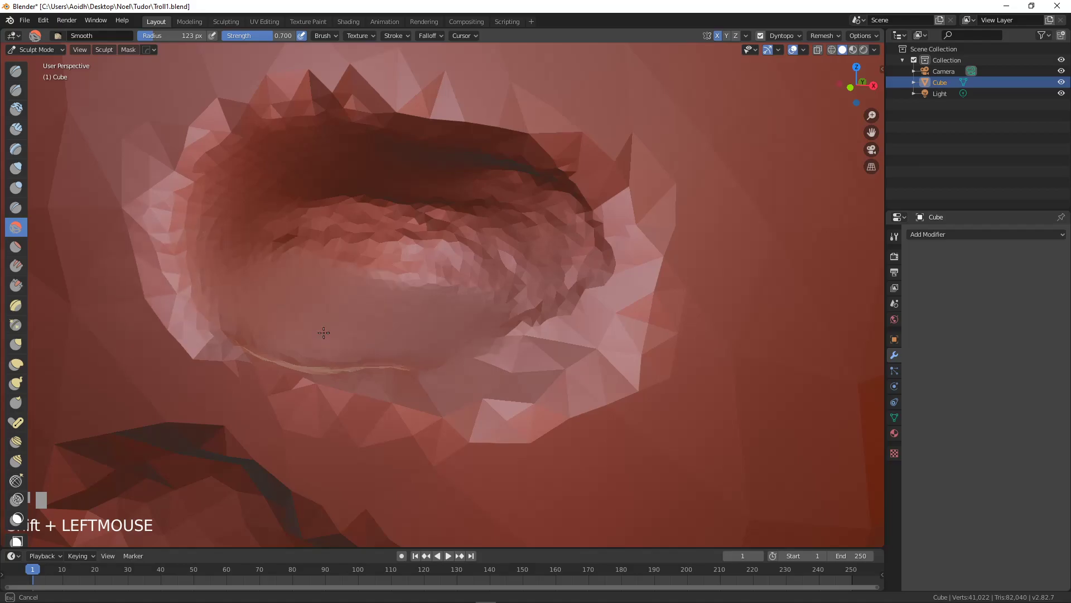
# Step: Smooth the eye socket rims and the area below them, deepening the sockets slightly
pyautogui.moveTo(243, 328)
pyautogui.keyDown('shift'); pyautogui.mouseDown()
pyautogui.moveTo(591, 277)
pyautogui.moveTo(530, 151)
pyautogui.moveTo(276, 100)
pyautogui.mouseUp(); pyautogui.keyUp('shift')
pyautogui.keyDown('shift'); pyautogui.moveTo(262, 162); pyautogui.dragTo(367, 137, button='middle'); pyautogui.keyUp('shift')
pyautogui.moveTo(469, 190)
pyautogui.keyDown('shift'); pyautogui.mouseDown()
pyautogui.moveTo(502, 134)
pyautogui.moveTo(474, 173)
pyautogui.mouseUp(); pyautogui.keyUp('shift')
pyautogui.moveTo(412, 206)
pyautogui.keyDown('ctrl'); pyautogui.mouseDown()
pyautogui.moveTo(433, 88)
pyautogui.moveTo(419, 175)
pyautogui.moveTo(464, 217)
pyautogui.moveTo(416, 234)
pyautogui.mouseUp(); pyautogui.keyUp('ctrl')
pyautogui.moveTo(416, 234)
pyautogui.keyDown('shift'); pyautogui.mouseDown(button='middle')
pyautogui.moveTo(418, 191)
pyautogui.moveTo(455, 230)
pyautogui.mouseUp(button='middle'); pyautogui.keyUp('shift')
pyautogui.keyDown('shift'); pyautogui.moveTo(441, 167); pyautogui.dragTo(486, 210, button='middle'); pyautogui.keyUp('shift')
pyautogui.moveTo(486, 210)
pyautogui.keyDown('shift'); pyautogui.mouseDown()
pyautogui.moveTo(376, 182)
pyautogui.moveTo(636, 256)
pyautogui.mouseUp(); pyautogui.keyUp('shift')
pyautogui.moveTo(829, 326)
pyautogui.keyDown('shift'); pyautogui.mouseDown()
pyautogui.moveTo(753, 292)
pyautogui.moveTo(846, 230)
pyautogui.mouseUp(); pyautogui.keyUp('shift')
pyautogui.keyDown('shift'); pyautogui.moveTo(612, 286); pyautogui.dragTo(452, 264); pyautogui.keyUp('shift')
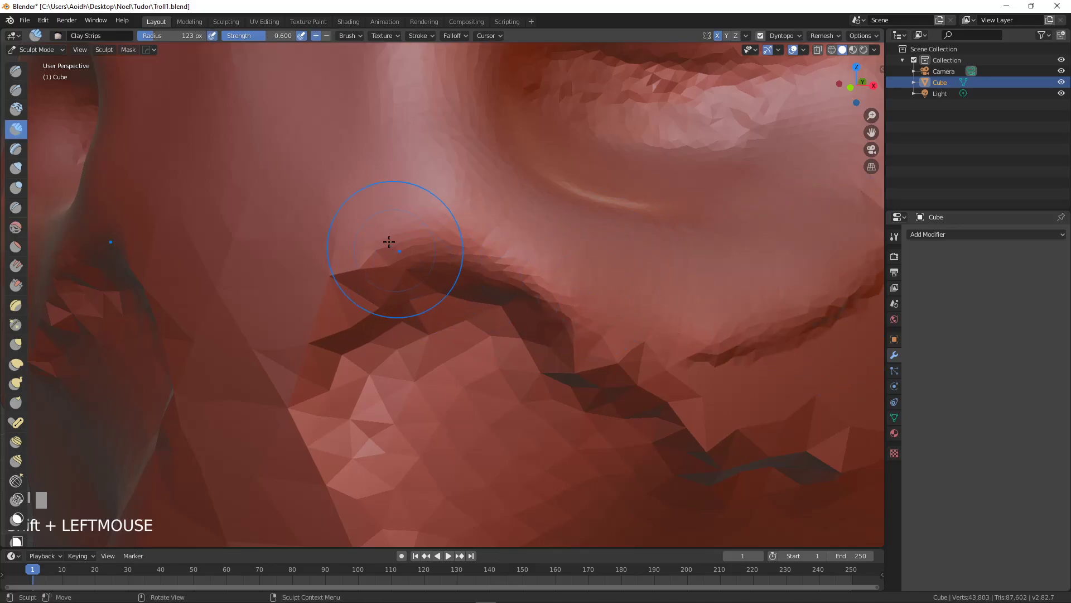
# Step: Build up the nose bridge with Clay Strips from between the eyes down toward the tip, smoothing its upper part
pyautogui.keyDown('shift'); pyautogui.moveTo(327, 224); pyautogui.dragTo(362, 180, button='middle'); pyautogui.keyUp('shift')
pyautogui.moveTo(295, 191)
pyautogui.mouseDown()
pyautogui.moveTo(262, 184)
pyautogui.moveTo(310, 115)
pyautogui.mouseUp()
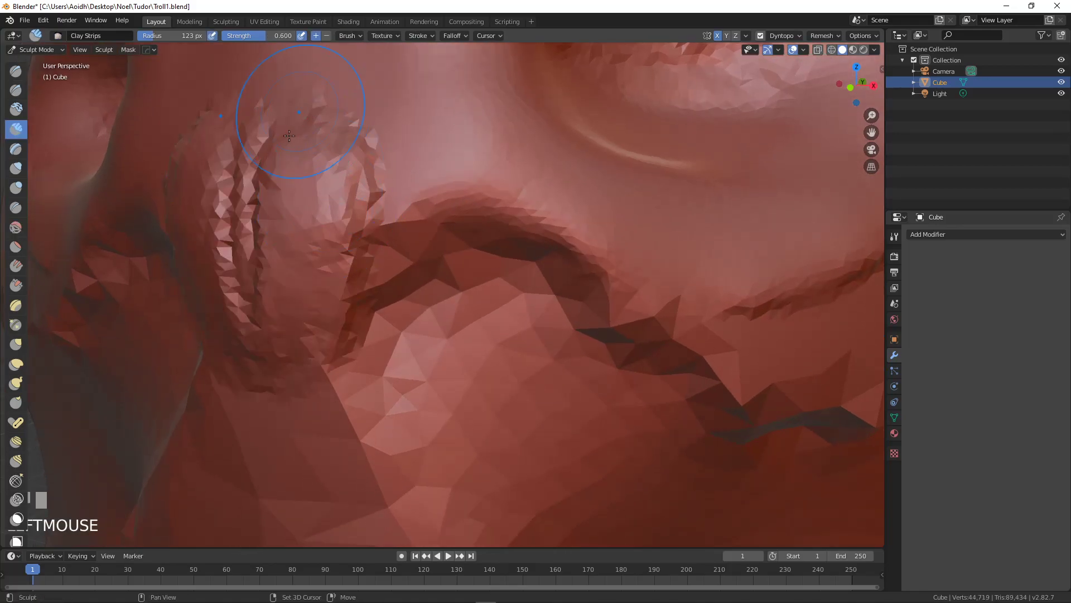
pyautogui.keyDown('shift'); pyautogui.moveTo(279, 167); pyautogui.dragTo(387, 191); pyautogui.keyUp('shift')
pyautogui.moveTo(357, 245)
pyautogui.mouseDown()
pyautogui.moveTo(340, 380)
pyautogui.moveTo(270, 480)
pyautogui.moveTo(286, 472)
pyautogui.mouseUp()
pyautogui.keyDown('shift'); pyautogui.moveTo(287, 472); pyautogui.dragTo(284, 191, button='middle'); pyautogui.keyUp('shift')
pyautogui.moveTo(282, 120)
pyautogui.mouseDown()
pyautogui.moveTo(279, 223)
pyautogui.moveTo(301, 141)
pyautogui.moveTo(334, 257)
pyautogui.moveTo(251, 267)
pyautogui.moveTo(234, 212)
pyautogui.moveTo(363, 296)
pyautogui.mouseUp()
# Step: Build up a wide nose tip and nostril wings, smoothing them and the upper lip area beside the nose
pyautogui.moveTo(172, 333)
pyautogui.mouseDown()
pyautogui.moveTo(391, 304)
pyautogui.moveTo(281, 380)
pyautogui.mouseUp()
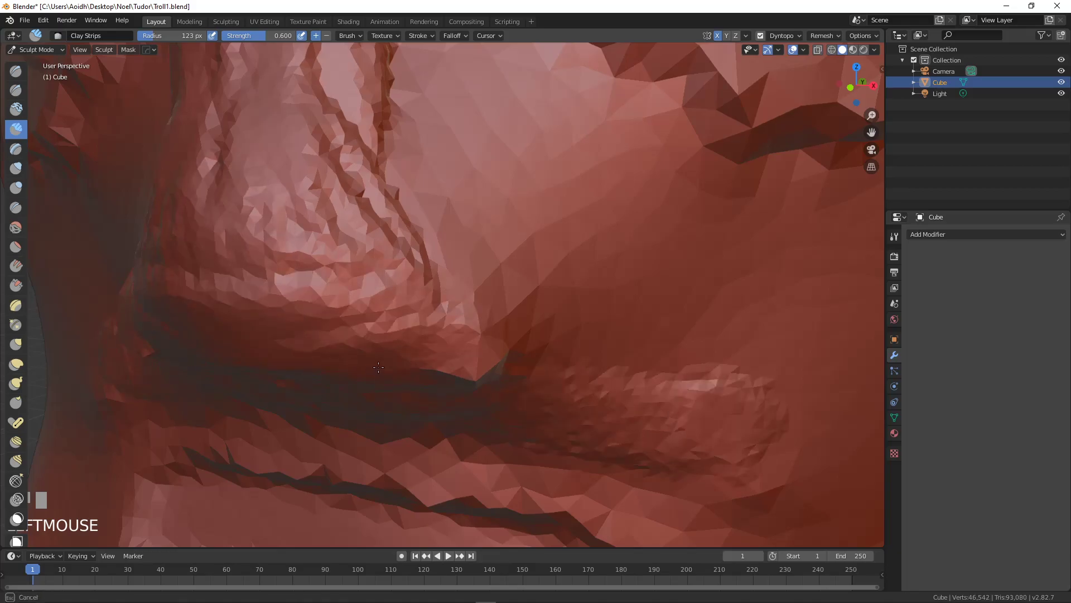
pyautogui.keyDown('shift'); pyautogui.moveTo(472, 391); pyautogui.dragTo(738, 405); pyautogui.keyUp('shift')
pyautogui.keyDown('shift'); pyautogui.moveTo(587, 409); pyautogui.dragTo(501, 412); pyautogui.keyUp('shift')
pyautogui.moveTo(406, 360)
pyautogui.mouseDown()
pyautogui.moveTo(446, 329)
pyautogui.moveTo(421, 272)
pyautogui.moveTo(446, 352)
pyautogui.mouseUp()
pyautogui.keyDown('shift'); pyautogui.moveTo(346, 266); pyautogui.dragTo(493, 346); pyautogui.keyUp('shift')
pyautogui.moveTo(485, 329)
pyautogui.mouseDown()
pyautogui.moveTo(474, 279)
pyautogui.moveTo(368, 279)
pyautogui.moveTo(346, 262)
pyautogui.moveTo(240, 251)
pyautogui.moveTo(240, 297)
pyautogui.mouseUp()
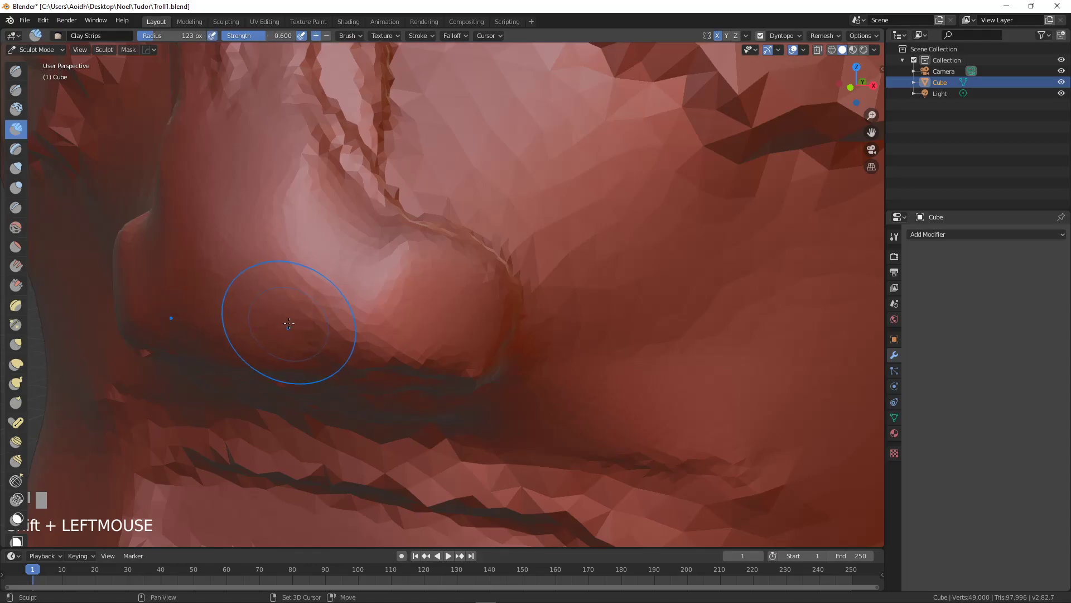
# Step: Carve into the underside of the nose and smooth it
pyautogui.moveTo(290, 320); pyautogui.dragTo(287, 296, button='middle')
pyautogui.moveTo(312, 245)
pyautogui.keyDown('shift'); pyautogui.mouseDown(button='middle')
pyautogui.moveTo(304, 288)
pyautogui.moveTo(314, 336)
pyautogui.mouseUp(button='middle'); pyautogui.keyUp('shift')
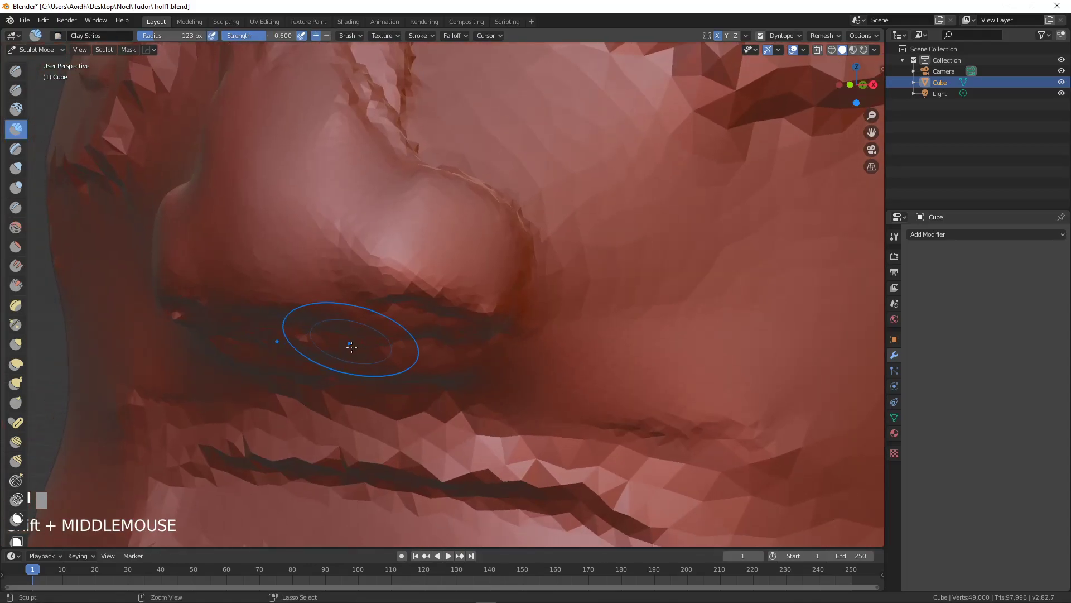
pyautogui.keyDown('ctrl'); pyautogui.moveTo(351, 346); pyautogui.dragTo(387, 342); pyautogui.keyUp('ctrl')
pyautogui.keyDown('shift'); pyautogui.moveTo(306, 351); pyautogui.dragTo(402, 333); pyautogui.keyUp('shift')
pyautogui.scroll(-4, 406, 352)
pyautogui.moveTo(406, 363)
pyautogui.mouseDown(button='middle')
pyautogui.moveTo(408, 340)
pyautogui.moveTo(411, 357)
pyautogui.mouseUp(button='middle')
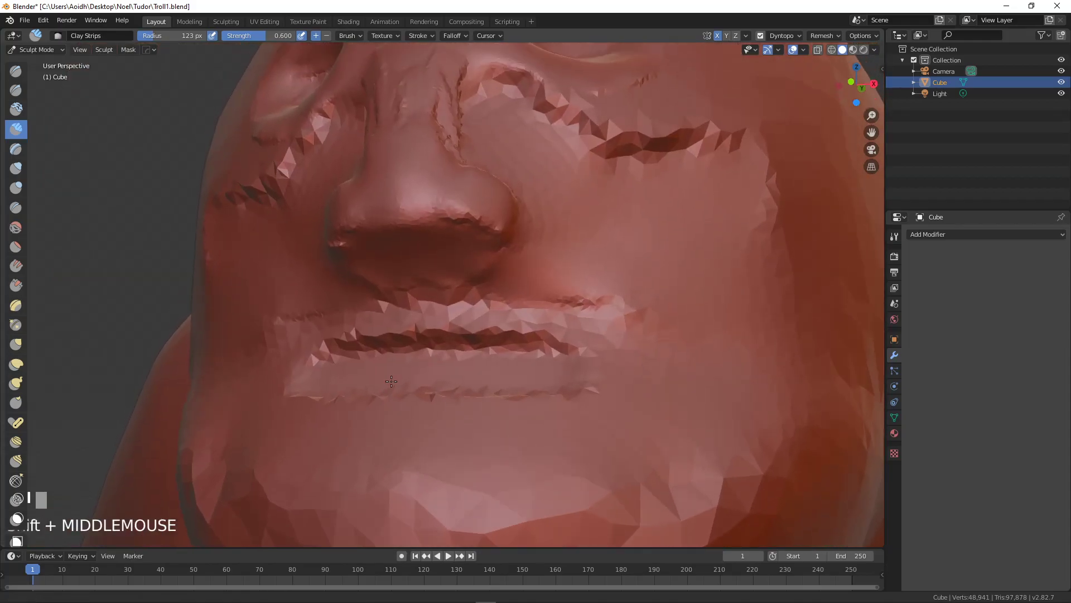
# Step: Set the brush radius to 82 px, carve the nostrils and the philtrum above the mouth, and smooth them
pyautogui.scroll(5, 411, 359)
pyautogui.scroll(-4, 405, 346)
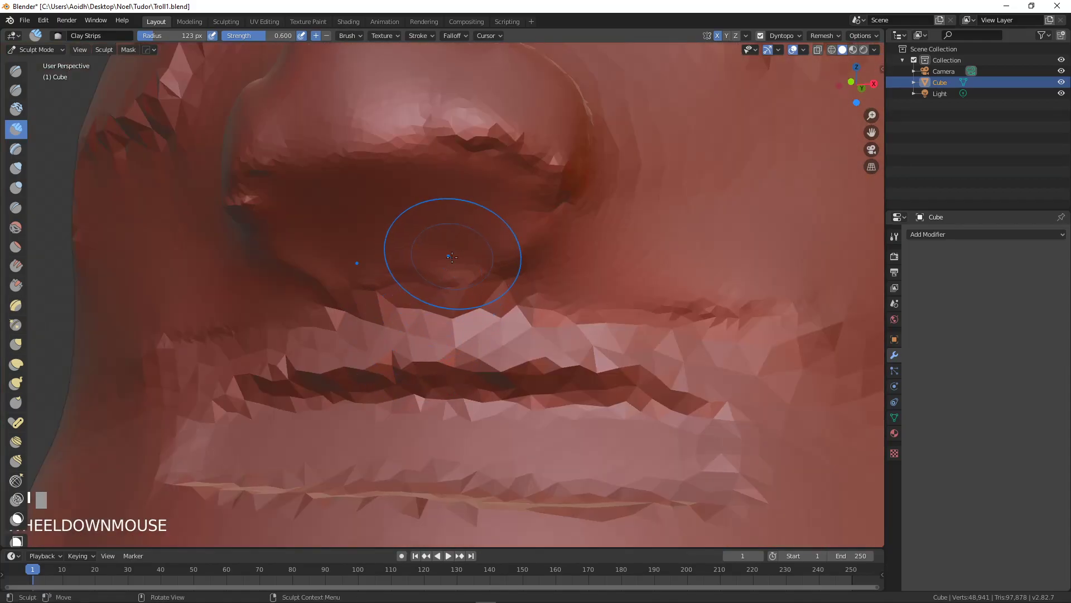
pyautogui.press('f')
pyautogui.click(448, 212)
pyautogui.moveTo(447, 211)
pyautogui.keyDown('ctrl'); pyautogui.mouseDown()
pyautogui.moveTo(480, 211)
pyautogui.moveTo(459, 211)
pyautogui.mouseUp(); pyautogui.keyUp('ctrl')
pyautogui.keyDown('shift'); pyautogui.moveTo(461, 223); pyautogui.dragTo(458, 239); pyautogui.keyUp('shift')
pyautogui.moveTo(413, 287)
pyautogui.keyDown('ctrl'); pyautogui.mouseDown()
pyautogui.moveTo(426, 299)
pyautogui.moveTo(389, 286)
pyautogui.moveTo(420, 328)
pyautogui.mouseUp(); pyautogui.keyUp('ctrl')
pyautogui.moveTo(417, 287)
pyautogui.keyDown('shift'); pyautogui.mouseDown()
pyautogui.moveTo(465, 332)
pyautogui.moveTo(509, 308)
pyautogui.moveTo(427, 324)
pyautogui.mouseUp(); pyautogui.keyUp('shift')
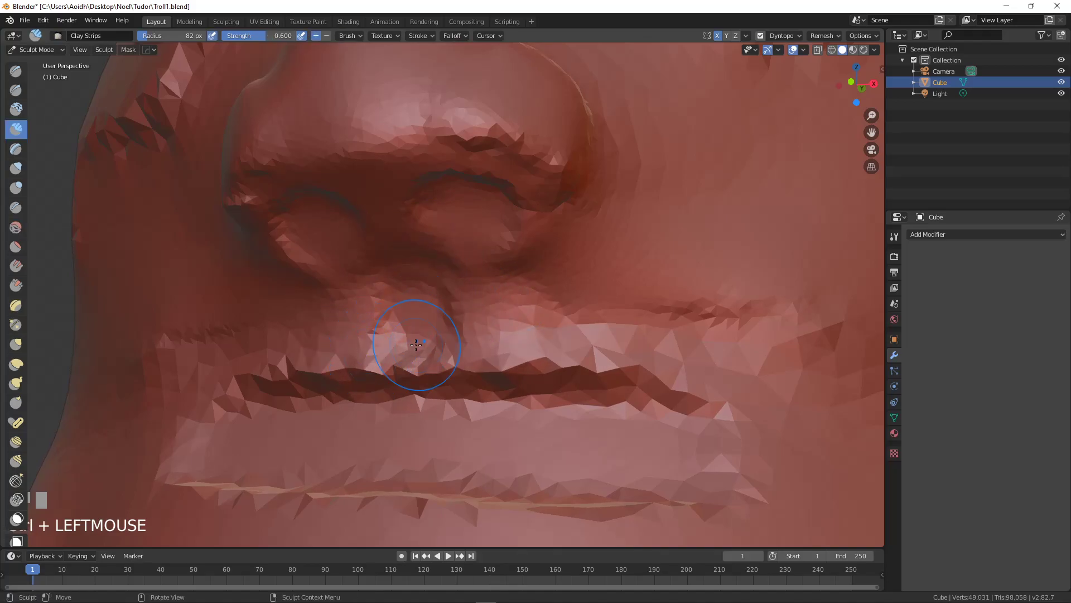
# Step: Carve back the area between the eyes and build up brow ridges above both eye sockets
pyautogui.moveTo(464, 384); pyautogui.dragTo(487, 398, button='middle')
pyautogui.scroll(-4, 505, 369)
pyautogui.scroll(3, 505, 362)
pyautogui.moveTo(505, 338)
pyautogui.keyDown('ctrl'); pyautogui.mouseDown()
pyautogui.moveTo(493, 289)
pyautogui.moveTo(510, 195)
pyautogui.mouseUp(); pyautogui.keyUp('ctrl')
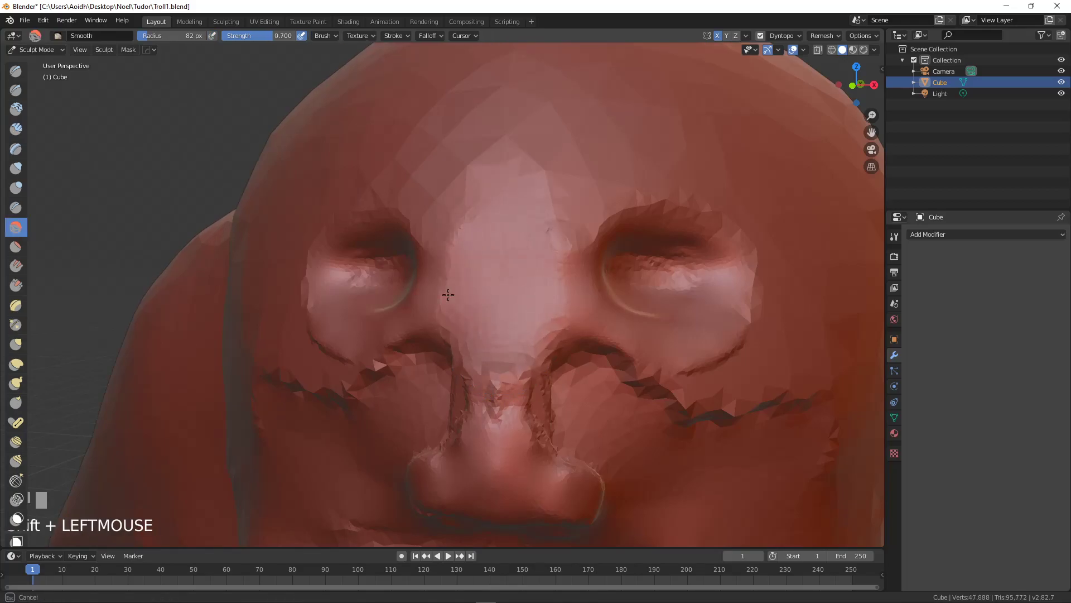
pyautogui.keyDown('shift'); pyautogui.moveTo(561, 204); pyautogui.dragTo(517, 222, button='middle'); pyautogui.keyUp('shift')
pyautogui.moveTo(459, 241)
pyautogui.mouseDown()
pyautogui.moveTo(428, 244)
pyautogui.moveTo(491, 268)
pyautogui.moveTo(552, 259)
pyautogui.mouseUp()
pyautogui.moveTo(408, 257)
pyautogui.mouseDown()
pyautogui.moveTo(597, 245)
pyautogui.moveTo(430, 246)
pyautogui.moveTo(368, 265)
pyautogui.mouseUp()
pyautogui.moveTo(440, 243)
pyautogui.mouseDown()
pyautogui.moveTo(536, 196)
pyautogui.moveTo(737, 184)
pyautogui.moveTo(606, 208)
pyautogui.moveTo(758, 170)
pyautogui.moveTo(629, 174)
pyautogui.mouseUp()
pyautogui.scroll(-3, 646, 180)
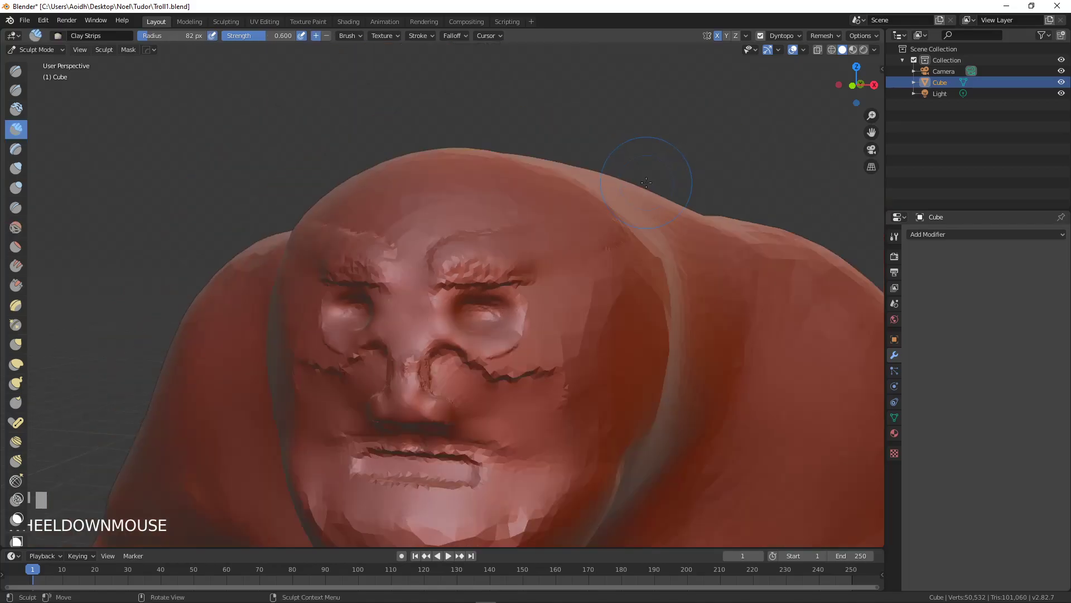
# Step: Set the brush radius to 165 px, build the brow out across the forehead, and smooth the brows and upper cheeks
pyautogui.moveTo(672, 173); pyautogui.dragTo(592, 197, button='middle')
pyautogui.scroll(2, 514, 223)
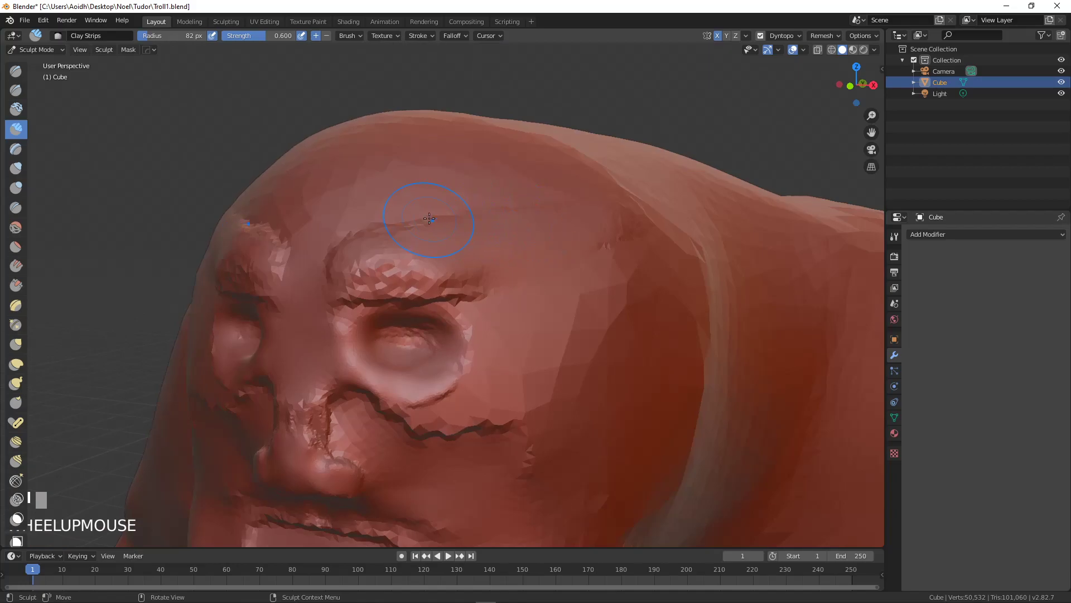
pyautogui.press('f')
pyautogui.click(469, 236)
pyautogui.moveTo(469, 236)
pyautogui.mouseDown()
pyautogui.moveTo(435, 194)
pyautogui.moveTo(550, 223)
pyautogui.mouseUp()
pyautogui.moveTo(424, 206)
pyautogui.keyDown('shift'); pyautogui.mouseDown()
pyautogui.moveTo(387, 210)
pyautogui.moveTo(477, 198)
pyautogui.moveTo(485, 276)
pyautogui.moveTo(474, 287)
pyautogui.mouseUp(); pyautogui.keyUp('shift')
pyautogui.keyDown('shift'); pyautogui.moveTo(503, 349); pyautogui.dragTo(502, 258, button='middle'); pyautogui.keyUp('shift')
pyautogui.moveTo(377, 335)
pyautogui.keyDown('shift'); pyautogui.mouseDown()
pyautogui.moveTo(472, 335)
pyautogui.moveTo(343, 308)
pyautogui.moveTo(370, 318)
pyautogui.mouseUp(); pyautogui.keyUp('shift')
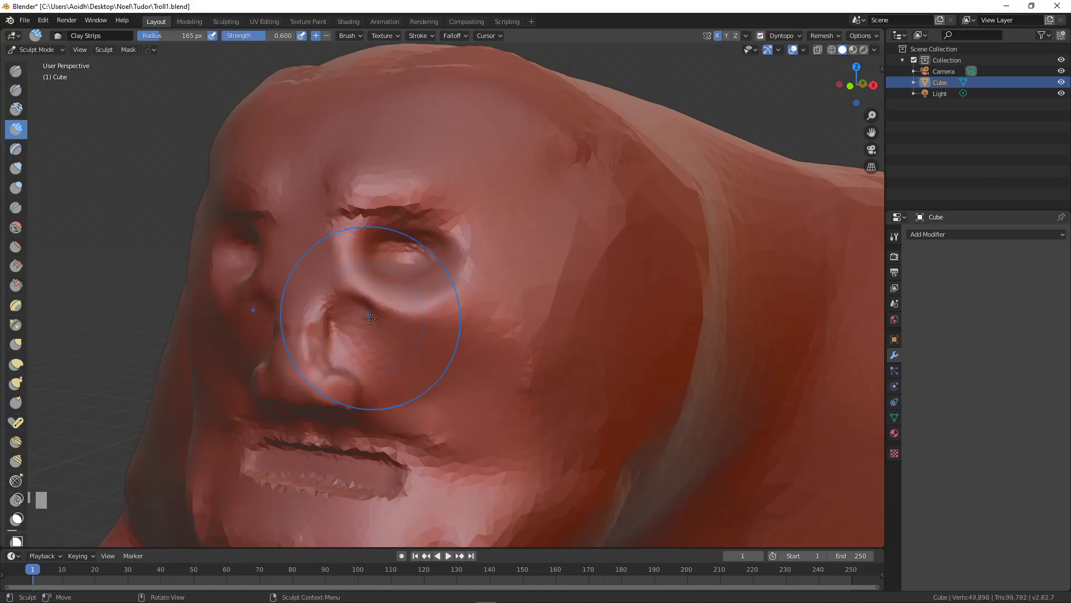
# Step: Carve the inner eye corners alongside the nose bridge and smooth the eye area
pyautogui.rightClick(371, 319)
pyautogui.moveTo(373, 318)
pyautogui.keyDown('shift'); pyautogui.mouseDown(button='middle')
pyautogui.moveTo(394, 335)
pyautogui.moveTo(414, 315)
pyautogui.mouseUp(button='middle'); pyautogui.keyUp('shift')
pyautogui.scroll(4, 383, 328)
pyautogui.moveTo(414, 315)
pyautogui.keyDown('shift'); pyautogui.mouseDown()
pyautogui.moveTo(407, 251)
pyautogui.moveTo(418, 282)
pyautogui.mouseUp(); pyautogui.keyUp('shift')
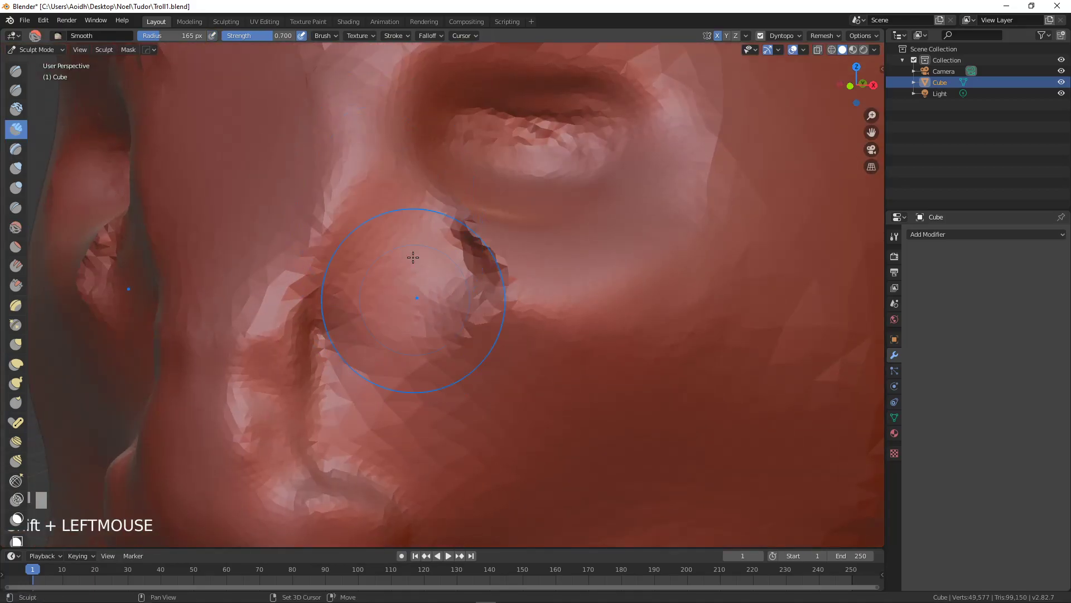
pyautogui.keyDown('ctrl'); pyautogui.moveTo(381, 120); pyautogui.dragTo(369, 268); pyautogui.keyUp('ctrl')
pyautogui.moveTo(538, 130)
pyautogui.keyDown('shift'); pyautogui.mouseDown()
pyautogui.moveTo(519, 84)
pyautogui.moveTo(474, 123)
pyautogui.moveTo(430, 139)
pyautogui.moveTo(501, 134)
pyautogui.moveTo(526, 125)
pyautogui.moveTo(524, 112)
pyautogui.moveTo(492, 148)
pyautogui.moveTo(518, 138)
pyautogui.moveTo(445, 139)
pyautogui.moveTo(548, 100)
pyautogui.moveTo(397, 158)
pyautogui.moveTo(399, 315)
pyautogui.moveTo(431, 313)
pyautogui.mouseUp(); pyautogui.keyUp('shift')
pyautogui.scroll(-4, 456, 176)
pyautogui.scroll(4, 453, 231)
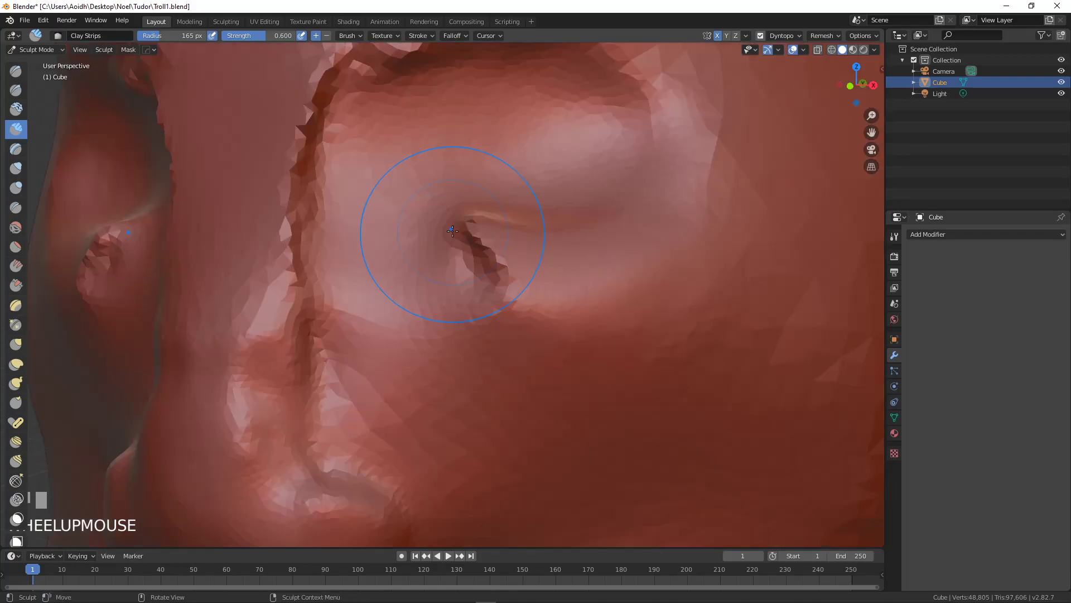
# Step: Smooth the creases under the eyes, add clay beside the nose bridge, and blend it into the nose
pyautogui.moveTo(389, 183)
pyautogui.keyDown('shift'); pyautogui.mouseDown()
pyautogui.moveTo(354, 277)
pyautogui.moveTo(407, 458)
pyautogui.mouseUp(); pyautogui.keyUp('shift')
pyautogui.keyDown('shift'); pyautogui.moveTo(407, 139); pyautogui.dragTo(434, 403); pyautogui.keyUp('shift')
pyautogui.moveTo(408, 254); pyautogui.dragTo(449, 265)
pyautogui.moveTo(427, 226)
pyautogui.mouseDown()
pyautogui.moveTo(493, 263)
pyautogui.moveTo(426, 290)
pyautogui.moveTo(380, 239)
pyautogui.moveTo(352, 94)
pyautogui.moveTo(319, 100)
pyautogui.moveTo(284, 262)
pyautogui.mouseUp()
pyautogui.keyDown('shift'); pyautogui.moveTo(369, 298); pyautogui.dragTo(307, 383); pyautogui.keyUp('shift')
pyautogui.scroll(-2, 411, 359)
pyautogui.moveTo(411, 359); pyautogui.dragTo(421, 350, button='middle')
pyautogui.scroll(4, 412, 292)
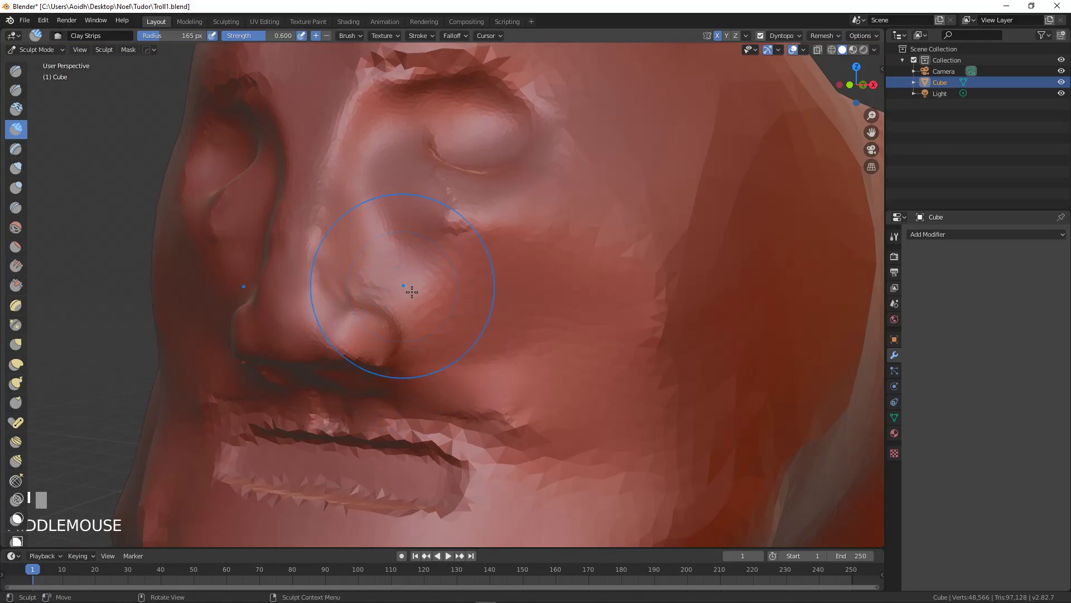
# Step: Set the brush radius to 131 px, carve back the cheeks beside the nostrils, and smooth them
pyautogui.keyDown('shift'); pyautogui.moveTo(411, 292); pyautogui.dragTo(372, 174, button='middle'); pyautogui.keyUp('shift')
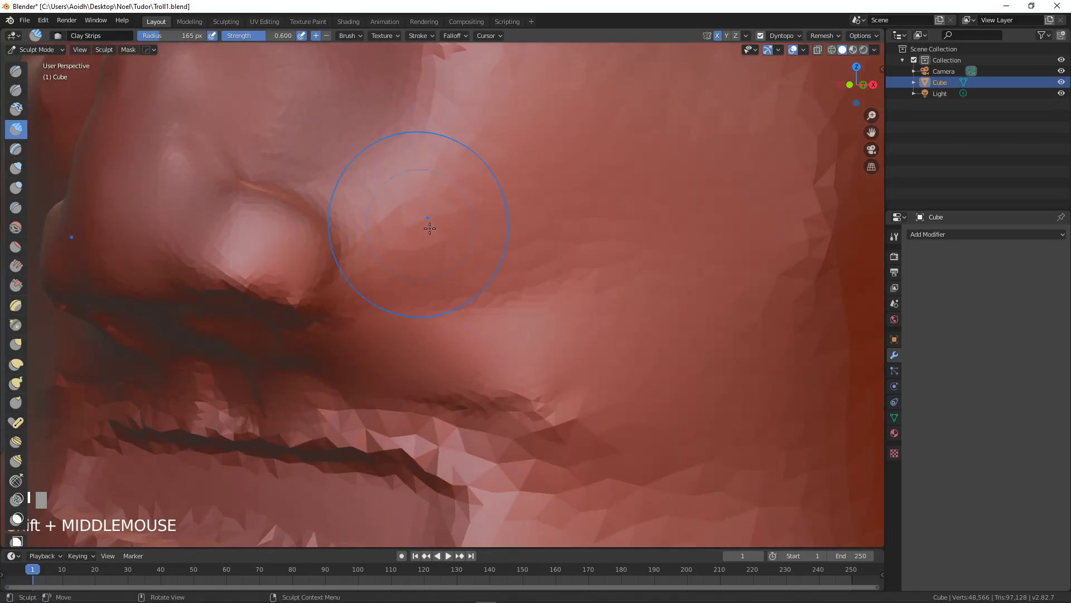
pyautogui.press('f')
pyautogui.click(416, 230)
pyautogui.moveTo(385, 178)
pyautogui.keyDown('ctrl'); pyautogui.mouseDown()
pyautogui.moveTo(402, 242)
pyautogui.moveTo(414, 221)
pyautogui.moveTo(418, 277)
pyautogui.moveTo(400, 327)
pyautogui.mouseUp(); pyautogui.keyUp('ctrl')
pyautogui.moveTo(403, 134)
pyautogui.keyDown('shift'); pyautogui.mouseDown()
pyautogui.moveTo(411, 146)
pyautogui.moveTo(335, 147)
pyautogui.moveTo(424, 335)
pyautogui.moveTo(440, 287)
pyautogui.moveTo(502, 268)
pyautogui.moveTo(457, 229)
pyautogui.mouseUp(); pyautogui.keyUp('shift')
# Step: Build up the cheekbones below the eyes with Clay Strips and smooth them into the cheeks
pyautogui.scroll(-2, 489, 146)
pyautogui.moveTo(449, 170)
pyautogui.mouseDown()
pyautogui.moveTo(493, 179)
pyautogui.moveTo(469, 182)
pyautogui.moveTo(536, 234)
pyautogui.mouseUp()
pyautogui.keyDown('shift'); pyautogui.moveTo(385, 178); pyautogui.dragTo(491, 228); pyautogui.keyUp('shift')
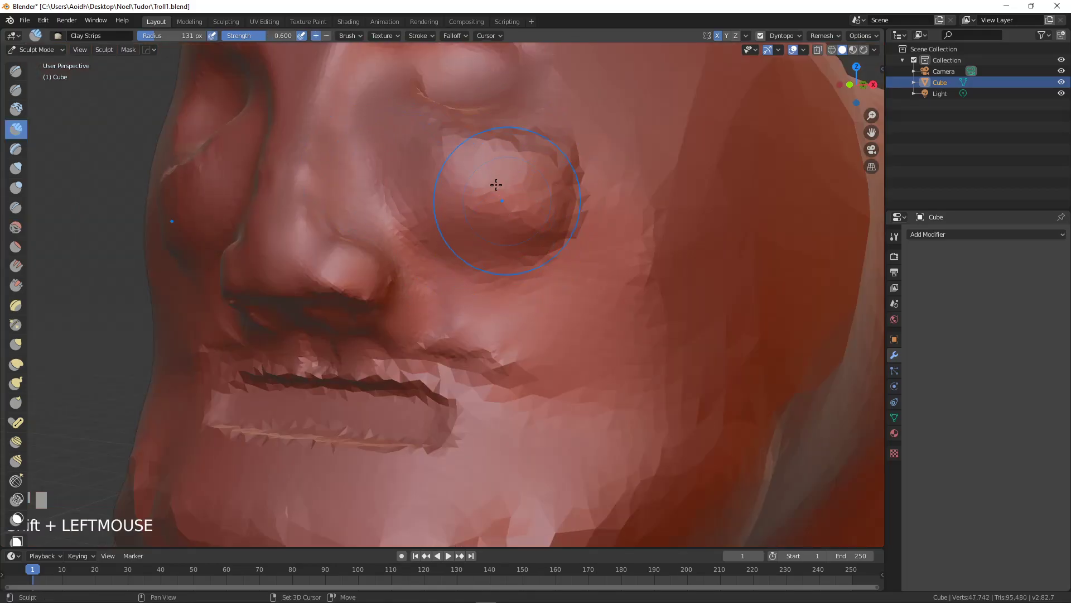
pyautogui.moveTo(603, 176)
pyautogui.mouseDown()
pyautogui.moveTo(477, 187)
pyautogui.moveTo(502, 215)
pyautogui.moveTo(544, 223)
pyautogui.mouseUp()
pyautogui.press('c')
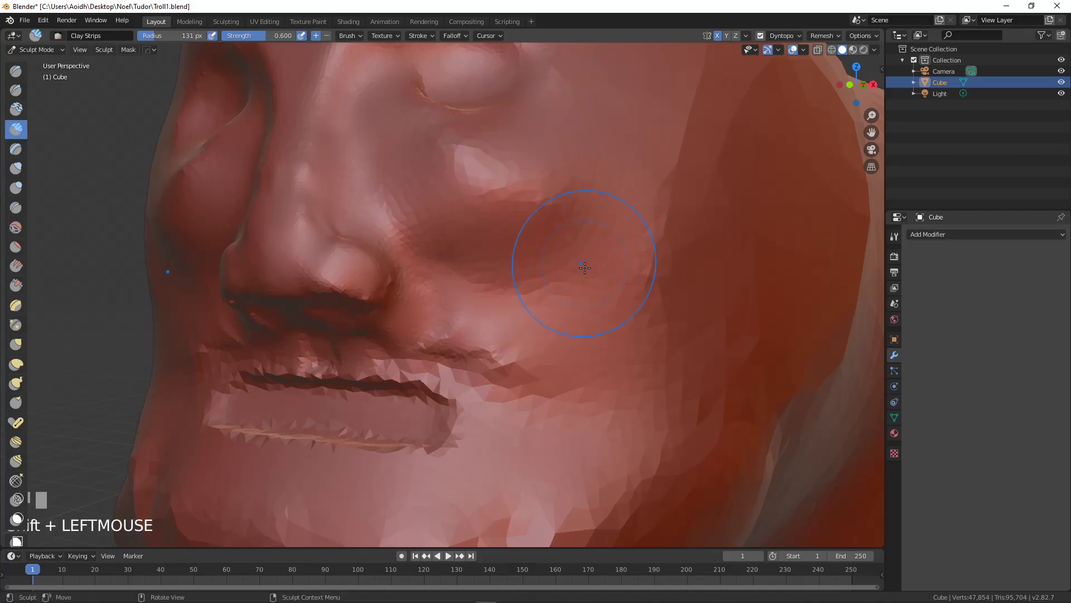
# Step: Build up the upper lip with Clay Strips along the upper edge of the mouth opening
pyautogui.keyDown('shift'); pyautogui.moveTo(581, 254); pyautogui.dragTo(577, 217, button='middle'); pyautogui.keyUp('shift')
pyautogui.scroll(3, 500, 282)
pyautogui.keyDown('shift'); pyautogui.moveTo(427, 295); pyautogui.dragTo(493, 270, button='middle'); pyautogui.keyUp('shift')
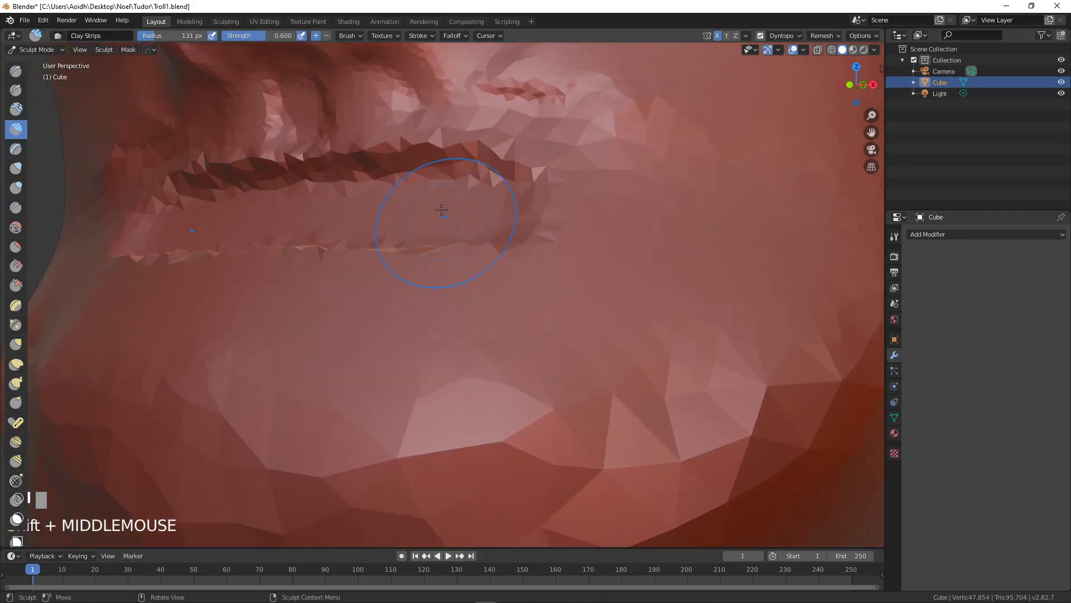
pyautogui.keyDown('shift'); pyautogui.moveTo(402, 179); pyautogui.dragTo(394, 203, button='middle'); pyautogui.keyUp('shift')
pyautogui.scroll(2, 439, 234)
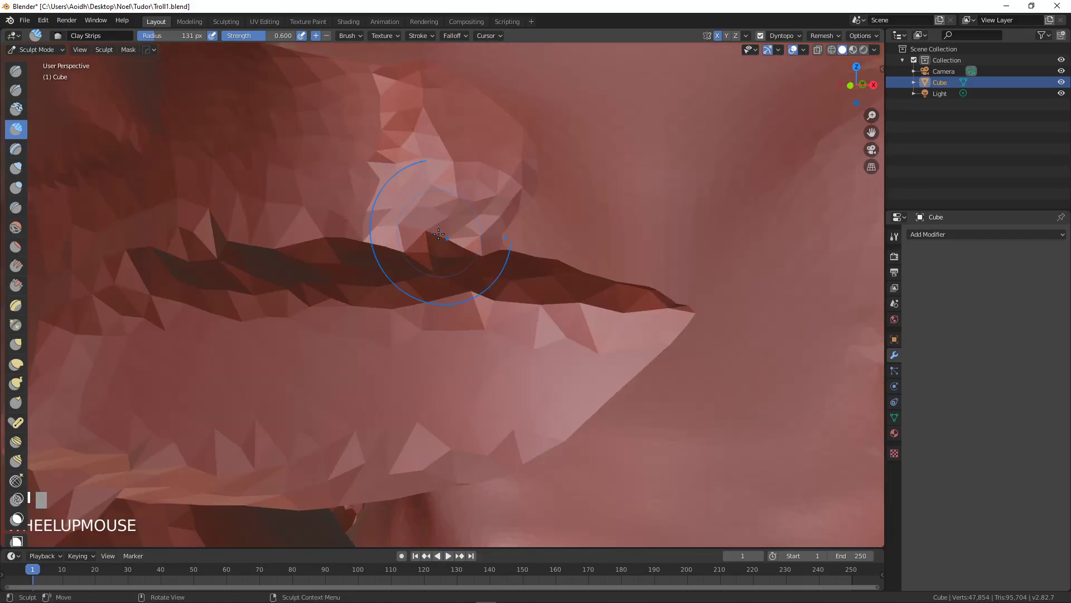
pyautogui.moveTo(234, 229)
pyautogui.mouseDown()
pyautogui.moveTo(435, 245)
pyautogui.moveTo(614, 285)
pyautogui.moveTo(209, 246)
pyautogui.mouseUp()
pyautogui.moveTo(149, 263)
pyautogui.mouseDown()
pyautogui.moveTo(131, 276)
pyautogui.moveTo(302, 257)
pyautogui.moveTo(552, 263)
pyautogui.mouseUp()
pyautogui.scroll(-3, 572, 264)
pyautogui.keyDown('shift'); pyautogui.moveTo(571, 265); pyautogui.dragTo(508, 274, button='middle'); pyautogui.keyUp('shift')
pyautogui.scroll(2, 504, 274)
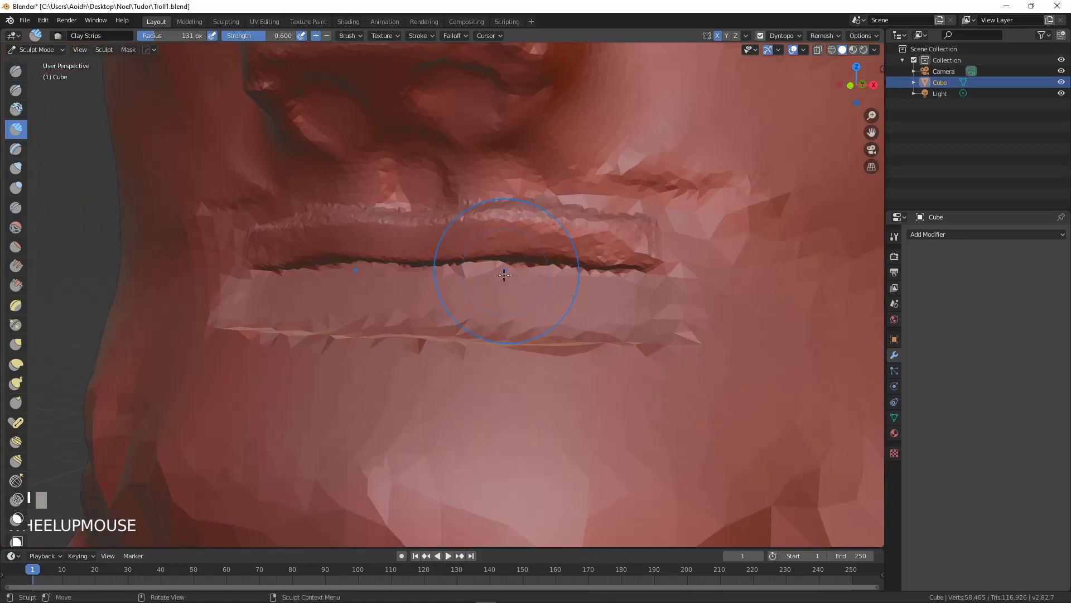
# Step: Add clay along the lower lip and out to the mouth corners, and smooth the area below
pyautogui.scroll(2, 380, 331)
pyautogui.scroll(-3, 406, 335)
pyautogui.moveTo(413, 307)
pyautogui.mouseDown()
pyautogui.moveTo(605, 332)
pyautogui.moveTo(441, 329)
pyautogui.moveTo(615, 321)
pyautogui.mouseUp()
pyautogui.moveTo(630, 285); pyautogui.dragTo(695, 330)
pyautogui.moveTo(606, 374)
pyautogui.keyDown('shift'); pyautogui.mouseDown()
pyautogui.moveTo(418, 379)
pyautogui.moveTo(668, 348)
pyautogui.mouseUp(); pyautogui.keyUp('shift')
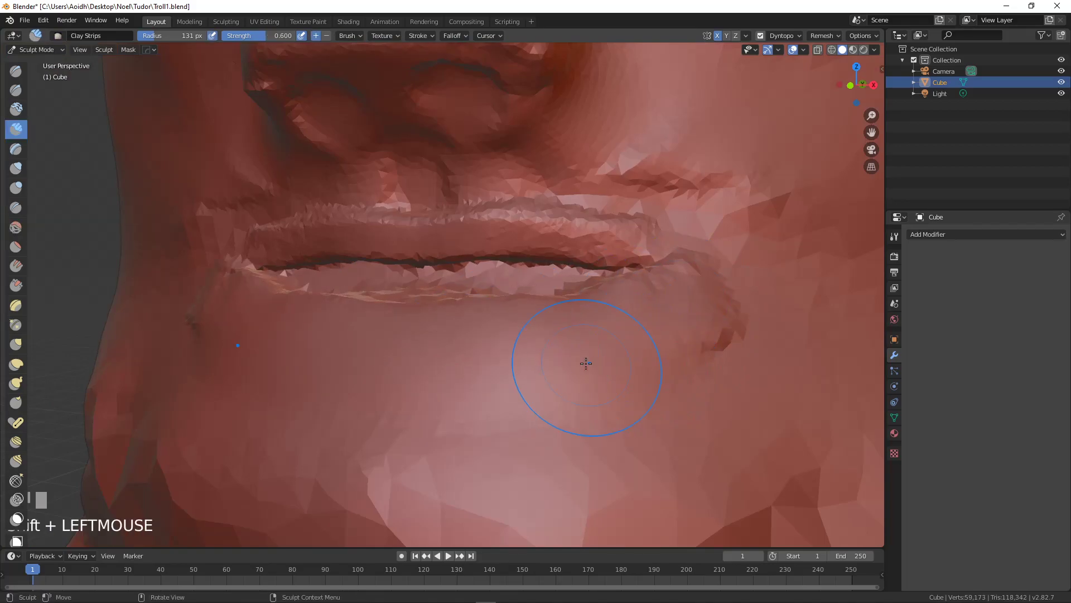
# Step: Set the brush radius to 69 px, carve a crease beneath the lower lip, and smooth it into the chin
pyautogui.press('f')
pyautogui.click(471, 370)
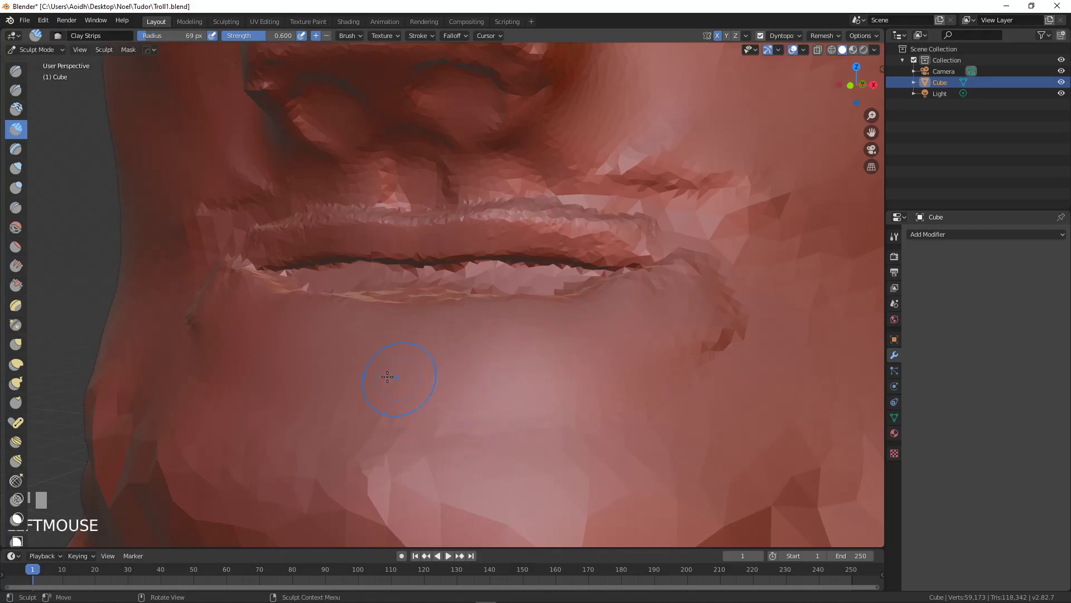
pyautogui.keyDown('ctrl'); pyautogui.moveTo(393, 375); pyautogui.dragTo(548, 373); pyautogui.keyUp('ctrl')
pyautogui.moveTo(399, 357)
pyautogui.keyDown('shift'); pyautogui.mouseDown()
pyautogui.moveTo(541, 373)
pyautogui.moveTo(536, 335)
pyautogui.mouseUp(); pyautogui.keyUp('shift')
pyautogui.moveTo(290, 368)
pyautogui.keyDown('ctrl'); pyautogui.mouseDown()
pyautogui.moveTo(407, 389)
pyautogui.moveTo(715, 390)
pyautogui.moveTo(602, 365)
pyautogui.moveTo(251, 365)
pyautogui.moveTo(402, 407)
pyautogui.moveTo(762, 405)
pyautogui.moveTo(617, 437)
pyautogui.moveTo(301, 441)
pyautogui.moveTo(159, 361)
pyautogui.moveTo(448, 384)
pyautogui.moveTo(385, 385)
pyautogui.moveTo(429, 382)
pyautogui.mouseUp(); pyautogui.keyUp('ctrl')
pyautogui.moveTo(429, 380)
pyautogui.keyDown('shift'); pyautogui.mouseDown()
pyautogui.moveTo(312, 370)
pyautogui.moveTo(487, 384)
pyautogui.mouseUp(); pyautogui.keyUp('shift')
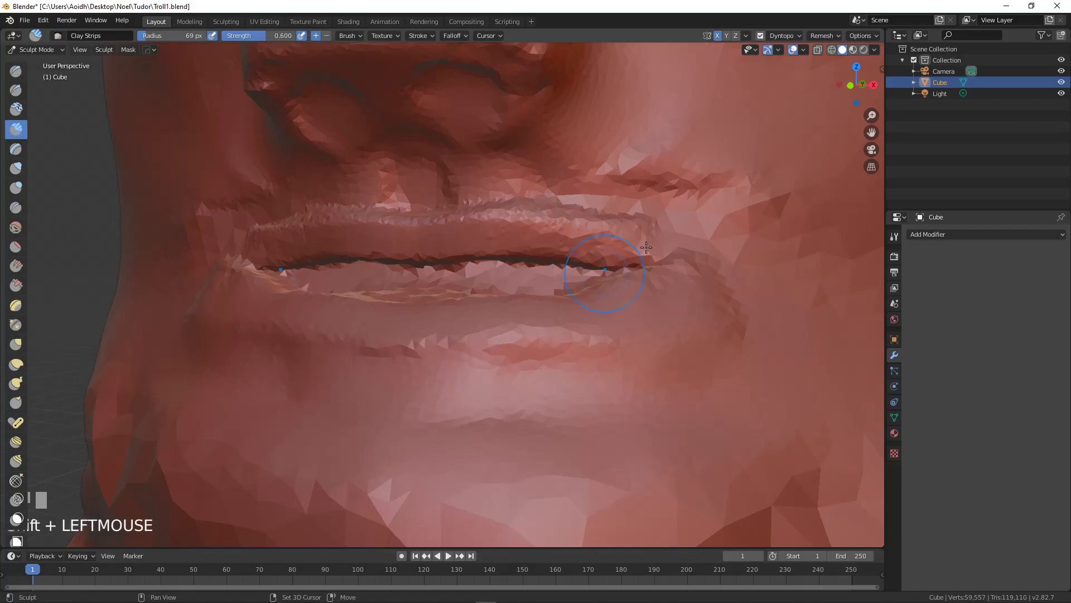
# Step: Smooth the rough folds around the mouth corners and between the upper lip and the cheeks
pyautogui.keyDown('shift'); pyautogui.moveTo(770, 205); pyautogui.dragTo(608, 176); pyautogui.keyUp('shift')
pyautogui.moveTo(619, 173)
pyautogui.keyDown('shift'); pyautogui.mouseDown()
pyautogui.moveTo(646, 160)
pyautogui.moveTo(678, 202)
pyautogui.moveTo(659, 262)
pyautogui.mouseUp(); pyautogui.keyUp('shift')
pyautogui.keyDown('shift'); pyautogui.moveTo(729, 231); pyautogui.dragTo(586, 176); pyautogui.keyUp('shift')
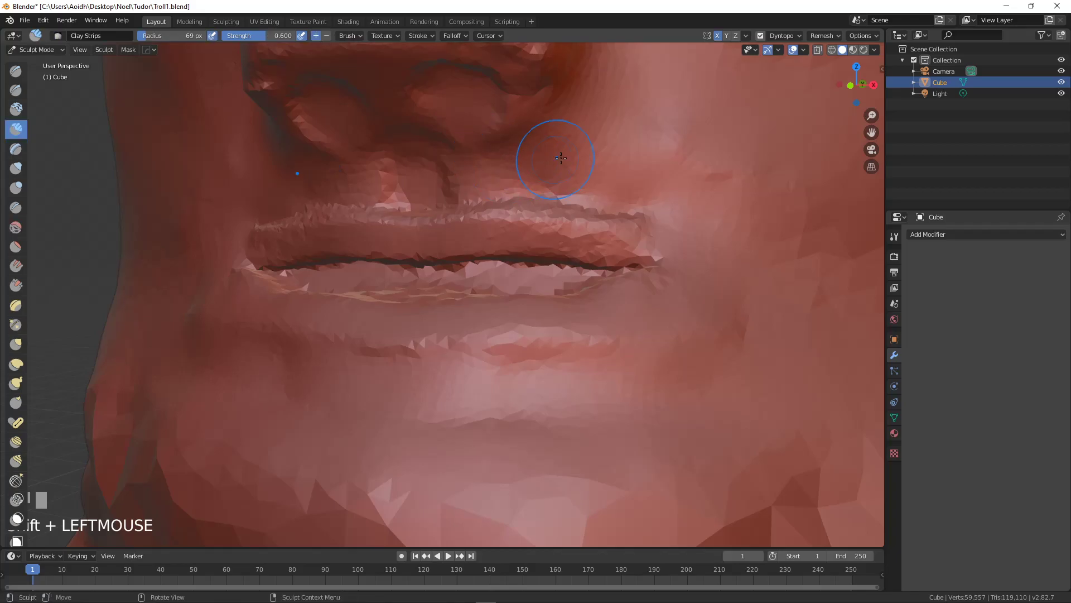
# Step: Set the brush radius to 105 px, carve back the jaw beside the chin, and smooth it
pyautogui.scroll(-3, 557, 162)
pyautogui.keyDown('shift'); pyautogui.moveTo(551, 301); pyautogui.dragTo(509, 216, button='middle'); pyautogui.keyUp('shift')
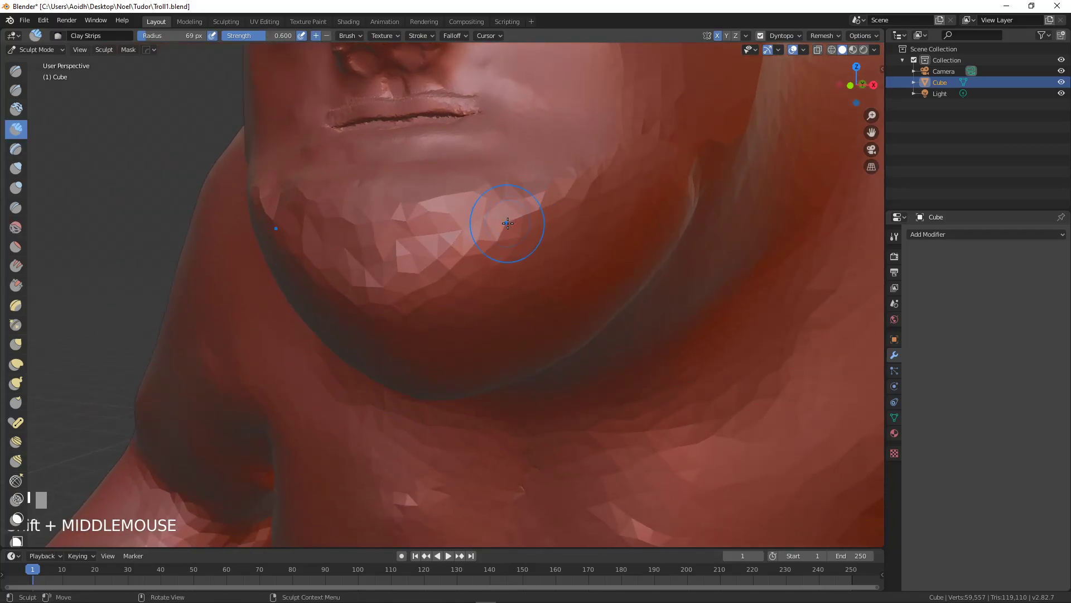
pyautogui.press('f')
pyautogui.click(563, 223)
pyautogui.keyDown('ctrl'); pyautogui.moveTo(585, 176); pyautogui.dragTo(542, 210); pyautogui.keyUp('ctrl')
pyautogui.moveTo(601, 159)
pyautogui.keyDown('shift'); pyautogui.mouseDown()
pyautogui.moveTo(425, 227)
pyautogui.moveTo(564, 219)
pyautogui.mouseUp(); pyautogui.keyUp('shift')
pyautogui.scroll(3, 504, 266)
pyautogui.moveTo(579, 143)
pyautogui.keyDown('shift'); pyautogui.mouseDown()
pyautogui.moveTo(400, 136)
pyautogui.moveTo(402, 292)
pyautogui.moveTo(581, 251)
pyautogui.mouseUp(); pyautogui.keyUp('shift')
pyautogui.scroll(-6, 586, 234)
pyautogui.moveTo(586, 234)
pyautogui.mouseDown(button='middle')
pyautogui.moveTo(513, 278)
pyautogui.moveTo(518, 257)
pyautogui.moveTo(591, 220)
pyautogui.mouseUp(button='middle')
pyautogui.scroll(2, 519, 251)
pyautogui.keyDown('ctrl'); pyautogui.moveTo(591, 220); pyautogui.dragTo(570, 264); pyautogui.keyUp('ctrl')
pyautogui.scroll(-2, 581, 249)
# Step: Add a mound of clay at the ear position on the side of the head and smooth its edges
pyautogui.moveTo(562, 227); pyautogui.dragTo(509, 270, button='middle')
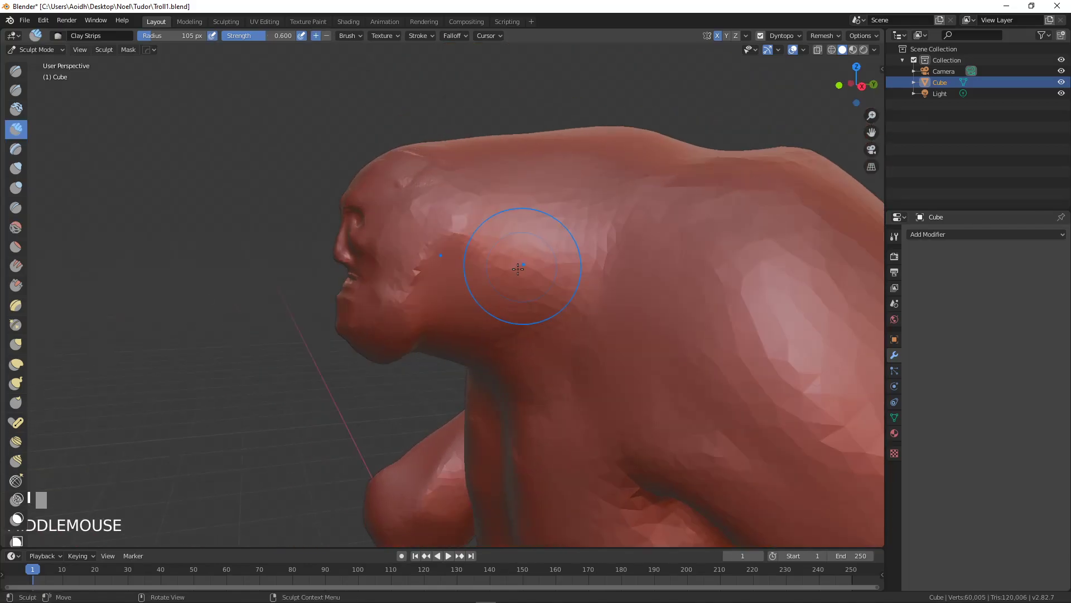
pyautogui.scroll(2, 518, 273)
pyautogui.keyDown('shift'); pyautogui.moveTo(477, 215); pyautogui.dragTo(502, 227, button='middle'); pyautogui.keyUp('shift')
pyautogui.scroll(1, 506, 205)
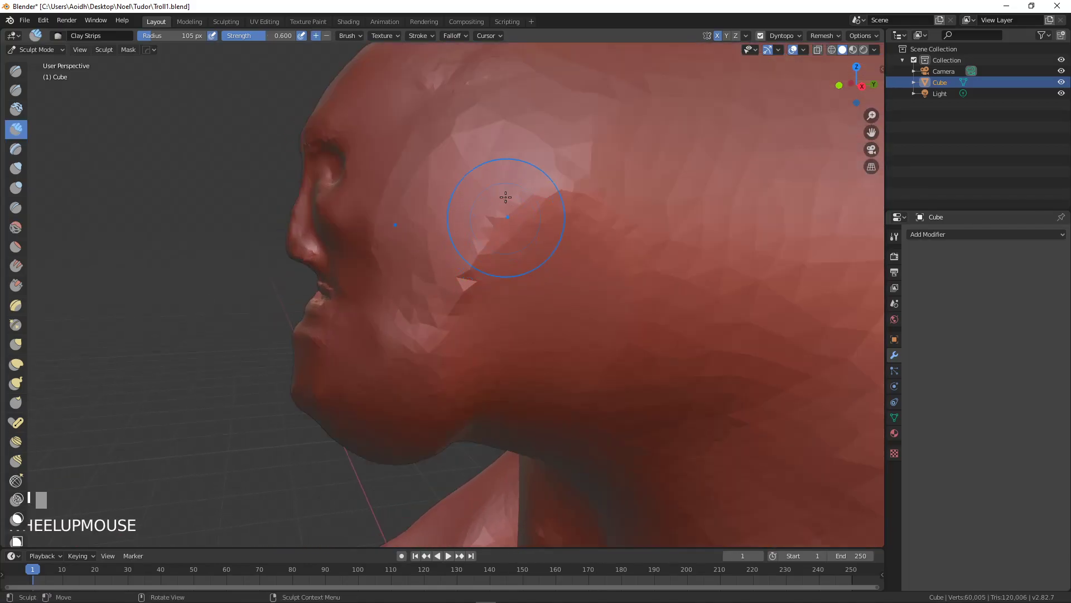
pyautogui.moveTo(498, 184); pyautogui.dragTo(502, 179)
pyautogui.keyDown('shift'); pyautogui.moveTo(503, 179); pyautogui.dragTo(470, 201, button='middle'); pyautogui.keyUp('shift')
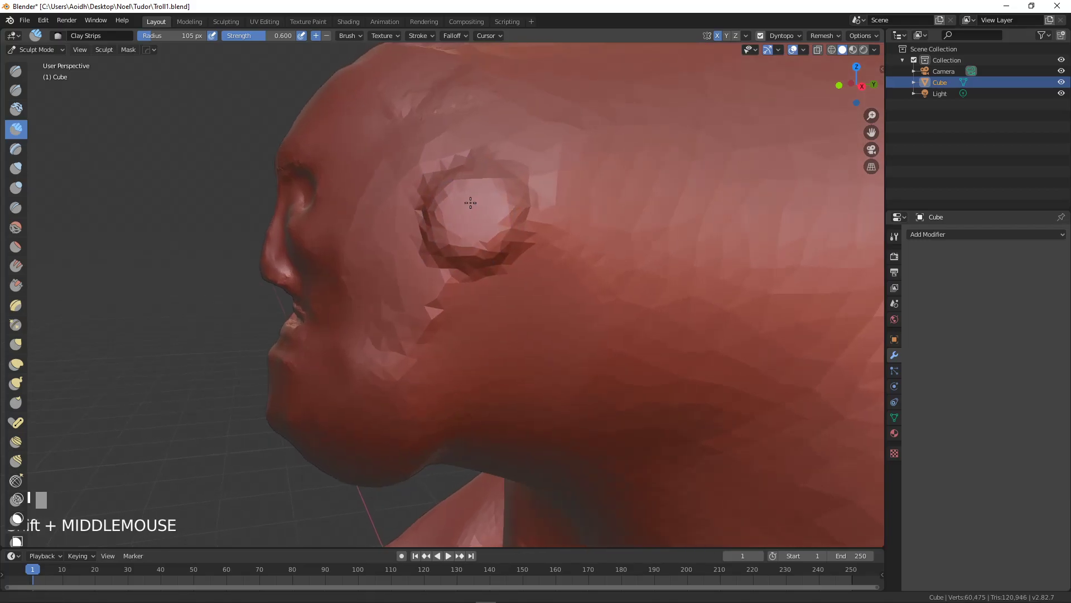
pyautogui.scroll(1, 463, 205)
pyautogui.moveTo(460, 202)
pyautogui.keyDown('shift'); pyautogui.mouseDown()
pyautogui.moveTo(431, 203)
pyautogui.moveTo(433, 188)
pyautogui.moveTo(457, 190)
pyautogui.moveTo(446, 176)
pyautogui.mouseUp(); pyautogui.keyUp('shift')
pyautogui.keyDown('shift'); pyautogui.moveTo(440, 168); pyautogui.dragTo(424, 215); pyautogui.keyUp('shift')
pyautogui.moveTo(424, 185)
pyautogui.keyDown('shift'); pyautogui.mouseDown()
pyautogui.moveTo(429, 223)
pyautogui.moveTo(446, 235)
pyautogui.mouseUp(); pyautogui.keyUp('shift')
pyautogui.moveTo(491, 139)
pyautogui.keyDown('shift'); pyautogui.mouseDown()
pyautogui.moveTo(572, 151)
pyautogui.moveTo(550, 184)
pyautogui.mouseUp(); pyautogui.keyUp('shift')
# Step: Build up the crown of the head with Clay Strips and smooth it into the forehead
pyautogui.scroll(-3, 503, 267)
pyautogui.moveTo(502, 279); pyautogui.dragTo(540, 335, button='middle')
pyautogui.scroll(-1, 555, 307)
pyautogui.scroll(2, 509, 231)
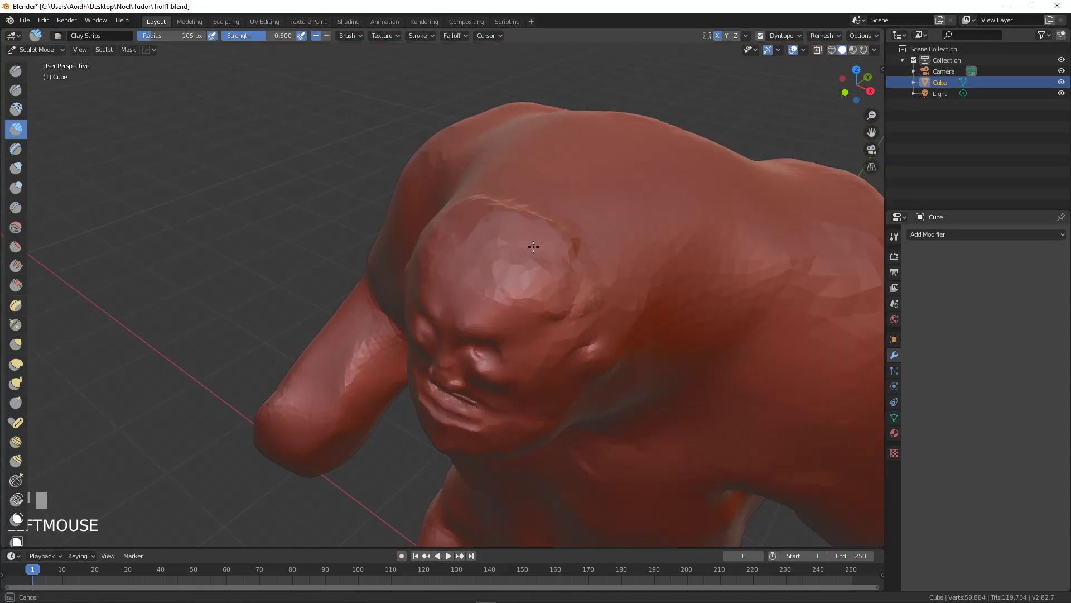
pyautogui.keyDown('shift'); pyautogui.moveTo(476, 240); pyautogui.dragTo(454, 263); pyautogui.keyUp('shift')
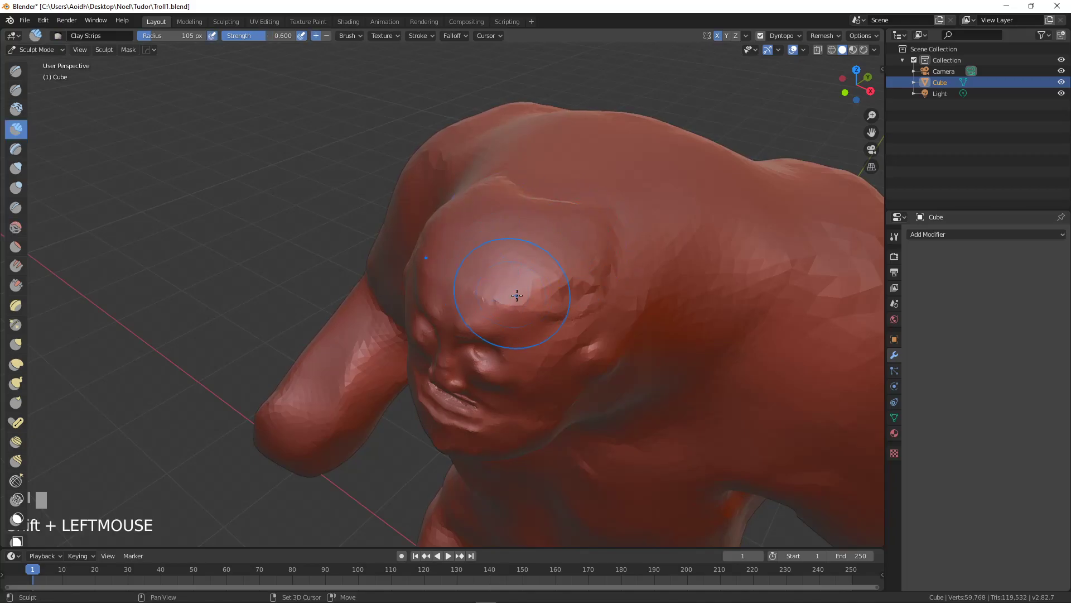
# Step: Smooth the forehead, add clay across the upper side of the head, and blend it in
pyautogui.scroll(2, 521, 282)
pyautogui.keyDown('shift'); pyautogui.moveTo(521, 282); pyautogui.dragTo(439, 279, button='middle'); pyautogui.keyUp('shift')
pyautogui.moveTo(439, 279)
pyautogui.keyDown('shift'); pyautogui.mouseDown()
pyautogui.moveTo(463, 313)
pyautogui.moveTo(430, 330)
pyautogui.moveTo(439, 311)
pyautogui.moveTo(493, 307)
pyautogui.mouseUp(); pyautogui.keyUp('shift')
pyautogui.moveTo(496, 234)
pyautogui.mouseDown()
pyautogui.moveTo(569, 271)
pyautogui.moveTo(540, 254)
pyautogui.moveTo(604, 257)
pyautogui.moveTo(616, 239)
pyautogui.mouseUp()
pyautogui.scroll(-2, 616, 254)
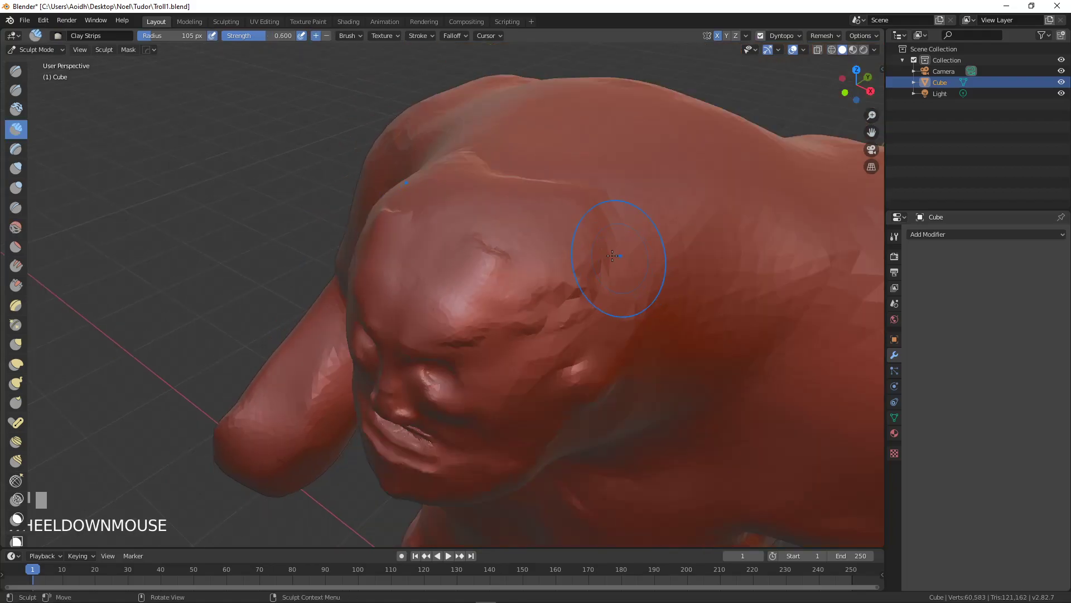
pyautogui.moveTo(616, 254); pyautogui.dragTo(521, 262, button='middle')
pyautogui.keyDown('shift'); pyautogui.moveTo(521, 263); pyautogui.dragTo(535, 314); pyautogui.keyUp('shift')
pyautogui.press('c')
# Step: Carve in the waist and lower back above the hips and smooth the carved area
pyautogui.scroll(-2, 580, 287)
pyautogui.moveTo(580, 287); pyautogui.dragTo(575, 244, button='middle')
pyautogui.scroll(2, 610, 258)
pyautogui.scroll(-2, 575, 243)
pyautogui.moveTo(544, 295)
pyautogui.keyDown('shift'); pyautogui.mouseDown(button='middle')
pyautogui.moveTo(553, 228)
pyautogui.moveTo(492, 227)
pyautogui.moveTo(504, 235)
pyautogui.mouseUp(button='middle'); pyautogui.keyUp('shift')
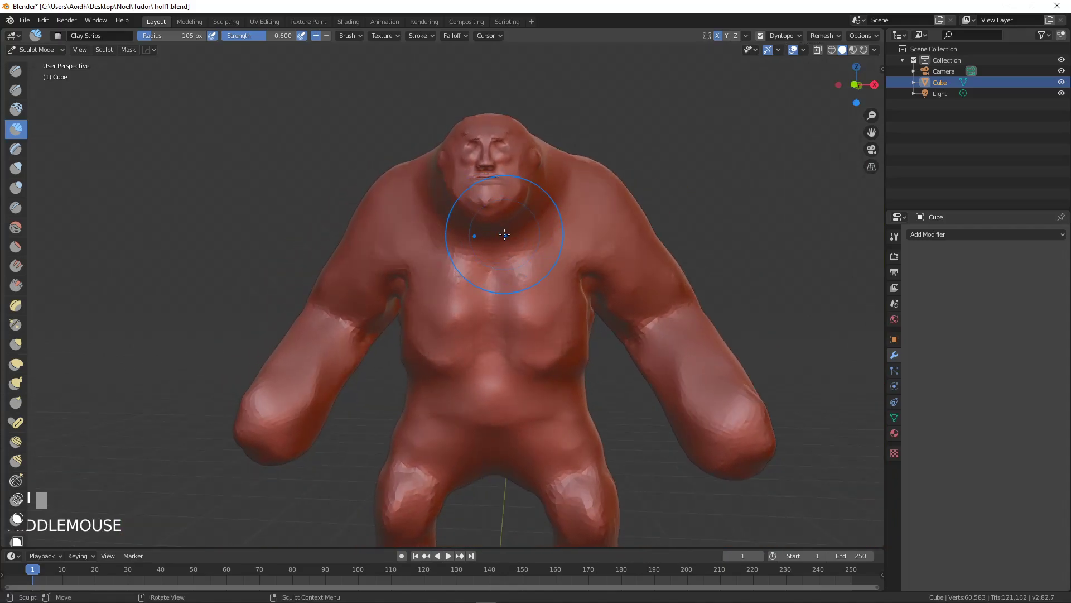
pyautogui.keyDown('shift'); pyautogui.moveTo(471, 297); pyautogui.dragTo(488, 289, button='middle'); pyautogui.keyUp('shift')
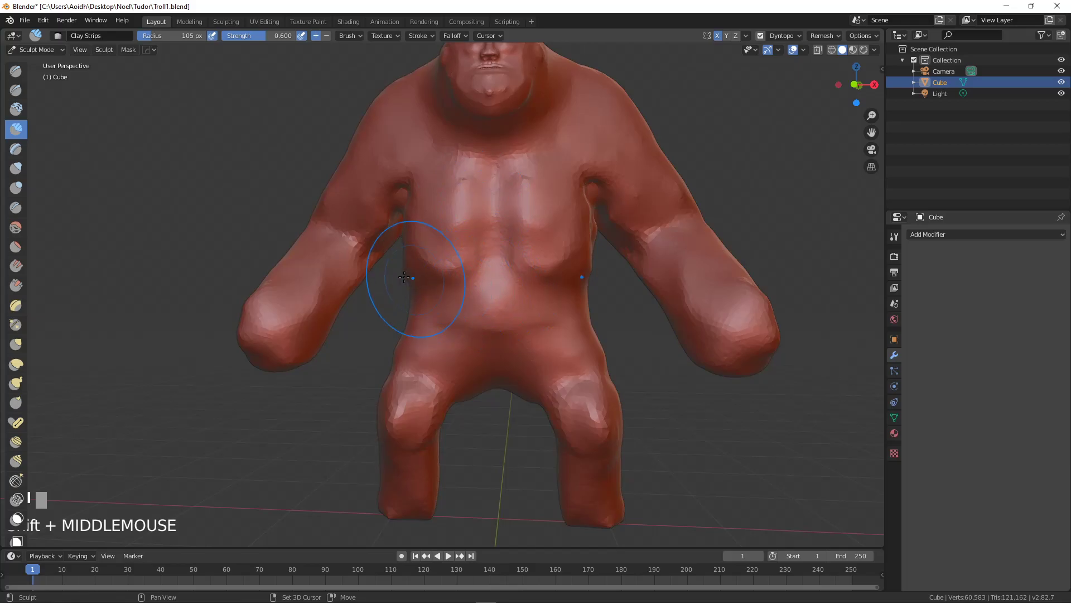
pyautogui.keyDown('shift'); pyautogui.moveTo(408, 277); pyautogui.dragTo(371, 272, button='middle'); pyautogui.keyUp('shift')
pyautogui.moveTo(524, 296); pyautogui.dragTo(464, 304, button='middle')
pyautogui.scroll(3, 504, 303)
pyautogui.moveTo(581, 298); pyautogui.dragTo(485, 296, button='middle')
pyautogui.scroll(3, 485, 296)
pyautogui.keyDown('ctrl'); pyautogui.moveTo(600, 278); pyautogui.dragTo(762, 251); pyautogui.keyUp('ctrl')
pyautogui.moveTo(581, 263)
pyautogui.keyDown('shift'); pyautogui.mouseDown()
pyautogui.moveTo(660, 218)
pyautogui.moveTo(753, 282)
pyautogui.moveTo(770, 273)
pyautogui.mouseUp(); pyautogui.keyUp('shift')
pyautogui.moveTo(759, 266); pyautogui.dragTo(719, 265, button='middle')
pyautogui.moveTo(661, 226)
pyautogui.keyDown('ctrl'); pyautogui.mouseDown()
pyautogui.moveTo(812, 218)
pyautogui.moveTo(728, 226)
pyautogui.mouseUp(); pyautogui.keyUp('ctrl')
pyautogui.moveTo(793, 190)
pyautogui.keyDown('shift'); pyautogui.mouseDown()
pyautogui.moveTo(660, 203)
pyautogui.moveTo(642, 239)
pyautogui.moveTo(646, 268)
pyautogui.mouseUp(); pyautogui.keyUp('shift')
pyautogui.scroll(-4, 646, 267)
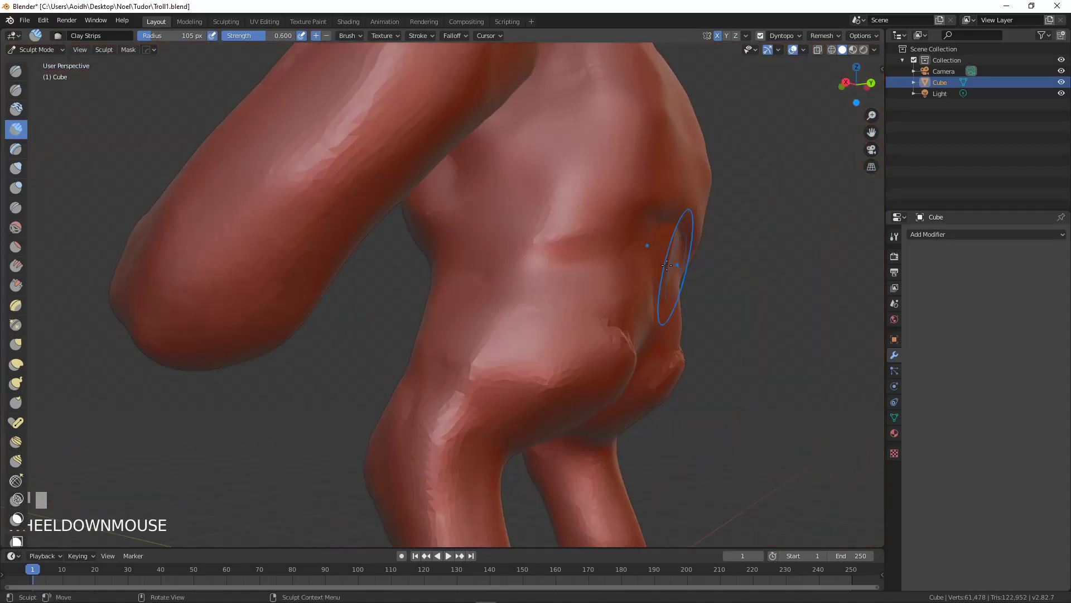
# Step: Carve further into the lower back, add clay just below it, and smooth the area over the hips
pyautogui.moveTo(681, 227); pyautogui.dragTo(574, 263, button='middle')
pyautogui.moveTo(574, 263)
pyautogui.keyDown('ctrl'); pyautogui.mouseDown()
pyautogui.moveTo(491, 246)
pyautogui.moveTo(555, 256)
pyautogui.mouseUp(); pyautogui.keyUp('ctrl')
pyautogui.moveTo(555, 256); pyautogui.dragTo(500, 275, button='middle')
pyautogui.moveTo(505, 296)
pyautogui.mouseDown()
pyautogui.moveTo(471, 282)
pyautogui.moveTo(480, 287)
pyautogui.moveTo(466, 304)
pyautogui.moveTo(491, 307)
pyautogui.mouseUp()
pyautogui.moveTo(491, 307)
pyautogui.keyDown('shift'); pyautogui.mouseDown()
pyautogui.moveTo(421, 306)
pyautogui.moveTo(423, 323)
pyautogui.mouseUp(); pyautogui.keyUp('shift')
# Step: Show the whole troll in front view and switch from Sculpt Mode to Object Mode
pyautogui.scroll(-3, 424, 323)
pyautogui.moveTo(424, 323)
pyautogui.mouseDown(button='middle')
pyautogui.moveTo(436, 346)
pyautogui.moveTo(410, 469)
pyautogui.moveTo(418, 314)
pyautogui.mouseUp(button='middle')
pyautogui.press('KP_1')
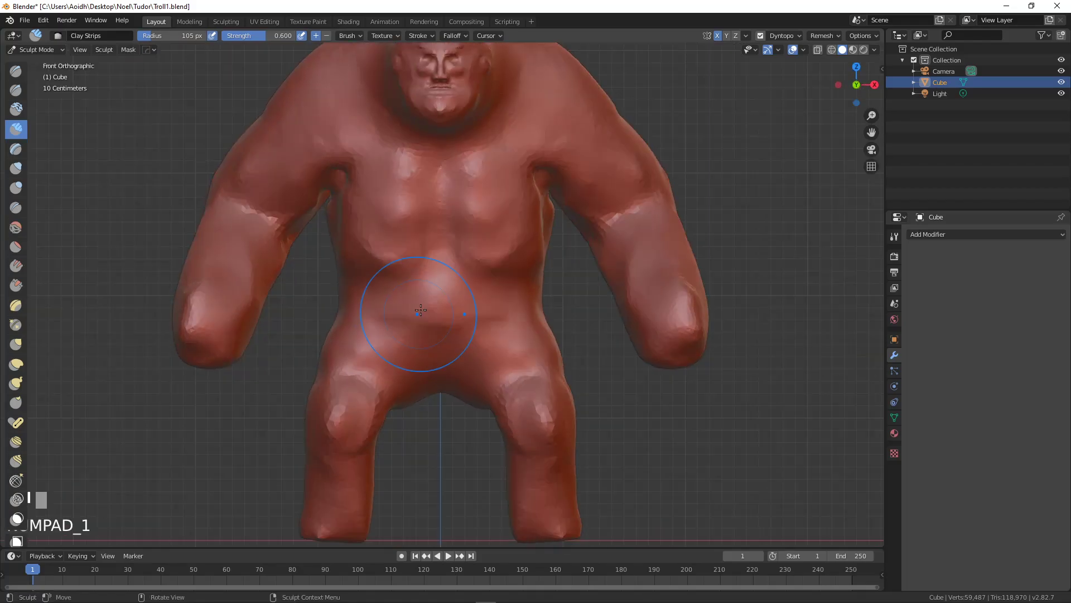
pyautogui.keyDown('shift'); pyautogui.moveTo(361, 205); pyautogui.dragTo(343, 222, button='middle'); pyautogui.keyUp('shift')
pyautogui.scroll(-1, 358, 234)
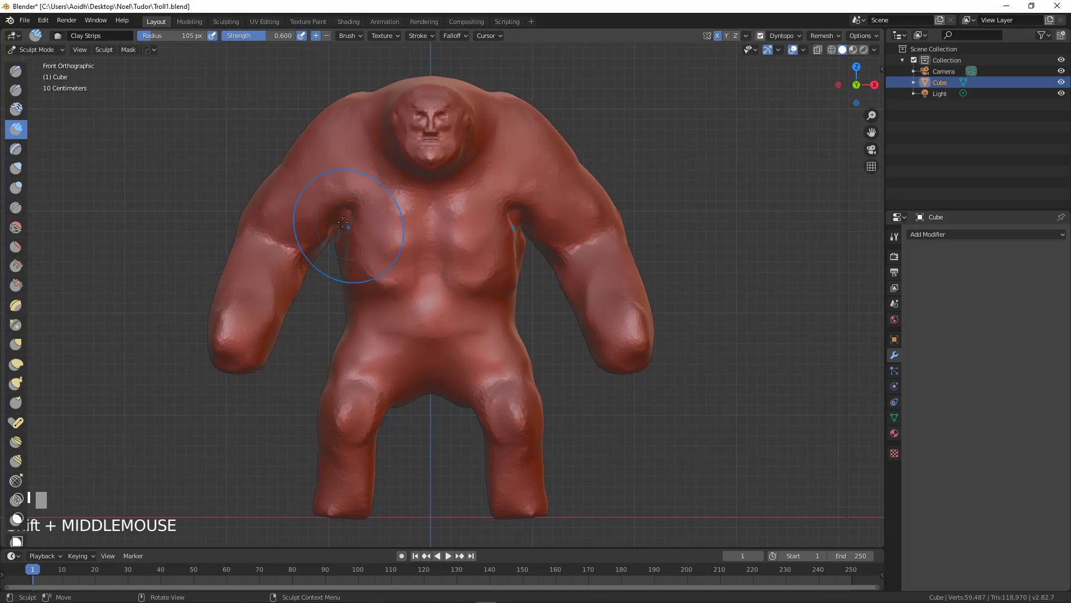
pyautogui.click(44, 49)
pyautogui.click(33, 57)
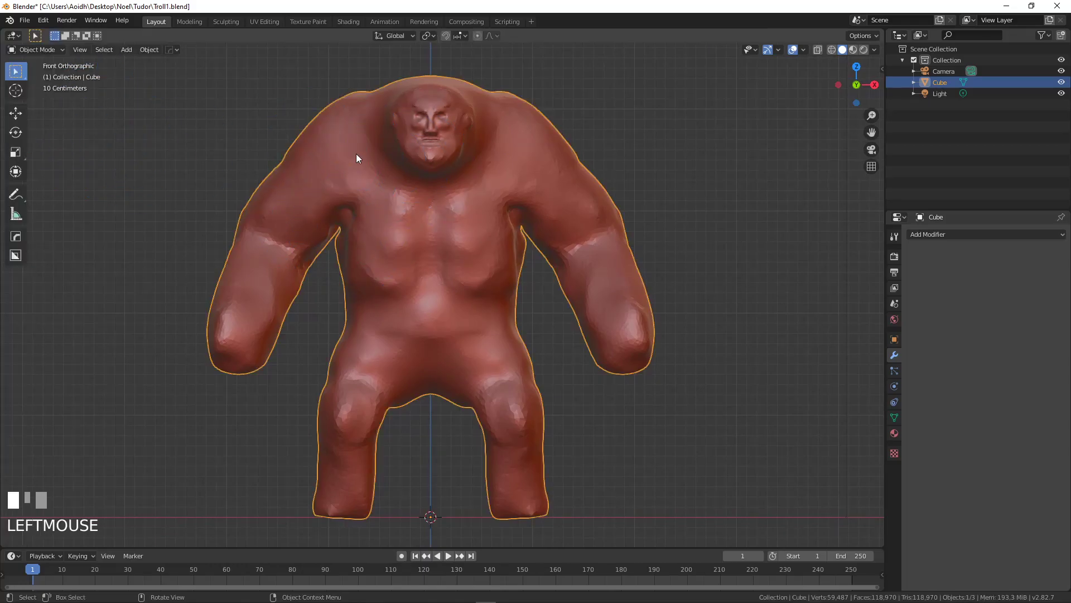
# Step: Save the troll model to its existing file
pyautogui.click(25, 20)
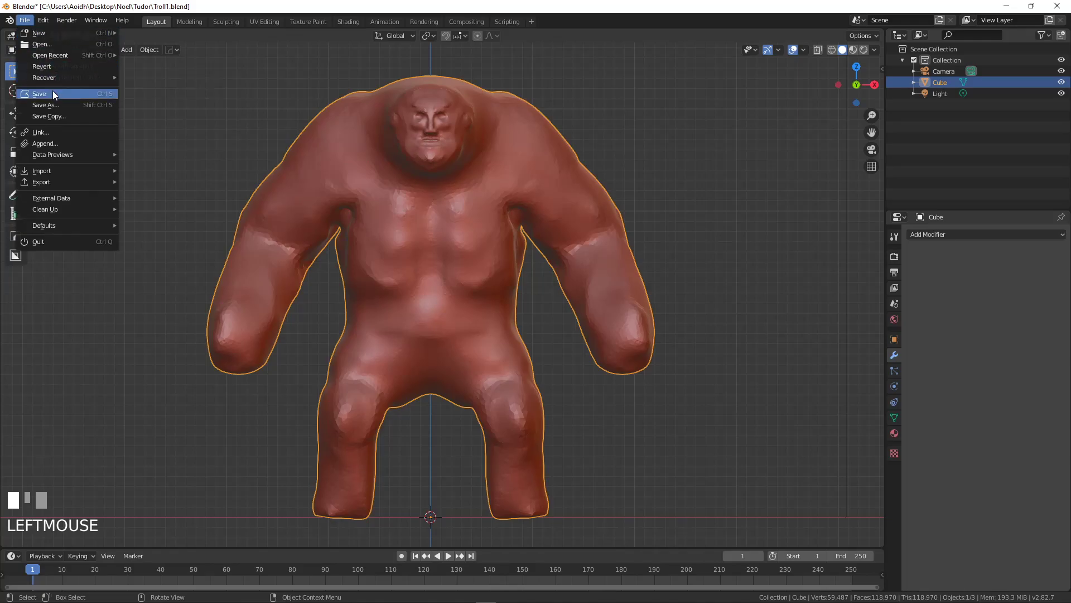
pyautogui.click(52, 90)
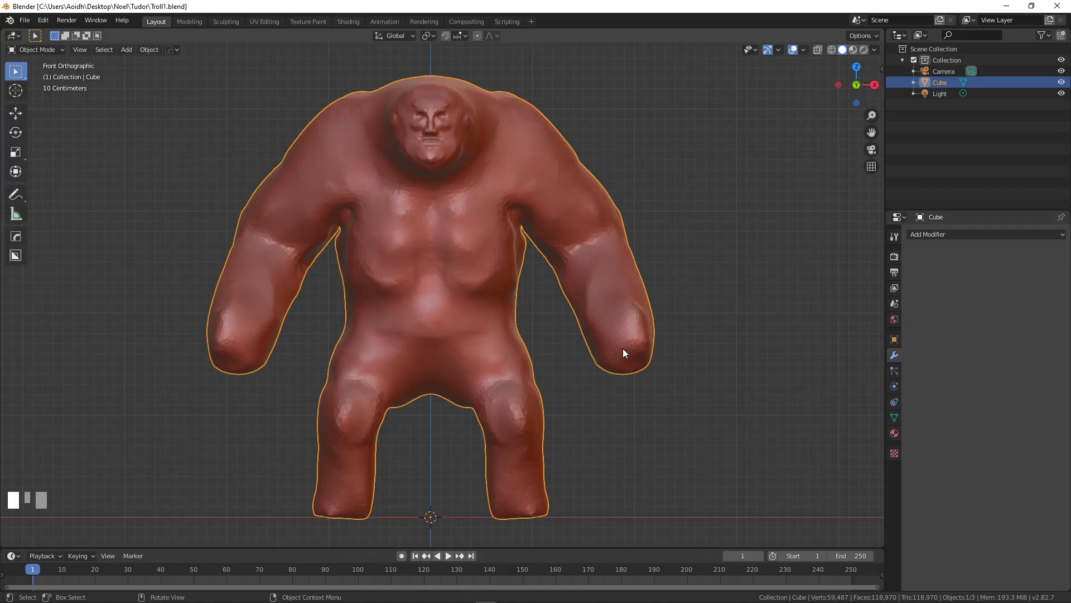
# Step: Examine the troll's legs, torso, face and handless arm ends from several angles
pyautogui.moveTo(623, 348); pyautogui.dragTo(440, 329, button='middle')
pyautogui.scroll(2, 502, 334)
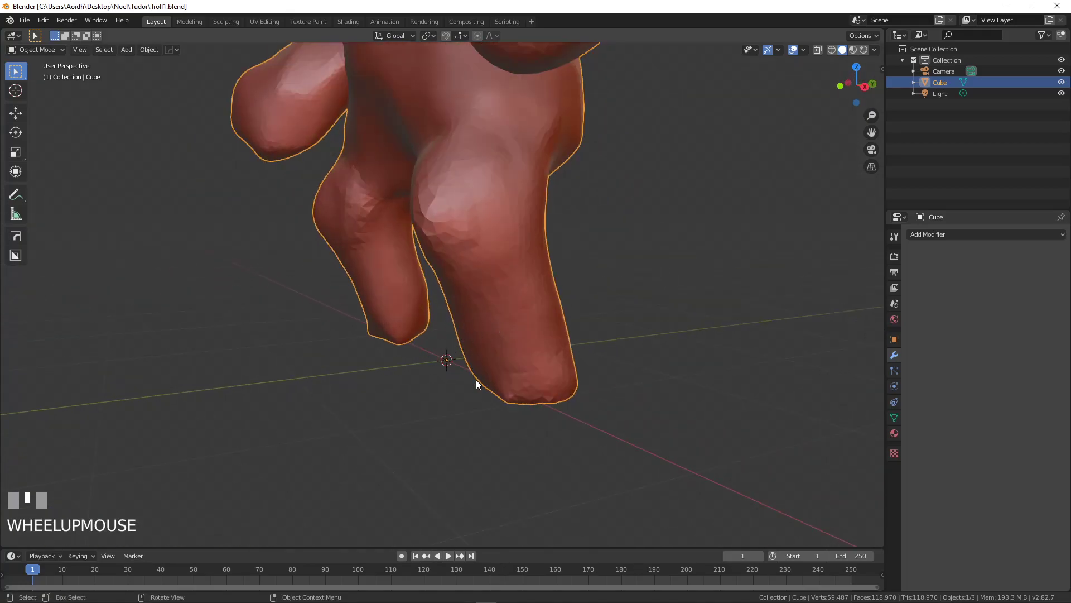
pyautogui.moveTo(554, 361); pyautogui.dragTo(581, 392, button='middle')
pyautogui.keyDown('shift'); pyautogui.moveTo(499, 293); pyautogui.dragTo(330, 244, button='middle'); pyautogui.keyUp('shift')
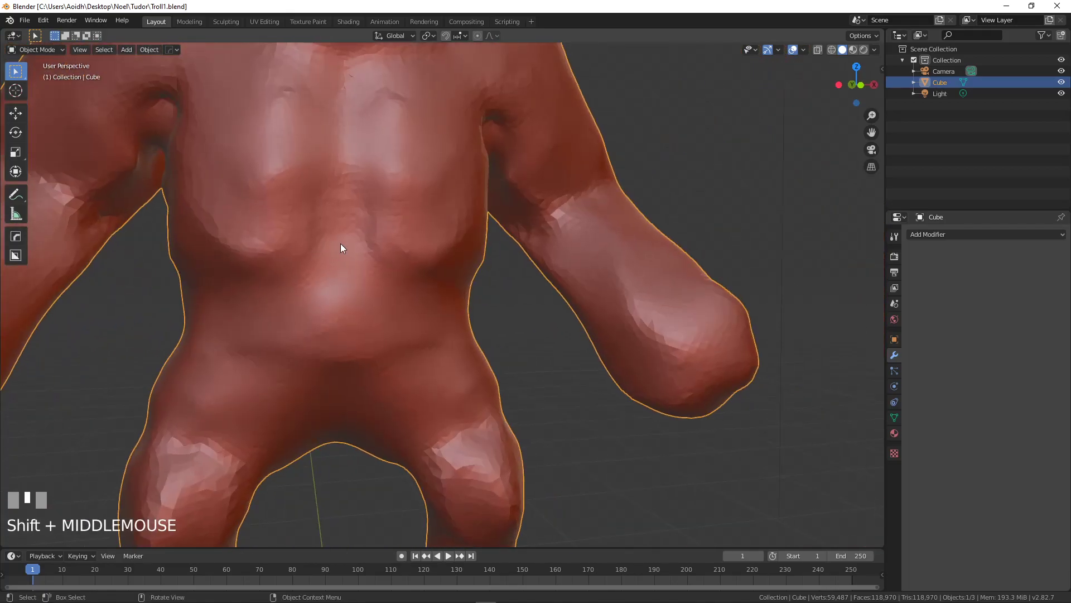
pyautogui.scroll(-3, 418, 239)
pyautogui.moveTo(419, 240); pyautogui.dragTo(390, 210, button='middle')
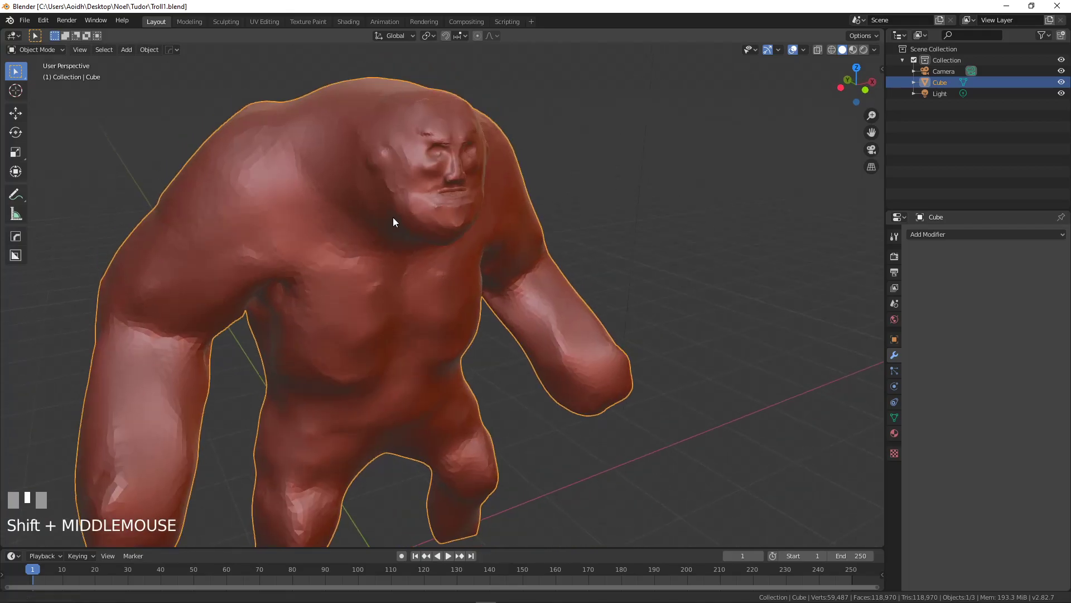
pyautogui.scroll(3, 416, 256)
pyautogui.keyDown('shift'); pyautogui.moveTo(417, 256); pyautogui.dragTo(462, 249, button='middle'); pyautogui.keyUp('shift')
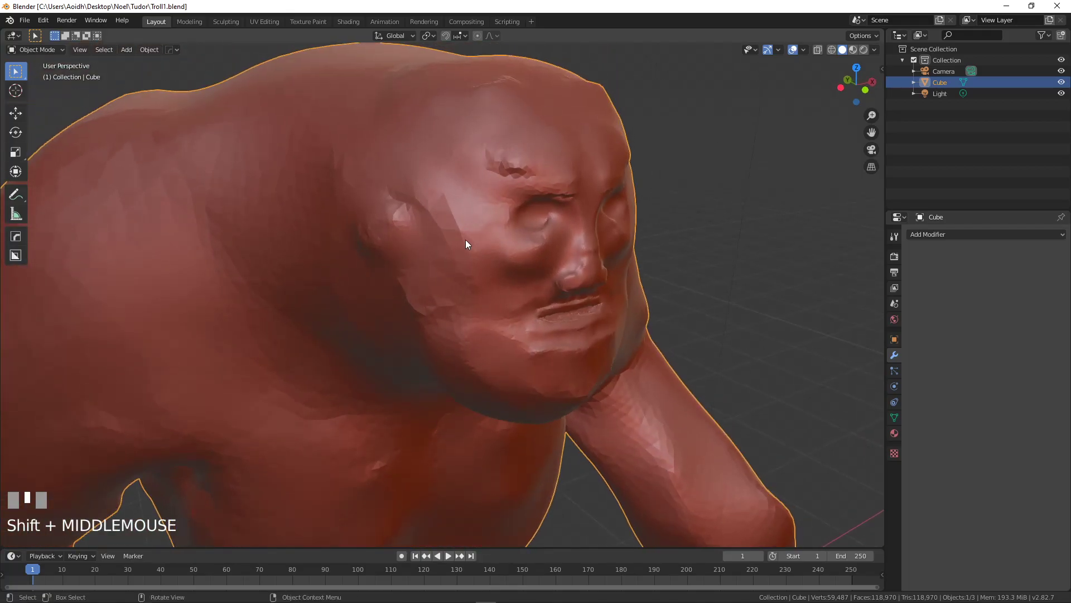
pyautogui.moveTo(475, 232); pyautogui.dragTo(541, 239, button='middle')
pyautogui.scroll(-3, 453, 185)
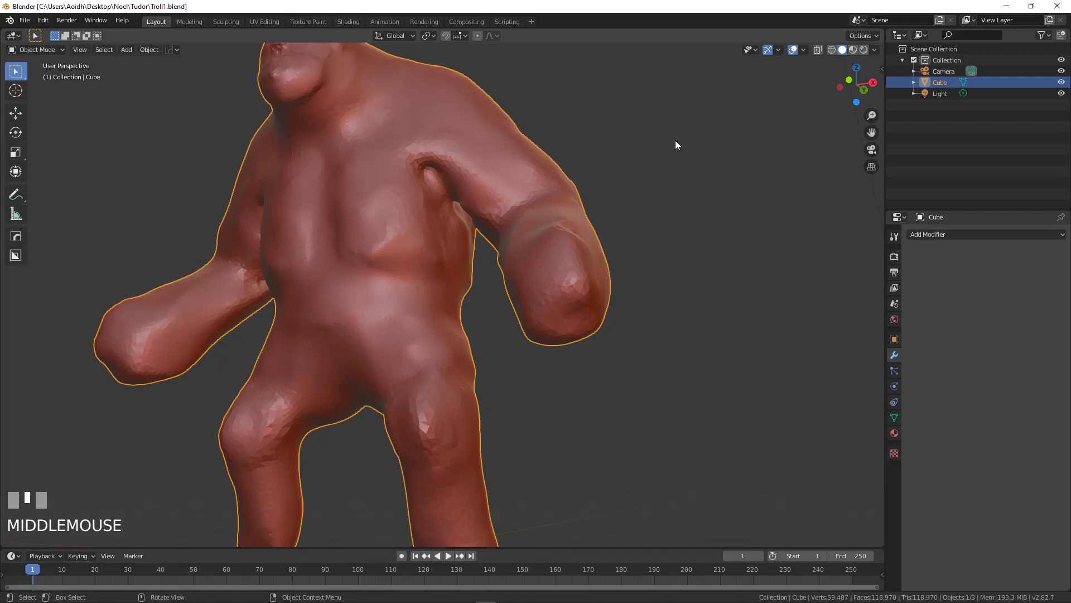
# Step: Switch the troll mesh from Object Mode to Sculpt Mode and frame the end of its left arm
pyautogui.click(45, 50)
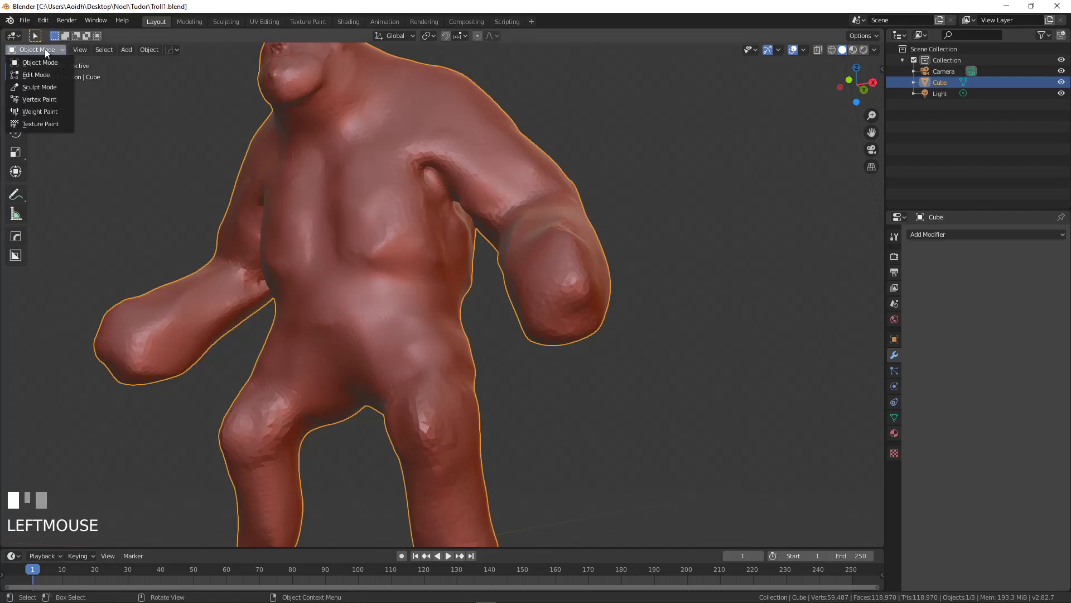
pyautogui.click(39, 87)
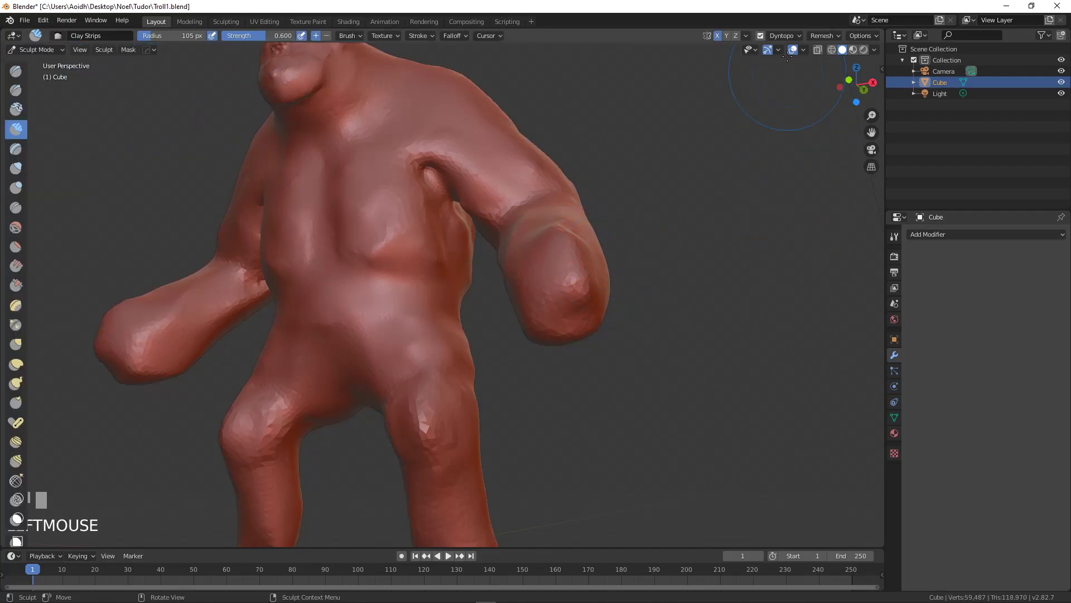
pyautogui.moveTo(416, 186); pyautogui.dragTo(766, 138, button='middle')
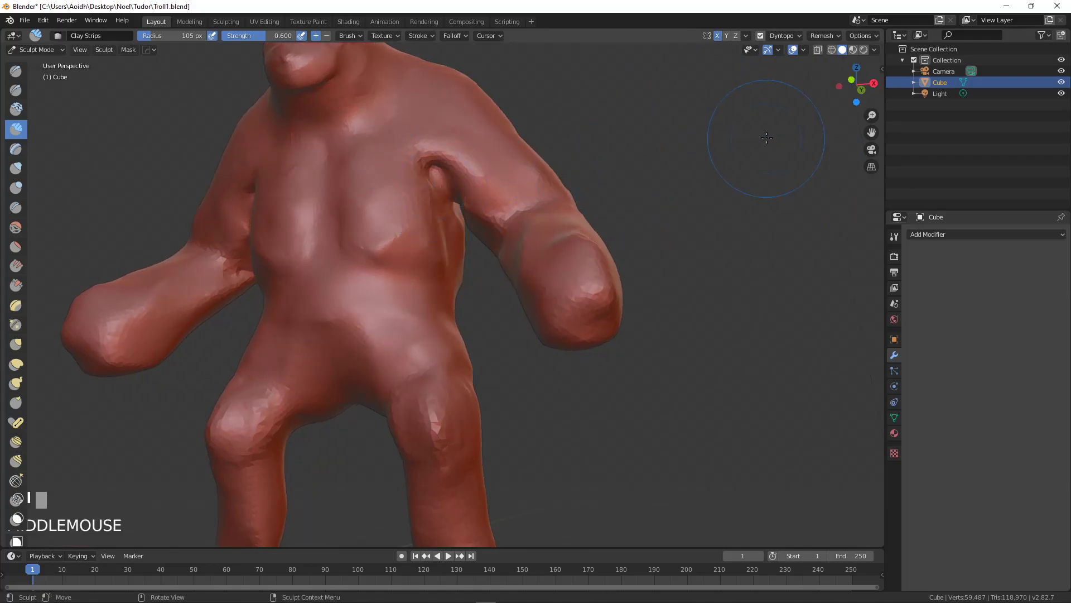
pyautogui.scroll(2, 729, 87)
pyautogui.keyDown('shift'); pyautogui.moveTo(731, 87); pyautogui.dragTo(767, 88, button='middle'); pyautogui.keyUp('shift')
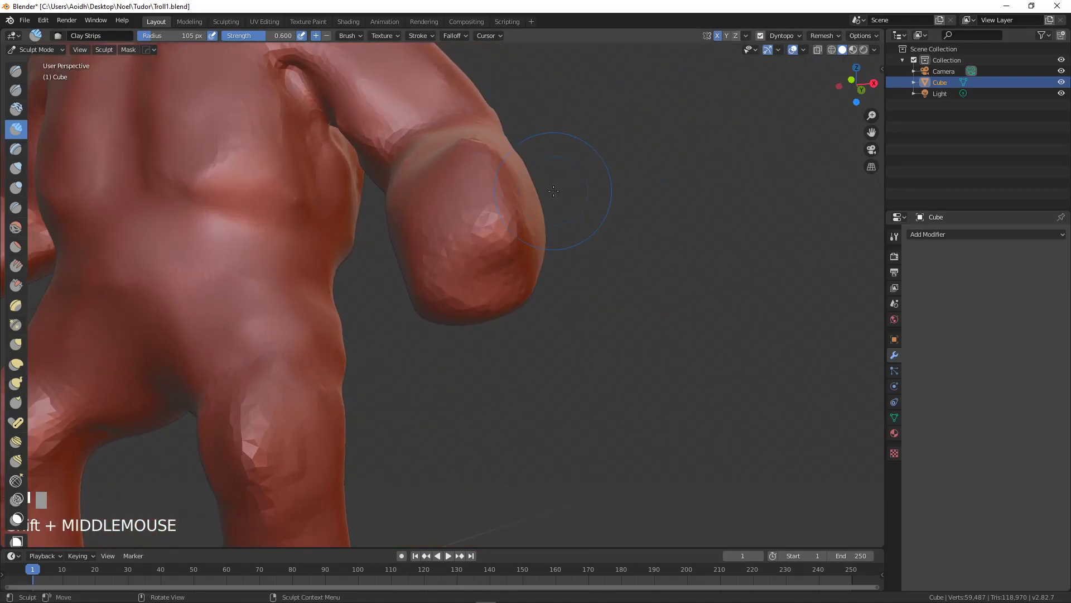
pyautogui.scroll(1, 505, 184)
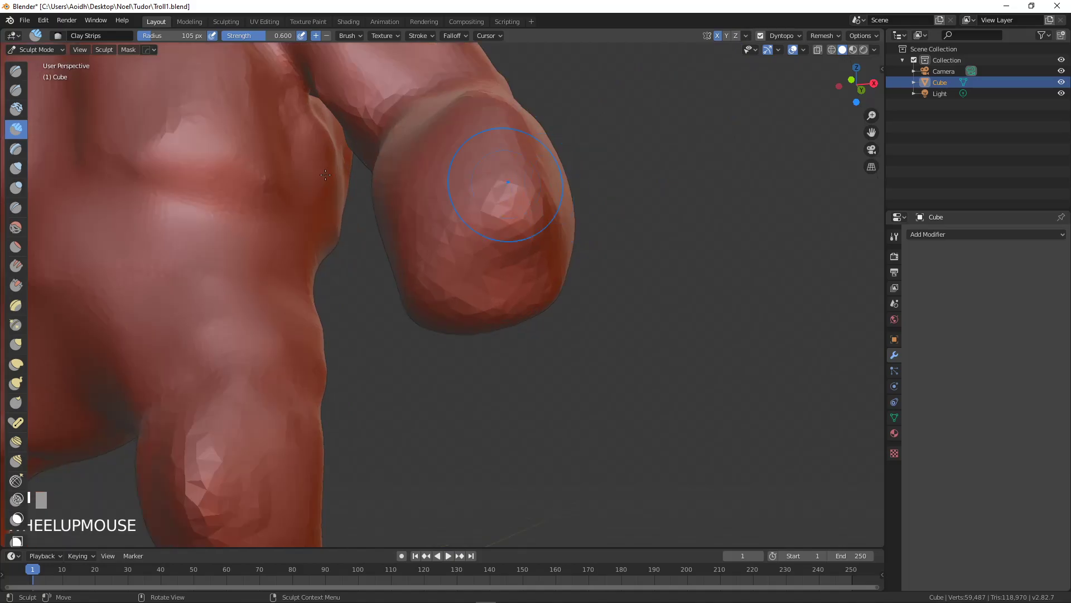
# Step: Try to pull out the inner side of the troll's left arm end with the Elastic Deform brush
pyautogui.click(17, 363)
pyautogui.moveTo(346, 334); pyautogui.dragTo(312, 283, button='middle')
pyautogui.moveTo(355, 185); pyautogui.dragTo(323, 200)
pyautogui.scroll(2, 324, 201)
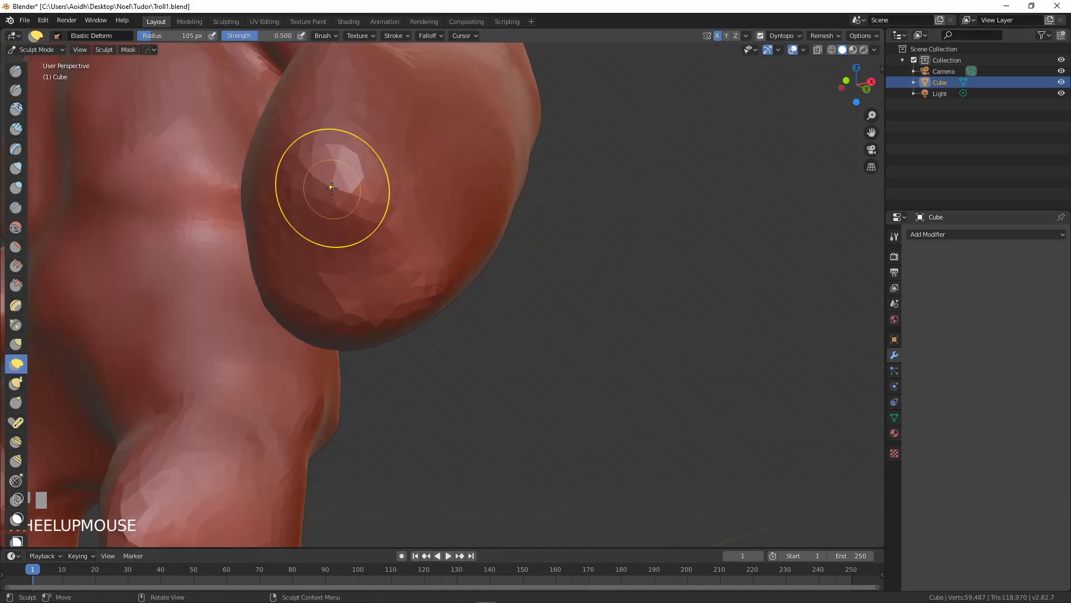
# Step: Pull a thumb out of the inner side of the left hand with the Snake Hook brush and bend it downward
pyautogui.click(17, 384)
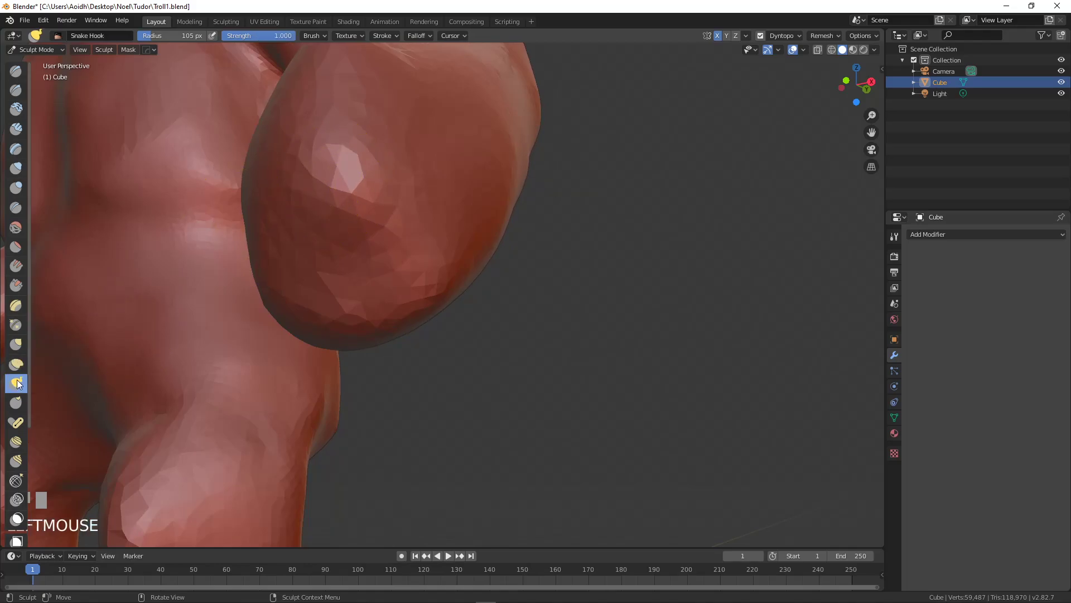
pyautogui.moveTo(270, 251); pyautogui.dragTo(219, 243, button='middle')
pyautogui.keyDown('shift'); pyautogui.moveTo(218, 243); pyautogui.dragTo(349, 273, button='middle'); pyautogui.keyUp('shift')
pyautogui.moveTo(349, 273)
pyautogui.keyDown('shift'); pyautogui.mouseDown(button='middle')
pyautogui.moveTo(365, 208)
pyautogui.moveTo(462, 246)
pyautogui.mouseUp(button='middle'); pyautogui.keyUp('shift')
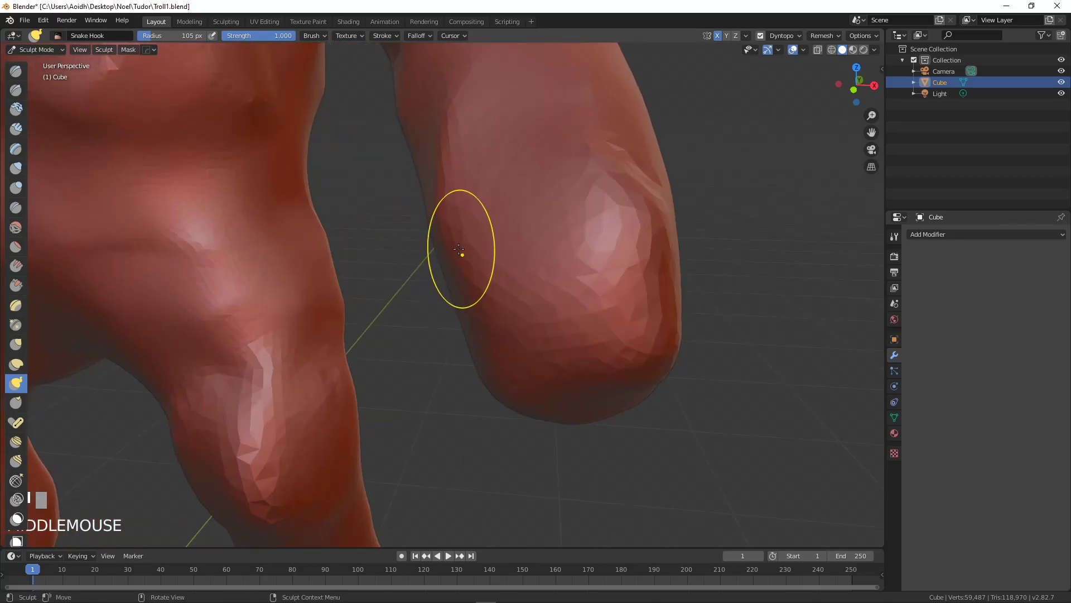
pyautogui.moveTo(458, 240)
pyautogui.mouseDown()
pyautogui.moveTo(440, 252)
pyautogui.moveTo(447, 298)
pyautogui.moveTo(432, 337)
pyautogui.moveTo(451, 255)
pyautogui.mouseUp()
pyautogui.moveTo(448, 297); pyautogui.dragTo(427, 312)
pyautogui.moveTo(446, 302); pyautogui.dragTo(421, 258, button='middle')
pyautogui.moveTo(412, 231)
pyautogui.mouseDown()
pyautogui.moveTo(402, 247)
pyautogui.moveTo(374, 242)
pyautogui.moveTo(385, 217)
pyautogui.moveTo(379, 243)
pyautogui.mouseUp()
pyautogui.moveTo(379, 243); pyautogui.dragTo(503, 239, button='middle')
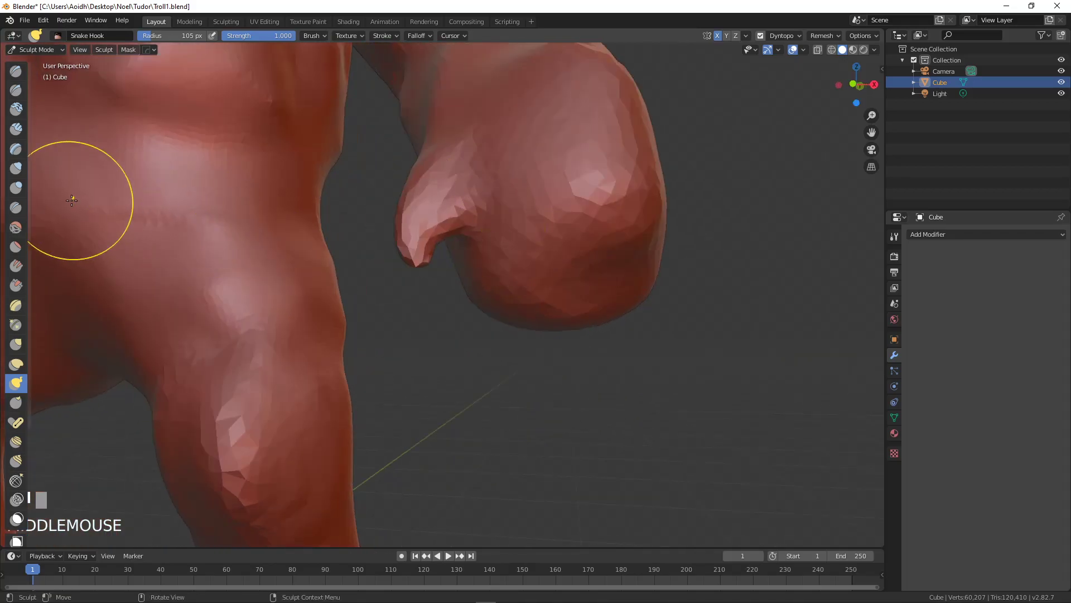
# Step: Carve the palm side of the left hand inward with subtractive Clay Strips strokes
pyautogui.click(16, 129)
pyautogui.moveTo(574, 194); pyautogui.dragTo(617, 192, button='middle')
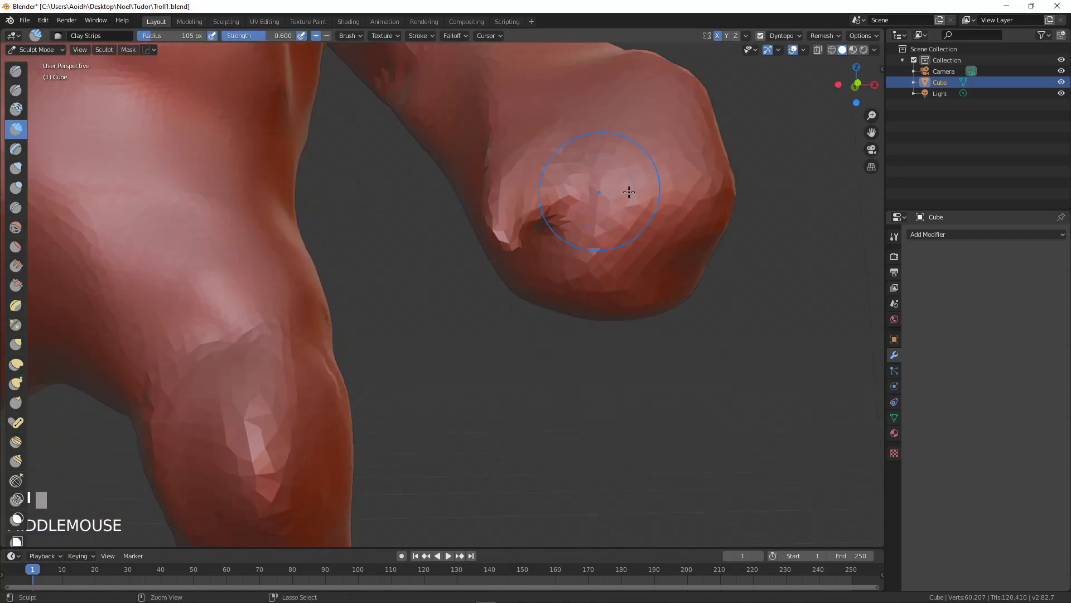
pyautogui.keyDown('ctrl'); pyautogui.moveTo(696, 183); pyautogui.dragTo(689, 185); pyautogui.keyUp('ctrl')
pyautogui.moveTo(689, 186); pyautogui.dragTo(580, 194, button='middle')
pyautogui.moveTo(580, 194)
pyautogui.keyDown('ctrl'); pyautogui.mouseDown()
pyautogui.moveTo(553, 201)
pyautogui.moveTo(546, 288)
pyautogui.mouseUp(); pyautogui.keyUp('ctrl')
pyautogui.moveTo(546, 288)
pyautogui.mouseDown(button='middle')
pyautogui.moveTo(582, 176)
pyautogui.moveTo(530, 191)
pyautogui.mouseUp(button='middle')
pyautogui.keyDown('ctrl'); pyautogui.moveTo(511, 193); pyautogui.dragTo(617, 181); pyautogui.keyUp('ctrl')
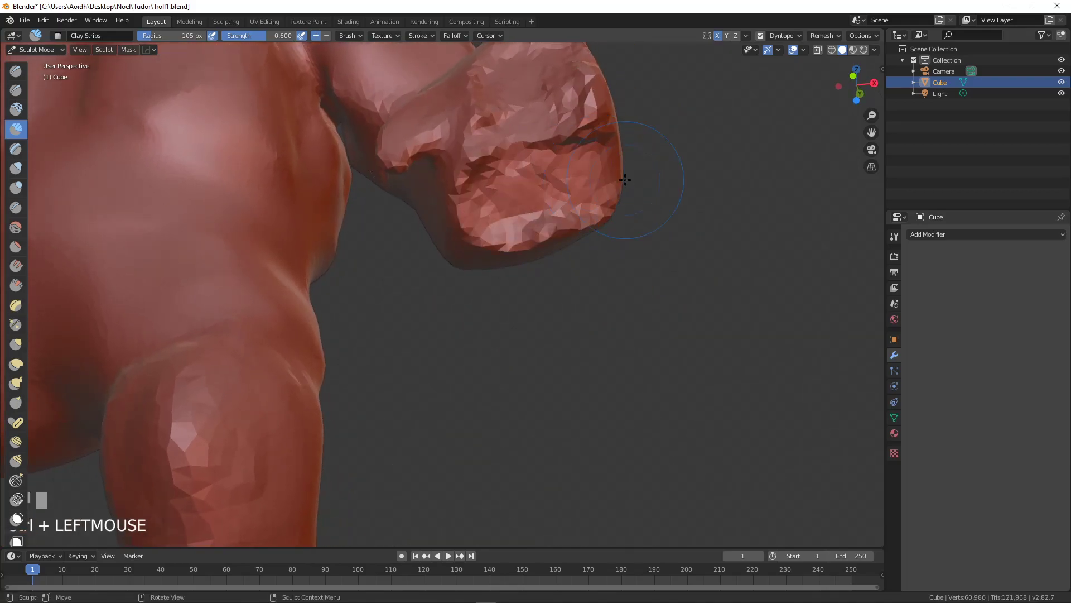
# Step: Smooth the carved palm and the area around the base of the thumb
pyautogui.moveTo(620, 179); pyautogui.dragTo(555, 211, button='middle')
pyautogui.moveTo(555, 210)
pyautogui.keyDown('shift'); pyautogui.mouseDown()
pyautogui.moveTo(503, 190)
pyautogui.moveTo(469, 208)
pyautogui.mouseUp(); pyautogui.keyUp('shift')
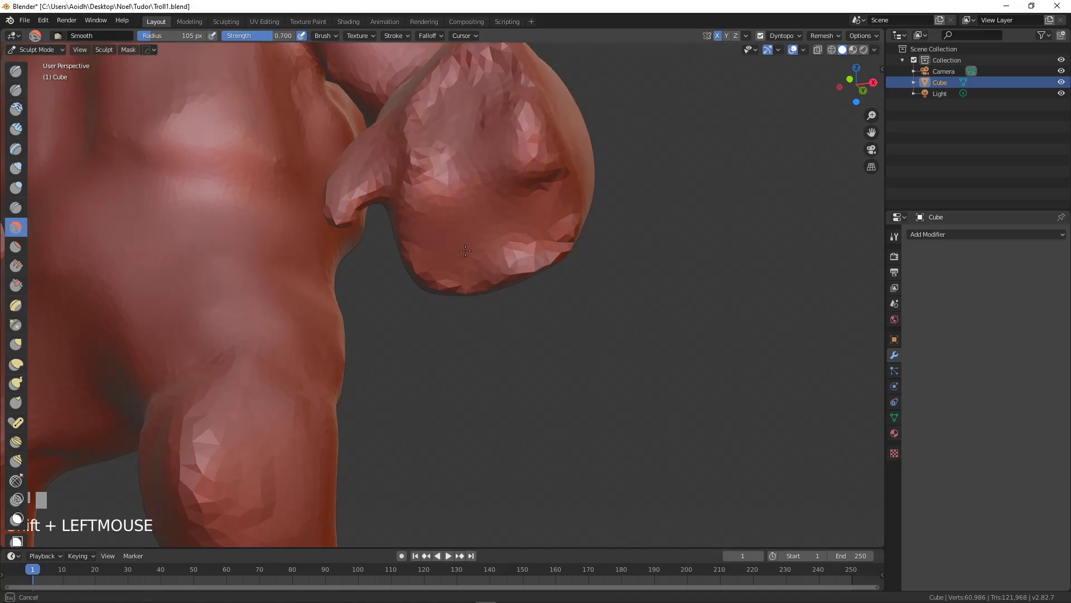
pyautogui.keyDown('shift'); pyautogui.moveTo(453, 247); pyautogui.dragTo(538, 219); pyautogui.keyUp('shift')
pyautogui.moveTo(541, 218); pyautogui.dragTo(516, 249, button='middle')
pyautogui.moveTo(399, 195)
pyautogui.keyDown('shift'); pyautogui.mouseDown()
pyautogui.moveTo(383, 159)
pyautogui.moveTo(409, 164)
pyautogui.mouseUp(); pyautogui.keyUp('shift')
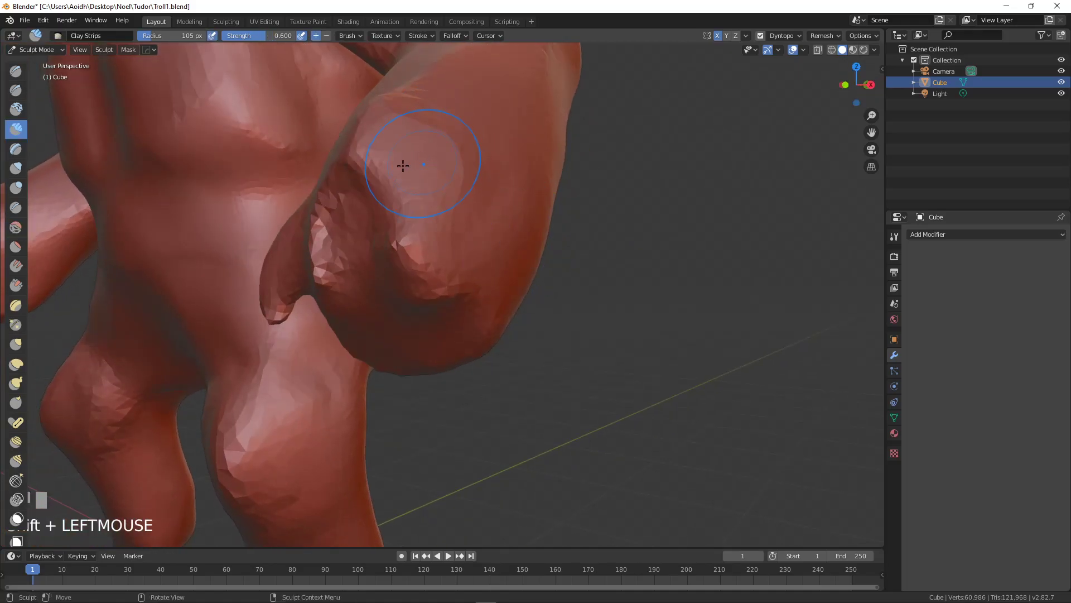
# Step: Flatten the back of the left hand with subtractive Clay Strips strokes and smooth the surface
pyautogui.moveTo(410, 164); pyautogui.dragTo(431, 212, button='middle')
pyautogui.moveTo(431, 212)
pyautogui.keyDown('ctrl'); pyautogui.mouseDown()
pyautogui.moveTo(410, 312)
pyautogui.moveTo(384, 283)
pyautogui.moveTo(445, 354)
pyautogui.moveTo(469, 290)
pyautogui.moveTo(437, 419)
pyautogui.moveTo(497, 419)
pyautogui.mouseUp(); pyautogui.keyUp('ctrl')
pyautogui.moveTo(497, 418); pyautogui.dragTo(446, 346, button='middle')
pyautogui.moveTo(447, 346)
pyautogui.keyDown('shift'); pyautogui.mouseDown()
pyautogui.moveTo(468, 268)
pyautogui.moveTo(422, 307)
pyautogui.moveTo(469, 274)
pyautogui.moveTo(475, 296)
pyautogui.mouseUp(); pyautogui.keyUp('shift')
pyautogui.moveTo(457, 257)
pyautogui.keyDown('shift'); pyautogui.mouseDown()
pyautogui.moveTo(447, 240)
pyautogui.moveTo(376, 303)
pyautogui.moveTo(502, 301)
pyautogui.mouseUp(); pyautogui.keyUp('shift')
pyautogui.moveTo(455, 328)
pyautogui.mouseDown(button='middle')
pyautogui.moveTo(376, 323)
pyautogui.moveTo(400, 357)
pyautogui.moveTo(384, 282)
pyautogui.mouseUp(button='middle')
pyautogui.moveTo(334, 167)
pyautogui.keyDown('ctrl'); pyautogui.mouseDown()
pyautogui.moveTo(357, 235)
pyautogui.moveTo(385, 136)
pyautogui.moveTo(351, 220)
pyautogui.moveTo(335, 142)
pyautogui.moveTo(360, 240)
pyautogui.moveTo(349, 242)
pyautogui.mouseUp(); pyautogui.keyUp('ctrl')
pyautogui.moveTo(365, 223)
pyautogui.mouseDown(button='middle')
pyautogui.moveTo(374, 246)
pyautogui.moveTo(335, 220)
pyautogui.moveTo(119, 251)
pyautogui.mouseUp(button='middle')
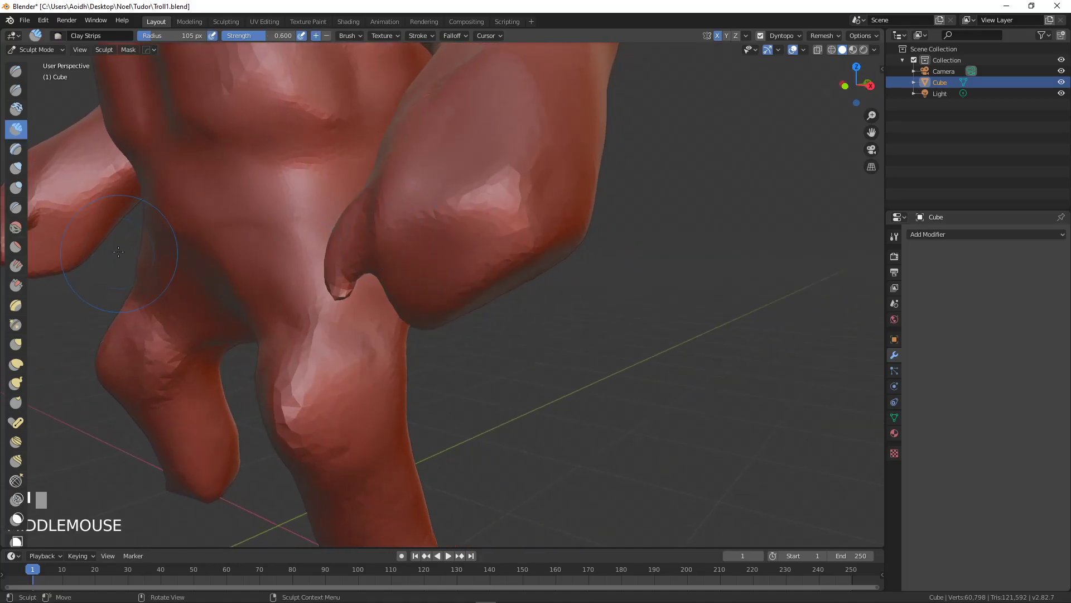
# Step: Pull three fingers out of the lower edge of the left hand with the Snake Hook brush
pyautogui.click(20, 389)
pyautogui.moveTo(287, 359)
pyautogui.mouseDown(button='middle')
pyautogui.moveTo(334, 388)
pyautogui.moveTo(411, 331)
pyautogui.mouseUp(button='middle')
pyautogui.moveTo(405, 287); pyautogui.dragTo(407, 290)
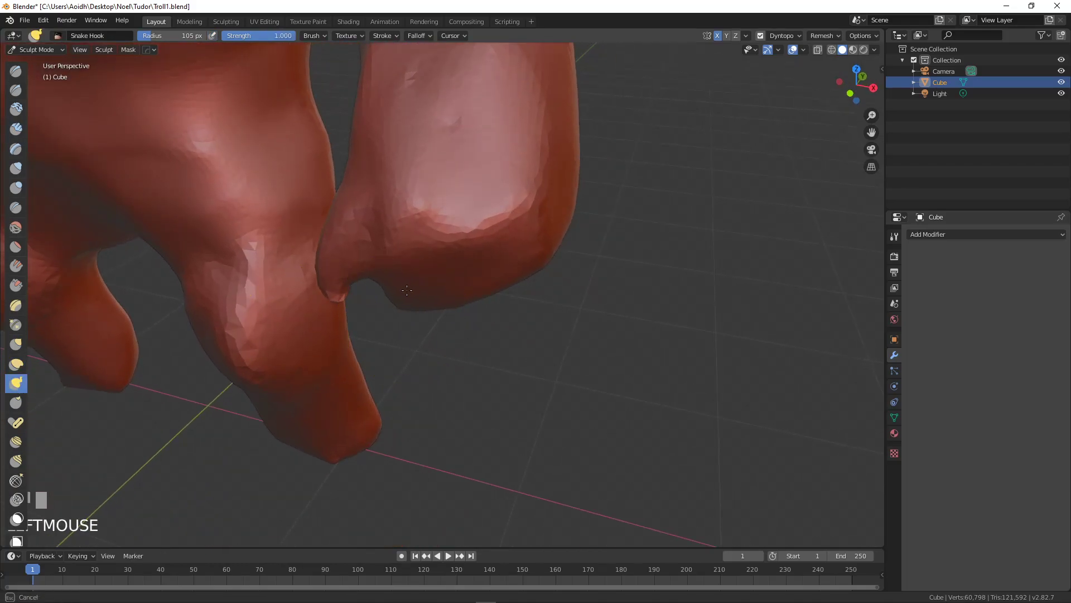
pyautogui.moveTo(405, 337)
pyautogui.mouseDown()
pyautogui.moveTo(400, 362)
pyautogui.moveTo(408, 354)
pyautogui.mouseUp()
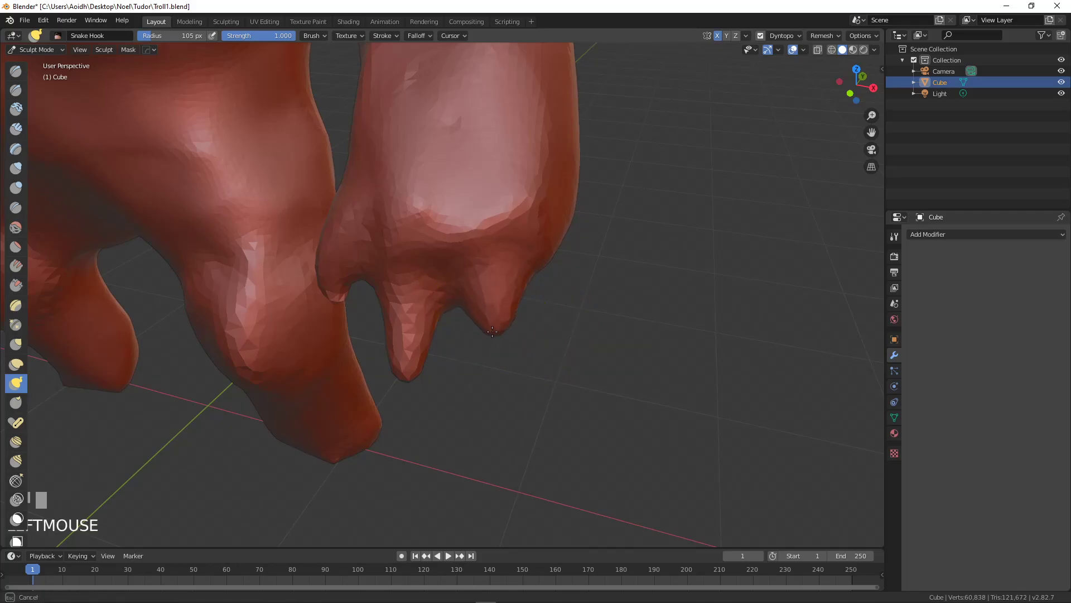
pyautogui.moveTo(502, 377); pyautogui.dragTo(502, 374)
pyautogui.moveTo(502, 374); pyautogui.dragTo(477, 335, button='middle')
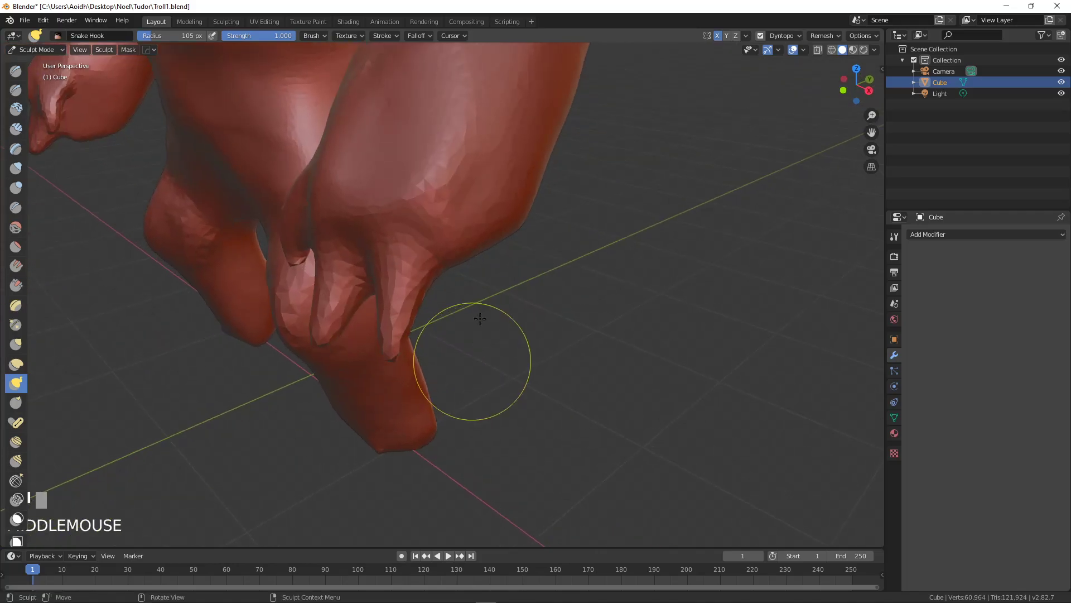
pyautogui.moveTo(459, 219); pyautogui.dragTo(456, 233)
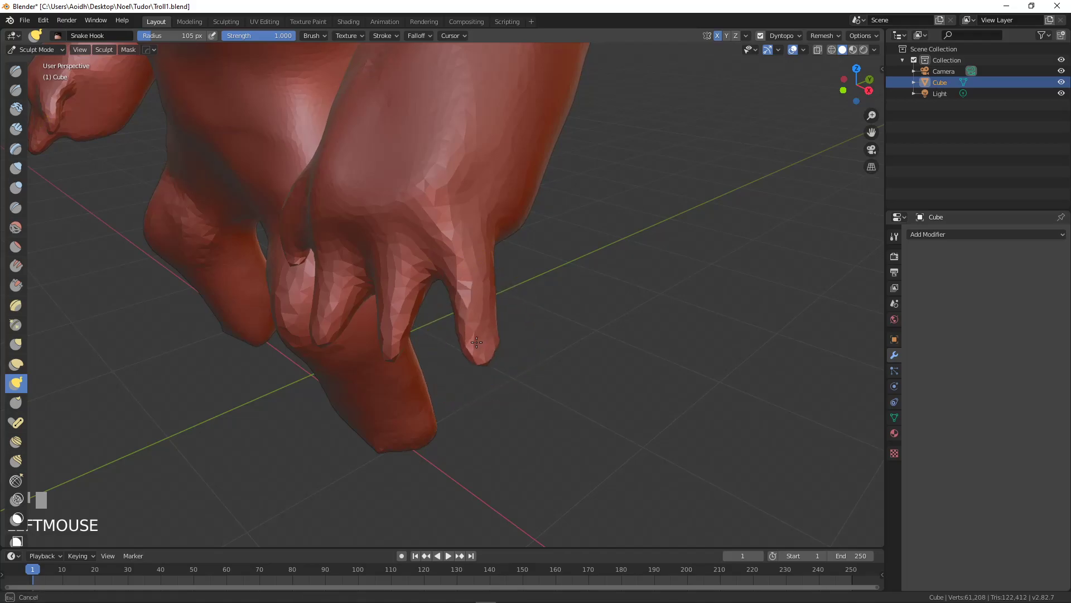
pyautogui.moveTo(463, 338); pyautogui.dragTo(511, 321, button='middle')
# Step: Adjust the fingers and thumb of the left hand with Snake Hook strokes from the side and below
pyautogui.scroll(-3, 502, 310)
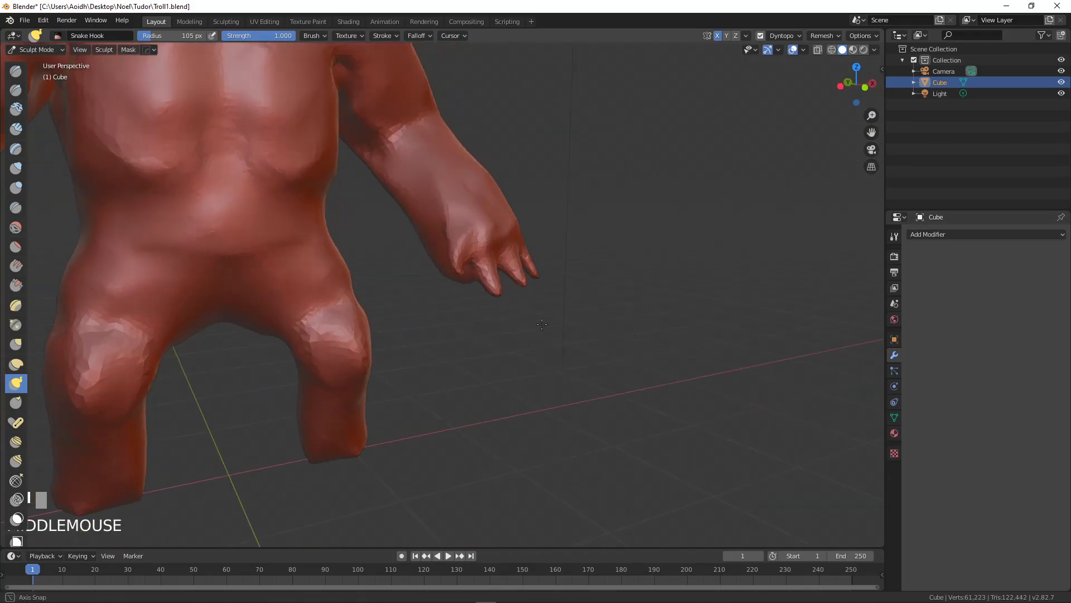
pyautogui.scroll(-2, 516, 326)
pyautogui.scroll(3, 421, 323)
pyautogui.moveTo(420, 323)
pyautogui.mouseDown(button='middle')
pyautogui.moveTo(468, 290)
pyautogui.moveTo(538, 210)
pyautogui.moveTo(601, 202)
pyautogui.moveTo(544, 231)
pyautogui.mouseUp(button='middle')
pyautogui.scroll(2, 425, 320)
pyautogui.scroll(2, 543, 169)
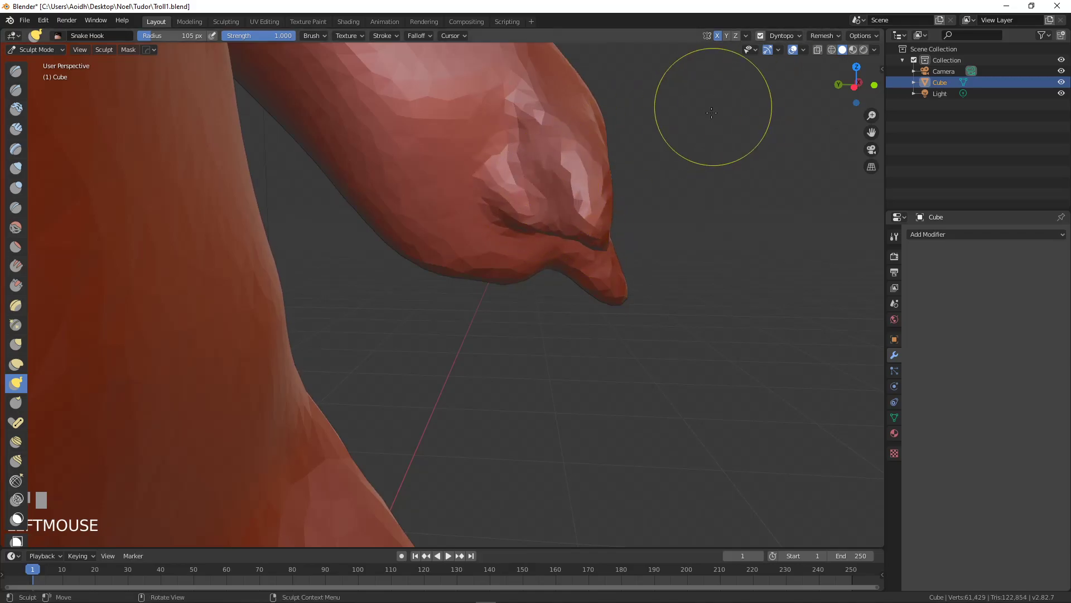
pyautogui.moveTo(561, 177)
pyautogui.mouseDown(button='middle')
pyautogui.moveTo(425, 179)
pyautogui.moveTo(491, 187)
pyautogui.moveTo(457, 161)
pyautogui.moveTo(483, 139)
pyautogui.mouseUp(button='middle')
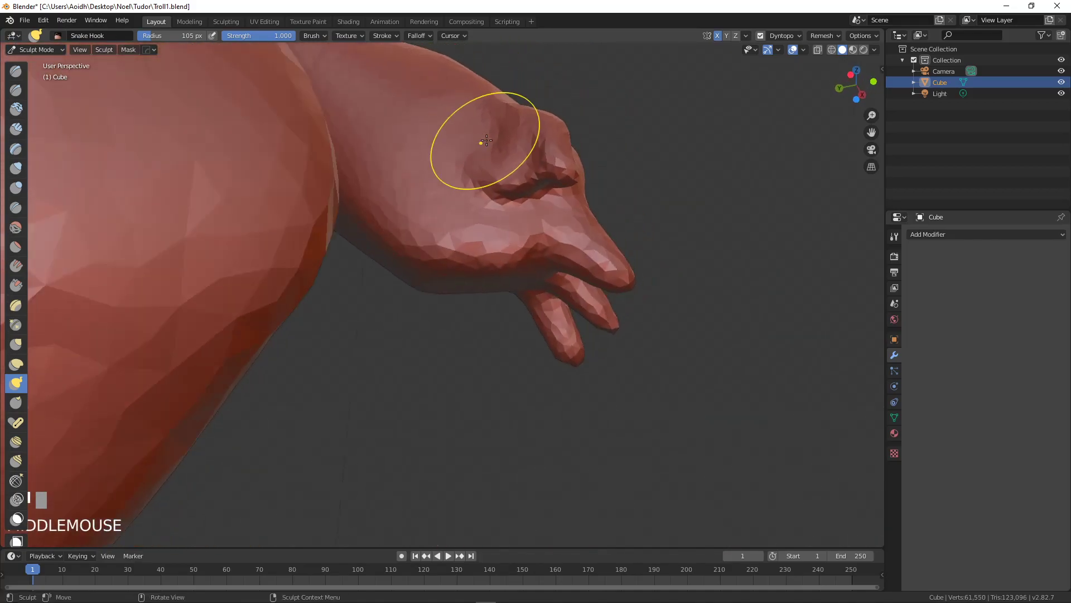
pyautogui.moveTo(554, 161); pyautogui.dragTo(454, 203, button='middle')
pyautogui.moveTo(455, 203)
pyautogui.mouseDown()
pyautogui.moveTo(388, 185)
pyautogui.moveTo(347, 203)
pyautogui.moveTo(336, 226)
pyautogui.moveTo(357, 222)
pyautogui.mouseUp()
pyautogui.moveTo(340, 230); pyautogui.dragTo(409, 222, button='middle')
pyautogui.moveTo(373, 182); pyautogui.dragTo(375, 200)
pyautogui.moveTo(375, 200); pyautogui.dragTo(408, 203, button='middle')
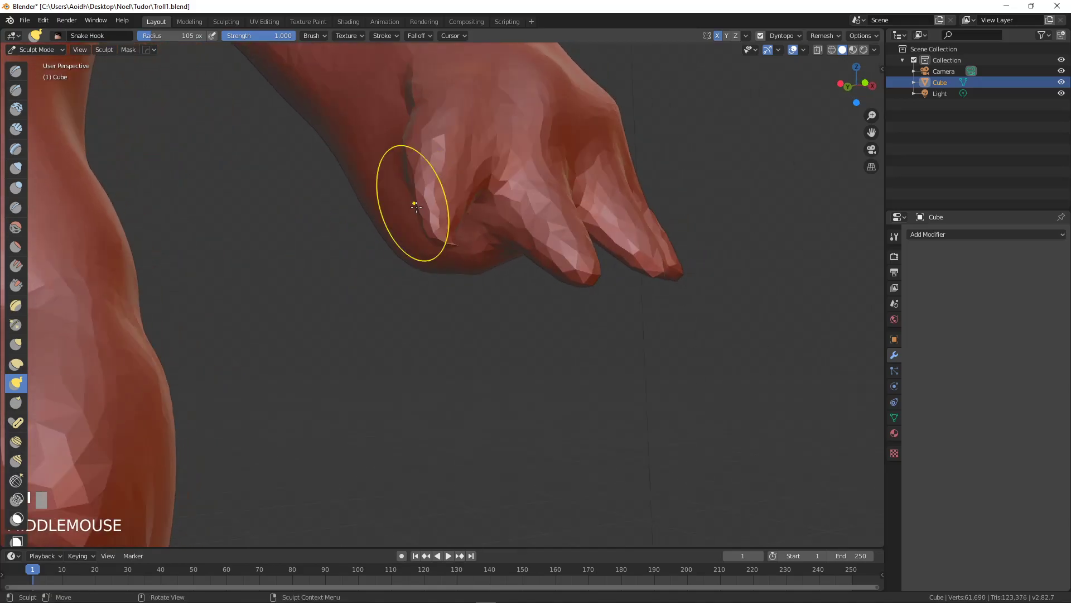
# Step: Pull the thumb away from the palm and reshape its sides with the Snake Hook brush
pyautogui.scroll(2, 424, 206)
pyautogui.moveTo(425, 205); pyautogui.dragTo(437, 215)
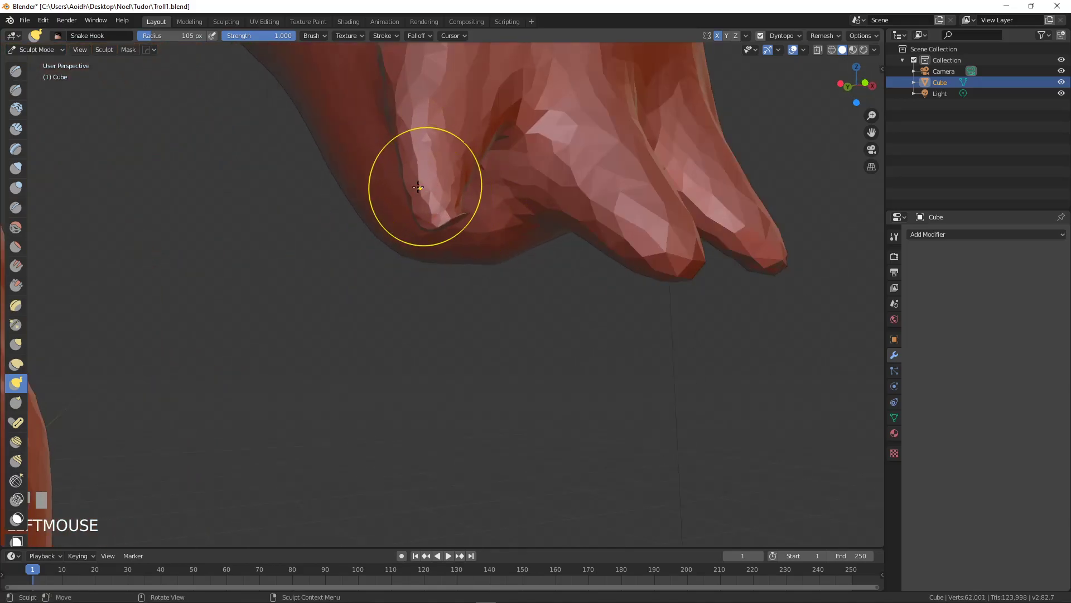
pyautogui.moveTo(424, 186); pyautogui.dragTo(368, 197, button='middle')
pyautogui.moveTo(282, 185)
pyautogui.mouseDown()
pyautogui.moveTo(258, 161)
pyautogui.moveTo(292, 134)
pyautogui.mouseUp()
pyautogui.moveTo(259, 218); pyautogui.dragTo(252, 245)
pyautogui.moveTo(251, 246); pyautogui.dragTo(194, 225, button='middle')
# Step: Pull out the end of the thumb from the underside of the hand with Snake Hook strokes
pyautogui.moveTo(468, 337); pyautogui.dragTo(393, 284, button='middle')
pyautogui.keyDown('shift'); pyautogui.moveTo(457, 402); pyautogui.dragTo(446, 264, button='middle'); pyautogui.keyUp('shift')
pyautogui.scroll(2, 455, 335)
pyautogui.moveTo(390, 334); pyautogui.dragTo(387, 328)
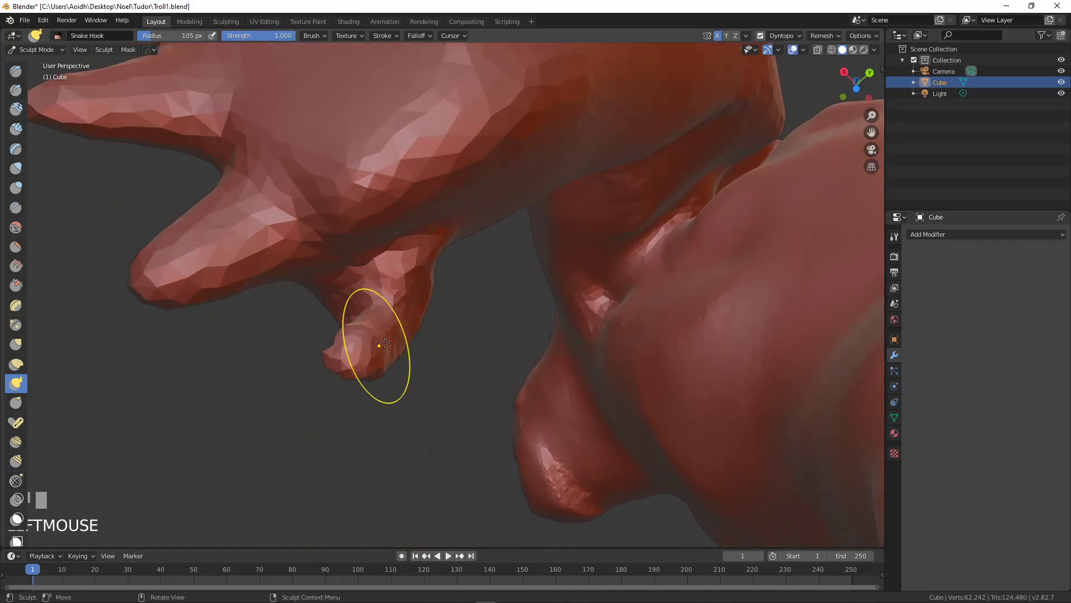
pyautogui.moveTo(381, 359); pyautogui.dragTo(399, 357)
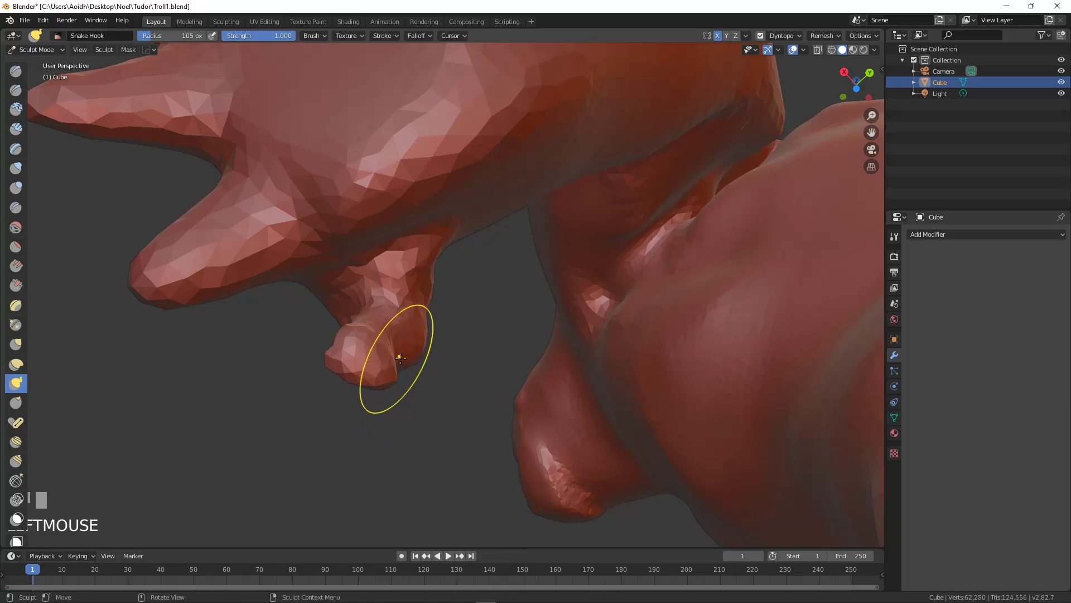
# Step: Reshape the thumb's length and tip with further Snake Hook strokes
pyautogui.moveTo(410, 364); pyautogui.dragTo(437, 375, button='middle')
pyautogui.moveTo(437, 376)
pyautogui.mouseDown()
pyautogui.moveTo(452, 342)
pyautogui.moveTo(444, 326)
pyautogui.mouseUp()
pyautogui.moveTo(444, 327)
pyautogui.mouseDown(button='middle')
pyautogui.moveTo(491, 407)
pyautogui.moveTo(435, 264)
pyautogui.mouseUp(button='middle')
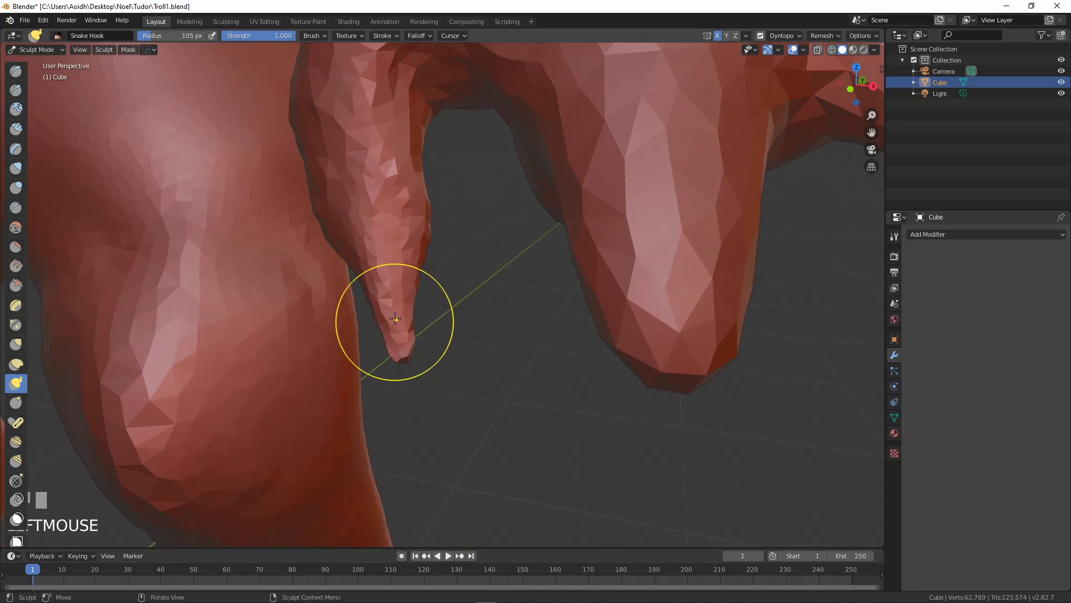
pyautogui.moveTo(395, 320); pyautogui.dragTo(418, 280, button='middle')
pyautogui.moveTo(436, 235)
pyautogui.mouseDown(button='middle')
pyautogui.moveTo(469, 144)
pyautogui.moveTo(463, 198)
pyautogui.moveTo(475, 228)
pyautogui.moveTo(456, 251)
pyautogui.moveTo(430, 256)
pyautogui.mouseUp(button='middle')
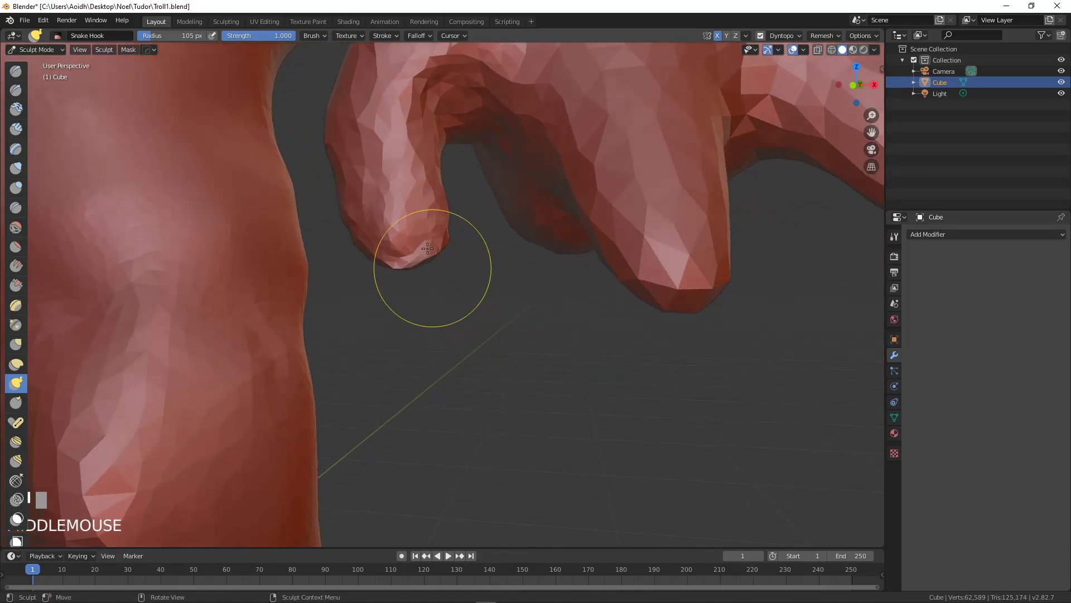
pyautogui.moveTo(409, 244); pyautogui.dragTo(410, 249)
# Step: Lengthen the index finger from its tip with repeated Snake Hook strokes
pyautogui.scroll(-3, 426, 239)
pyautogui.moveTo(426, 239)
pyautogui.mouseDown(button='middle')
pyautogui.moveTo(407, 275)
pyautogui.moveTo(468, 247)
pyautogui.moveTo(450, 211)
pyautogui.mouseUp(button='middle')
pyautogui.moveTo(478, 286); pyautogui.dragTo(472, 303)
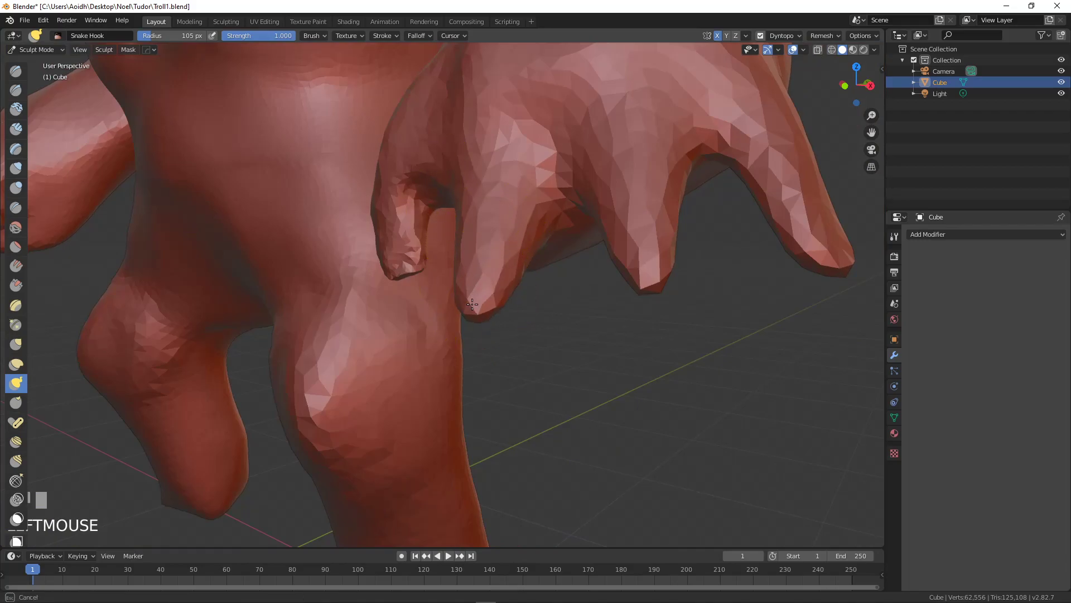
pyautogui.moveTo(470, 317); pyautogui.dragTo(471, 273, button='middle')
pyautogui.moveTo(459, 257); pyautogui.dragTo(442, 287)
pyautogui.moveTo(443, 287); pyautogui.dragTo(392, 250, button='middle')
pyautogui.moveTo(349, 226); pyautogui.dragTo(311, 318)
pyautogui.moveTo(347, 259); pyautogui.dragTo(299, 313)
# Step: Reposition and straighten the outer half of the index finger with short Snake Hook strokes
pyautogui.moveTo(299, 313)
pyautogui.mouseDown(button='middle')
pyautogui.moveTo(543, 342)
pyautogui.moveTo(449, 414)
pyautogui.mouseUp(button='middle')
pyautogui.moveTo(445, 409); pyautogui.dragTo(469, 408)
pyautogui.moveTo(479, 365); pyautogui.dragTo(493, 354)
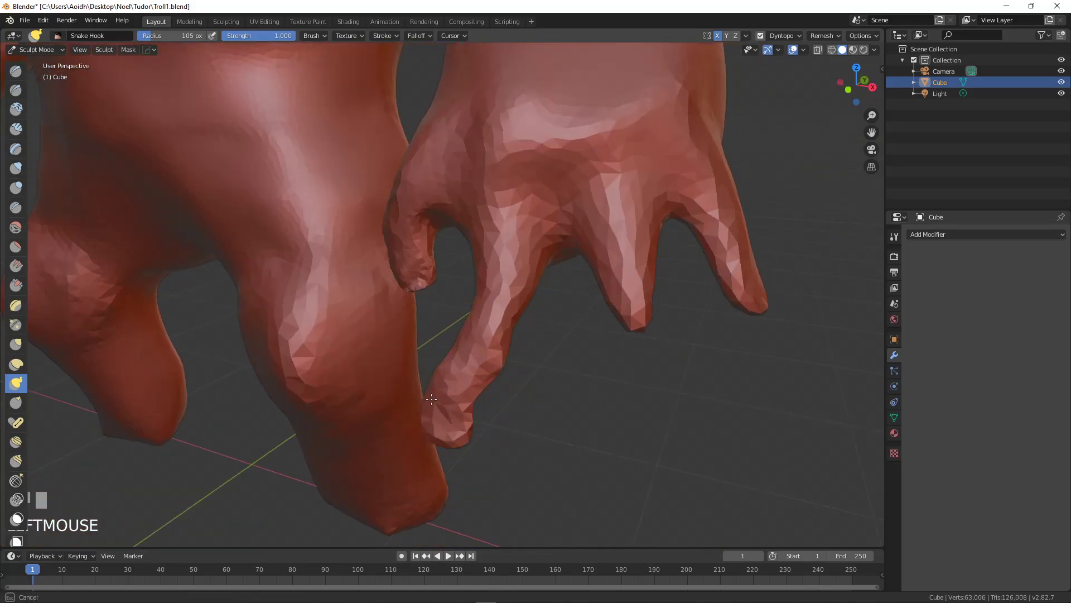
pyautogui.moveTo(432, 400); pyautogui.dragTo(454, 416)
pyautogui.moveTo(454, 368); pyautogui.dragTo(447, 414)
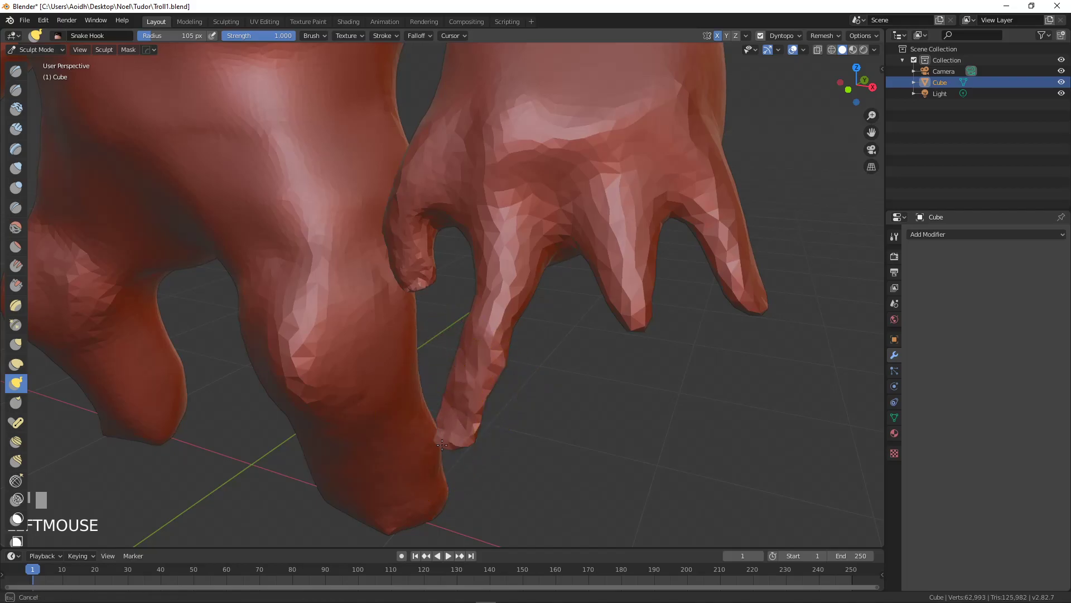
# Step: Correct the index finger's bend and tip from below and the front with the Snake Hook brush
pyautogui.moveTo(469, 457); pyautogui.dragTo(631, 261, button='middle')
pyautogui.moveTo(596, 282); pyautogui.dragTo(576, 306)
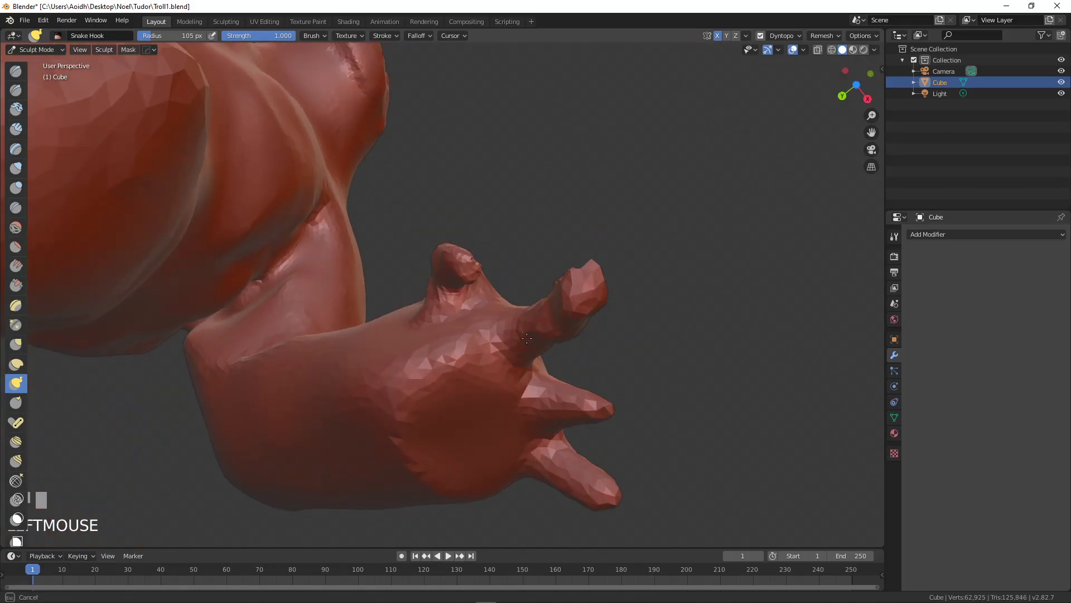
pyautogui.moveTo(518, 342)
pyautogui.mouseDown(button='middle')
pyautogui.moveTo(468, 390)
pyautogui.moveTo(530, 339)
pyautogui.mouseUp(button='middle')
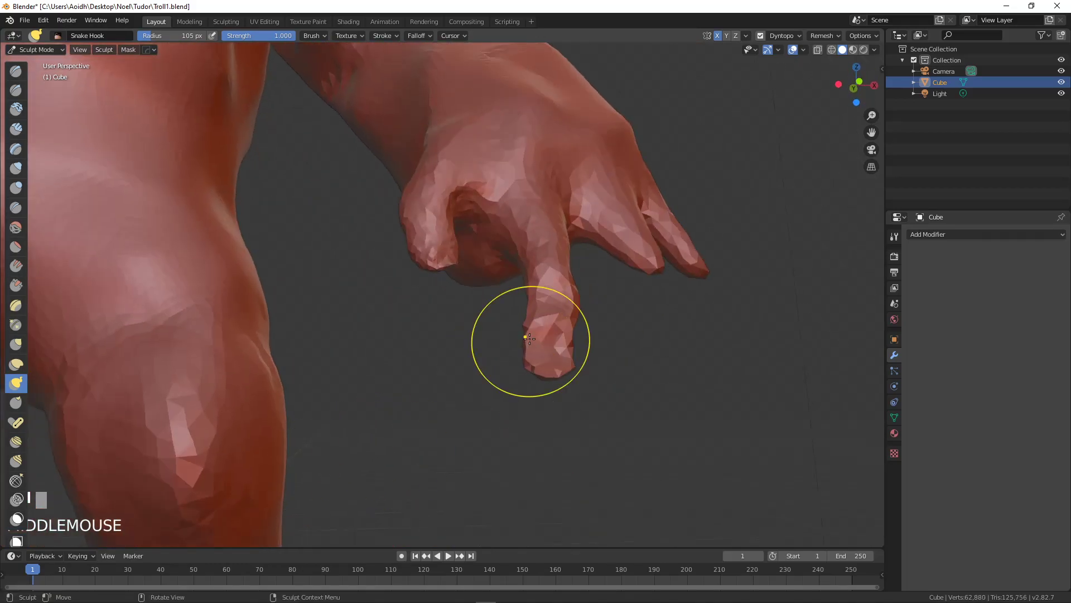
pyautogui.moveTo(547, 350)
pyautogui.mouseDown()
pyautogui.moveTo(555, 338)
pyautogui.moveTo(580, 352)
pyautogui.mouseUp()
# Step: Extend and align the middle and outer fingers with Snake Hook strokes to match the index finger
pyautogui.scroll(1, 557, 339)
pyautogui.moveTo(580, 351)
pyautogui.mouseDown(button='middle')
pyautogui.moveTo(507, 375)
pyautogui.moveTo(531, 346)
pyautogui.moveTo(573, 386)
pyautogui.mouseUp(button='middle')
pyautogui.moveTo(573, 386)
pyautogui.mouseDown()
pyautogui.moveTo(617, 395)
pyautogui.moveTo(603, 432)
pyautogui.mouseUp()
pyautogui.moveTo(591, 484)
pyautogui.mouseDown()
pyautogui.moveTo(609, 462)
pyautogui.moveTo(635, 497)
pyautogui.mouseUp()
pyautogui.moveTo(782, 428); pyautogui.dragTo(814, 445)
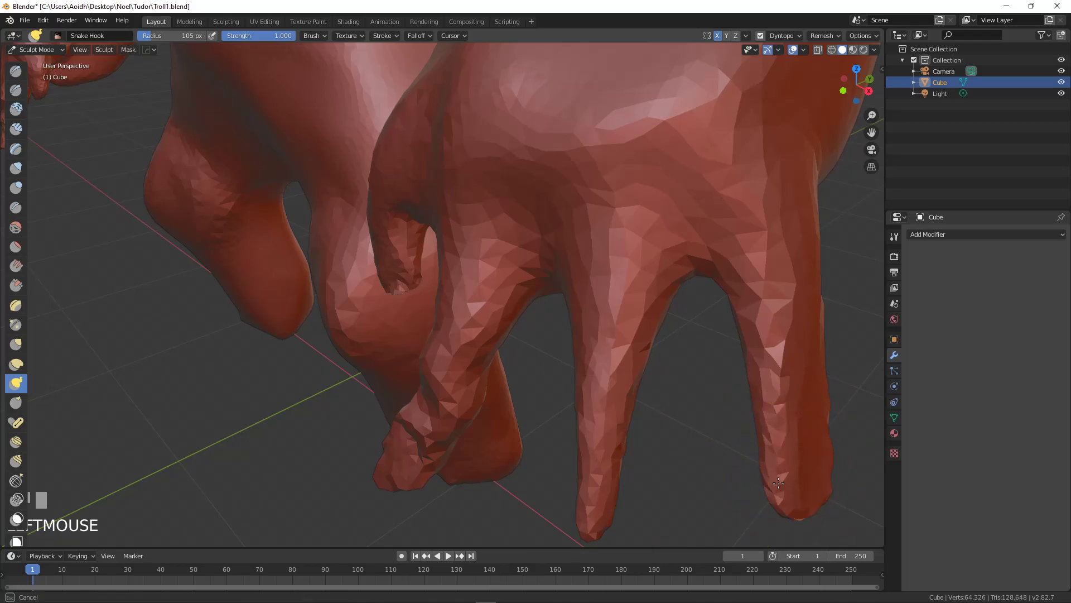
pyautogui.moveTo(759, 471); pyautogui.dragTo(802, 411, button='middle')
pyautogui.moveTo(801, 412); pyautogui.dragTo(851, 425)
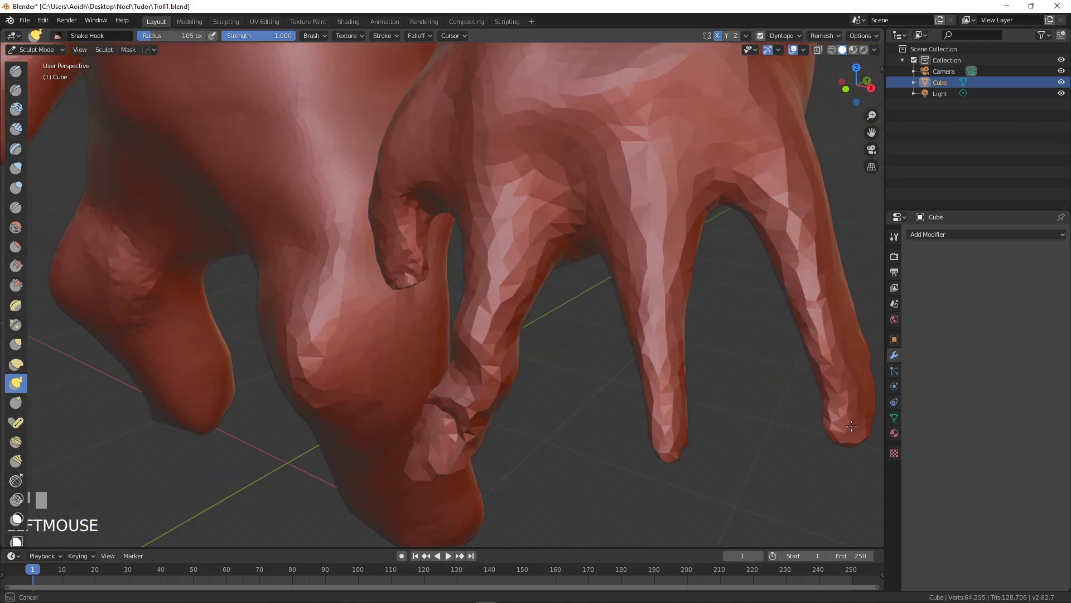
# Step: Carve into the palm with subtractive Clay Strips strokes and smooth the carved area
pyautogui.moveTo(763, 396); pyautogui.dragTo(491, 268, button='middle')
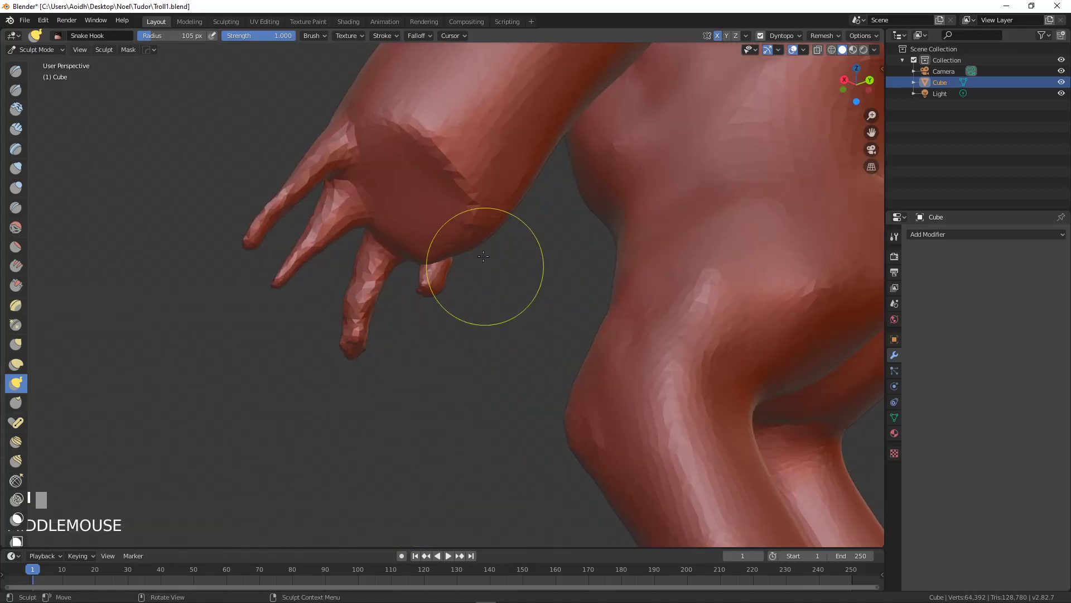
pyautogui.click(17, 129)
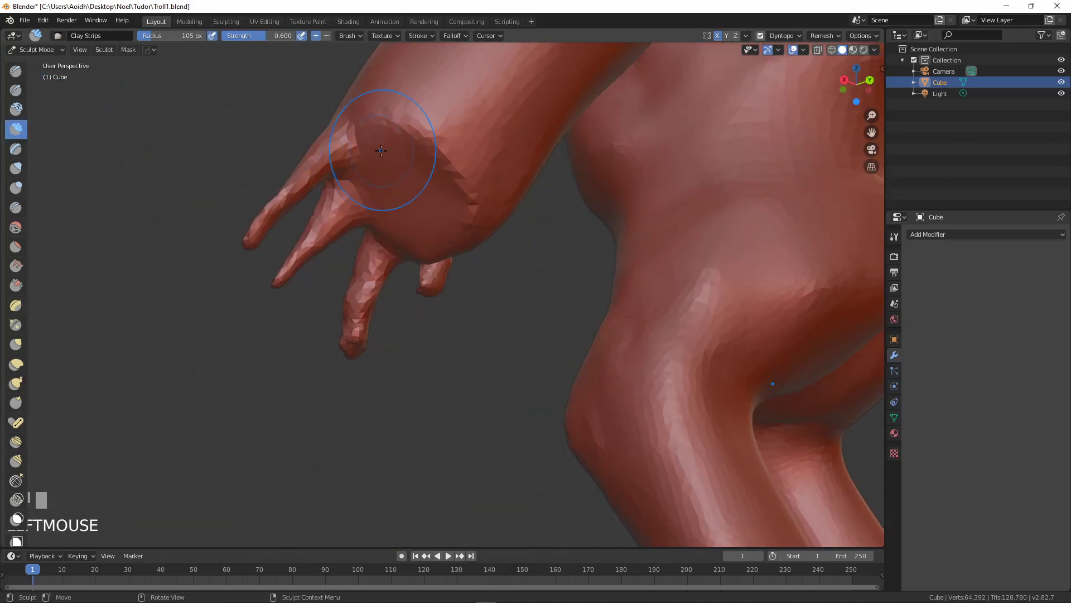
pyautogui.keyDown('shift'); pyautogui.moveTo(483, 153); pyautogui.dragTo(431, 168, button='middle'); pyautogui.keyUp('shift')
pyautogui.moveTo(431, 167)
pyautogui.keyDown('ctrl'); pyautogui.mouseDown()
pyautogui.moveTo(463, 162)
pyautogui.moveTo(446, 246)
pyautogui.moveTo(422, 210)
pyautogui.mouseUp(); pyautogui.keyUp('ctrl')
pyautogui.moveTo(407, 165)
pyautogui.keyDown('shift'); pyautogui.mouseDown()
pyautogui.moveTo(390, 223)
pyautogui.moveTo(390, 168)
pyautogui.moveTo(447, 190)
pyautogui.mouseUp(); pyautogui.keyUp('shift')
# Step: Deepen the hollow of the palm with more subtractive Clay Strips strokes and smooth its surface
pyautogui.moveTo(512, 196); pyautogui.dragTo(477, 166, button='middle')
pyautogui.moveTo(477, 166)
pyautogui.keyDown('shift'); pyautogui.mouseDown(button='middle')
pyautogui.moveTo(421, 194)
pyautogui.moveTo(428, 225)
pyautogui.mouseUp(button='middle'); pyautogui.keyUp('shift')
pyautogui.moveTo(428, 224)
pyautogui.keyDown('ctrl'); pyautogui.mouseDown()
pyautogui.moveTo(425, 195)
pyautogui.moveTo(410, 187)
pyautogui.moveTo(466, 153)
pyautogui.moveTo(473, 239)
pyautogui.moveTo(447, 279)
pyautogui.moveTo(495, 262)
pyautogui.mouseUp(); pyautogui.keyUp('ctrl')
pyautogui.moveTo(495, 263); pyautogui.dragTo(350, 279, button='middle')
pyautogui.scroll(3, 350, 279)
pyautogui.moveTo(390, 280)
pyautogui.keyDown('ctrl'); pyautogui.mouseDown()
pyautogui.moveTo(458, 290)
pyautogui.moveTo(445, 331)
pyautogui.mouseUp(); pyautogui.keyUp('ctrl')
pyautogui.moveTo(462, 387)
pyautogui.keyDown('shift'); pyautogui.mouseDown()
pyautogui.moveTo(454, 354)
pyautogui.moveTo(466, 347)
pyautogui.moveTo(435, 342)
pyautogui.moveTo(476, 345)
pyautogui.moveTo(379, 262)
pyautogui.moveTo(357, 184)
pyautogui.moveTo(354, 340)
pyautogui.mouseUp(); pyautogui.keyUp('shift')
# Step: Smooth the palm edges and the transition from the heel of the hand into the wrist
pyautogui.moveTo(353, 340); pyautogui.dragTo(418, 311, button='middle')
pyautogui.moveTo(335, 184)
pyautogui.keyDown('shift'); pyautogui.mouseDown()
pyautogui.moveTo(279, 257)
pyautogui.moveTo(359, 311)
pyautogui.mouseUp(); pyautogui.keyUp('shift')
pyautogui.moveTo(359, 310); pyautogui.dragTo(458, 369, button='middle')
pyautogui.keyDown('shift'); pyautogui.moveTo(519, 131); pyautogui.dragTo(633, 106); pyautogui.keyUp('shift')
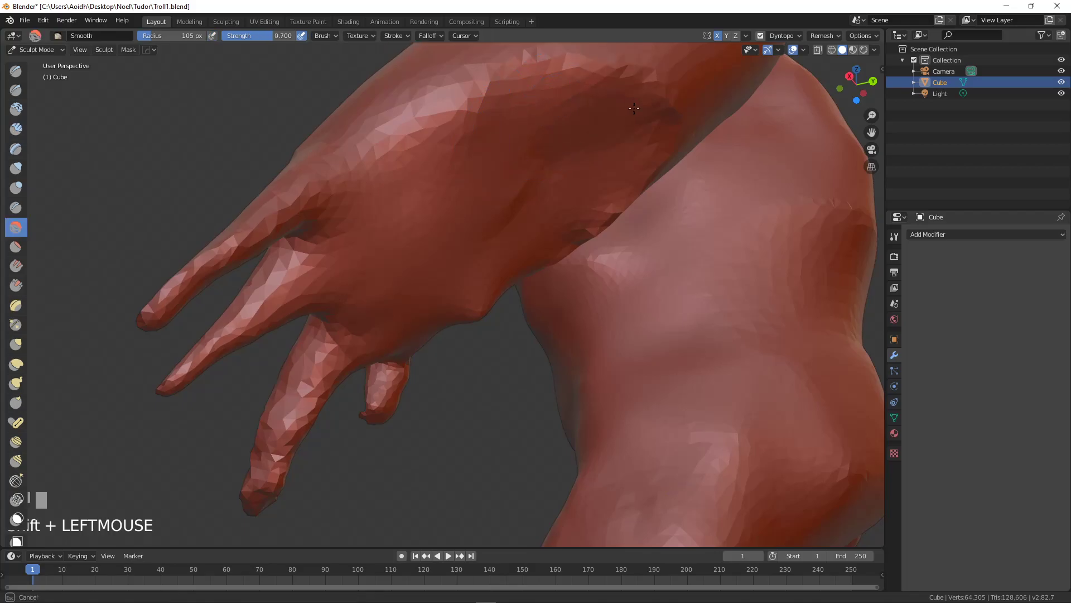
# Step: Carve back the heel of the hand and wrist with subtractive Clay Strips and smooth the result
pyautogui.moveTo(546, 226); pyautogui.dragTo(575, 232, button='middle')
pyautogui.moveTo(574, 232)
pyautogui.keyDown('ctrl'); pyautogui.mouseDown()
pyautogui.moveTo(519, 234)
pyautogui.moveTo(536, 251)
pyautogui.moveTo(512, 272)
pyautogui.moveTo(522, 301)
pyautogui.mouseUp(); pyautogui.keyUp('ctrl')
pyautogui.moveTo(513, 195)
pyautogui.keyDown('shift'); pyautogui.mouseDown()
pyautogui.moveTo(574, 229)
pyautogui.moveTo(491, 229)
pyautogui.mouseUp(); pyautogui.keyUp('shift')
pyautogui.moveTo(502, 218); pyautogui.dragTo(564, 240, button='middle')
pyautogui.moveTo(567, 239)
pyautogui.keyDown('ctrl'); pyautogui.mouseDown()
pyautogui.moveTo(521, 203)
pyautogui.moveTo(621, 223)
pyautogui.mouseUp(); pyautogui.keyUp('ctrl')
pyautogui.keyDown('shift'); pyautogui.moveTo(549, 243); pyautogui.dragTo(550, 253); pyautogui.keyUp('shift')
# Step: Carve across the palm with a subtractive Clay Strips stroke and smooth the surrounding hand surface
pyautogui.moveTo(550, 254); pyautogui.dragTo(490, 227, button='middle')
pyautogui.moveTo(490, 227)
pyautogui.keyDown('ctrl'); pyautogui.mouseDown()
pyautogui.moveTo(430, 216)
pyautogui.moveTo(469, 162)
pyautogui.moveTo(370, 229)
pyautogui.mouseUp(); pyautogui.keyUp('ctrl')
pyautogui.keyDown('shift'); pyautogui.moveTo(447, 156); pyautogui.dragTo(468, 134); pyautogui.keyUp('shift')
pyautogui.keyDown('shift'); pyautogui.moveTo(393, 173); pyautogui.dragTo(475, 103); pyautogui.keyUp('shift')
pyautogui.moveTo(435, 212)
pyautogui.mouseDown(button='middle')
pyautogui.moveTo(500, 150)
pyautogui.moveTo(474, 168)
pyautogui.mouseUp(button='middle')
pyautogui.moveTo(502, 165)
pyautogui.keyDown('shift'); pyautogui.mouseDown()
pyautogui.moveTo(461, 176)
pyautogui.moveTo(424, 223)
pyautogui.moveTo(405, 228)
pyautogui.mouseUp(); pyautogui.keyUp('shift')
# Step: Remove remaining bulk from the hand with another subtractive Clay Strips stroke
pyautogui.moveTo(405, 228); pyautogui.dragTo(505, 181, button='middle')
pyautogui.moveTo(463, 207)
pyautogui.keyDown('ctrl'); pyautogui.mouseDown()
pyautogui.moveTo(430, 233)
pyautogui.moveTo(413, 212)
pyautogui.moveTo(441, 184)
pyautogui.moveTo(446, 268)
pyautogui.moveTo(495, 271)
pyautogui.mouseUp(); pyautogui.keyUp('ctrl')
pyautogui.moveTo(495, 271); pyautogui.dragTo(516, 295, button='middle')
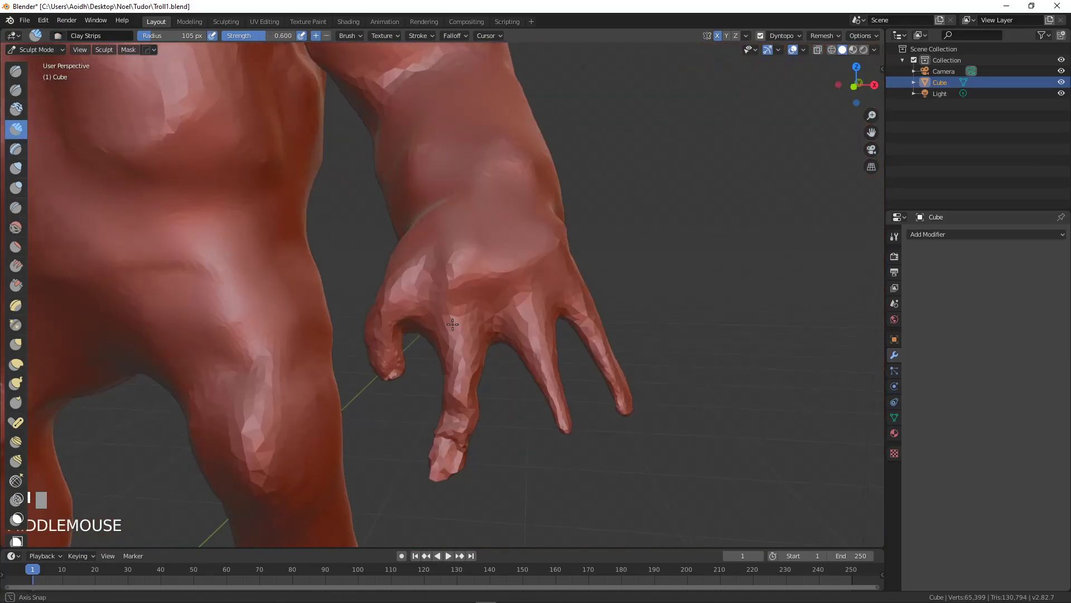
# Step: Build up three knuckles on the back of the hand with Clay Strips and smooth between them
pyautogui.scroll(2, 512, 306)
pyautogui.scroll(3, 456, 267)
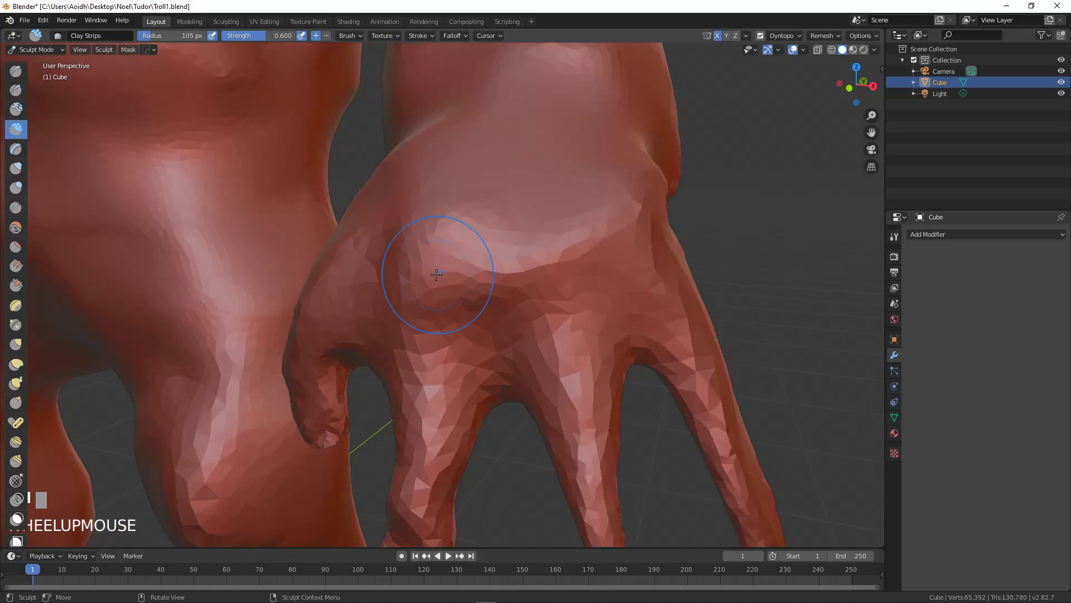
pyautogui.moveTo(440, 251)
pyautogui.mouseDown()
pyautogui.moveTo(424, 335)
pyautogui.moveTo(435, 332)
pyautogui.mouseUp()
pyautogui.moveTo(545, 278)
pyautogui.mouseDown()
pyautogui.moveTo(536, 246)
pyautogui.moveTo(572, 264)
pyautogui.mouseUp()
pyautogui.moveTo(720, 210); pyautogui.dragTo(725, 223)
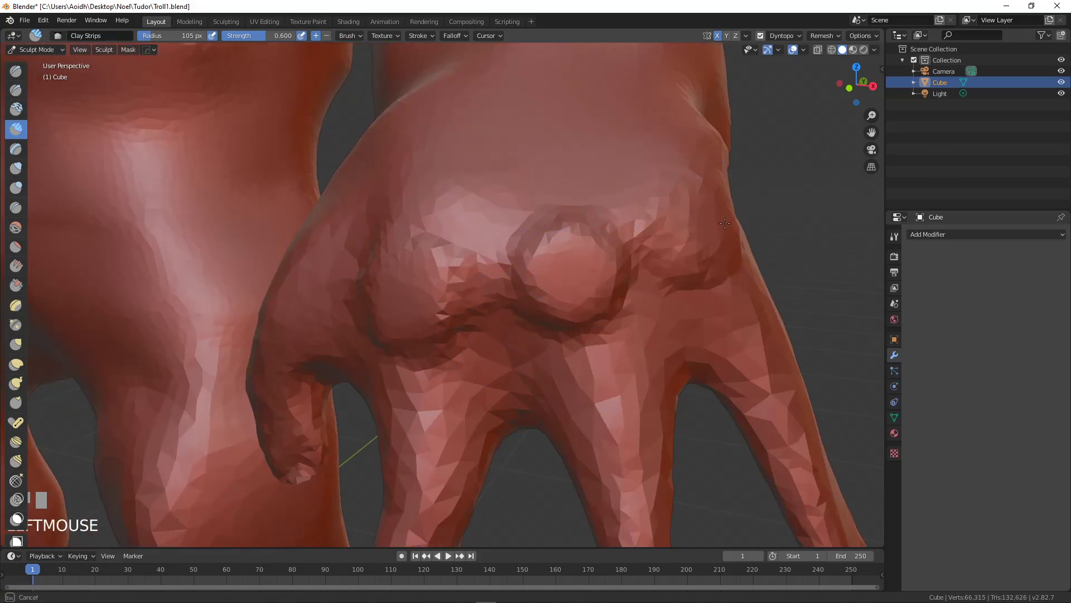
pyautogui.keyDown('shift'); pyautogui.moveTo(658, 208); pyautogui.dragTo(667, 232); pyautogui.keyUp('shift')
pyautogui.keyDown('shift'); pyautogui.moveTo(495, 284); pyautogui.dragTo(499, 313); pyautogui.keyUp('shift')
# Step: Add more Clay Strips volume around the three knuckles on the back of the hand
pyautogui.moveTo(478, 367)
pyautogui.keyDown('shift'); pyautogui.mouseDown(button='middle')
pyautogui.moveTo(493, 342)
pyautogui.moveTo(487, 373)
pyautogui.mouseUp(button='middle'); pyautogui.keyUp('shift')
pyautogui.moveTo(493, 315)
pyautogui.mouseDown()
pyautogui.moveTo(495, 266)
pyautogui.moveTo(469, 290)
pyautogui.mouseUp()
pyautogui.moveTo(616, 296)
pyautogui.mouseDown()
pyautogui.moveTo(604, 301)
pyautogui.moveTo(600, 262)
pyautogui.mouseUp()
pyautogui.moveTo(737, 347)
pyautogui.mouseDown()
pyautogui.moveTo(702, 242)
pyautogui.moveTo(657, 184)
pyautogui.mouseUp()
# Step: Add Clay Strips volume from the knuckle down along the back of the finger
pyautogui.moveTo(508, 224); pyautogui.dragTo(443, 143, button='middle')
pyautogui.moveTo(464, 170); pyautogui.dragTo(433, 301)
pyautogui.moveTo(433, 251); pyautogui.dragTo(408, 399)
pyautogui.keyDown('shift'); pyautogui.moveTo(417, 385); pyautogui.dragTo(484, 252, button='middle'); pyautogui.keyUp('shift')
pyautogui.moveTo(485, 253)
pyautogui.mouseDown()
pyautogui.moveTo(465, 408)
pyautogui.moveTo(422, 476)
pyautogui.mouseUp()
# Step: Thicken the fingers with lengthwise Clay Strips strokes, concentrating on the side of the index finger
pyautogui.moveTo(513, 273); pyautogui.dragTo(577, 289, button='middle')
pyautogui.keyDown('shift'); pyautogui.moveTo(580, 288); pyautogui.dragTo(593, 210, button='middle'); pyautogui.keyUp('shift')
pyautogui.moveTo(595, 203)
pyautogui.mouseDown()
pyautogui.moveTo(622, 311)
pyautogui.moveTo(614, 385)
pyautogui.mouseUp()
pyautogui.moveTo(613, 385)
pyautogui.mouseDown(button='middle')
pyautogui.moveTo(669, 346)
pyautogui.moveTo(600, 350)
pyautogui.mouseUp(button='middle')
pyautogui.scroll(2, 692, 338)
pyautogui.scroll(1, 692, 338)
pyautogui.scroll(1, 557, 345)
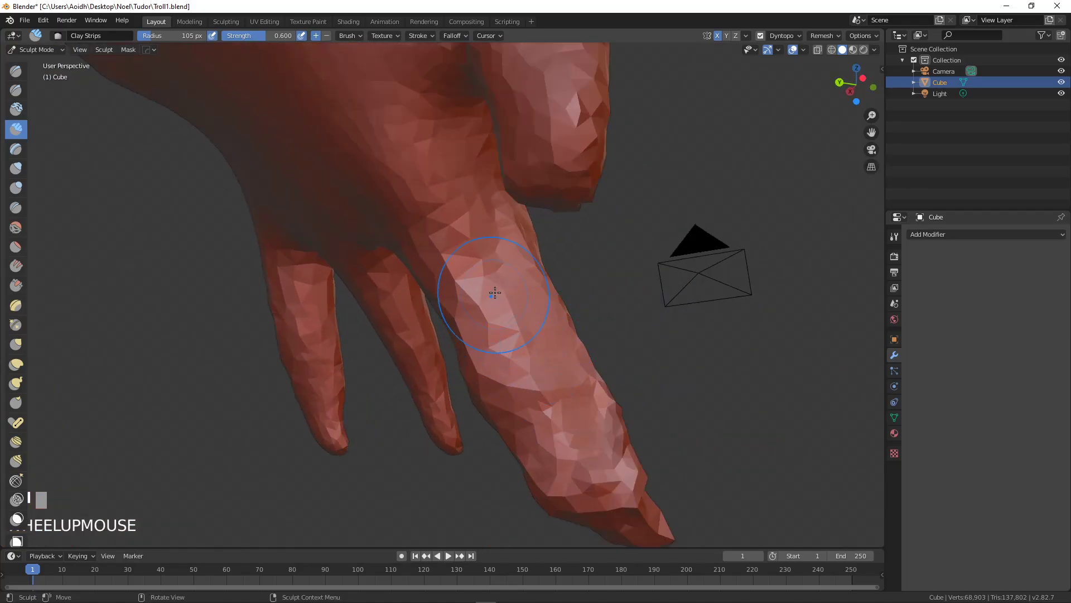
pyautogui.moveTo(495, 294); pyautogui.dragTo(565, 427)
pyautogui.moveTo(543, 342); pyautogui.dragTo(570, 447)
# Step: Build up the index finger from another side with long Clay Strips strokes
pyautogui.moveTo(496, 431); pyautogui.dragTo(538, 411, button='middle')
pyautogui.keyDown('shift'); pyautogui.moveTo(459, 400); pyautogui.dragTo(496, 344, button='middle'); pyautogui.keyUp('shift')
pyautogui.keyDown('shift'); pyautogui.moveTo(329, 374); pyautogui.dragTo(410, 347, button='middle'); pyautogui.keyUp('shift')
pyautogui.moveTo(411, 347)
pyautogui.mouseDown()
pyautogui.moveTo(430, 443)
pyautogui.moveTo(405, 491)
pyautogui.mouseUp()
pyautogui.moveTo(454, 219); pyautogui.dragTo(448, 294)
pyautogui.moveTo(491, 164); pyautogui.dragTo(451, 329)
# Step: Smooth the index finger, add a Clay Strips stroke toward its tip, and smooth the end
pyautogui.moveTo(463, 263); pyautogui.dragTo(502, 246, button='middle')
pyautogui.keyDown('shift'); pyautogui.moveTo(404, 276); pyautogui.dragTo(441, 180); pyautogui.keyUp('shift')
pyautogui.moveTo(352, 155); pyautogui.dragTo(395, 150, button='middle')
pyautogui.keyDown('shift'); pyautogui.moveTo(391, 154); pyautogui.dragTo(349, 184); pyautogui.keyUp('shift')
pyautogui.moveTo(321, 282)
pyautogui.mouseDown()
pyautogui.moveTo(296, 293)
pyautogui.moveTo(196, 407)
pyautogui.mouseUp()
pyautogui.moveTo(271, 392); pyautogui.dragTo(316, 307, button='middle')
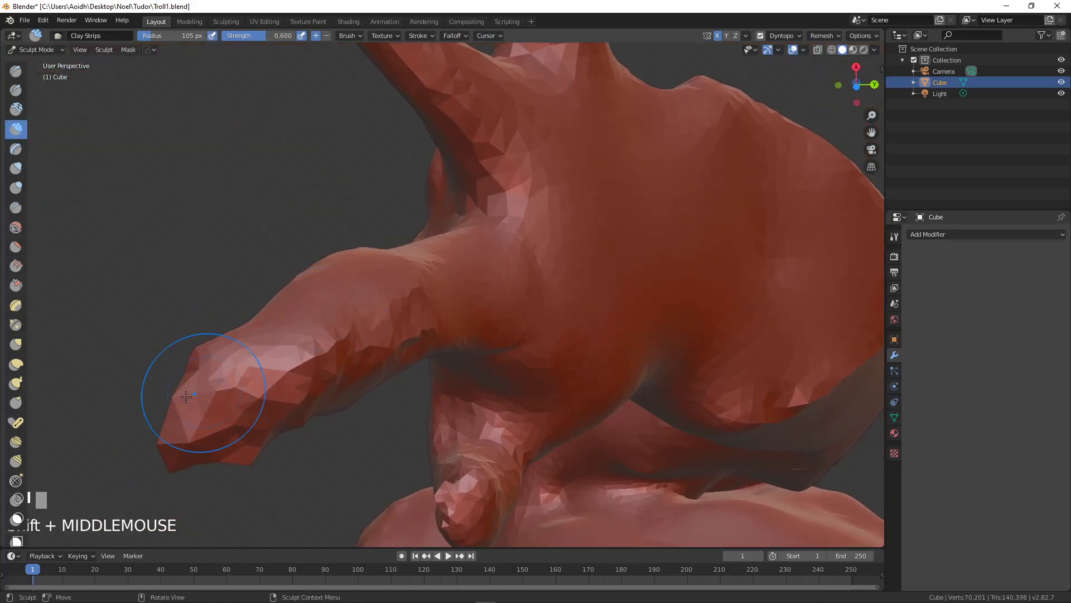
pyautogui.keyDown('shift'); pyautogui.moveTo(199, 416); pyautogui.dragTo(257, 400); pyautogui.keyUp('shift')
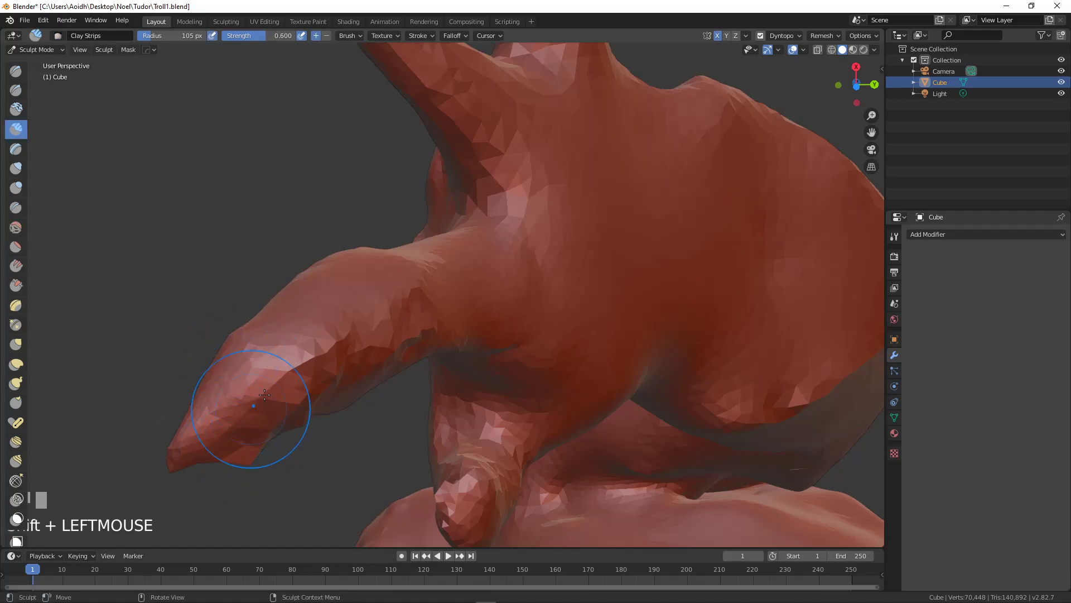
# Step: Shape the index fingertip with additive and subtractive Clay Strips strokes and smooth it into a rounded end
pyautogui.moveTo(361, 322)
pyautogui.mouseDown(button='middle')
pyautogui.moveTo(424, 279)
pyautogui.moveTo(491, 352)
pyautogui.moveTo(454, 252)
pyautogui.mouseUp(button='middle')
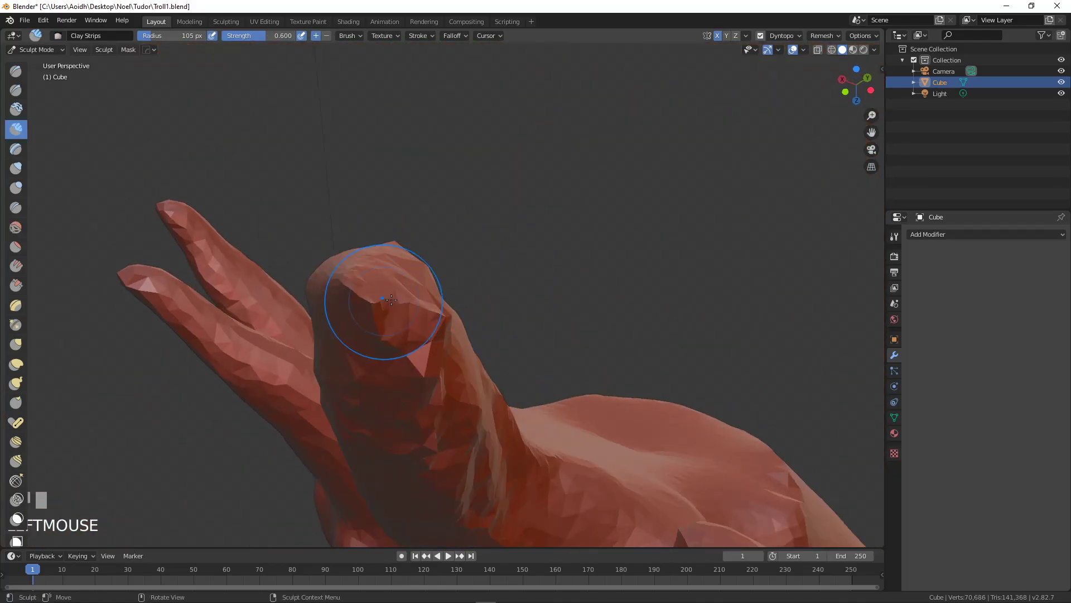
pyautogui.moveTo(383, 301); pyautogui.dragTo(273, 223, button='middle')
pyautogui.keyDown('ctrl'); pyautogui.moveTo(273, 223); pyautogui.dragTo(300, 207); pyautogui.keyUp('ctrl')
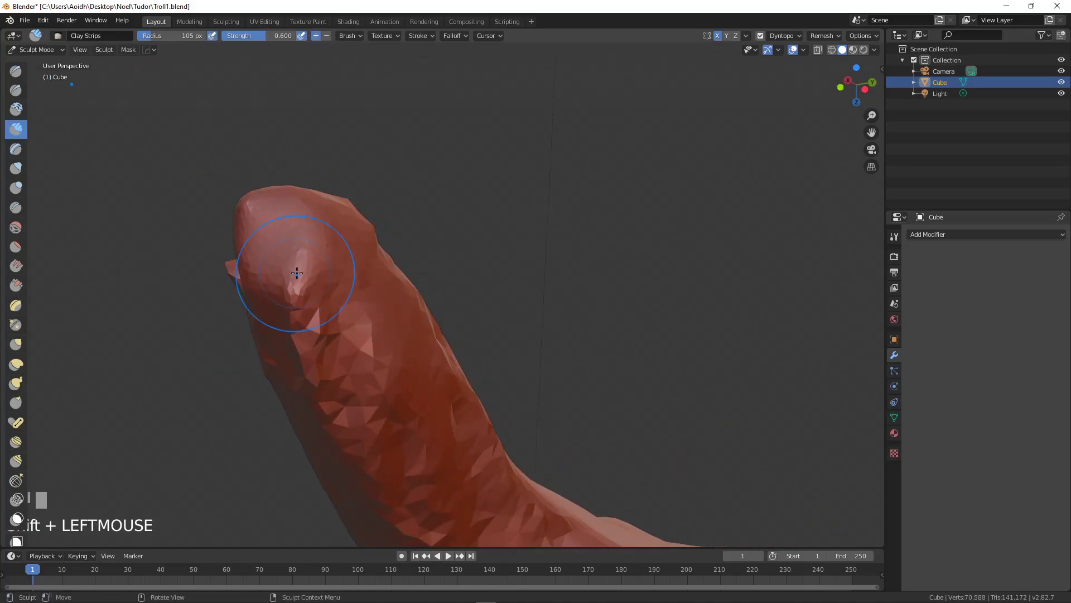
pyautogui.moveTo(301, 252); pyautogui.dragTo(405, 209, button='middle')
pyautogui.moveTo(512, 123)
pyautogui.keyDown('shift'); pyautogui.mouseDown()
pyautogui.moveTo(426, 162)
pyautogui.moveTo(443, 227)
pyautogui.moveTo(496, 240)
pyautogui.moveTo(479, 265)
pyautogui.mouseUp(); pyautogui.keyUp('shift')
# Step: Smooth the rough clay strokes along the sides of the index finger
pyautogui.moveTo(479, 265)
pyautogui.mouseDown(button='middle')
pyautogui.moveTo(569, 220)
pyautogui.moveTo(535, 185)
pyautogui.mouseUp(button='middle')
pyautogui.keyDown('shift'); pyautogui.moveTo(528, 187); pyautogui.dragTo(529, 287); pyautogui.keyUp('shift')
pyautogui.moveTo(528, 287); pyautogui.dragTo(431, 226, button='middle')
pyautogui.keyDown('shift'); pyautogui.moveTo(431, 226); pyautogui.dragTo(406, 270); pyautogui.keyUp('shift')
pyautogui.keyDown('shift'); pyautogui.moveTo(492, 215); pyautogui.dragTo(483, 292); pyautogui.keyUp('shift')
pyautogui.moveTo(390, 302)
pyautogui.keyDown('shift'); pyautogui.mouseDown()
pyautogui.moveTo(368, 352)
pyautogui.moveTo(379, 412)
pyautogui.mouseUp(); pyautogui.keyUp('shift')
# Step: Smooth the remaining rough areas of the index finger from another angle
pyautogui.keyDown('shift'); pyautogui.moveTo(469, 374); pyautogui.dragTo(467, 258, button='middle'); pyautogui.keyUp('shift')
pyautogui.keyDown('shift'); pyautogui.moveTo(466, 259); pyautogui.dragTo(397, 301); pyautogui.keyUp('shift')
pyautogui.moveTo(458, 143); pyautogui.dragTo(437, 164, button='middle')
pyautogui.moveTo(366, 146)
pyautogui.keyDown('shift'); pyautogui.mouseDown()
pyautogui.moveTo(449, 292)
pyautogui.moveTo(410, 162)
pyautogui.mouseUp(); pyautogui.keyUp('shift')
# Step: Build up the palm side of the middle finger with lengthwise Clay Strips strokes
pyautogui.scroll(-3, 422, 228)
pyautogui.moveTo(423, 227); pyautogui.dragTo(415, 304, button='middle')
pyautogui.scroll(3, 479, 306)
pyautogui.moveTo(426, 296); pyautogui.dragTo(426, 260)
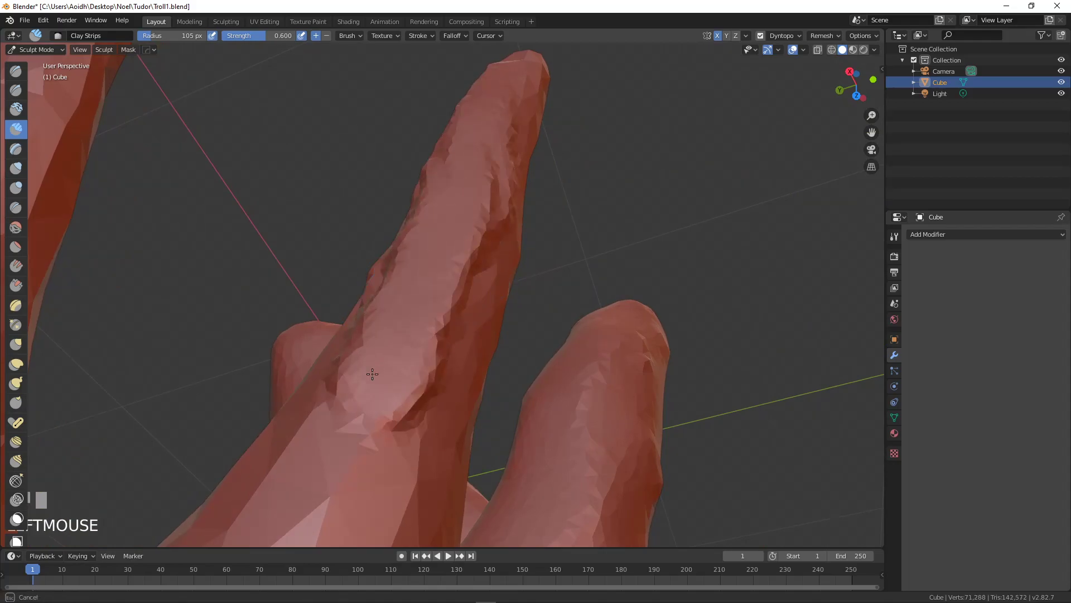
pyautogui.moveTo(450, 275); pyautogui.dragTo(387, 194, button='middle')
pyautogui.moveTo(345, 118)
pyautogui.mouseDown()
pyautogui.moveTo(343, 362)
pyautogui.moveTo(336, 97)
pyautogui.mouseUp()
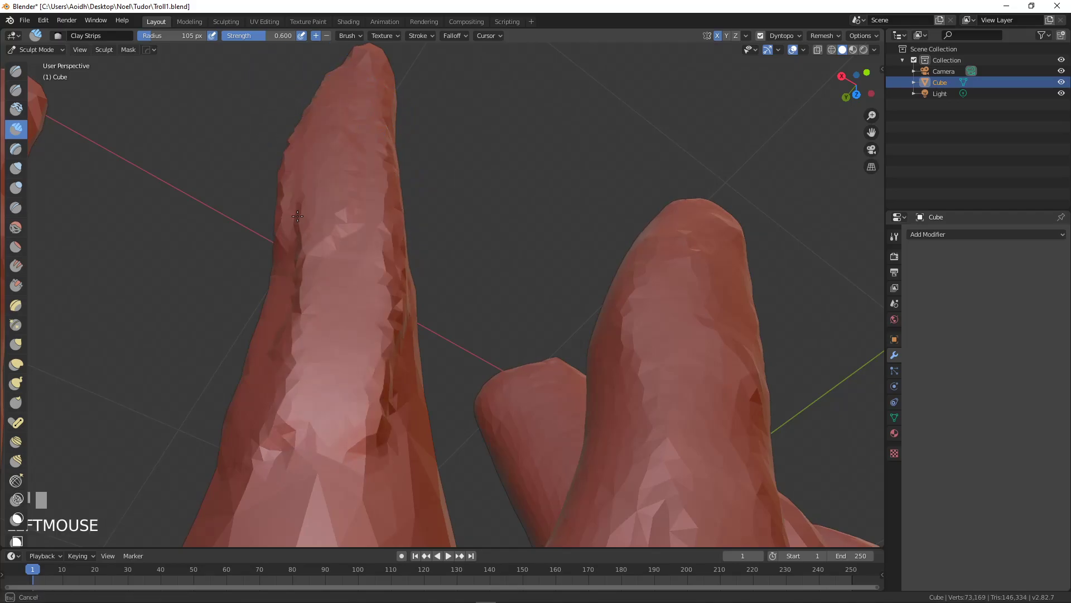
pyautogui.moveTo(312, 186); pyautogui.dragTo(343, 109)
# Step: Thicken the sides of the middle finger with Clay Strips strokes
pyautogui.moveTo(347, 110)
pyautogui.mouseDown(button='middle')
pyautogui.moveTo(258, 147)
pyautogui.moveTo(255, 75)
pyautogui.mouseUp(button='middle')
pyautogui.moveTo(241, 209); pyautogui.dragTo(275, 286)
pyautogui.moveTo(267, 239)
pyautogui.mouseDown()
pyautogui.moveTo(335, 391)
pyautogui.moveTo(257, 251)
pyautogui.moveTo(223, 262)
pyautogui.mouseUp()
pyautogui.moveTo(223, 263)
pyautogui.mouseDown(button='middle')
pyautogui.moveTo(383, 303)
pyautogui.moveTo(482, 360)
pyautogui.moveTo(546, 335)
pyautogui.mouseUp(button='middle')
pyautogui.moveTo(545, 335)
pyautogui.mouseDown()
pyautogui.moveTo(558, 268)
pyautogui.moveTo(502, 406)
pyautogui.moveTo(531, 321)
pyautogui.moveTo(516, 446)
pyautogui.mouseUp()
# Step: Add Clay Strips volume to the middle fingertip and smooth its rough end
pyautogui.moveTo(516, 446); pyautogui.dragTo(601, 488, button='middle')
pyautogui.moveTo(463, 344)
pyautogui.mouseDown(button='middle')
pyautogui.moveTo(524, 295)
pyautogui.moveTo(299, 311)
pyautogui.mouseUp(button='middle')
pyautogui.moveTo(299, 311)
pyautogui.mouseDown()
pyautogui.moveTo(296, 268)
pyautogui.moveTo(272, 223)
pyautogui.mouseUp()
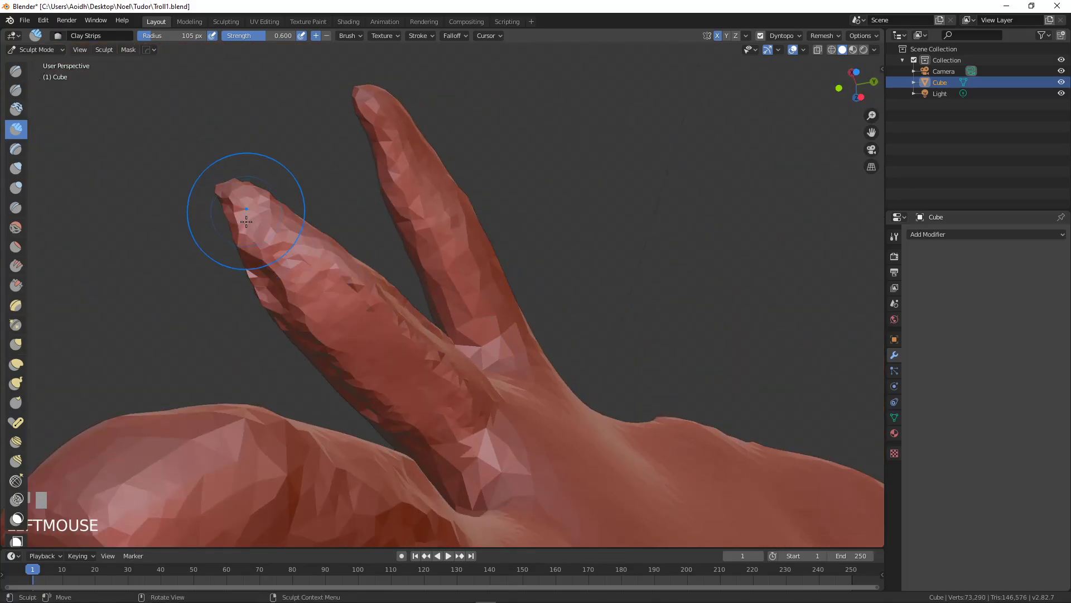
pyautogui.moveTo(231, 189); pyautogui.dragTo(366, 273, button='middle')
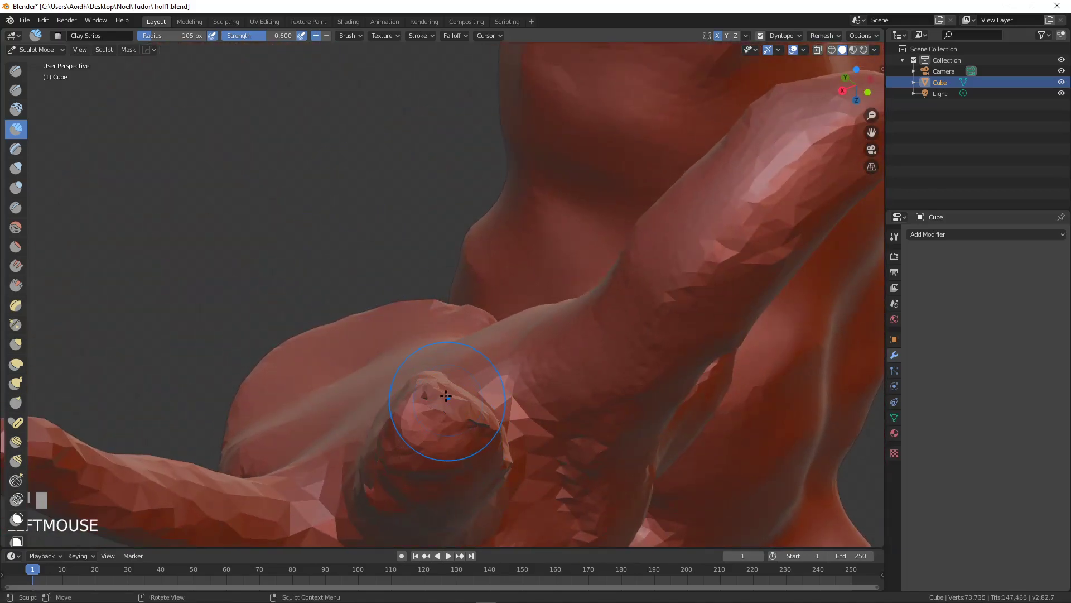
pyautogui.keyDown('shift'); pyautogui.moveTo(446, 420); pyautogui.dragTo(439, 413); pyautogui.keyUp('shift')
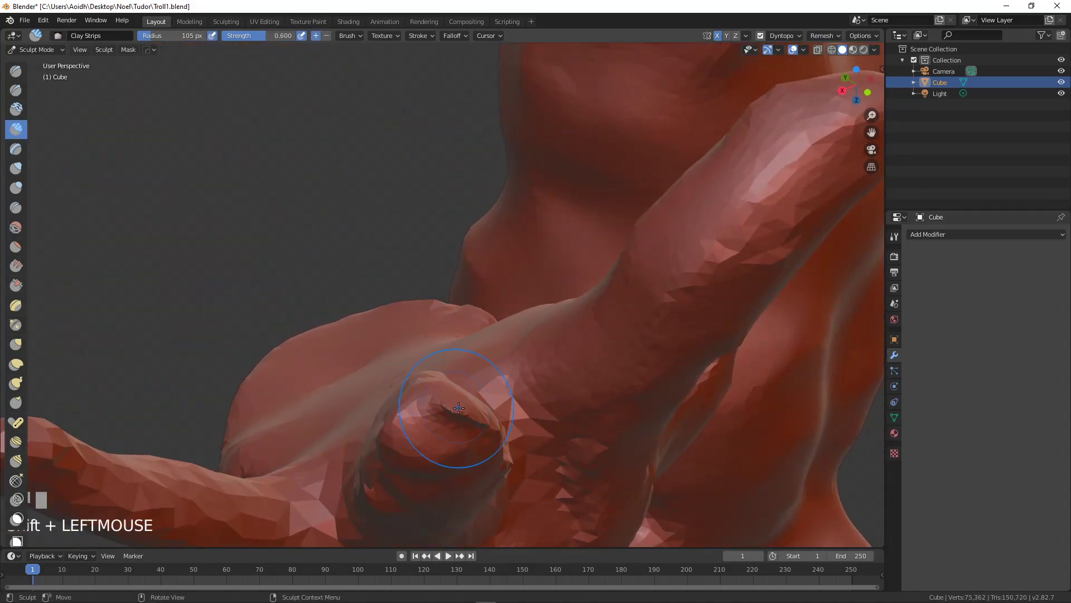
# Step: Round the middle fingertip by smoothing it and the adjacent side surface
pyautogui.moveTo(459, 407); pyautogui.dragTo(424, 378, button='middle')
pyautogui.scroll(2, 375, 335)
pyautogui.keyDown('shift'); pyautogui.moveTo(389, 323); pyautogui.dragTo(382, 294); pyautogui.keyUp('shift')
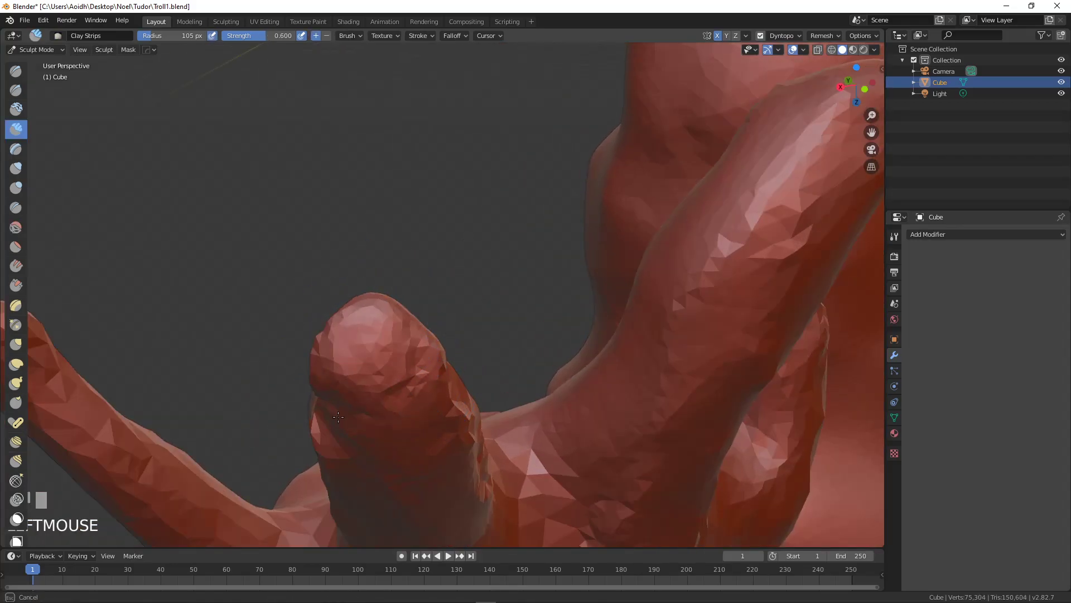
pyautogui.moveTo(377, 366); pyautogui.dragTo(430, 323, button='middle')
pyautogui.moveTo(602, 313)
pyautogui.keyDown('shift'); pyautogui.mouseDown()
pyautogui.moveTo(469, 480)
pyautogui.moveTo(627, 385)
pyautogui.mouseUp(); pyautogui.keyUp('shift')
# Step: Smooth the rough clay strokes along the length of the middle finger
pyautogui.moveTo(631, 386)
pyautogui.mouseDown(button='middle')
pyautogui.moveTo(643, 263)
pyautogui.moveTo(564, 289)
pyautogui.moveTo(530, 246)
pyautogui.mouseUp(button='middle')
pyautogui.keyDown('shift'); pyautogui.moveTo(502, 139); pyautogui.dragTo(481, 56, button='middle'); pyautogui.keyUp('shift')
pyautogui.keyDown('shift'); pyautogui.moveTo(399, 226); pyautogui.dragTo(328, 347); pyautogui.keyUp('shift')
pyautogui.moveTo(425, 306)
pyautogui.keyDown('shift'); pyautogui.mouseDown()
pyautogui.moveTo(374, 390)
pyautogui.moveTo(313, 295)
pyautogui.mouseUp(); pyautogui.keyUp('shift')
pyautogui.moveTo(292, 393)
pyautogui.keyDown('shift'); pyautogui.mouseDown()
pyautogui.moveTo(442, 216)
pyautogui.moveTo(414, 299)
pyautogui.moveTo(442, 191)
pyautogui.moveTo(398, 288)
pyautogui.mouseUp(); pyautogui.keyUp('shift')
# Step: Build up the base of the middle finger with Clay Strips and smooth it toward the palm
pyautogui.moveTo(398, 288); pyautogui.dragTo(347, 227, button='middle')
pyautogui.moveTo(332, 153)
pyautogui.mouseDown()
pyautogui.moveTo(318, 246)
pyautogui.moveTo(450, 322)
pyautogui.mouseUp()
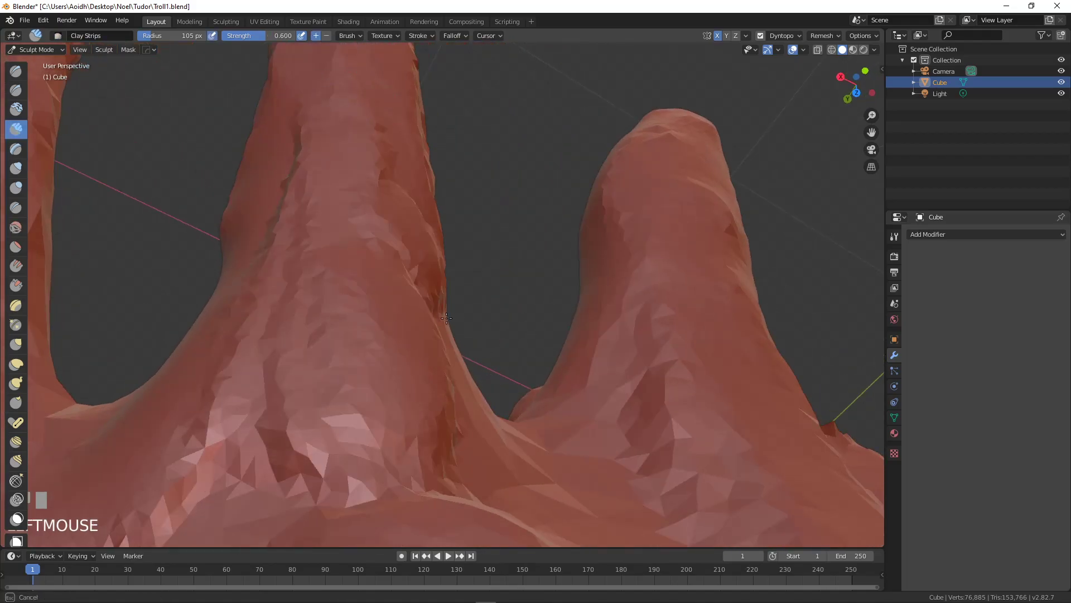
pyautogui.moveTo(334, 148)
pyautogui.keyDown('shift'); pyautogui.mouseDown()
pyautogui.moveTo(256, 446)
pyautogui.moveTo(381, 271)
pyautogui.mouseUp(); pyautogui.keyUp('shift')
pyautogui.moveTo(356, 366); pyautogui.dragTo(287, 382, button='middle')
pyautogui.moveTo(287, 383); pyautogui.dragTo(390, 447)
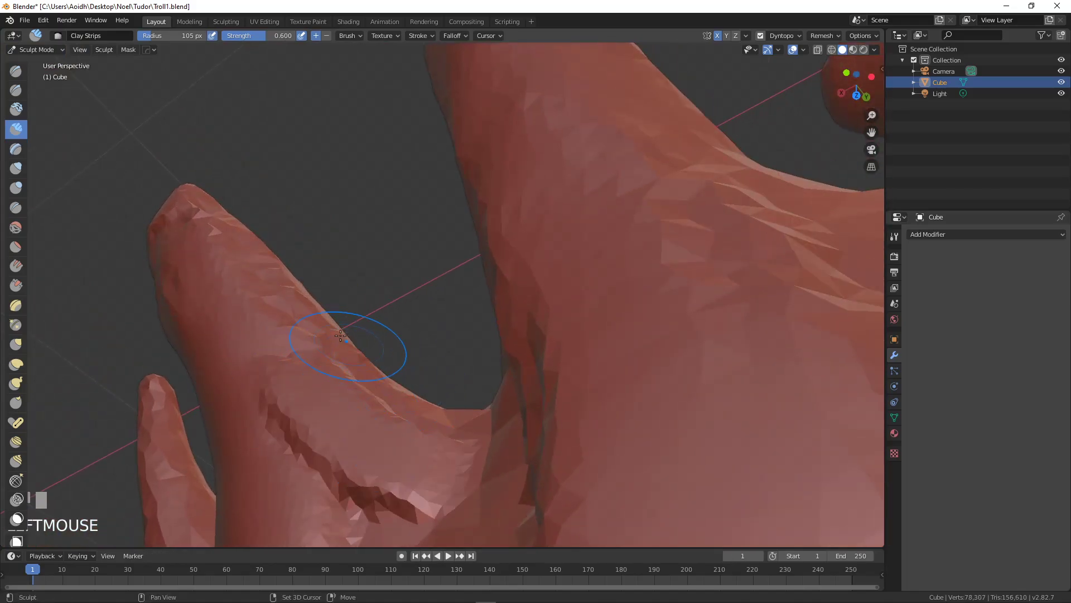
pyautogui.keyDown('shift'); pyautogui.moveTo(344, 338); pyautogui.dragTo(357, 496); pyautogui.keyUp('shift')
# Step: Fill the crease where the middle finger meets the palm with Clay Strips and smooth the join
pyautogui.moveTo(409, 400); pyautogui.dragTo(411, 429, button='middle')
pyautogui.moveTo(411, 429)
pyautogui.mouseDown()
pyautogui.moveTo(451, 502)
pyautogui.moveTo(458, 440)
pyautogui.mouseUp()
pyautogui.moveTo(357, 413)
pyautogui.keyDown('shift'); pyautogui.mouseDown()
pyautogui.moveTo(368, 441)
pyautogui.moveTo(435, 490)
pyautogui.mouseUp(); pyautogui.keyUp('shift')
# Step: Smooth the middle finger down into the palm and carve lightly at its base
pyautogui.moveTo(422, 483); pyautogui.dragTo(394, 426, button='middle')
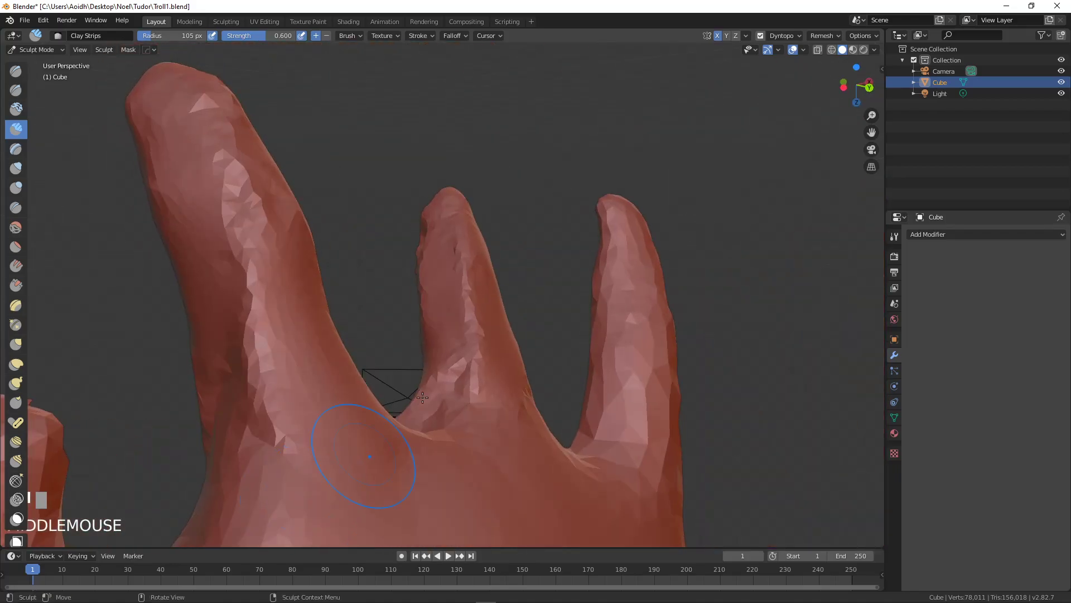
pyautogui.scroll(5, 441, 337)
pyautogui.moveTo(471, 132)
pyautogui.keyDown('shift'); pyautogui.mouseDown()
pyautogui.moveTo(485, 111)
pyautogui.moveTo(508, 134)
pyautogui.moveTo(483, 357)
pyautogui.moveTo(455, 439)
pyautogui.mouseUp(); pyautogui.keyUp('shift')
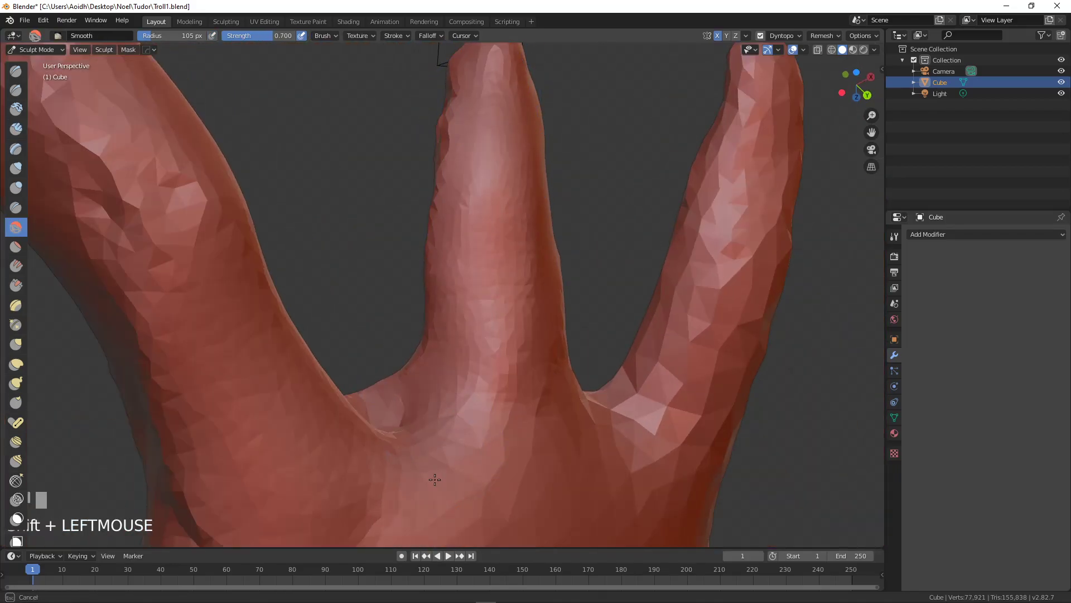
pyautogui.moveTo(432, 483)
pyautogui.keyDown('ctrl'); pyautogui.mouseDown()
pyautogui.moveTo(428, 455)
pyautogui.moveTo(442, 481)
pyautogui.mouseUp(); pyautogui.keyUp('ctrl')
# Step: Carve and fill the palm around the finger bases with Clay Strips, and smooth the webbing between the fingers
pyautogui.moveTo(447, 490)
pyautogui.mouseDown(button='middle')
pyautogui.moveTo(389, 413)
pyautogui.moveTo(331, 257)
pyautogui.moveTo(341, 257)
pyautogui.mouseUp(button='middle')
pyautogui.moveTo(628, 407)
pyautogui.keyDown('ctrl'); pyautogui.mouseDown()
pyautogui.moveTo(517, 469)
pyautogui.moveTo(604, 371)
pyautogui.mouseUp(); pyautogui.keyUp('ctrl')
pyautogui.keyDown('shift'); pyautogui.moveTo(535, 505); pyautogui.dragTo(644, 420); pyautogui.keyUp('shift')
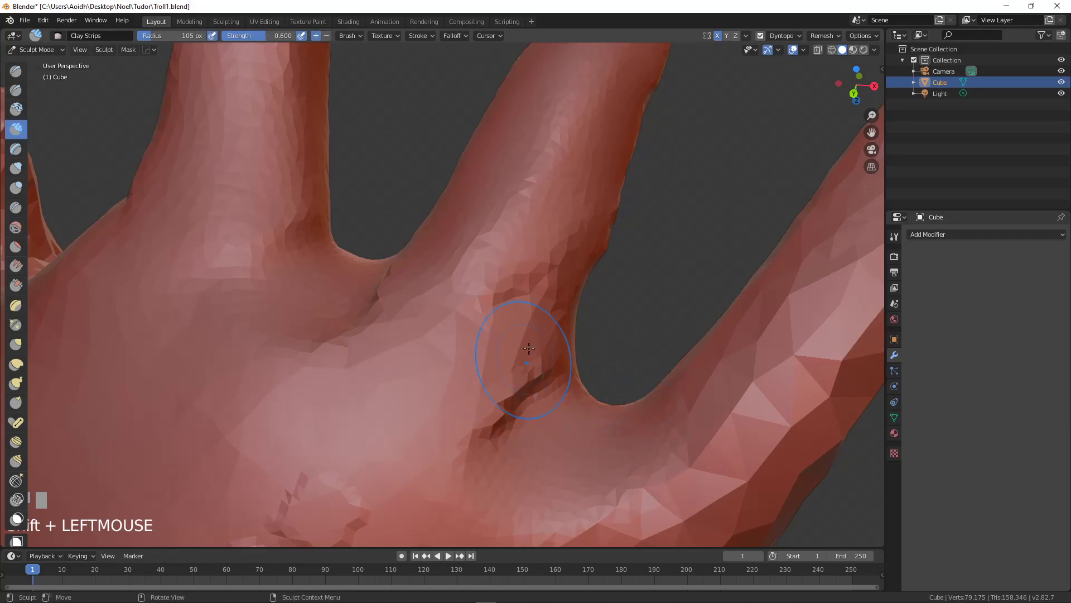
pyautogui.moveTo(531, 423); pyautogui.dragTo(469, 405)
pyautogui.moveTo(428, 371)
pyautogui.keyDown('shift'); pyautogui.mouseDown()
pyautogui.moveTo(416, 416)
pyautogui.moveTo(517, 444)
pyautogui.moveTo(514, 378)
pyautogui.moveTo(296, 512)
pyautogui.mouseUp(); pyautogui.keyUp('shift')
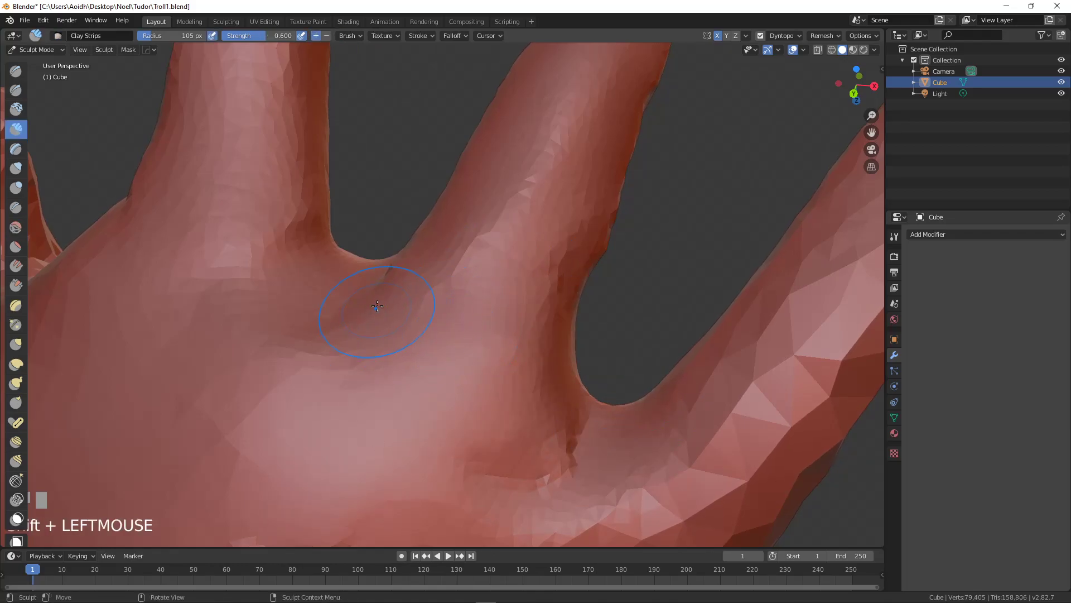
pyautogui.moveTo(401, 301); pyautogui.dragTo(399, 316, button='middle')
pyautogui.keyDown('shift'); pyautogui.moveTo(363, 242); pyautogui.dragTo(363, 329); pyautogui.keyUp('shift')
# Step: Build up the base and side of the outer finger with Clay Strips, and smooth it toward the edge of the palm
pyautogui.keyDown('shift'); pyautogui.moveTo(455, 320); pyautogui.dragTo(268, 274, button='middle'); pyautogui.keyUp('shift')
pyautogui.moveTo(519, 151)
pyautogui.mouseDown()
pyautogui.moveTo(479, 184)
pyautogui.moveTo(468, 279)
pyautogui.moveTo(410, 357)
pyautogui.moveTo(390, 335)
pyautogui.mouseUp()
pyautogui.moveTo(476, 210); pyautogui.dragTo(362, 335)
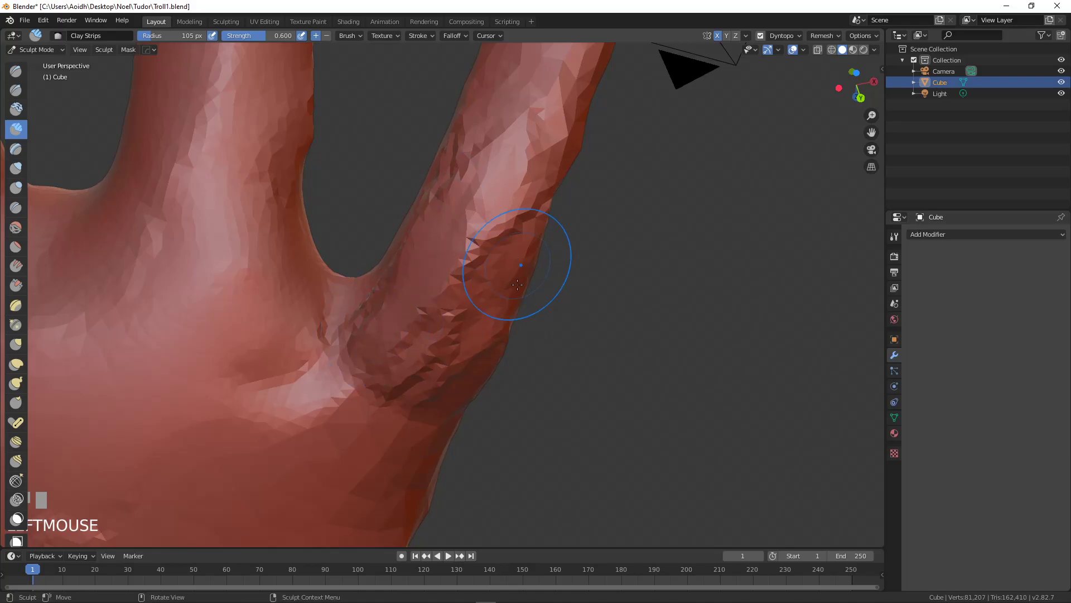
pyautogui.moveTo(527, 300); pyautogui.dragTo(441, 244, button='middle')
pyautogui.moveTo(530, 290)
pyautogui.mouseDown()
pyautogui.moveTo(491, 324)
pyautogui.moveTo(463, 374)
pyautogui.mouseUp()
pyautogui.moveTo(497, 312)
pyautogui.keyDown('shift'); pyautogui.mouseDown(button='middle')
pyautogui.moveTo(444, 347)
pyautogui.moveTo(438, 385)
pyautogui.mouseUp(button='middle'); pyautogui.keyUp('shift')
pyautogui.moveTo(502, 290)
pyautogui.mouseDown(button='middle')
pyautogui.moveTo(519, 251)
pyautogui.moveTo(633, 275)
pyautogui.moveTo(562, 283)
pyautogui.mouseUp(button='middle')
pyautogui.moveTo(561, 282)
pyautogui.mouseDown()
pyautogui.moveTo(550, 292)
pyautogui.moveTo(575, 151)
pyautogui.moveTo(530, 279)
pyautogui.moveTo(536, 212)
pyautogui.moveTo(556, 199)
pyautogui.moveTo(491, 385)
pyautogui.moveTo(503, 279)
pyautogui.mouseUp()
pyautogui.moveTo(502, 279)
pyautogui.mouseDown(button='middle')
pyautogui.moveTo(546, 319)
pyautogui.moveTo(486, 301)
pyautogui.mouseUp(button='middle')
pyautogui.moveTo(486, 301)
pyautogui.keyDown('shift'); pyautogui.mouseDown()
pyautogui.moveTo(474, 418)
pyautogui.moveTo(492, 489)
pyautogui.mouseUp(); pyautogui.keyUp('shift')
# Step: Add volume along the side of the outer finger from its tip to its base with Clay Strips
pyautogui.moveTo(539, 398); pyautogui.dragTo(334, 324, button='middle')
pyautogui.moveTo(193, 127)
pyautogui.mouseDown()
pyautogui.moveTo(180, 118)
pyautogui.moveTo(201, 172)
pyautogui.moveTo(231, 202)
pyautogui.mouseUp()
pyautogui.moveTo(232, 202)
pyautogui.mouseDown(button='middle')
pyautogui.moveTo(284, 249)
pyautogui.moveTo(279, 240)
pyautogui.mouseUp(button='middle')
pyautogui.keyDown('shift'); pyautogui.moveTo(279, 240); pyautogui.dragTo(291, 280, button='middle'); pyautogui.keyUp('shift')
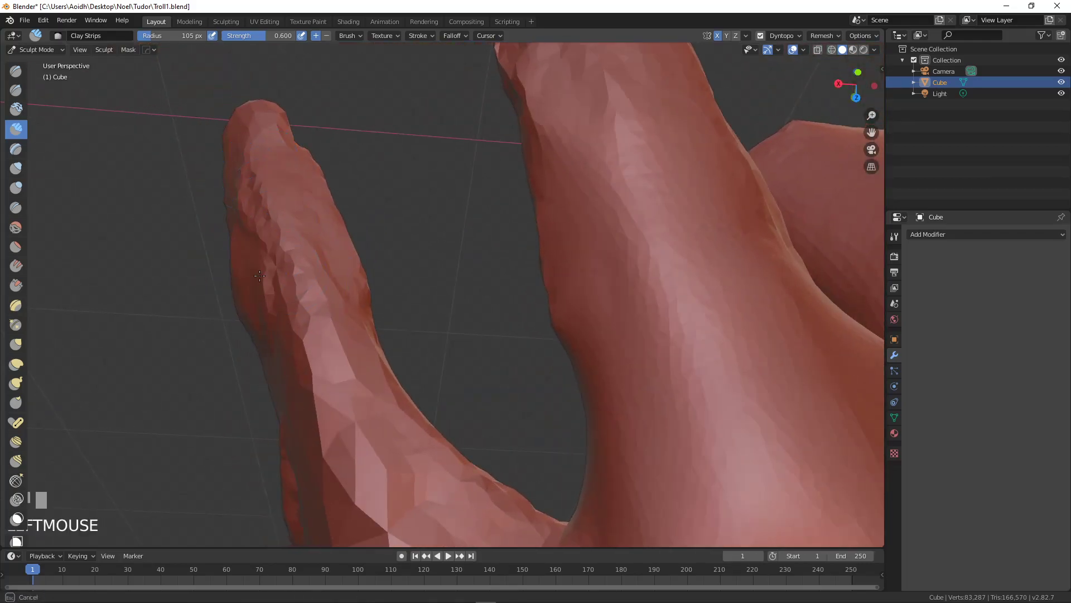
pyautogui.moveTo(342, 377); pyautogui.dragTo(250, 275)
pyautogui.moveTo(279, 362)
pyautogui.mouseDown(button='middle')
pyautogui.moveTo(329, 352)
pyautogui.moveTo(343, 335)
pyautogui.mouseUp(button='middle')
pyautogui.moveTo(343, 318)
pyautogui.mouseDown()
pyautogui.moveTo(349, 430)
pyautogui.moveTo(335, 497)
pyautogui.mouseUp()
pyautogui.moveTo(321, 358)
pyautogui.mouseDown()
pyautogui.moveTo(325, 491)
pyautogui.moveTo(357, 505)
pyautogui.mouseUp()
# Step: Smooth the rough clay strokes along the outer finger and where it joins the hand
pyautogui.keyDown('shift'); pyautogui.moveTo(355, 290); pyautogui.dragTo(334, 457); pyautogui.keyUp('shift')
pyautogui.moveTo(339, 411); pyautogui.dragTo(279, 441, button='middle')
pyautogui.moveTo(387, 360)
pyautogui.keyDown('shift'); pyautogui.mouseDown()
pyautogui.moveTo(424, 458)
pyautogui.moveTo(364, 400)
pyautogui.mouseUp(); pyautogui.keyUp('shift')
pyautogui.moveTo(366, 443)
pyautogui.mouseDown(button='middle')
pyautogui.moveTo(371, 383)
pyautogui.moveTo(407, 287)
pyautogui.mouseUp(button='middle')
pyautogui.keyDown('shift'); pyautogui.moveTo(407, 287); pyautogui.dragTo(415, 300); pyautogui.keyUp('shift')
pyautogui.moveTo(311, 362); pyautogui.dragTo(493, 425, button='middle')
pyautogui.moveTo(401, 254)
pyautogui.keyDown('shift'); pyautogui.mouseDown()
pyautogui.moveTo(347, 411)
pyautogui.moveTo(419, 279)
pyautogui.mouseUp(); pyautogui.keyUp('shift')
pyautogui.moveTo(419, 279); pyautogui.dragTo(609, 208, button='middle')
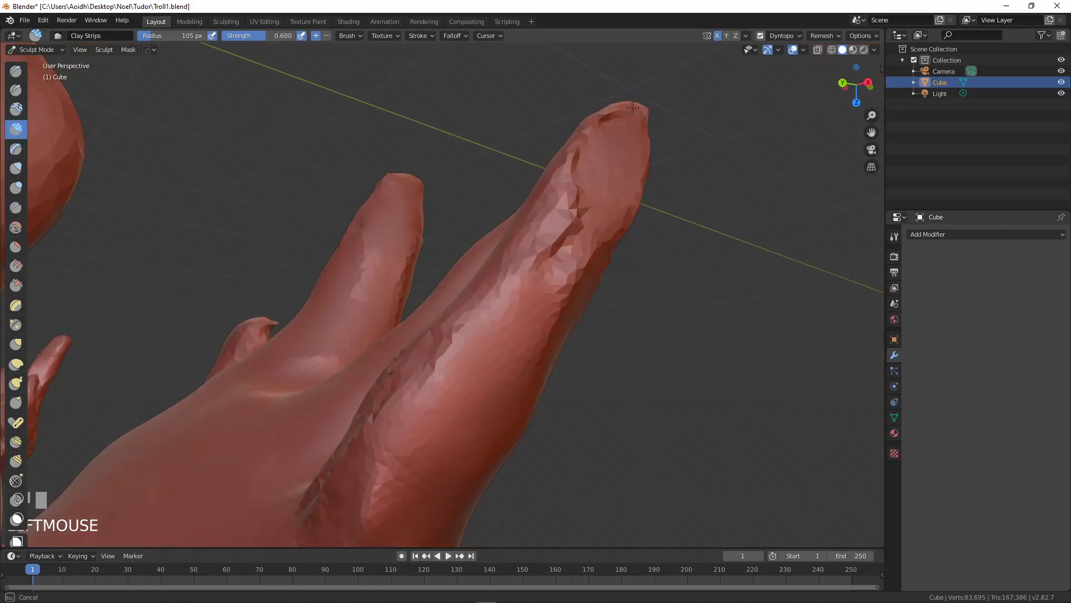
# Step: Smooth the outer finger from its tip down to its base and soften the webbing beside it
pyautogui.keyDown('shift'); pyautogui.moveTo(622, 151); pyautogui.dragTo(567, 258); pyautogui.keyUp('shift')
pyautogui.moveTo(497, 251); pyautogui.dragTo(561, 280, button='middle')
pyautogui.moveTo(568, 209)
pyautogui.keyDown('shift'); pyautogui.mouseDown()
pyautogui.moveTo(555, 270)
pyautogui.moveTo(478, 430)
pyautogui.mouseUp(); pyautogui.keyUp('shift')
pyautogui.keyDown('shift'); pyautogui.moveTo(479, 430); pyautogui.dragTo(507, 268, button='middle'); pyautogui.keyUp('shift')
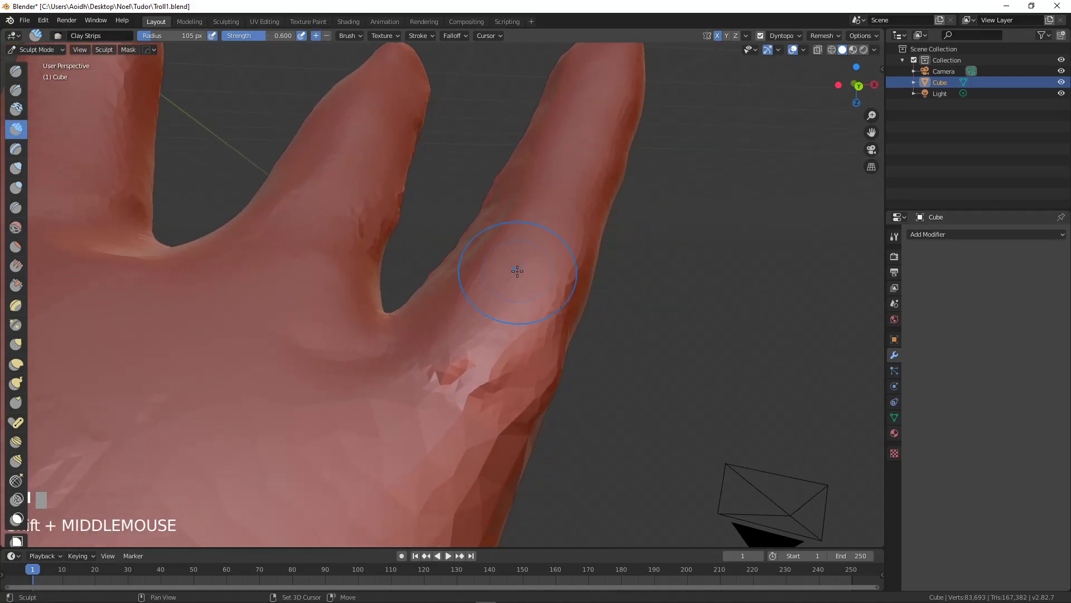
pyautogui.keyDown('shift'); pyautogui.moveTo(508, 267); pyautogui.dragTo(509, 302); pyautogui.keyUp('shift')
pyautogui.moveTo(416, 373); pyautogui.dragTo(491, 351, button='middle')
pyautogui.keyDown('shift'); pyautogui.moveTo(454, 279); pyautogui.dragTo(462, 359); pyautogui.keyUp('shift')
# Step: Smooth the finger bases from the other side of the hand and continue across the back of the hand
pyautogui.moveTo(464, 373)
pyautogui.mouseDown(button='middle')
pyautogui.moveTo(606, 356)
pyautogui.moveTo(408, 330)
pyautogui.moveTo(561, 307)
pyautogui.moveTo(550, 287)
pyautogui.mouseUp(button='middle')
pyautogui.moveTo(363, 197)
pyautogui.keyDown('shift'); pyautogui.mouseDown()
pyautogui.moveTo(459, 302)
pyautogui.moveTo(382, 308)
pyautogui.moveTo(468, 441)
pyautogui.mouseUp(); pyautogui.keyUp('shift')
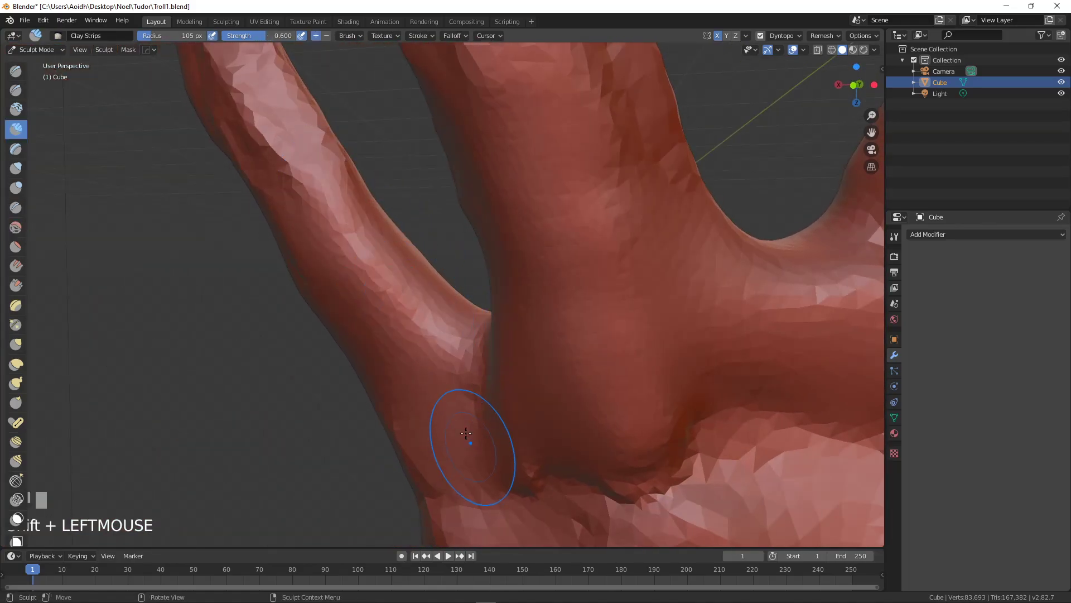
pyautogui.keyDown('shift'); pyautogui.moveTo(468, 442); pyautogui.dragTo(504, 430, button='middle'); pyautogui.keyUp('shift')
pyautogui.moveTo(363, 173)
pyautogui.keyDown('shift'); pyautogui.mouseDown()
pyautogui.moveTo(402, 290)
pyautogui.moveTo(358, 311)
pyautogui.mouseUp(); pyautogui.keyUp('shift')
pyautogui.moveTo(358, 311); pyautogui.dragTo(423, 210, button='middle')
pyautogui.keyDown('shift'); pyautogui.moveTo(423, 211); pyautogui.dragTo(402, 302); pyautogui.keyUp('shift')
pyautogui.scroll(-3, 454, 323)
pyautogui.moveTo(454, 323); pyautogui.dragTo(501, 352, button='middle')
pyautogui.keyDown('shift'); pyautogui.moveTo(501, 352); pyautogui.dragTo(649, 436); pyautogui.keyUp('shift')
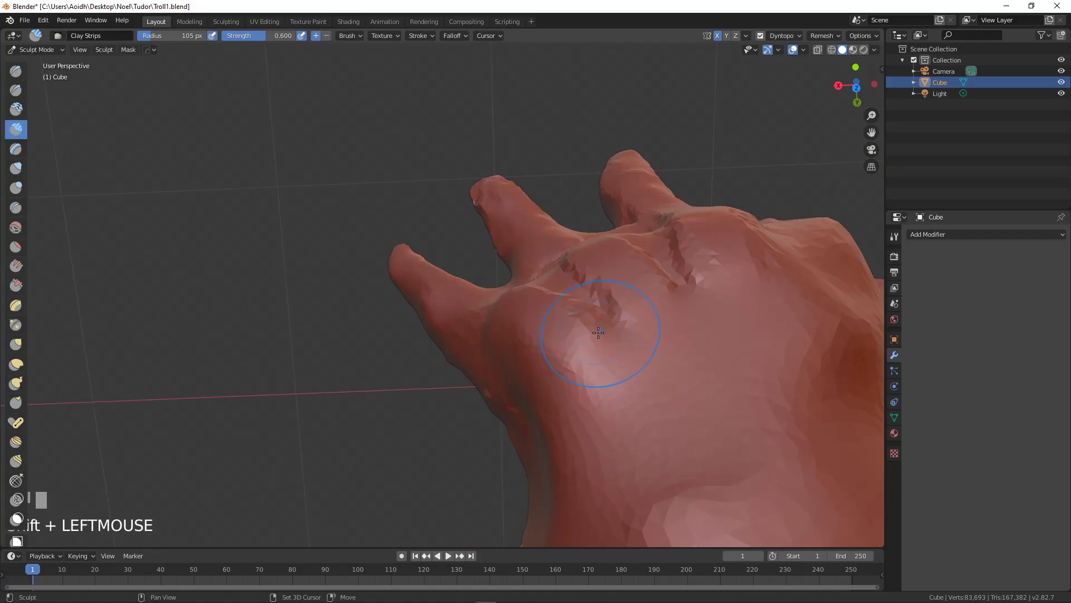
# Step: Carve a groove between the knuckles on the back of the hand with Clay Strips and soften the grooves with smoothing
pyautogui.moveTo(598, 331); pyautogui.dragTo(580, 424, button='middle')
pyautogui.keyDown('shift'); pyautogui.moveTo(581, 424); pyautogui.dragTo(600, 427); pyautogui.keyUp('shift')
pyautogui.keyDown('shift'); pyautogui.moveTo(600, 427); pyautogui.dragTo(557, 344, button='middle'); pyautogui.keyUp('shift')
pyautogui.scroll(3, 556, 344)
pyautogui.keyDown('ctrl'); pyautogui.moveTo(505, 278); pyautogui.dragTo(636, 464); pyautogui.keyUp('ctrl')
pyautogui.keyDown('shift'); pyautogui.moveTo(509, 221); pyautogui.dragTo(627, 422); pyautogui.keyUp('shift')
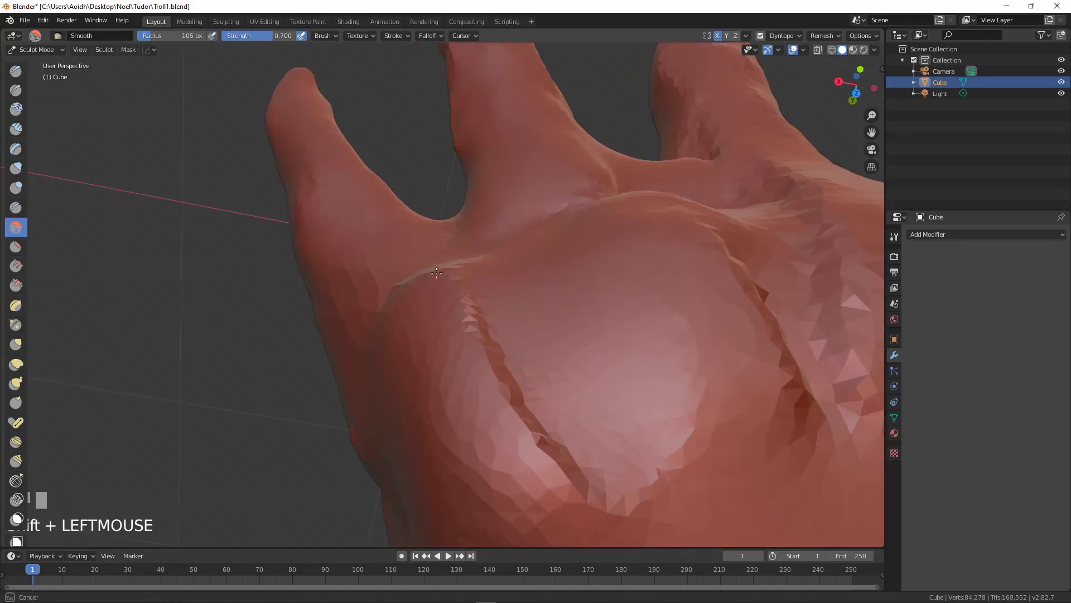
pyautogui.moveTo(598, 458)
pyautogui.keyDown('shift'); pyautogui.mouseDown()
pyautogui.moveTo(794, 382)
pyautogui.moveTo(843, 439)
pyautogui.mouseUp(); pyautogui.keyUp('shift')
# Step: Build up a tendon running from the finger base over the back of the hand, and smooth it in
pyautogui.moveTo(705, 339)
pyautogui.mouseDown(button='middle')
pyautogui.moveTo(600, 323)
pyautogui.moveTo(597, 345)
pyautogui.mouseUp(button='middle')
pyautogui.moveTo(597, 346)
pyautogui.keyDown('shift'); pyautogui.mouseDown(button='middle')
pyautogui.moveTo(595, 431)
pyautogui.moveTo(650, 357)
pyautogui.mouseUp(button='middle'); pyautogui.keyUp('shift')
pyautogui.keyDown('shift'); pyautogui.moveTo(650, 357); pyautogui.dragTo(670, 390); pyautogui.keyUp('shift')
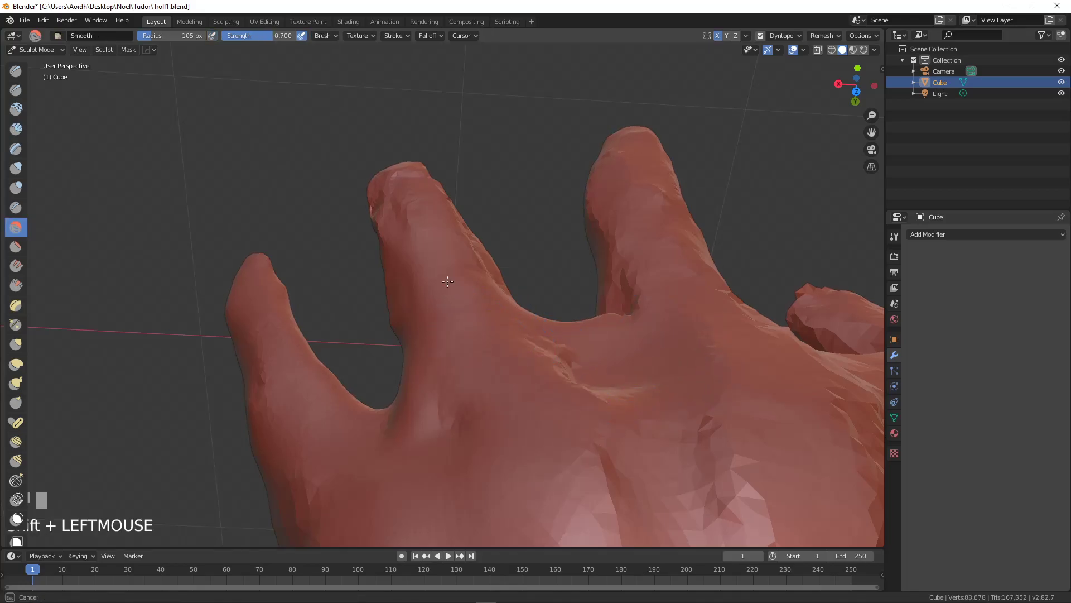
pyautogui.moveTo(438, 295); pyautogui.dragTo(586, 476)
pyautogui.moveTo(485, 324)
pyautogui.keyDown('shift'); pyautogui.mouseDown()
pyautogui.moveTo(564, 454)
pyautogui.moveTo(603, 494)
pyautogui.mouseUp(); pyautogui.keyUp('shift')
# Step: Add Clay Strips strokes over the remaining knuckles and finger bases, and smooth them into the back of the hand
pyautogui.moveTo(642, 316)
pyautogui.keyDown('shift'); pyautogui.mouseDown(button='middle')
pyautogui.moveTo(563, 159)
pyautogui.moveTo(566, 218)
pyautogui.mouseUp(button='middle'); pyautogui.keyUp('shift')
pyautogui.moveTo(618, 215); pyautogui.dragTo(653, 443)
pyautogui.moveTo(600, 240)
pyautogui.keyDown('shift'); pyautogui.mouseDown()
pyautogui.moveTo(605, 312)
pyautogui.moveTo(667, 252)
pyautogui.mouseUp(); pyautogui.keyUp('shift')
pyautogui.keyDown('shift'); pyautogui.moveTo(667, 253); pyautogui.dragTo(434, 177, button='middle'); pyautogui.keyUp('shift')
pyautogui.moveTo(343, 187); pyautogui.dragTo(457, 329)
pyautogui.moveTo(357, 139)
pyautogui.mouseDown()
pyautogui.moveTo(377, 173)
pyautogui.moveTo(391, 295)
pyautogui.moveTo(438, 363)
pyautogui.moveTo(441, 340)
pyautogui.mouseUp()
pyautogui.moveTo(349, 182)
pyautogui.keyDown('shift'); pyautogui.mouseDown()
pyautogui.moveTo(426, 346)
pyautogui.moveTo(437, 424)
pyautogui.mouseUp(); pyautogui.keyUp('shift')
# Step: Smooth the outer side of the hand down toward the wrist
pyautogui.moveTo(438, 422); pyautogui.dragTo(447, 218, button='middle')
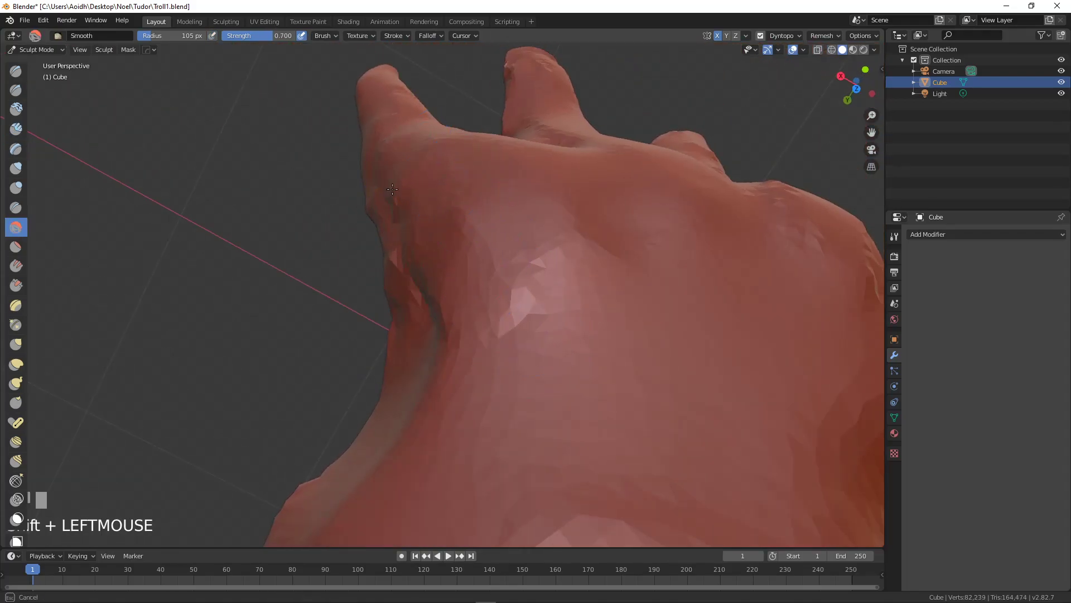
pyautogui.moveTo(456, 293)
pyautogui.mouseDown(button='middle')
pyautogui.moveTo(544, 352)
pyautogui.moveTo(494, 329)
pyautogui.mouseUp(button='middle')
pyautogui.keyDown('shift'); pyautogui.moveTo(413, 304); pyautogui.dragTo(301, 299); pyautogui.keyUp('shift')
pyautogui.moveTo(302, 298)
pyautogui.mouseDown(button='middle')
pyautogui.moveTo(376, 365)
pyautogui.moveTo(357, 368)
pyautogui.mouseUp(button='middle')
pyautogui.moveTo(273, 414)
pyautogui.keyDown('shift'); pyautogui.mouseDown()
pyautogui.moveTo(394, 363)
pyautogui.moveTo(385, 368)
pyautogui.mouseUp(); pyautogui.keyUp('shift')
# Step: Smooth the surface of the forearm between the wrist and the elbow from several sides
pyautogui.scroll(-3, 334, 392)
pyautogui.moveTo(335, 393); pyautogui.dragTo(283, 257, button='middle')
pyautogui.scroll(-2, 339, 328)
pyautogui.moveTo(340, 327)
pyautogui.mouseDown(button='middle')
pyautogui.moveTo(450, 211)
pyautogui.moveTo(330, 276)
pyautogui.moveTo(515, 309)
pyautogui.moveTo(463, 301)
pyautogui.moveTo(433, 318)
pyautogui.moveTo(695, 322)
pyautogui.moveTo(725, 248)
pyautogui.mouseUp(button='middle')
pyautogui.scroll(-3, 467, 234)
pyautogui.scroll(1, 515, 309)
pyautogui.keyDown('shift'); pyautogui.moveTo(552, 418); pyautogui.dragTo(565, 258, button='middle'); pyautogui.keyUp('shift')
pyautogui.scroll(4, 560, 306)
pyautogui.moveTo(701, 383); pyautogui.dragTo(689, 353, button='middle')
pyautogui.keyDown('shift'); pyautogui.moveTo(598, 416); pyautogui.dragTo(603, 390); pyautogui.keyUp('shift')
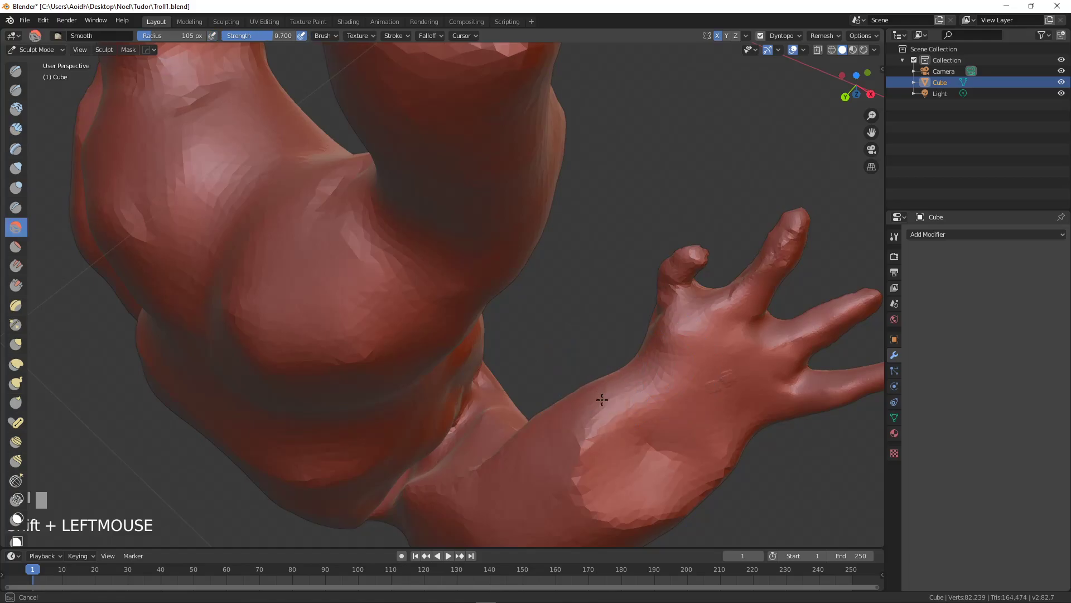
pyautogui.moveTo(658, 423)
pyautogui.keyDown('shift'); pyautogui.mouseDown(button='middle')
pyautogui.moveTo(617, 321)
pyautogui.moveTo(742, 334)
pyautogui.mouseUp(button='middle'); pyautogui.keyUp('shift')
pyautogui.keyDown('shift'); pyautogui.moveTo(741, 335); pyautogui.dragTo(693, 411); pyautogui.keyUp('shift')
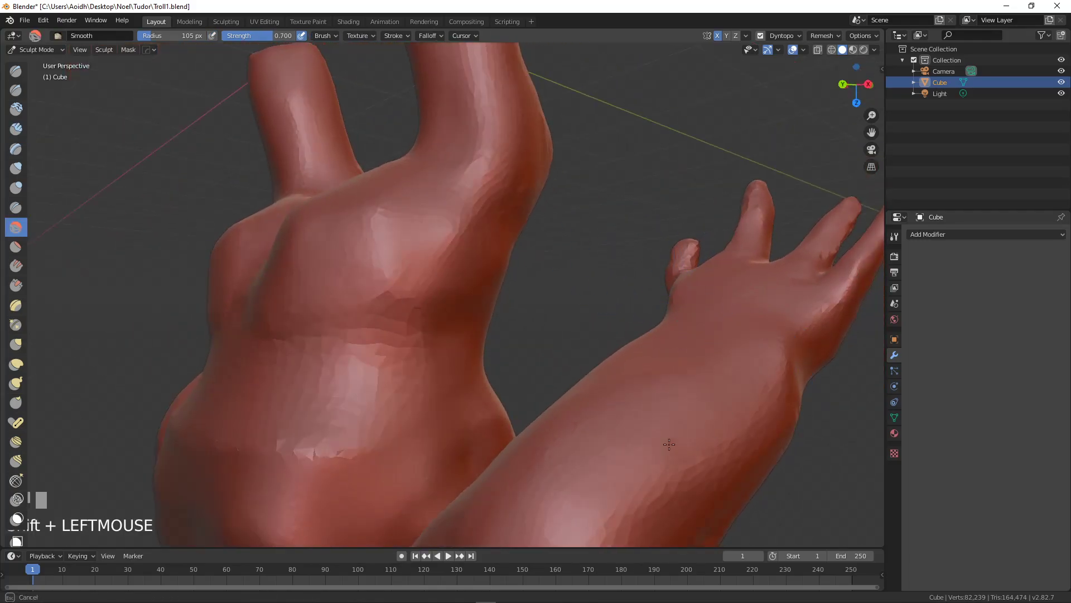
pyautogui.keyDown('shift'); pyautogui.moveTo(572, 429); pyautogui.dragTo(580, 426); pyautogui.keyUp('shift')
# Step: Carve lightly into the arm with Clay Strips and smooth the carved area
pyautogui.scroll(-3, 672, 403)
pyautogui.moveTo(672, 403)
pyautogui.mouseDown(button='middle')
pyautogui.moveTo(660, 217)
pyautogui.moveTo(645, 283)
pyautogui.moveTo(698, 332)
pyautogui.moveTo(625, 335)
pyautogui.moveTo(654, 341)
pyautogui.moveTo(585, 359)
pyautogui.mouseUp(button='middle')
pyautogui.scroll(2, 528, 288)
pyautogui.keyDown('ctrl'); pyautogui.moveTo(495, 308); pyautogui.dragTo(505, 290); pyautogui.keyUp('ctrl')
pyautogui.moveTo(505, 290); pyautogui.dragTo(507, 315, button='middle')
pyautogui.keyDown('shift'); pyautogui.moveTo(507, 316); pyautogui.dragTo(468, 318); pyautogui.keyUp('shift')
pyautogui.scroll(-3, 523, 320)
pyautogui.moveTo(551, 323)
pyautogui.mouseDown(button='middle')
pyautogui.moveTo(454, 407)
pyautogui.moveTo(465, 343)
pyautogui.moveTo(484, 361)
pyautogui.moveTo(534, 261)
pyautogui.mouseUp(button='middle')
pyautogui.scroll(-2, 455, 406)
pyautogui.scroll(3, 484, 361)
pyautogui.scroll(-5, 474, 363)
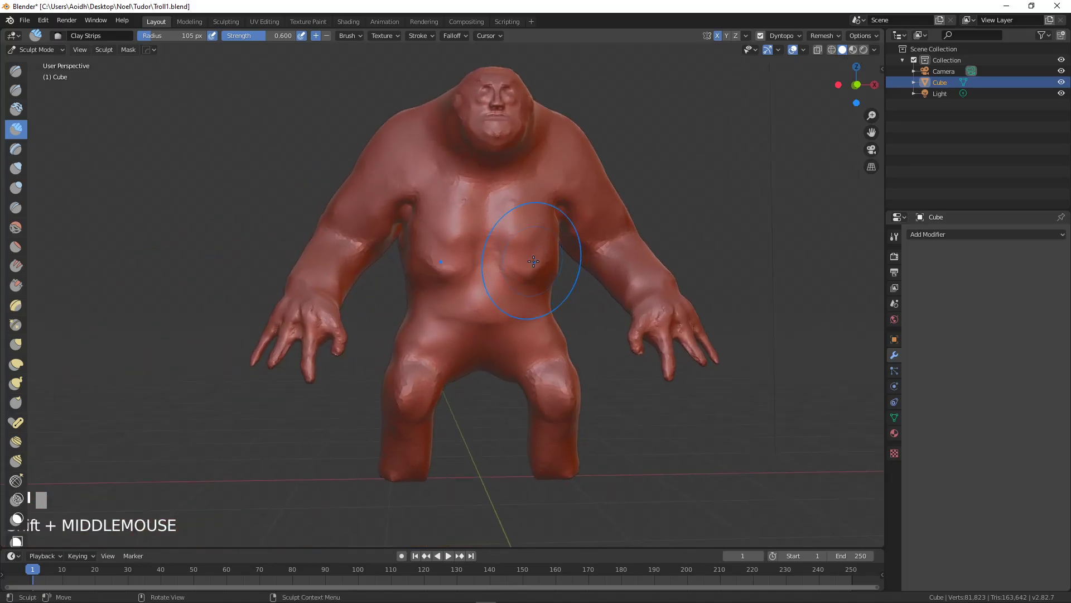
# Step: Shape the thumb area of the hand with adding and carving Clay Strips strokes, and smooth it lightly
pyautogui.scroll(3, 420, 281)
pyautogui.keyDown('shift'); pyautogui.moveTo(421, 281); pyautogui.dragTo(529, 323, button='middle'); pyautogui.keyUp('shift')
pyautogui.scroll(4, 529, 324)
pyautogui.moveTo(473, 397)
pyautogui.mouseDown()
pyautogui.moveTo(497, 330)
pyautogui.moveTo(491, 374)
pyautogui.mouseUp()
pyautogui.scroll(5, 491, 374)
pyautogui.keyDown('shift'); pyautogui.moveTo(490, 374); pyautogui.dragTo(526, 114, button='middle'); pyautogui.keyUp('shift')
pyautogui.moveTo(526, 115)
pyautogui.keyDown('ctrl'); pyautogui.mouseDown()
pyautogui.moveTo(463, 162)
pyautogui.moveTo(439, 218)
pyautogui.mouseUp(); pyautogui.keyUp('ctrl')
pyautogui.moveTo(470, 58)
pyautogui.keyDown('ctrl'); pyautogui.mouseDown()
pyautogui.moveTo(458, 134)
pyautogui.moveTo(491, 106)
pyautogui.moveTo(514, 155)
pyautogui.moveTo(446, 194)
pyautogui.moveTo(385, 111)
pyautogui.moveTo(536, 140)
pyautogui.moveTo(569, 184)
pyautogui.mouseUp(); pyautogui.keyUp('ctrl')
pyautogui.keyDown('shift'); pyautogui.moveTo(511, 274); pyautogui.dragTo(491, 263); pyautogui.keyUp('shift')
pyautogui.moveTo(433, 230); pyautogui.dragTo(438, 201, button='middle')
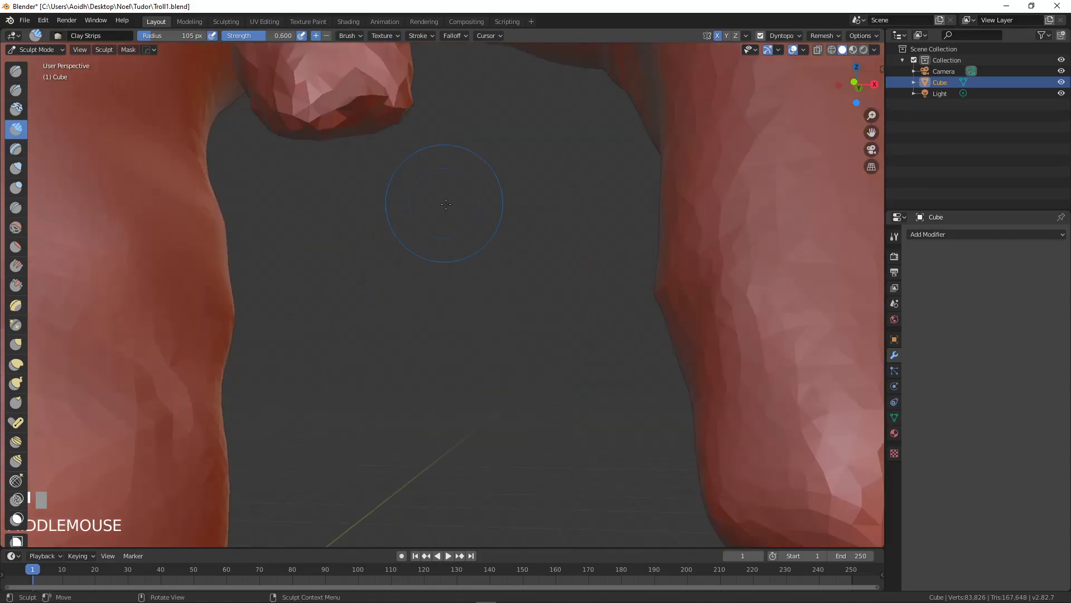
# Step: Thicken the thumb with Clay Strips and smooth its upper part into the hand
pyautogui.keyDown('shift'); pyautogui.moveTo(424, 144); pyautogui.dragTo(452, 229, button='middle'); pyautogui.keyUp('shift')
pyautogui.moveTo(430, 129)
pyautogui.mouseDown()
pyautogui.moveTo(436, 301)
pyautogui.moveTo(490, 278)
pyautogui.moveTo(407, 223)
pyautogui.moveTo(449, 366)
pyautogui.moveTo(514, 241)
pyautogui.moveTo(438, 207)
pyautogui.mouseUp()
pyautogui.moveTo(438, 207)
pyautogui.mouseDown(button='middle')
pyautogui.moveTo(521, 210)
pyautogui.moveTo(340, 229)
pyautogui.mouseUp(button='middle')
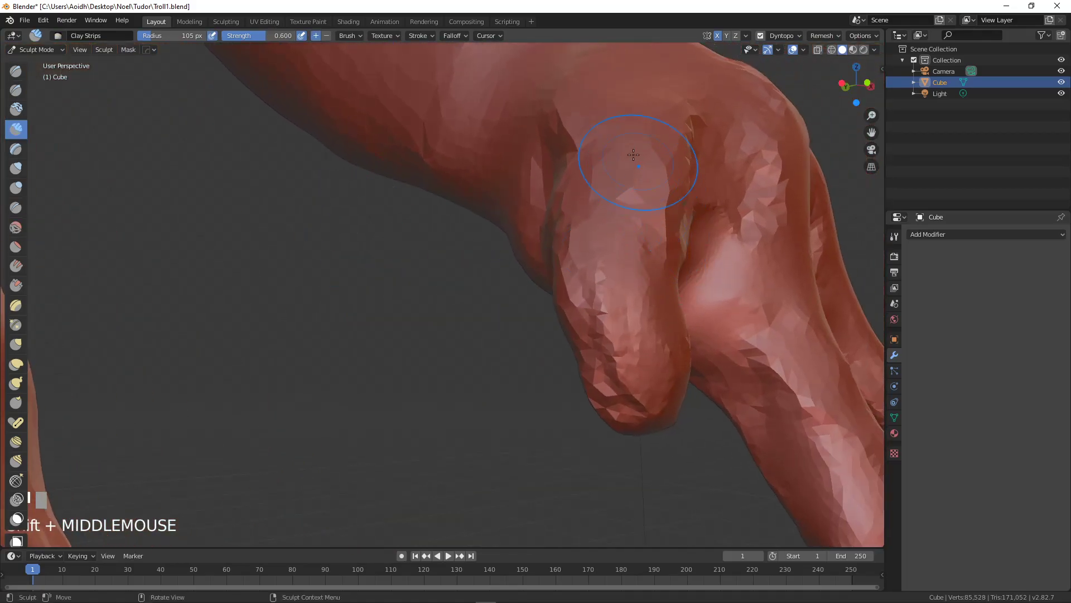
pyautogui.keyDown('shift'); pyautogui.moveTo(579, 125); pyautogui.dragTo(617, 240); pyautogui.keyUp('shift')
pyautogui.moveTo(617, 239)
pyautogui.mouseDown(button='middle')
pyautogui.moveTo(698, 191)
pyautogui.moveTo(471, 210)
pyautogui.moveTo(640, 189)
pyautogui.moveTo(631, 197)
pyautogui.mouseUp(button='middle')
pyautogui.scroll(2, 452, 270)
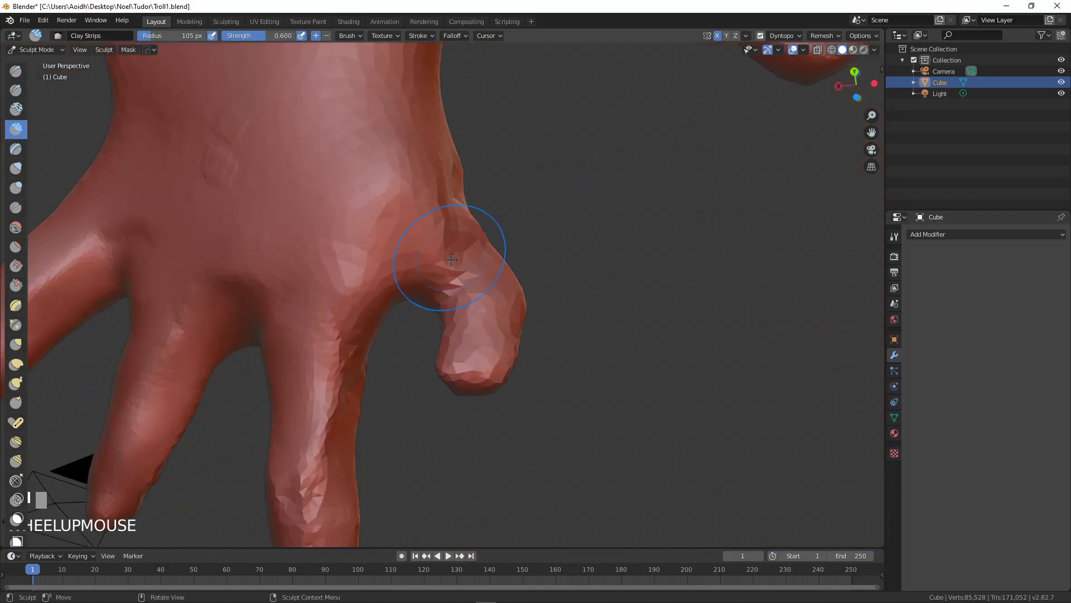
# Step: Smooth the join between thumb and wrist, add clay over the thumb base, and blend it into the hand
pyautogui.keyDown('shift'); pyautogui.moveTo(418, 154); pyautogui.dragTo(501, 294); pyautogui.keyUp('shift')
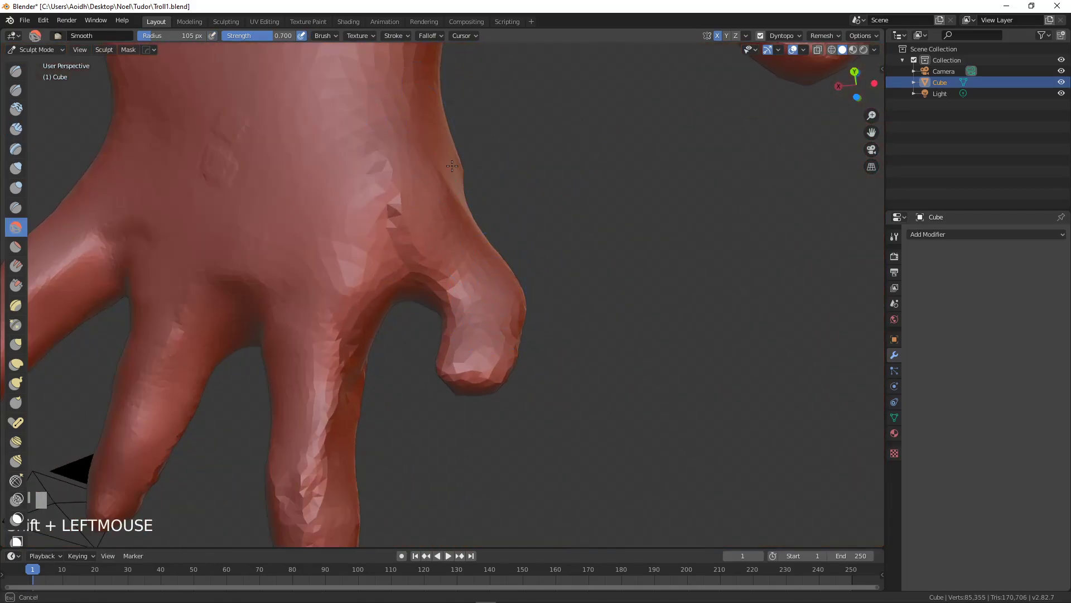
pyautogui.moveTo(500, 181)
pyautogui.mouseDown(button='middle')
pyautogui.moveTo(465, 147)
pyautogui.moveTo(433, 182)
pyautogui.moveTo(464, 153)
pyautogui.moveTo(410, 151)
pyautogui.moveTo(418, 168)
pyautogui.mouseUp(button='middle')
pyautogui.keyDown('shift'); pyautogui.moveTo(419, 167); pyautogui.dragTo(443, 246, button='middle'); pyautogui.keyUp('shift')
pyautogui.keyDown('shift'); pyautogui.moveTo(443, 246); pyautogui.dragTo(424, 184); pyautogui.keyUp('shift')
pyautogui.moveTo(399, 140); pyautogui.dragTo(412, 181)
pyautogui.moveTo(489, 133)
pyautogui.keyDown('shift'); pyautogui.mouseDown()
pyautogui.moveTo(463, 246)
pyautogui.moveTo(380, 123)
pyautogui.moveTo(433, 251)
pyautogui.mouseUp(); pyautogui.keyUp('shift')
pyautogui.keyDown('shift'); pyautogui.moveTo(432, 268); pyautogui.dragTo(425, 300); pyautogui.keyUp('shift')
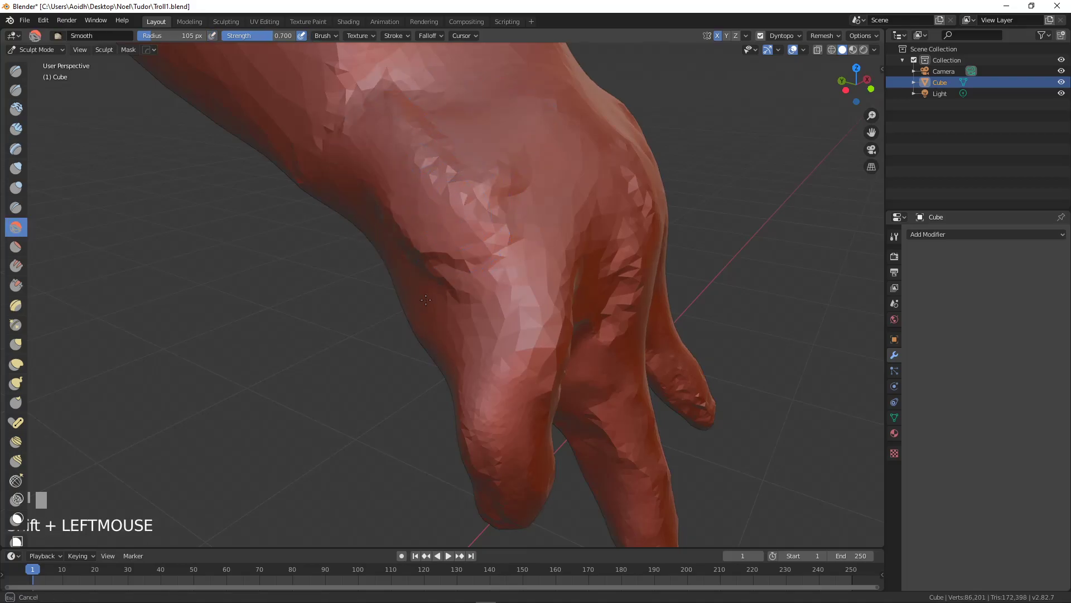
# Step: Smooth the inner side of the thumb and its webbing, filling the area lightly with Clay Strips
pyautogui.moveTo(487, 270); pyautogui.dragTo(467, 132, button='middle')
pyautogui.keyDown('shift'); pyautogui.moveTo(467, 132); pyautogui.dragTo(435, 167); pyautogui.keyUp('shift')
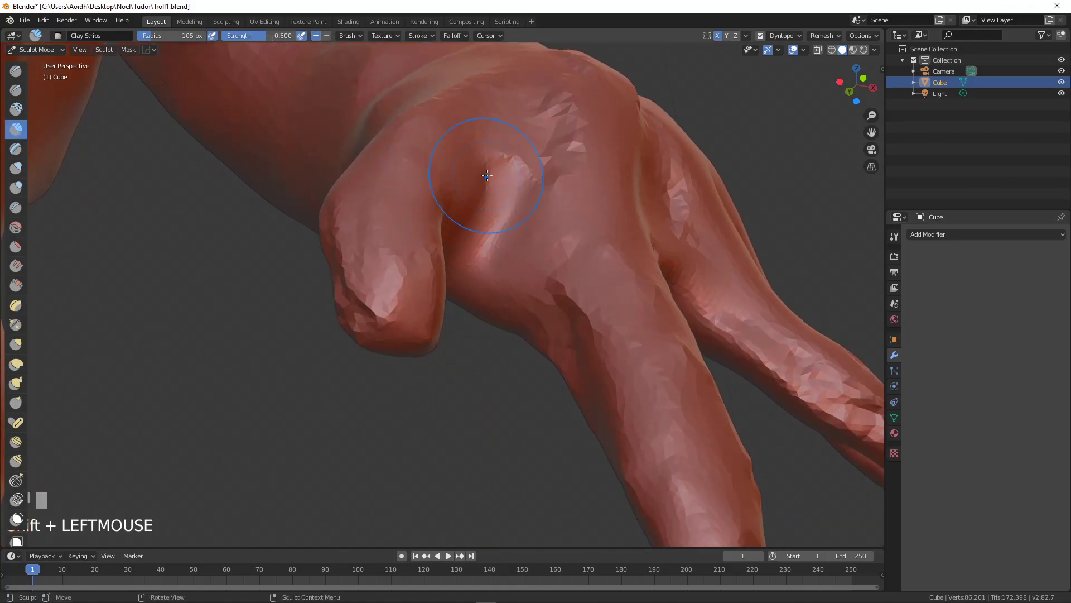
pyautogui.moveTo(487, 175); pyautogui.dragTo(454, 211, button='middle')
pyautogui.keyDown('shift'); pyautogui.moveTo(454, 211); pyautogui.dragTo(479, 224); pyautogui.keyUp('shift')
pyautogui.keyDown('shift'); pyautogui.moveTo(443, 201); pyautogui.dragTo(424, 236, button='middle'); pyautogui.keyUp('shift')
pyautogui.moveTo(441, 289); pyautogui.dragTo(449, 285)
pyautogui.moveTo(449, 284)
pyautogui.keyDown('shift'); pyautogui.mouseDown()
pyautogui.moveTo(457, 327)
pyautogui.moveTo(474, 327)
pyautogui.mouseUp(); pyautogui.keyUp('shift')
# Step: Examine the proportions of the whole figure, from the head and chest down to the legs
pyautogui.scroll(-6, 546, 328)
pyautogui.moveTo(536, 330)
pyautogui.mouseDown(button='middle')
pyautogui.moveTo(481, 362)
pyautogui.moveTo(557, 444)
pyautogui.moveTo(484, 401)
pyautogui.moveTo(496, 399)
pyautogui.mouseUp(button='middle')
pyautogui.scroll(-3, 481, 362)
pyautogui.keyDown('shift'); pyautogui.moveTo(411, 351); pyautogui.dragTo(580, 496, button='middle'); pyautogui.keyUp('shift')
pyautogui.scroll(5, 502, 295)
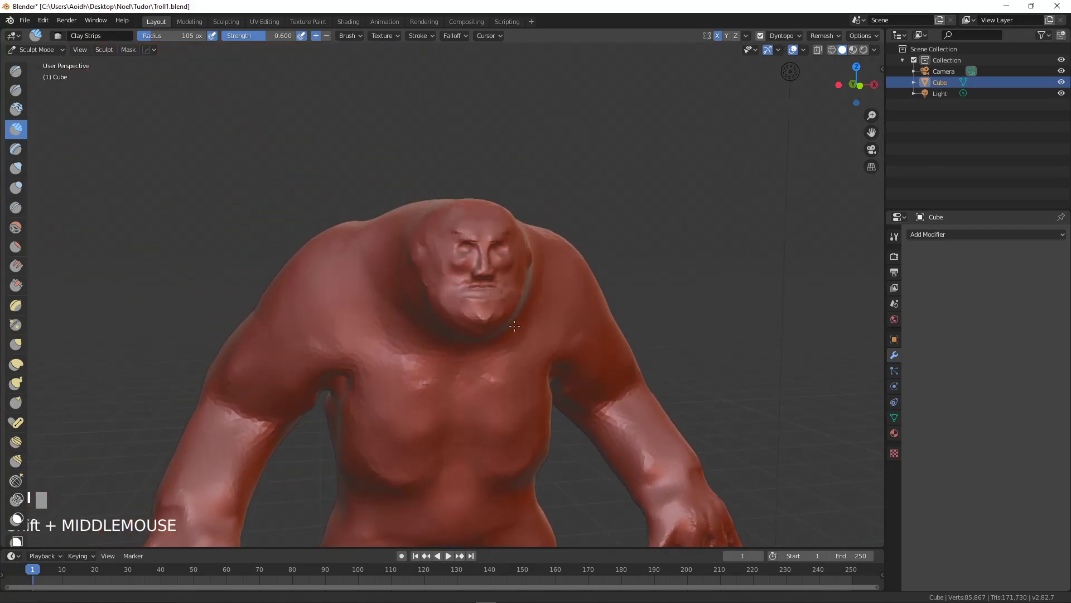
pyautogui.moveTo(510, 210); pyautogui.dragTo(473, 297, button='middle')
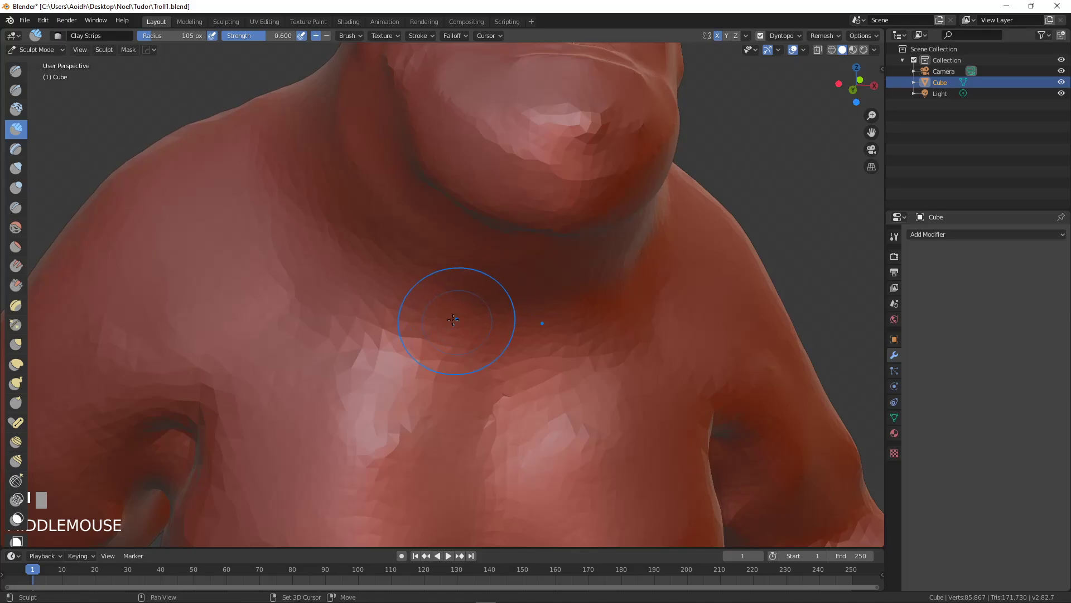
pyautogui.keyDown('shift'); pyautogui.moveTo(456, 321); pyautogui.dragTo(393, 220, button='middle'); pyautogui.keyUp('shift')
pyautogui.scroll(-2, 394, 217)
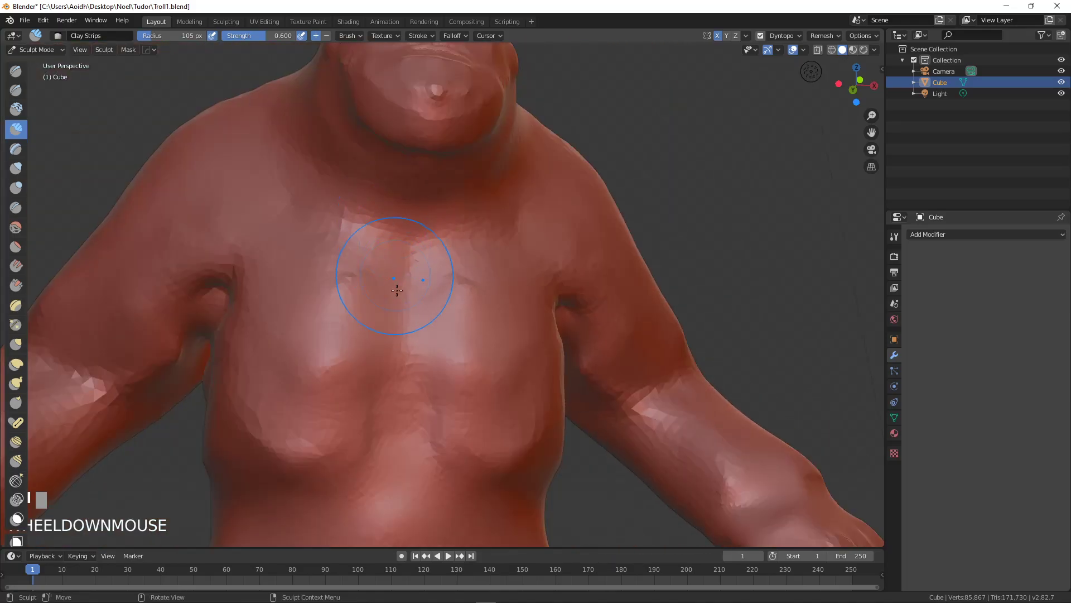
pyautogui.keyDown('shift'); pyautogui.moveTo(396, 279); pyautogui.dragTo(402, 145, button='middle'); pyautogui.keyUp('shift')
pyautogui.scroll(-4, 402, 145)
pyautogui.keyDown('shift'); pyautogui.moveTo(395, 424); pyautogui.dragTo(396, 318, button='middle'); pyautogui.keyUp('shift')
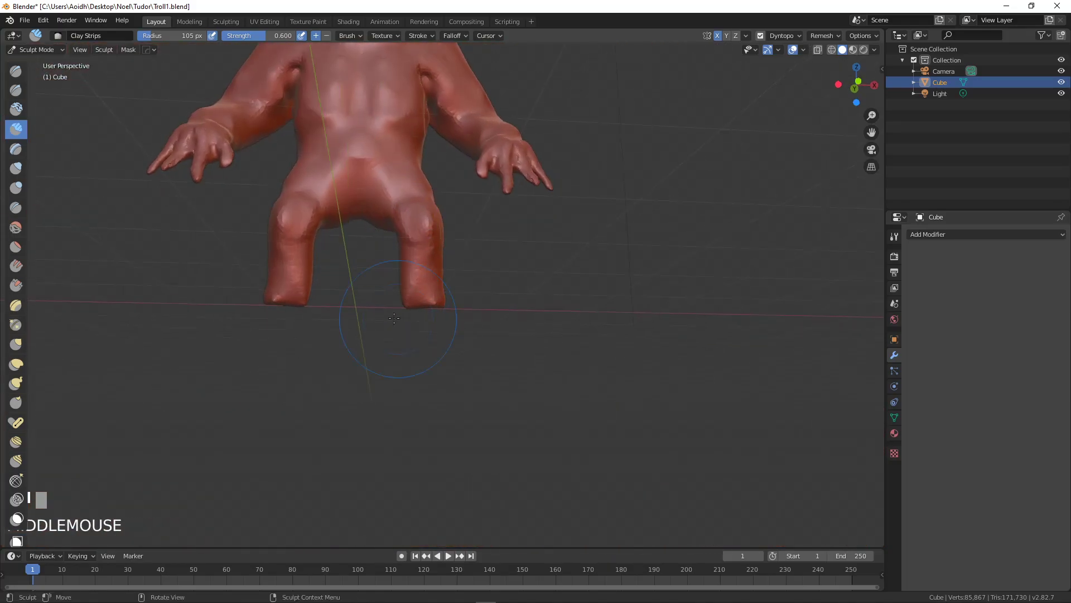
# Step: Build up the front of the lower end of the leg with horizontal Clay Strips strokes to start the foot
pyautogui.scroll(6, 396, 318)
pyautogui.moveTo(268, 311); pyautogui.dragTo(259, 335)
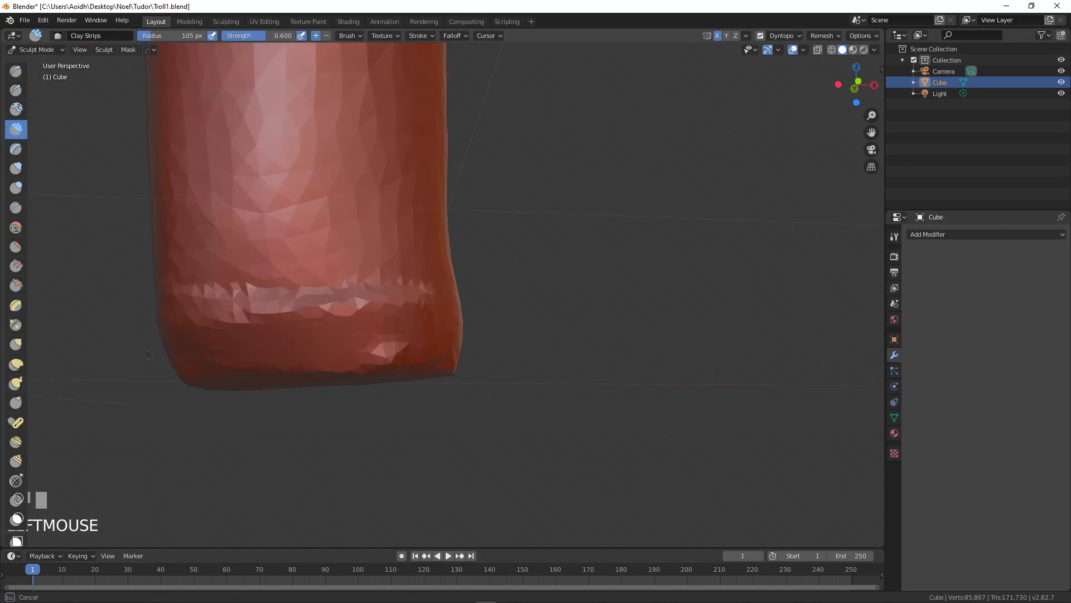
pyautogui.moveTo(439, 355); pyautogui.dragTo(363, 359, button='middle')
pyautogui.moveTo(172, 363)
pyautogui.mouseDown()
pyautogui.moveTo(220, 350)
pyautogui.moveTo(187, 348)
pyautogui.mouseUp()
pyautogui.keyDown('shift'); pyautogui.moveTo(186, 348); pyautogui.dragTo(369, 379, button='middle'); pyautogui.keyUp('shift')
pyautogui.scroll(1, 295, 372)
pyautogui.moveTo(296, 372)
pyautogui.keyDown('shift'); pyautogui.mouseDown(button='middle')
pyautogui.moveTo(295, 321)
pyautogui.moveTo(320, 303)
pyautogui.mouseUp(button='middle'); pyautogui.keyUp('shift')
pyautogui.moveTo(321, 302); pyautogui.dragTo(157, 338)
# Step: Extend the Clay Strips strokes around the sides of the leg's lower end to widen the ankle
pyautogui.moveTo(343, 338); pyautogui.dragTo(370, 340, button='middle')
pyautogui.moveTo(371, 340)
pyautogui.mouseDown()
pyautogui.moveTo(401, 321)
pyautogui.moveTo(275, 353)
pyautogui.mouseUp()
pyautogui.moveTo(485, 325); pyautogui.dragTo(363, 341)
pyautogui.moveTo(362, 340); pyautogui.dragTo(364, 329, button='middle')
pyautogui.moveTo(362, 290)
pyautogui.mouseDown()
pyautogui.moveTo(407, 260)
pyautogui.moveTo(327, 289)
pyautogui.moveTo(497, 335)
pyautogui.moveTo(346, 329)
pyautogui.moveTo(514, 354)
pyautogui.mouseUp()
pyautogui.moveTo(514, 354); pyautogui.dragTo(316, 334, button='middle')
pyautogui.moveTo(316, 334)
pyautogui.mouseDown()
pyautogui.moveTo(359, 349)
pyautogui.moveTo(362, 312)
pyautogui.moveTo(335, 311)
pyautogui.mouseUp()
# Step: Wrap Clay Strips strokes around the back and sides of the leg's lower end to thicken the ankle and heel
pyautogui.moveTo(335, 311); pyautogui.dragTo(424, 250, button='middle')
pyautogui.moveTo(424, 250)
pyautogui.mouseDown()
pyautogui.moveTo(530, 229)
pyautogui.moveTo(469, 219)
pyautogui.moveTo(394, 293)
pyautogui.mouseUp()
pyautogui.moveTo(393, 293)
pyautogui.mouseDown(button='middle')
pyautogui.moveTo(455, 284)
pyautogui.moveTo(478, 299)
pyautogui.mouseUp(button='middle')
pyautogui.moveTo(608, 283)
pyautogui.mouseDown()
pyautogui.moveTo(502, 318)
pyautogui.moveTo(597, 352)
pyautogui.moveTo(466, 299)
pyautogui.moveTo(592, 313)
pyautogui.moveTo(552, 261)
pyautogui.mouseUp()
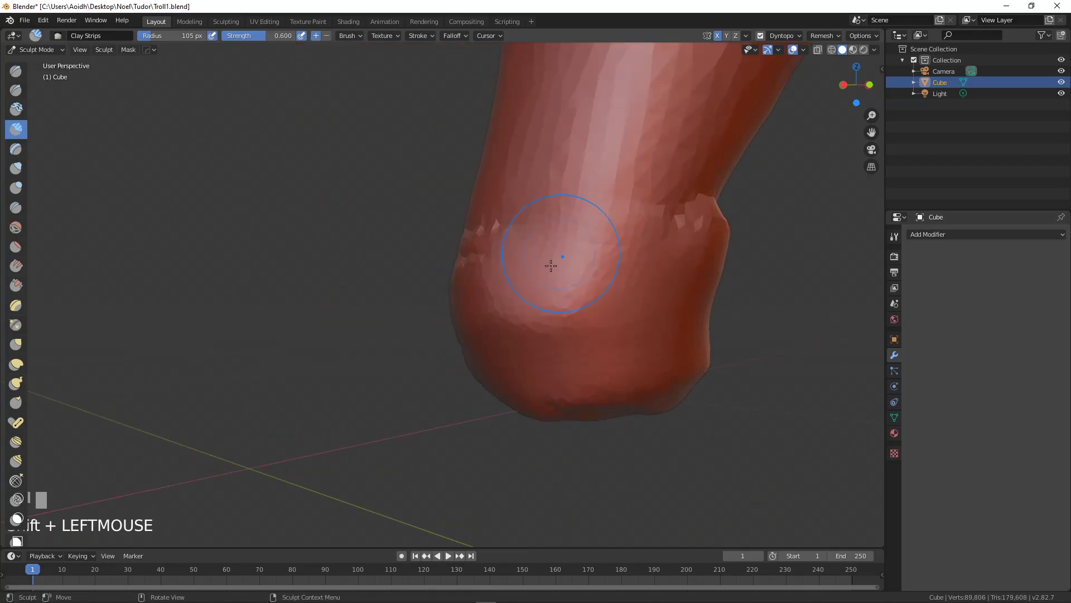
pyautogui.moveTo(552, 261); pyautogui.dragTo(642, 273, button='middle')
pyautogui.moveTo(625, 265); pyautogui.dragTo(519, 270)
# Step: Build up the side of the foot with broad Clay Strips strokes and smooth the rough ridges
pyautogui.scroll(2, 642, 267)
pyautogui.moveTo(575, 237); pyautogui.dragTo(786, 198)
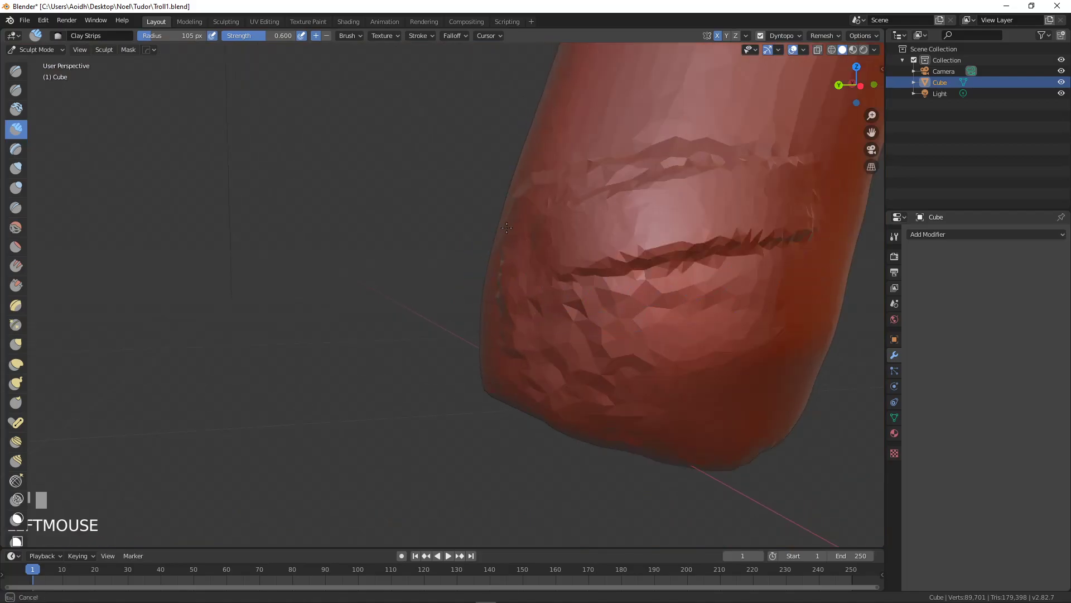
pyautogui.moveTo(536, 251); pyautogui.dragTo(764, 312)
pyautogui.moveTo(658, 304); pyautogui.dragTo(530, 248)
pyautogui.moveTo(536, 251)
pyautogui.keyDown('shift'); pyautogui.mouseDown()
pyautogui.moveTo(794, 261)
pyautogui.moveTo(482, 352)
pyautogui.mouseUp(); pyautogui.keyUp('shift')
pyautogui.keyDown('shift'); pyautogui.moveTo(826, 392); pyautogui.dragTo(653, 334); pyautogui.keyUp('shift')
pyautogui.moveTo(419, 285); pyautogui.dragTo(476, 278, button='middle')
pyautogui.moveTo(476, 278); pyautogui.dragTo(570, 273)
pyautogui.moveTo(463, 296)
pyautogui.mouseDown()
pyautogui.moveTo(554, 358)
pyautogui.moveTo(530, 304)
pyautogui.mouseUp()
pyautogui.moveTo(530, 304)
pyautogui.keyDown('shift'); pyautogui.mouseDown()
pyautogui.moveTo(552, 302)
pyautogui.moveTo(575, 240)
pyautogui.moveTo(596, 242)
pyautogui.mouseUp(); pyautogui.keyUp('shift')
# Step: Smooth the raised band around the front and sides of the ankle so it blends into the leg
pyautogui.moveTo(596, 243); pyautogui.dragTo(770, 251, button='middle')
pyautogui.moveTo(312, 338)
pyautogui.keyDown('shift'); pyautogui.mouseDown()
pyautogui.moveTo(224, 318)
pyautogui.moveTo(257, 346)
pyautogui.moveTo(324, 301)
pyautogui.mouseUp(); pyautogui.keyUp('shift')
pyautogui.moveTo(323, 301)
pyautogui.mouseDown(button='middle')
pyautogui.moveTo(332, 285)
pyautogui.moveTo(251, 249)
pyautogui.mouseUp(button='middle')
pyautogui.keyDown('shift'); pyautogui.moveTo(251, 249); pyautogui.dragTo(407, 172); pyautogui.keyUp('shift')
pyautogui.scroll(-3, 422, 205)
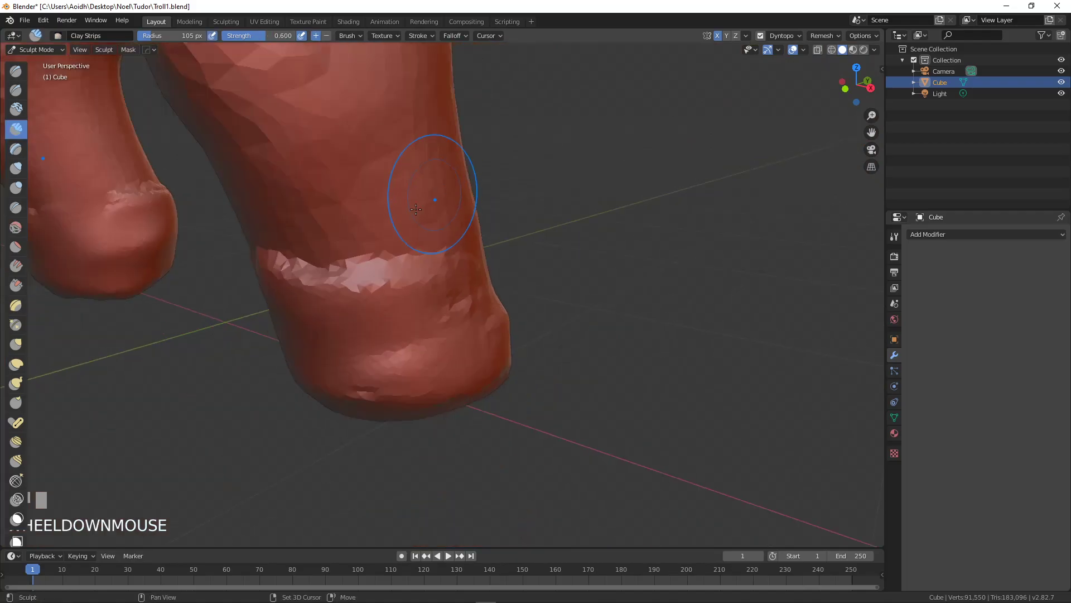
pyautogui.scroll(3, 421, 205)
pyautogui.moveTo(455, 240); pyautogui.dragTo(436, 168, button='middle')
pyautogui.keyDown('shift'); pyautogui.moveTo(435, 167); pyautogui.dragTo(547, 90); pyautogui.keyUp('shift')
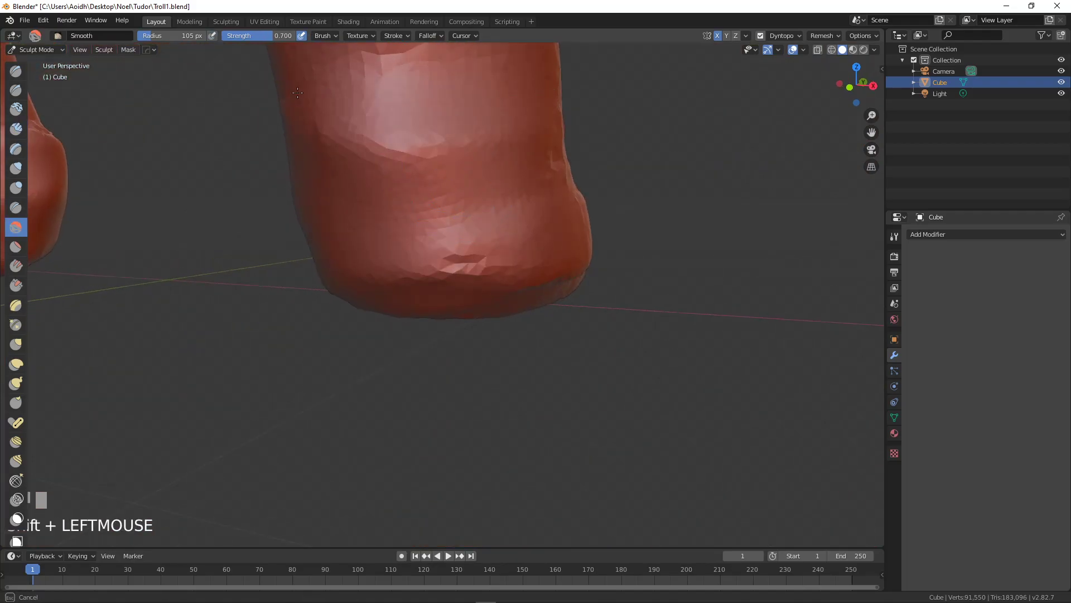
pyautogui.scroll(2, 424, 178)
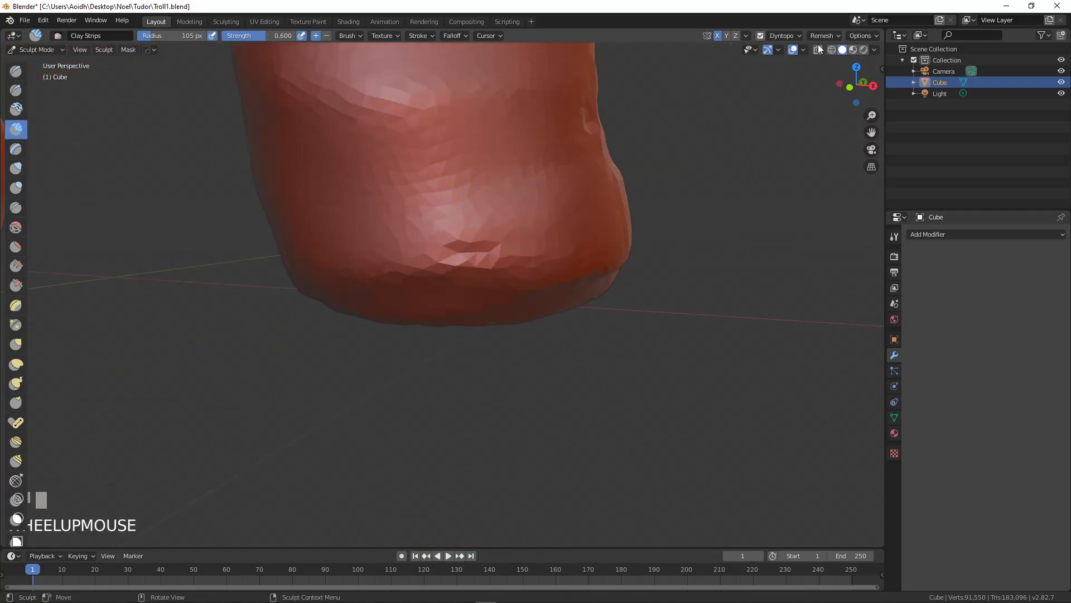
# Step: Adjust the Dyntopo detail size and build up the first toe on the foot's front with lengthwise Clay Strips strokes
pyautogui.click(792, 36)
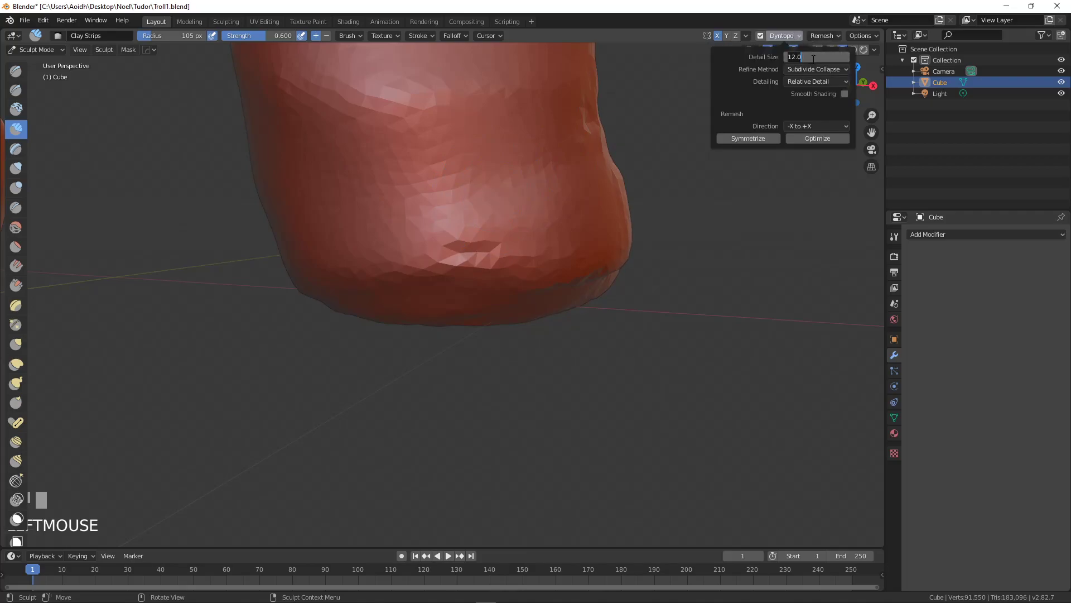
pyautogui.scroll(2, 586, 215)
pyautogui.moveTo(566, 212)
pyautogui.mouseDown()
pyautogui.moveTo(578, 145)
pyautogui.moveTo(483, 191)
pyautogui.moveTo(402, 196)
pyautogui.moveTo(508, 199)
pyautogui.mouseUp()
pyautogui.keyDown('shift'); pyautogui.moveTo(488, 169); pyautogui.dragTo(465, 173, button='middle'); pyautogui.keyUp('shift')
pyautogui.moveTo(441, 82)
pyautogui.mouseDown()
pyautogui.moveTo(419, 234)
pyautogui.moveTo(424, 330)
pyautogui.moveTo(452, 106)
pyautogui.moveTo(564, 273)
pyautogui.moveTo(491, 145)
pyautogui.moveTo(379, 234)
pyautogui.moveTo(413, 278)
pyautogui.mouseUp()
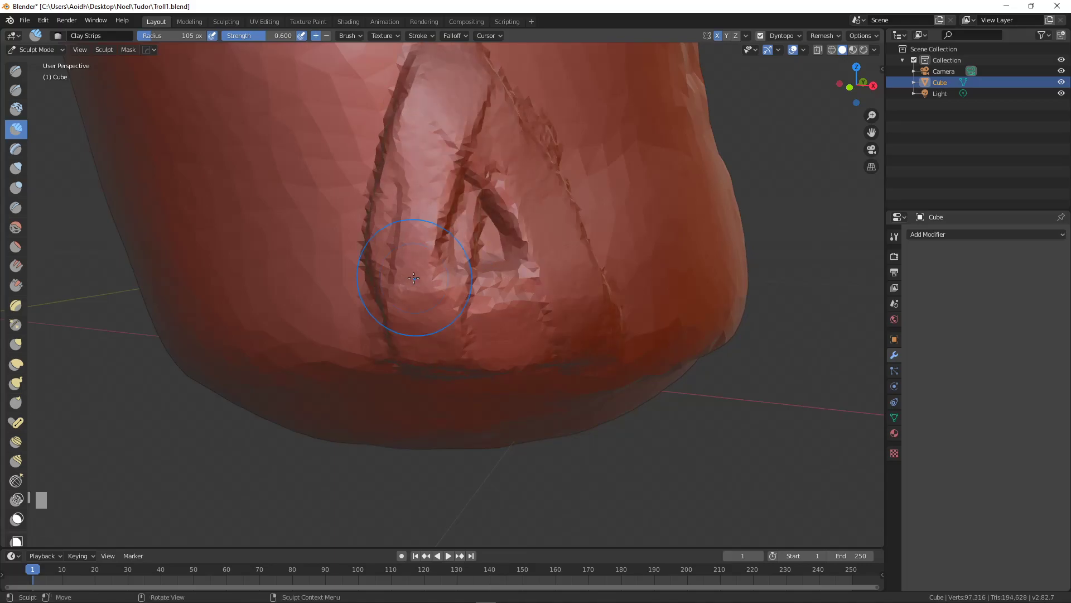
pyautogui.moveTo(430, 115)
pyautogui.mouseDown()
pyautogui.moveTo(421, 316)
pyautogui.moveTo(446, 128)
pyautogui.moveTo(391, 349)
pyautogui.moveTo(555, 335)
pyautogui.mouseUp()
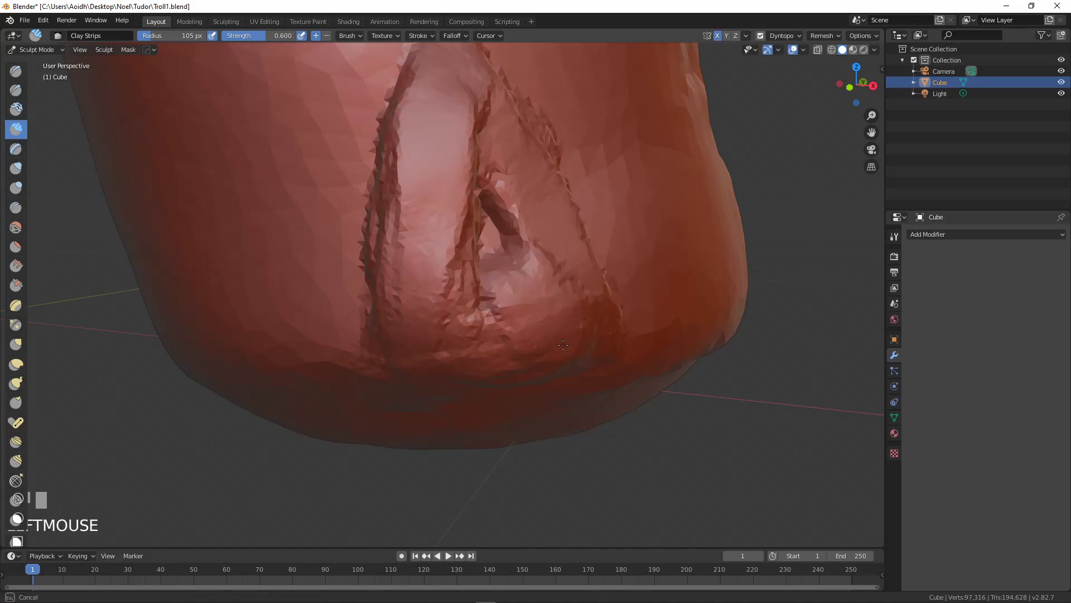
pyautogui.moveTo(517, 254); pyautogui.dragTo(541, 195, button='middle')
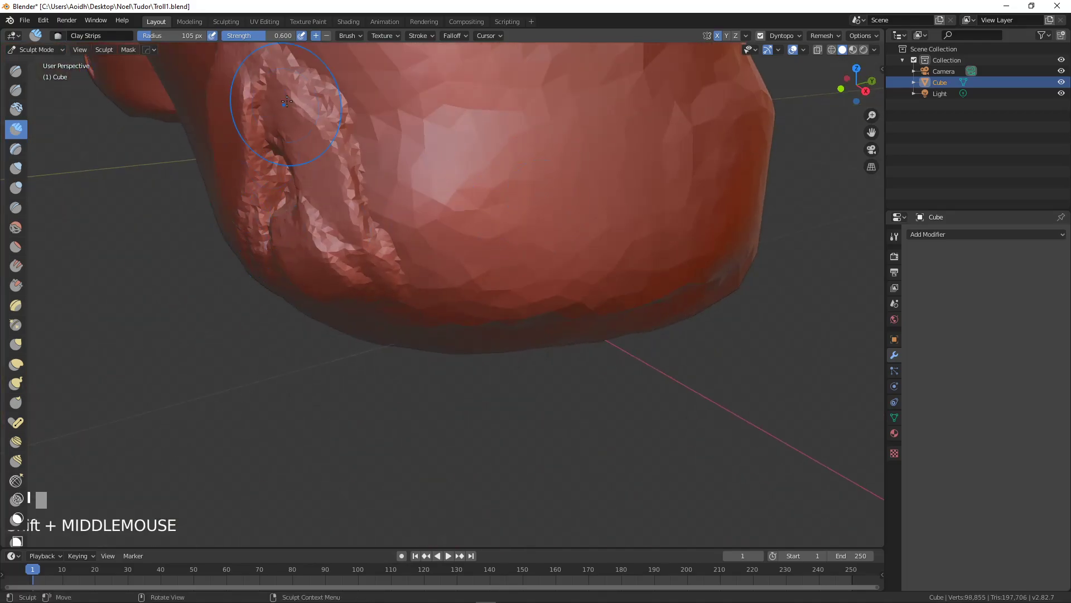
pyautogui.moveTo(287, 103); pyautogui.dragTo(246, 200)
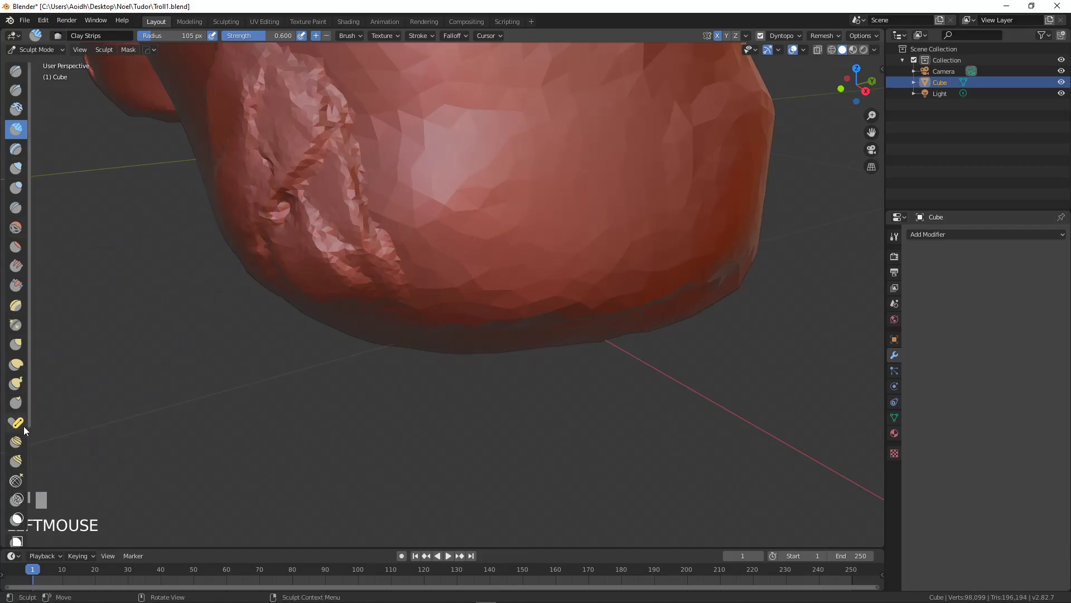
# Step: Pull the tip of the first toe outward and down with the Elastic Deform brush
pyautogui.click(17, 365)
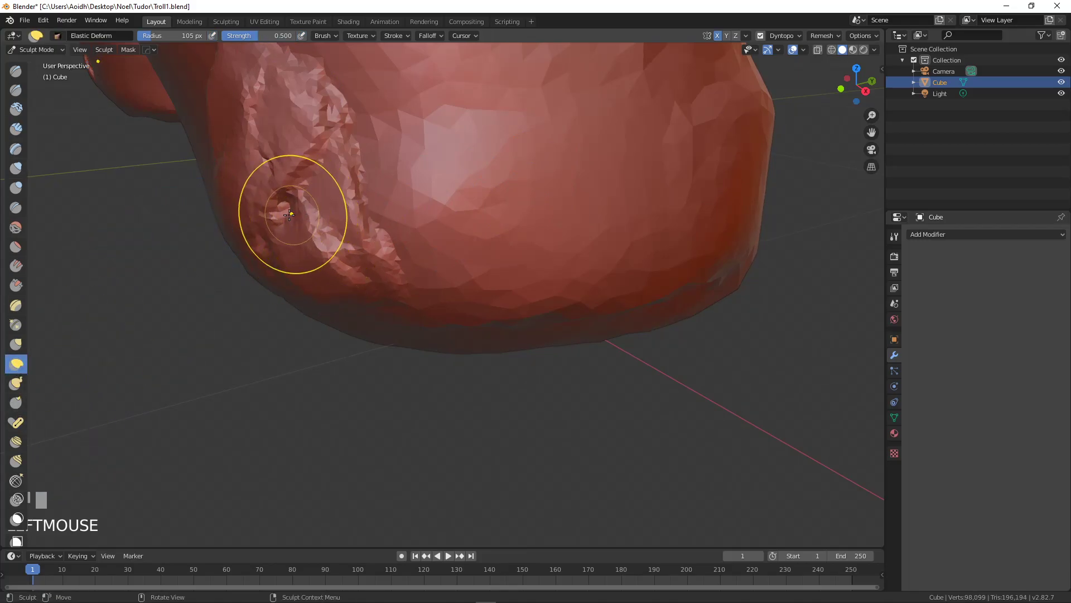
pyautogui.moveTo(269, 232)
pyautogui.mouseDown()
pyautogui.moveTo(229, 268)
pyautogui.moveTo(247, 278)
pyautogui.mouseUp()
pyautogui.moveTo(304, 261); pyautogui.dragTo(256, 334)
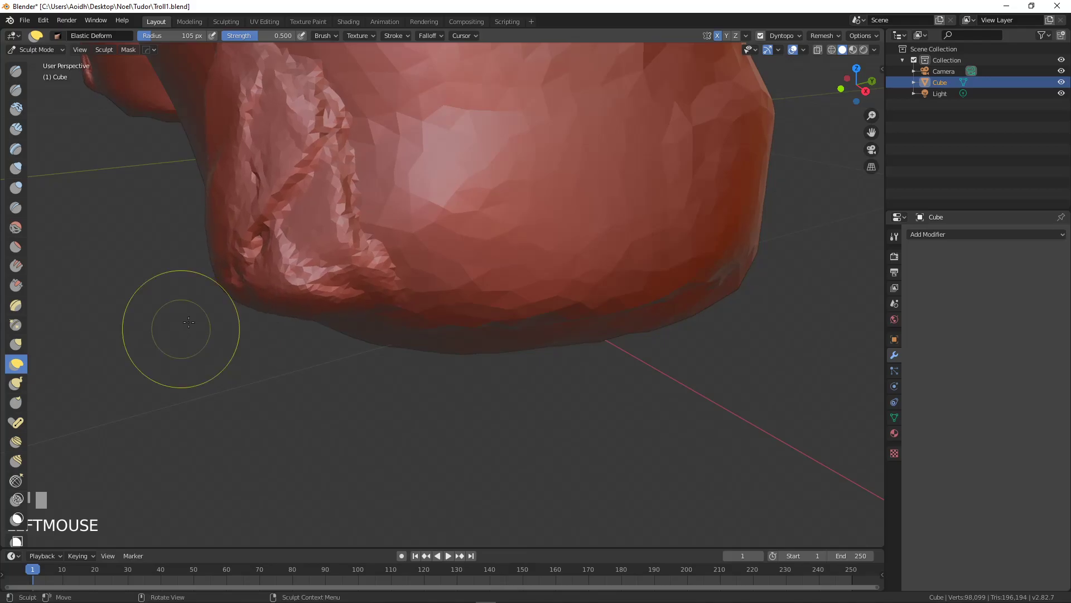
pyautogui.scroll(-3, 298, 285)
pyautogui.moveTo(277, 280); pyautogui.dragTo(419, 261, button='middle')
pyautogui.scroll(3, 420, 261)
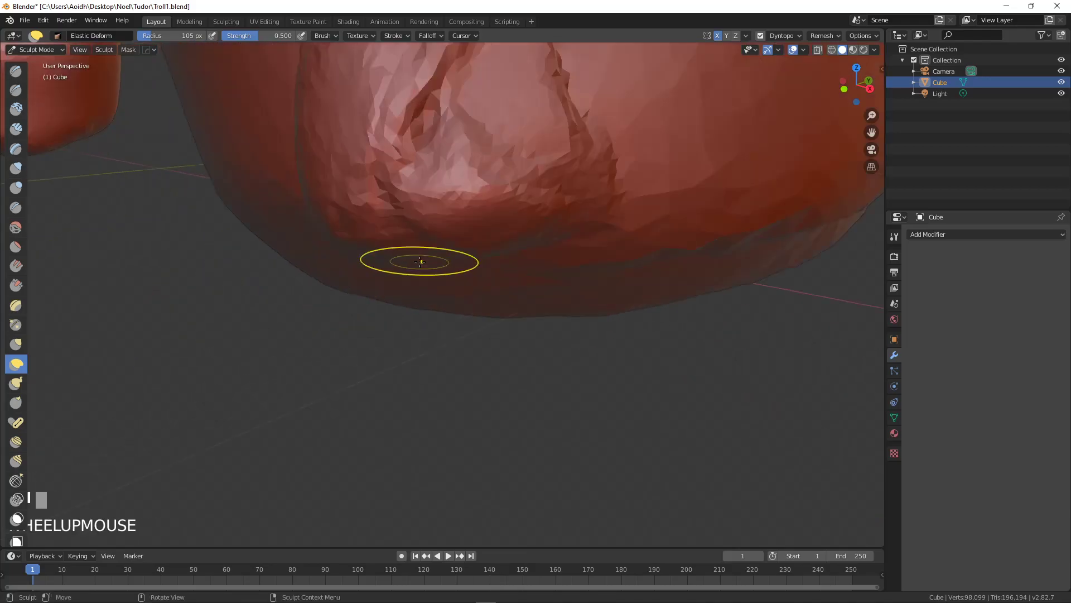
# Step: Carve a groove along one side of the first toe with inverted Clay Strips and smooth its edges
pyautogui.click(16, 129)
pyautogui.keyDown('shift'); pyautogui.moveTo(357, 72); pyautogui.dragTo(257, 134, button='middle'); pyautogui.keyUp('shift')
pyautogui.moveTo(257, 134)
pyautogui.keyDown('shift'); pyautogui.mouseDown()
pyautogui.moveTo(279, 168)
pyautogui.moveTo(313, 129)
pyautogui.moveTo(346, 290)
pyautogui.moveTo(296, 199)
pyautogui.mouseUp(); pyautogui.keyUp('shift')
pyautogui.moveTo(293, 160)
pyautogui.keyDown('ctrl'); pyautogui.mouseDown()
pyautogui.moveTo(282, 56)
pyautogui.moveTo(299, 66)
pyautogui.mouseUp(); pyautogui.keyUp('ctrl')
pyautogui.moveTo(274, 102)
pyautogui.keyDown('shift'); pyautogui.mouseDown()
pyautogui.moveTo(251, 145)
pyautogui.moveTo(314, 161)
pyautogui.mouseUp(); pyautogui.keyUp('shift')
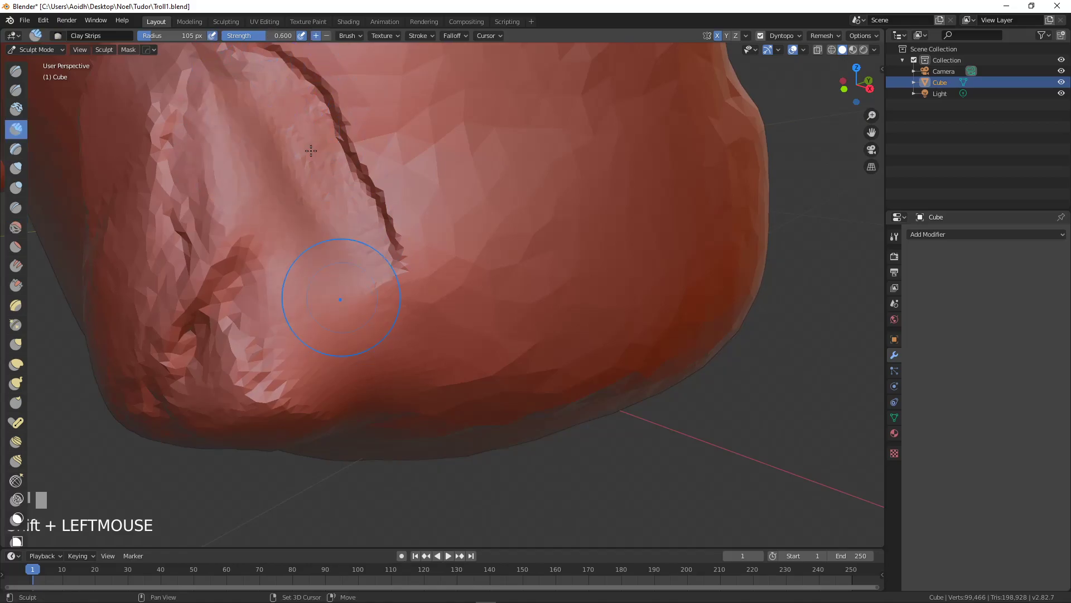
pyautogui.moveTo(330, 219)
pyautogui.keyDown('ctrl'); pyautogui.mouseDown()
pyautogui.moveTo(351, 316)
pyautogui.moveTo(373, 351)
pyautogui.mouseUp(); pyautogui.keyUp('ctrl')
pyautogui.moveTo(363, 173)
pyautogui.keyDown('shift'); pyautogui.mouseDown()
pyautogui.moveTo(344, 203)
pyautogui.moveTo(351, 340)
pyautogui.moveTo(294, 221)
pyautogui.mouseUp(); pyautogui.keyUp('shift')
# Step: Shape the top of the first toe with Clay Strips, carving and smoothing a crease around its upper edge
pyautogui.moveTo(293, 222); pyautogui.dragTo(514, 140, button='middle')
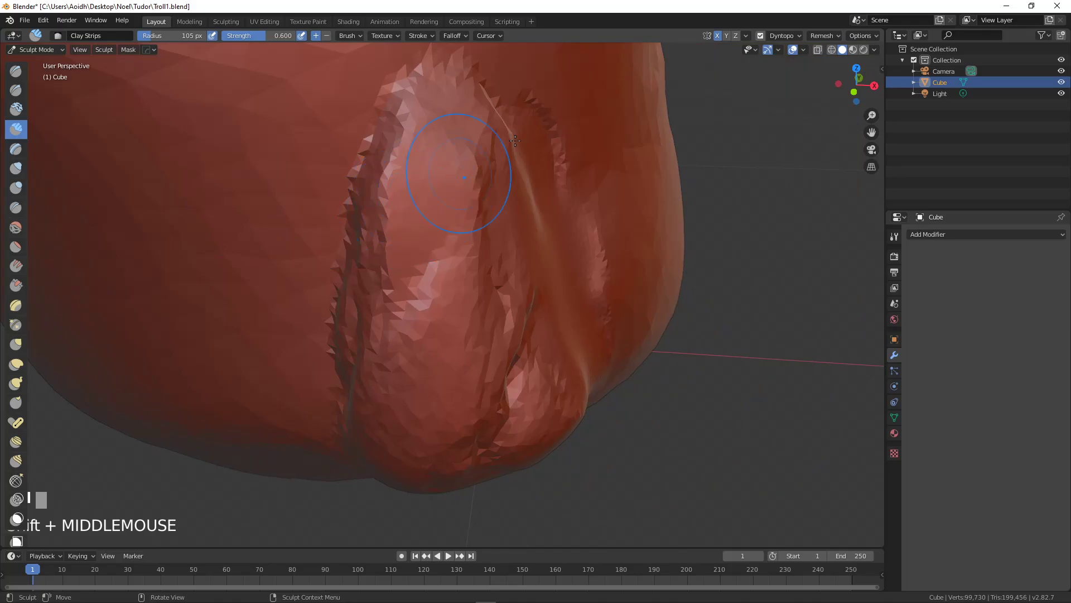
pyautogui.moveTo(513, 116)
pyautogui.mouseDown()
pyautogui.moveTo(412, 116)
pyautogui.moveTo(413, 157)
pyautogui.mouseUp()
pyautogui.keyDown('shift'); pyautogui.moveTo(505, 96); pyautogui.dragTo(373, 133); pyautogui.keyUp('shift')
pyautogui.moveTo(374, 133)
pyautogui.keyDown('shift'); pyautogui.mouseDown(button='middle')
pyautogui.moveTo(379, 64)
pyautogui.moveTo(406, 63)
pyautogui.mouseUp(button='middle'); pyautogui.keyUp('shift')
pyautogui.moveTo(418, 72)
pyautogui.keyDown('ctrl'); pyautogui.mouseDown()
pyautogui.moveTo(349, 184)
pyautogui.moveTo(422, 87)
pyautogui.moveTo(320, 222)
pyautogui.mouseUp(); pyautogui.keyUp('ctrl')
pyautogui.keyDown('shift'); pyautogui.moveTo(446, 97); pyautogui.dragTo(405, 180); pyautogui.keyUp('shift')
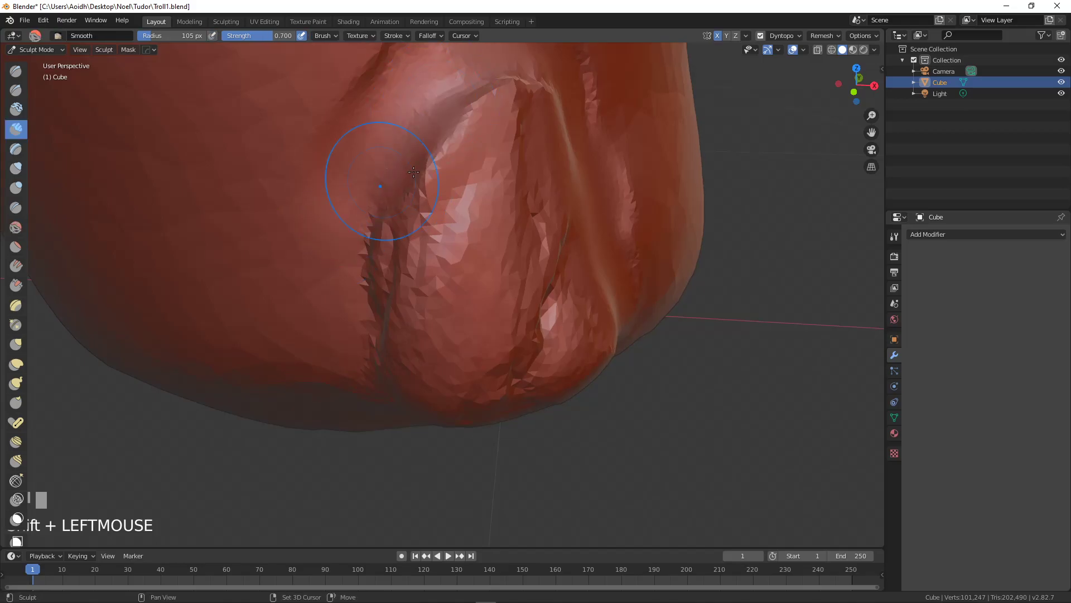
# Step: Carve the groove down the first toe's other side with inverted Clay Strips and smooth it
pyautogui.moveTo(343, 207); pyautogui.dragTo(368, 211, button='middle')
pyautogui.moveTo(397, 77)
pyautogui.keyDown('shift'); pyautogui.mouseDown(button='middle')
pyautogui.moveTo(399, 128)
pyautogui.moveTo(412, 115)
pyautogui.mouseUp(button='middle'); pyautogui.keyUp('shift')
pyautogui.keyDown('ctrl'); pyautogui.moveTo(411, 115); pyautogui.dragTo(393, 322); pyautogui.keyUp('ctrl')
pyautogui.moveTo(422, 84)
pyautogui.keyDown('shift'); pyautogui.mouseDown()
pyautogui.moveTo(348, 268)
pyautogui.moveTo(389, 317)
pyautogui.mouseUp(); pyautogui.keyUp('shift')
pyautogui.moveTo(463, 147)
pyautogui.keyDown('shift'); pyautogui.mouseDown()
pyautogui.moveTo(424, 324)
pyautogui.moveTo(480, 179)
pyautogui.moveTo(590, 253)
pyautogui.mouseUp(); pyautogui.keyUp('shift')
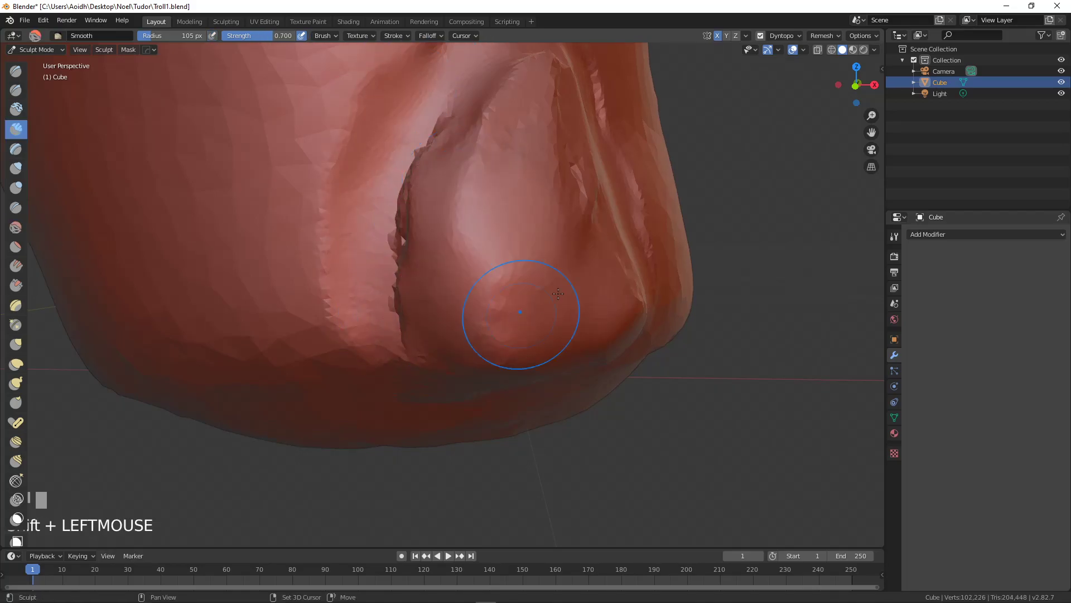
# Step: Smooth the surface of the first toe and soften the grooves on both of its sides
pyautogui.moveTo(474, 262); pyautogui.dragTo(405, 215, button='middle')
pyautogui.keyDown('shift'); pyautogui.moveTo(305, 172); pyautogui.dragTo(407, 266); pyautogui.keyUp('shift')
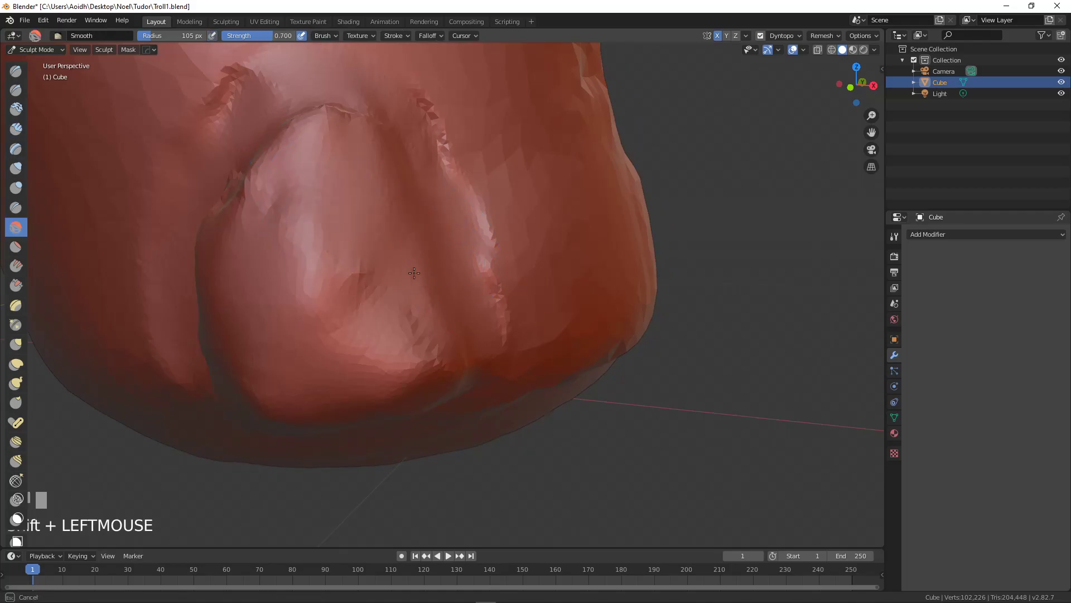
pyautogui.keyDown('shift'); pyautogui.moveTo(313, 143); pyautogui.dragTo(295, 231); pyautogui.keyUp('shift')
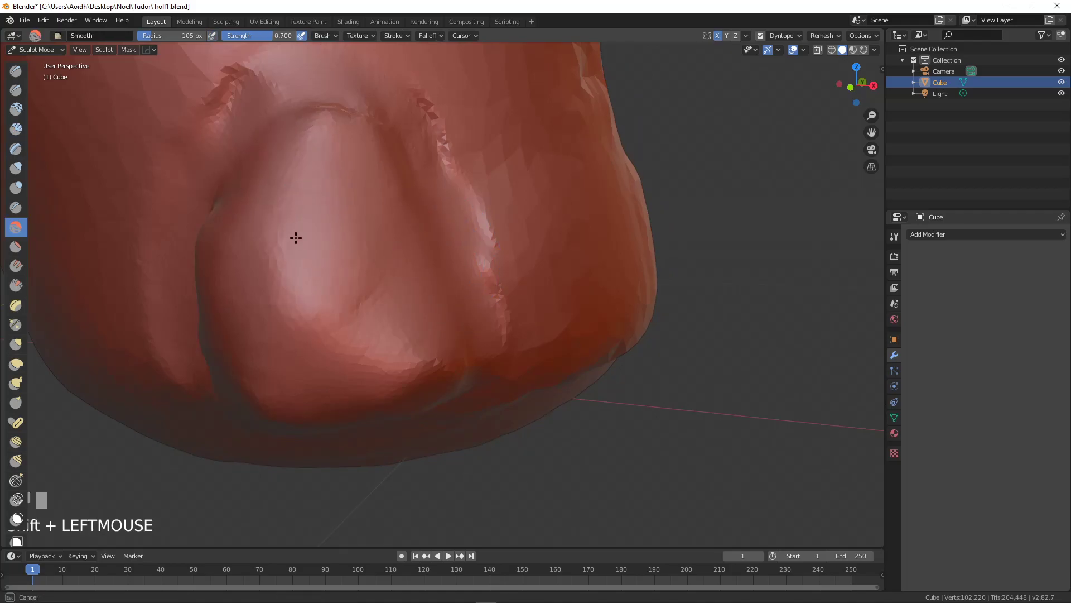
pyautogui.moveTo(253, 306)
pyautogui.keyDown('shift'); pyautogui.mouseDown()
pyautogui.moveTo(354, 330)
pyautogui.moveTo(364, 321)
pyautogui.mouseUp(); pyautogui.keyUp('shift')
pyautogui.moveTo(363, 321); pyautogui.dragTo(409, 323, button='middle')
pyautogui.keyDown('shift'); pyautogui.moveTo(405, 305); pyautogui.dragTo(342, 349); pyautogui.keyUp('shift')
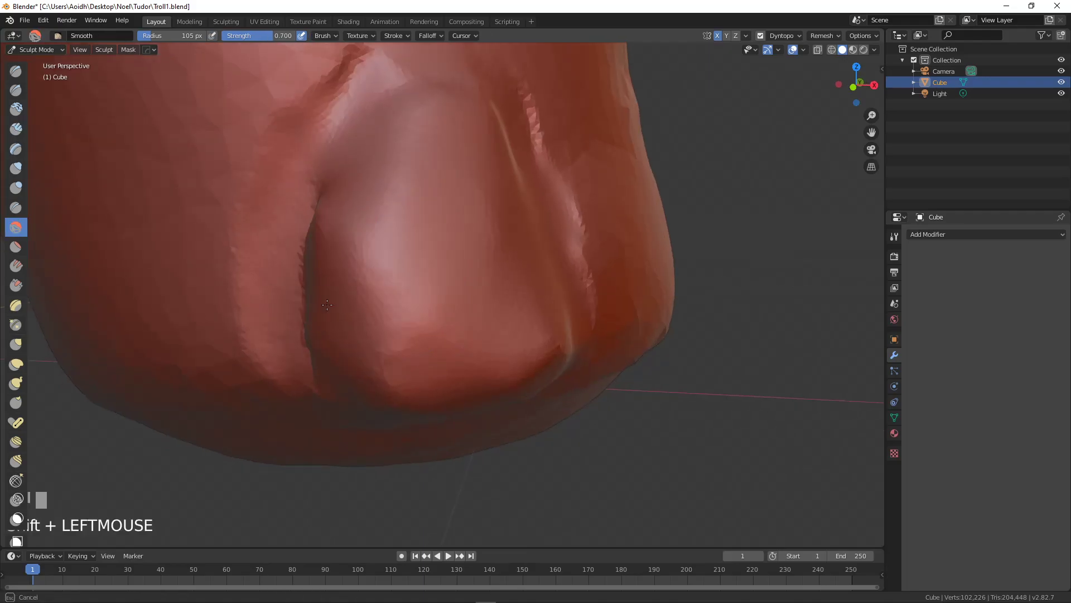
pyautogui.moveTo(373, 283); pyautogui.dragTo(398, 267, button='middle')
pyautogui.keyDown('shift'); pyautogui.moveTo(562, 180); pyautogui.dragTo(552, 207); pyautogui.keyUp('shift')
pyautogui.moveTo(552, 207)
pyautogui.mouseDown(button='middle')
pyautogui.moveTo(538, 239)
pyautogui.moveTo(495, 282)
pyautogui.moveTo(491, 274)
pyautogui.mouseUp(button='middle')
# Step: Build up a second toe beside the first with vertical Clay Strips strokes and smooth it into the foot
pyautogui.scroll(2, 509, 215)
pyautogui.moveTo(459, 268)
pyautogui.mouseDown()
pyautogui.moveTo(446, 229)
pyautogui.moveTo(429, 290)
pyautogui.moveTo(480, 239)
pyautogui.moveTo(499, 313)
pyautogui.moveTo(502, 240)
pyautogui.moveTo(424, 263)
pyautogui.moveTo(438, 186)
pyautogui.moveTo(478, 190)
pyautogui.mouseUp()
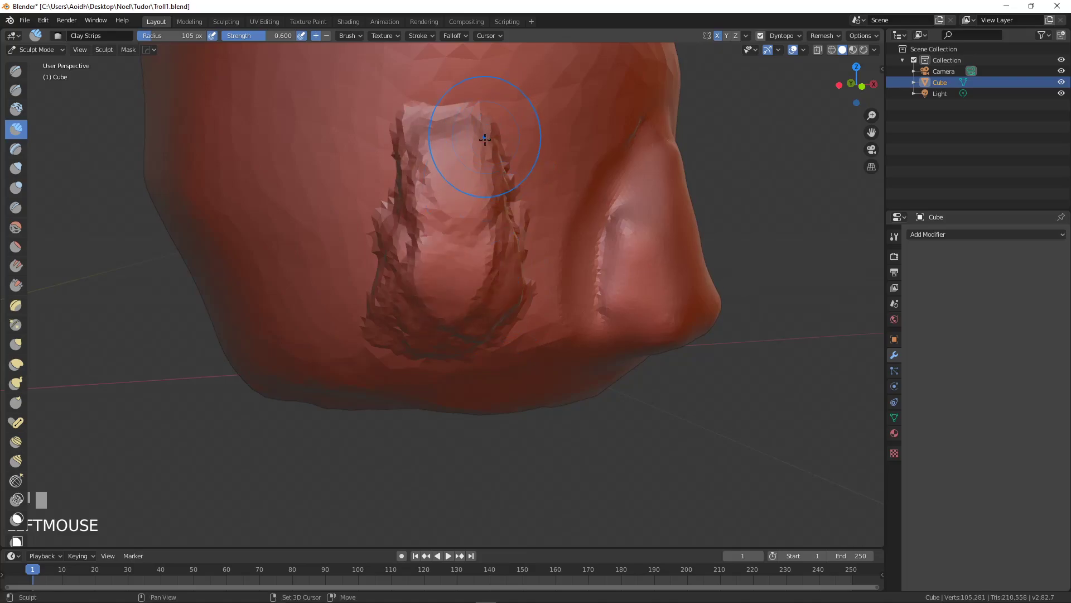
pyautogui.keyDown('shift'); pyautogui.moveTo(485, 137); pyautogui.dragTo(541, 298); pyautogui.keyUp('shift')
pyautogui.keyDown('shift'); pyautogui.moveTo(453, 150); pyautogui.dragTo(384, 254); pyautogui.keyUp('shift')
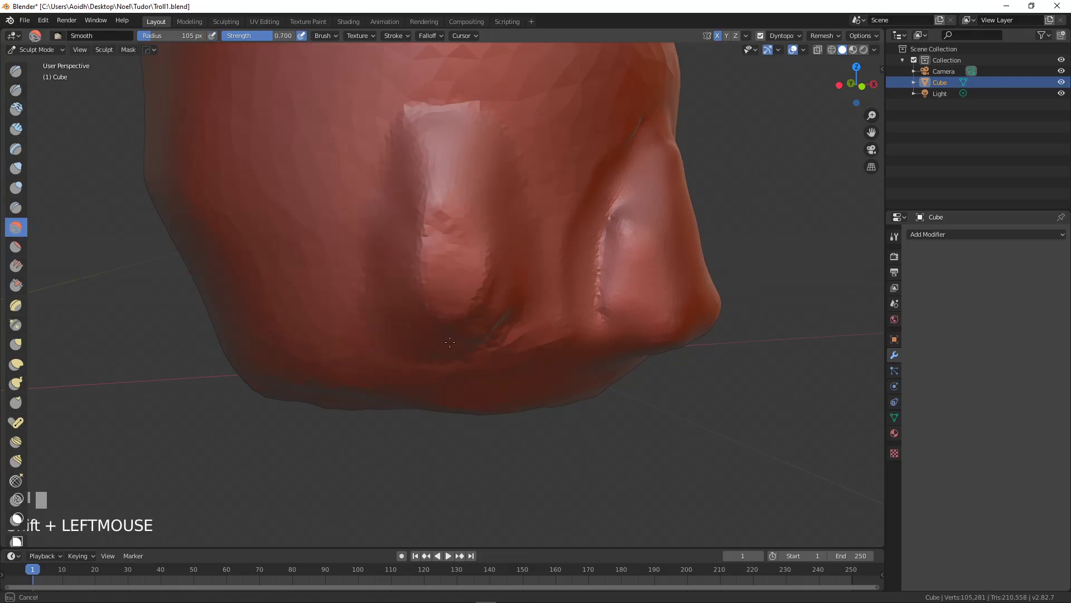
pyautogui.keyDown('shift'); pyautogui.moveTo(454, 318); pyautogui.dragTo(387, 340, button='middle'); pyautogui.keyUp('shift')
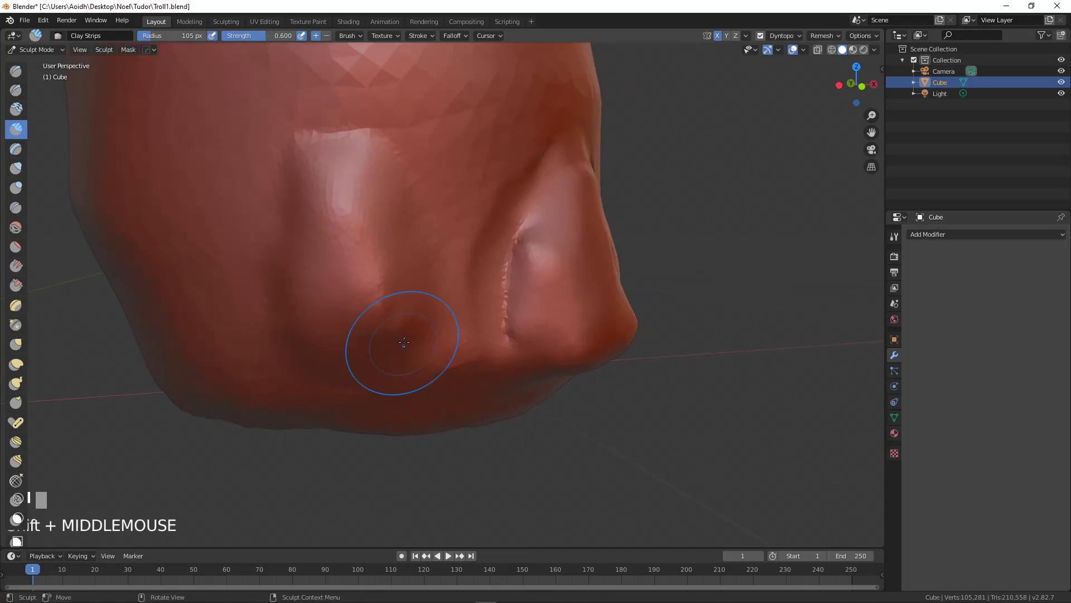
# Step: Reduce the brush radius to 53 px and carve a groove around the inner side and top of the second toe
pyautogui.scroll(3, 410, 345)
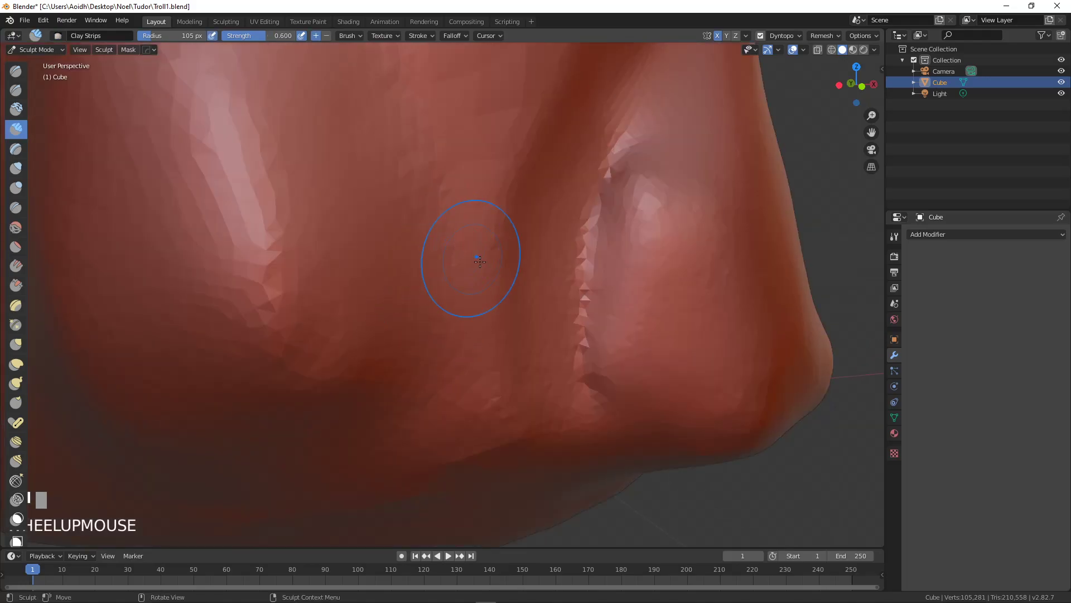
pyautogui.press('f')
pyautogui.click(442, 204)
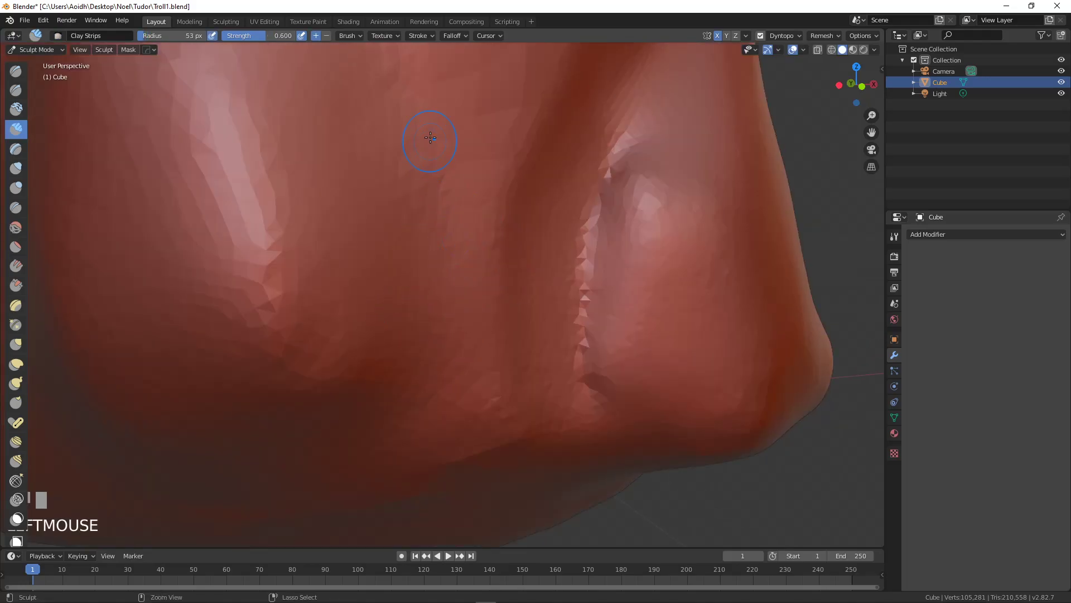
pyautogui.keyDown('ctrl'); pyautogui.moveTo(430, 139); pyautogui.dragTo(473, 350); pyautogui.keyUp('ctrl')
pyautogui.keyDown('shift'); pyautogui.moveTo(449, 177); pyautogui.dragTo(488, 253, button='middle'); pyautogui.keyUp('shift')
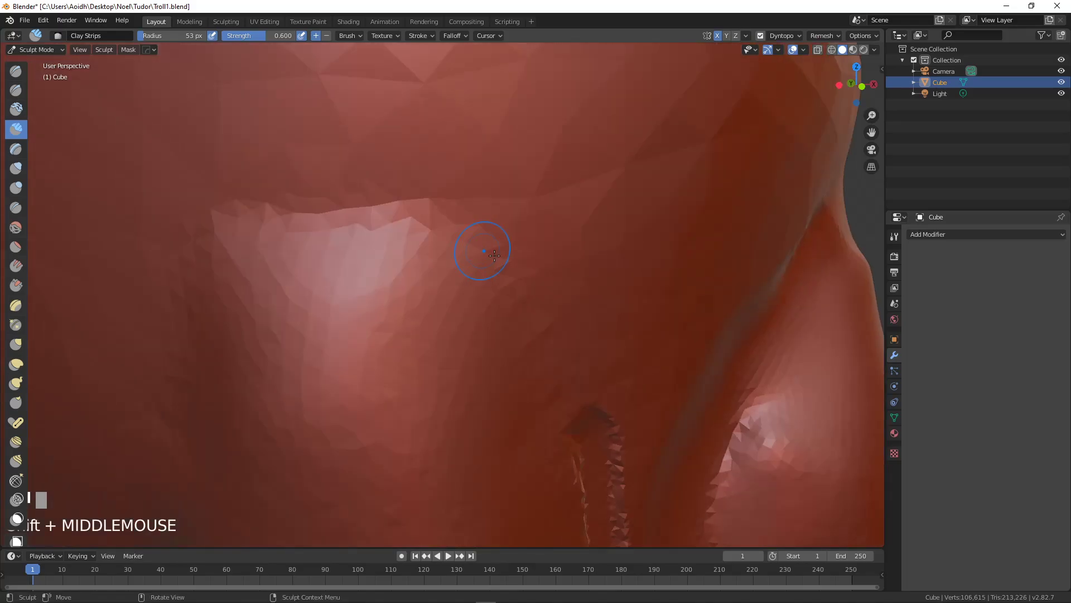
pyautogui.moveTo(485, 230)
pyautogui.keyDown('ctrl'); pyautogui.mouseDown()
pyautogui.moveTo(286, 162)
pyautogui.moveTo(178, 199)
pyautogui.mouseUp(); pyautogui.keyUp('ctrl')
pyautogui.moveTo(281, 216)
pyautogui.keyDown('shift'); pyautogui.mouseDown(button='middle')
pyautogui.moveTo(426, 112)
pyautogui.moveTo(495, 119)
pyautogui.moveTo(420, 153)
pyautogui.mouseUp(button='middle'); pyautogui.keyUp('shift')
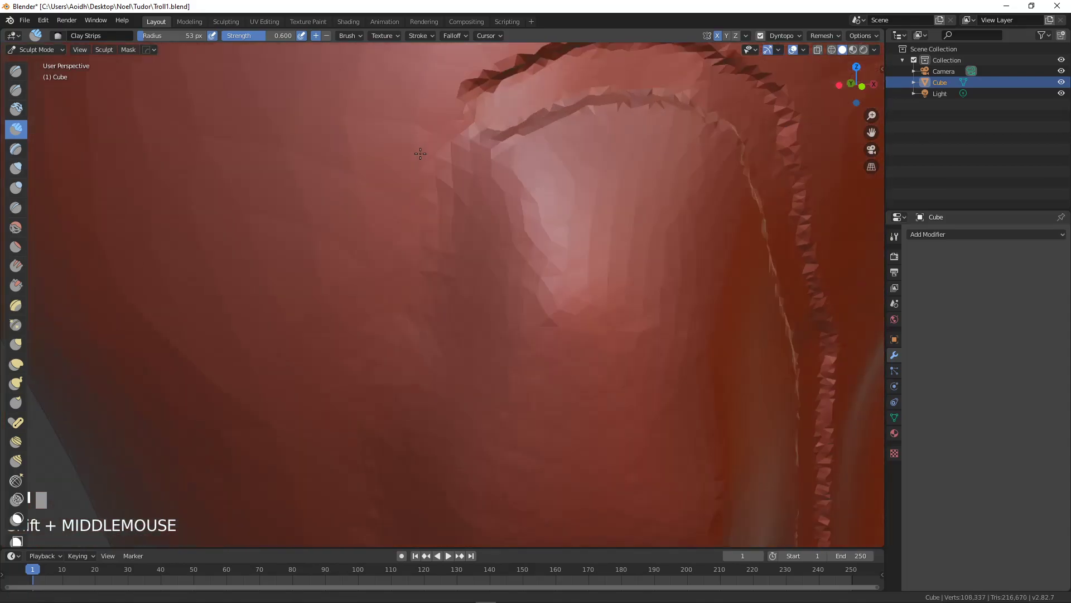
pyautogui.keyDown('ctrl'); pyautogui.moveTo(512, 105); pyautogui.dragTo(423, 256); pyautogui.keyUp('ctrl')
pyautogui.keyDown('ctrl'); pyautogui.moveTo(443, 218); pyautogui.dragTo(477, 126); pyautogui.keyUp('ctrl')
# Step: Continue the carved groove down the second toe's outer side and beneath its tip
pyautogui.keyDown('shift'); pyautogui.moveTo(458, 307); pyautogui.dragTo(505, 92, button='middle'); pyautogui.keyUp('shift')
pyautogui.moveTo(444, 79)
pyautogui.keyDown('ctrl'); pyautogui.mouseDown()
pyautogui.moveTo(393, 150)
pyautogui.moveTo(376, 348)
pyautogui.mouseUp(); pyautogui.keyUp('ctrl')
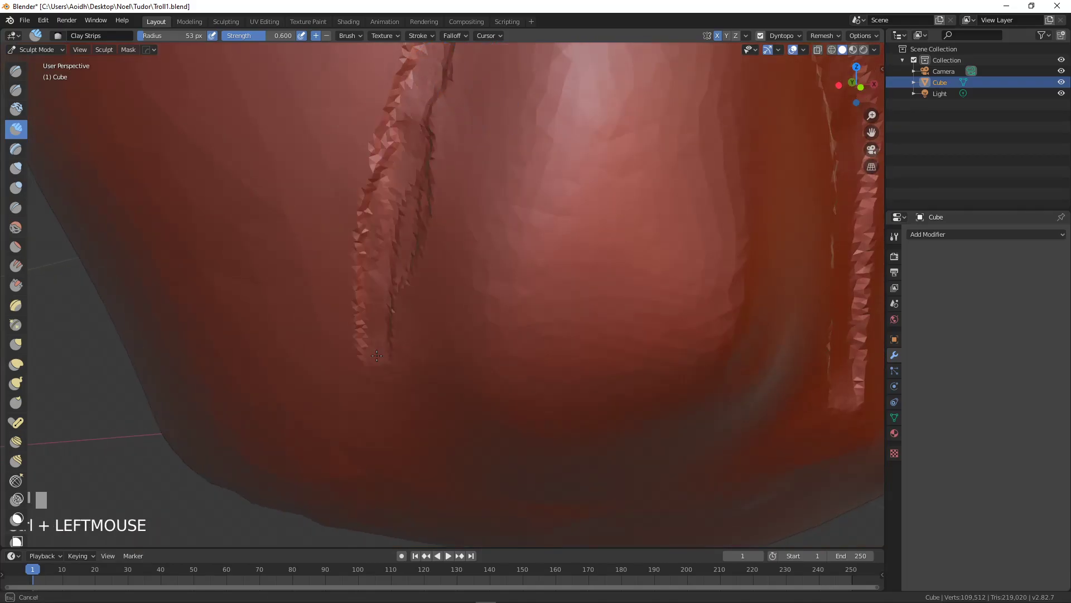
pyautogui.keyDown('ctrl'); pyautogui.moveTo(406, 122); pyautogui.dragTo(402, 351); pyautogui.keyUp('ctrl')
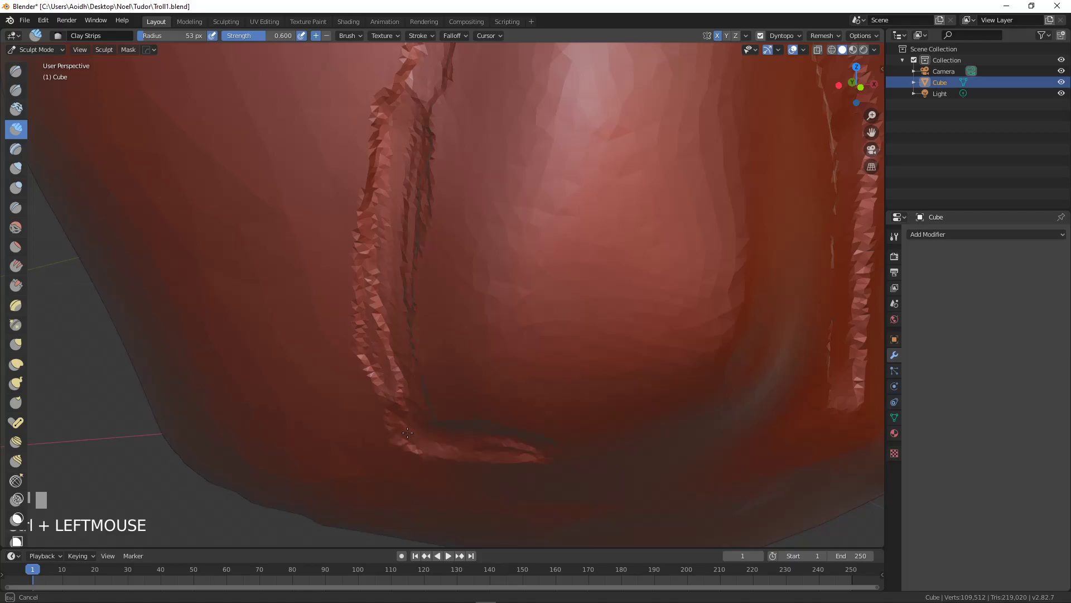
pyautogui.keyDown('ctrl'); pyautogui.moveTo(409, 433); pyautogui.dragTo(377, 301); pyautogui.keyUp('ctrl')
# Step: Set the brush radius to 116 px and smooth the groove along the second toe's outer side and top
pyautogui.press('f')
pyautogui.click(393, 215)
pyautogui.keyDown('shift'); pyautogui.moveTo(390, 113); pyautogui.dragTo(356, 314); pyautogui.keyUp('shift')
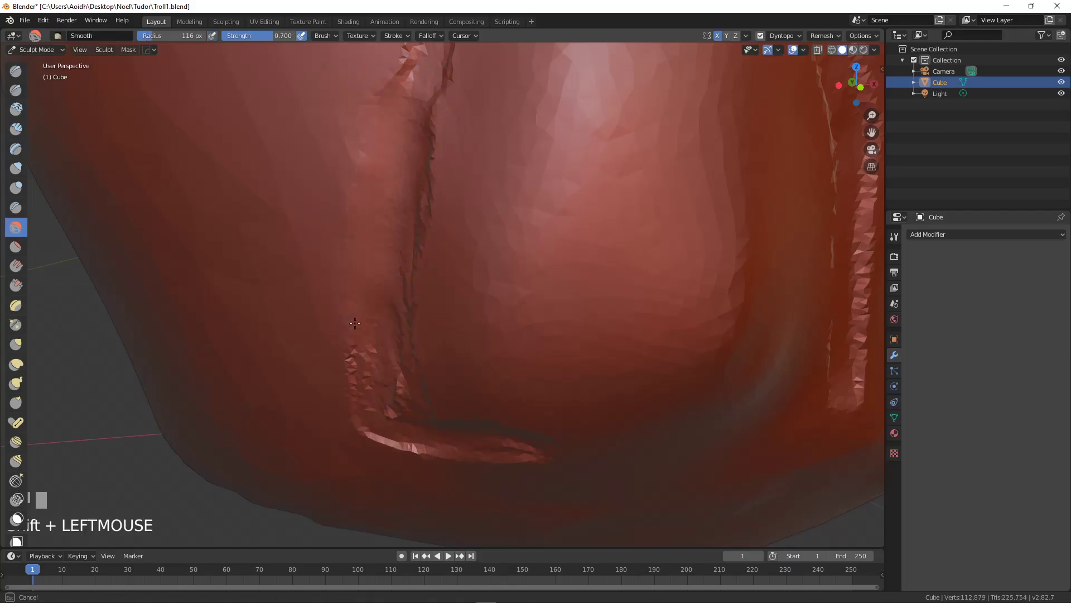
pyautogui.keyDown('shift'); pyautogui.moveTo(424, 377); pyautogui.dragTo(423, 448, button='middle'); pyautogui.keyUp('shift')
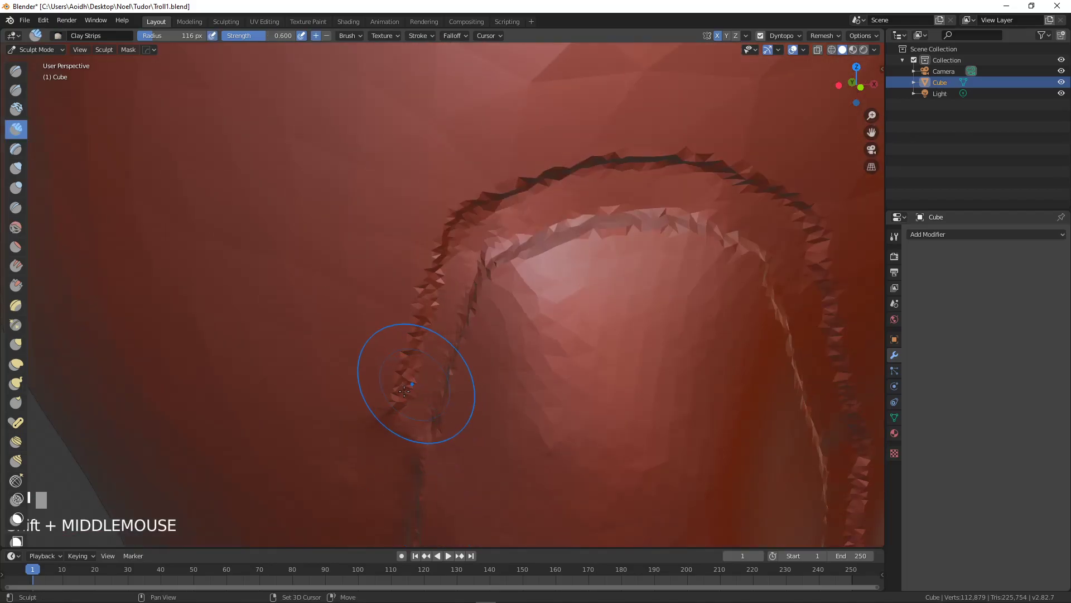
pyautogui.keyDown('shift'); pyautogui.moveTo(406, 389); pyautogui.dragTo(392, 314); pyautogui.keyUp('shift')
pyautogui.moveTo(448, 217)
pyautogui.keyDown('shift'); pyautogui.mouseDown()
pyautogui.moveTo(726, 145)
pyautogui.moveTo(718, 179)
pyautogui.mouseUp(); pyautogui.keyUp('shift')
# Step: Smooth the groove between the two toes, deepen it with inverted Clay Strips and smooth it again
pyautogui.keyDown('shift'); pyautogui.moveTo(718, 179); pyautogui.dragTo(560, 129, button='middle'); pyautogui.keyUp('shift')
pyautogui.keyDown('shift'); pyautogui.moveTo(260, 121); pyautogui.dragTo(329, 115, button='middle'); pyautogui.keyUp('shift')
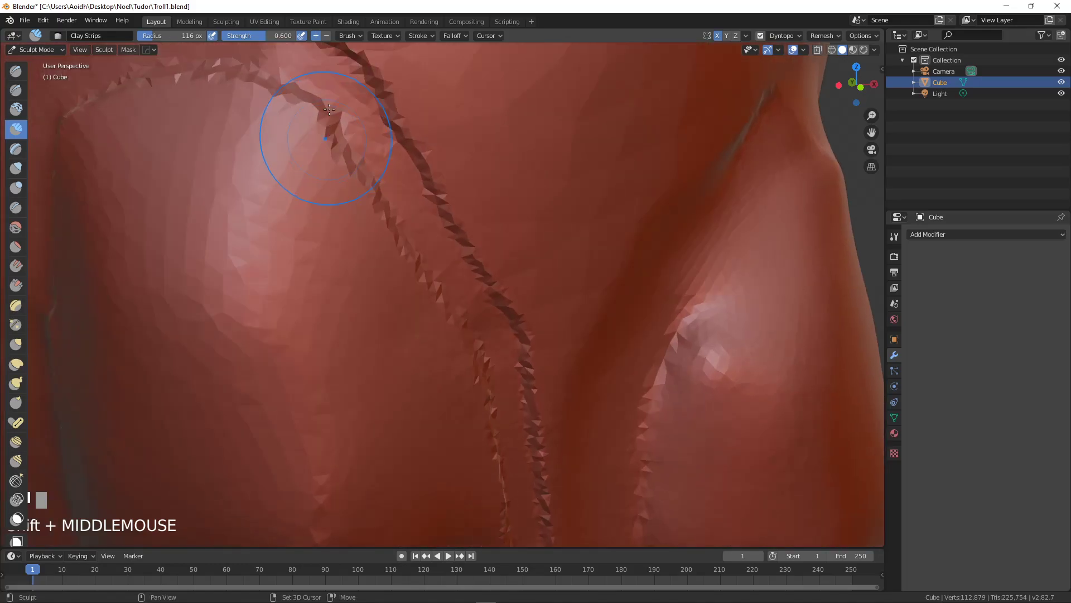
pyautogui.keyDown('shift'); pyautogui.moveTo(380, 64); pyautogui.dragTo(353, 45); pyautogui.keyUp('shift')
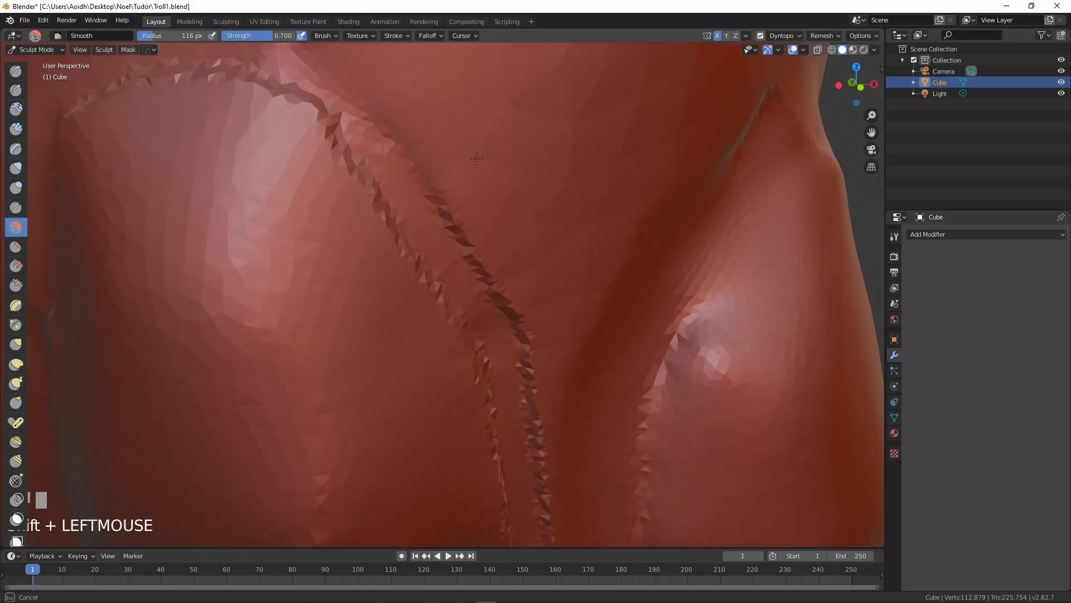
pyautogui.keyDown('shift'); pyautogui.moveTo(543, 389); pyautogui.dragTo(545, 370); pyautogui.keyUp('shift')
pyautogui.keyDown('shift'); pyautogui.moveTo(545, 370); pyautogui.dragTo(491, 202, button='middle'); pyautogui.keyUp('shift')
pyautogui.keyDown('shift'); pyautogui.moveTo(440, 113); pyautogui.dragTo(466, 284); pyautogui.keyUp('shift')
pyautogui.scroll(-2, 467, 284)
pyautogui.keyDown('ctrl'); pyautogui.moveTo(463, 126); pyautogui.dragTo(446, 271); pyautogui.keyUp('ctrl')
pyautogui.keyDown('shift'); pyautogui.moveTo(443, 112); pyautogui.dragTo(462, 299); pyautogui.keyUp('shift')
# Step: Carve back the underside of the foot with inverted Clay Strips strokes and smooth the sole
pyautogui.scroll(-5, 467, 267)
pyautogui.keyDown('shift'); pyautogui.moveTo(448, 270); pyautogui.dragTo(463, 340, button='middle'); pyautogui.keyUp('shift')
pyautogui.moveTo(463, 340)
pyautogui.mouseDown(button='middle')
pyautogui.moveTo(370, 267)
pyautogui.moveTo(558, 279)
pyautogui.moveTo(551, 292)
pyautogui.mouseUp(button='middle')
pyautogui.scroll(-2, 398, 297)
pyautogui.moveTo(584, 324); pyautogui.dragTo(481, 318, button='middle')
pyautogui.scroll(3, 675, 303)
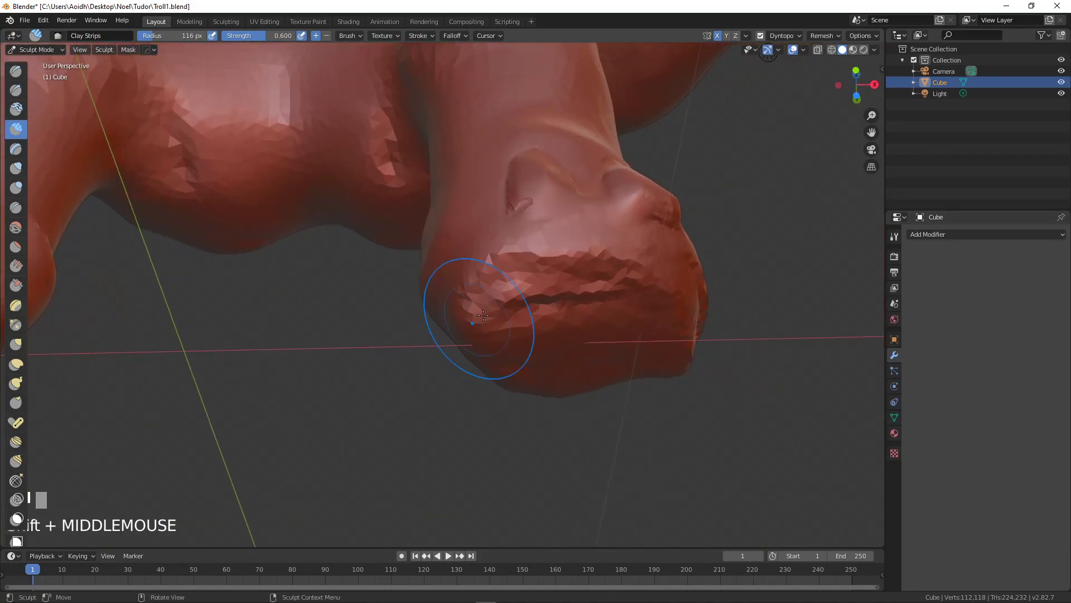
pyautogui.scroll(2, 481, 318)
pyautogui.moveTo(564, 229)
pyautogui.keyDown('ctrl'); pyautogui.mouseDown()
pyautogui.moveTo(610, 215)
pyautogui.moveTo(733, 216)
pyautogui.moveTo(670, 221)
pyautogui.moveTo(714, 265)
pyautogui.moveTo(770, 270)
pyautogui.mouseUp(); pyautogui.keyUp('ctrl')
pyautogui.moveTo(781, 274)
pyautogui.keyDown('ctrl'); pyautogui.mouseDown()
pyautogui.moveTo(720, 277)
pyautogui.moveTo(609, 307)
pyautogui.moveTo(664, 369)
pyautogui.moveTo(641, 320)
pyautogui.moveTo(748, 248)
pyautogui.moveTo(577, 236)
pyautogui.moveTo(698, 326)
pyautogui.mouseUp(); pyautogui.keyUp('ctrl')
pyautogui.moveTo(652, 387)
pyautogui.keyDown('shift'); pyautogui.mouseDown()
pyautogui.moveTo(792, 352)
pyautogui.moveTo(765, 301)
pyautogui.moveTo(737, 179)
pyautogui.moveTo(578, 225)
pyautogui.moveTo(590, 211)
pyautogui.mouseUp(); pyautogui.keyUp('shift')
# Step: Add Clay Strips volume to the foot and smooth its side and lower edge into a rounded form
pyautogui.moveTo(589, 211)
pyautogui.mouseDown(button='middle')
pyautogui.moveTo(544, 222)
pyautogui.moveTo(558, 223)
pyautogui.moveTo(539, 261)
pyautogui.moveTo(564, 275)
pyautogui.moveTo(508, 275)
pyautogui.mouseUp(button='middle')
pyautogui.scroll(-2, 481, 249)
pyautogui.scroll(2, 533, 284)
pyautogui.keyDown('shift'); pyautogui.moveTo(583, 263); pyautogui.dragTo(505, 263, button='middle'); pyautogui.keyUp('shift')
pyautogui.moveTo(505, 262)
pyautogui.mouseDown()
pyautogui.moveTo(469, 300)
pyautogui.moveTo(491, 262)
pyautogui.moveTo(446, 279)
pyautogui.moveTo(459, 337)
pyautogui.moveTo(503, 281)
pyautogui.mouseUp()
pyautogui.moveTo(514, 345)
pyautogui.keyDown('shift'); pyautogui.mouseDown()
pyautogui.moveTo(478, 219)
pyautogui.moveTo(455, 270)
pyautogui.moveTo(440, 251)
pyautogui.moveTo(446, 335)
pyautogui.moveTo(446, 295)
pyautogui.mouseUp(); pyautogui.keyUp('shift')
pyautogui.moveTo(581, 329); pyautogui.dragTo(467, 339, button='middle')
pyautogui.moveTo(279, 279)
pyautogui.keyDown('shift'); pyautogui.mouseDown()
pyautogui.moveTo(266, 271)
pyautogui.moveTo(324, 329)
pyautogui.moveTo(318, 340)
pyautogui.moveTo(347, 290)
pyautogui.moveTo(265, 316)
pyautogui.moveTo(295, 321)
pyautogui.moveTo(299, 340)
pyautogui.moveTo(263, 313)
pyautogui.mouseUp(); pyautogui.keyUp('shift')
pyautogui.moveTo(262, 313)
pyautogui.keyDown('shift'); pyautogui.mouseDown()
pyautogui.moveTo(301, 326)
pyautogui.moveTo(283, 336)
pyautogui.moveTo(335, 329)
pyautogui.mouseUp(); pyautogui.keyUp('shift')
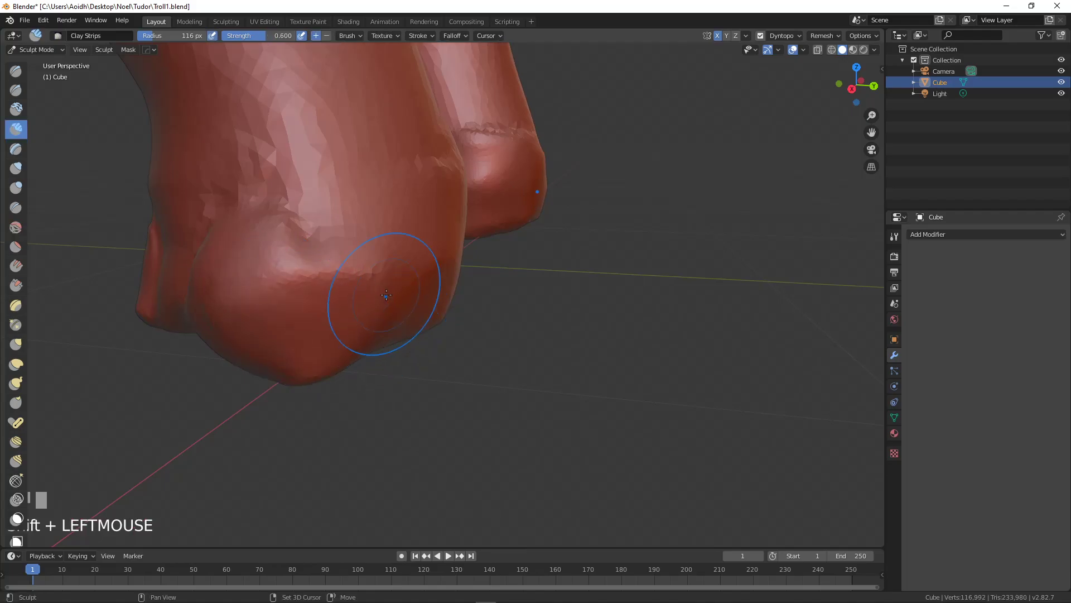
# Step: Carve a groove beside the big rounded toe with inverted Clay Strips, add volume next to it and smooth the area
pyautogui.scroll(1, 386, 294)
pyautogui.keyDown('ctrl'); pyautogui.moveTo(302, 219); pyautogui.dragTo(383, 319); pyautogui.keyUp('ctrl')
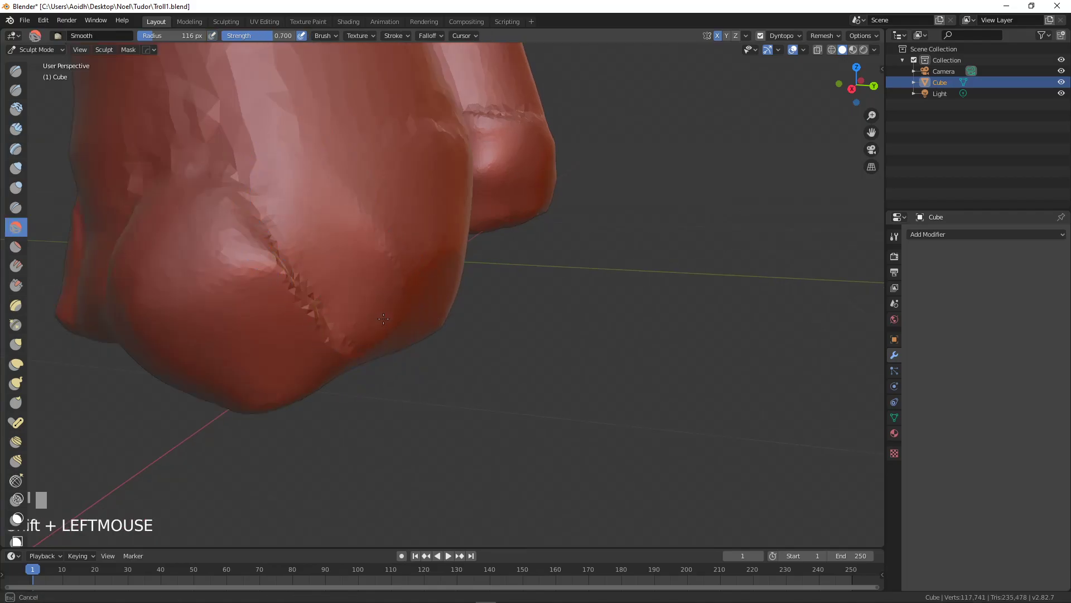
pyautogui.moveTo(360, 413); pyautogui.dragTo(555, 318, button='middle')
pyautogui.scroll(4, 502, 329)
pyautogui.moveTo(497, 262)
pyautogui.mouseDown()
pyautogui.moveTo(544, 235)
pyautogui.moveTo(484, 251)
pyautogui.moveTo(510, 319)
pyautogui.moveTo(499, 260)
pyautogui.moveTo(487, 296)
pyautogui.mouseUp()
pyautogui.moveTo(575, 193)
pyautogui.keyDown('shift'); pyautogui.mouseDown()
pyautogui.moveTo(552, 279)
pyautogui.moveTo(564, 335)
pyautogui.mouseUp(); pyautogui.keyUp('shift')
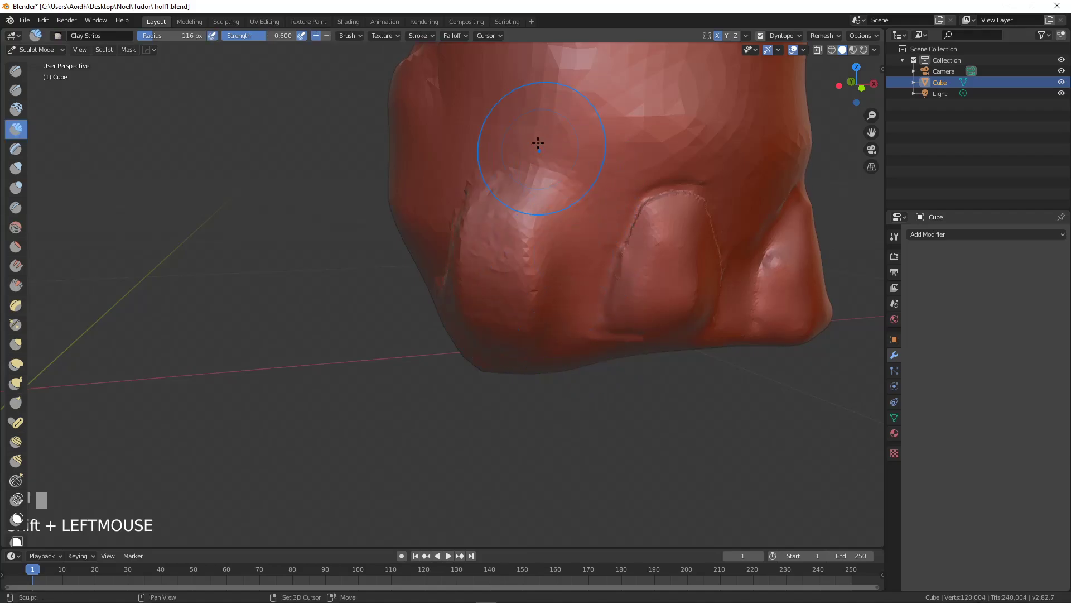
# Step: Carve back the side of the foot behind the toe with inverted Clay Strips and smooth the rough surface
pyautogui.moveTo(412, 245)
pyautogui.mouseDown(button='middle')
pyautogui.moveTo(441, 244)
pyautogui.moveTo(419, 316)
pyautogui.mouseUp(button='middle')
pyautogui.moveTo(434, 168)
pyautogui.keyDown('ctrl'); pyautogui.mouseDown()
pyautogui.moveTo(441, 159)
pyautogui.moveTo(423, 144)
pyautogui.moveTo(437, 176)
pyautogui.mouseUp(); pyautogui.keyUp('ctrl')
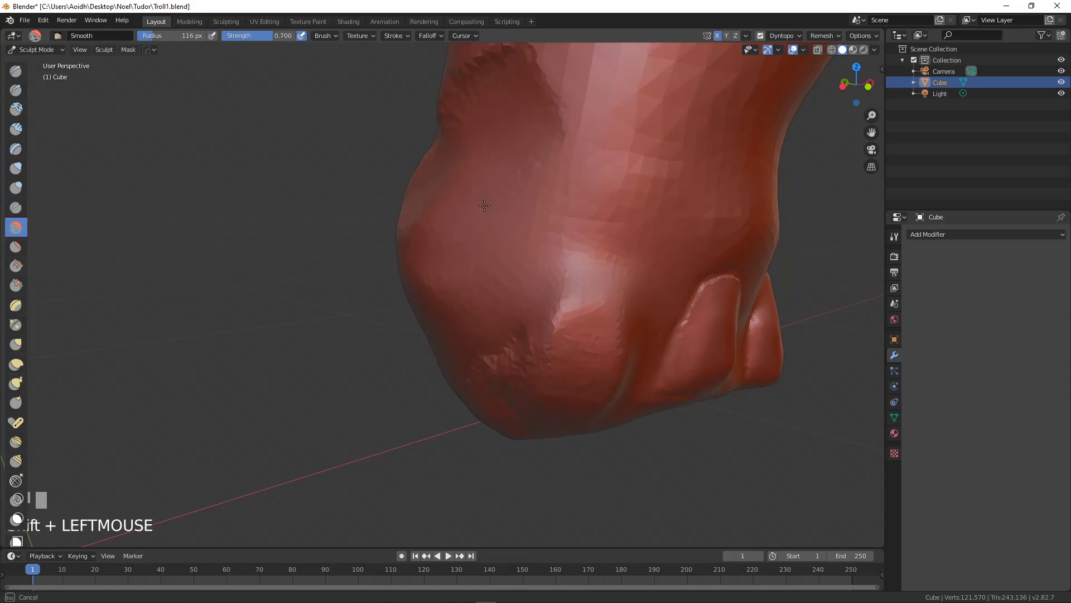
pyautogui.keyDown('shift'); pyautogui.moveTo(499, 204); pyautogui.dragTo(491, 215); pyautogui.keyUp('shift')
pyautogui.moveTo(426, 263)
pyautogui.keyDown('ctrl'); pyautogui.mouseDown()
pyautogui.moveTo(457, 167)
pyautogui.moveTo(474, 214)
pyautogui.mouseUp(); pyautogui.keyUp('ctrl')
pyautogui.moveTo(474, 214); pyautogui.dragTo(517, 240, button='middle')
pyautogui.moveTo(522, 153)
pyautogui.keyDown('ctrl'); pyautogui.mouseDown()
pyautogui.moveTo(455, 245)
pyautogui.moveTo(457, 220)
pyautogui.moveTo(543, 69)
pyautogui.moveTo(588, 170)
pyautogui.moveTo(476, 232)
pyautogui.moveTo(582, 274)
pyautogui.mouseUp(); pyautogui.keyUp('ctrl')
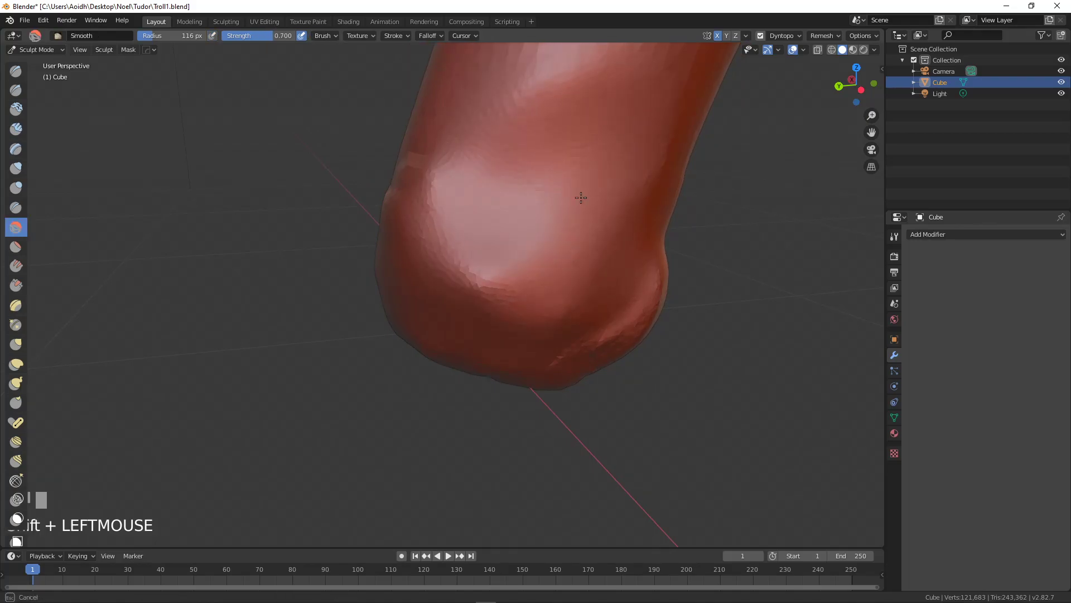
# Step: Smooth the heel and the lower leg just above it
pyautogui.moveTo(511, 162); pyautogui.dragTo(464, 101, button='middle')
pyautogui.moveTo(463, 100)
pyautogui.keyDown('shift'); pyautogui.mouseDown()
pyautogui.moveTo(420, 241)
pyautogui.moveTo(471, 136)
pyautogui.mouseUp(); pyautogui.keyUp('shift')
pyautogui.keyDown('shift'); pyautogui.moveTo(386, 219); pyautogui.dragTo(409, 124); pyautogui.keyUp('shift')
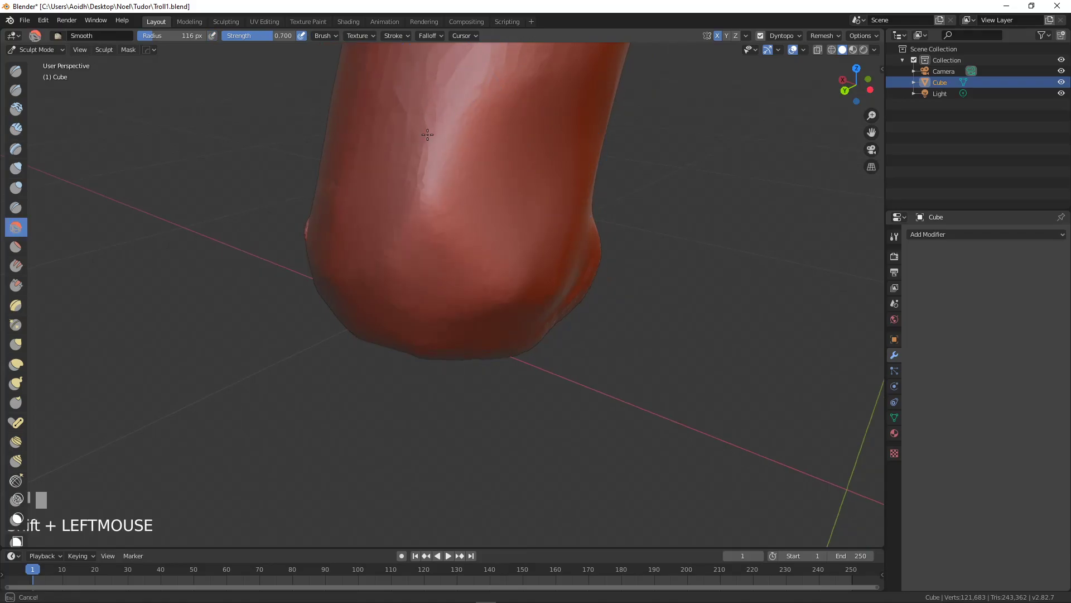
pyautogui.scroll(-2, 448, 156)
# Step: Set the brush radius to 39 px and carve a narrow groove down the front of the foot with inverted Clay Strips
pyautogui.moveTo(697, 234)
pyautogui.mouseDown(button='middle')
pyautogui.moveTo(614, 254)
pyautogui.moveTo(564, 229)
pyautogui.mouseUp(button='middle')
pyautogui.moveTo(564, 229)
pyautogui.keyDown('shift'); pyautogui.mouseDown(button='middle')
pyautogui.moveTo(574, 238)
pyautogui.moveTo(510, 234)
pyautogui.moveTo(622, 241)
pyautogui.moveTo(586, 258)
pyautogui.mouseUp(button='middle'); pyautogui.keyUp('shift')
pyautogui.scroll(2, 541, 223)
pyautogui.scroll(3, 609, 248)
pyautogui.press('f')
pyautogui.click(631, 304)
pyautogui.moveTo(578, 184)
pyautogui.keyDown('ctrl'); pyautogui.mouseDown()
pyautogui.moveTo(567, 166)
pyautogui.moveTo(579, 340)
pyautogui.mouseUp(); pyautogui.keyUp('ctrl')
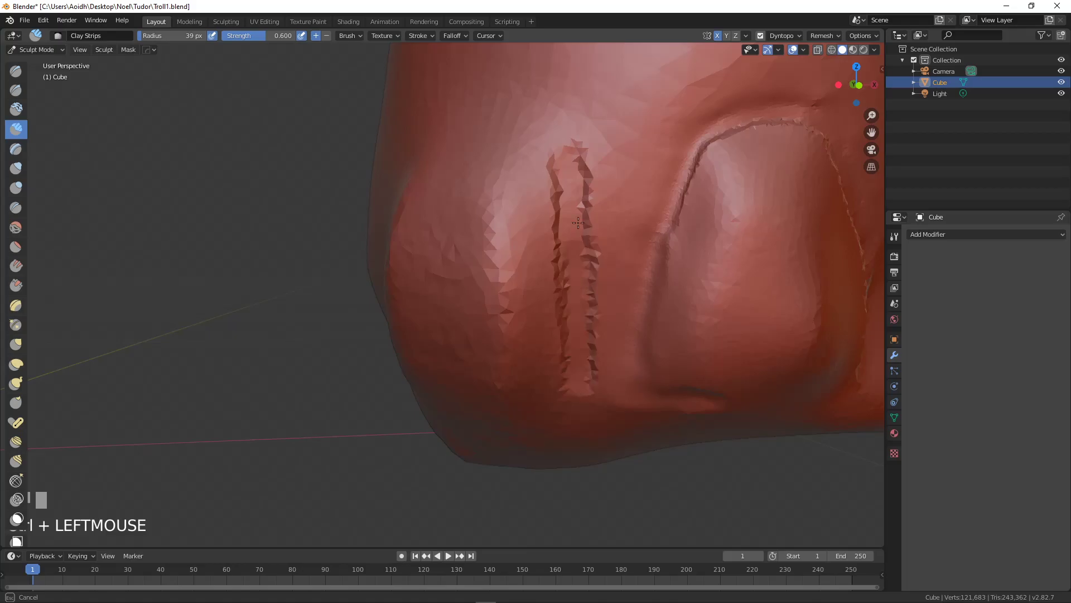
pyautogui.keyDown('ctrl'); pyautogui.moveTo(578, 234); pyautogui.dragTo(498, 100); pyautogui.keyUp('ctrl')
# Step: Carve an arched outline around the toe with inverted Clay Strips and smooth its outer edge into the foot
pyautogui.moveTo(507, 106); pyautogui.dragTo(545, 108, button='middle')
pyautogui.keyDown('ctrl'); pyautogui.moveTo(661, 130); pyautogui.dragTo(483, 217); pyautogui.keyUp('ctrl')
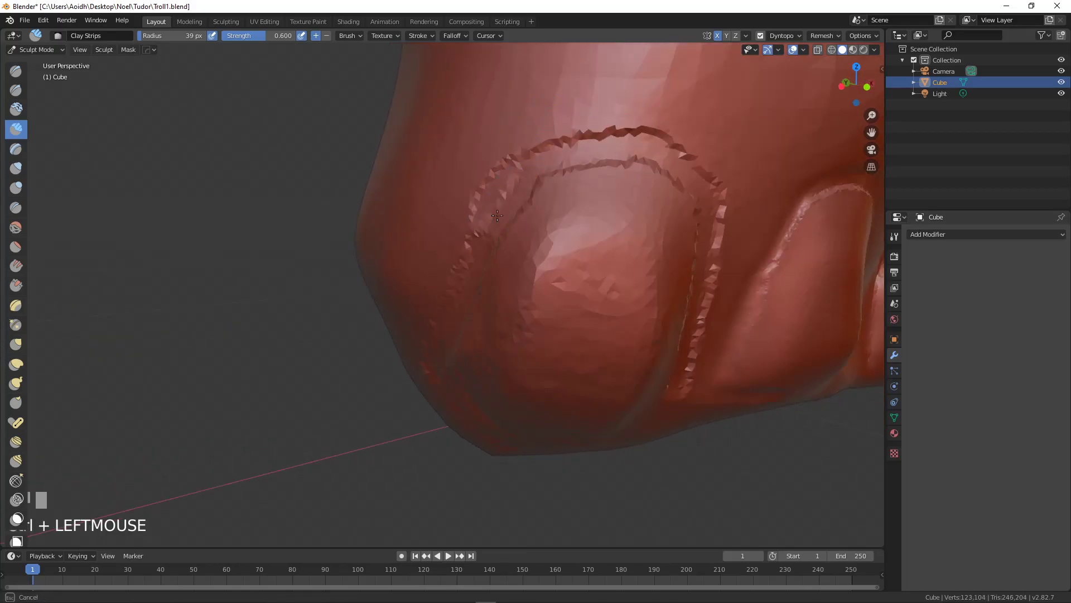
pyautogui.keyDown('shift'); pyautogui.moveTo(454, 272); pyautogui.dragTo(427, 304); pyautogui.keyUp('shift')
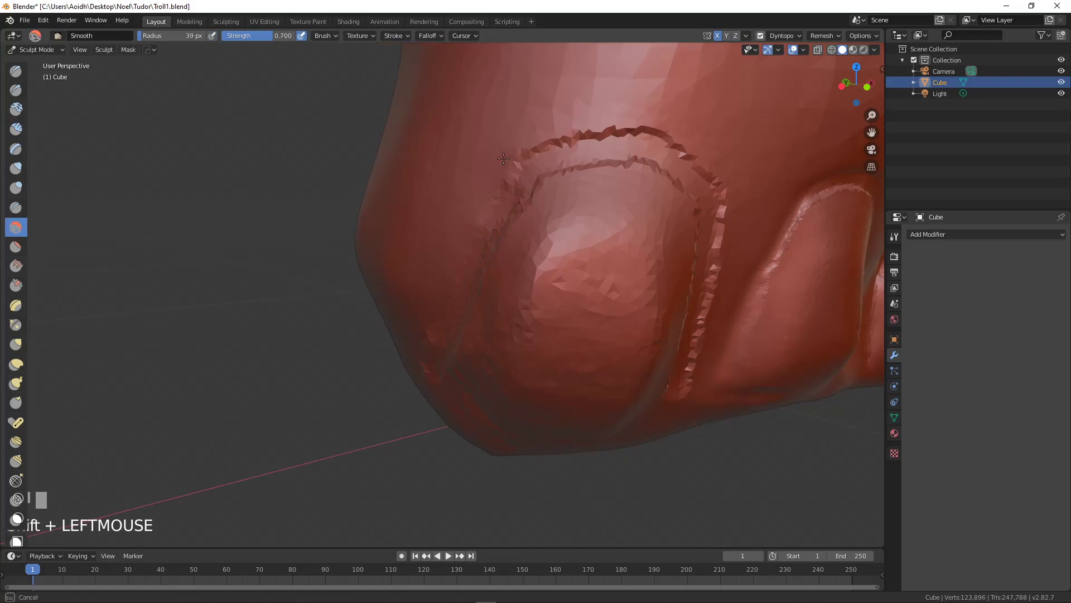
pyautogui.keyDown('shift'); pyautogui.moveTo(540, 152); pyautogui.dragTo(679, 136); pyautogui.keyUp('shift')
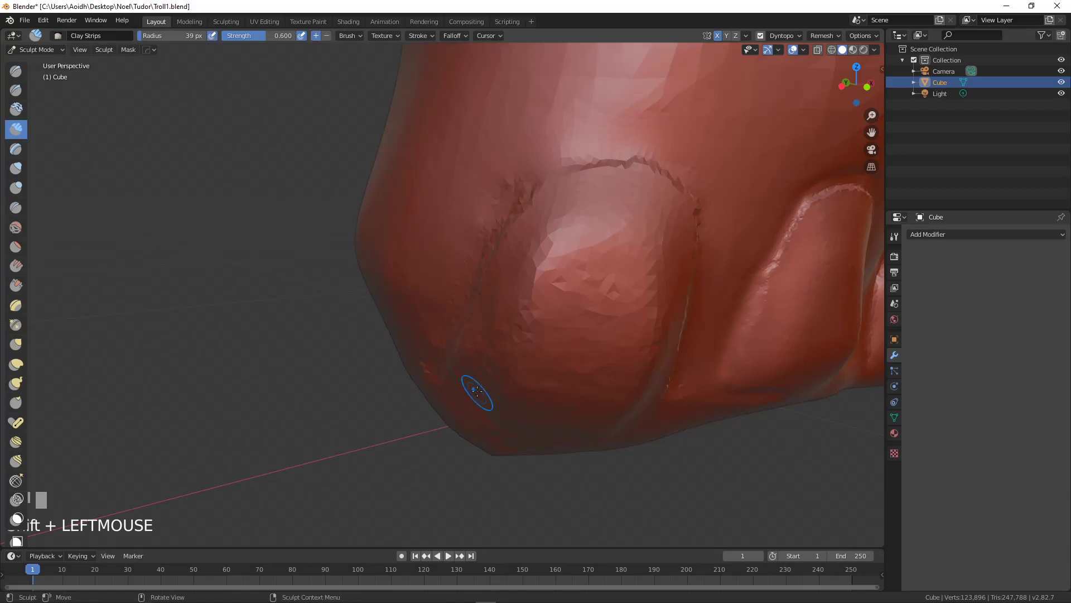
# Step: Set the brush radius to 85 px, carve the sole with inverted Clay Strips and smooth the underside of the foot
pyautogui.moveTo(476, 409); pyautogui.dragTo(437, 390, button='middle')
pyautogui.scroll(-5, 437, 390)
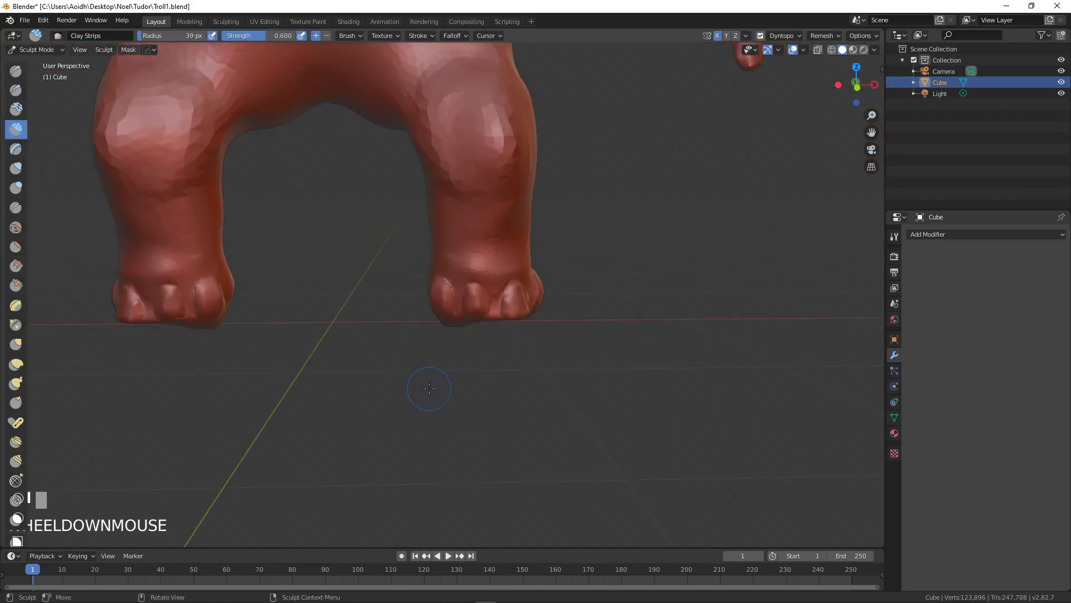
pyautogui.press('KP_1')
pyautogui.moveTo(440, 354); pyautogui.dragTo(641, 239, button='middle')
pyautogui.scroll(4, 473, 267)
pyautogui.press('f')
pyautogui.click(511, 334)
pyautogui.scroll(3, 505, 316)
pyautogui.moveTo(522, 316)
pyautogui.keyDown('ctrl'); pyautogui.mouseDown()
pyautogui.moveTo(514, 324)
pyautogui.moveTo(522, 275)
pyautogui.moveTo(488, 296)
pyautogui.moveTo(558, 262)
pyautogui.moveTo(575, 268)
pyautogui.mouseUp(); pyautogui.keyUp('ctrl')
pyautogui.moveTo(480, 282)
pyautogui.keyDown('shift'); pyautogui.mouseDown()
pyautogui.moveTo(491, 307)
pyautogui.moveTo(481, 271)
pyautogui.moveTo(562, 287)
pyautogui.moveTo(549, 397)
pyautogui.moveTo(574, 351)
pyautogui.moveTo(539, 358)
pyautogui.moveTo(527, 330)
pyautogui.moveTo(554, 297)
pyautogui.mouseUp(); pyautogui.keyUp('shift')
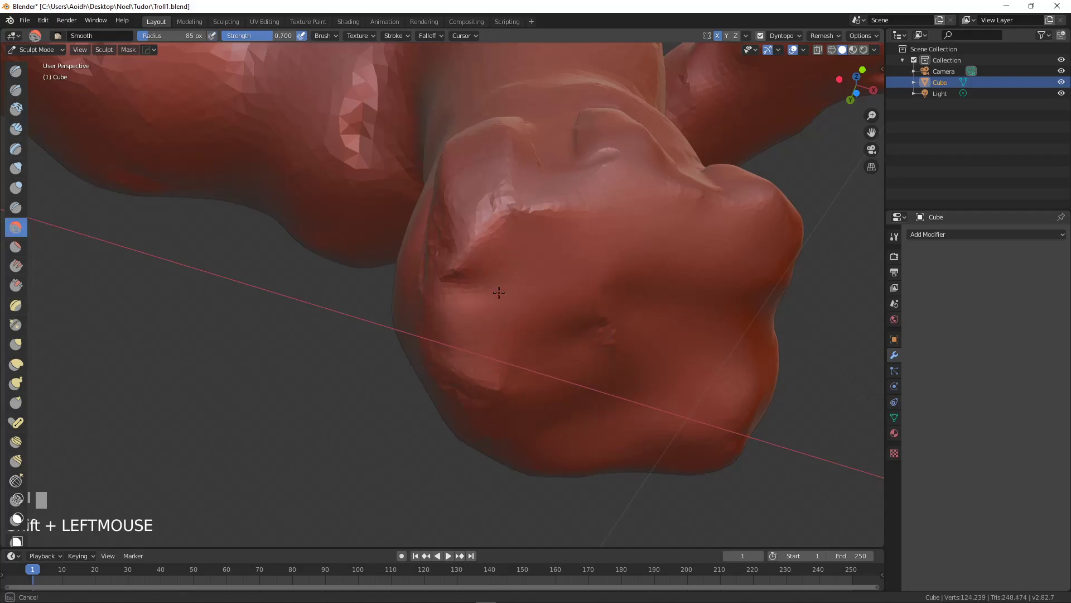
pyautogui.scroll(-2, 538, 335)
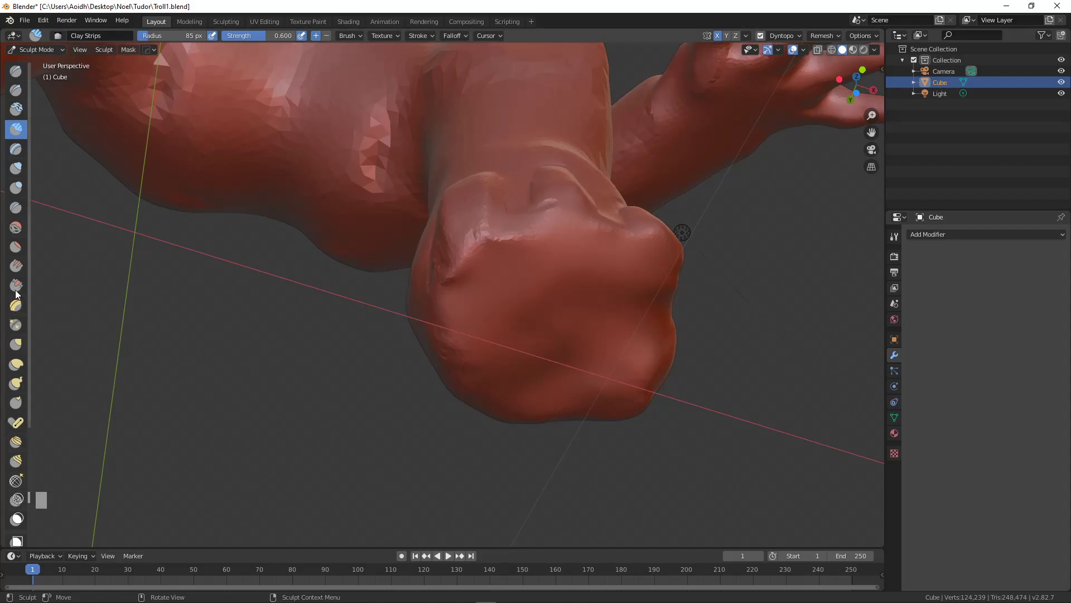
# Step: Level the sole of the foot with the Flatten/Contrast brush, enlarging its radius to 157 px
pyautogui.click(12, 247)
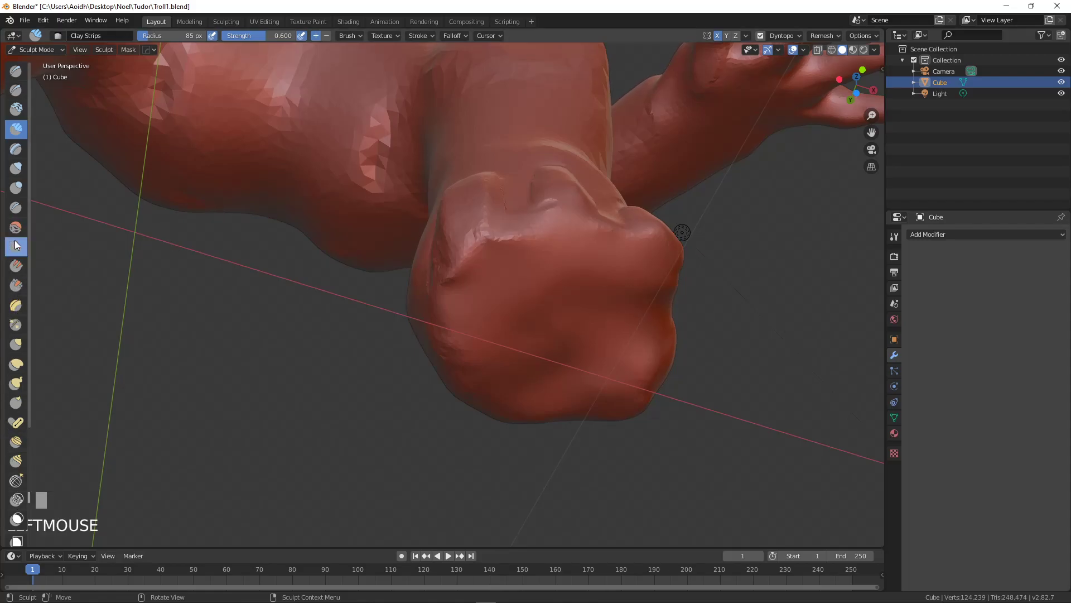
pyautogui.moveTo(589, 284); pyautogui.dragTo(577, 242, button='middle')
pyautogui.keyDown('shift'); pyautogui.moveTo(535, 239); pyautogui.dragTo(509, 240); pyautogui.keyUp('shift')
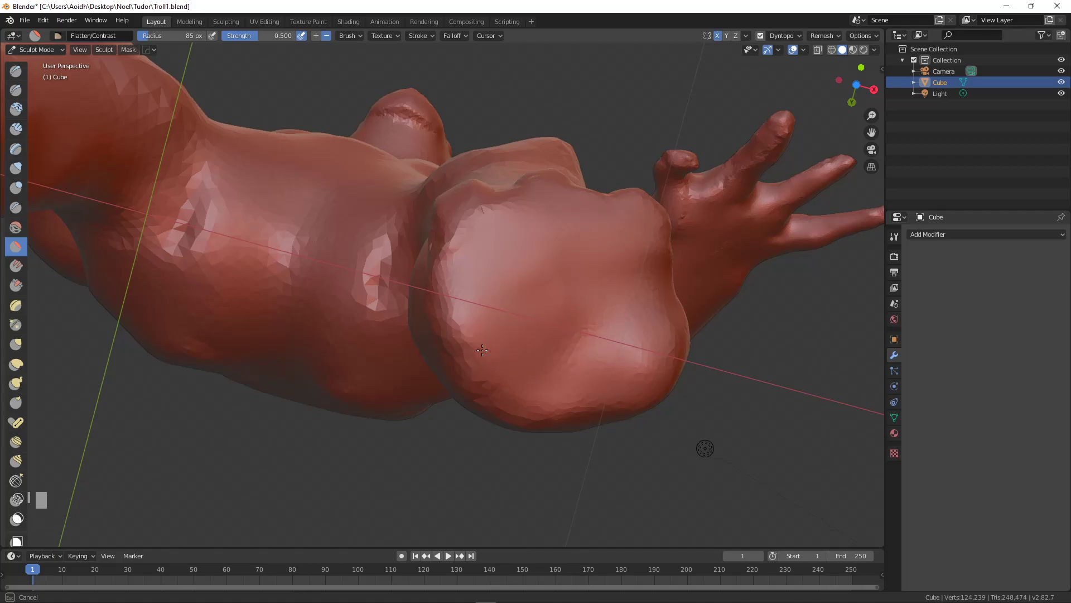
pyautogui.moveTo(549, 314)
pyautogui.mouseDown(button='middle')
pyautogui.moveTo(529, 372)
pyautogui.moveTo(405, 346)
pyautogui.mouseUp(button='middle')
pyautogui.scroll(3, 529, 372)
pyautogui.scroll(2, 491, 308)
pyautogui.moveTo(517, 150); pyautogui.dragTo(519, 143)
pyautogui.press('f')
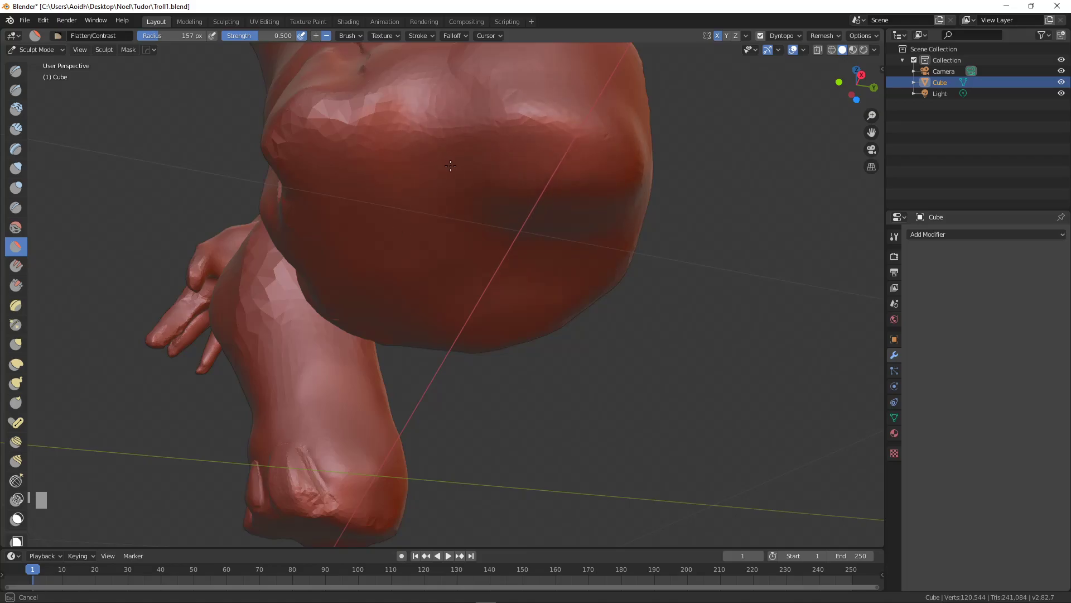
# Step: Review the troll from the front view, checking the feet, legs, torso and head
pyautogui.scroll(-3, 378, 169)
pyautogui.moveTo(442, 216); pyautogui.dragTo(555, 253, button='middle')
pyautogui.press('KP_1')
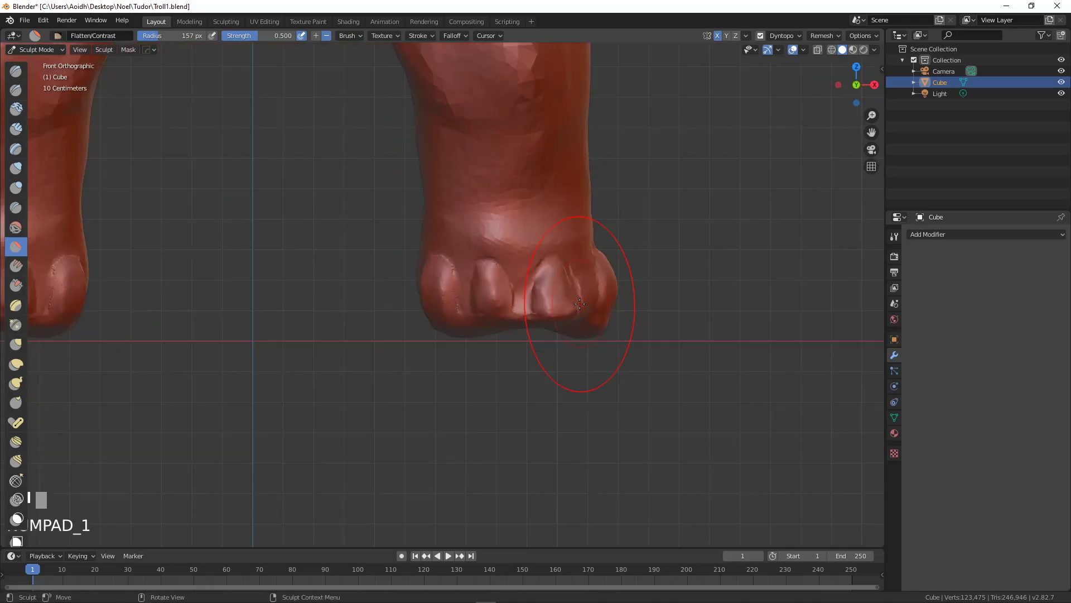
pyautogui.keyDown('shift'); pyautogui.moveTo(596, 290); pyautogui.dragTo(472, 235, button='middle'); pyautogui.keyUp('shift')
pyautogui.scroll(-1, 489, 355)
pyautogui.scroll(3, 488, 379)
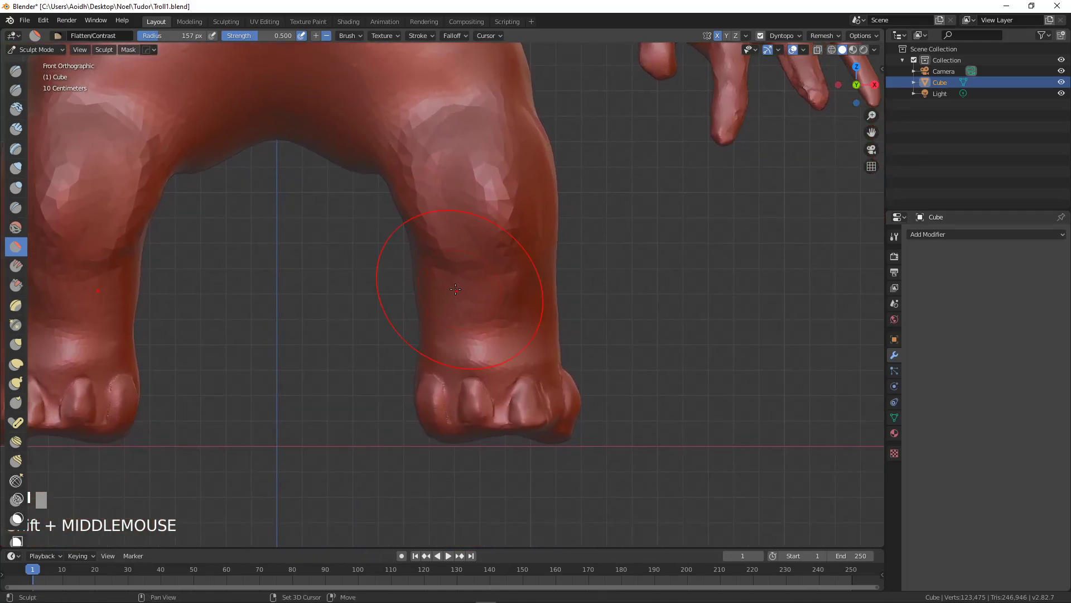
pyautogui.scroll(3, 478, 347)
pyautogui.keyDown('shift'); pyautogui.moveTo(478, 347); pyautogui.dragTo(429, 260, button='middle'); pyautogui.keyUp('shift')
pyautogui.scroll(-3, 445, 314)
pyautogui.keyDown('shift'); pyautogui.moveTo(438, 191); pyautogui.dragTo(481, 377, button='middle'); pyautogui.keyUp('shift')
pyautogui.scroll(-4, 480, 378)
pyautogui.moveTo(445, 250)
pyautogui.keyDown('shift'); pyautogui.mouseDown(button='middle')
pyautogui.moveTo(455, 397)
pyautogui.moveTo(419, 406)
pyautogui.mouseUp(button='middle'); pyautogui.keyUp('shift')
pyautogui.scroll(3, 419, 406)
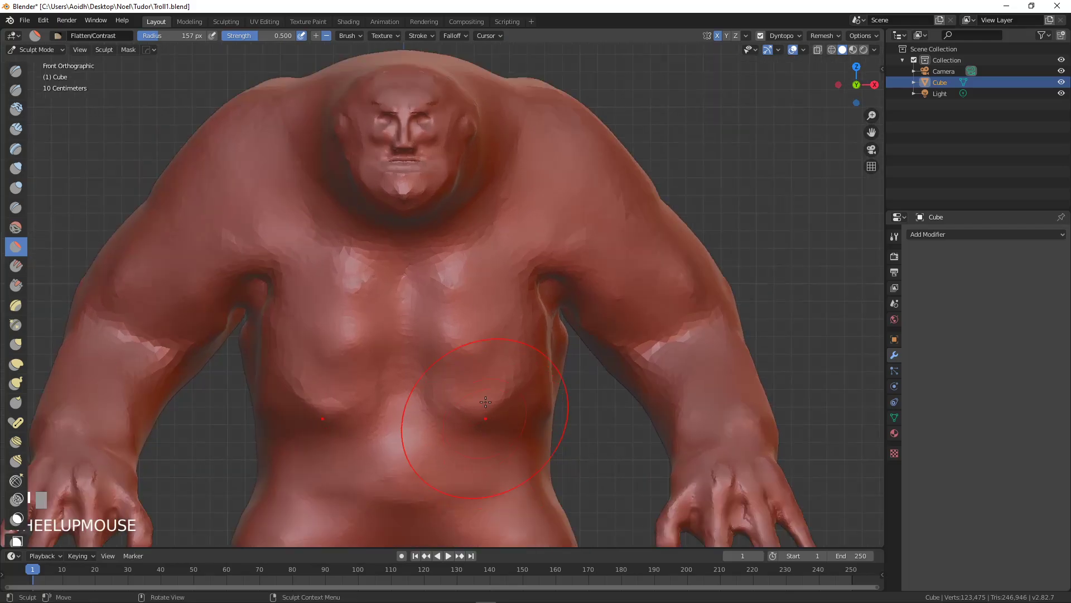
# Step: Carve the line between the lips with inverted Clay Strips at a 68 px radius and smooth the mouth opening
pyautogui.click(17, 129)
pyautogui.keyDown('shift'); pyautogui.moveTo(424, 240); pyautogui.dragTo(450, 328, button='middle'); pyautogui.keyUp('shift')
pyautogui.scroll(4, 430, 262)
pyautogui.scroll(2, 469, 281)
pyautogui.scroll(5, 469, 277)
pyautogui.scroll(3, 438, 302)
pyautogui.scroll(3, 363, 263)
pyautogui.keyDown('ctrl'); pyautogui.moveTo(374, 264); pyautogui.dragTo(460, 264); pyautogui.keyUp('ctrl')
pyautogui.press('f')
pyautogui.click(515, 279)
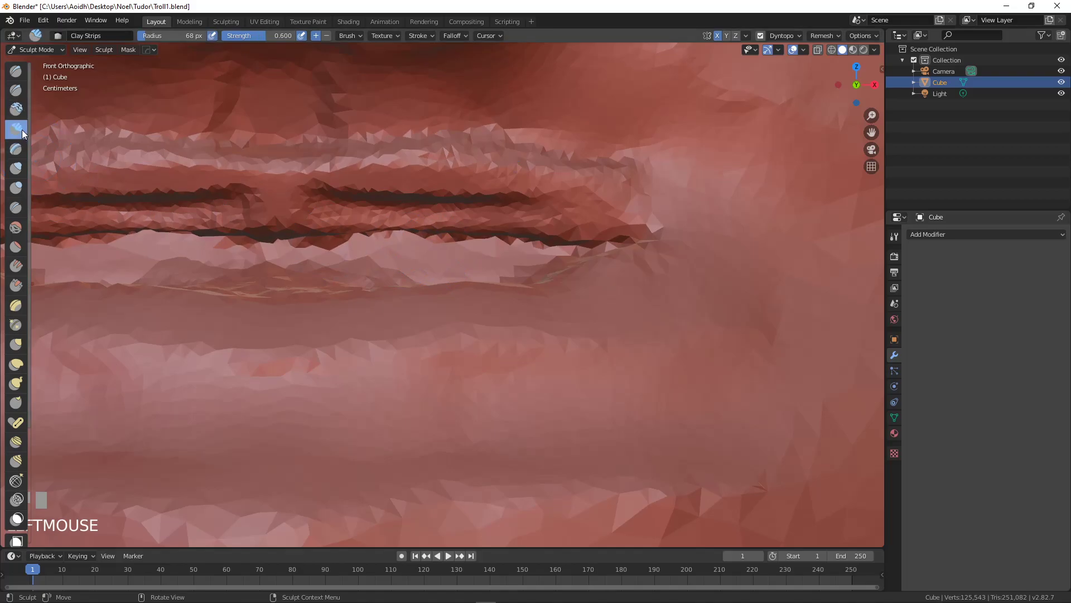
pyautogui.moveTo(257, 246)
pyautogui.keyDown('ctrl'); pyautogui.mouseDown()
pyautogui.moveTo(438, 246)
pyautogui.moveTo(383, 251)
pyautogui.mouseUp(); pyautogui.keyUp('ctrl')
pyautogui.moveTo(290, 215)
pyautogui.keyDown('shift'); pyautogui.mouseDown()
pyautogui.moveTo(564, 217)
pyautogui.moveTo(486, 175)
pyautogui.moveTo(349, 171)
pyautogui.moveTo(365, 179)
pyautogui.mouseUp(); pyautogui.keyUp('shift')
# Step: Set the Clay Strips radius to 134 px and strength to 0.370, reshape the upper lip and smooth it
pyautogui.press('f')
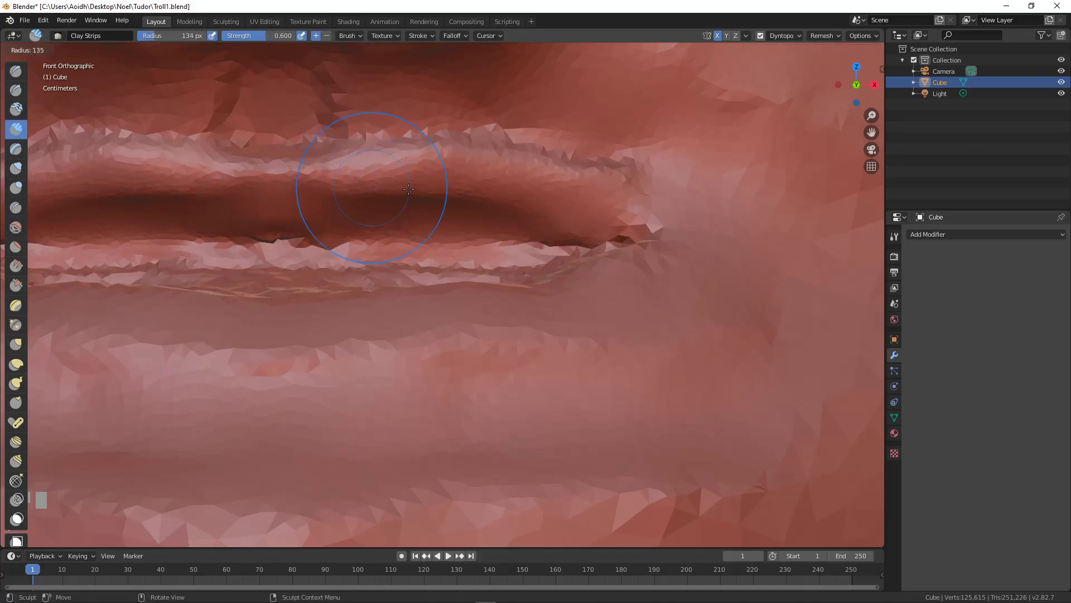
pyautogui.click(409, 189)
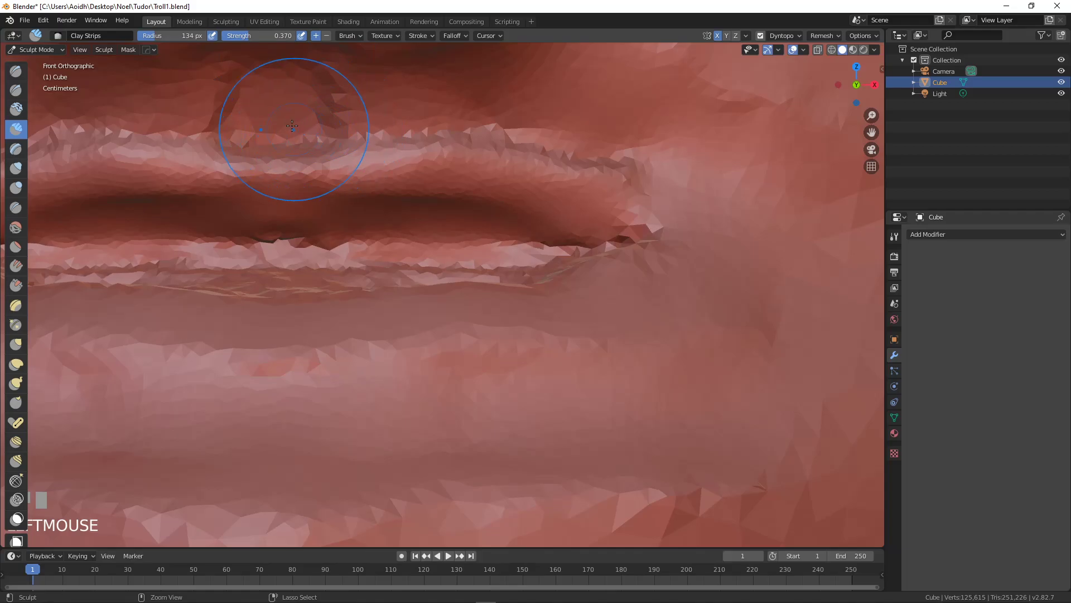
pyautogui.keyDown('ctrl'); pyautogui.moveTo(293, 128); pyautogui.dragTo(546, 136); pyautogui.keyUp('ctrl')
pyautogui.moveTo(295, 128)
pyautogui.keyDown('shift'); pyautogui.mouseDown()
pyautogui.moveTo(550, 173)
pyautogui.moveTo(424, 167)
pyautogui.mouseUp(); pyautogui.keyUp('shift')
pyautogui.moveTo(303, 165)
pyautogui.mouseDown()
pyautogui.moveTo(539, 179)
pyautogui.moveTo(558, 206)
pyautogui.mouseUp()
pyautogui.keyDown('shift'); pyautogui.moveTo(309, 112); pyautogui.dragTo(598, 155); pyautogui.keyUp('shift')
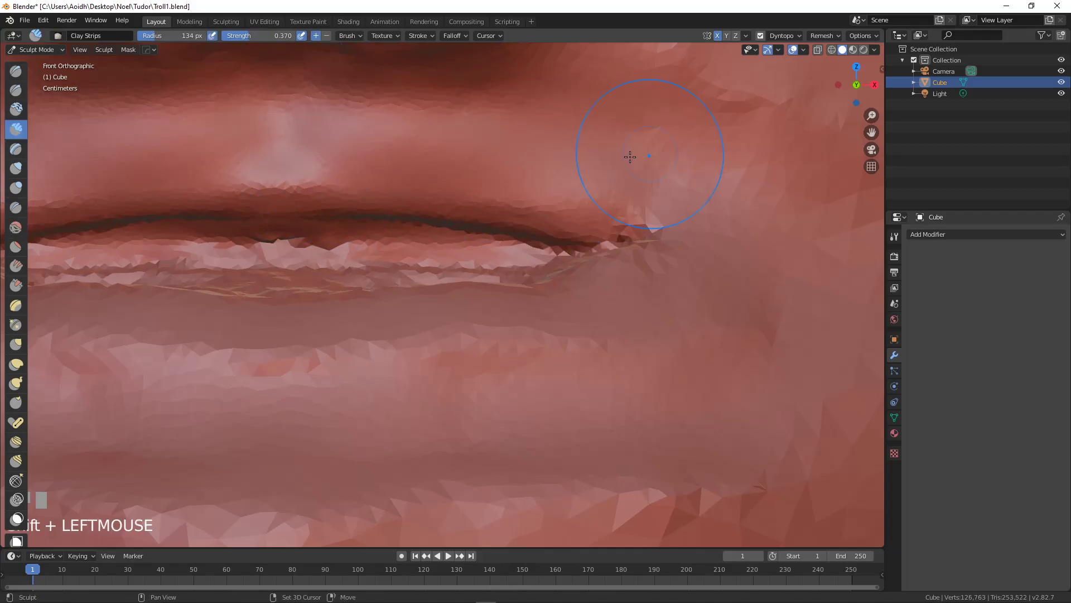
# Step: Carve beside the mouth with inverted Clay Strips, add clay below the lips and smooth the front of the chin
pyautogui.moveTo(634, 167); pyautogui.dragTo(550, 235, button='middle')
pyautogui.scroll(-5, 550, 239)
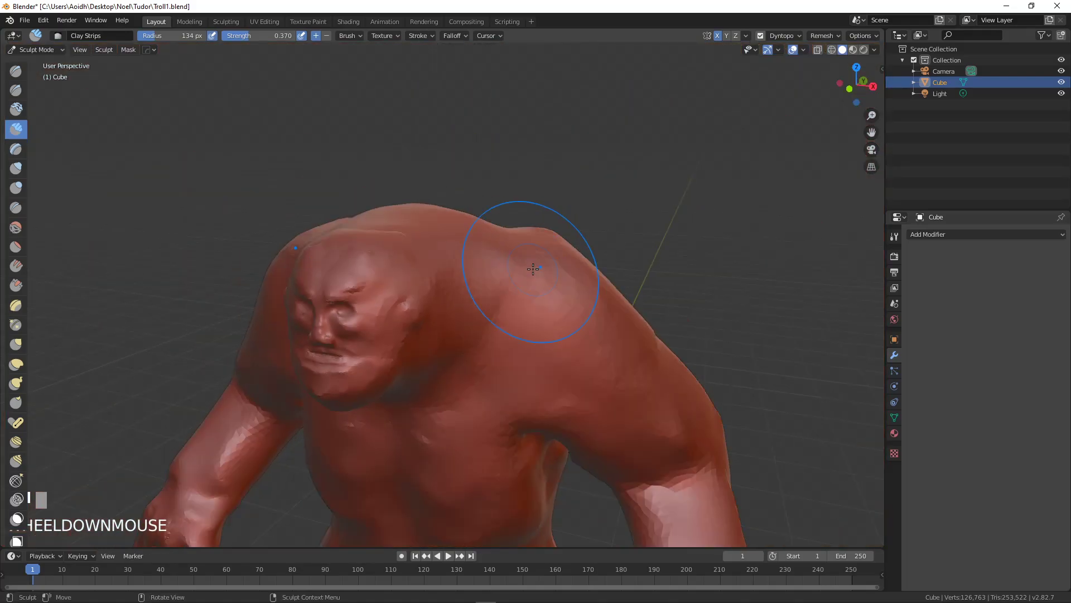
pyautogui.moveTo(504, 278); pyautogui.dragTo(512, 258, button='middle')
pyautogui.scroll(6, 493, 272)
pyautogui.keyDown('shift'); pyautogui.moveTo(234, 240); pyautogui.dragTo(614, 272, button='middle'); pyautogui.keyUp('shift')
pyautogui.moveTo(583, 276)
pyautogui.keyDown('ctrl'); pyautogui.mouseDown()
pyautogui.moveTo(620, 329)
pyautogui.moveTo(628, 235)
pyautogui.mouseUp(); pyautogui.keyUp('ctrl')
pyautogui.keyDown('shift'); pyautogui.moveTo(586, 229); pyautogui.dragTo(578, 251); pyautogui.keyUp('shift')
pyautogui.keyDown('shift'); pyautogui.moveTo(577, 251); pyautogui.dragTo(476, 229, button='middle'); pyautogui.keyUp('shift')
pyautogui.moveTo(464, 230)
pyautogui.mouseDown()
pyautogui.moveTo(362, 245)
pyautogui.moveTo(521, 229)
pyautogui.mouseUp()
pyautogui.moveTo(424, 240)
pyautogui.keyDown('shift'); pyautogui.mouseDown()
pyautogui.moveTo(299, 211)
pyautogui.moveTo(499, 260)
pyautogui.moveTo(268, 290)
pyautogui.mouseUp(); pyautogui.keyUp('shift')
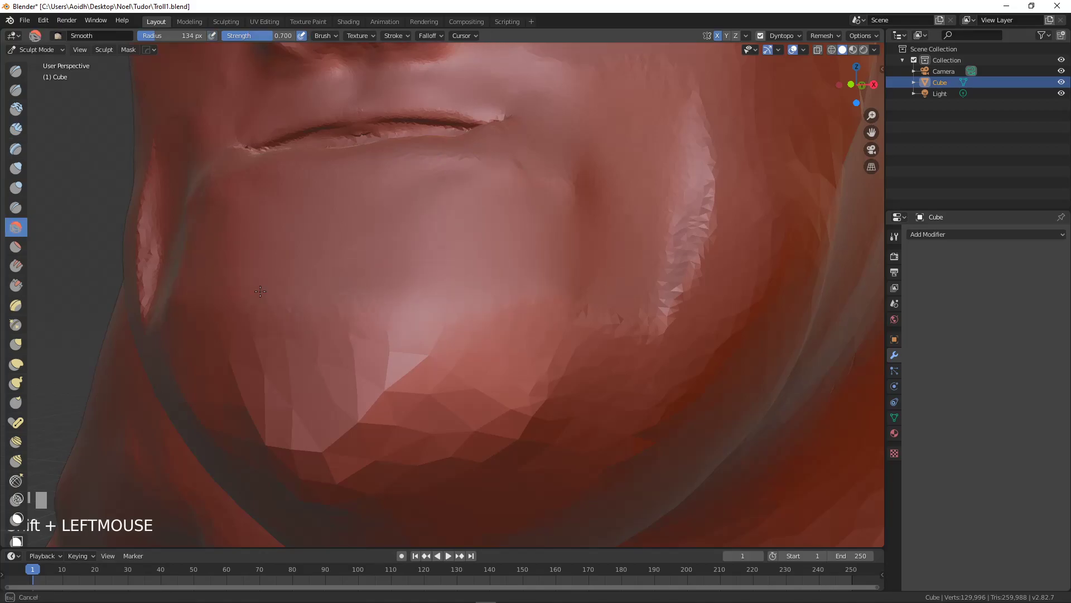
# Step: Build up the chin and jawline with Clay Strips and smooth the added volume
pyautogui.keyDown('shift'); pyautogui.moveTo(469, 405); pyautogui.dragTo(481, 258, button='middle'); pyautogui.keyUp('shift')
pyautogui.moveTo(481, 258)
pyautogui.mouseDown()
pyautogui.moveTo(357, 262)
pyautogui.moveTo(512, 185)
pyautogui.moveTo(447, 256)
pyautogui.mouseUp()
pyautogui.moveTo(407, 311)
pyautogui.mouseDown(button='middle')
pyautogui.moveTo(405, 322)
pyautogui.moveTo(588, 189)
pyautogui.mouseUp(button='middle')
pyautogui.moveTo(589, 142)
pyautogui.mouseDown()
pyautogui.moveTo(398, 246)
pyautogui.moveTo(392, 206)
pyautogui.moveTo(385, 211)
pyautogui.mouseUp()
pyautogui.moveTo(667, 142); pyautogui.dragTo(430, 270)
pyautogui.moveTo(650, 178)
pyautogui.keyDown('shift'); pyautogui.mouseDown()
pyautogui.moveTo(483, 260)
pyautogui.moveTo(296, 303)
pyautogui.mouseUp(); pyautogui.keyUp('shift')
pyautogui.moveTo(379, 297); pyautogui.dragTo(288, 303)
pyautogui.keyDown('shift'); pyautogui.moveTo(390, 293); pyautogui.dragTo(259, 301); pyautogui.keyUp('shift')
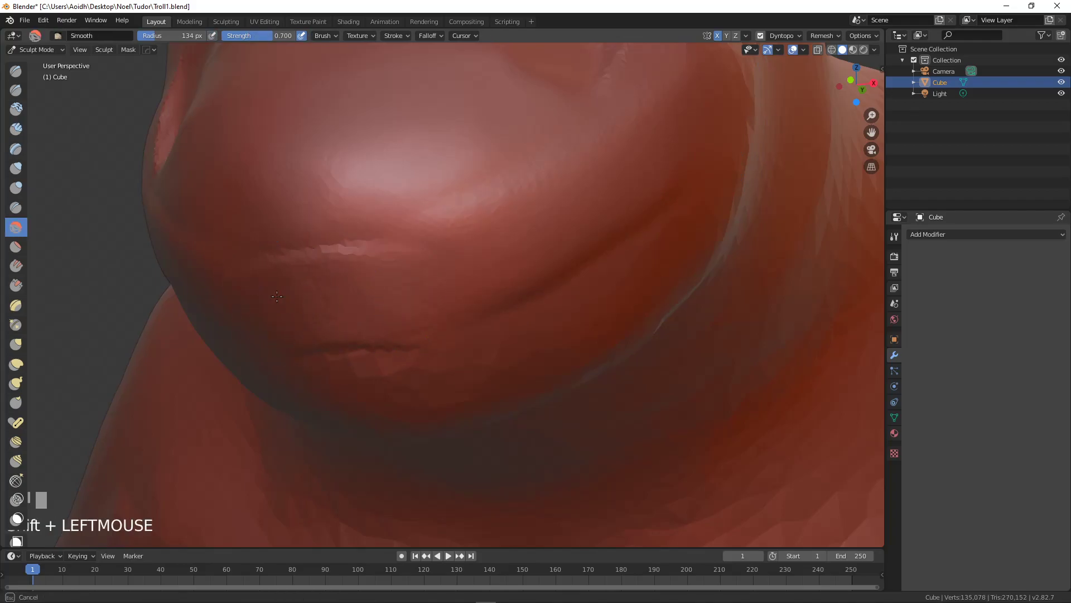
# Step: Add and carve Clay Strips strokes on the underside of the chin and smooth them together
pyautogui.keyDown('shift'); pyautogui.moveTo(418, 347); pyautogui.dragTo(404, 343); pyautogui.keyUp('shift')
pyautogui.moveTo(405, 342)
pyautogui.mouseDown(button='middle')
pyautogui.moveTo(443, 283)
pyautogui.moveTo(395, 274)
pyautogui.mouseUp(button='middle')
pyautogui.moveTo(268, 297); pyautogui.dragTo(549, 240)
pyautogui.moveTo(535, 237)
pyautogui.keyDown('ctrl'); pyautogui.mouseDown()
pyautogui.moveTo(374, 285)
pyautogui.moveTo(460, 258)
pyautogui.moveTo(390, 296)
pyautogui.moveTo(441, 313)
pyautogui.mouseUp(); pyautogui.keyUp('ctrl')
pyautogui.moveTo(373, 342)
pyautogui.keyDown('ctrl'); pyautogui.mouseDown()
pyautogui.moveTo(519, 313)
pyautogui.moveTo(445, 367)
pyautogui.moveTo(447, 349)
pyautogui.mouseUp(); pyautogui.keyUp('ctrl')
pyautogui.moveTo(566, 248)
pyautogui.keyDown('shift'); pyautogui.mouseDown()
pyautogui.moveTo(412, 301)
pyautogui.moveTo(263, 323)
pyautogui.mouseUp(); pyautogui.keyUp('shift')
pyautogui.moveTo(335, 240)
pyautogui.mouseDown()
pyautogui.moveTo(544, 196)
pyautogui.moveTo(368, 235)
pyautogui.mouseUp()
pyautogui.moveTo(513, 196)
pyautogui.keyDown('shift'); pyautogui.mouseDown()
pyautogui.moveTo(290, 251)
pyautogui.moveTo(391, 235)
pyautogui.mouseUp(); pyautogui.keyUp('shift')
# Step: Build thick Clay Strips bands across the throat below the chin to form neck folds
pyautogui.moveTo(378, 313); pyautogui.dragTo(351, 245, button='middle')
pyautogui.keyDown('shift'); pyautogui.moveTo(335, 346); pyautogui.dragTo(316, 335, button='middle'); pyautogui.keyUp('shift')
pyautogui.moveTo(274, 278)
pyautogui.mouseDown()
pyautogui.moveTo(379, 262)
pyautogui.moveTo(268, 293)
pyautogui.moveTo(530, 260)
pyautogui.moveTo(435, 274)
pyautogui.mouseUp()
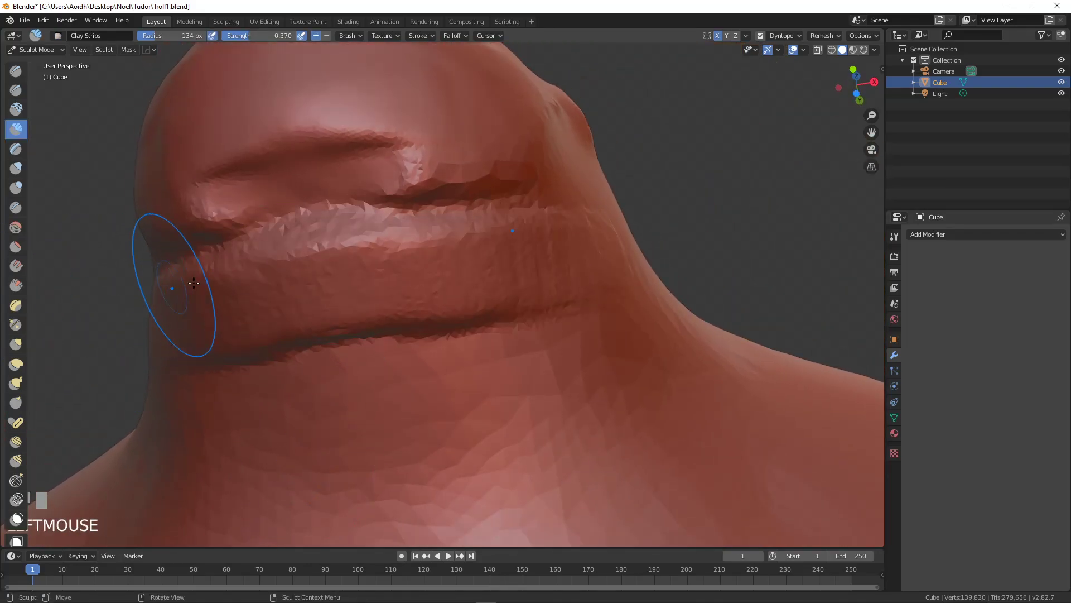
pyautogui.moveTo(335, 447)
pyautogui.mouseDown()
pyautogui.moveTo(436, 447)
pyautogui.moveTo(315, 460)
pyautogui.mouseUp()
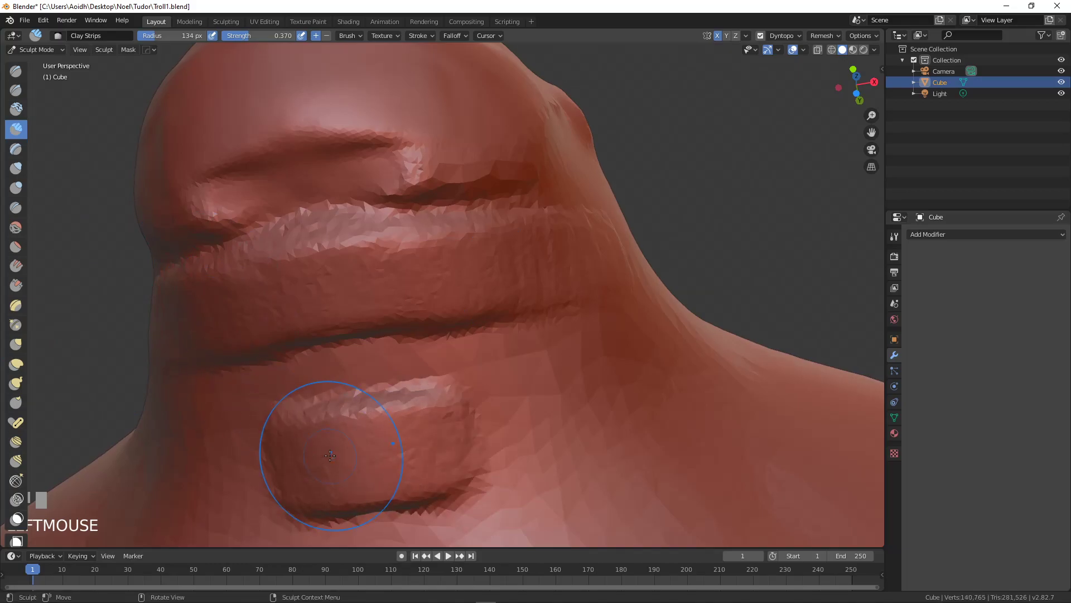
# Step: Smooth the lower throat band, add another Clay Strips stroke across the neck and blend it in
pyautogui.scroll(-3, 330, 456)
pyautogui.moveTo(324, 424)
pyautogui.keyDown('shift'); pyautogui.mouseDown()
pyautogui.moveTo(457, 413)
pyautogui.moveTo(502, 452)
pyautogui.moveTo(341, 484)
pyautogui.moveTo(456, 461)
pyautogui.mouseUp(); pyautogui.keyUp('shift')
pyautogui.scroll(2, 294, 381)
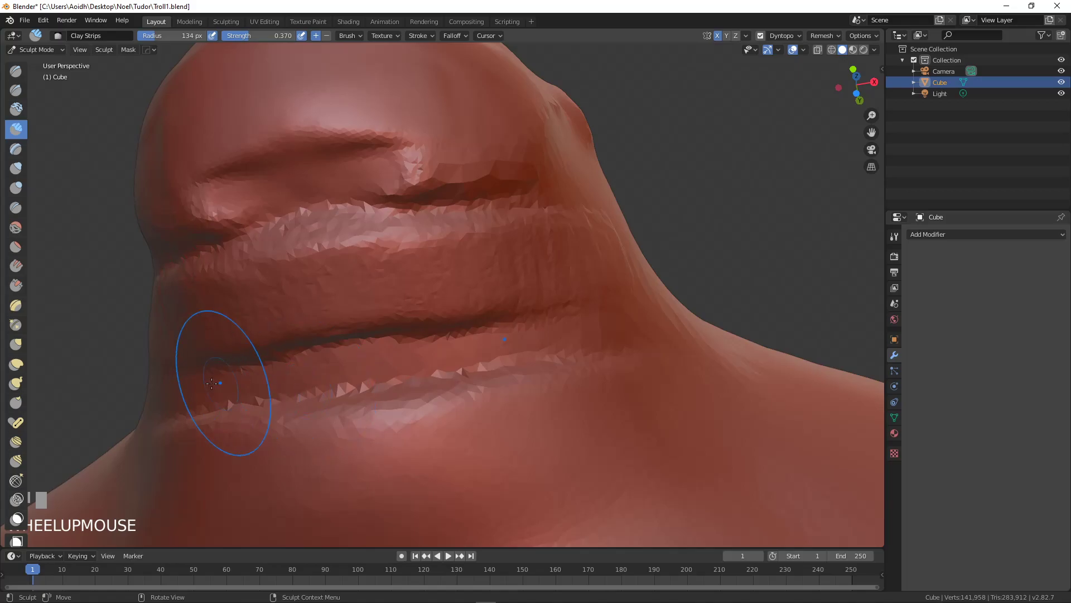
pyautogui.moveTo(214, 383); pyautogui.dragTo(337, 384)
pyautogui.moveTo(215, 384)
pyautogui.keyDown('shift'); pyautogui.mouseDown()
pyautogui.moveTo(313, 385)
pyautogui.moveTo(167, 379)
pyautogui.mouseUp(); pyautogui.keyUp('shift')
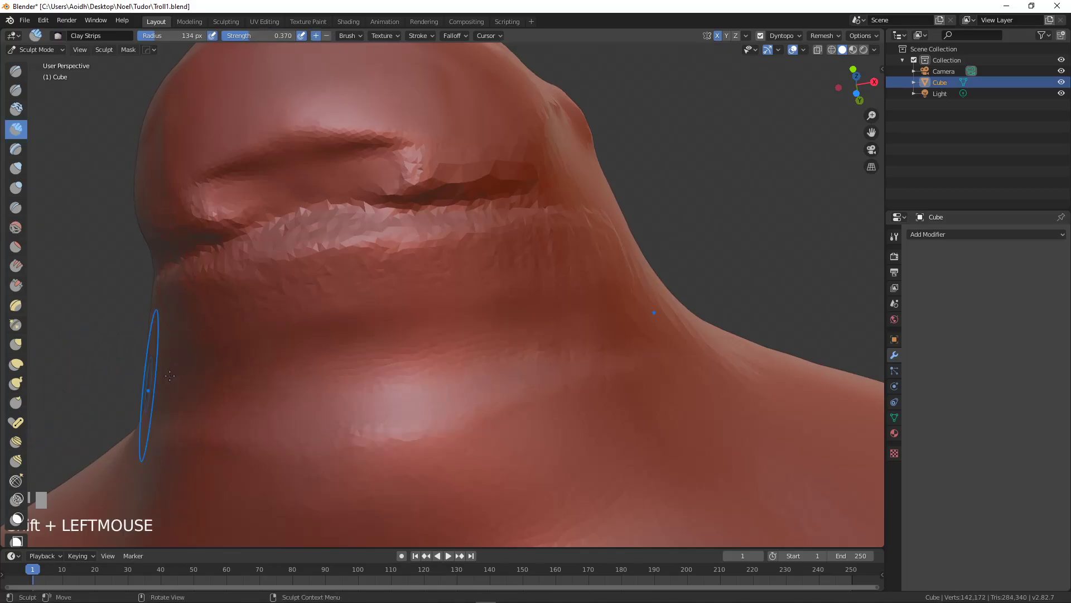
# Step: Add more Clay Strips volume to the folds beneath the chin and smooth them into soft rolls
pyautogui.moveTo(202, 371); pyautogui.dragTo(226, 397, button='middle')
pyautogui.scroll(2, 226, 397)
pyautogui.moveTo(144, 359)
pyautogui.keyDown('shift'); pyautogui.mouseDown()
pyautogui.moveTo(491, 390)
pyautogui.moveTo(502, 313)
pyautogui.moveTo(413, 369)
pyautogui.moveTo(246, 413)
pyautogui.mouseUp(); pyautogui.keyUp('shift')
pyautogui.moveTo(185, 390); pyautogui.dragTo(469, 374)
pyautogui.keyDown('shift'); pyautogui.moveTo(519, 401); pyautogui.dragTo(380, 390); pyautogui.keyUp('shift')
pyautogui.moveTo(228, 453)
pyautogui.mouseDown()
pyautogui.moveTo(624, 386)
pyautogui.moveTo(419, 455)
pyautogui.mouseUp()
pyautogui.moveTo(267, 507)
pyautogui.keyDown('shift'); pyautogui.mouseDown()
pyautogui.moveTo(351, 471)
pyautogui.moveTo(251, 385)
pyautogui.moveTo(378, 340)
pyautogui.moveTo(431, 290)
pyautogui.moveTo(259, 281)
pyautogui.mouseUp(); pyautogui.keyUp('shift')
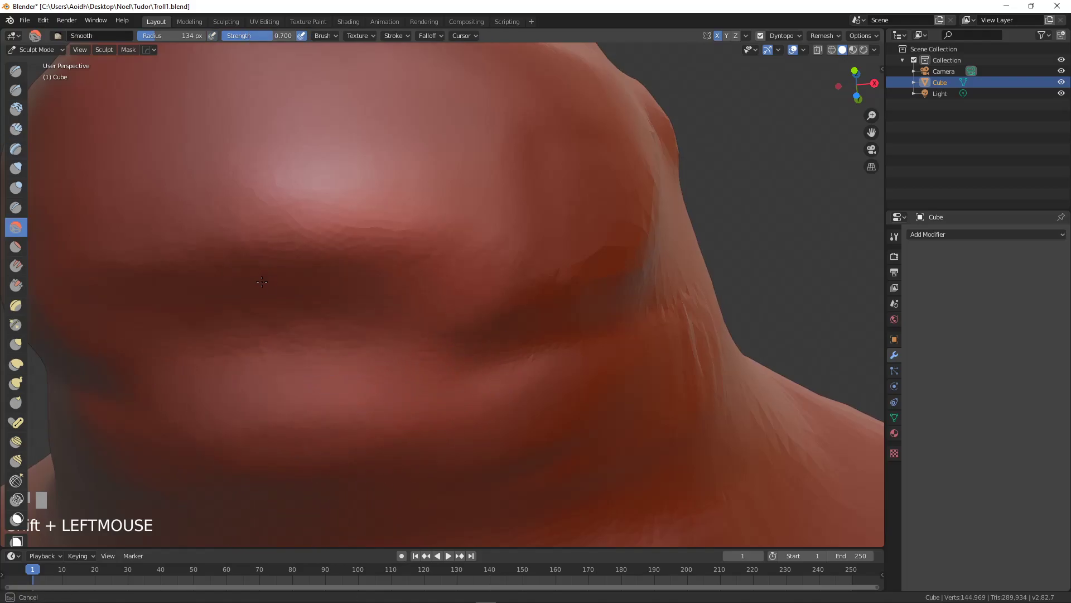
# Step: Carve the crease at the side of the jaw with inverted Clay Strips, set the radius to 224 px and smooth it
pyautogui.moveTo(567, 279)
pyautogui.mouseDown(button='middle')
pyautogui.moveTo(519, 280)
pyautogui.moveTo(492, 338)
pyautogui.moveTo(502, 215)
pyautogui.mouseUp(button='middle')
pyautogui.scroll(-3, 519, 280)
pyautogui.scroll(3, 497, 275)
pyautogui.keyDown('shift'); pyautogui.moveTo(497, 275); pyautogui.dragTo(491, 221, button='middle'); pyautogui.keyUp('shift')
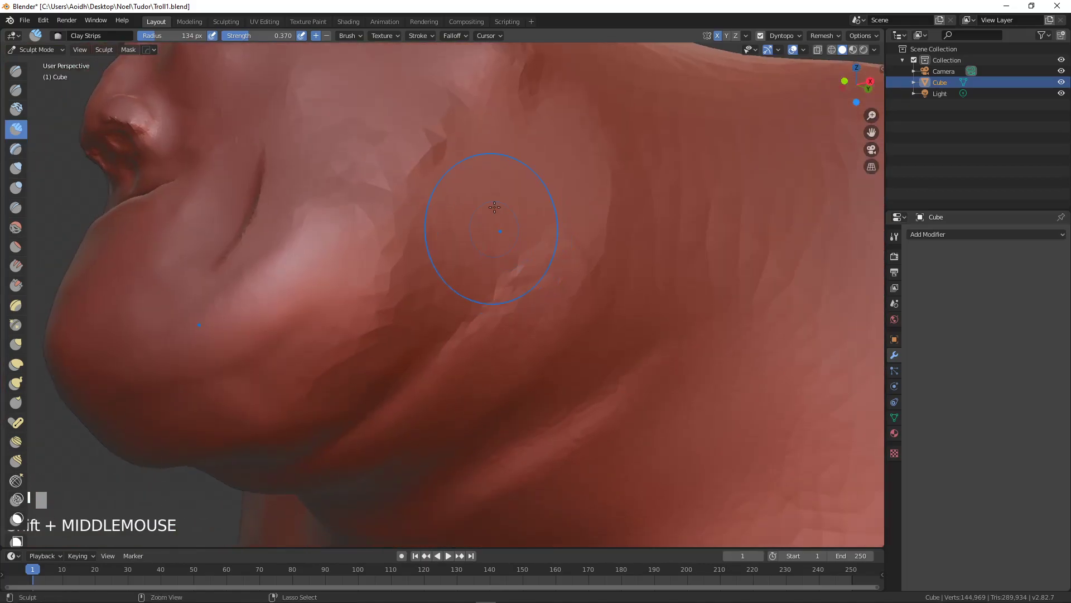
pyautogui.scroll(5, 448, 190)
pyautogui.moveTo(470, 86)
pyautogui.mouseDown()
pyautogui.moveTo(426, 296)
pyautogui.moveTo(468, 84)
pyautogui.mouseUp()
pyautogui.moveTo(466, 78)
pyautogui.keyDown('ctrl'); pyautogui.mouseDown()
pyautogui.moveTo(424, 313)
pyautogui.moveTo(438, 214)
pyautogui.moveTo(318, 452)
pyautogui.moveTo(407, 346)
pyautogui.moveTo(341, 458)
pyautogui.moveTo(553, 251)
pyautogui.moveTo(636, 265)
pyautogui.moveTo(658, 167)
pyautogui.moveTo(697, 307)
pyautogui.moveTo(502, 474)
pyautogui.moveTo(548, 221)
pyautogui.moveTo(564, 363)
pyautogui.moveTo(479, 418)
pyautogui.mouseUp(); pyautogui.keyUp('ctrl')
pyautogui.press('f')
pyautogui.click(713, 254)
pyautogui.moveTo(536, 167)
pyautogui.keyDown('shift'); pyautogui.mouseDown()
pyautogui.moveTo(503, 267)
pyautogui.moveTo(691, 212)
pyautogui.moveTo(572, 406)
pyautogui.moveTo(491, 463)
pyautogui.mouseUp(); pyautogui.keyUp('shift')
# Step: Deepen the creases along the jaw and neck fold with inverted Clay Strips and smooth the upper part
pyautogui.keyDown('shift'); pyautogui.moveTo(491, 463); pyautogui.dragTo(650, 229, button='middle'); pyautogui.keyUp('shift')
pyautogui.moveTo(564, 184)
pyautogui.keyDown('ctrl'); pyautogui.mouseDown()
pyautogui.moveTo(485, 317)
pyautogui.moveTo(503, 381)
pyautogui.moveTo(539, 363)
pyautogui.moveTo(337, 422)
pyautogui.mouseUp(); pyautogui.keyUp('ctrl')
pyautogui.keyDown('shift'); pyautogui.moveTo(447, 454); pyautogui.dragTo(507, 390, button='middle'); pyautogui.keyUp('shift')
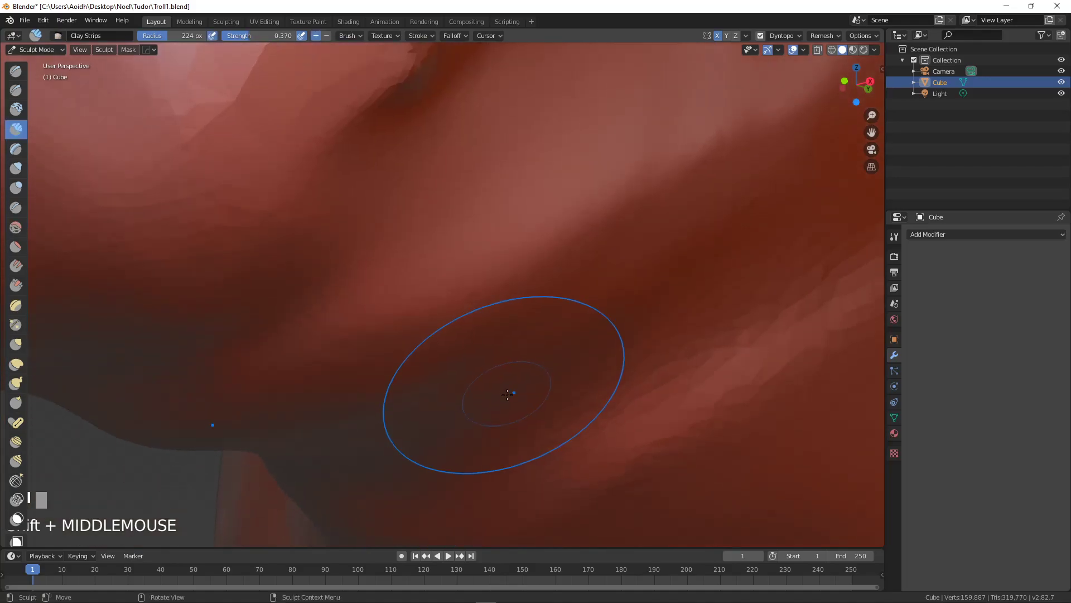
pyautogui.keyDown('ctrl'); pyautogui.moveTo(687, 108); pyautogui.dragTo(332, 313); pyautogui.keyUp('ctrl')
pyautogui.moveTo(667, 166)
pyautogui.keyDown('shift'); pyautogui.mouseDown()
pyautogui.moveTo(446, 329)
pyautogui.moveTo(357, 262)
pyautogui.moveTo(517, 189)
pyautogui.mouseUp(); pyautogui.keyUp('shift')
# Step: Smooth the rough strokes at the upper end of the jaw crease into the side of the neck
pyautogui.scroll(-2, 518, 189)
pyautogui.keyDown('shift'); pyautogui.moveTo(485, 208); pyautogui.dragTo(441, 350, button='middle'); pyautogui.keyUp('shift')
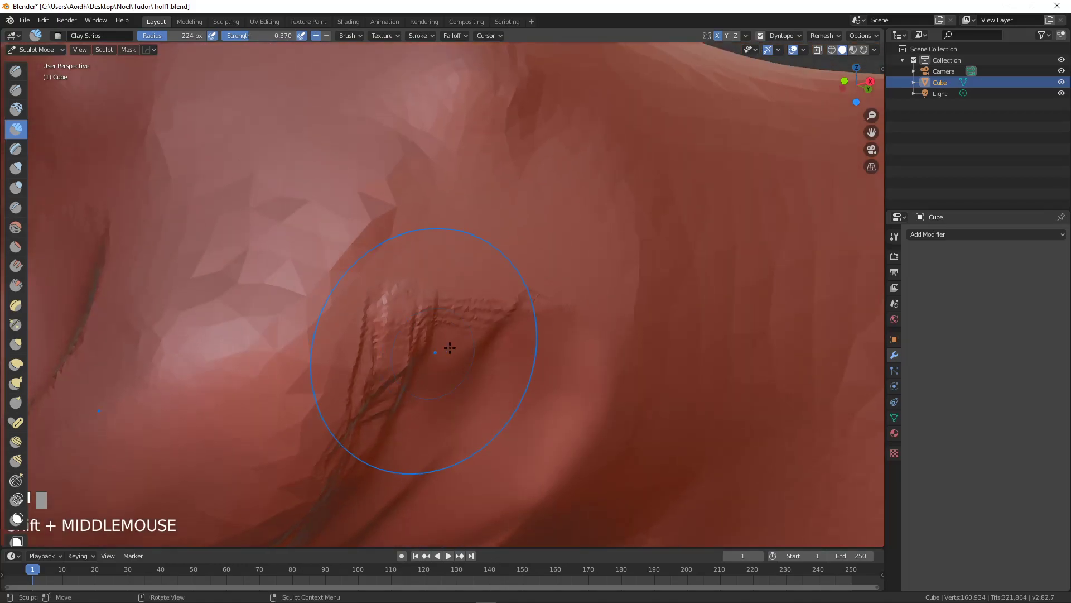
pyautogui.moveTo(510, 243)
pyautogui.keyDown('shift'); pyautogui.mouseDown()
pyautogui.moveTo(490, 239)
pyautogui.moveTo(505, 268)
pyautogui.mouseUp(); pyautogui.keyUp('shift')
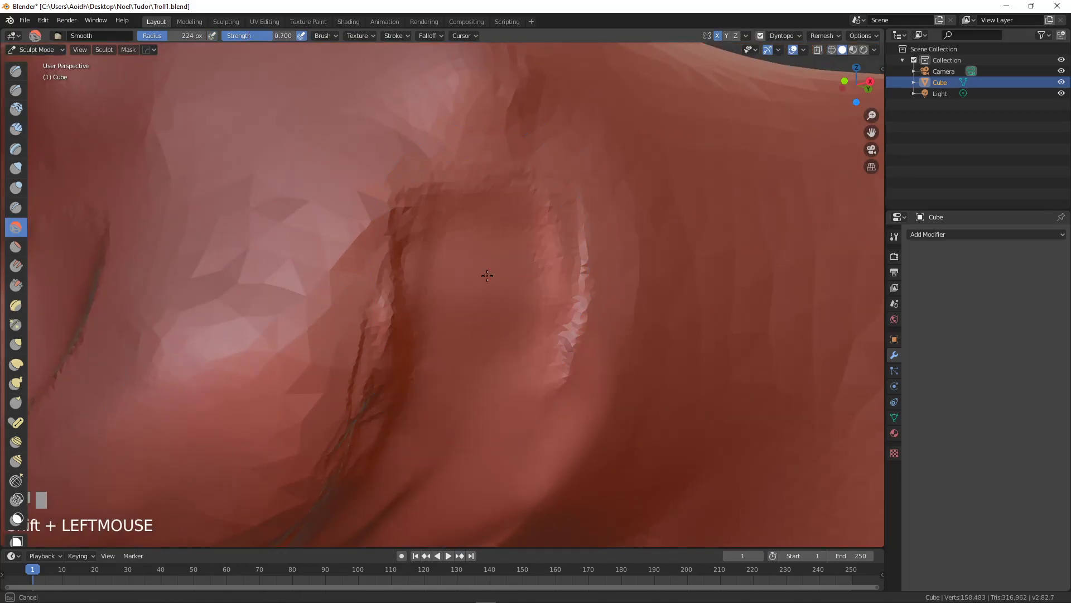
pyautogui.scroll(-3, 503, 261)
pyautogui.keyDown('shift'); pyautogui.moveTo(503, 261); pyautogui.dragTo(530, 172, button='middle'); pyautogui.keyUp('shift')
pyautogui.moveTo(589, 215)
pyautogui.keyDown('shift'); pyautogui.mouseDown()
pyautogui.moveTo(557, 257)
pyautogui.moveTo(513, 279)
pyautogui.mouseUp(); pyautogui.keyUp('shift')
# Step: Carve the crease at the side of the cheek with an inverted Clay Strips stroke
pyautogui.moveTo(468, 314); pyautogui.dragTo(457, 344, button='middle')
pyautogui.moveTo(457, 345)
pyautogui.keyDown('shift'); pyautogui.mouseDown(button='middle')
pyautogui.moveTo(517, 329)
pyautogui.moveTo(555, 298)
pyautogui.mouseUp(button='middle'); pyautogui.keyUp('shift')
pyautogui.scroll(3, 555, 271)
pyautogui.moveTo(407, 226)
pyautogui.keyDown('ctrl'); pyautogui.mouseDown()
pyautogui.moveTo(375, 234)
pyautogui.moveTo(380, 208)
pyautogui.moveTo(355, 241)
pyautogui.moveTo(372, 211)
pyautogui.moveTo(325, 264)
pyautogui.moveTo(321, 235)
pyautogui.mouseUp(); pyautogui.keyUp('ctrl')
pyautogui.scroll(-3, 357, 198)
# Step: Carve the ear hole into the bump at the side of the head using the Draw brush with a 47 px radius
pyautogui.moveTo(357, 198)
pyautogui.mouseDown(button='middle')
pyautogui.moveTo(391, 233)
pyautogui.moveTo(308, 241)
pyautogui.mouseUp(button='middle')
pyautogui.scroll(3, 433, 219)
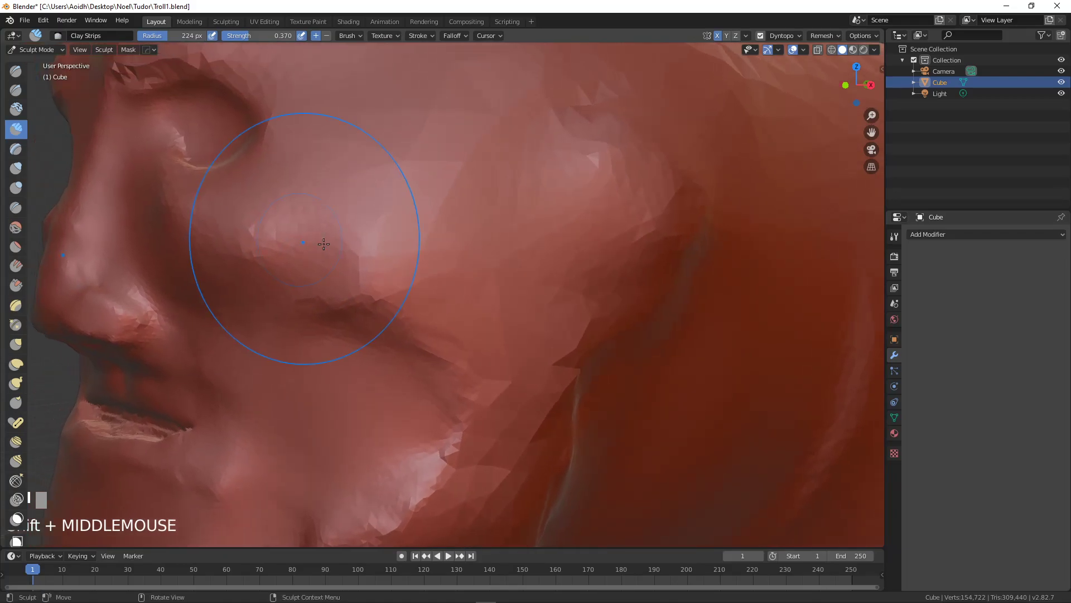
pyautogui.moveTo(625, 204)
pyautogui.mouseDown(button='middle')
pyautogui.moveTo(543, 225)
pyautogui.moveTo(572, 210)
pyautogui.moveTo(535, 232)
pyautogui.mouseUp(button='middle')
pyautogui.scroll(-3, 543, 224)
pyautogui.scroll(3, 534, 232)
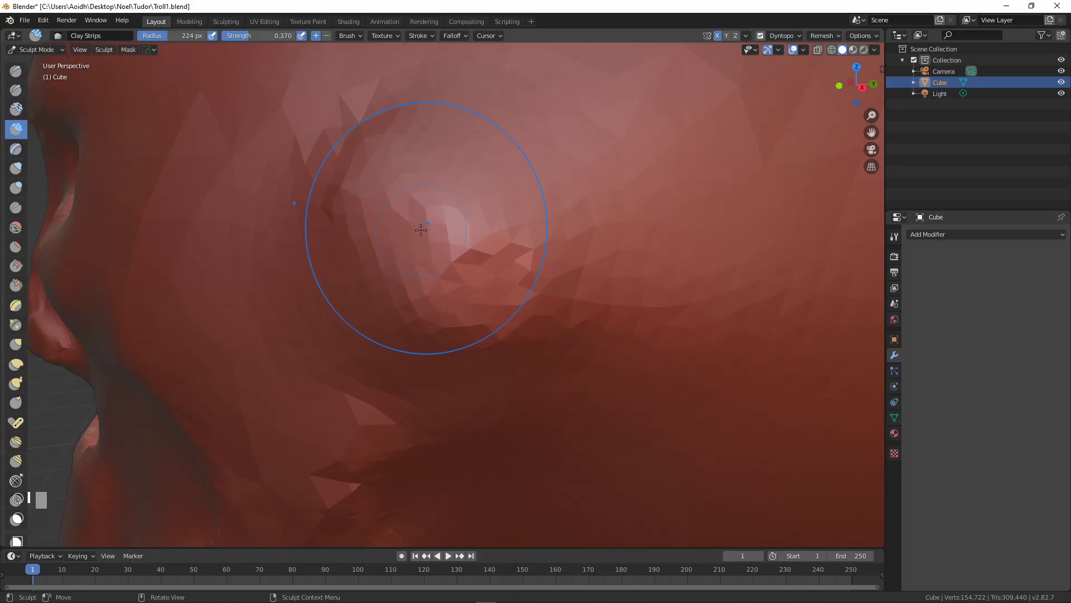
pyautogui.scroll(2, 420, 230)
pyautogui.press('x')
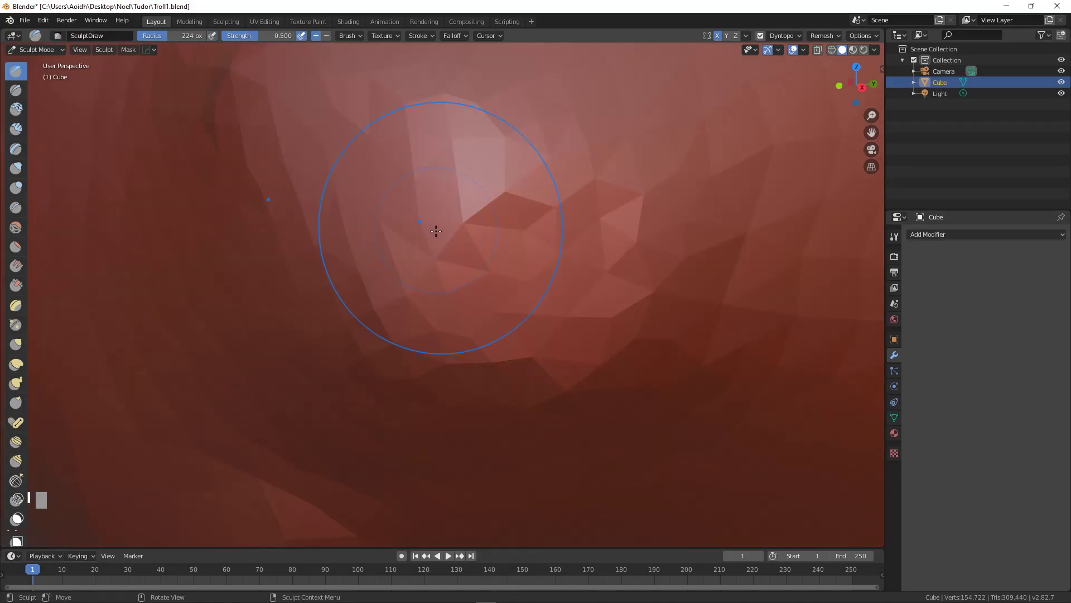
pyautogui.rightClick(436, 231)
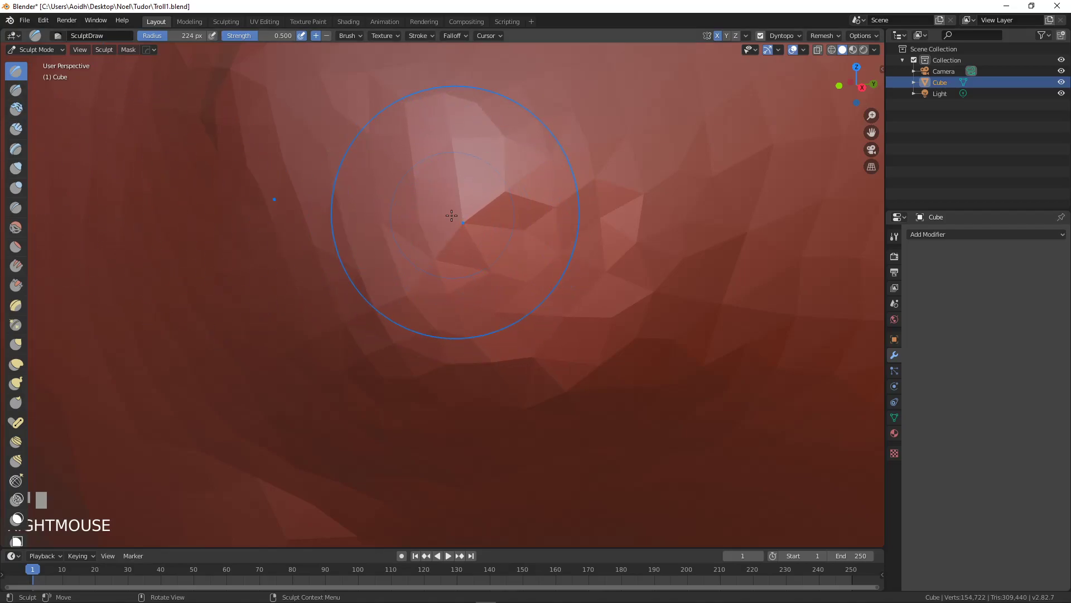
pyautogui.press('f')
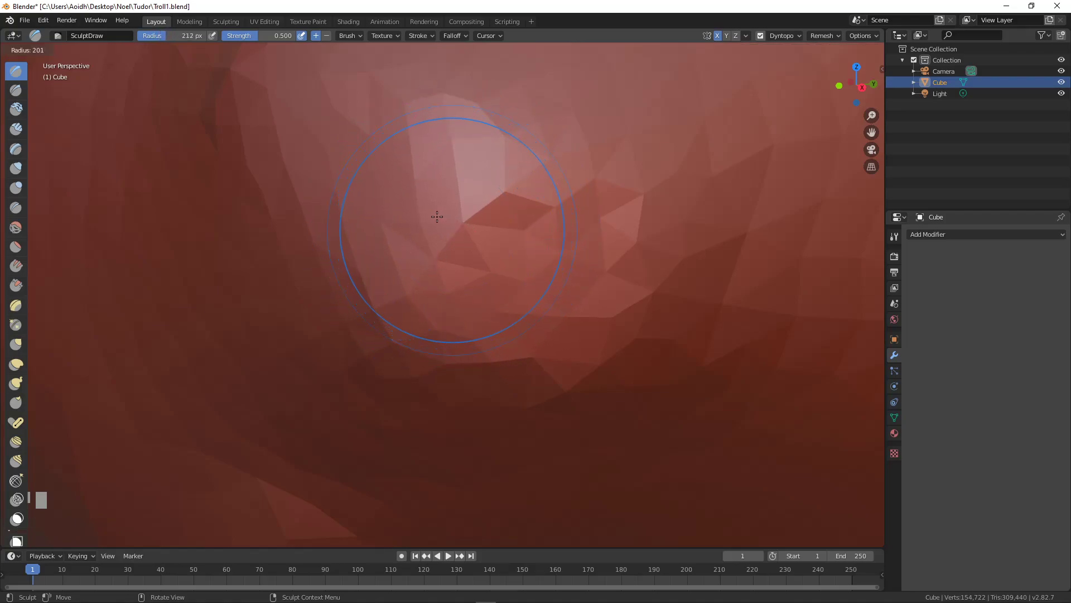
pyautogui.click(354, 188)
pyautogui.keyDown('ctrl'); pyautogui.moveTo(439, 224); pyautogui.dragTo(452, 225); pyautogui.keyUp('ctrl')
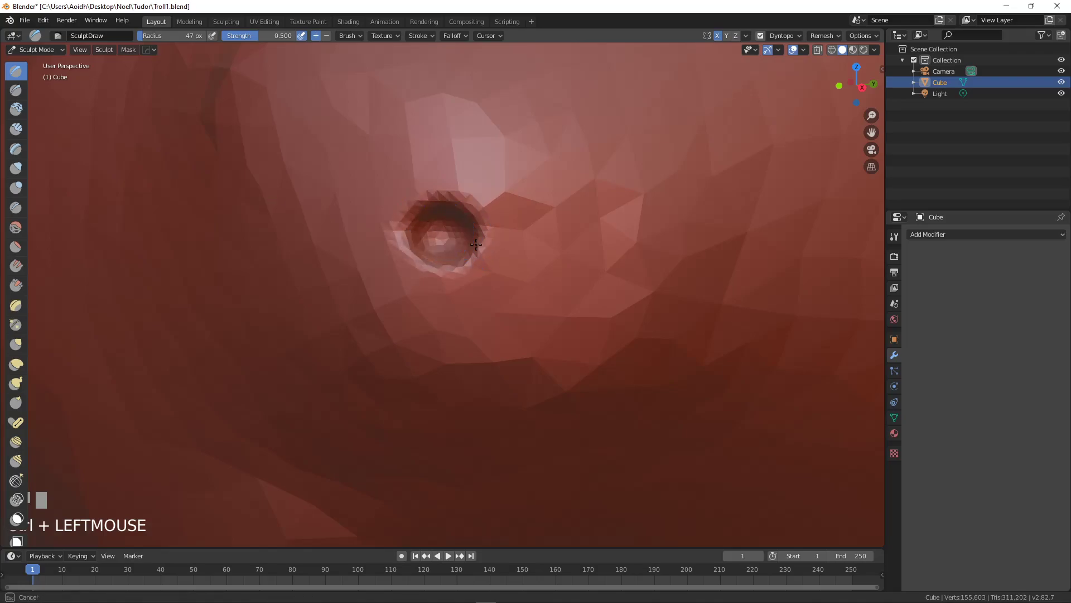
# Step: Raise a rim around the ear hole with the Draw brush and carve its centre again
pyautogui.moveTo(446, 195)
pyautogui.mouseDown()
pyautogui.moveTo(502, 201)
pyautogui.moveTo(475, 290)
pyautogui.moveTo(524, 240)
pyautogui.moveTo(516, 234)
pyautogui.moveTo(443, 306)
pyautogui.moveTo(424, 296)
pyautogui.mouseUp()
pyautogui.moveTo(424, 295)
pyautogui.keyDown('shift'); pyautogui.mouseDown(button='middle')
pyautogui.moveTo(442, 275)
pyautogui.moveTo(633, 232)
pyautogui.moveTo(487, 256)
pyautogui.mouseUp(button='middle'); pyautogui.keyUp('shift')
pyautogui.scroll(3, 487, 256)
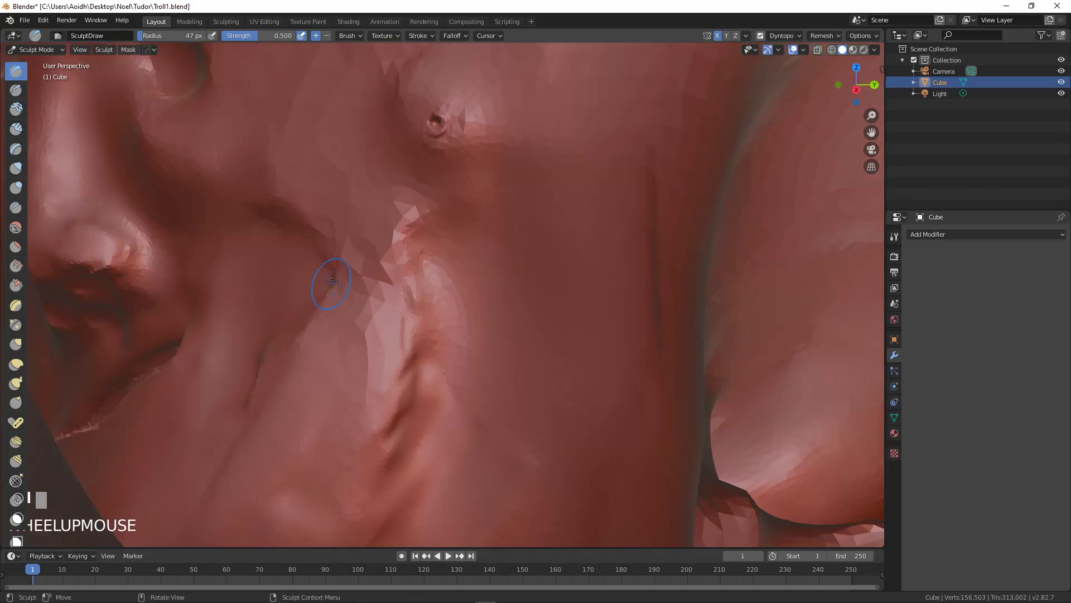
pyautogui.scroll(-3, 332, 282)
pyautogui.keyDown('ctrl'); pyautogui.moveTo(398, 278); pyautogui.dragTo(408, 275); pyautogui.keyUp('ctrl')
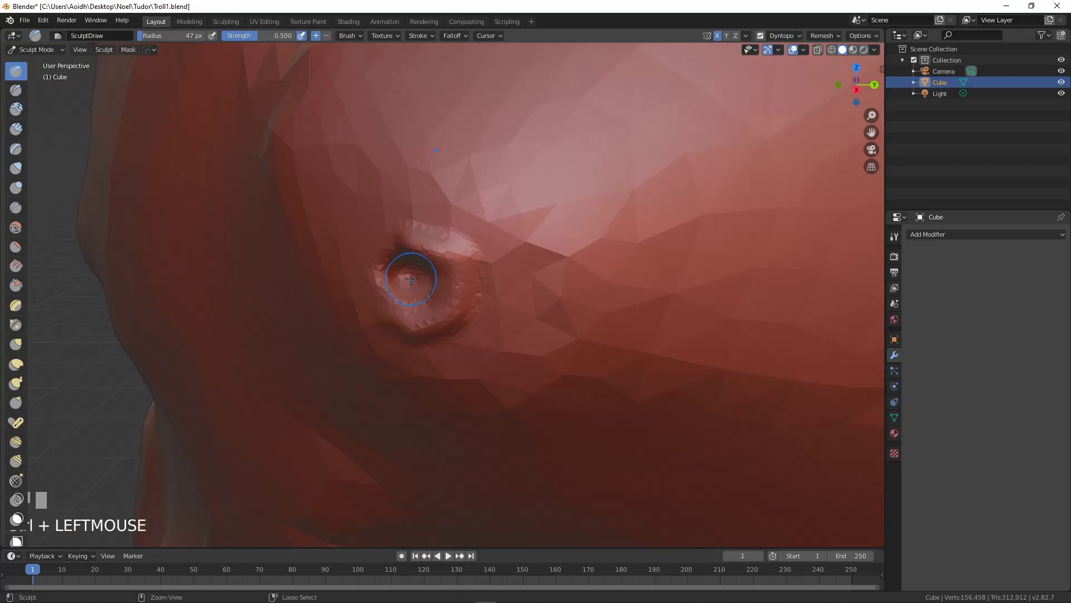
# Step: Set the Draw brush to a 56 px radius and strength 1.000 and deepen the ear hole
pyautogui.press('f')
pyautogui.click(406, 278)
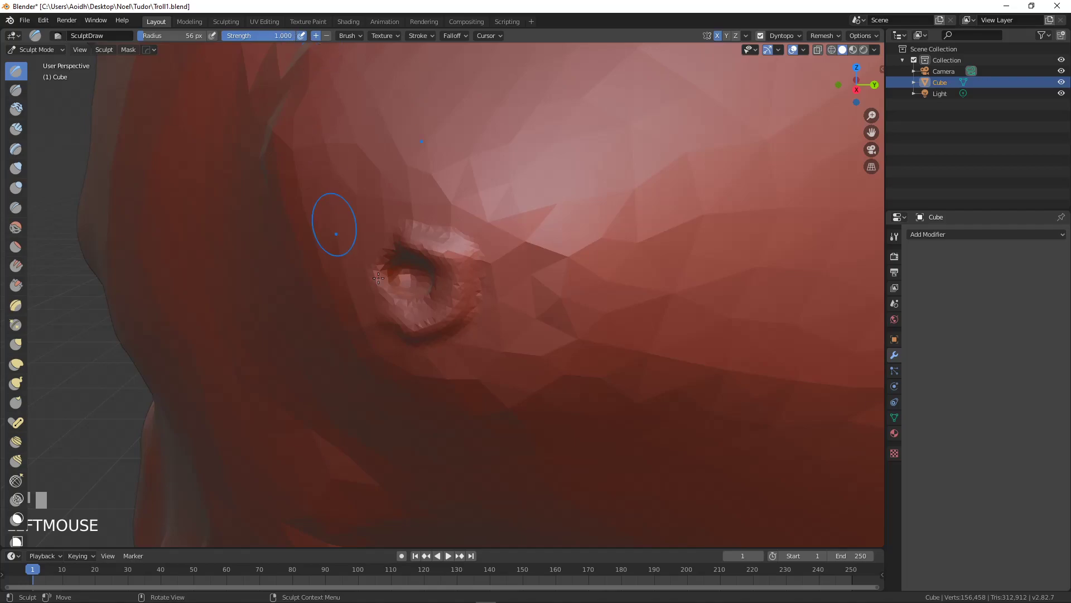
pyautogui.keyDown('ctrl'); pyautogui.moveTo(409, 282); pyautogui.dragTo(408, 271); pyautogui.keyUp('ctrl')
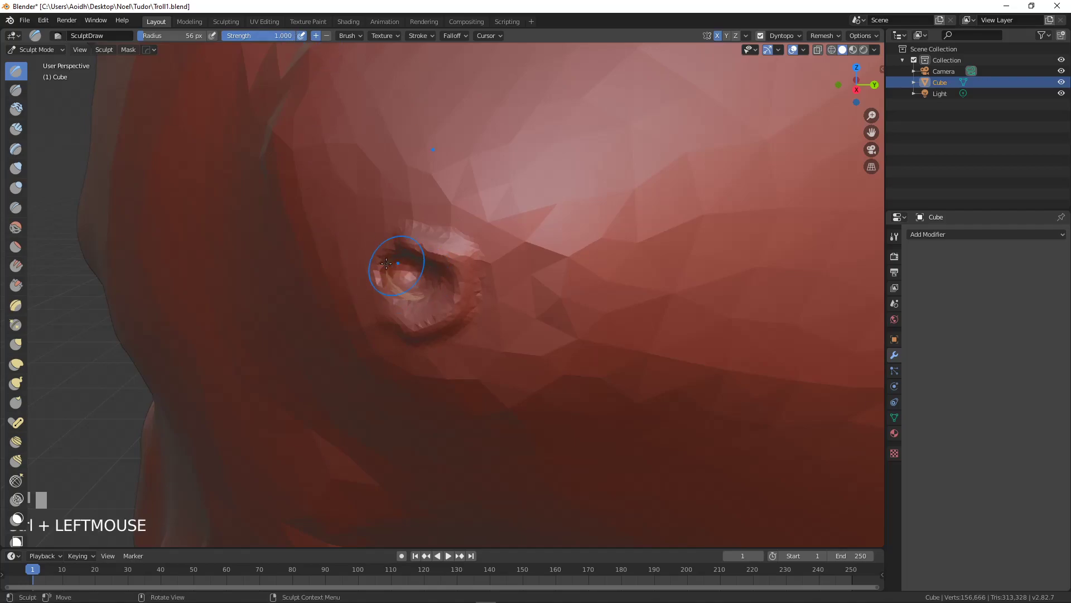
pyautogui.keyDown('ctrl'); pyautogui.moveTo(390, 263); pyautogui.dragTo(379, 283); pyautogui.keyUp('ctrl')
# Step: Build the inner fold and the larger curved outer rim of the ear around the hole with Draw strokes
pyautogui.moveTo(414, 199)
pyautogui.mouseDown()
pyautogui.moveTo(494, 245)
pyautogui.moveTo(489, 326)
pyautogui.moveTo(416, 363)
pyautogui.moveTo(465, 322)
pyautogui.moveTo(435, 187)
pyautogui.moveTo(480, 322)
pyautogui.mouseUp()
pyautogui.scroll(-3, 412, 359)
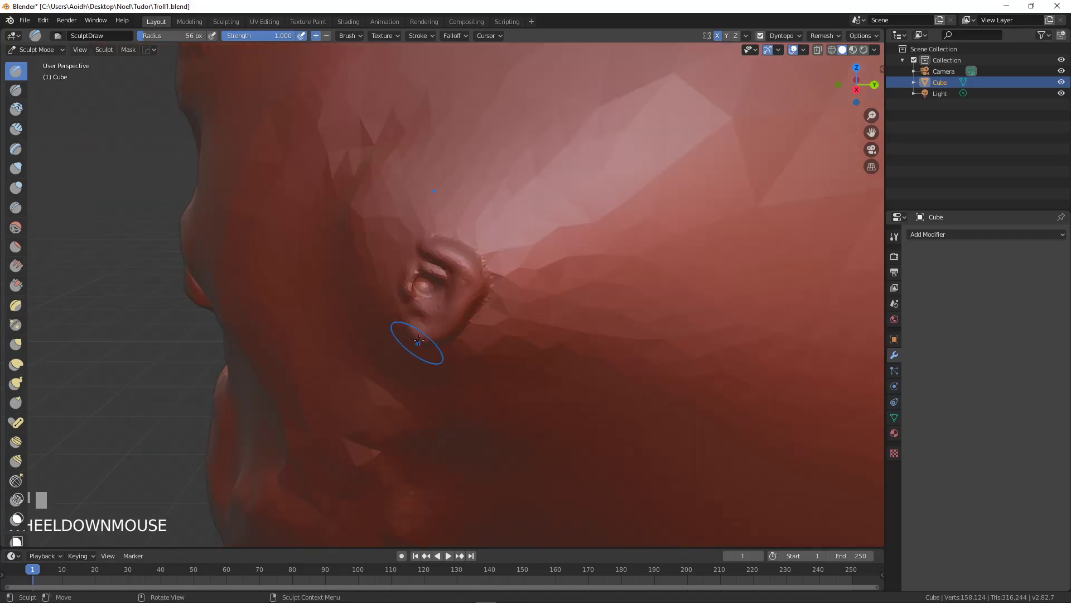
pyautogui.moveTo(417, 347); pyautogui.dragTo(452, 335, button='middle')
pyautogui.moveTo(421, 213)
pyautogui.mouseDown()
pyautogui.moveTo(393, 221)
pyautogui.moveTo(533, 229)
pyautogui.moveTo(502, 322)
pyautogui.mouseUp()
pyautogui.moveTo(411, 354)
pyautogui.mouseDown()
pyautogui.moveTo(537, 322)
pyautogui.moveTo(498, 214)
pyautogui.mouseUp()
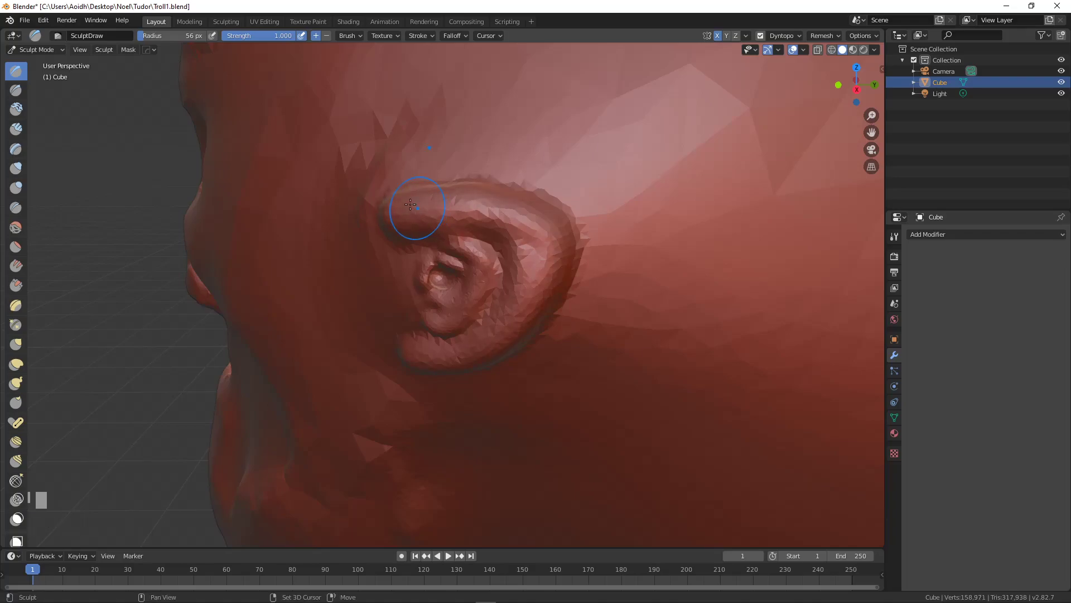
# Step: Smooth the outer rim of the ear and build up the earlobe below the hole
pyautogui.keyDown('shift'); pyautogui.moveTo(412, 206); pyautogui.dragTo(462, 186); pyautogui.keyUp('shift')
pyautogui.keyDown('shift'); pyautogui.moveTo(533, 352); pyautogui.dragTo(437, 373); pyautogui.keyUp('shift')
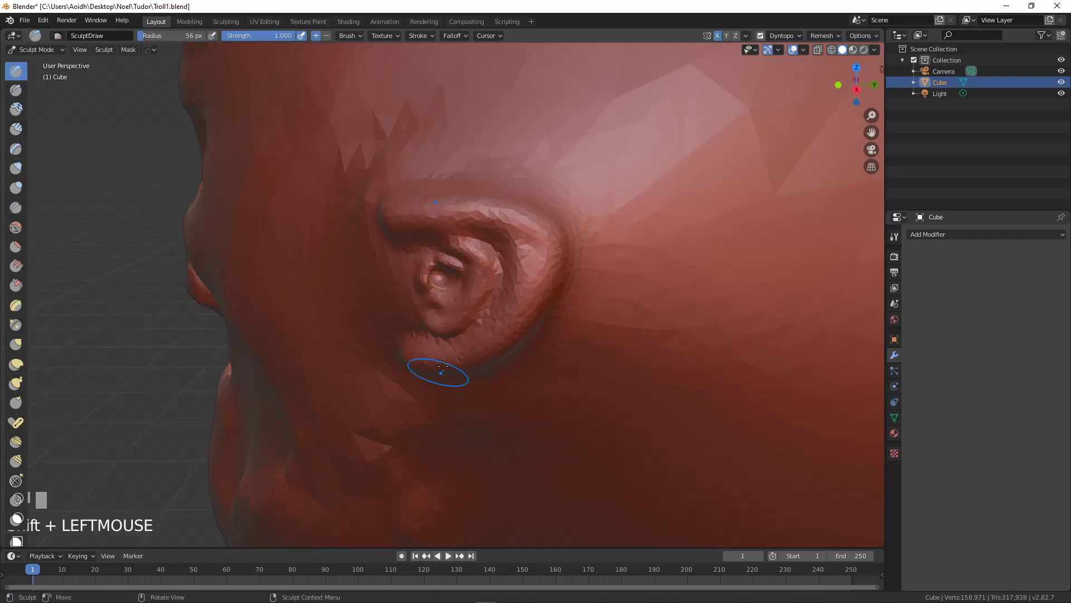
pyautogui.moveTo(533, 350); pyautogui.dragTo(545, 344, button='middle')
pyautogui.moveTo(491, 284); pyautogui.dragTo(485, 310)
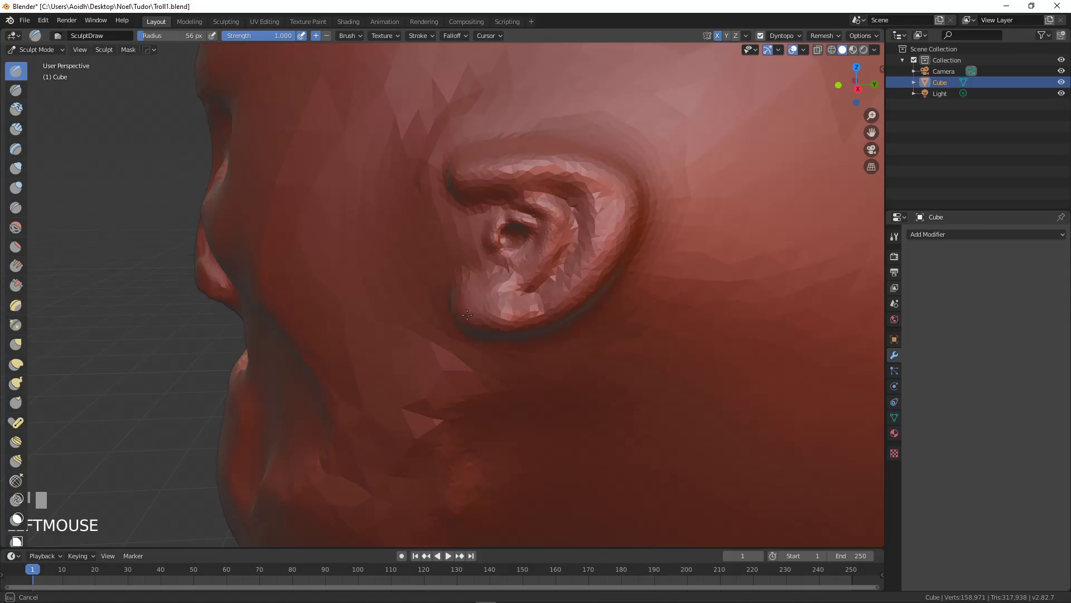
pyautogui.moveTo(438, 281)
pyautogui.mouseDown()
pyautogui.moveTo(469, 313)
pyautogui.moveTo(510, 335)
pyautogui.moveTo(516, 323)
pyautogui.moveTo(508, 339)
pyautogui.moveTo(561, 315)
pyautogui.mouseUp()
pyautogui.keyDown('shift'); pyautogui.moveTo(435, 289); pyautogui.dragTo(474, 285); pyautogui.keyUp('shift')
# Step: Carve the area in front of the ear and smooth the lobe and inner folds
pyautogui.moveTo(474, 285); pyautogui.dragTo(603, 224, button='middle')
pyautogui.keyDown('shift'); pyautogui.moveTo(603, 223); pyautogui.dragTo(510, 263, button='middle'); pyautogui.keyUp('shift')
pyautogui.moveTo(394, 264)
pyautogui.keyDown('ctrl'); pyautogui.mouseDown()
pyautogui.moveTo(416, 314)
pyautogui.moveTo(437, 275)
pyautogui.mouseUp(); pyautogui.keyUp('ctrl')
pyautogui.keyDown('shift'); pyautogui.moveTo(448, 356); pyautogui.dragTo(441, 312); pyautogui.keyUp('shift')
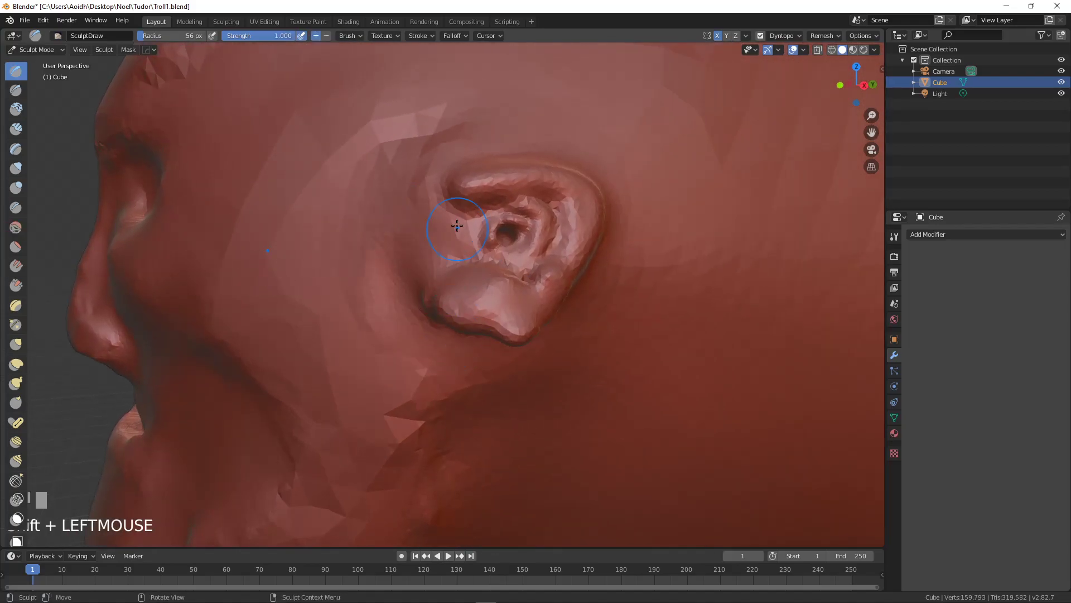
pyautogui.moveTo(478, 181)
pyautogui.keyDown('shift'); pyautogui.mouseDown()
pyautogui.moveTo(396, 198)
pyautogui.moveTo(442, 209)
pyautogui.moveTo(489, 191)
pyautogui.moveTo(480, 192)
pyautogui.mouseUp(); pyautogui.keyUp('shift')
# Step: Add volume to the upper ear rim so it projects from the head, and smooth the rim and lobe
pyautogui.moveTo(479, 195); pyautogui.dragTo(429, 234, button='middle')
pyautogui.moveTo(428, 233)
pyautogui.keyDown('shift'); pyautogui.mouseDown(button='middle')
pyautogui.moveTo(489, 190)
pyautogui.moveTo(608, 154)
pyautogui.mouseUp(button='middle'); pyautogui.keyUp('shift')
pyautogui.moveTo(343, 362)
pyautogui.mouseDown()
pyautogui.moveTo(371, 387)
pyautogui.moveTo(355, 458)
pyautogui.moveTo(363, 381)
pyautogui.mouseUp()
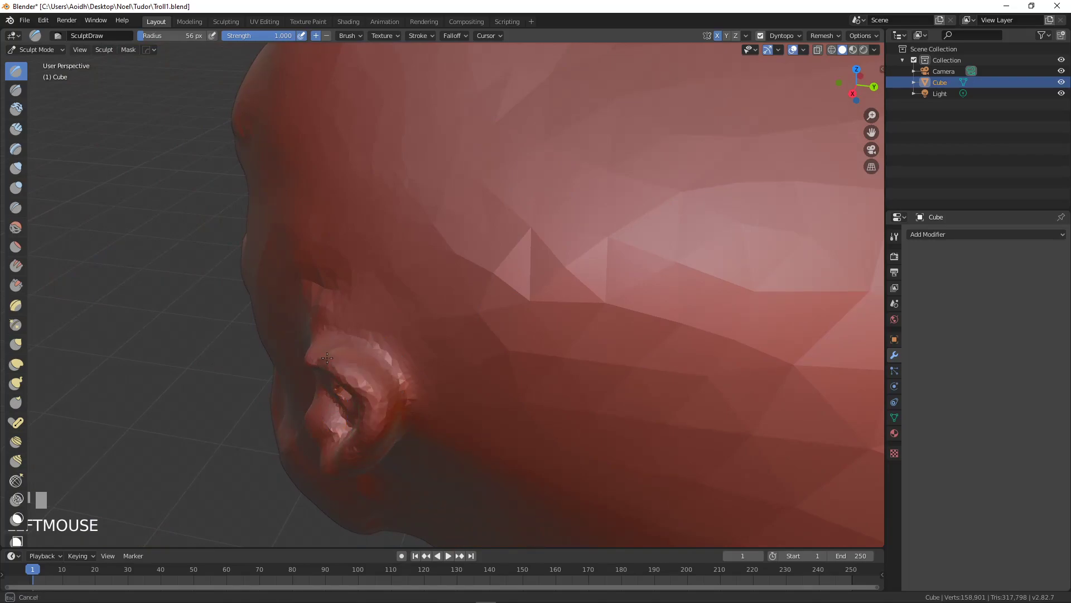
pyautogui.moveTo(355, 458); pyautogui.dragTo(331, 313, button='middle')
pyautogui.moveTo(330, 313)
pyautogui.keyDown('shift'); pyautogui.mouseDown()
pyautogui.moveTo(329, 333)
pyautogui.moveTo(342, 316)
pyautogui.mouseUp(); pyautogui.keyUp('shift')
pyautogui.keyDown('shift'); pyautogui.moveTo(294, 354); pyautogui.dragTo(323, 335); pyautogui.keyUp('shift')
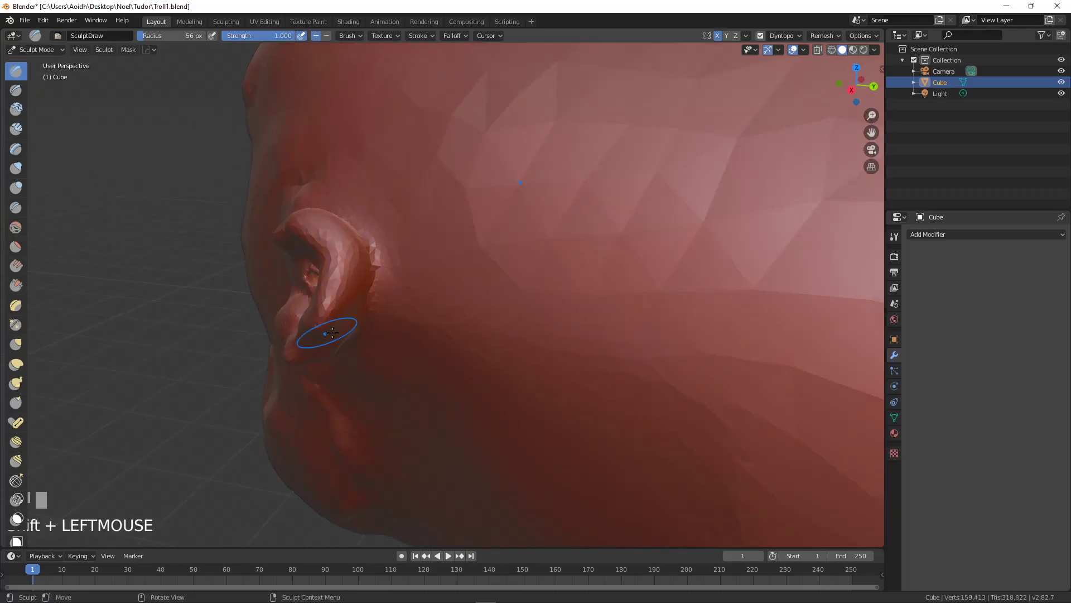
# Step: Thicken the outer edge of the ear, smooth the lobe and add volume along the upper rim
pyautogui.moveTo(323, 335); pyautogui.dragTo(364, 354, button='middle')
pyautogui.moveTo(408, 375)
pyautogui.mouseDown()
pyautogui.moveTo(399, 381)
pyautogui.moveTo(412, 373)
pyautogui.moveTo(427, 384)
pyautogui.mouseUp()
pyautogui.moveTo(454, 384)
pyautogui.mouseDown(button='middle')
pyautogui.moveTo(581, 342)
pyautogui.moveTo(511, 354)
pyautogui.mouseUp(button='middle')
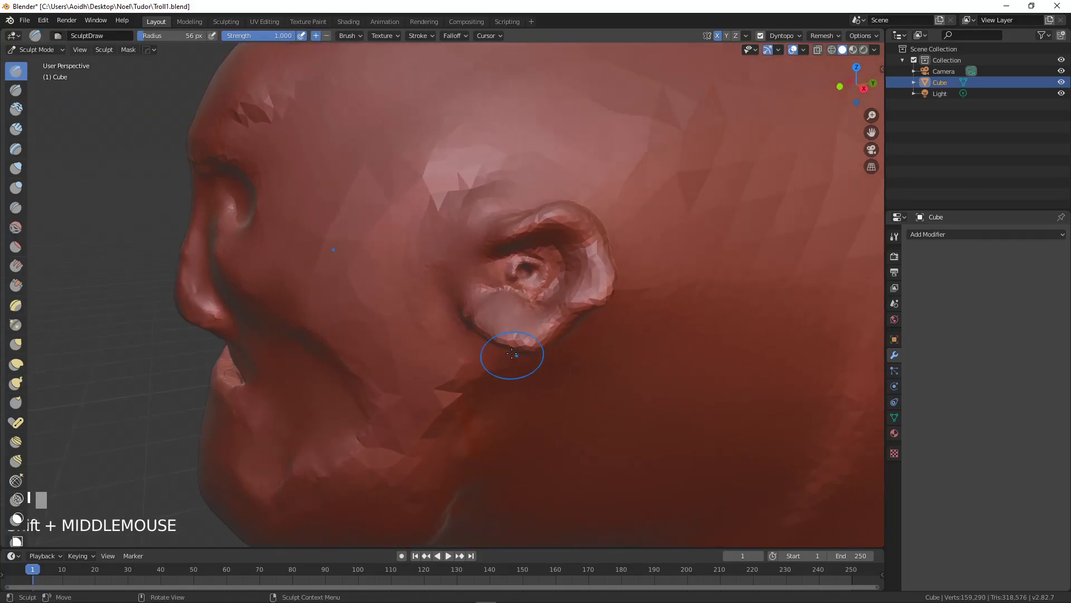
pyautogui.scroll(4, 511, 354)
pyautogui.moveTo(497, 294)
pyautogui.keyDown('shift'); pyautogui.mouseDown()
pyautogui.moveTo(486, 310)
pyautogui.moveTo(495, 338)
pyautogui.mouseUp(); pyautogui.keyUp('shift')
pyautogui.moveTo(616, 132)
pyautogui.mouseDown()
pyautogui.moveTo(583, 155)
pyautogui.moveTo(655, 126)
pyautogui.mouseUp()
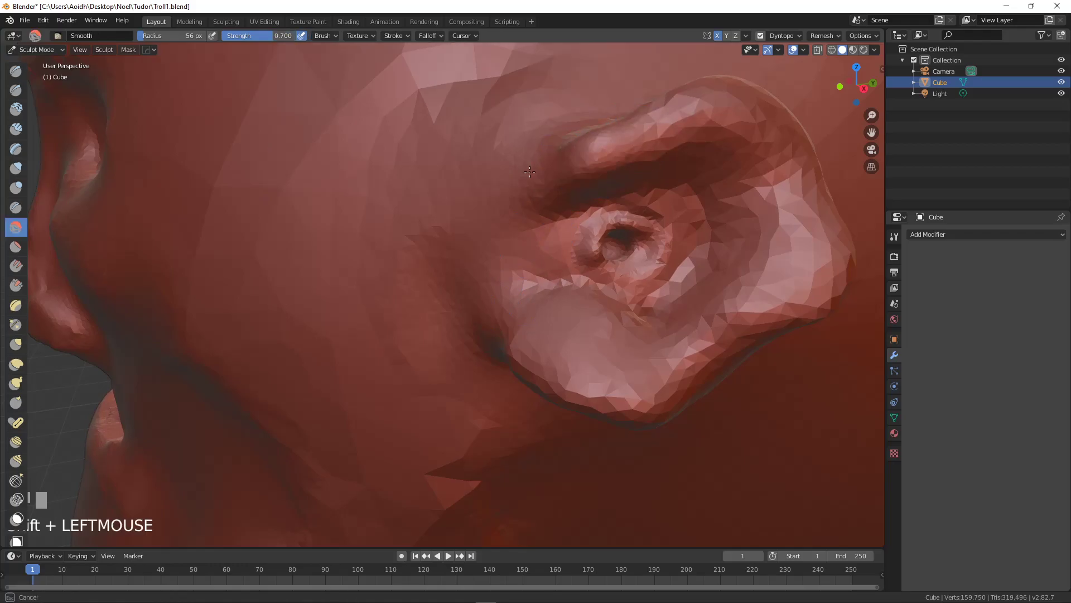
# Step: Set the brush radius to 112 px, carve a hollow across the cheek below the ear and smooth it
pyautogui.scroll(-5, 502, 187)
pyautogui.moveTo(502, 187)
pyautogui.mouseDown(button='middle')
pyautogui.moveTo(513, 206)
pyautogui.moveTo(491, 220)
pyautogui.moveTo(529, 208)
pyautogui.mouseUp(button='middle')
pyautogui.scroll(5, 485, 225)
pyautogui.press('f')
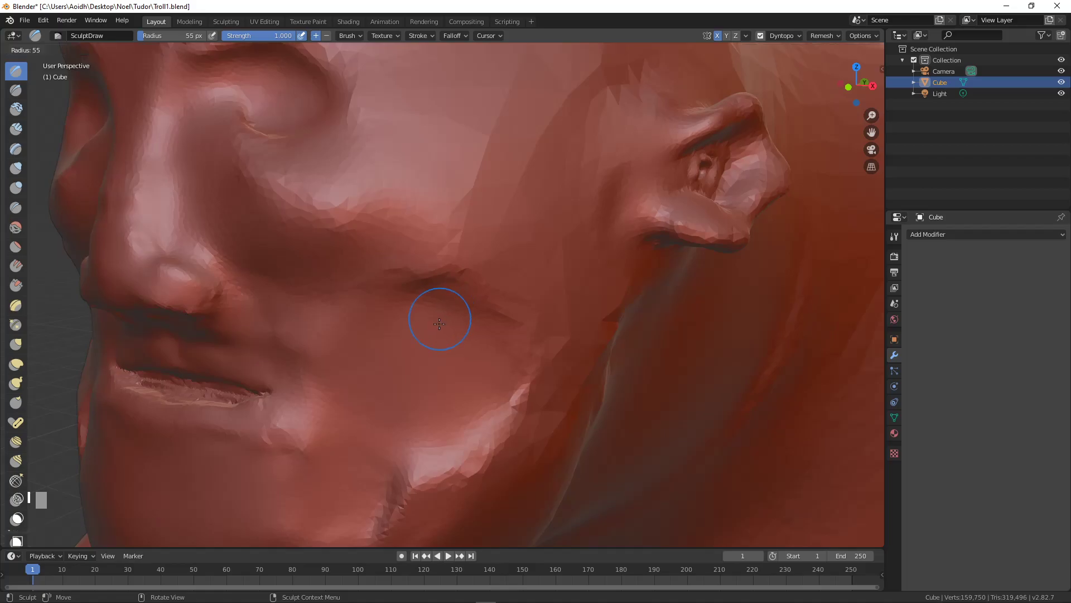
pyautogui.click(471, 331)
pyautogui.keyDown('ctrl'); pyautogui.moveTo(619, 348); pyautogui.dragTo(524, 358); pyautogui.keyUp('ctrl')
pyautogui.keyDown('shift'); pyautogui.moveTo(607, 338); pyautogui.dragTo(556, 337); pyautogui.keyUp('shift')
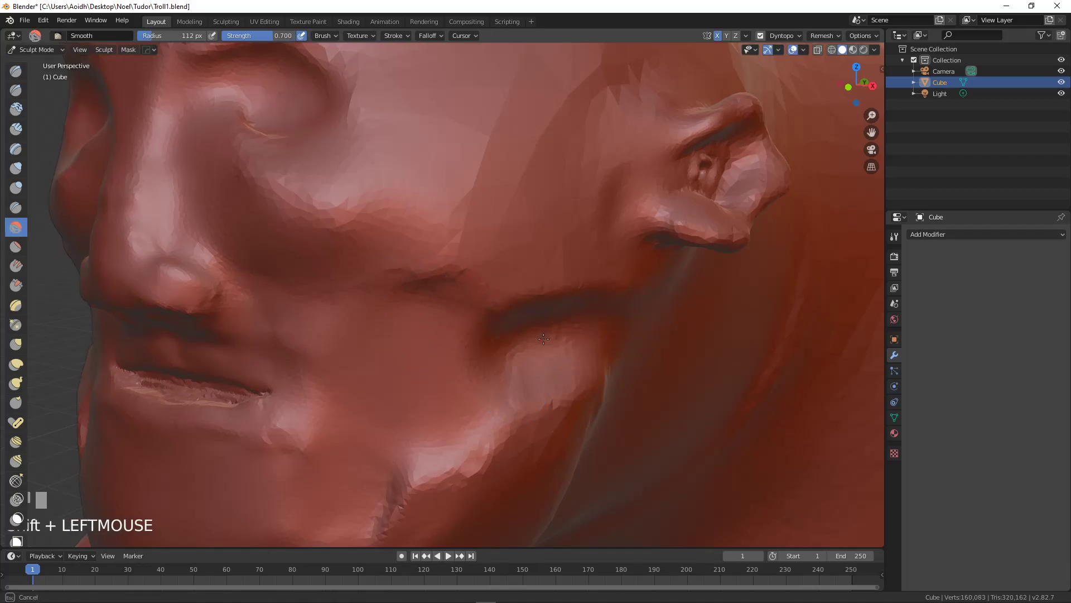
pyautogui.keyDown('shift'); pyautogui.moveTo(596, 285); pyautogui.dragTo(586, 316); pyautogui.keyUp('shift')
pyautogui.moveTo(537, 345); pyautogui.dragTo(501, 322, button='middle')
# Step: Carve a groove from in front of the ear down to the jaw, raise the cheek beside it and smooth both
pyautogui.keyDown('ctrl'); pyautogui.moveTo(440, 103); pyautogui.dragTo(544, 286); pyautogui.keyUp('ctrl')
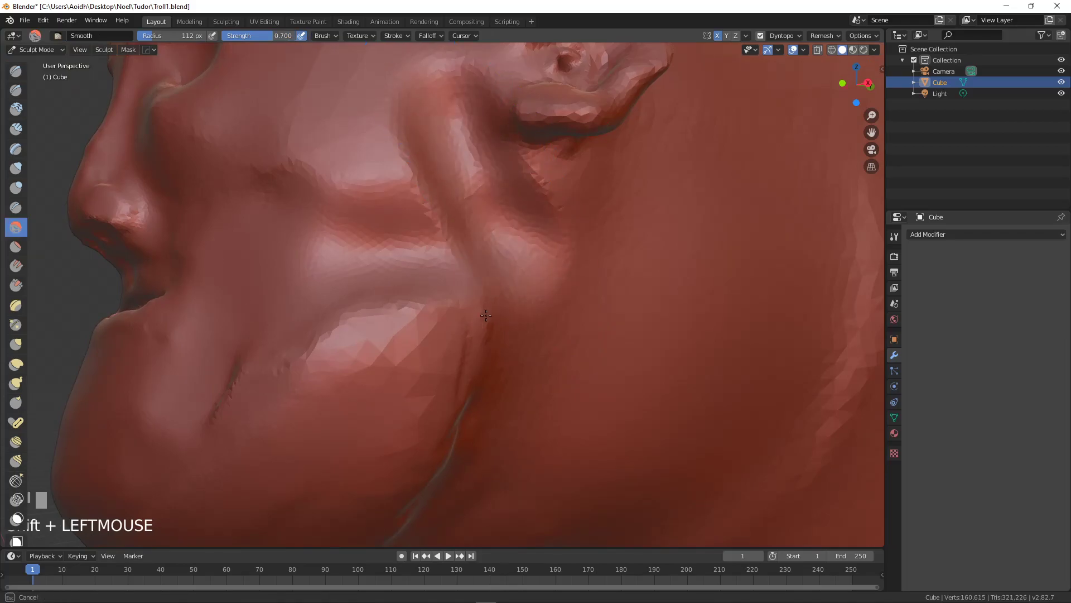
pyautogui.moveTo(413, 200)
pyautogui.keyDown('shift'); pyautogui.mouseDown()
pyautogui.moveTo(425, 158)
pyautogui.moveTo(426, 210)
pyautogui.moveTo(441, 198)
pyautogui.moveTo(379, 351)
pyautogui.moveTo(424, 242)
pyautogui.mouseUp(); pyautogui.keyUp('shift')
pyautogui.moveTo(383, 146); pyautogui.dragTo(426, 256)
pyautogui.keyDown('shift'); pyautogui.moveTo(413, 206); pyautogui.dragTo(452, 243); pyautogui.keyUp('shift')
pyautogui.keyDown('shift'); pyautogui.moveTo(458, 367); pyautogui.dragTo(462, 360); pyautogui.keyUp('shift')
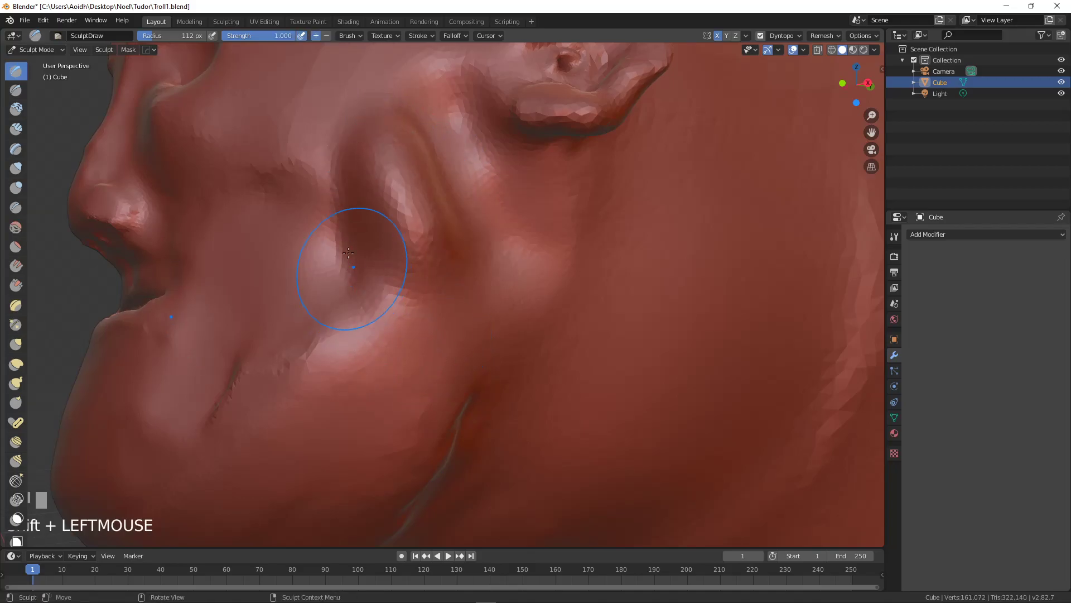
# Step: Build up the middle of the cheek with a downward Draw stroke and smooth it towards the jaw
pyautogui.moveTo(313, 187); pyautogui.dragTo(330, 335)
pyautogui.moveTo(354, 240)
pyautogui.keyDown('shift'); pyautogui.mouseDown()
pyautogui.moveTo(356, 258)
pyautogui.moveTo(390, 196)
pyautogui.moveTo(313, 374)
pyautogui.moveTo(329, 312)
pyautogui.moveTo(320, 385)
pyautogui.mouseUp(); pyautogui.keyUp('shift')
pyautogui.keyDown('shift'); pyautogui.moveTo(399, 224); pyautogui.dragTo(357, 377); pyautogui.keyUp('shift')
# Step: Lower the Draw strength to 0.711, build a ridge along the back of the jaw and smooth it into the chin
pyautogui.keyDown('shift'); pyautogui.moveTo(396, 311); pyautogui.dragTo(386, 267, button='middle'); pyautogui.keyUp('shift')
pyautogui.scroll(-1, 410, 273)
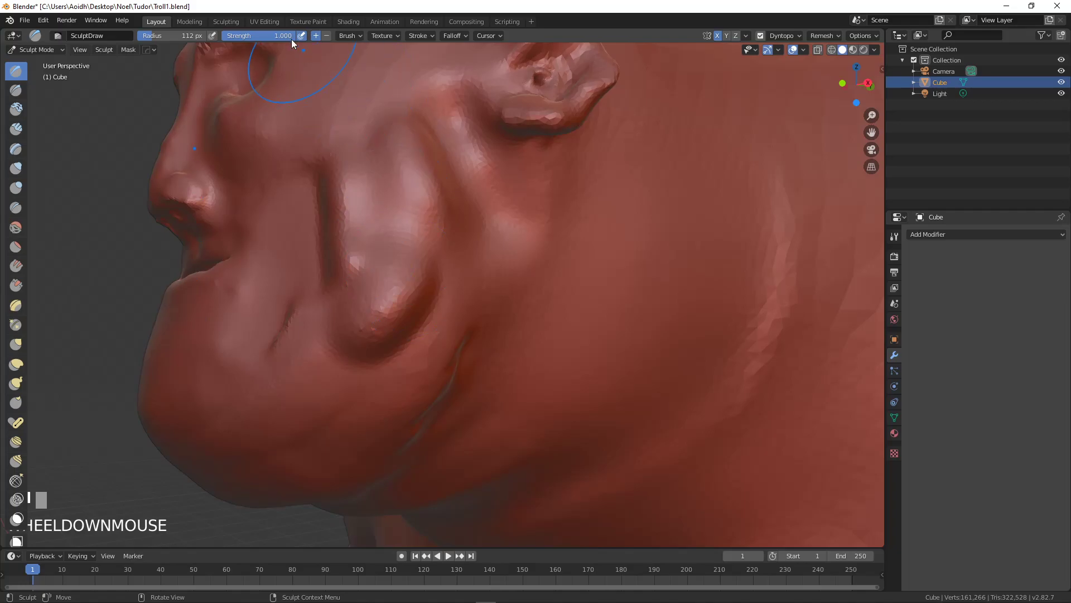
pyautogui.moveTo(403, 159)
pyautogui.mouseDown()
pyautogui.moveTo(407, 231)
pyautogui.moveTo(391, 346)
pyautogui.moveTo(341, 373)
pyautogui.mouseUp()
pyautogui.keyDown('shift'); pyautogui.moveTo(399, 279); pyautogui.dragTo(392, 248); pyautogui.keyUp('shift')
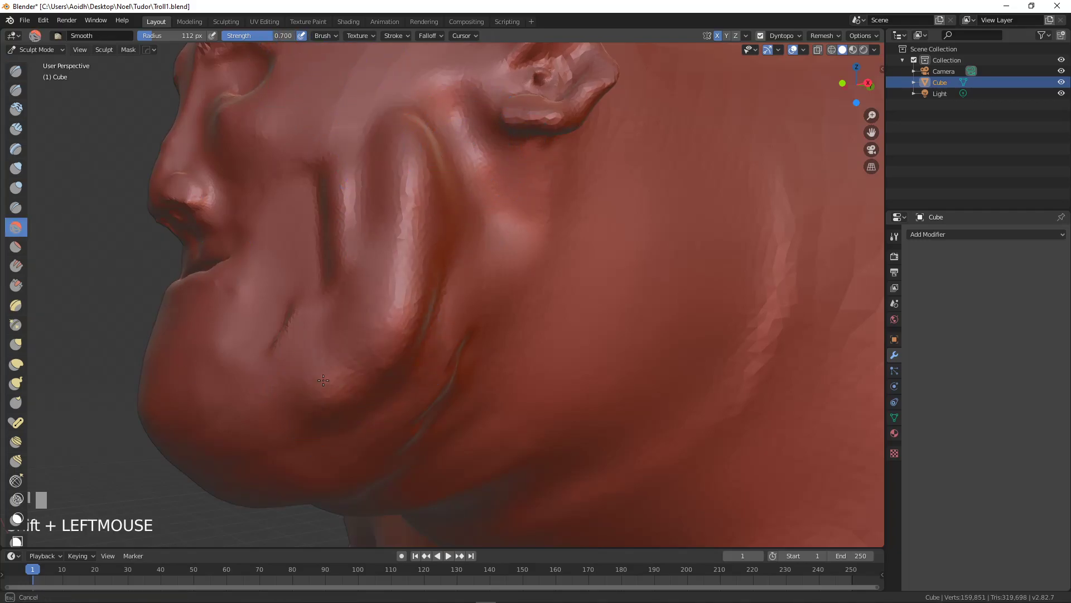
pyautogui.keyDown('shift'); pyautogui.moveTo(302, 414); pyautogui.dragTo(427, 266); pyautogui.keyUp('shift')
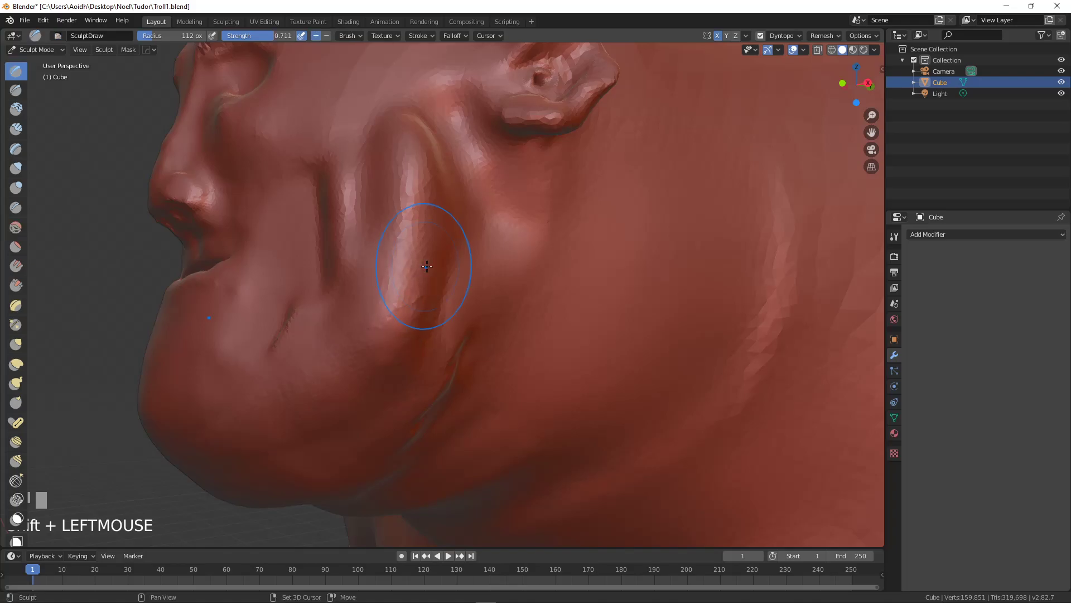
# Step: Smooth the jaw ridge in front of the ear and add Clay Strips volume down towards the chin
pyautogui.click(23, 129)
pyautogui.moveTo(420, 189)
pyautogui.keyDown('shift'); pyautogui.mouseDown()
pyautogui.moveTo(381, 256)
pyautogui.moveTo(414, 194)
pyautogui.mouseUp(); pyautogui.keyUp('shift')
pyautogui.moveTo(428, 137)
pyautogui.keyDown('shift'); pyautogui.mouseDown()
pyautogui.moveTo(430, 182)
pyautogui.moveTo(425, 173)
pyautogui.mouseUp(); pyautogui.keyUp('shift')
pyautogui.keyDown('shift'); pyautogui.moveTo(409, 146); pyautogui.dragTo(425, 233, button='middle'); pyautogui.keyUp('shift')
pyautogui.moveTo(425, 232)
pyautogui.mouseDown()
pyautogui.moveTo(420, 263)
pyautogui.moveTo(441, 235)
pyautogui.moveTo(460, 369)
pyautogui.moveTo(411, 304)
pyautogui.moveTo(378, 411)
pyautogui.mouseUp()
# Step: Add another Clay Strips layer along the jaw and smooth the jaw and cheek into one rounded form
pyautogui.moveTo(377, 411)
pyautogui.keyDown('shift'); pyautogui.mouseDown(button='middle')
pyautogui.moveTo(411, 318)
pyautogui.moveTo(446, 264)
pyautogui.mouseUp(button='middle'); pyautogui.keyUp('shift')
pyautogui.moveTo(432, 246); pyautogui.dragTo(340, 388)
pyautogui.moveTo(455, 217)
pyautogui.keyDown('shift'); pyautogui.mouseDown()
pyautogui.moveTo(460, 252)
pyautogui.moveTo(308, 402)
pyautogui.mouseUp(); pyautogui.keyUp('shift')
pyautogui.moveTo(351, 371)
pyautogui.keyDown('shift'); pyautogui.mouseDown()
pyautogui.moveTo(370, 258)
pyautogui.moveTo(372, 318)
pyautogui.moveTo(343, 325)
pyautogui.mouseUp(); pyautogui.keyUp('shift')
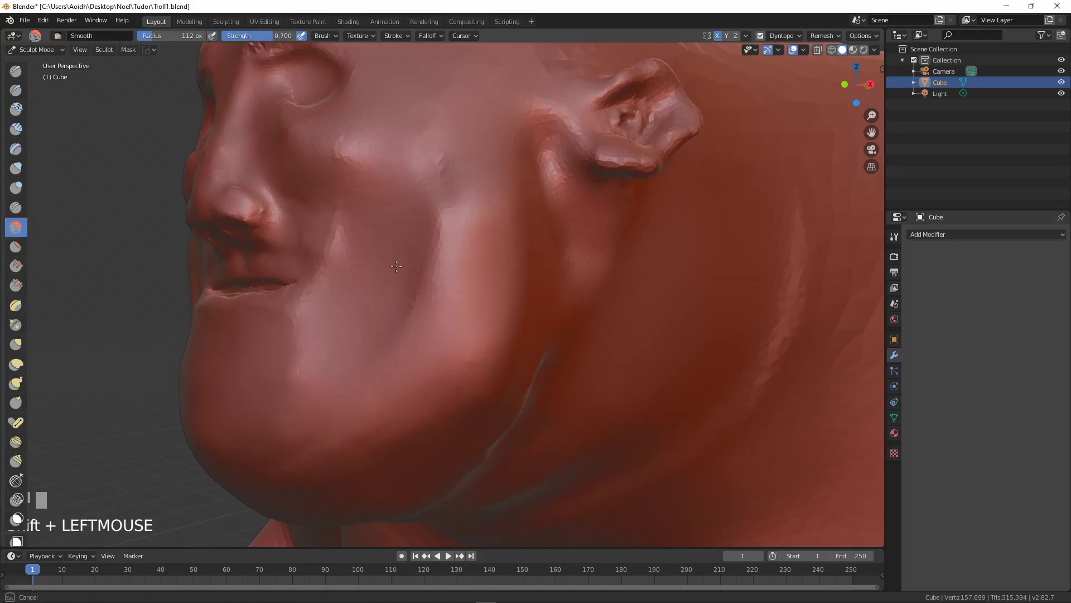
pyautogui.keyDown('shift'); pyautogui.moveTo(387, 284); pyautogui.dragTo(347, 275); pyautogui.keyUp('shift')
# Step: Smooth the lower lip, build it up with Clay Strips out to the mouth corner and smooth the strokes
pyautogui.moveTo(347, 275)
pyautogui.keyDown('shift'); pyautogui.mouseDown(button='middle')
pyautogui.moveTo(399, 272)
pyautogui.moveTo(359, 300)
pyautogui.moveTo(354, 342)
pyautogui.moveTo(355, 275)
pyautogui.moveTo(362, 289)
pyautogui.mouseUp(button='middle'); pyautogui.keyUp('shift')
pyautogui.scroll(3, 399, 271)
pyautogui.scroll(1, 399, 272)
pyautogui.scroll(3, 356, 276)
pyautogui.moveTo(286, 274)
pyautogui.keyDown('shift'); pyautogui.mouseDown()
pyautogui.moveTo(424, 279)
pyautogui.moveTo(380, 267)
pyautogui.moveTo(232, 292)
pyautogui.moveTo(292, 345)
pyautogui.moveTo(257, 385)
pyautogui.moveTo(437, 359)
pyautogui.moveTo(378, 354)
pyautogui.moveTo(388, 373)
pyautogui.moveTo(346, 361)
pyautogui.moveTo(353, 411)
pyautogui.moveTo(586, 368)
pyautogui.moveTo(434, 384)
pyautogui.mouseUp(); pyautogui.keyUp('shift')
pyautogui.moveTo(339, 391); pyautogui.dragTo(470, 392)
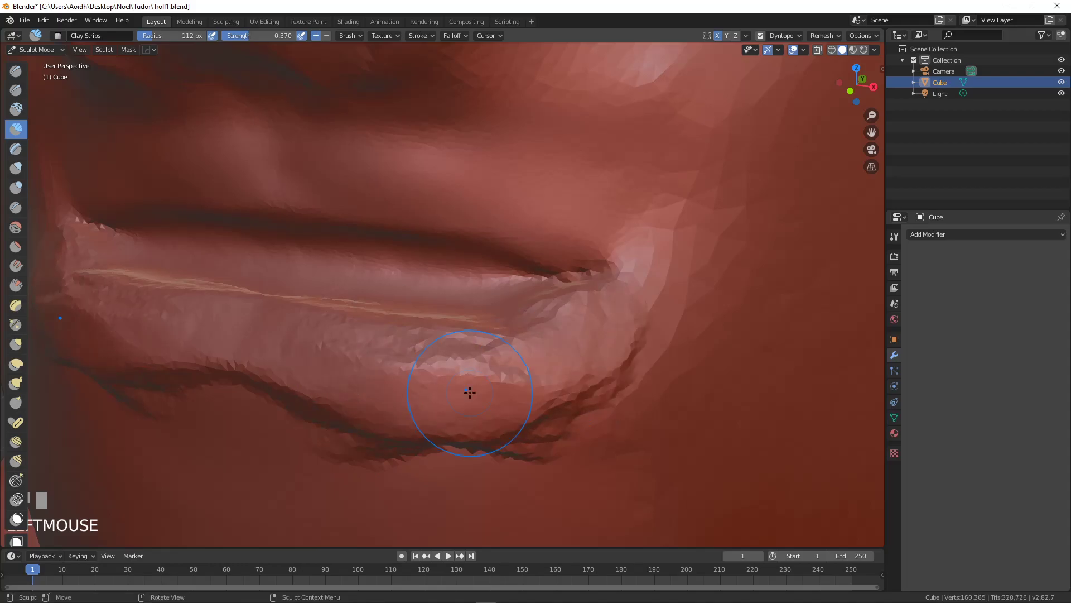
pyautogui.moveTo(414, 450)
pyautogui.mouseDown()
pyautogui.moveTo(441, 391)
pyautogui.moveTo(476, 382)
pyautogui.moveTo(480, 413)
pyautogui.moveTo(586, 318)
pyautogui.mouseUp()
pyautogui.moveTo(629, 266)
pyautogui.keyDown('shift'); pyautogui.mouseDown()
pyautogui.moveTo(552, 391)
pyautogui.moveTo(318, 413)
pyautogui.moveTo(272, 384)
pyautogui.moveTo(420, 380)
pyautogui.moveTo(418, 391)
pyautogui.mouseUp(); pyautogui.keyUp('shift')
# Step: Add Clay Strips volume to the underside of the lower lip and smooth it
pyautogui.scroll(-2, 371, 393)
pyautogui.moveTo(370, 393)
pyautogui.mouseDown(button='middle')
pyautogui.moveTo(352, 438)
pyautogui.moveTo(390, 351)
pyautogui.mouseUp(button='middle')
pyautogui.moveTo(372, 424)
pyautogui.mouseDown()
pyautogui.moveTo(519, 379)
pyautogui.moveTo(480, 402)
pyautogui.mouseUp()
pyautogui.moveTo(480, 401)
pyautogui.keyDown('shift'); pyautogui.mouseDown()
pyautogui.moveTo(446, 407)
pyautogui.moveTo(524, 380)
pyautogui.mouseUp(); pyautogui.keyUp('shift')
pyautogui.moveTo(393, 446); pyautogui.dragTo(398, 401, button='middle')
pyautogui.keyDown('shift'); pyautogui.moveTo(398, 400); pyautogui.dragTo(413, 439, button='middle'); pyautogui.keyUp('shift')
pyautogui.moveTo(301, 329)
pyautogui.keyDown('shift'); pyautogui.mouseDown()
pyautogui.moveTo(359, 349)
pyautogui.moveTo(418, 346)
pyautogui.mouseUp(); pyautogui.keyUp('shift')
# Step: Carve the crease beneath the lower lip with inverted Clay Strips and smooth it up to the mouth corner
pyautogui.moveTo(357, 329)
pyautogui.keyDown('ctrl'); pyautogui.mouseDown()
pyautogui.moveTo(350, 379)
pyautogui.moveTo(351, 342)
pyautogui.moveTo(358, 357)
pyautogui.mouseUp(); pyautogui.keyUp('ctrl')
pyautogui.moveTo(427, 398)
pyautogui.keyDown('shift'); pyautogui.mouseDown()
pyautogui.moveTo(419, 383)
pyautogui.moveTo(474, 368)
pyautogui.moveTo(510, 497)
pyautogui.moveTo(391, 447)
pyautogui.moveTo(361, 406)
pyautogui.moveTo(341, 419)
pyautogui.mouseUp(); pyautogui.keyUp('shift')
pyautogui.keyDown('ctrl'); pyautogui.moveTo(342, 418); pyautogui.dragTo(328, 426); pyautogui.keyUp('ctrl')
pyautogui.moveTo(343, 349)
pyautogui.keyDown('ctrl'); pyautogui.mouseDown()
pyautogui.moveTo(354, 407)
pyautogui.moveTo(409, 391)
pyautogui.mouseUp(); pyautogui.keyUp('ctrl')
pyautogui.moveTo(429, 434)
pyautogui.keyDown('shift'); pyautogui.mouseDown()
pyautogui.moveTo(379, 424)
pyautogui.moveTo(351, 442)
pyautogui.moveTo(512, 295)
pyautogui.mouseUp(); pyautogui.keyUp('shift')
# Step: Add Clay Strips volume above the mouth opening near its corner and smooth it into the surrounding skin
pyautogui.moveTo(446, 275)
pyautogui.mouseDown()
pyautogui.moveTo(502, 282)
pyautogui.moveTo(417, 278)
pyautogui.mouseUp()
pyautogui.moveTo(467, 279)
pyautogui.mouseDown(button='middle')
pyautogui.moveTo(469, 230)
pyautogui.moveTo(419, 280)
pyautogui.mouseUp(button='middle')
pyautogui.scroll(3, 419, 279)
pyautogui.moveTo(382, 252)
pyautogui.keyDown('shift'); pyautogui.mouseDown()
pyautogui.moveTo(329, 194)
pyautogui.moveTo(595, 184)
pyautogui.mouseUp(); pyautogui.keyUp('shift')
pyautogui.keyDown('shift'); pyautogui.moveTo(595, 184); pyautogui.dragTo(556, 242, button='middle'); pyautogui.keyUp('shift')
pyautogui.moveTo(440, 187)
pyautogui.mouseDown()
pyautogui.moveTo(468, 182)
pyautogui.moveTo(394, 196)
pyautogui.moveTo(491, 207)
pyautogui.mouseUp()
pyautogui.moveTo(391, 226)
pyautogui.keyDown('shift'); pyautogui.mouseDown()
pyautogui.moveTo(346, 232)
pyautogui.moveTo(547, 175)
pyautogui.mouseUp(); pyautogui.keyUp('shift')
# Step: Pull a pointed tusk upward from each side of the lower lip with the Snake Hook brush
pyautogui.scroll(-3, 550, 172)
pyautogui.moveTo(491, 229); pyautogui.dragTo(455, 315, button='middle')
pyautogui.keyDown('shift'); pyautogui.moveTo(455, 315); pyautogui.dragTo(533, 170, button='middle'); pyautogui.keyUp('shift')
pyautogui.moveTo(501, 268); pyautogui.dragTo(466, 252, button='middle')
pyautogui.scroll(3, 478, 328)
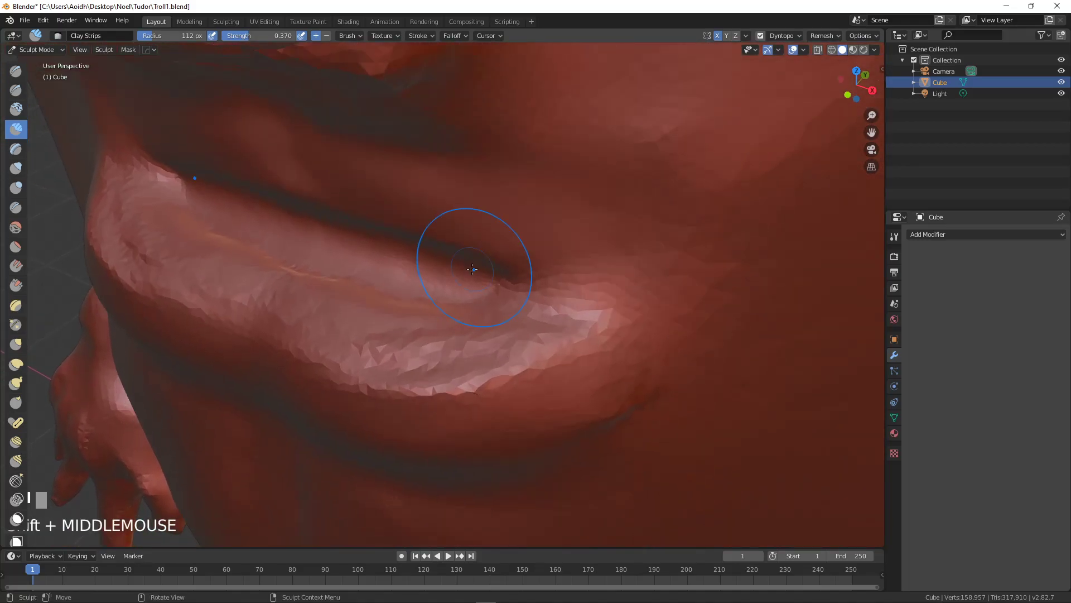
pyautogui.click(15, 382)
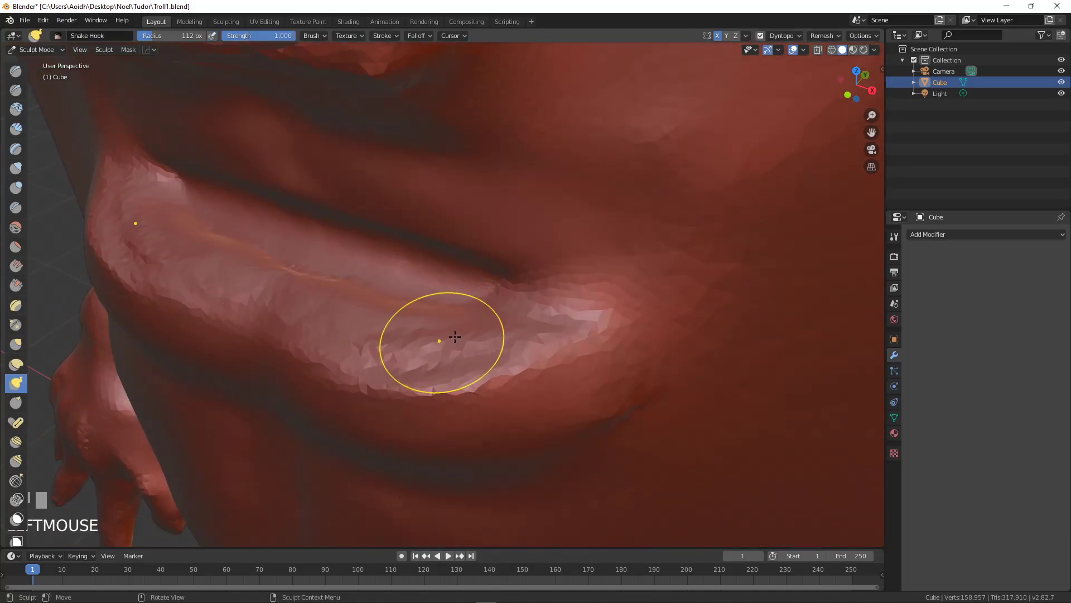
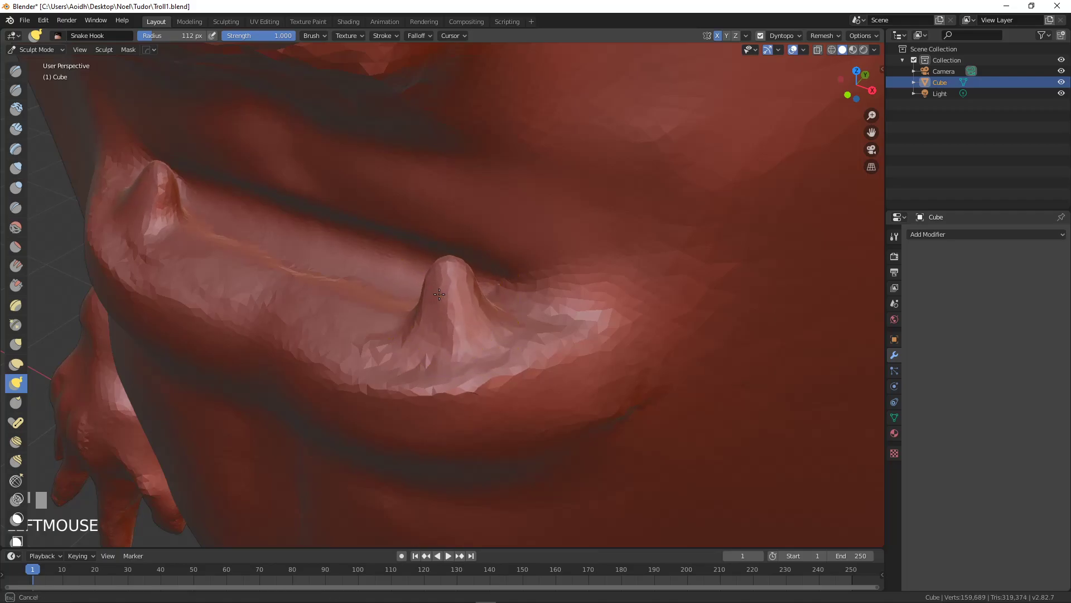
pyautogui.scroll(-3, 466, 269)
pyautogui.moveTo(440, 280); pyautogui.dragTo(479, 256, button='middle')
pyautogui.scroll(-4, 462, 273)
pyautogui.scroll(3, 473, 361)
pyautogui.scroll(2, 441, 295)
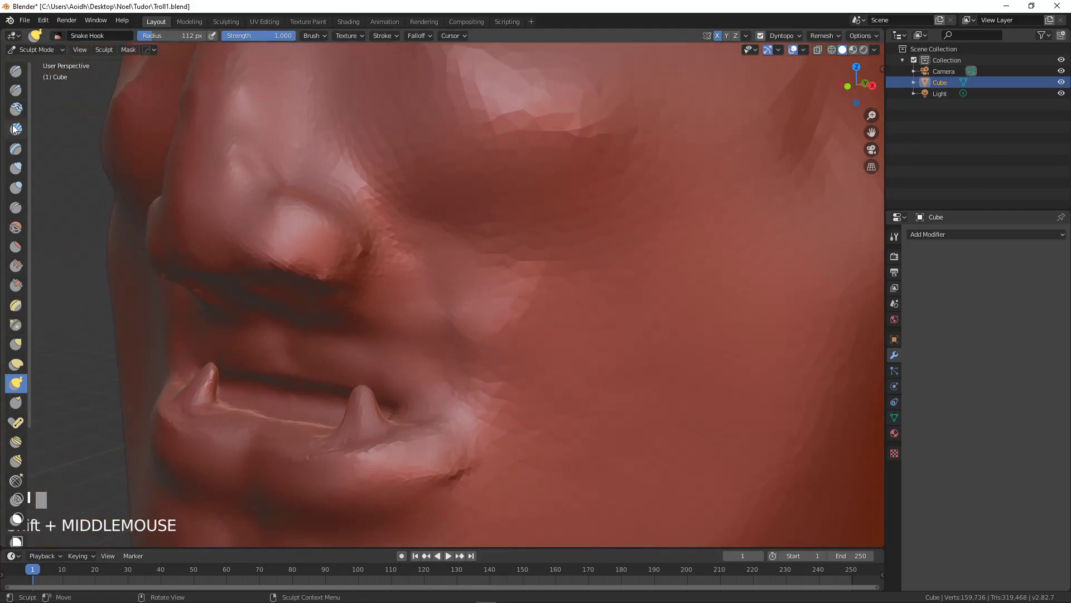
# Step: Carve a groove in the cheek beside the nostril wing with inverted Clay Strips and smooth its edges
pyautogui.click(16, 129)
pyautogui.scroll(3, 359, 239)
pyautogui.keyDown('shift'); pyautogui.moveTo(359, 239); pyautogui.dragTo(401, 253, button='middle'); pyautogui.keyUp('shift')
pyautogui.moveTo(371, 171)
pyautogui.keyDown('ctrl'); pyautogui.mouseDown()
pyautogui.moveTo(424, 245)
pyautogui.moveTo(342, 146)
pyautogui.moveTo(392, 190)
pyautogui.mouseUp(); pyautogui.keyUp('ctrl')
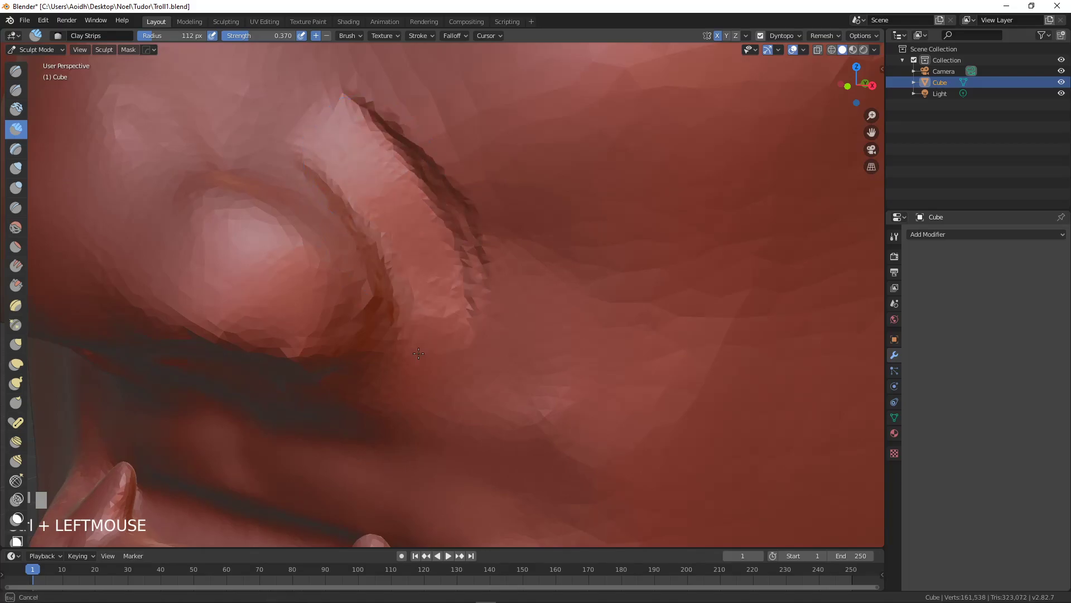
pyautogui.moveTo(438, 217)
pyautogui.keyDown('shift'); pyautogui.mouseDown()
pyautogui.moveTo(438, 335)
pyautogui.moveTo(358, 111)
pyautogui.mouseUp(); pyautogui.keyUp('shift')
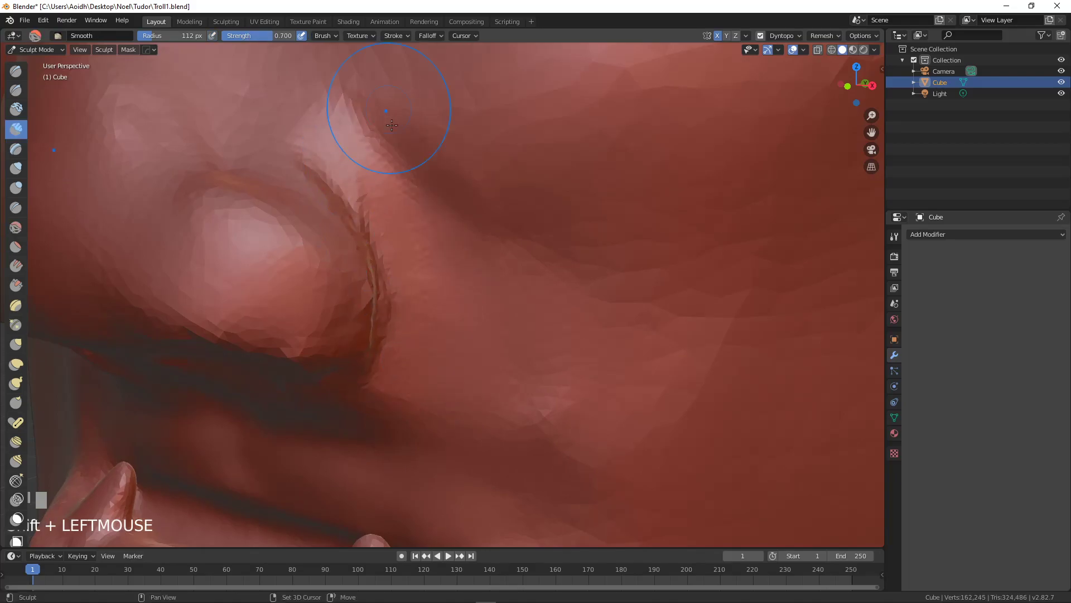
pyautogui.keyDown('shift'); pyautogui.moveTo(346, 89); pyautogui.dragTo(421, 210, button='middle'); pyautogui.keyUp('shift')
# Step: Carve the nasolabial fold from the side of the nose down around the mouth corner with inverted Clay Strips
pyautogui.moveTo(480, 251)
pyautogui.keyDown('ctrl'); pyautogui.mouseDown()
pyautogui.moveTo(395, 217)
pyautogui.moveTo(364, 168)
pyautogui.moveTo(371, 208)
pyautogui.moveTo(480, 339)
pyautogui.mouseUp(); pyautogui.keyUp('ctrl')
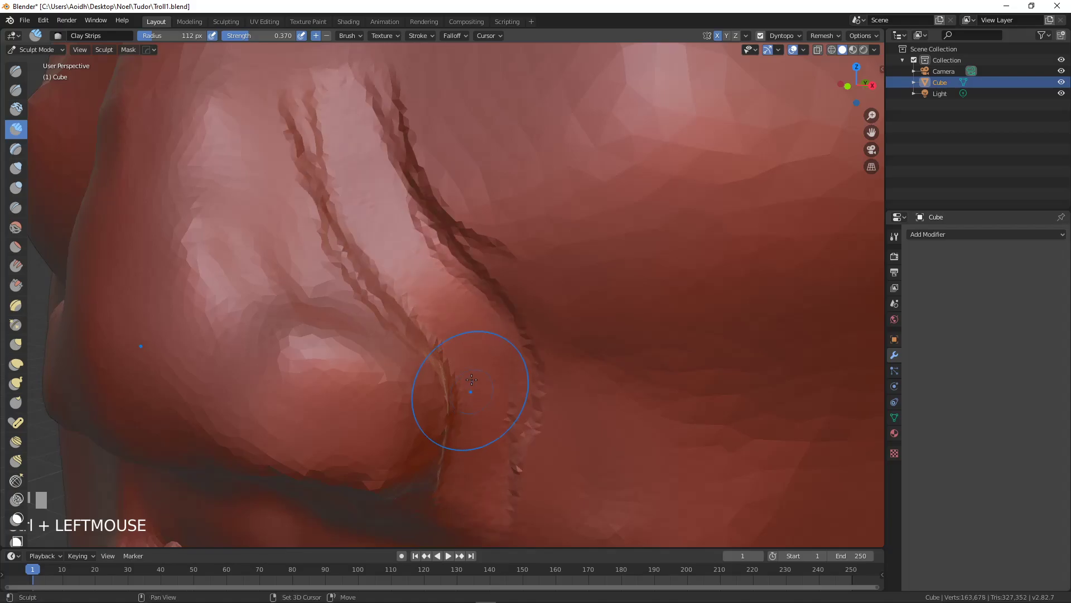
pyautogui.keyDown('shift'); pyautogui.moveTo(472, 385); pyautogui.dragTo(442, 243, button='middle'); pyautogui.keyUp('shift')
pyautogui.moveTo(443, 244)
pyautogui.keyDown('ctrl'); pyautogui.mouseDown()
pyautogui.moveTo(464, 312)
pyautogui.moveTo(619, 391)
pyautogui.moveTo(458, 229)
pyautogui.moveTo(609, 424)
pyautogui.mouseUp(); pyautogui.keyUp('ctrl')
pyautogui.keyDown('shift'); pyautogui.moveTo(609, 424); pyautogui.dragTo(552, 261, button='middle'); pyautogui.keyUp('shift')
pyautogui.moveTo(524, 150)
pyautogui.keyDown('ctrl'); pyautogui.mouseDown()
pyautogui.moveTo(594, 335)
pyautogui.moveTo(567, 424)
pyautogui.moveTo(575, 235)
pyautogui.moveTo(533, 379)
pyautogui.mouseUp(); pyautogui.keyUp('ctrl')
pyautogui.keyDown('shift'); pyautogui.moveTo(544, 373); pyautogui.dragTo(578, 233, button='middle'); pyautogui.keyUp('shift')
pyautogui.moveTo(578, 232)
pyautogui.keyDown('ctrl'); pyautogui.mouseDown()
pyautogui.moveTo(430, 330)
pyautogui.moveTo(535, 212)
pyautogui.moveTo(424, 424)
pyautogui.moveTo(480, 359)
pyautogui.moveTo(309, 399)
pyautogui.moveTo(446, 329)
pyautogui.moveTo(296, 424)
pyautogui.mouseUp(); pyautogui.keyUp('ctrl')
pyautogui.moveTo(296, 368)
pyautogui.keyDown('shift'); pyautogui.mouseDown()
pyautogui.moveTo(318, 352)
pyautogui.moveTo(245, 385)
pyautogui.moveTo(467, 467)
pyautogui.moveTo(536, 357)
pyautogui.moveTo(561, 369)
pyautogui.mouseUp(); pyautogui.keyUp('shift')
# Step: Smooth the fold's cheek side below the mouth corner and beside the nostril
pyautogui.scroll(-3, 562, 370)
pyautogui.keyDown('shift'); pyautogui.moveTo(561, 371); pyautogui.dragTo(520, 426, button='middle'); pyautogui.keyUp('shift')
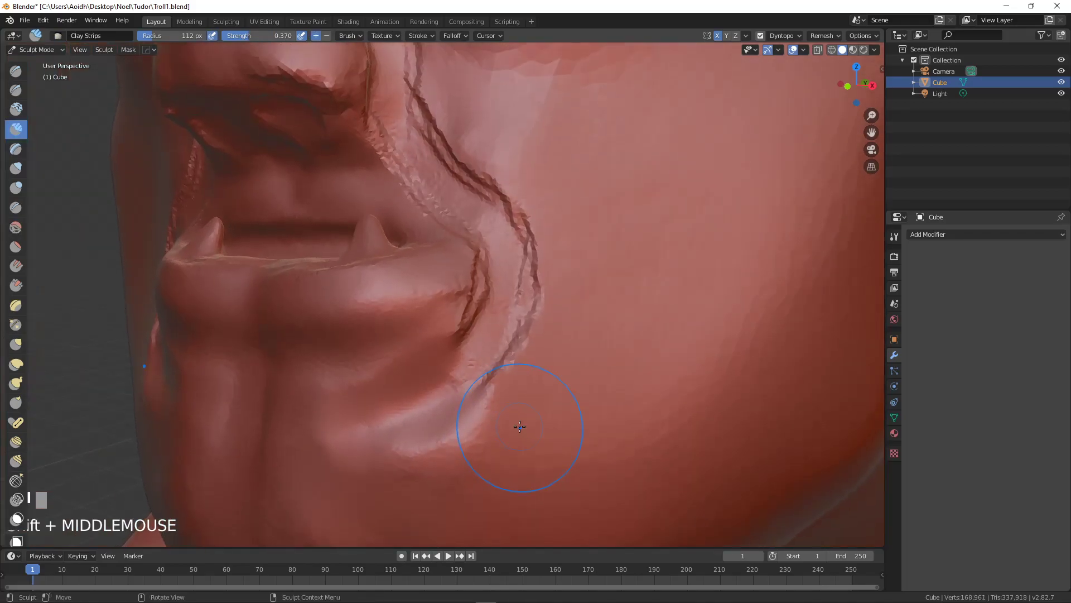
pyautogui.moveTo(534, 230)
pyautogui.keyDown('shift'); pyautogui.mouseDown()
pyautogui.moveTo(502, 363)
pyautogui.moveTo(555, 240)
pyautogui.moveTo(449, 448)
pyautogui.mouseUp(); pyautogui.keyUp('shift')
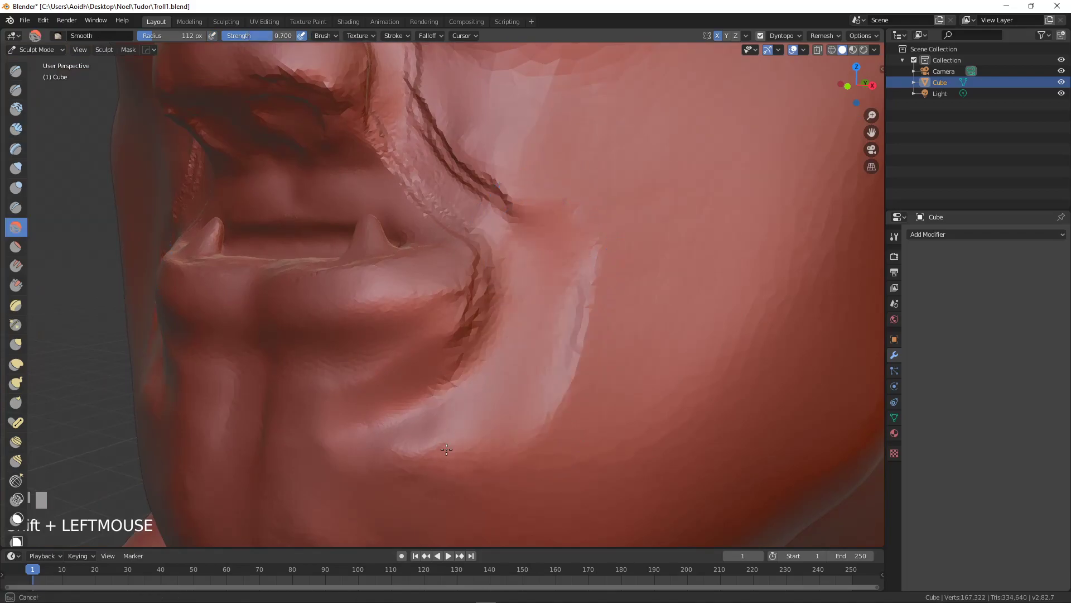
pyautogui.keyDown('shift'); pyautogui.moveTo(531, 359); pyautogui.dragTo(491, 359); pyautogui.keyUp('shift')
pyautogui.keyDown('shift'); pyautogui.moveTo(491, 358); pyautogui.dragTo(550, 340, button='middle'); pyautogui.keyUp('shift')
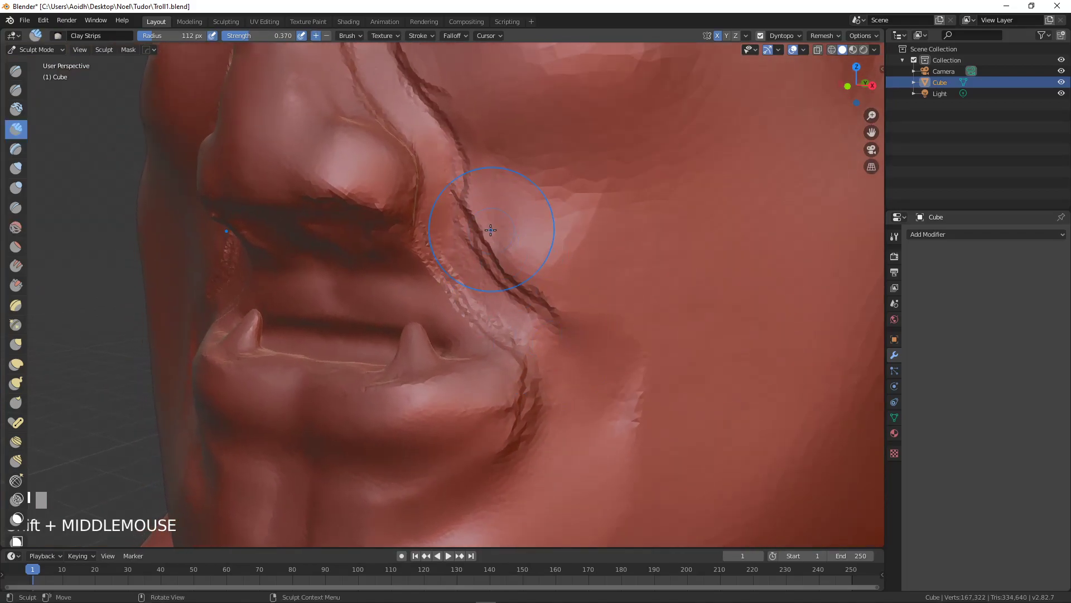
pyautogui.scroll(1, 492, 230)
pyautogui.moveTo(475, 179)
pyautogui.keyDown('shift'); pyautogui.mouseDown()
pyautogui.moveTo(530, 268)
pyautogui.moveTo(466, 256)
pyautogui.moveTo(444, 271)
pyautogui.moveTo(437, 235)
pyautogui.mouseUp(); pyautogui.keyUp('shift')
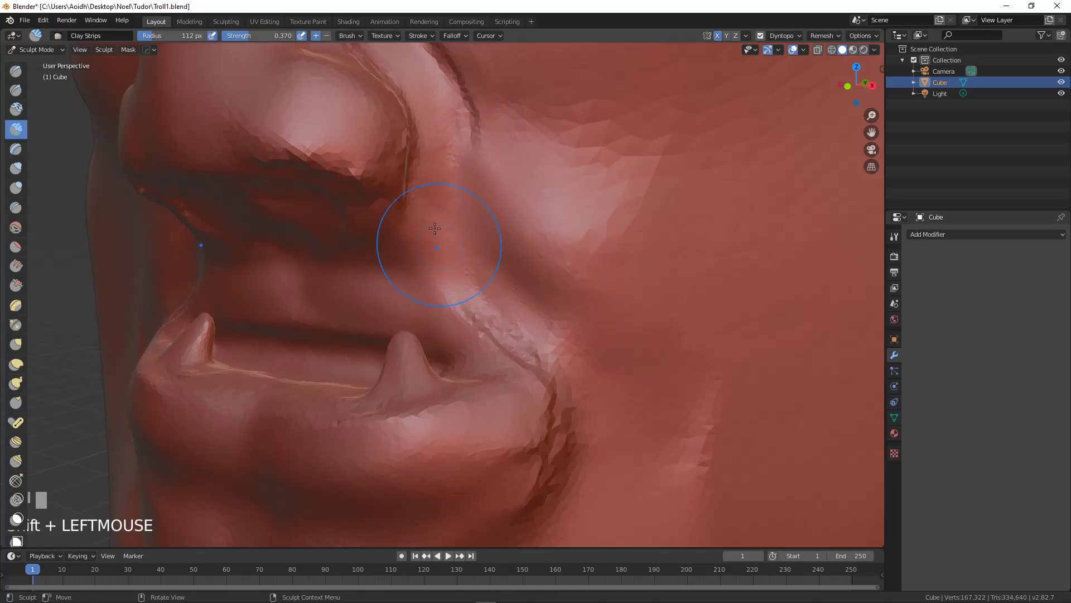
# Step: Deepen the fold along the side of the nose with inverted Clay Strips and smooth it into the cheek
pyautogui.scroll(-2, 459, 222)
pyautogui.keyDown('shift'); pyautogui.moveTo(471, 215); pyautogui.dragTo(455, 275, button='middle'); pyautogui.keyUp('shift')
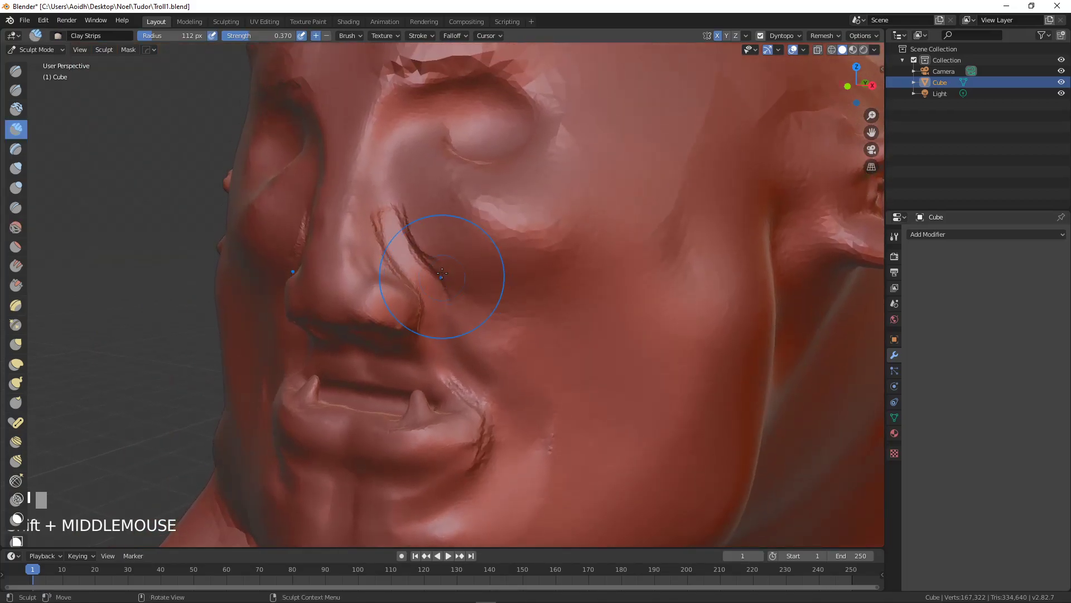
pyautogui.scroll(2, 395, 179)
pyautogui.keyDown('shift'); pyautogui.moveTo(394, 179); pyautogui.dragTo(433, 256, button='middle'); pyautogui.keyUp('shift')
pyautogui.scroll(2, 433, 256)
pyautogui.moveTo(440, 153)
pyautogui.keyDown('ctrl'); pyautogui.mouseDown()
pyautogui.moveTo(406, 220)
pyautogui.moveTo(412, 187)
pyautogui.moveTo(360, 164)
pyautogui.moveTo(329, 357)
pyautogui.moveTo(426, 148)
pyautogui.moveTo(476, 431)
pyautogui.mouseUp(); pyautogui.keyUp('ctrl')
pyautogui.scroll(2, 412, 212)
pyautogui.moveTo(418, 411)
pyautogui.keyDown('shift'); pyautogui.mouseDown(button='middle')
pyautogui.moveTo(443, 346)
pyautogui.moveTo(402, 436)
pyautogui.moveTo(422, 360)
pyautogui.mouseUp(button='middle'); pyautogui.keyUp('shift')
pyautogui.moveTo(450, 304)
pyautogui.keyDown('ctrl'); pyautogui.mouseDown()
pyautogui.moveTo(407, 385)
pyautogui.moveTo(425, 265)
pyautogui.moveTo(428, 356)
pyautogui.moveTo(411, 405)
pyautogui.moveTo(464, 244)
pyautogui.moveTo(413, 424)
pyautogui.mouseUp(); pyautogui.keyUp('ctrl')
pyautogui.keyDown('shift'); pyautogui.moveTo(430, 268); pyautogui.dragTo(390, 438); pyautogui.keyUp('shift')
pyautogui.keyDown('shift'); pyautogui.moveTo(453, 389); pyautogui.dragTo(466, 275, button='middle'); pyautogui.keyUp('shift')
pyautogui.keyDown('shift'); pyautogui.moveTo(467, 275); pyautogui.dragTo(441, 301); pyautogui.keyUp('shift')
# Step: Carve out the eye socket around the eye bump with inverted Clay Strips
pyautogui.keyDown('shift'); pyautogui.moveTo(426, 242); pyautogui.dragTo(430, 299, button='middle'); pyautogui.keyUp('shift')
pyautogui.moveTo(431, 299)
pyautogui.keyDown('ctrl'); pyautogui.mouseDown()
pyautogui.moveTo(508, 323)
pyautogui.moveTo(563, 234)
pyautogui.moveTo(546, 299)
pyautogui.mouseUp(); pyautogui.keyUp('ctrl')
pyautogui.moveTo(600, 329)
pyautogui.keyDown('ctrl'); pyautogui.mouseDown()
pyautogui.moveTo(552, 390)
pyautogui.moveTo(537, 307)
pyautogui.mouseUp(); pyautogui.keyUp('ctrl')
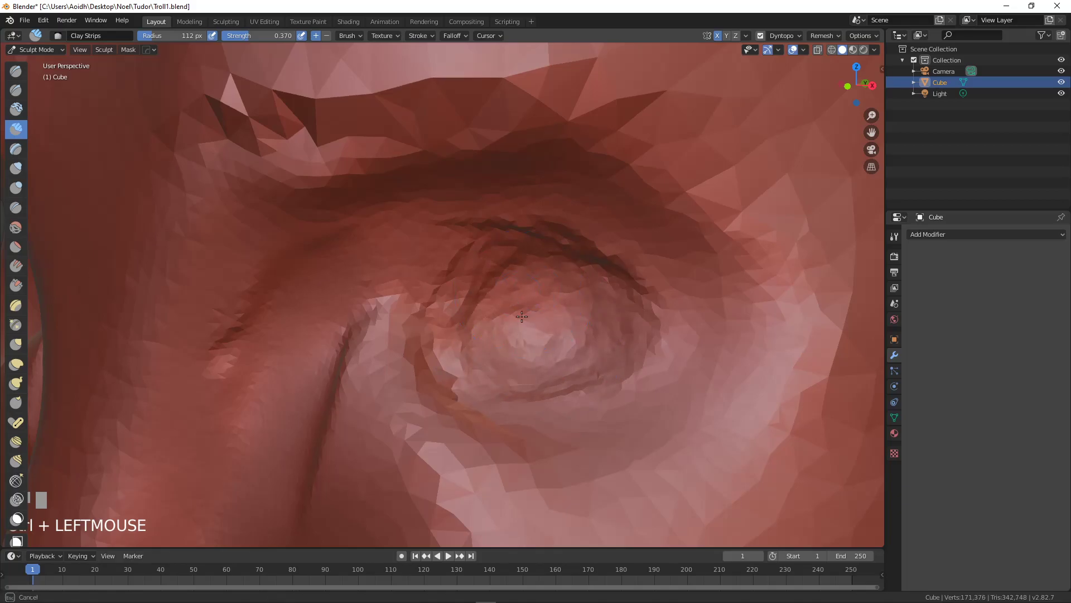
pyautogui.moveTo(540, 250)
pyautogui.keyDown('ctrl'); pyautogui.mouseDown()
pyautogui.moveTo(530, 314)
pyautogui.moveTo(519, 296)
pyautogui.moveTo(580, 334)
pyautogui.moveTo(562, 342)
pyautogui.mouseUp(); pyautogui.keyUp('ctrl')
pyautogui.scroll(-3, 562, 342)
pyautogui.moveTo(514, 282)
pyautogui.mouseDown(button='middle')
pyautogui.moveTo(536, 313)
pyautogui.moveTo(476, 319)
pyautogui.moveTo(491, 330)
pyautogui.mouseUp(button='middle')
pyautogui.scroll(4, 535, 313)
pyautogui.scroll(-4, 494, 333)
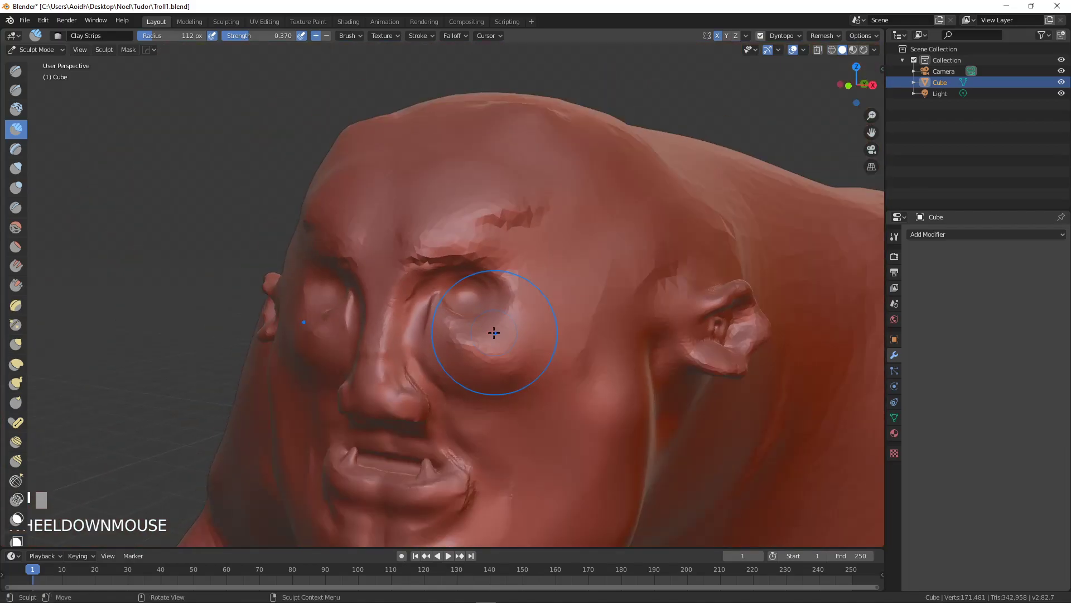
# Step: Hollow the temple and upper cheek in front of the ear with inverted Clay Strips and smooth the area
pyautogui.press('KP_1')
pyautogui.keyDown('shift'); pyautogui.moveTo(545, 343); pyautogui.dragTo(486, 278, button='middle'); pyautogui.keyUp('shift')
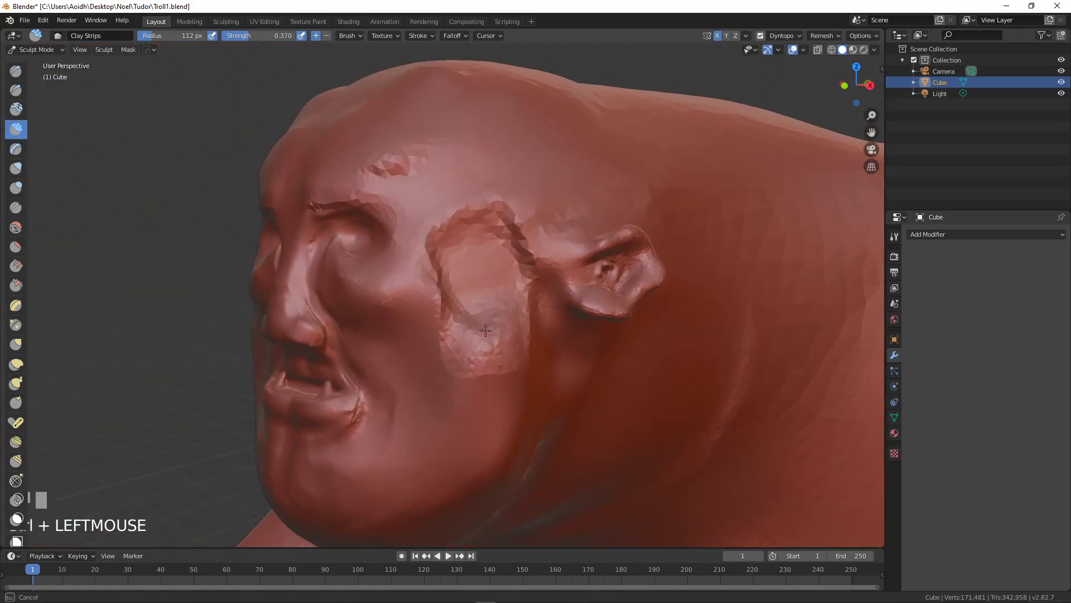
pyautogui.moveTo(464, 251)
pyautogui.keyDown('ctrl'); pyautogui.mouseDown()
pyautogui.moveTo(477, 240)
pyautogui.moveTo(480, 344)
pyautogui.moveTo(435, 296)
pyautogui.moveTo(474, 211)
pyautogui.moveTo(494, 311)
pyautogui.mouseUp(); pyautogui.keyUp('ctrl')
pyautogui.moveTo(491, 364)
pyautogui.mouseDown(button='middle')
pyautogui.moveTo(487, 354)
pyautogui.moveTo(563, 354)
pyautogui.moveTo(476, 351)
pyautogui.mouseUp(button='middle')
pyautogui.moveTo(520, 307)
pyautogui.keyDown('shift'); pyautogui.mouseDown()
pyautogui.moveTo(514, 335)
pyautogui.moveTo(483, 292)
pyautogui.mouseUp(); pyautogui.keyUp('shift')
pyautogui.moveTo(585, 378)
pyautogui.keyDown('shift'); pyautogui.mouseDown()
pyautogui.moveTo(555, 350)
pyautogui.moveTo(516, 365)
pyautogui.moveTo(533, 351)
pyautogui.mouseUp(); pyautogui.keyUp('shift')
pyautogui.moveTo(456, 244); pyautogui.dragTo(561, 330, button='middle')
pyautogui.moveTo(561, 330); pyautogui.dragTo(549, 305, button='middle')
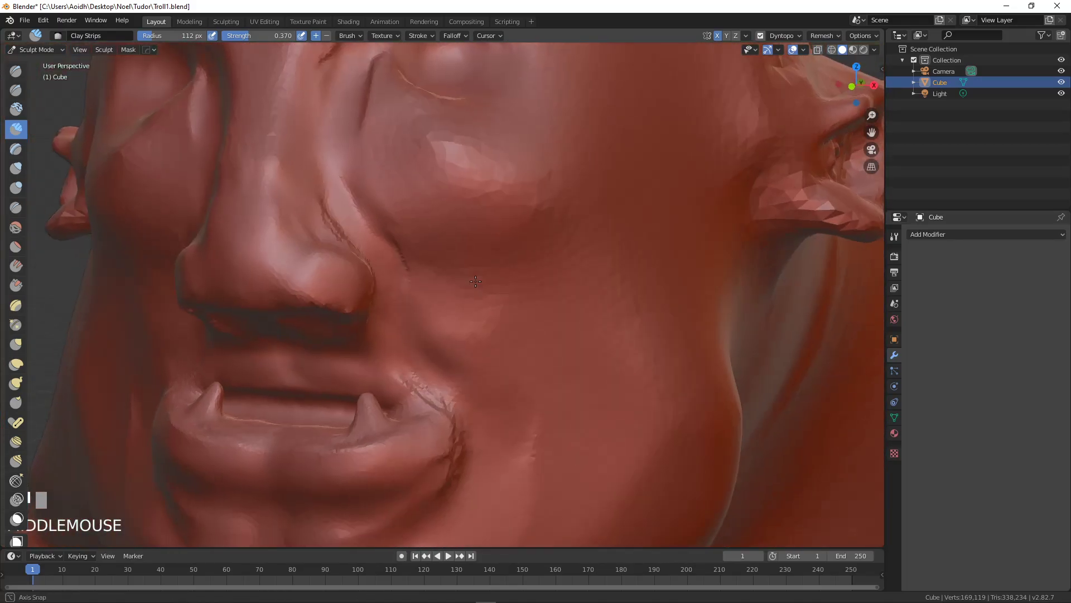
# Step: Switch to Object Mode, place the 3D cursor on one eye socket in front view and add a UV sphere there
pyautogui.keyDown('shift'); pyautogui.moveTo(428, 230); pyautogui.dragTo(481, 349, button='middle'); pyautogui.keyUp('shift')
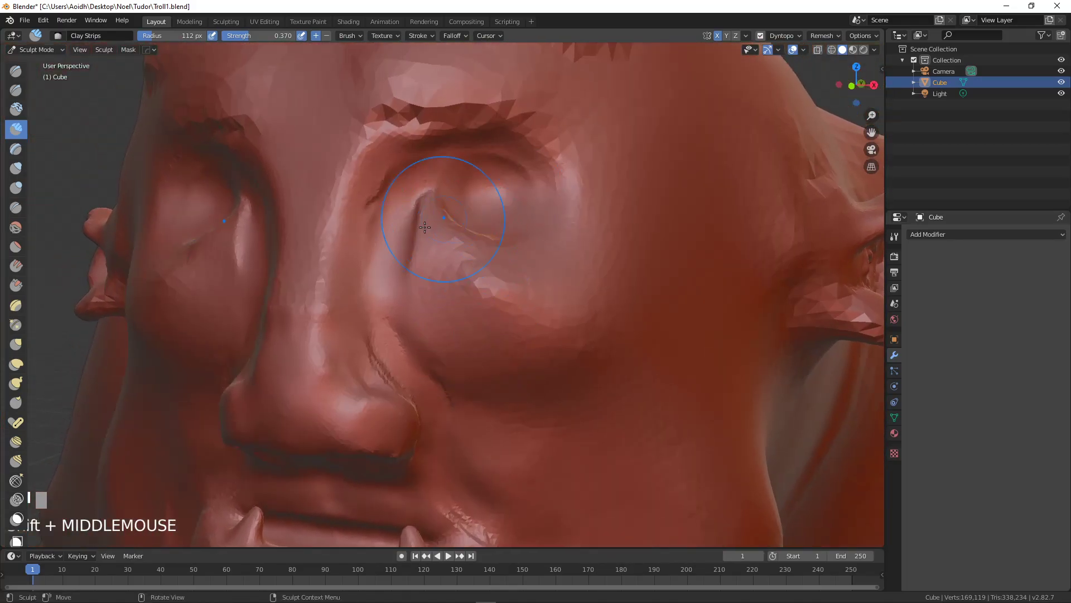
pyautogui.click(34, 50)
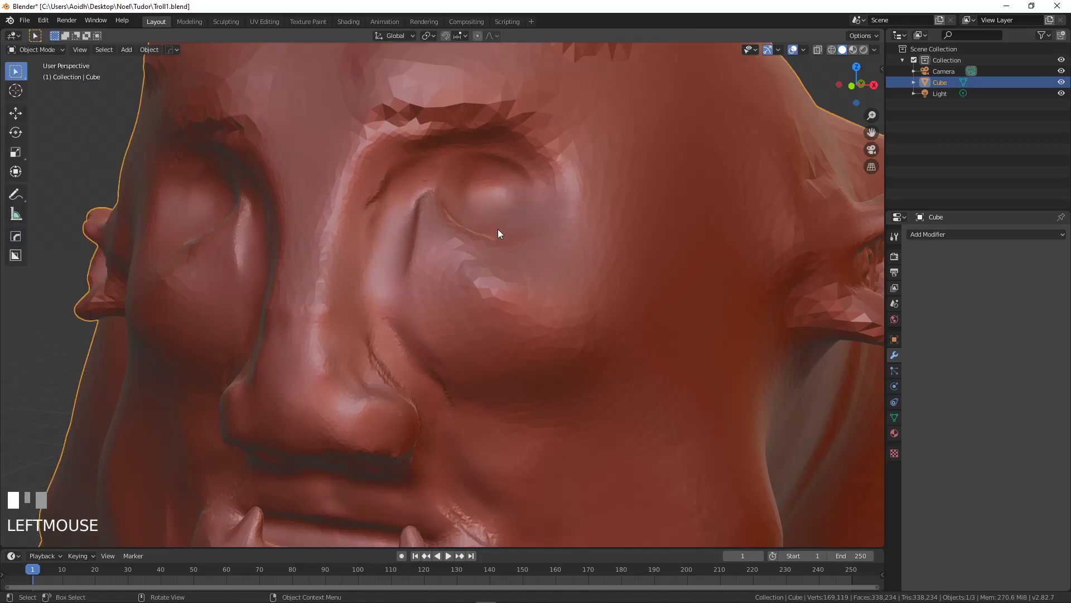
pyautogui.press('KP_1')
pyautogui.keyDown('shift'); pyautogui.moveTo(477, 233); pyautogui.dragTo(497, 257, button='middle'); pyautogui.keyUp('shift')
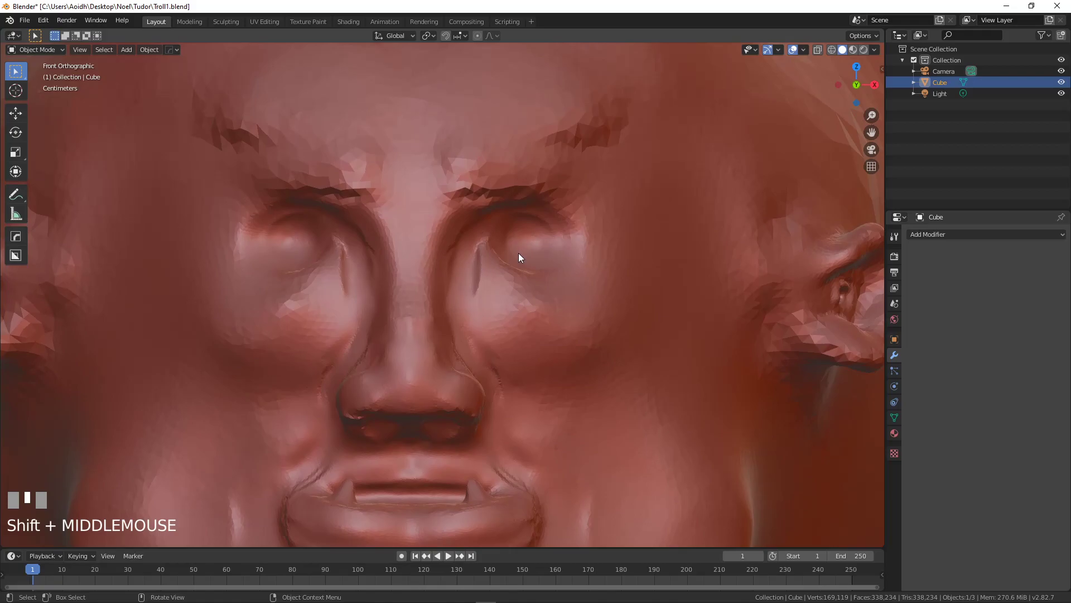
pyautogui.click(16, 91)
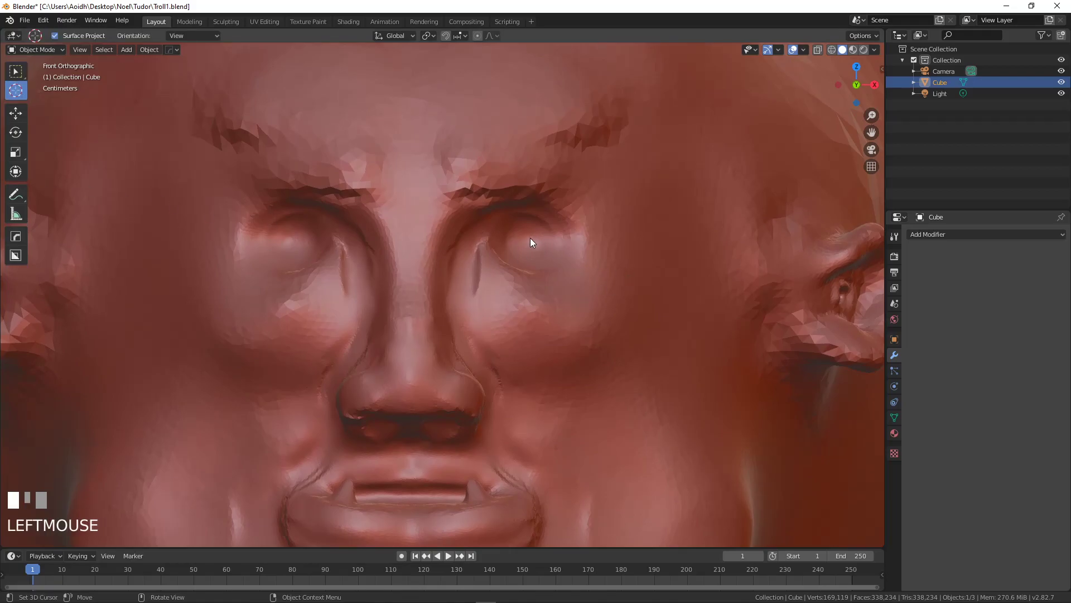
pyautogui.hotkey('shift', 'a')
pyautogui.moveTo(524, 240)
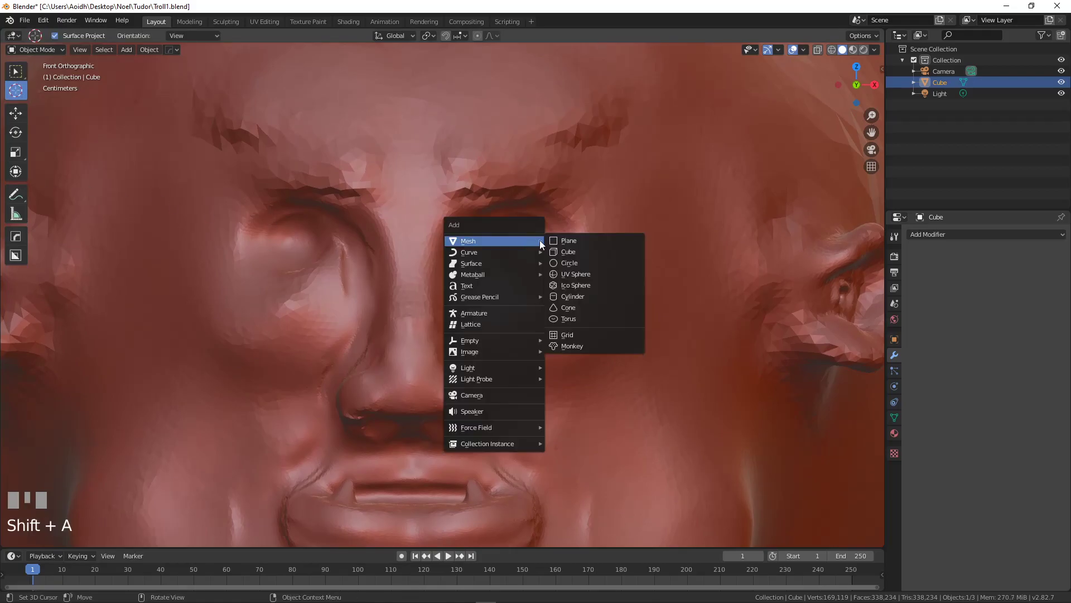
pyautogui.click(583, 275)
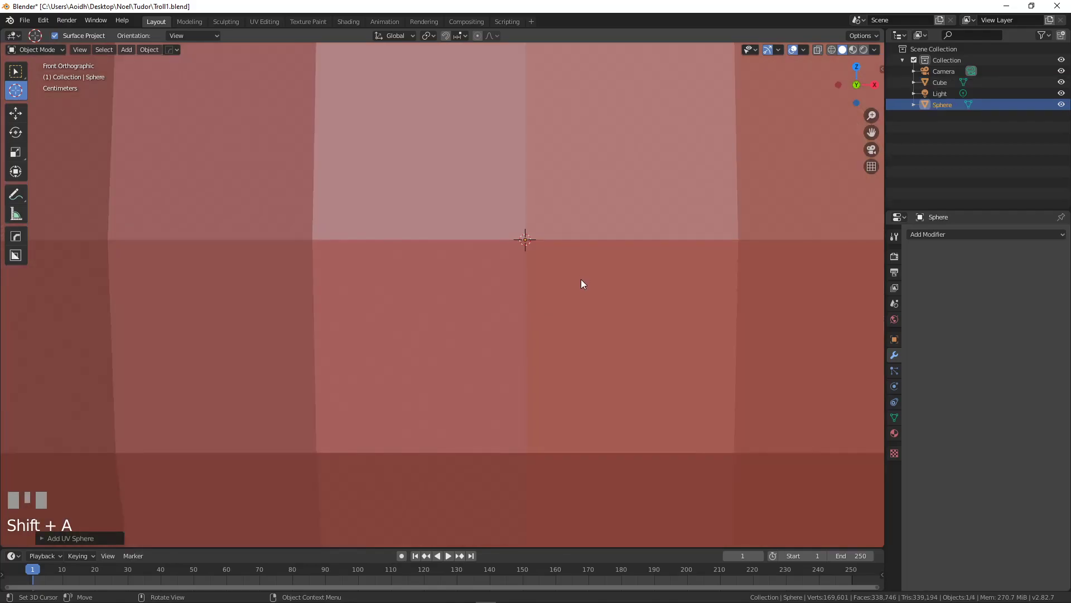
# Step: Scale the sphere down to fit the eye socket and rotate it around the X axis so its pole faces forward
pyautogui.press('s')
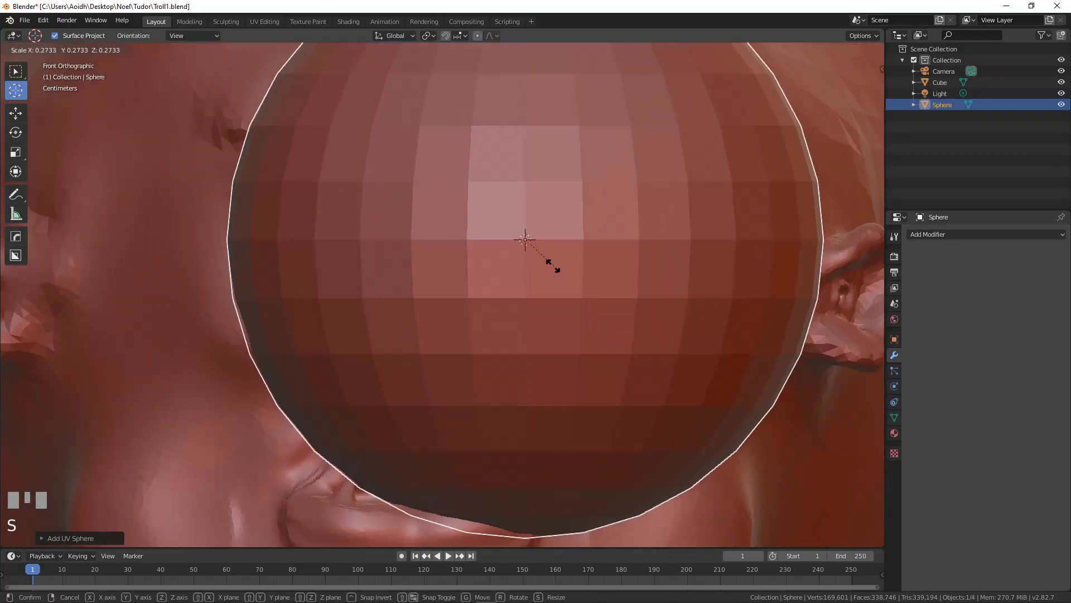
pyautogui.scroll(-5, 556, 268)
pyautogui.click(539, 262)
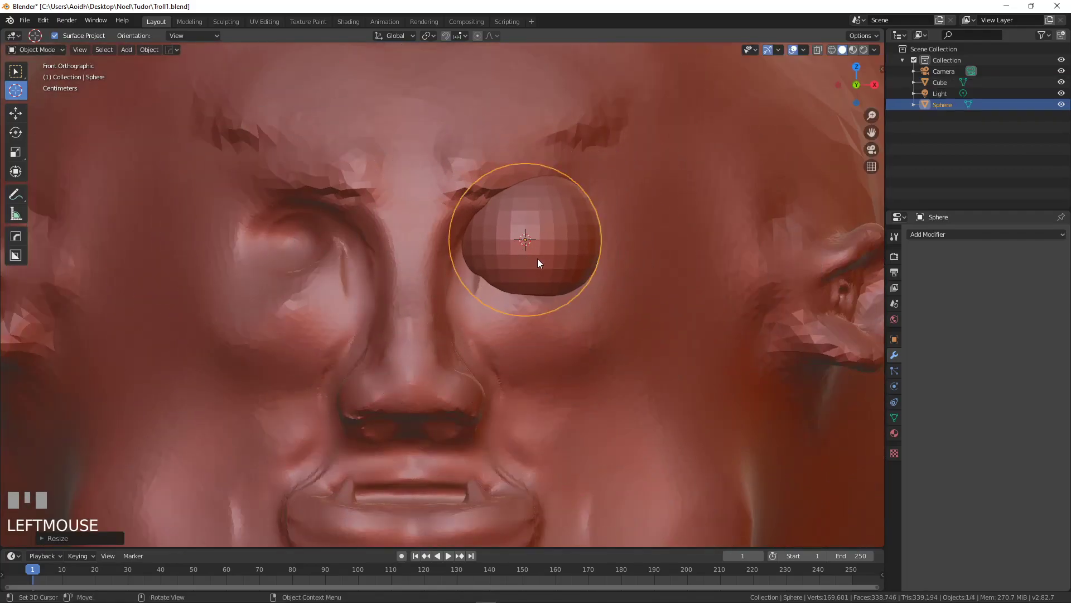
pyautogui.press('r')
pyautogui.press('x')
pyautogui.click(648, 323)
pyautogui.press('s')
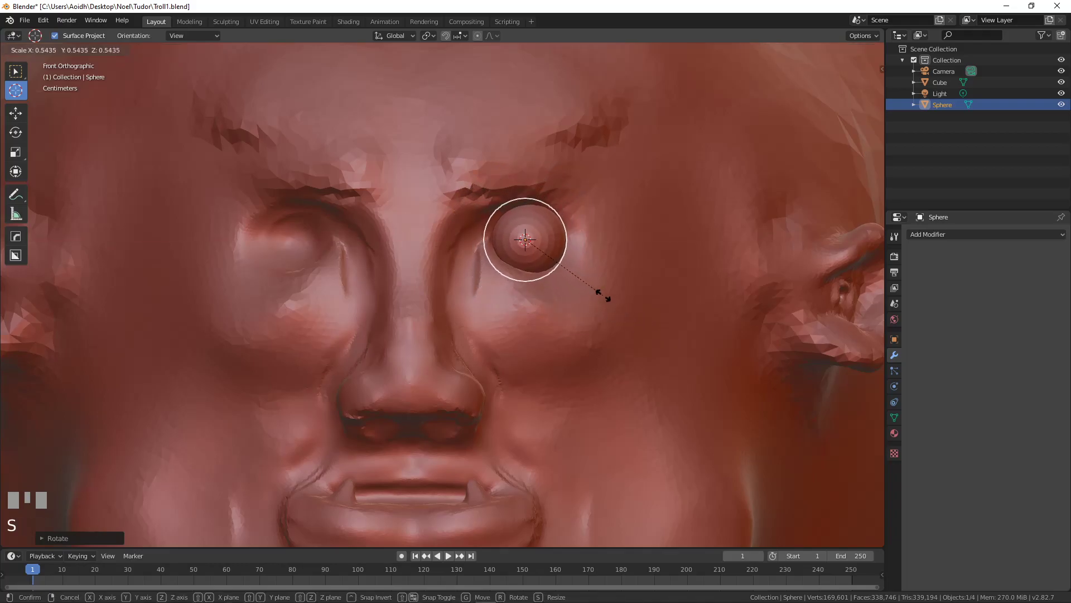
pyautogui.click(605, 299)
pyautogui.scroll(-3, 554, 304)
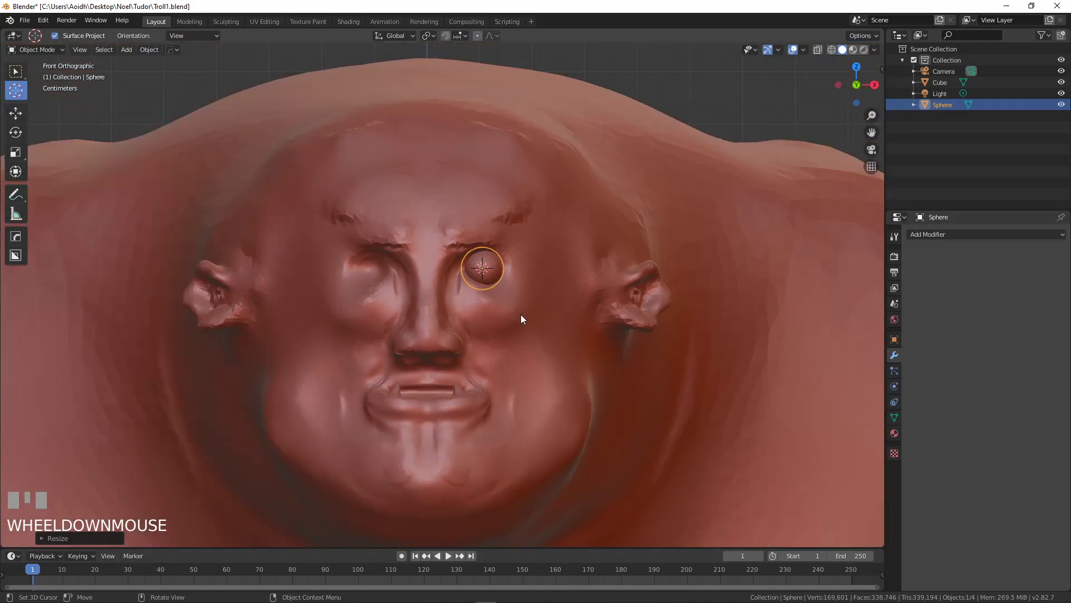
pyautogui.scroll(3, 495, 315)
pyautogui.keyDown('shift'); pyautogui.moveTo(473, 299); pyautogui.dragTo(460, 395, button='middle'); pyautogui.keyUp('shift')
pyautogui.scroll(3, 468, 385)
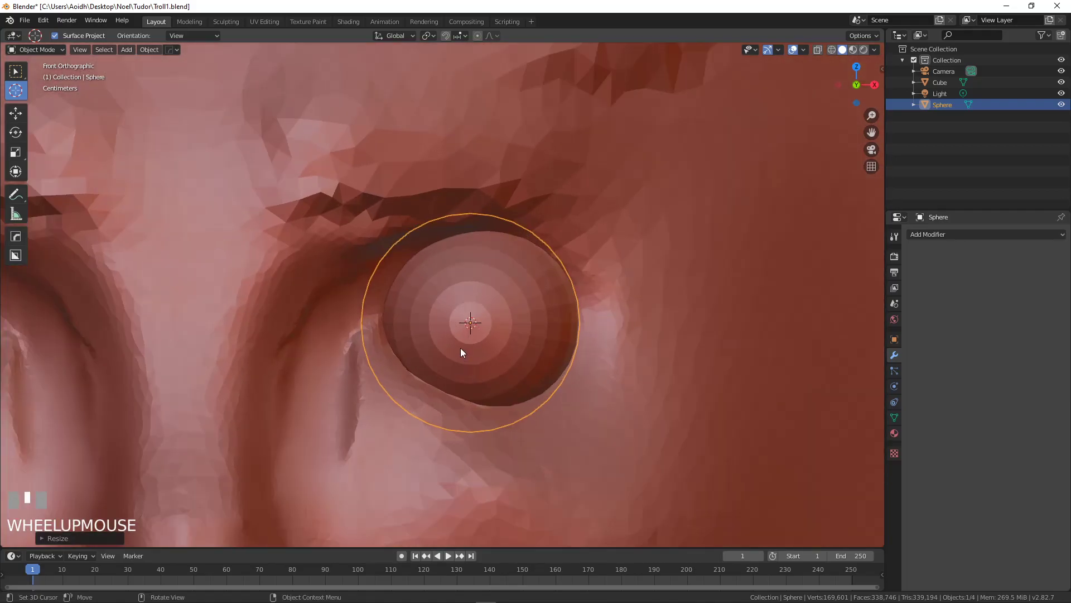
# Step: Try to duplicate the eyeball's mesh in Edit Mode and move the copy towards the opposite eye socket
pyautogui.press('Tab')
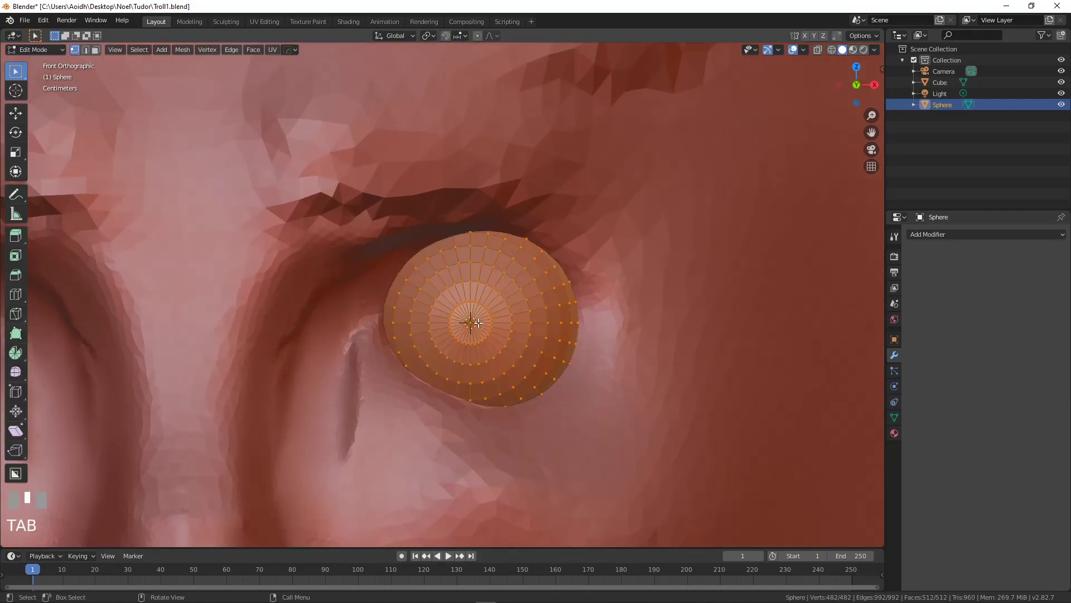
pyautogui.scroll(-2, 478, 324)
pyautogui.keyDown('shift'); pyautogui.moveTo(502, 327); pyautogui.dragTo(559, 317, button='middle'); pyautogui.keyUp('shift')
pyautogui.hotkey('shift', 'd')
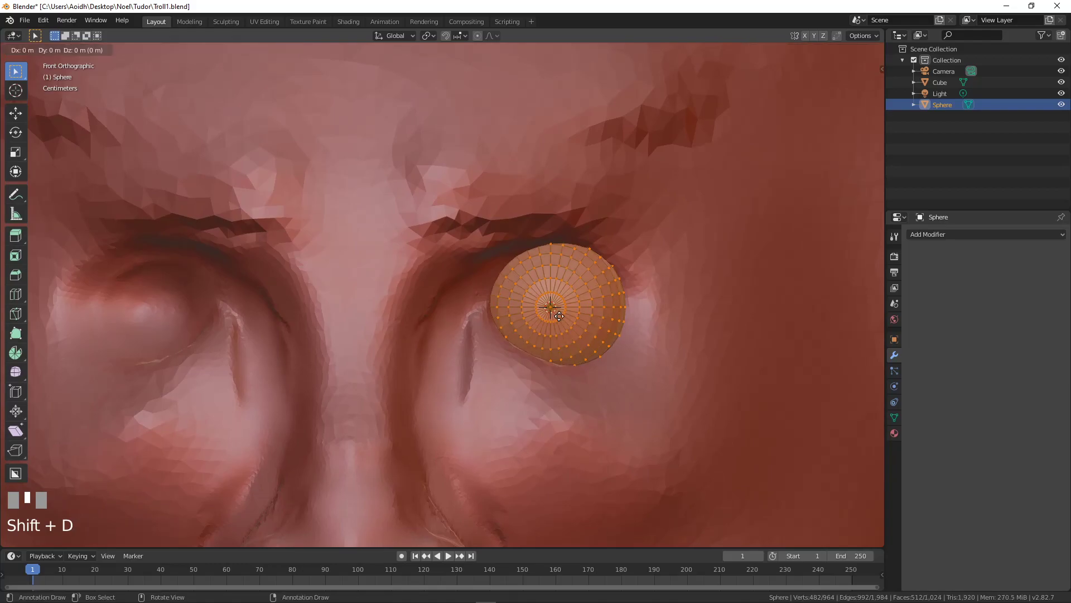
pyautogui.press('g')
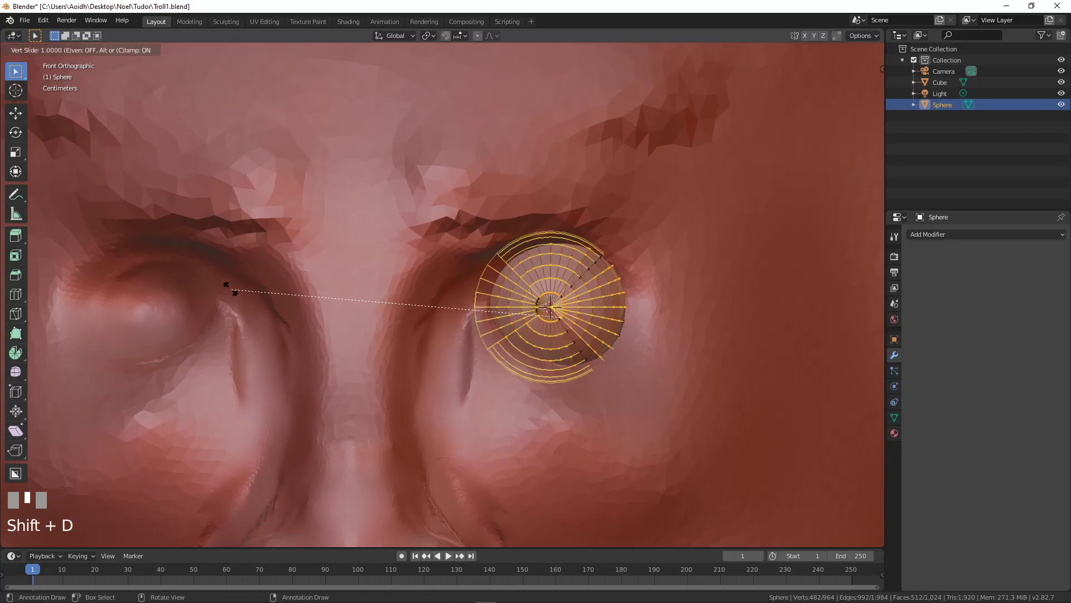
pyautogui.rightClick(265, 294)
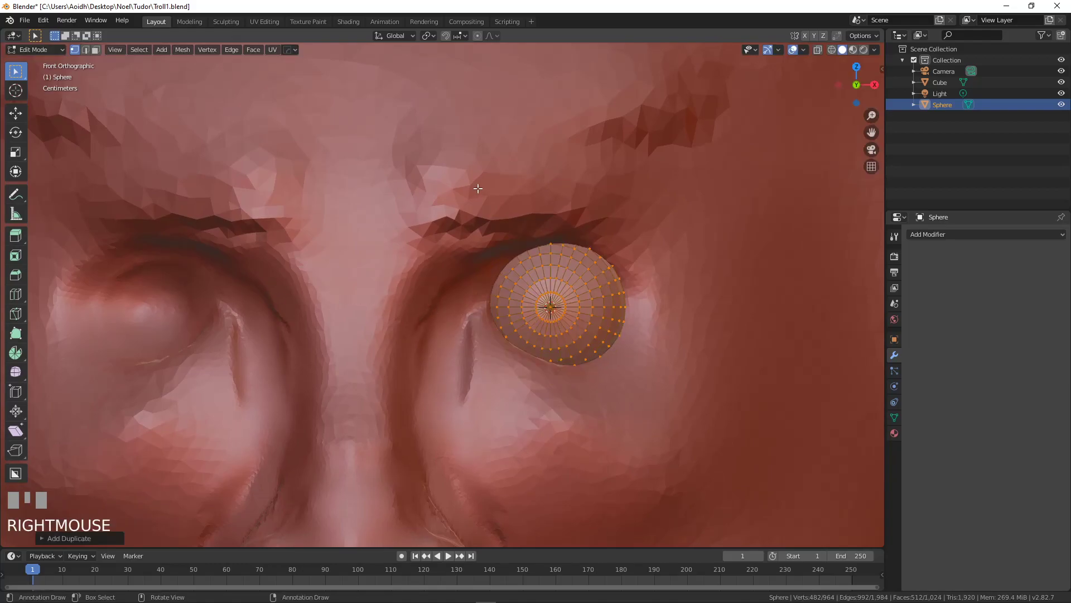
pyautogui.press('g')
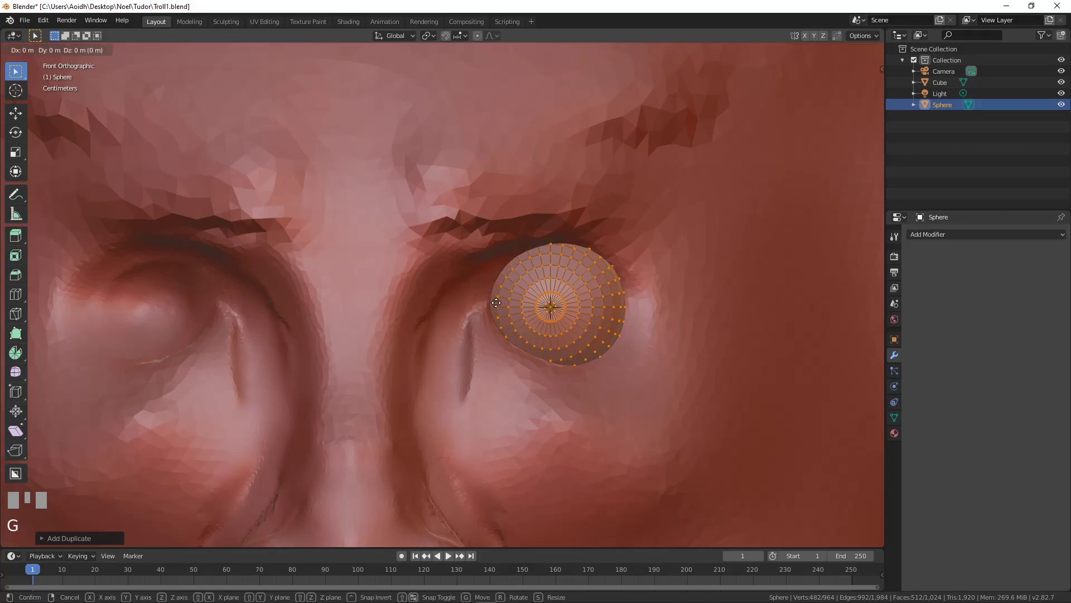
pyautogui.press('g')
pyautogui.click(423, 309)
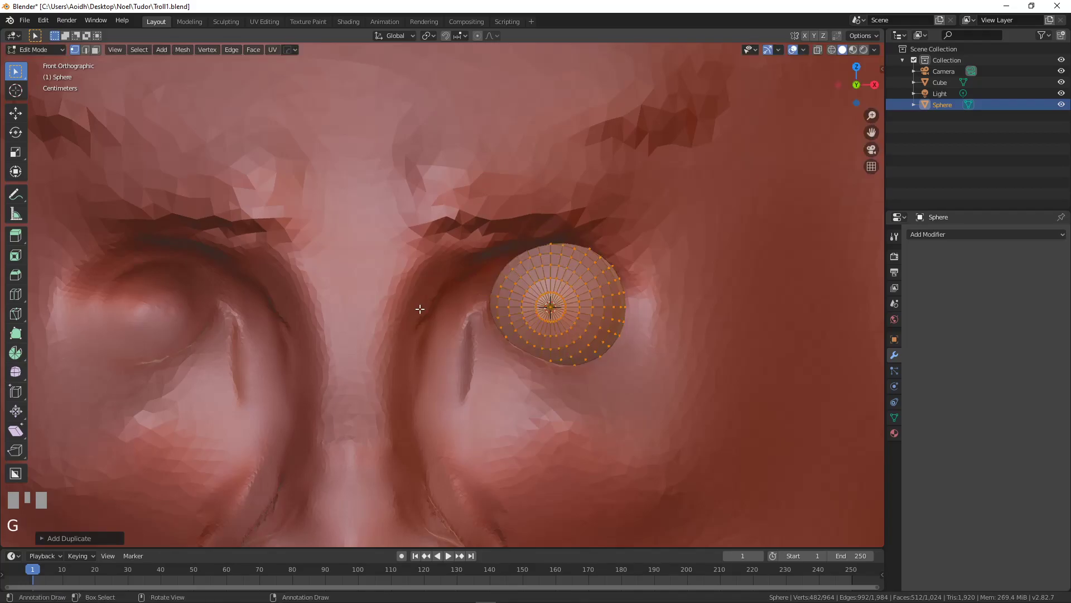
pyautogui.scroll(-3, 446, 307)
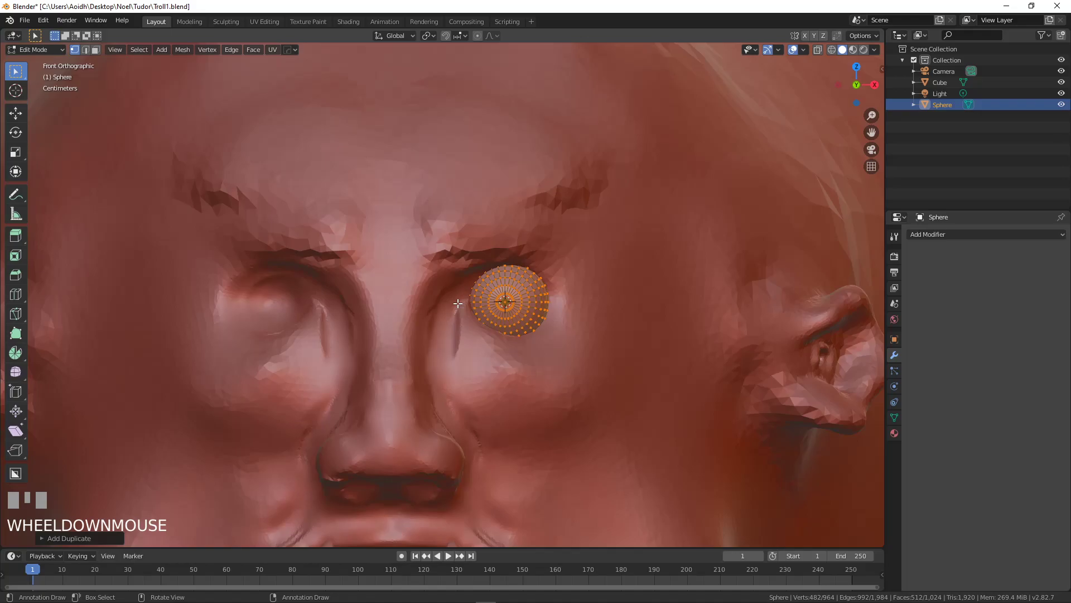
pyautogui.moveTo(527, 311); pyautogui.dragTo(474, 334, button='middle')
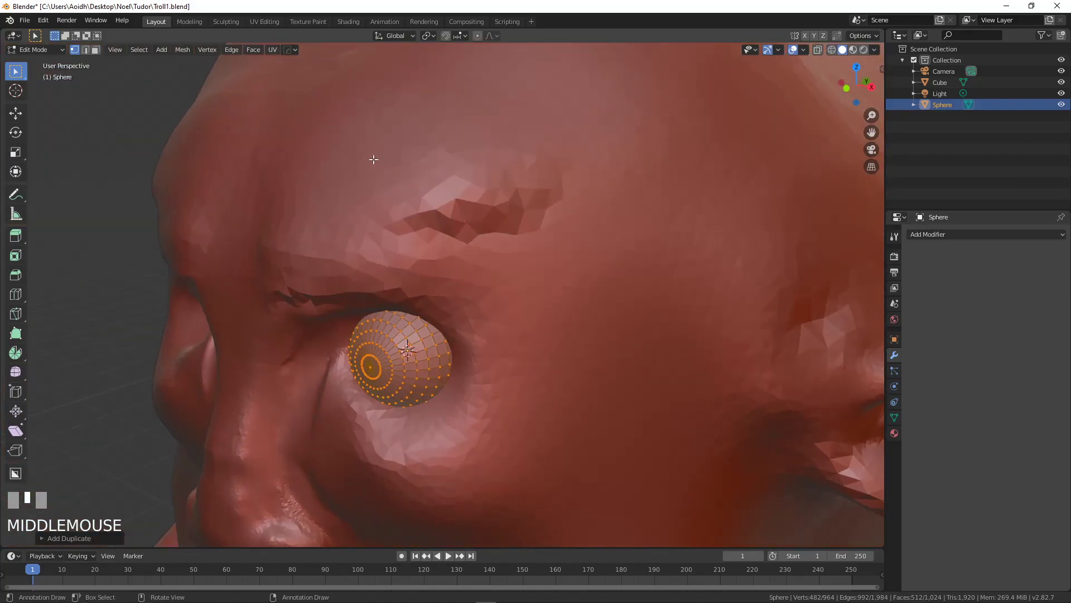
# Step: Delete the duplicated eyeball mesh in Edit Mode and return to Object Mode
pyautogui.press('Tab')
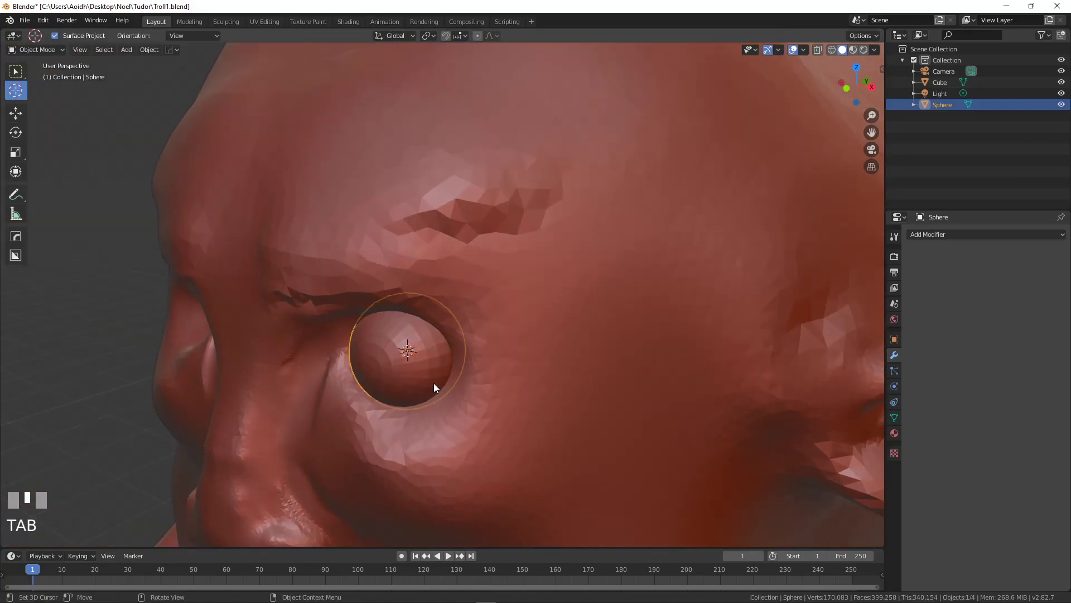
pyautogui.press('g')
pyautogui.rightClick(408, 382)
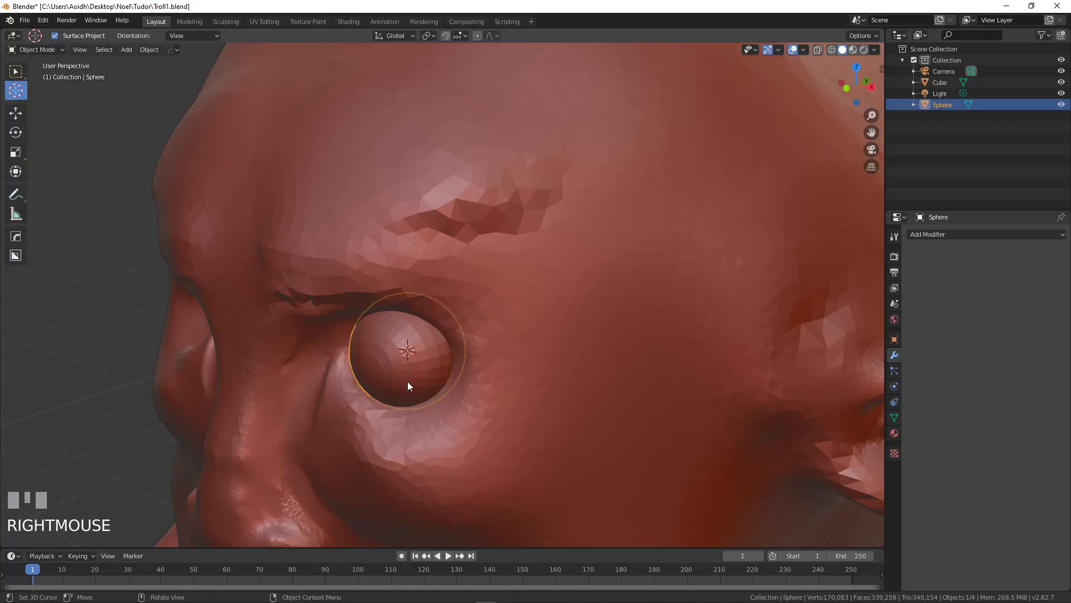
pyautogui.press('Tab')
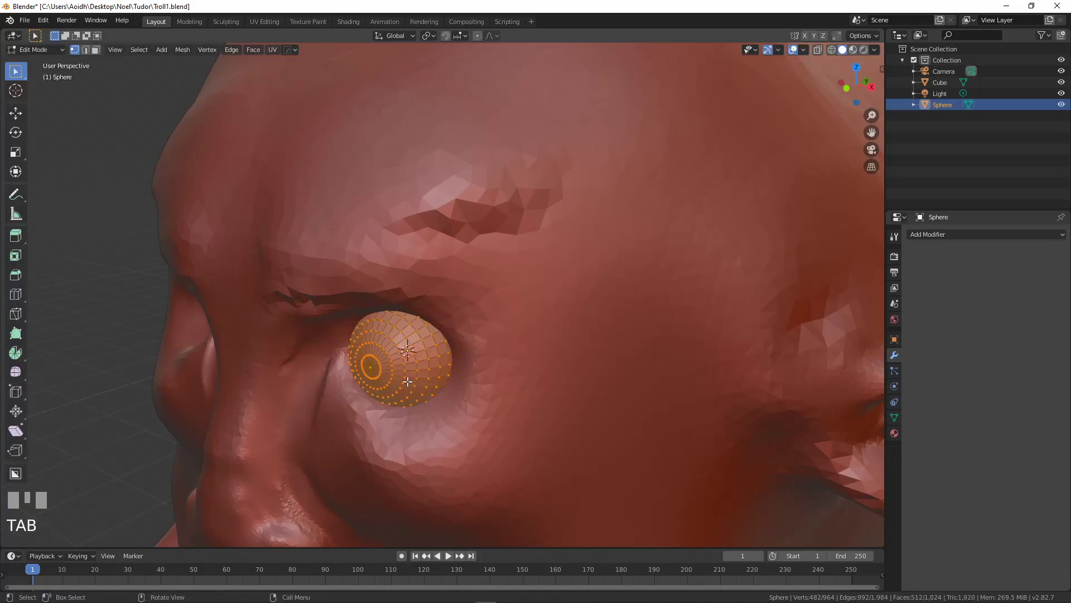
pyautogui.press('x')
pyautogui.click(407, 381)
pyautogui.press('Tab')
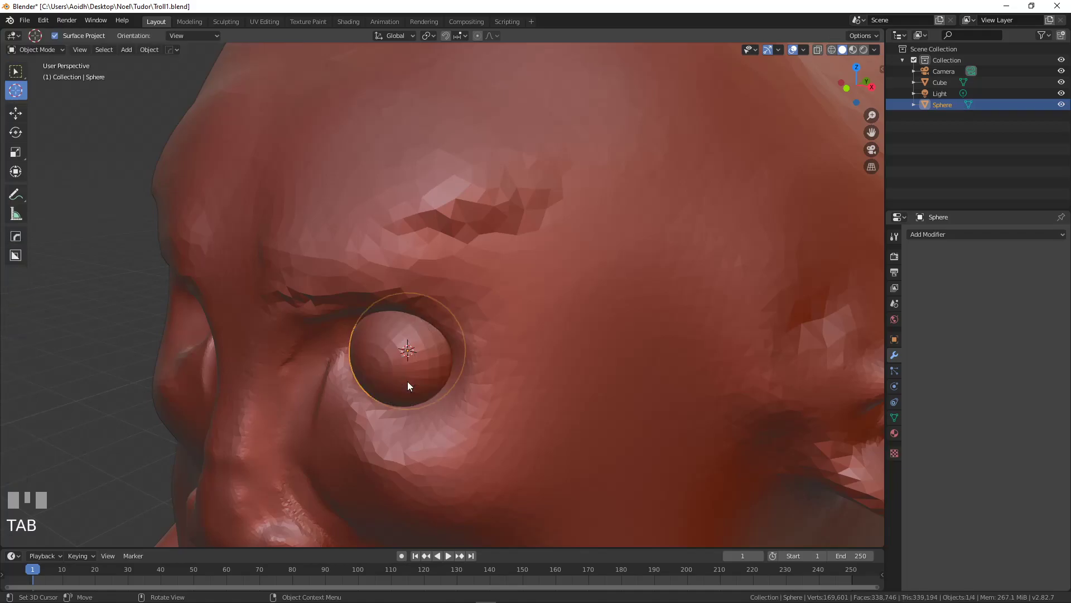
# Step: Duplicate the eyeball sphere in front view and move the copy along the X axis into the opposite eye socket
pyautogui.press('KP_1')
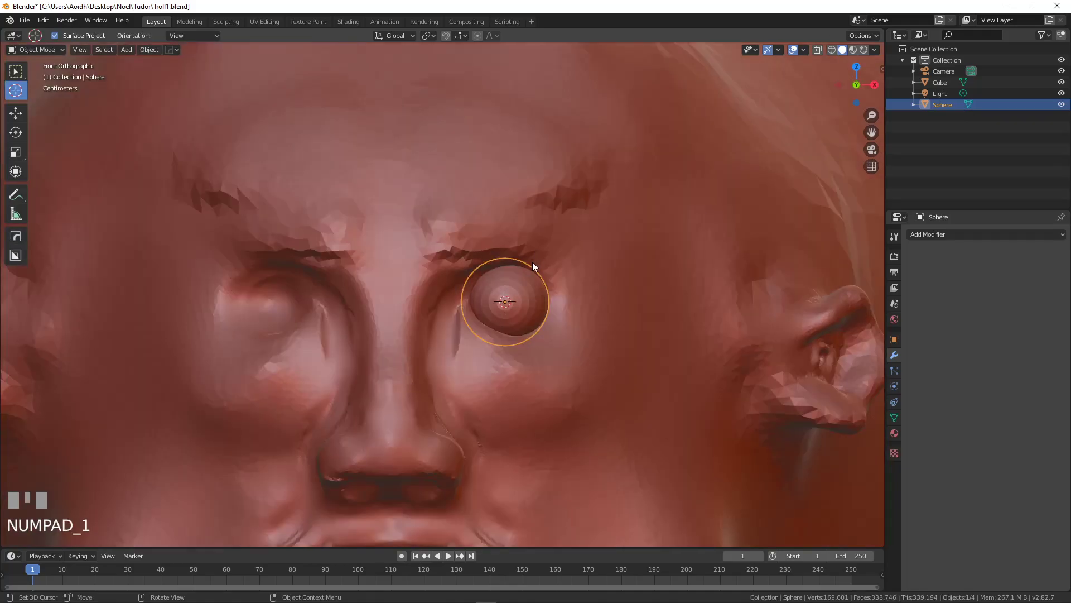
pyautogui.hotkey('shift', 'd')
pyautogui.press('x')
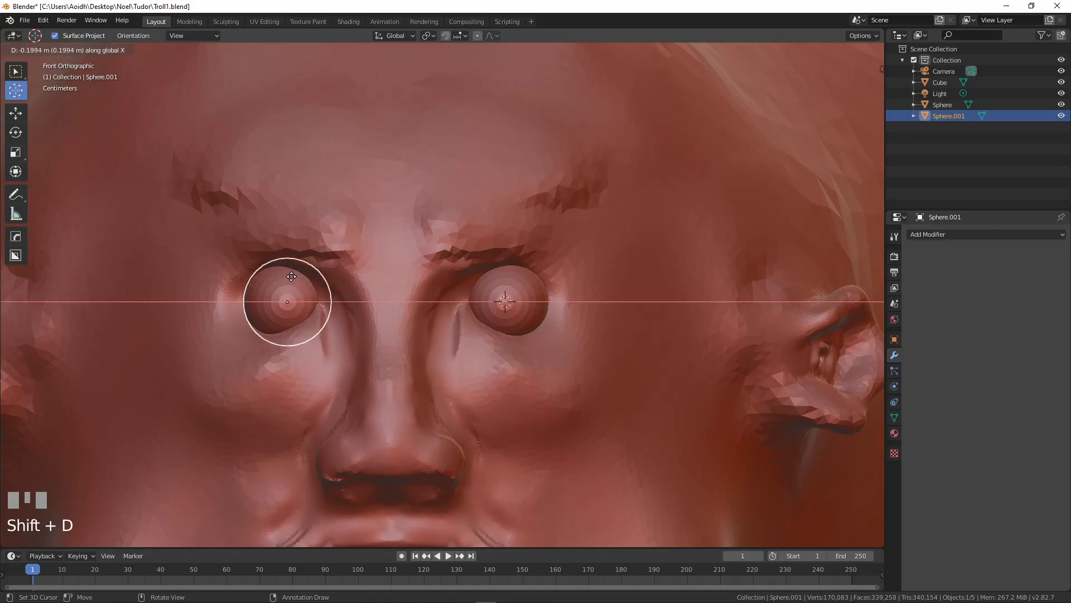
pyautogui.click(291, 277)
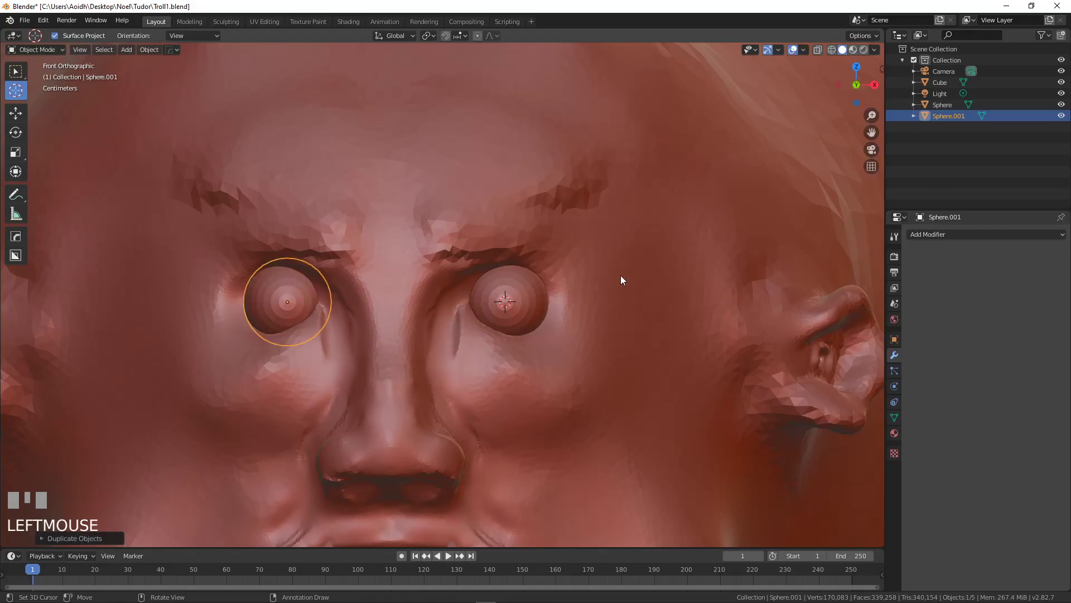
pyautogui.press('g')
pyautogui.press('x')
pyautogui.click(613, 275)
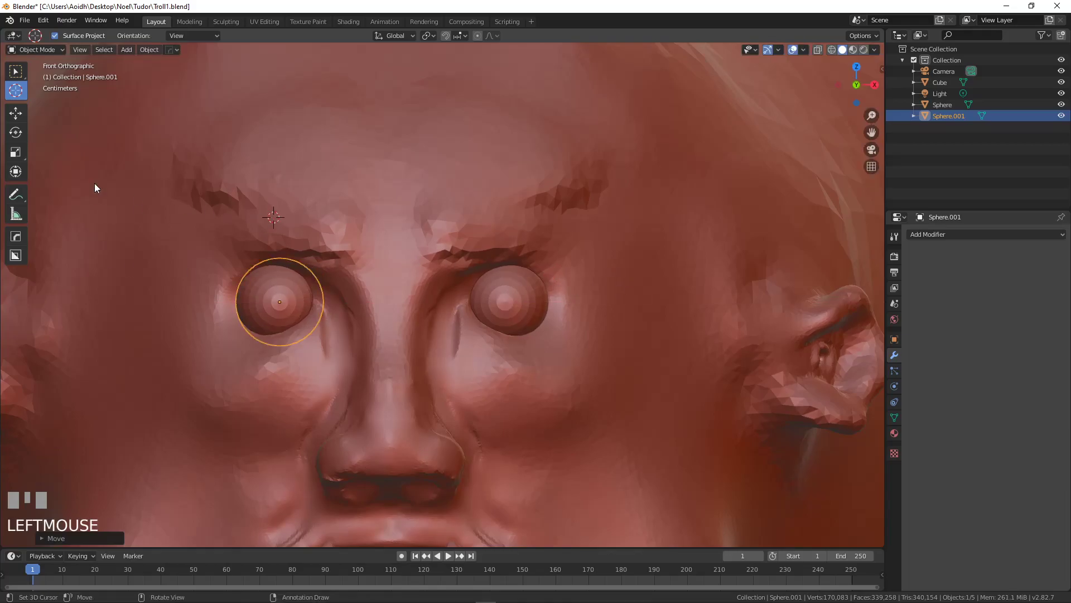
# Step: Activate the selection tool, select the troll mesh and switch it to Sculpt Mode
pyautogui.click(15, 71)
pyautogui.click(540, 242)
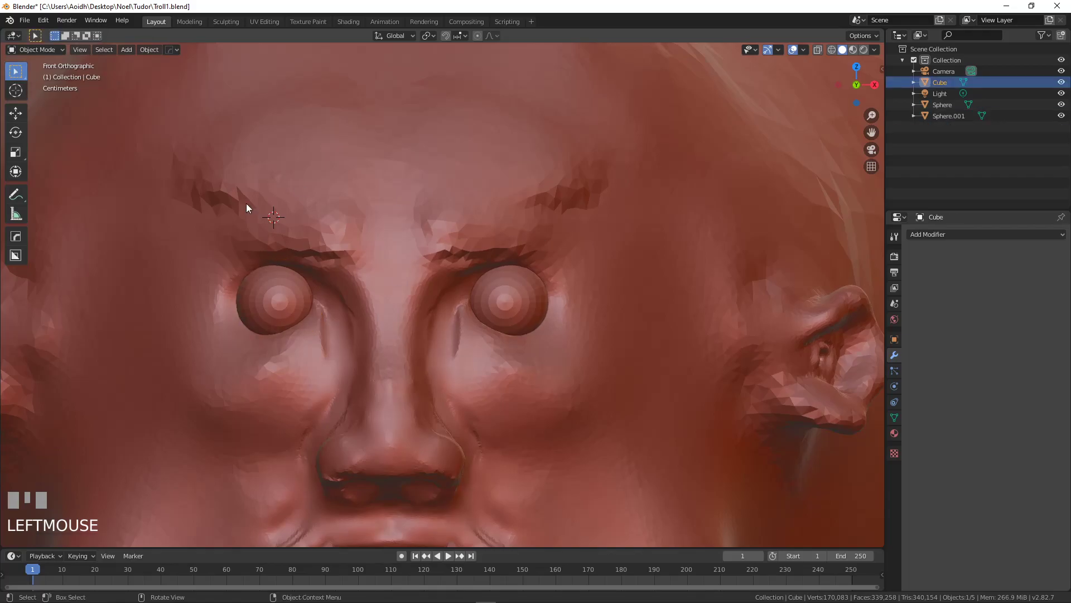
pyautogui.click(37, 50)
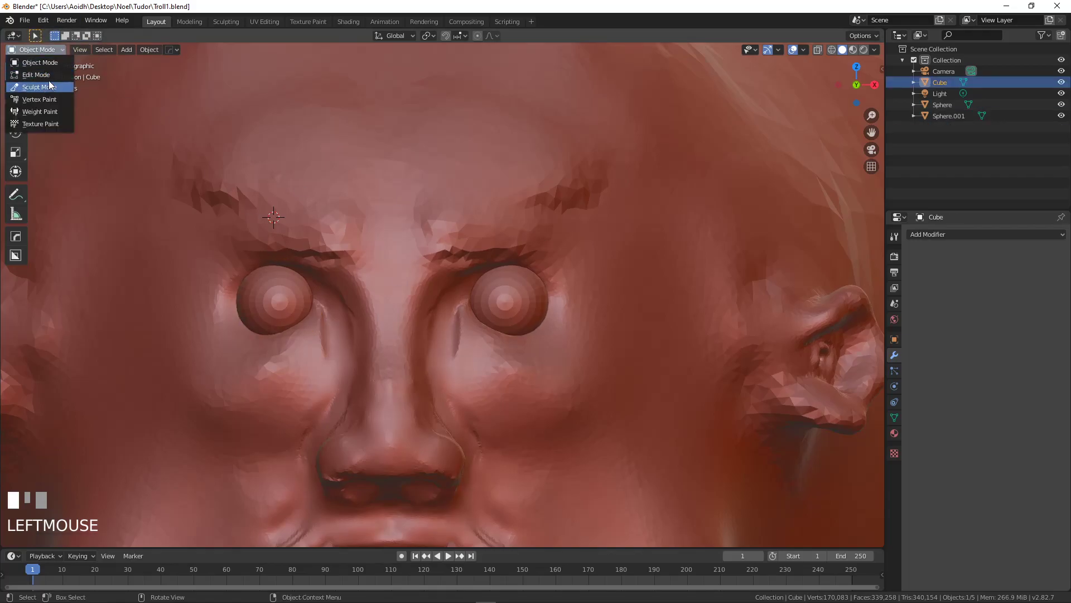
pyautogui.press('Return')
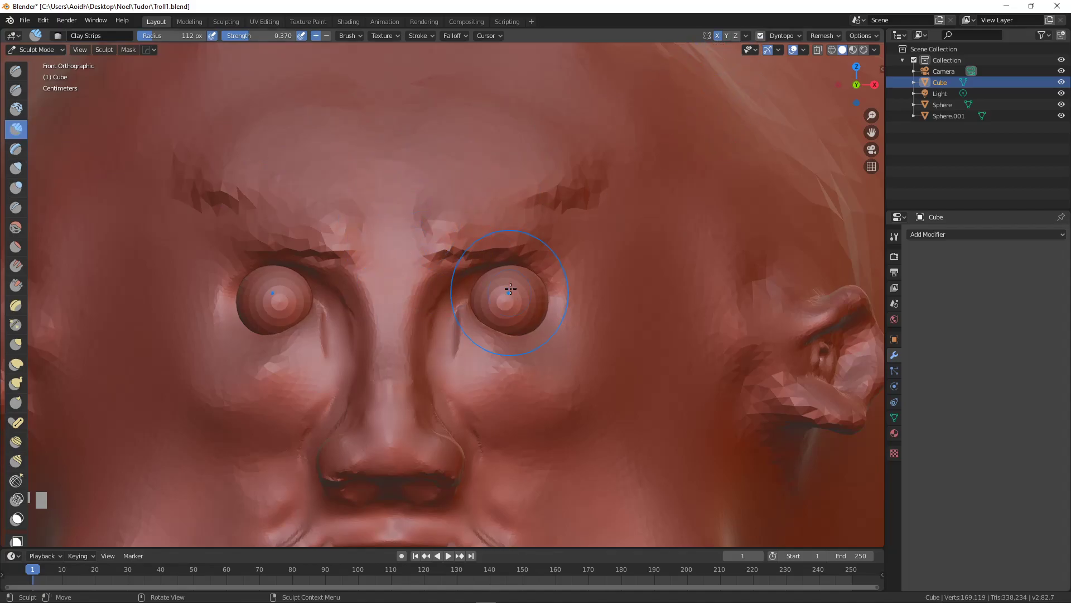
# Step: Build up the lower and upper eyelids around the eyeball with Clay Strips and smooth the inner corner
pyautogui.scroll(3, 480, 262)
pyautogui.keyDown('shift'); pyautogui.moveTo(446, 246); pyautogui.dragTo(383, 275, button='middle'); pyautogui.keyUp('shift')
pyautogui.scroll(4, 396, 286)
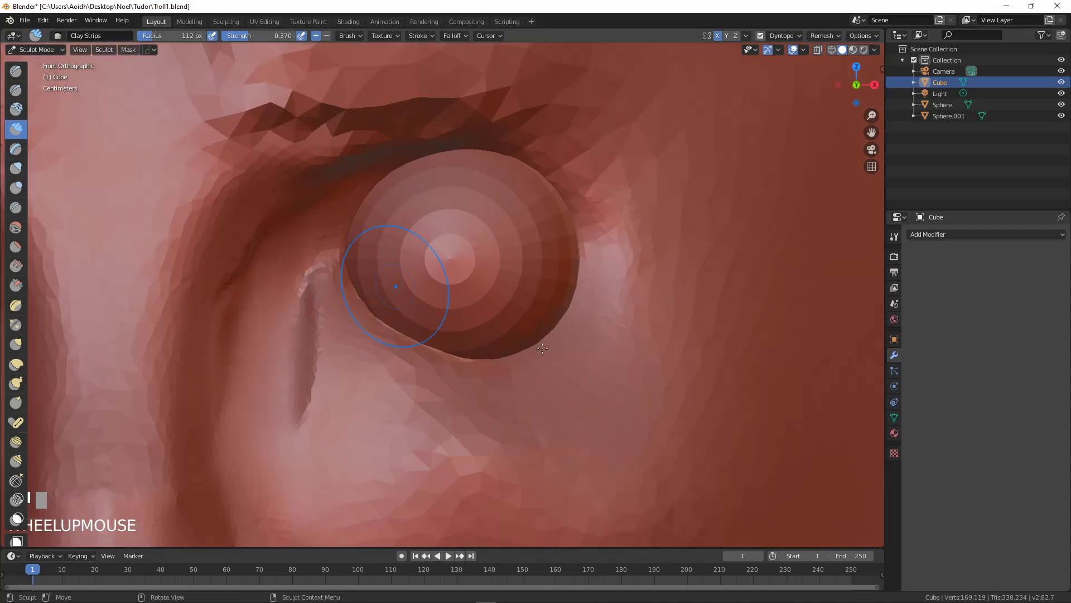
pyautogui.moveTo(484, 375)
pyautogui.mouseDown()
pyautogui.moveTo(545, 354)
pyautogui.moveTo(466, 366)
pyautogui.moveTo(603, 335)
pyautogui.moveTo(626, 317)
pyautogui.mouseUp()
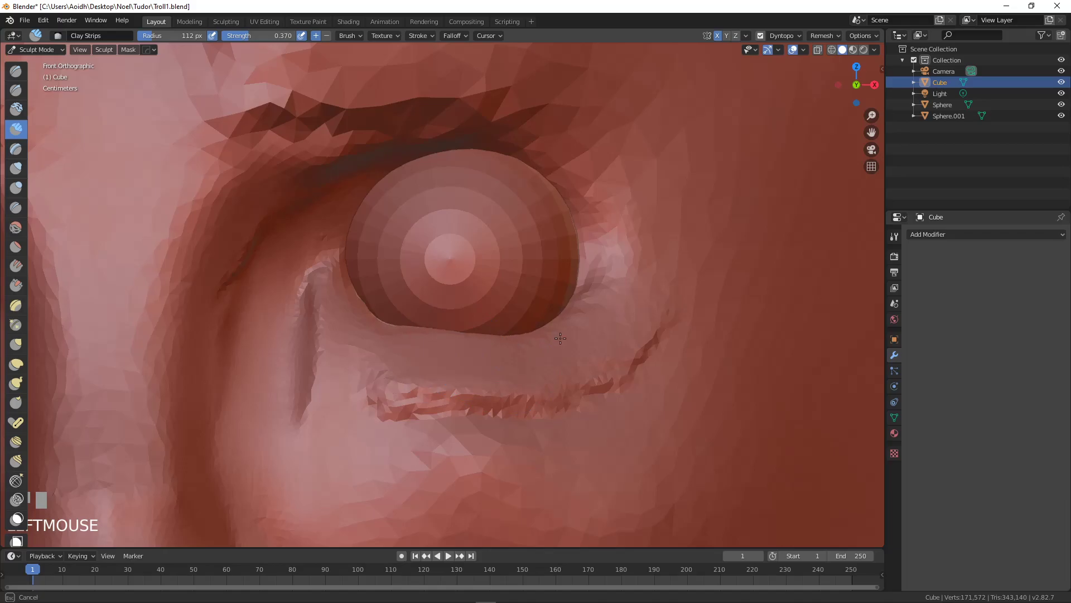
pyautogui.moveTo(464, 342); pyautogui.dragTo(404, 355)
pyautogui.moveTo(339, 372)
pyautogui.keyDown('shift'); pyautogui.mouseDown()
pyautogui.moveTo(321, 378)
pyautogui.moveTo(342, 380)
pyautogui.moveTo(321, 369)
pyautogui.moveTo(376, 351)
pyautogui.moveTo(318, 397)
pyautogui.mouseUp(); pyautogui.keyUp('shift')
pyautogui.moveTo(380, 150)
pyautogui.mouseDown()
pyautogui.moveTo(390, 119)
pyautogui.moveTo(463, 120)
pyautogui.moveTo(536, 139)
pyautogui.moveTo(391, 162)
pyautogui.moveTo(530, 154)
pyautogui.moveTo(367, 159)
pyautogui.moveTo(513, 168)
pyautogui.moveTo(391, 179)
pyautogui.moveTo(570, 162)
pyautogui.moveTo(474, 173)
pyautogui.moveTo(268, 167)
pyautogui.moveTo(287, 196)
pyautogui.moveTo(457, 162)
pyautogui.moveTo(642, 184)
pyautogui.moveTo(474, 179)
pyautogui.moveTo(318, 202)
pyautogui.moveTo(491, 170)
pyautogui.moveTo(268, 187)
pyautogui.moveTo(421, 158)
pyautogui.moveTo(268, 139)
pyautogui.moveTo(530, 111)
pyautogui.moveTo(375, 128)
pyautogui.mouseUp()
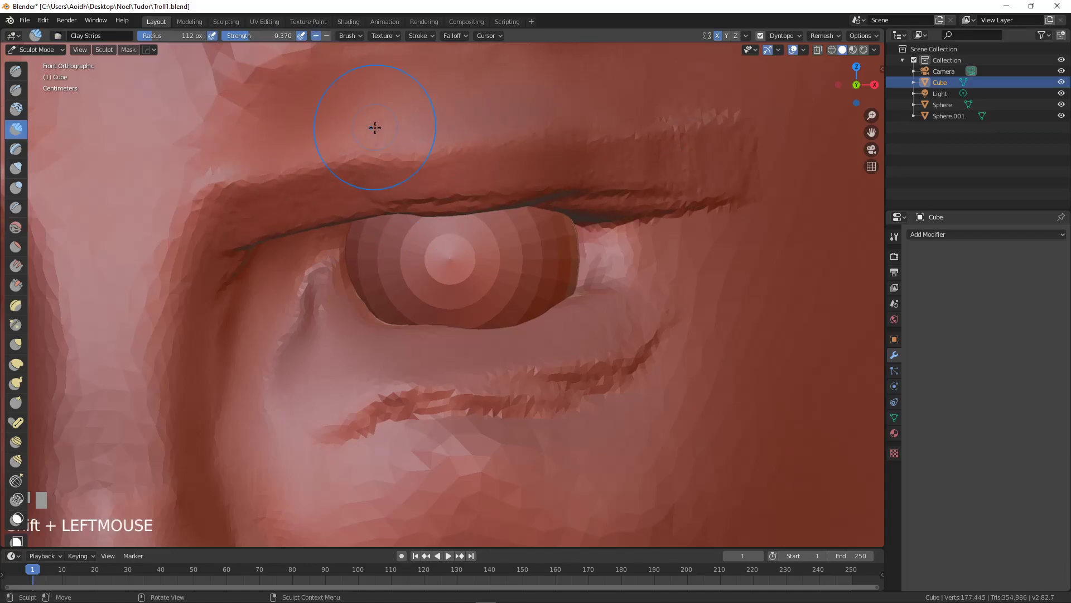
# Step: Add clay to the inner brow, carve a crease between the brows and smooth it
pyautogui.scroll(-2, 318, 128)
pyautogui.moveTo(302, 143)
pyautogui.mouseDown()
pyautogui.moveTo(292, 146)
pyautogui.moveTo(388, 138)
pyautogui.moveTo(318, 157)
pyautogui.moveTo(431, 148)
pyautogui.moveTo(519, 168)
pyautogui.moveTo(402, 167)
pyautogui.moveTo(539, 160)
pyautogui.moveTo(346, 179)
pyautogui.moveTo(558, 190)
pyautogui.moveTo(591, 206)
pyautogui.moveTo(316, 143)
pyautogui.mouseUp()
pyautogui.moveTo(257, 115)
pyautogui.keyDown('ctrl'); pyautogui.mouseDown()
pyautogui.moveTo(215, 169)
pyautogui.moveTo(254, 173)
pyautogui.mouseUp(); pyautogui.keyUp('ctrl')
pyautogui.keyDown('shift'); pyautogui.moveTo(254, 145); pyautogui.dragTo(233, 120); pyautogui.keyUp('shift')
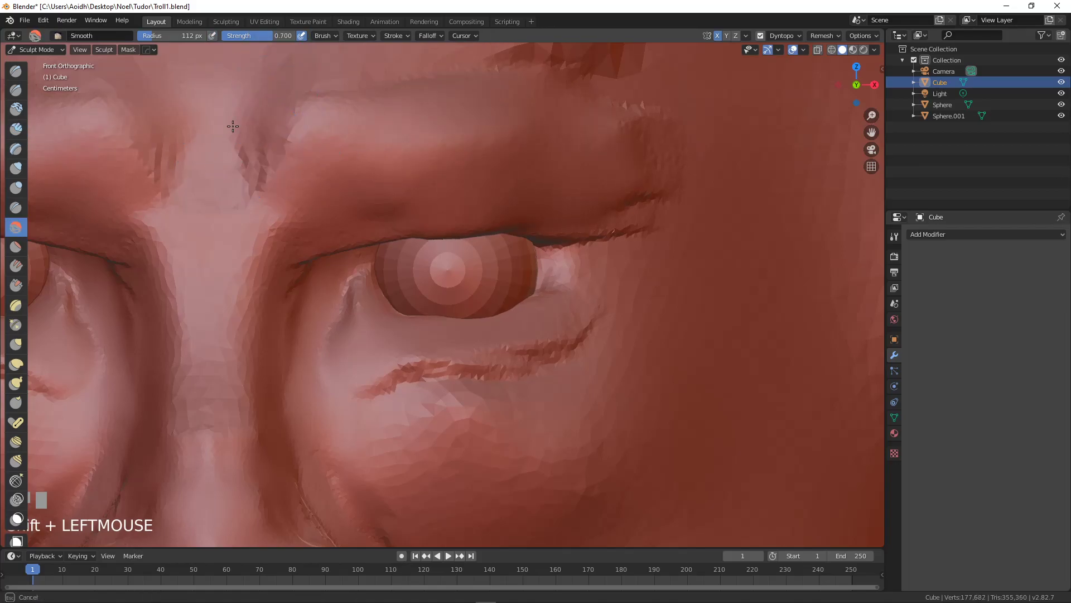
pyautogui.keyDown('shift'); pyautogui.moveTo(228, 209); pyautogui.dragTo(258, 269); pyautogui.keyUp('shift')
# Step: Thicken the lower eyelid from its outer to inner corner and smooth the ridge beneath it
pyautogui.moveTo(263, 257)
pyautogui.mouseDown(button='middle')
pyautogui.moveTo(245, 262)
pyautogui.moveTo(239, 216)
pyautogui.moveTo(251, 222)
pyautogui.moveTo(247, 249)
pyautogui.mouseUp(button='middle')
pyautogui.scroll(-4, 251, 222)
pyautogui.scroll(5, 480, 229)
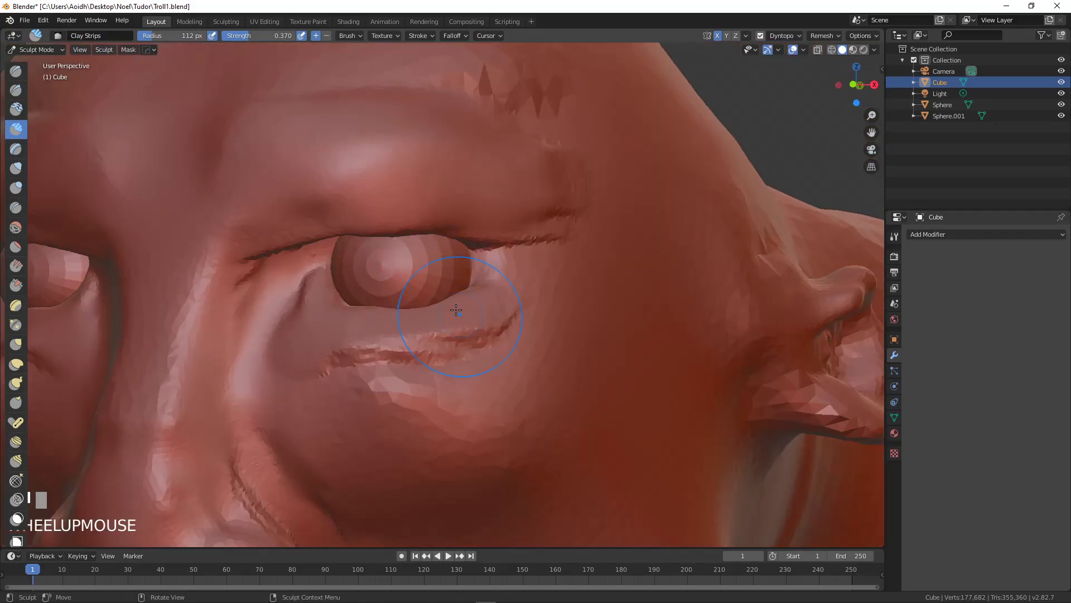
pyautogui.scroll(1, 574, 258)
pyautogui.moveTo(568, 268)
pyautogui.mouseDown()
pyautogui.moveTo(581, 290)
pyautogui.moveTo(447, 379)
pyautogui.moveTo(298, 398)
pyautogui.mouseUp()
pyautogui.scroll(-3, 297, 406)
pyautogui.moveTo(299, 449)
pyautogui.mouseDown(button='middle')
pyautogui.moveTo(310, 421)
pyautogui.moveTo(279, 357)
pyautogui.moveTo(286, 346)
pyautogui.mouseUp(button='middle')
pyautogui.moveTo(287, 346)
pyautogui.mouseDown()
pyautogui.moveTo(371, 375)
pyautogui.moveTo(383, 368)
pyautogui.moveTo(346, 391)
pyautogui.moveTo(268, 379)
pyautogui.moveTo(536, 283)
pyautogui.mouseUp()
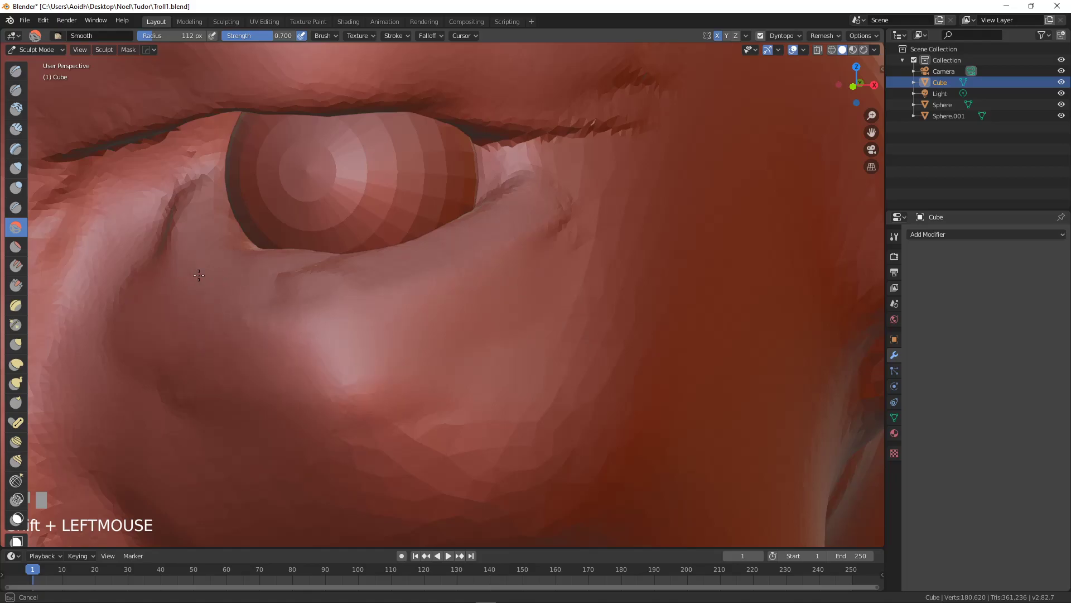
# Step: Carve creases outward from the eye's outer corner with inverted Clay Strips and smooth them
pyautogui.moveTo(311, 300); pyautogui.dragTo(287, 342, button='middle')
pyautogui.scroll(3, 307, 307)
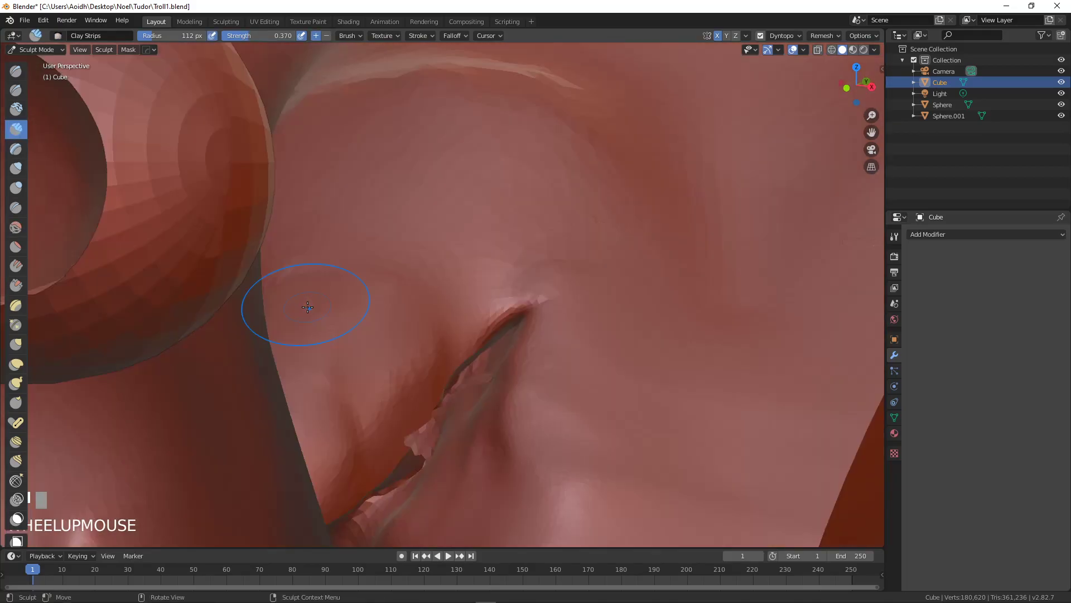
pyautogui.scroll(-2, 294, 235)
pyautogui.keyDown('ctrl'); pyautogui.moveTo(293, 189); pyautogui.dragTo(455, 156); pyautogui.keyUp('ctrl')
pyautogui.moveTo(322, 164)
pyautogui.keyDown('ctrl'); pyautogui.mouseDown()
pyautogui.moveTo(460, 146)
pyautogui.moveTo(306, 163)
pyautogui.moveTo(454, 120)
pyautogui.mouseUp(); pyautogui.keyUp('ctrl')
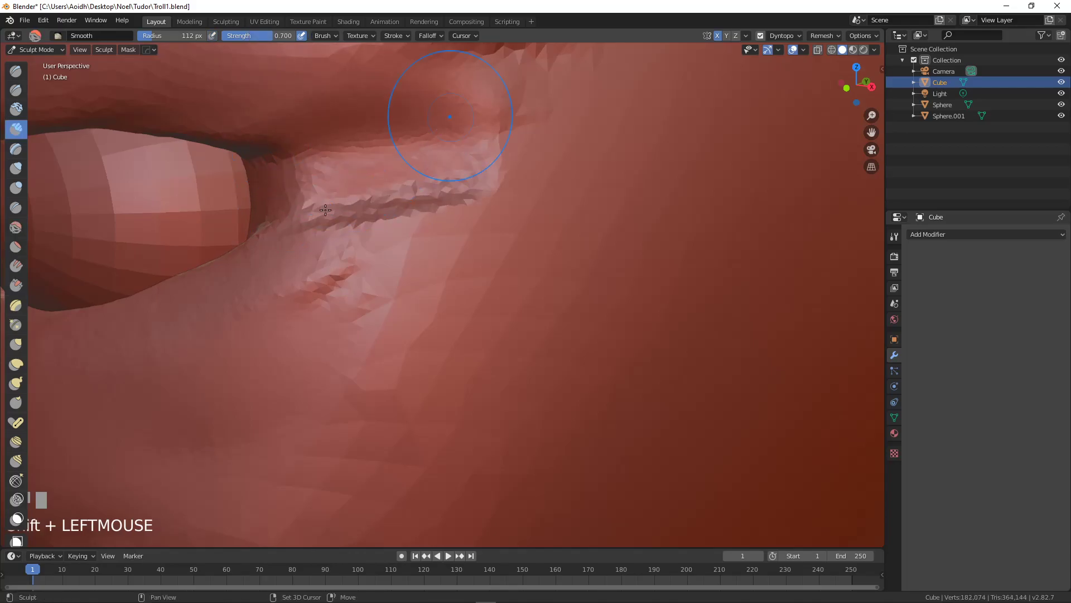
pyautogui.keyDown('shift'); pyautogui.moveTo(329, 211); pyautogui.dragTo(519, 216); pyautogui.keyUp('shift')
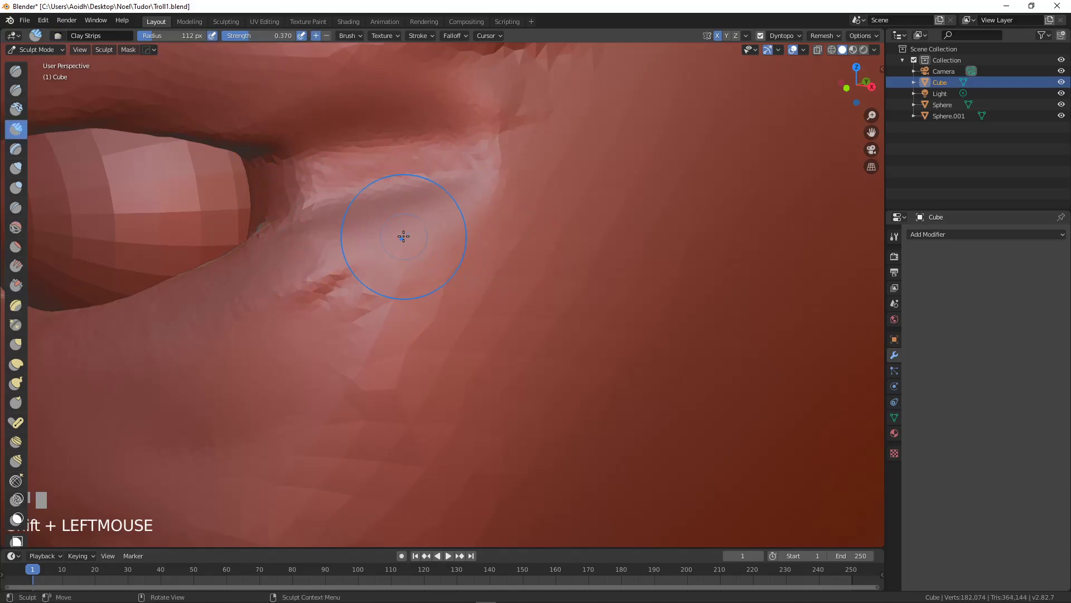
# Step: Reduce the brush radius to 37 px, carve fine crow's-feet wrinkles at the outer eye corner and soften them
pyautogui.press('f')
pyautogui.click(361, 235)
pyautogui.keyDown('ctrl'); pyautogui.moveTo(321, 167); pyautogui.dragTo(574, 119); pyautogui.keyUp('ctrl')
pyautogui.keyDown('ctrl'); pyautogui.moveTo(454, 200); pyautogui.dragTo(614, 204); pyautogui.keyUp('ctrl')
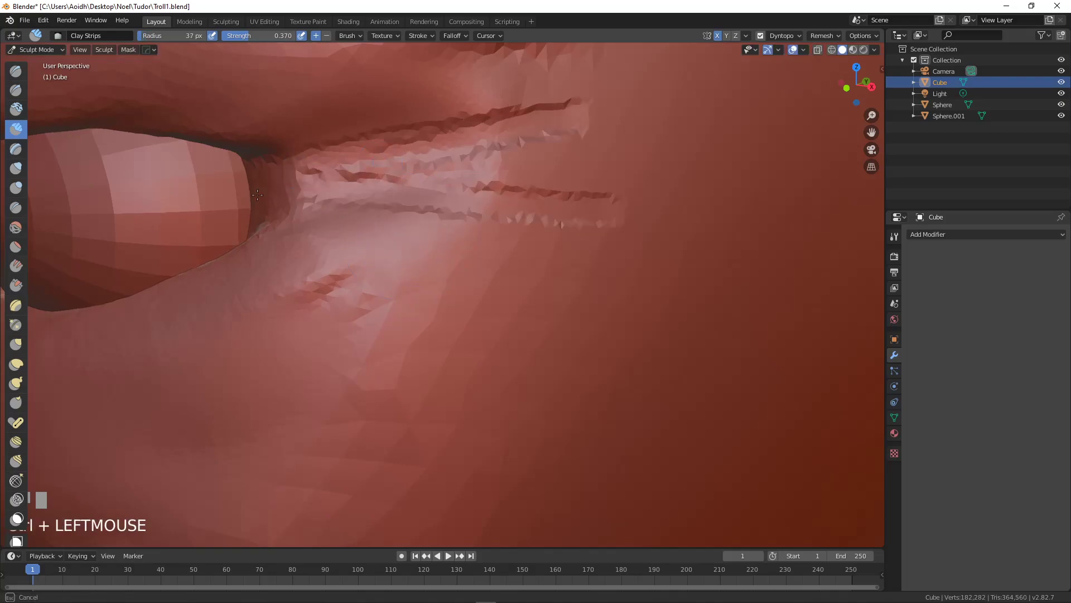
pyautogui.keyDown('shift'); pyautogui.moveTo(491, 204); pyautogui.dragTo(355, 235); pyautogui.keyUp('shift')
pyautogui.moveTo(550, 114)
pyautogui.keyDown('shift'); pyautogui.mouseDown()
pyautogui.moveTo(469, 129)
pyautogui.moveTo(491, 177)
pyautogui.moveTo(603, 204)
pyautogui.moveTo(321, 170)
pyautogui.moveTo(329, 196)
pyautogui.mouseUp(); pyautogui.keyUp('shift')
# Step: Enlarge the brush radius to 176 px and build up the skin around the eye's outer corner
pyautogui.press('f')
pyautogui.click(525, 202)
pyautogui.moveTo(328, 199); pyautogui.dragTo(368, 206, button='middle')
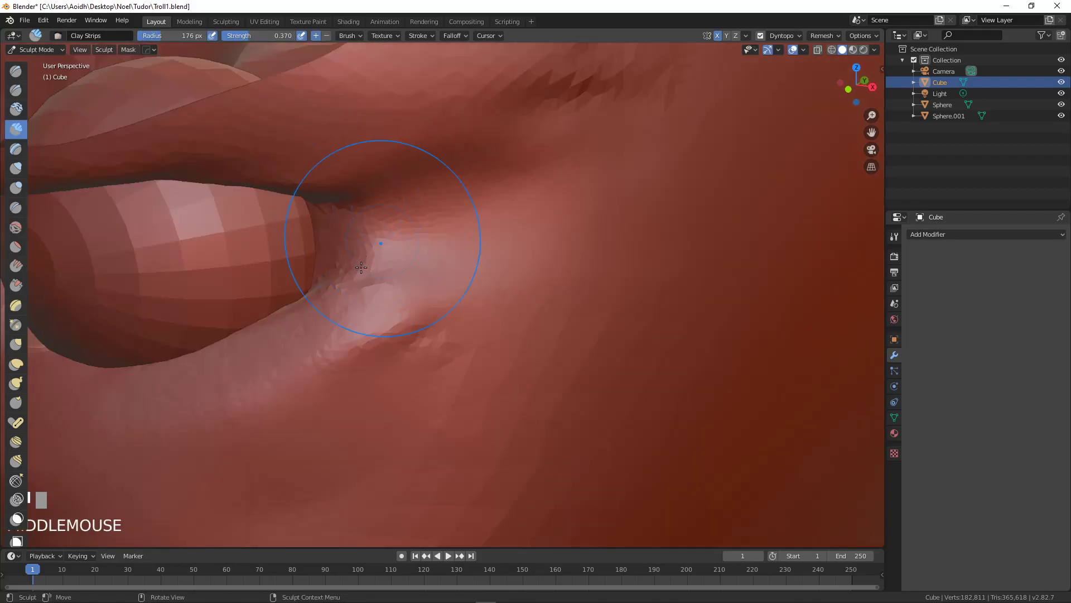
pyautogui.keyDown('shift'); pyautogui.moveTo(361, 268); pyautogui.dragTo(498, 177, button='middle'); pyautogui.keyUp('shift')
pyautogui.moveTo(484, 156)
pyautogui.mouseDown()
pyautogui.moveTo(399, 230)
pyautogui.moveTo(425, 282)
pyautogui.mouseUp()
pyautogui.scroll(-2, 356, 278)
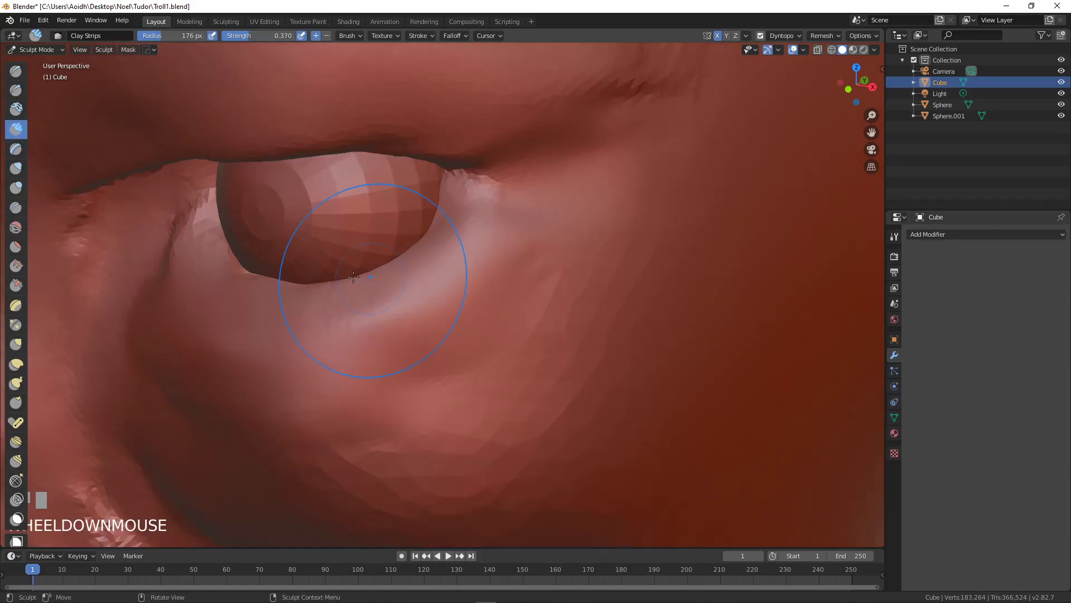
# Step: Add volume to the bag under the eye with Clay Strips and smooth it into the cheek
pyautogui.moveTo(415, 259); pyautogui.dragTo(451, 259, button='middle')
pyautogui.moveTo(445, 255); pyautogui.dragTo(488, 263)
pyautogui.moveTo(608, 259); pyautogui.dragTo(606, 240, button='middle')
pyautogui.moveTo(507, 246); pyautogui.dragTo(314, 283)
pyautogui.moveTo(240, 286)
pyautogui.mouseDown()
pyautogui.moveTo(418, 275)
pyautogui.moveTo(335, 312)
pyautogui.moveTo(428, 313)
pyautogui.moveTo(202, 296)
pyautogui.moveTo(340, 313)
pyautogui.moveTo(359, 329)
pyautogui.moveTo(287, 310)
pyautogui.moveTo(464, 288)
pyautogui.mouseUp()
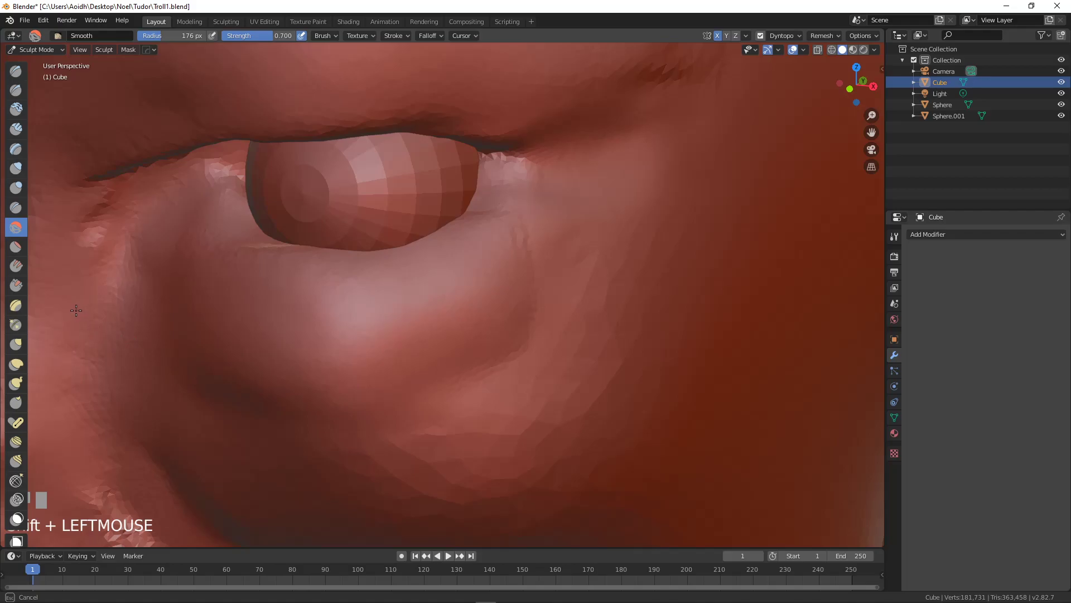
# Step: Smooth the area below the eye and across the cheek, carving a shallow hollow beside the cheekbone
pyautogui.scroll(-3, 382, 306)
pyautogui.moveTo(382, 307)
pyautogui.mouseDown(button='middle')
pyautogui.moveTo(425, 292)
pyautogui.moveTo(395, 275)
pyautogui.mouseUp(button='middle')
pyautogui.scroll(4, 414, 277)
pyautogui.moveTo(545, 323)
pyautogui.keyDown('shift'); pyautogui.mouseDown()
pyautogui.moveTo(367, 355)
pyautogui.moveTo(394, 354)
pyautogui.mouseUp(); pyautogui.keyUp('shift')
pyautogui.scroll(-3, 418, 380)
pyautogui.moveTo(418, 379); pyautogui.dragTo(420, 333, button='middle')
pyautogui.moveTo(413, 363)
pyautogui.keyDown('shift'); pyautogui.mouseDown()
pyautogui.moveTo(457, 315)
pyautogui.moveTo(478, 334)
pyautogui.moveTo(476, 397)
pyautogui.moveTo(543, 417)
pyautogui.mouseUp(); pyautogui.keyUp('shift')
pyautogui.moveTo(580, 362)
pyautogui.keyDown('ctrl'); pyautogui.mouseDown()
pyautogui.moveTo(525, 404)
pyautogui.moveTo(578, 390)
pyautogui.moveTo(620, 357)
pyautogui.moveTo(606, 312)
pyautogui.mouseUp(); pyautogui.keyUp('ctrl')
pyautogui.moveTo(605, 357)
pyautogui.keyDown('shift'); pyautogui.mouseDown()
pyautogui.moveTo(556, 433)
pyautogui.moveTo(615, 330)
pyautogui.moveTo(641, 246)
pyautogui.moveTo(670, 312)
pyautogui.moveTo(656, 238)
pyautogui.mouseUp(); pyautogui.keyUp('shift')
# Step: Carve the hollow behind the jaw below the ear and smooth it into the neck
pyautogui.scroll(-4, 553, 337)
pyautogui.moveTo(555, 340)
pyautogui.mouseDown(button='middle')
pyautogui.moveTo(536, 354)
pyautogui.moveTo(570, 258)
pyautogui.mouseUp(button='middle')
pyautogui.scroll(-3, 570, 257)
pyautogui.moveTo(567, 330); pyautogui.dragTo(509, 287, button='middle')
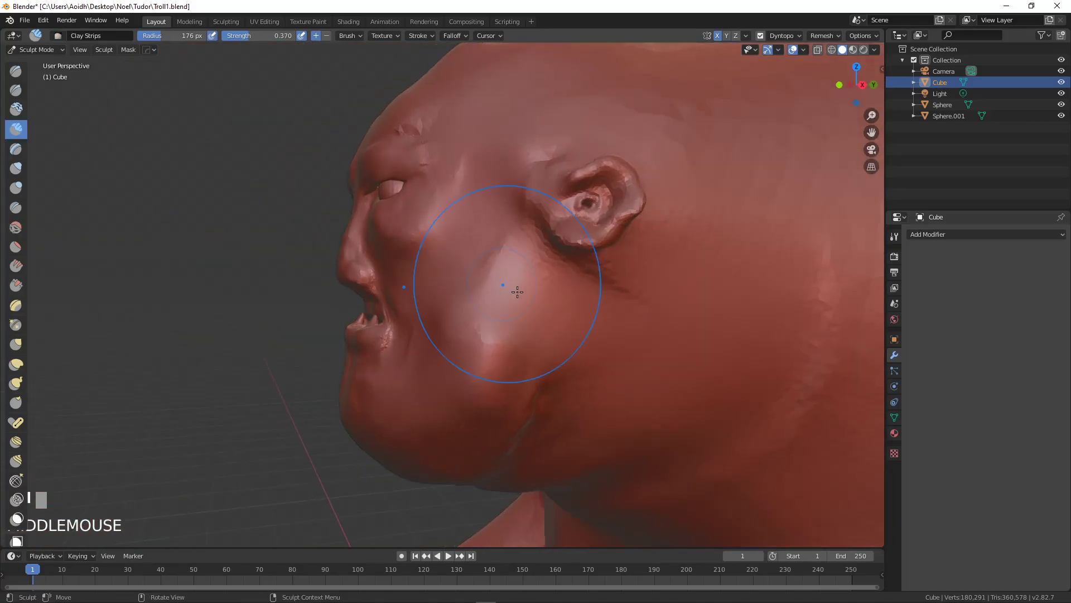
pyautogui.scroll(2, 510, 287)
pyautogui.keyDown('ctrl'); pyautogui.moveTo(504, 256); pyautogui.dragTo(698, 361); pyautogui.keyUp('ctrl')
pyautogui.moveTo(524, 275)
pyautogui.keyDown('shift'); pyautogui.mouseDown()
pyautogui.moveTo(695, 357)
pyautogui.moveTo(684, 346)
pyautogui.mouseUp(); pyautogui.keyUp('shift')
pyautogui.keyDown('shift'); pyautogui.moveTo(642, 376); pyautogui.dragTo(653, 308, button='middle'); pyautogui.keyUp('shift')
pyautogui.moveTo(653, 308)
pyautogui.mouseDown(button='middle')
pyautogui.moveTo(665, 315)
pyautogui.moveTo(708, 279)
pyautogui.mouseUp(button='middle')
pyautogui.keyDown('ctrl'); pyautogui.moveTo(688, 361); pyautogui.dragTo(725, 282); pyautogui.keyUp('ctrl')
pyautogui.keyDown('shift'); pyautogui.moveTo(752, 232); pyautogui.dragTo(715, 398); pyautogui.keyUp('shift')
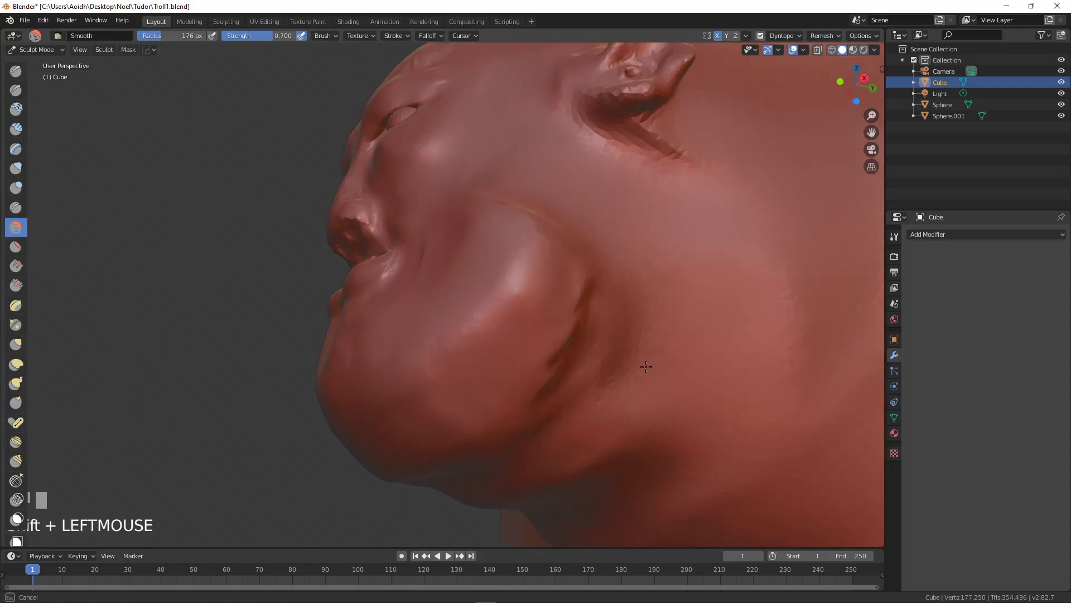
# Step: Carve away clay beneath the jawline where it meets the neck and smooth the transition
pyautogui.scroll(-3, 703, 187)
pyautogui.moveTo(694, 212)
pyautogui.mouseDown(button='middle')
pyautogui.moveTo(670, 275)
pyautogui.moveTo(631, 299)
pyautogui.moveTo(658, 283)
pyautogui.mouseUp(button='middle')
pyautogui.scroll(1, 631, 299)
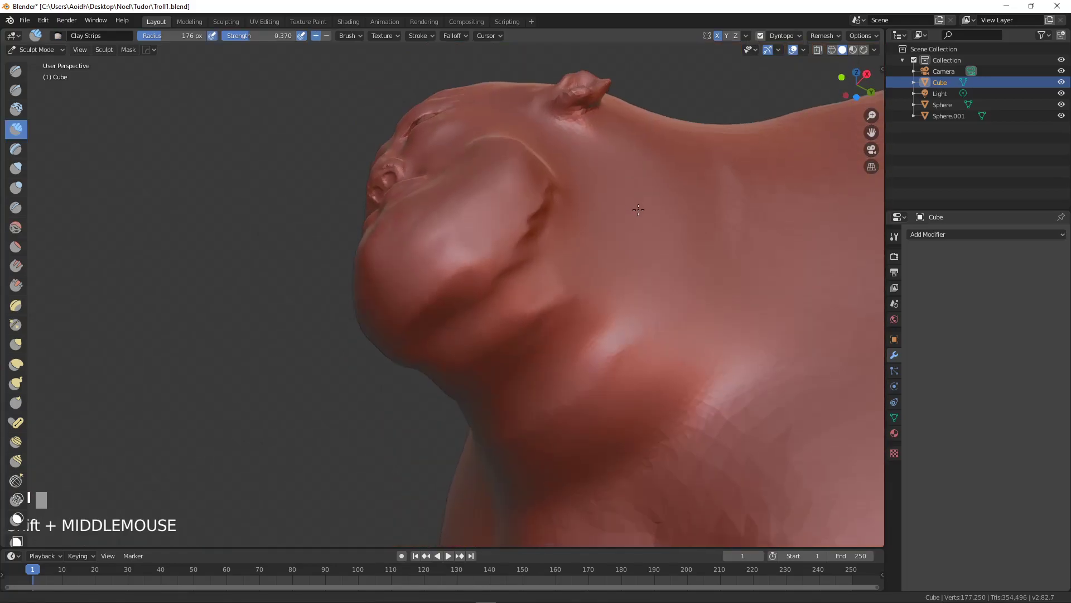
pyautogui.scroll(2, 658, 282)
pyautogui.moveTo(658, 282)
pyautogui.keyDown('ctrl'); pyautogui.mouseDown()
pyautogui.moveTo(603, 240)
pyautogui.moveTo(655, 262)
pyautogui.moveTo(596, 317)
pyautogui.mouseUp(); pyautogui.keyUp('ctrl')
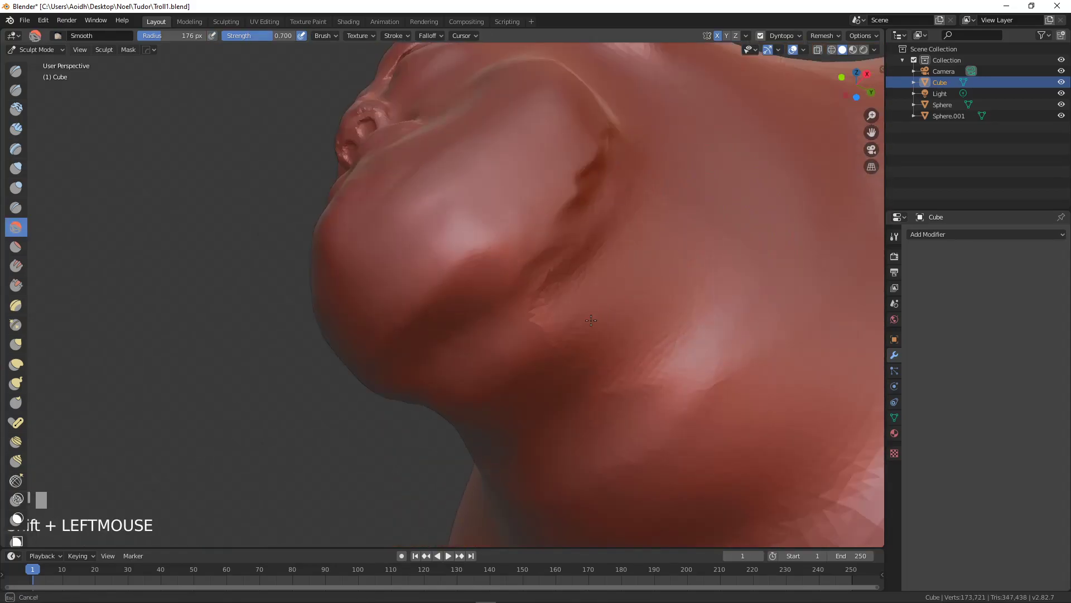
pyautogui.scroll(-2, 630, 332)
pyautogui.moveTo(653, 284); pyautogui.dragTo(653, 357, button='middle')
pyautogui.scroll(-1, 660, 351)
# Step: Carve into the side of the chin below the mouth with inverted Clay Strips
pyautogui.scroll(4, 654, 357)
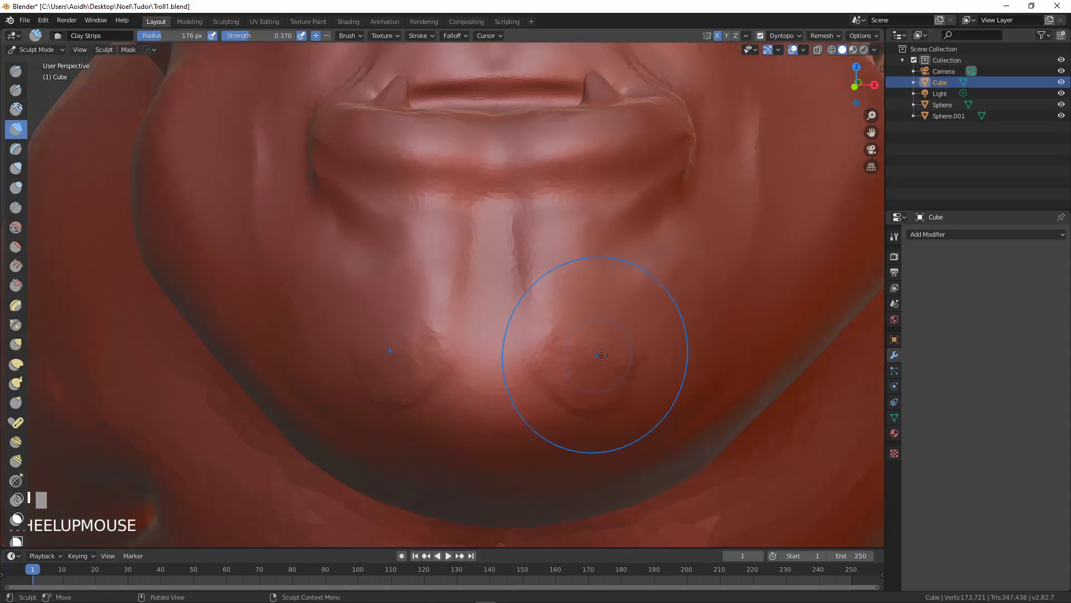
pyautogui.moveTo(581, 349)
pyautogui.keyDown('ctrl'); pyautogui.mouseDown()
pyautogui.moveTo(576, 327)
pyautogui.moveTo(634, 323)
pyautogui.mouseUp(); pyautogui.keyUp('ctrl')
pyautogui.moveTo(634, 323)
pyautogui.mouseDown(button='middle')
pyautogui.moveTo(581, 324)
pyautogui.moveTo(616, 346)
pyautogui.mouseUp(button='middle')
pyautogui.scroll(-2, 538, 371)
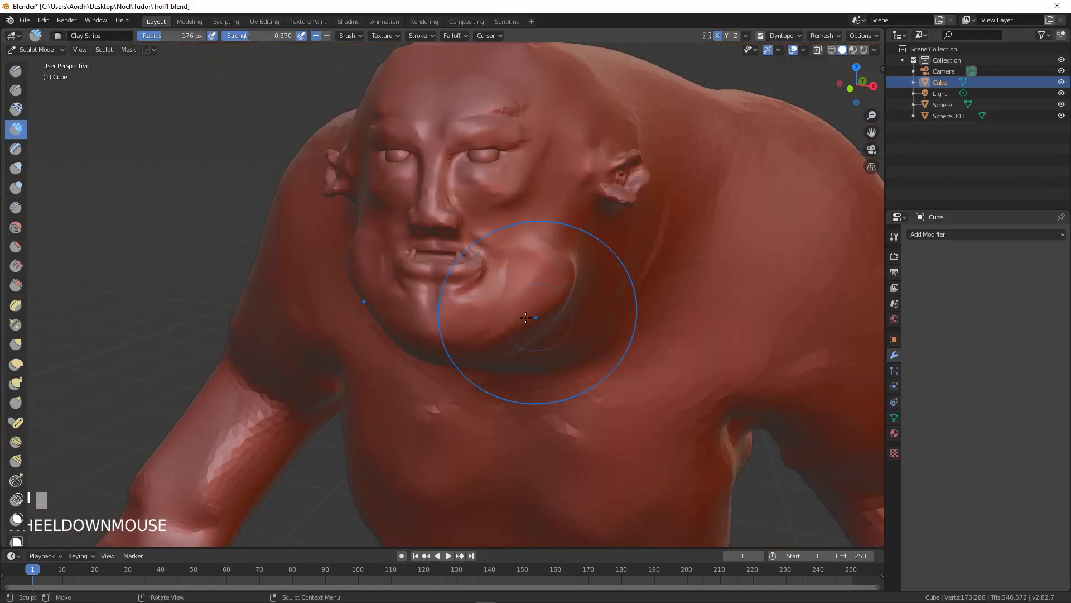
# Step: Switch to the Grab brush and pull the jowls and chin inward and upward to shrink the lower face
pyautogui.moveTo(538, 370); pyautogui.dragTo(570, 316, button='middle')
pyautogui.moveTo(457, 229); pyautogui.dragTo(408, 184, button='middle')
pyautogui.scroll(-1, 450, 254)
pyautogui.scroll(2, 408, 184)
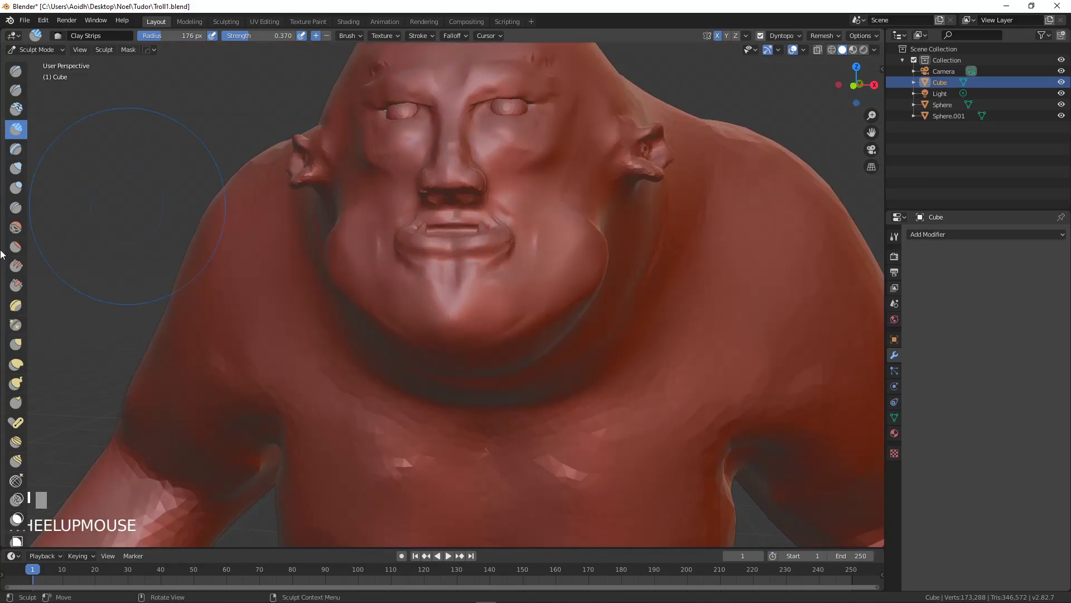
pyautogui.click(17, 341)
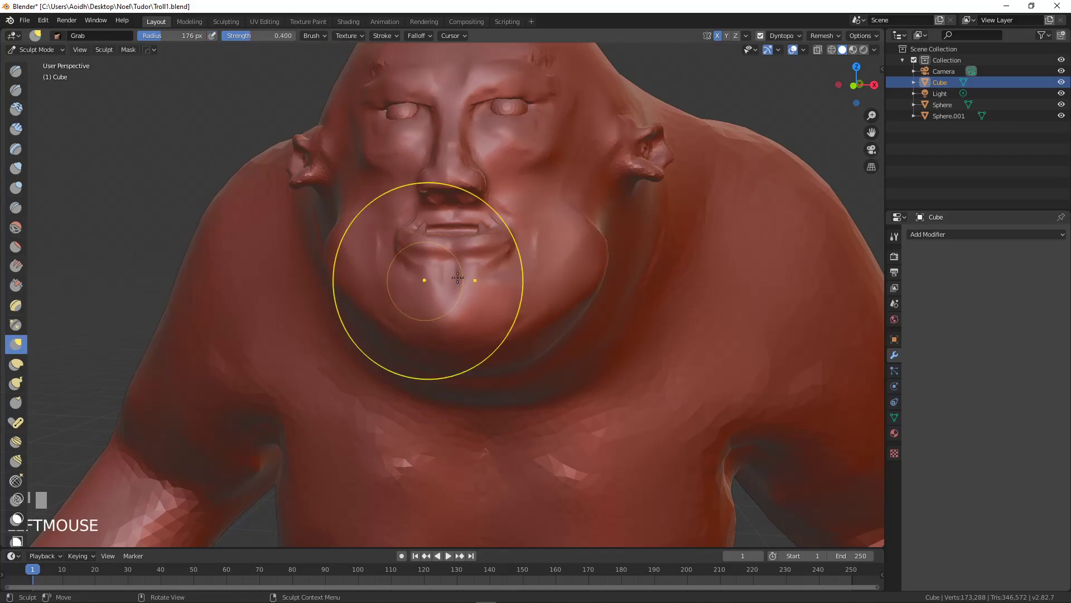
pyautogui.moveTo(593, 262)
pyautogui.mouseDown()
pyautogui.moveTo(581, 256)
pyautogui.moveTo(574, 275)
pyautogui.moveTo(565, 265)
pyautogui.moveTo(587, 263)
pyautogui.moveTo(556, 291)
pyautogui.mouseUp()
pyautogui.moveTo(469, 336); pyautogui.dragTo(460, 288)
pyautogui.moveTo(528, 313); pyautogui.dragTo(502, 256)
pyautogui.moveTo(591, 269); pyautogui.dragTo(572, 269)
pyautogui.moveTo(519, 318); pyautogui.dragTo(504, 286)
pyautogui.moveTo(471, 314); pyautogui.dragTo(463, 296)
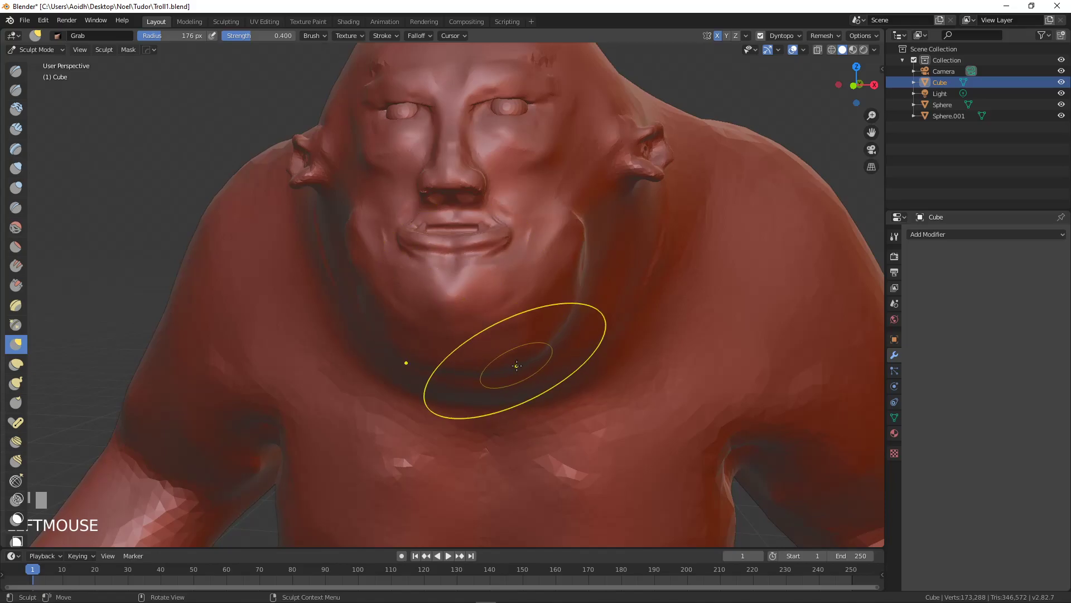
# Step: Lift the underside of the chin, the jaw and the front of the neck with the Grab brush
pyautogui.moveTo(517, 366); pyautogui.dragTo(461, 361, button='middle')
pyautogui.moveTo(496, 364); pyautogui.dragTo(494, 317)
pyautogui.moveTo(553, 345); pyautogui.dragTo(537, 234)
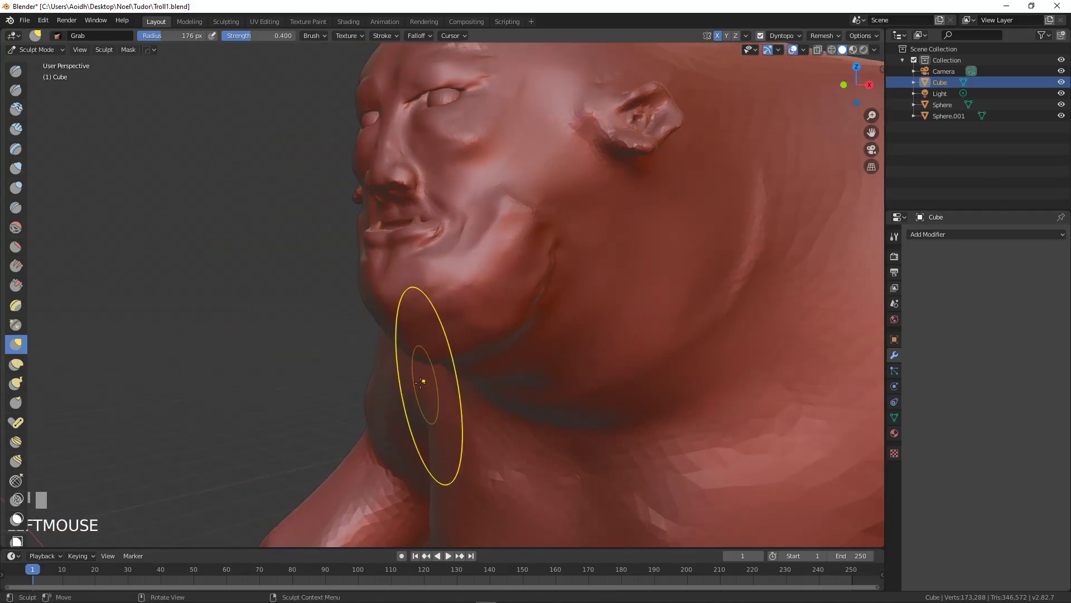
pyautogui.moveTo(418, 351); pyautogui.dragTo(445, 336, button='middle')
pyautogui.moveTo(445, 335); pyautogui.dragTo(454, 302)
pyautogui.moveTo(473, 337); pyautogui.dragTo(499, 296)
pyautogui.moveTo(568, 293); pyautogui.dragTo(550, 276)
pyautogui.moveTo(478, 362)
pyautogui.mouseDown()
pyautogui.moveTo(485, 332)
pyautogui.moveTo(490, 340)
pyautogui.mouseUp()
pyautogui.moveTo(595, 356); pyautogui.dragTo(601, 302)
# Step: Reshape the side of the neck and the area behind the jaw and ear with the Grab brush
pyautogui.moveTo(624, 299); pyautogui.dragTo(628, 339, button='middle')
pyautogui.moveTo(698, 339); pyautogui.dragTo(670, 288)
pyautogui.moveTo(633, 300); pyautogui.dragTo(601, 282)
pyautogui.moveTo(585, 229); pyautogui.dragTo(576, 216)
pyautogui.moveTo(583, 217); pyautogui.dragTo(602, 258, button='middle')
pyautogui.moveTo(668, 245)
pyautogui.mouseDown()
pyautogui.moveTo(657, 222)
pyautogui.moveTo(697, 218)
pyautogui.mouseUp()
pyautogui.moveTo(697, 218); pyautogui.dragTo(658, 223, button='middle')
pyautogui.moveTo(657, 224)
pyautogui.mouseDown()
pyautogui.moveTo(618, 198)
pyautogui.moveTo(575, 206)
pyautogui.mouseUp()
pyautogui.moveTo(589, 154); pyautogui.dragTo(544, 127)
# Step: Pull the back of the skull and the upper neck towards the head from above with the Grab brush
pyautogui.moveTo(544, 128); pyautogui.dragTo(565, 189, button='middle')
pyautogui.moveTo(555, 235); pyautogui.dragTo(553, 232)
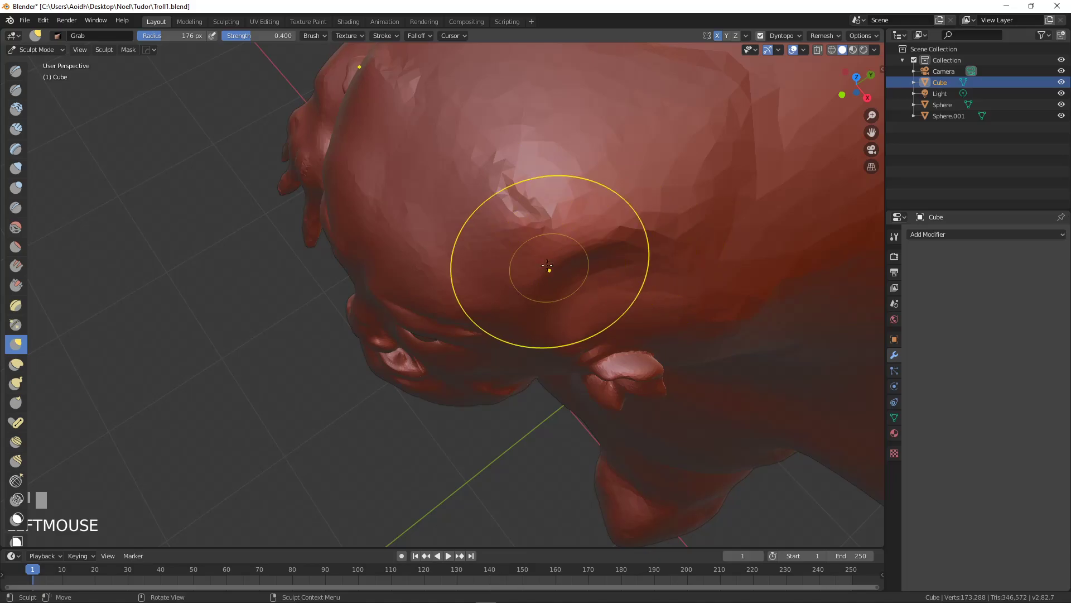
pyautogui.moveTo(551, 268); pyautogui.dragTo(498, 196)
pyautogui.moveTo(620, 208); pyautogui.dragTo(581, 173)
pyautogui.moveTo(724, 294)
pyautogui.mouseDown()
pyautogui.moveTo(685, 273)
pyautogui.moveTo(640, 221)
pyautogui.mouseUp()
pyautogui.moveTo(719, 281); pyautogui.dragTo(662, 260, button='middle')
pyautogui.moveTo(674, 113); pyautogui.dragTo(625, 96)
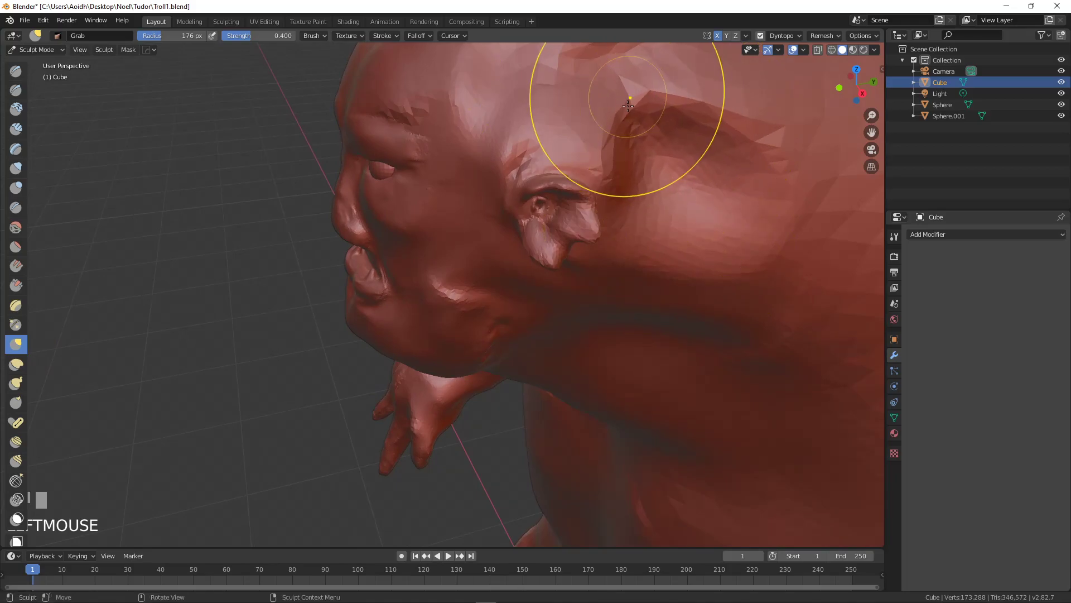
# Step: Push in the nape and the area behind the ear with the Grab brush to separate head from shoulders
pyautogui.moveTo(624, 96); pyautogui.dragTo(707, 193, button='middle')
pyautogui.moveTo(707, 192); pyautogui.dragTo(699, 164)
pyautogui.moveTo(698, 164)
pyautogui.mouseDown()
pyautogui.moveTo(687, 159)
pyautogui.moveTo(617, 198)
pyautogui.mouseUp()
pyautogui.moveTo(617, 198)
pyautogui.mouseDown(button='middle')
pyautogui.moveTo(694, 306)
pyautogui.moveTo(674, 252)
pyautogui.mouseUp(button='middle')
pyautogui.scroll(-1, 674, 252)
pyautogui.moveTo(583, 174); pyautogui.dragTo(534, 159)
pyautogui.moveTo(547, 237)
pyautogui.mouseDown()
pyautogui.moveTo(517, 236)
pyautogui.moveTo(555, 280)
pyautogui.moveTo(524, 296)
pyautogui.mouseUp()
# Step: Reshape the brow, forehead and temple with the Grab brush
pyautogui.moveTo(519, 291); pyautogui.dragTo(436, 217, button='middle')
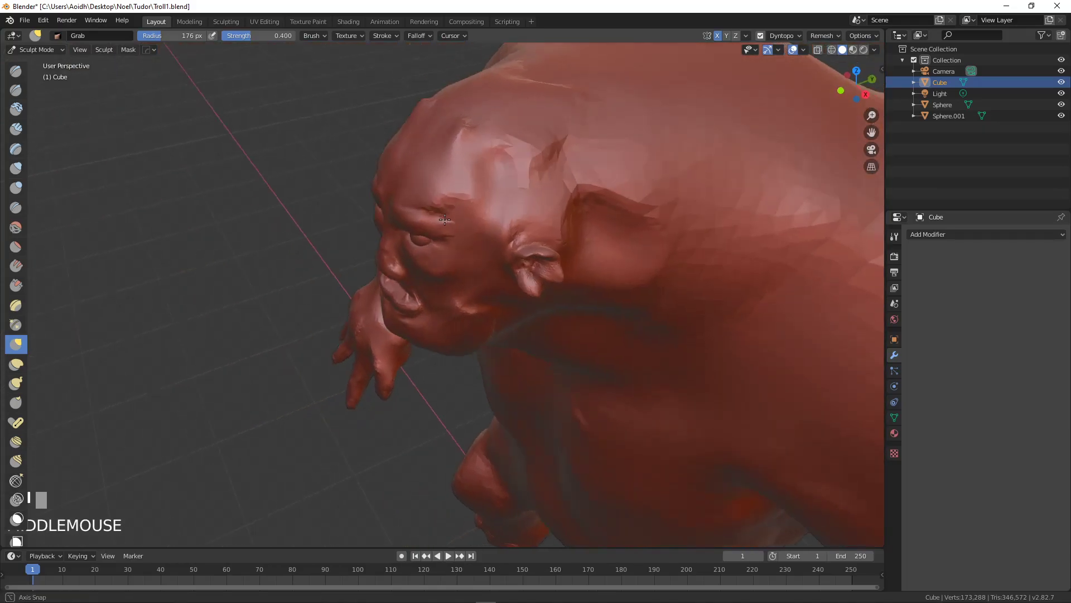
pyautogui.scroll(2, 435, 218)
pyautogui.moveTo(382, 194); pyautogui.dragTo(357, 203)
pyautogui.moveTo(420, 194); pyautogui.dragTo(409, 194)
pyautogui.moveTo(363, 154)
pyautogui.mouseDown()
pyautogui.moveTo(455, 112)
pyautogui.moveTo(453, 91)
pyautogui.moveTo(490, 156)
pyautogui.mouseUp()
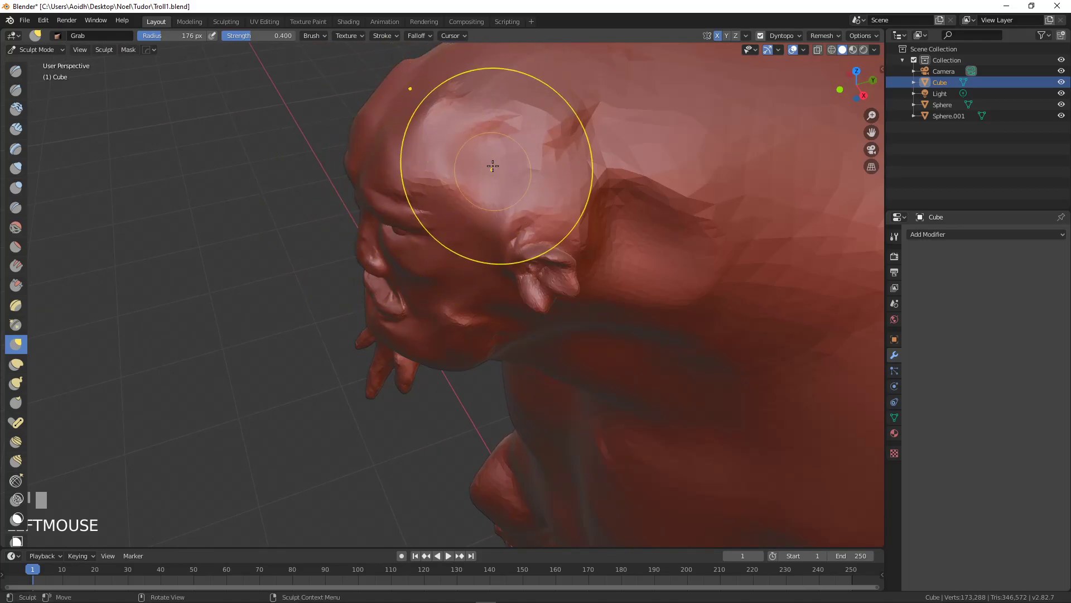
# Step: Pull the throat and lower neck up and back with the Grab brush to slim the neck
pyautogui.moveTo(490, 156); pyautogui.dragTo(480, 131, button='middle')
pyautogui.moveTo(529, 365); pyautogui.dragTo(526, 318)
pyautogui.moveTo(526, 318); pyautogui.dragTo(523, 297, button='middle')
pyautogui.moveTo(499, 317)
pyautogui.mouseDown()
pyautogui.moveTo(467, 341)
pyautogui.moveTo(516, 305)
pyautogui.mouseUp()
pyautogui.moveTo(555, 392); pyautogui.dragTo(585, 329)
pyautogui.moveTo(562, 400)
pyautogui.mouseDown()
pyautogui.moveTo(593, 297)
pyautogui.moveTo(643, 250)
pyautogui.mouseUp()
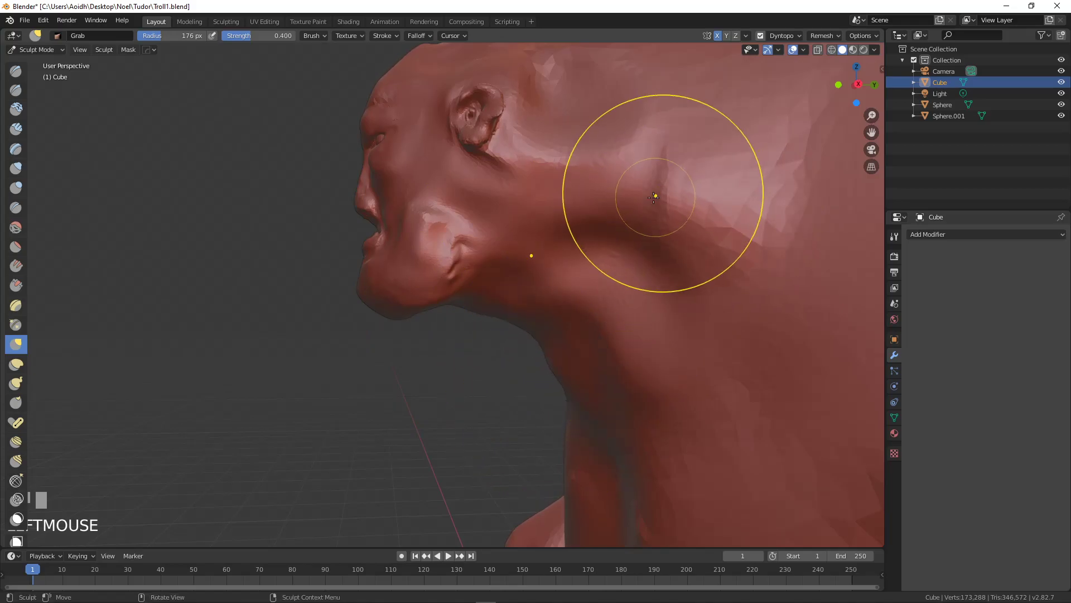
# Step: Pull the side of the neck and the area below the ear towards the head with the Grab brush
pyautogui.moveTo(658, 196); pyautogui.dragTo(694, 239, button='middle')
pyautogui.moveTo(694, 239); pyautogui.dragTo(642, 202)
pyautogui.moveTo(641, 202); pyautogui.dragTo(658, 223, button='middle')
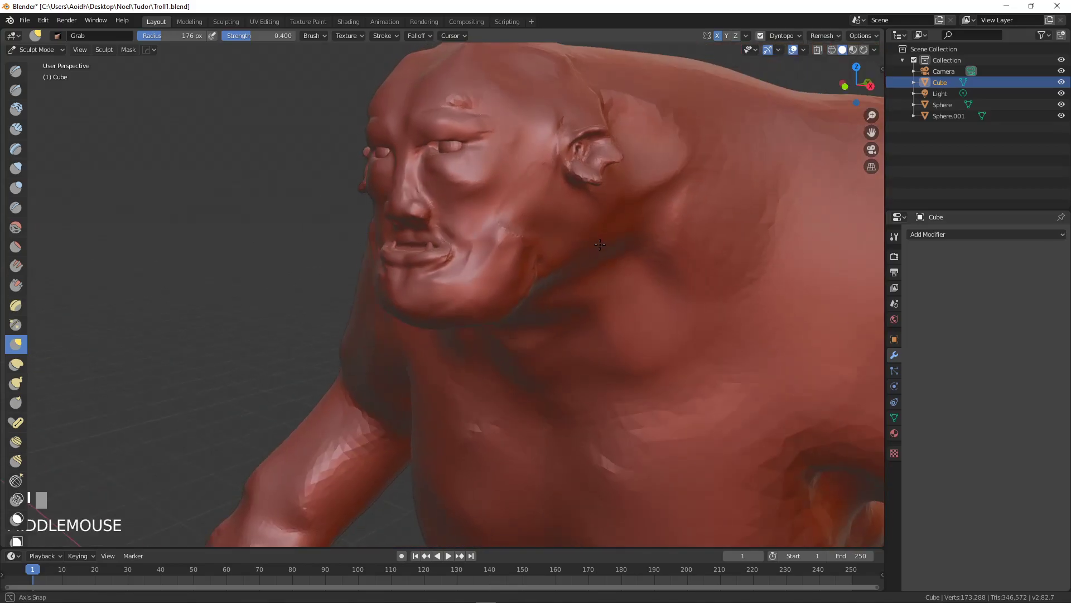
pyautogui.scroll(4, 667, 198)
pyautogui.moveTo(628, 158)
pyautogui.mouseDown()
pyautogui.moveTo(634, 203)
pyautogui.moveTo(602, 132)
pyautogui.moveTo(583, 120)
pyautogui.mouseUp()
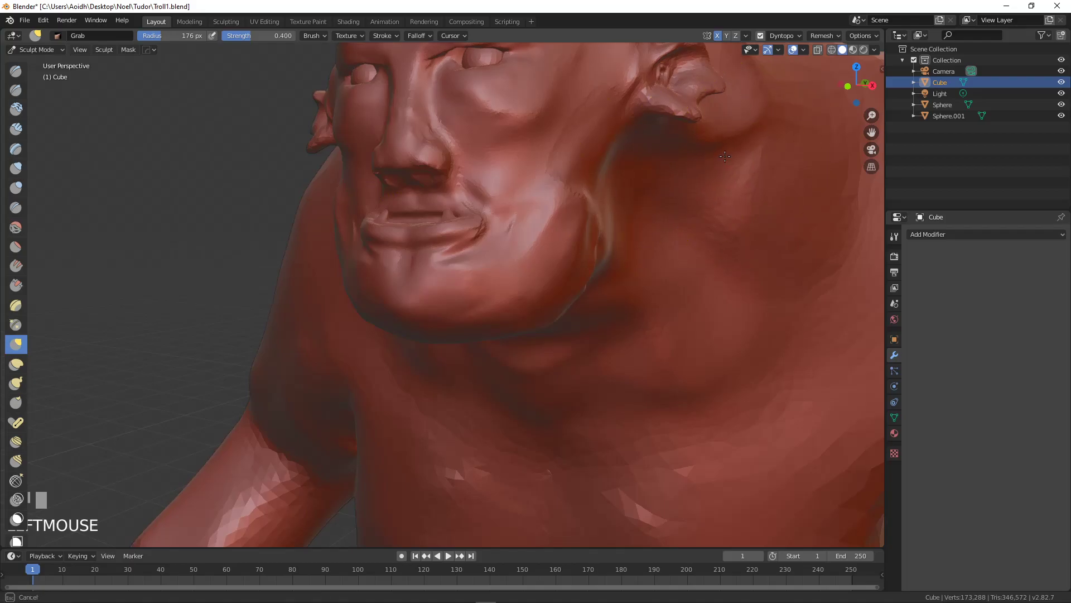
# Step: Reshape the jawline and the corner of the jaw with Grab strokes from several angles
pyautogui.scroll(-2, 670, 239)
pyautogui.moveTo(670, 239); pyautogui.dragTo(617, 215, button='middle')
pyautogui.scroll(3, 617, 215)
pyautogui.moveTo(574, 239); pyautogui.dragTo(549, 196)
pyautogui.moveTo(548, 196); pyautogui.dragTo(540, 295, button='middle')
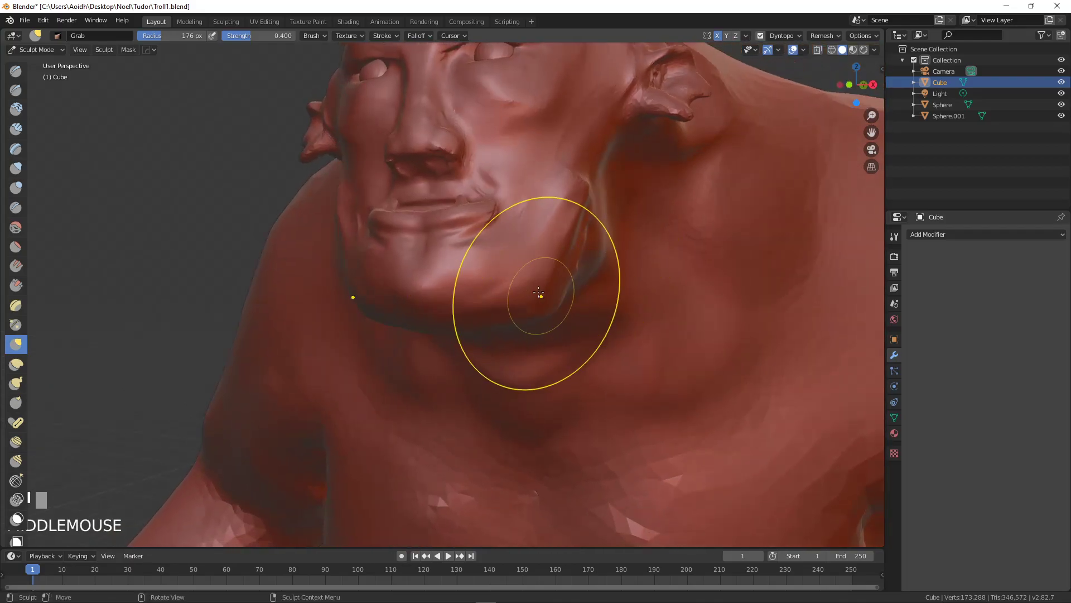
pyautogui.moveTo(534, 285); pyautogui.dragTo(522, 265)
pyautogui.moveTo(522, 265); pyautogui.dragTo(580, 303, button='middle')
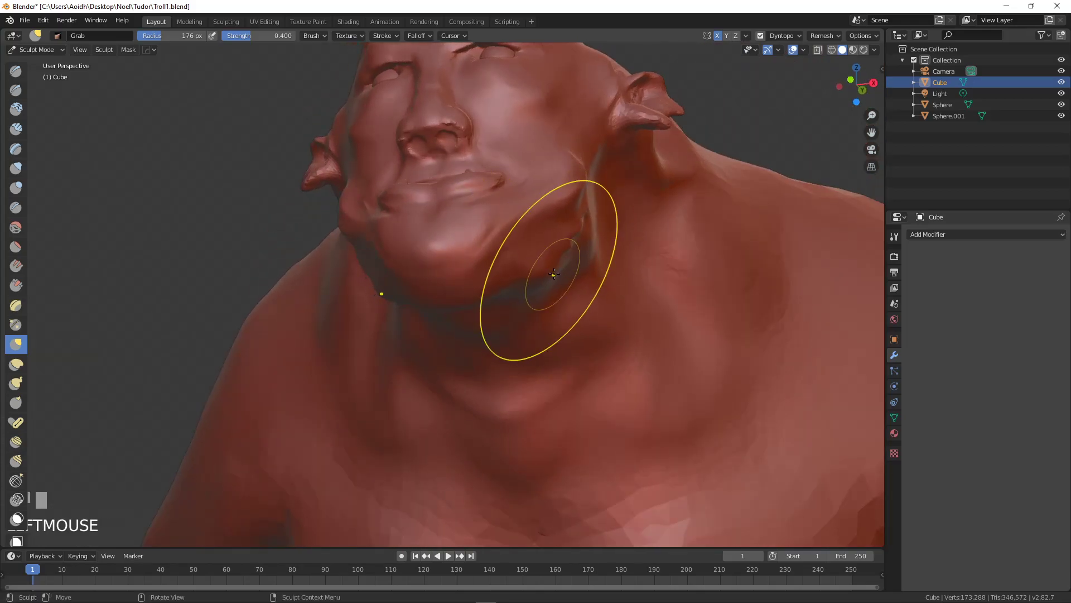
pyautogui.moveTo(524, 257); pyautogui.dragTo(611, 242, button='middle')
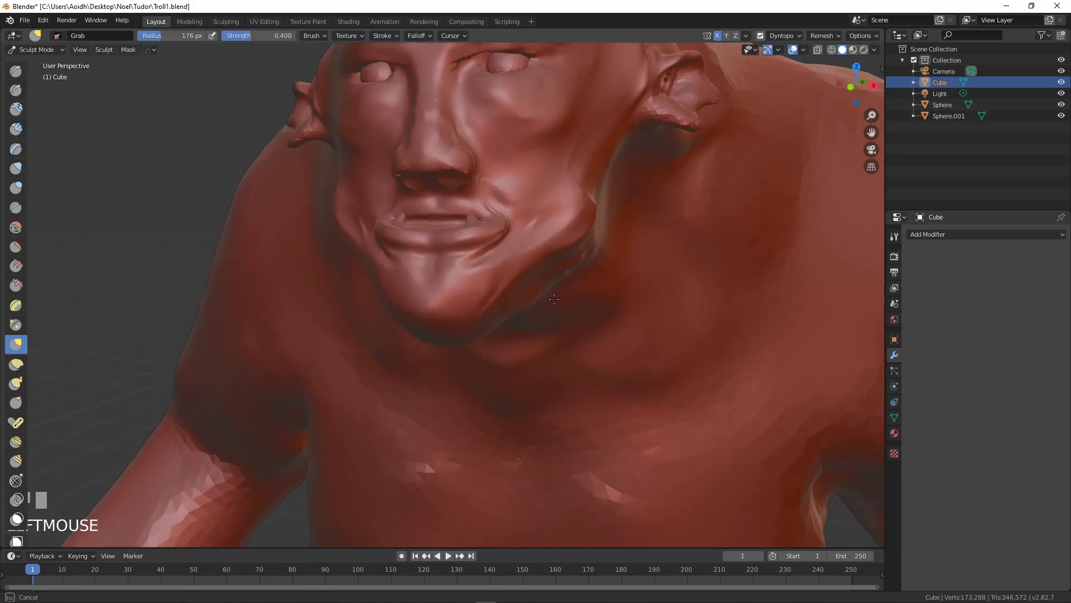
pyautogui.moveTo(571, 326); pyautogui.dragTo(515, 296)
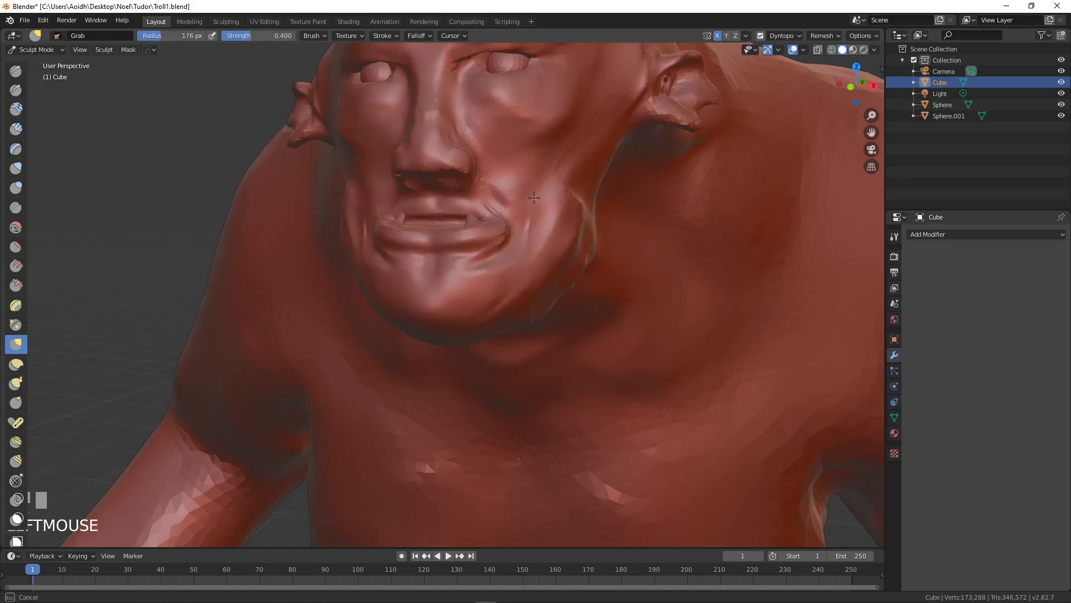
# Step: Pull the jaw corners and chin downward in front view with the Grab brush
pyautogui.moveTo(538, 201)
pyautogui.mouseDown(button='middle')
pyautogui.moveTo(581, 220)
pyautogui.moveTo(564, 203)
pyautogui.moveTo(573, 220)
pyautogui.moveTo(488, 253)
pyautogui.moveTo(497, 238)
pyautogui.mouseUp(button='middle')
pyautogui.scroll(-3, 564, 204)
pyautogui.scroll(-2, 573, 220)
pyautogui.scroll(-2, 510, 242)
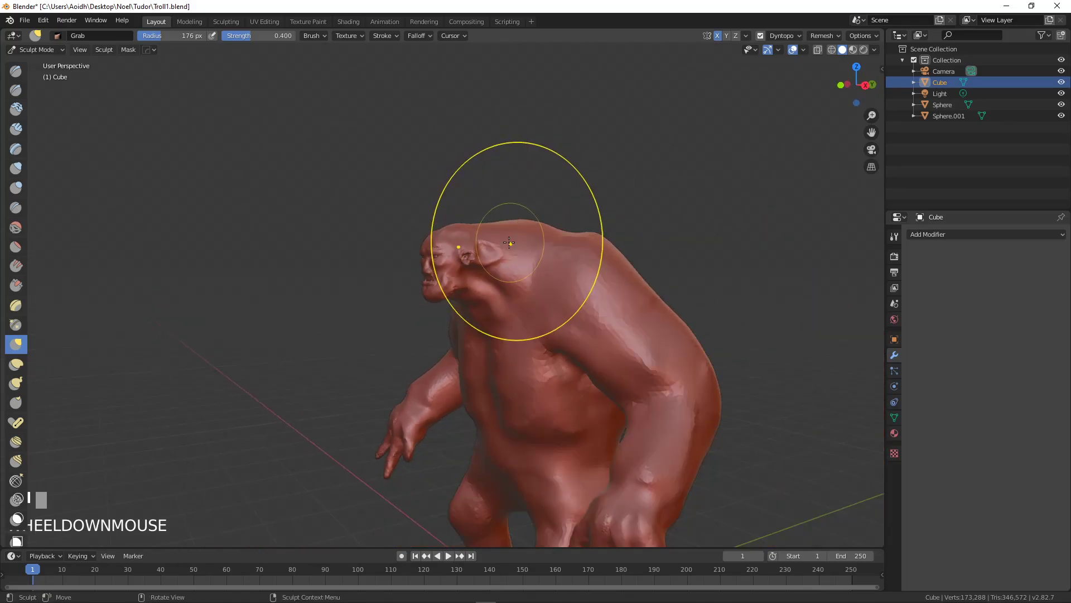
pyautogui.press('KP_1')
pyautogui.scroll(4, 509, 285)
pyautogui.keyDown('shift'); pyautogui.moveTo(471, 310); pyautogui.dragTo(482, 221, button='middle'); pyautogui.keyUp('shift')
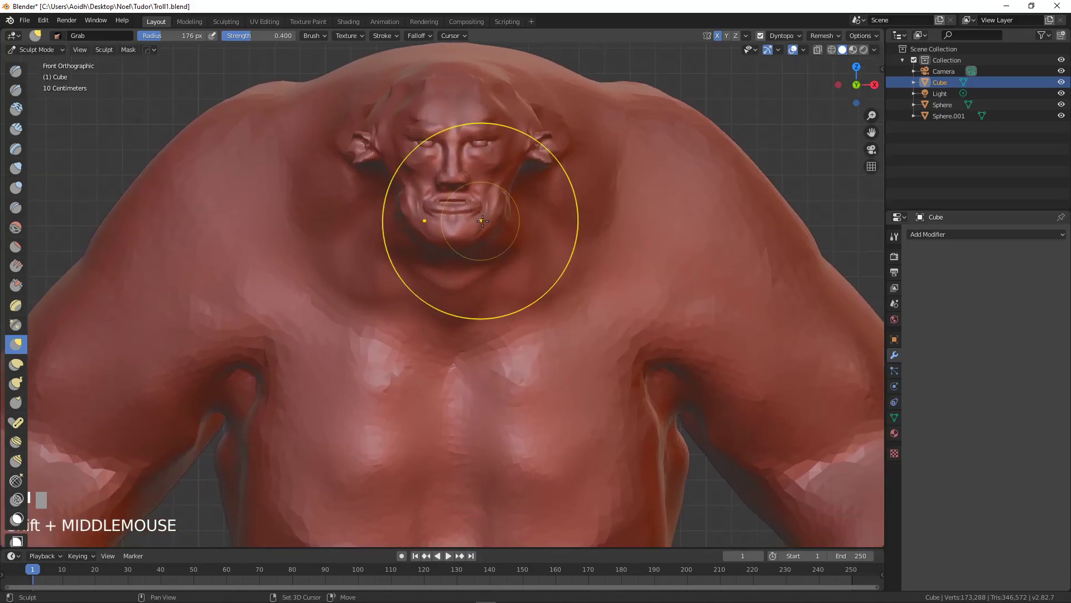
pyautogui.scroll(-2, 484, 226)
pyautogui.scroll(5, 487, 231)
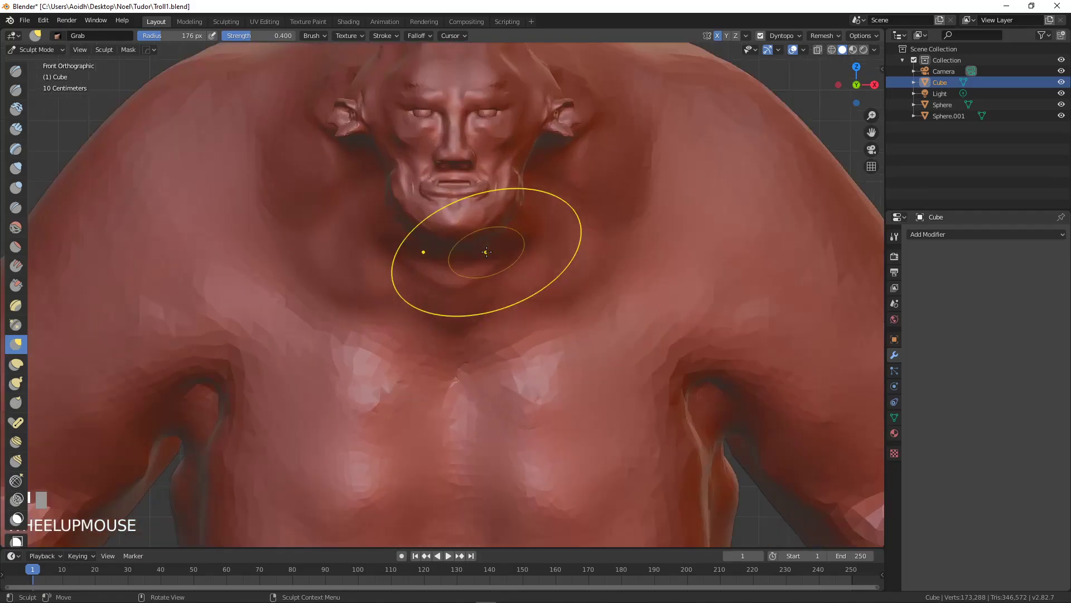
pyautogui.moveTo(454, 179); pyautogui.dragTo(408, 210)
pyautogui.moveTo(377, 163); pyautogui.dragTo(372, 190)
pyautogui.moveTo(441, 192); pyautogui.dragTo(441, 227)
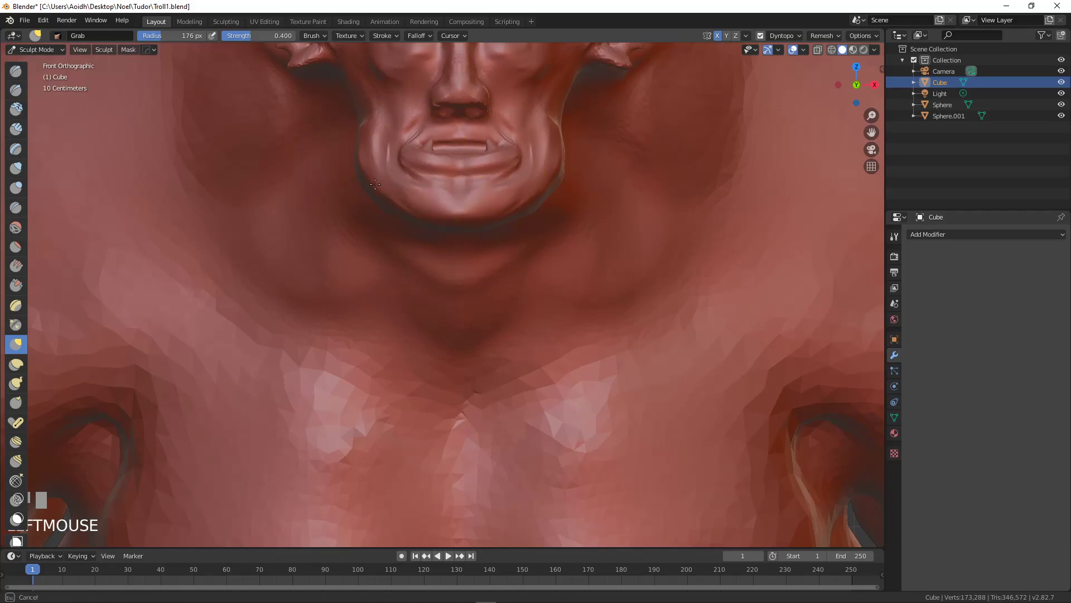
pyautogui.keyDown('shift'); pyautogui.moveTo(400, 177); pyautogui.dragTo(395, 216, button='middle'); pyautogui.keyUp('shift')
pyautogui.moveTo(469, 290); pyautogui.dragTo(476, 296)
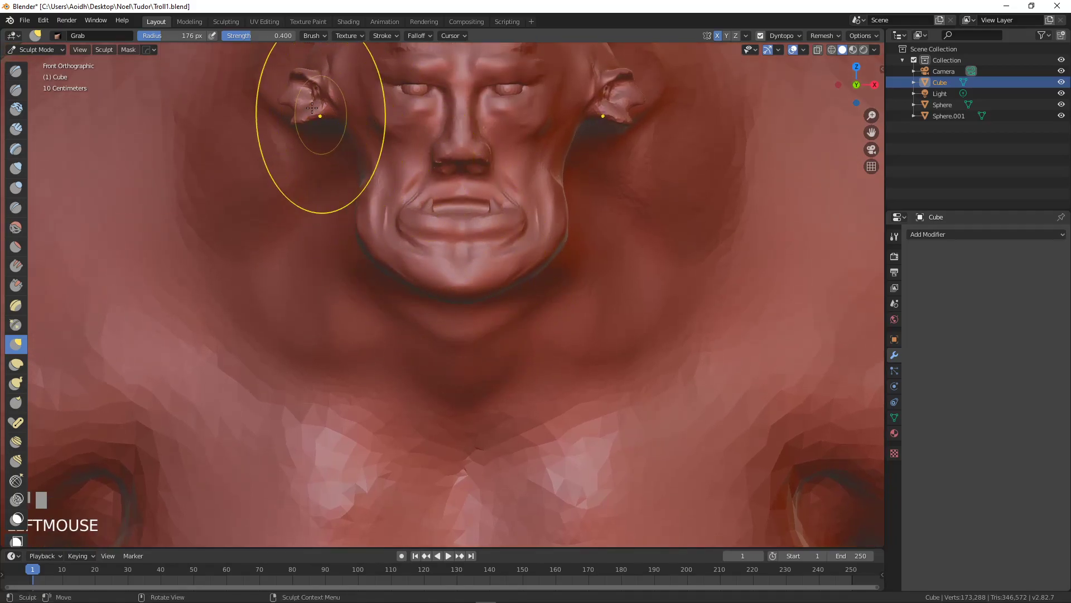
# Step: Move the ears inward and adjust the temples with the Grab brush
pyautogui.moveTo(323, 105); pyautogui.dragTo(343, 101)
pyautogui.moveTo(368, 99)
pyautogui.mouseDown(button='middle')
pyautogui.moveTo(380, 61)
pyautogui.moveTo(395, 81)
pyautogui.moveTo(382, 127)
pyautogui.mouseUp(button='middle')
pyautogui.moveTo(380, 128); pyautogui.dragTo(360, 124)
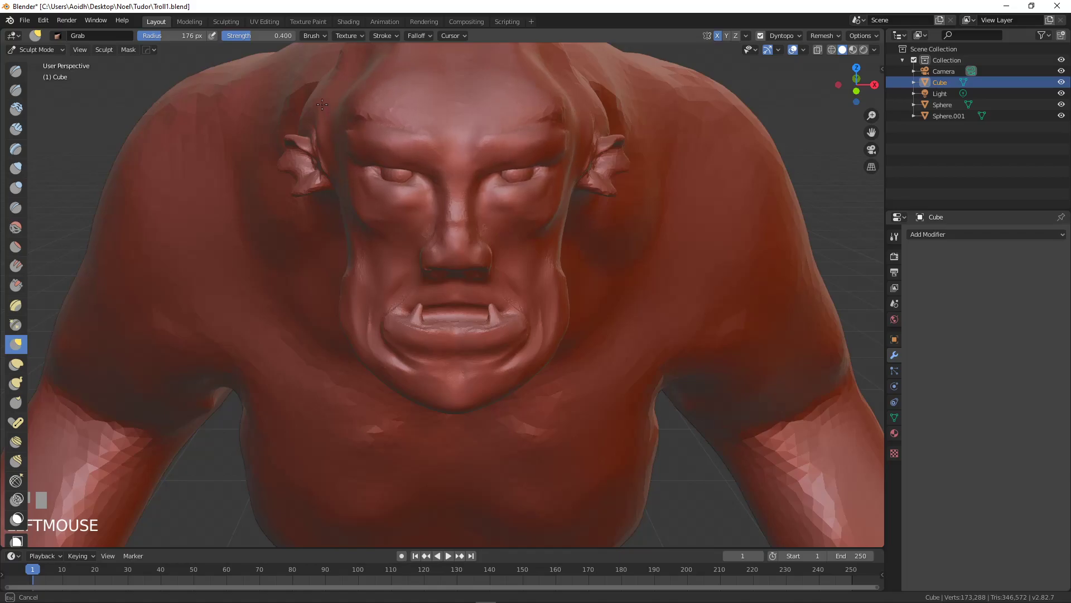
# Step: Push the cheeks inward above the jaw in front view with the Grab brush
pyautogui.press('KP_1')
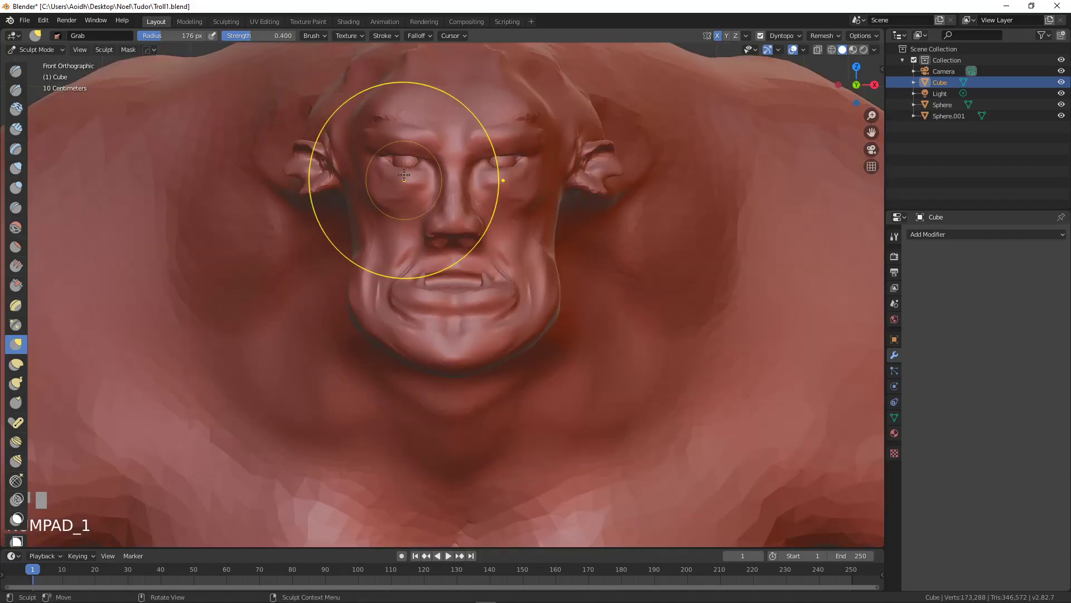
pyautogui.scroll(-3, 440, 246)
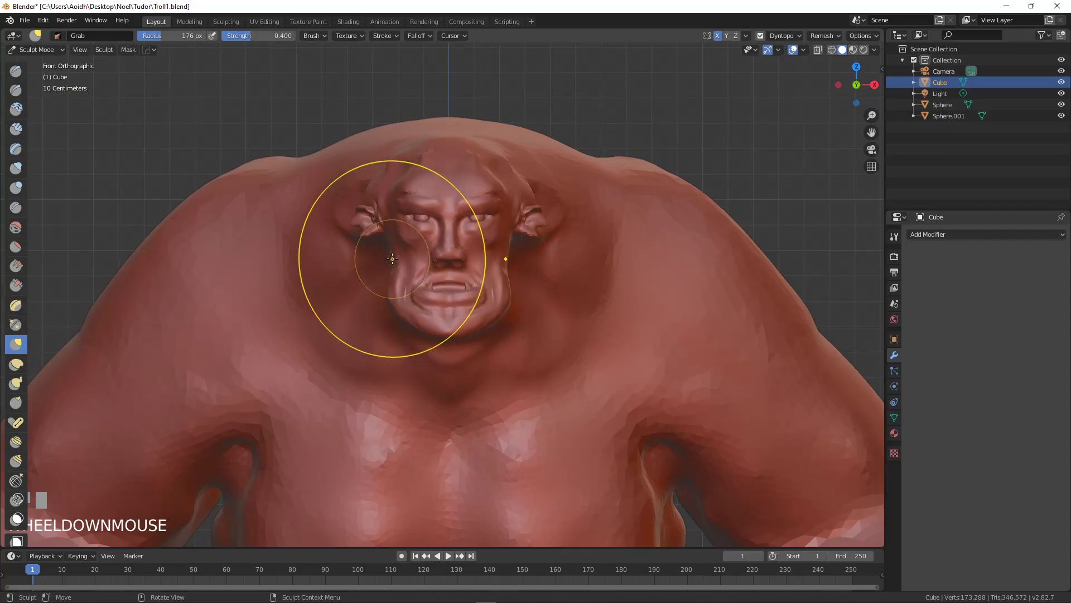
pyautogui.moveTo(388, 249); pyautogui.dragTo(403, 256)
pyautogui.scroll(5, 405, 255)
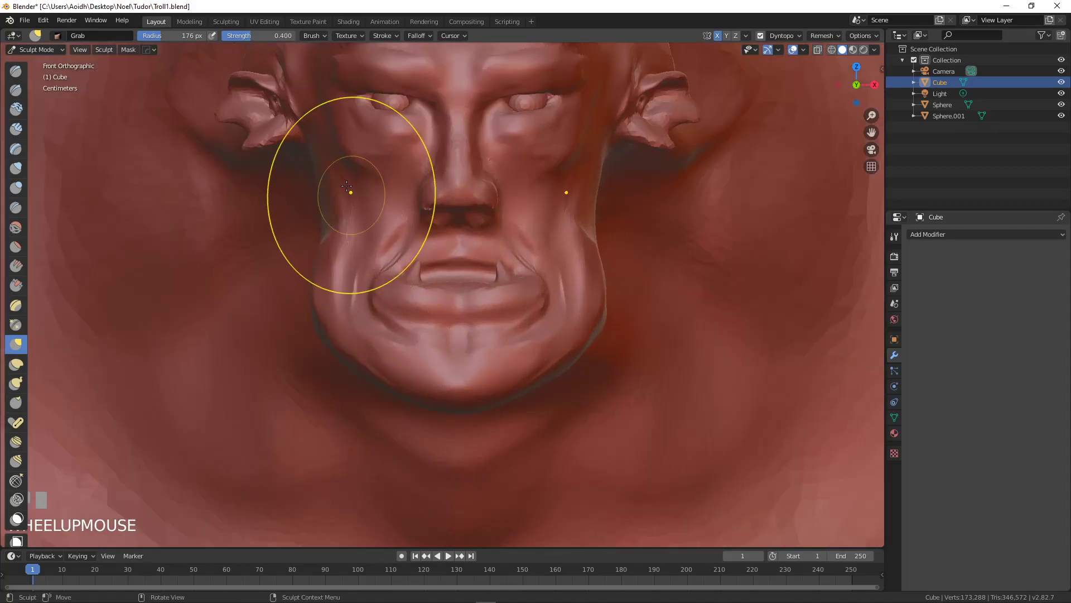
pyautogui.moveTo(331, 182); pyautogui.dragTo(368, 201)
pyautogui.scroll(-3, 441, 234)
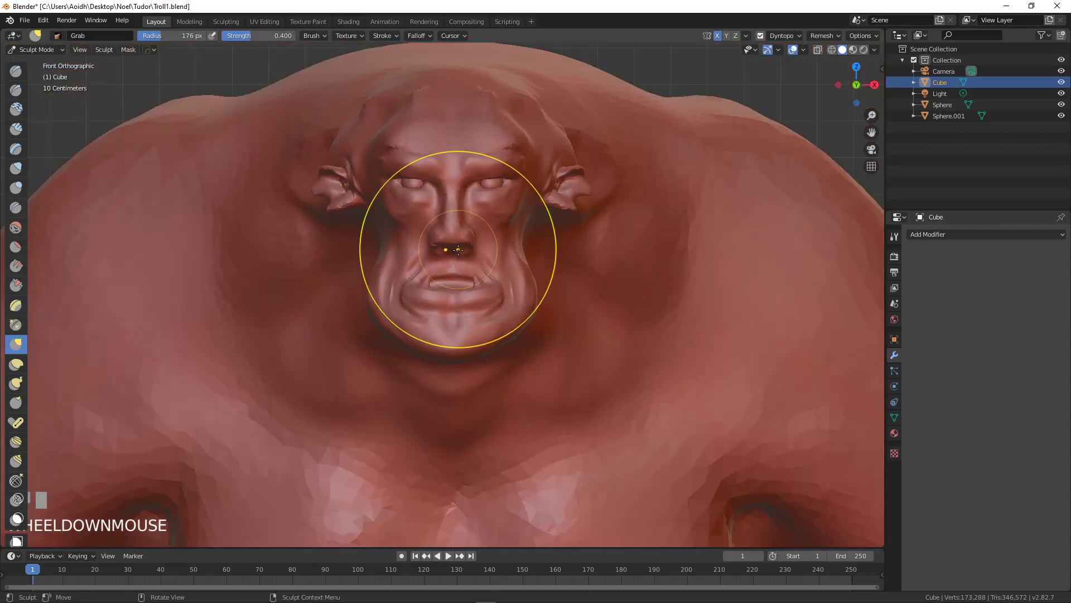
# Step: Pull the pectorals down and outward in front view with the Grab brush to make the chest sag
pyautogui.scroll(-2, 485, 140)
pyautogui.keyDown('shift'); pyautogui.moveTo(471, 234); pyautogui.dragTo(467, 160, button='middle'); pyautogui.keyUp('shift')
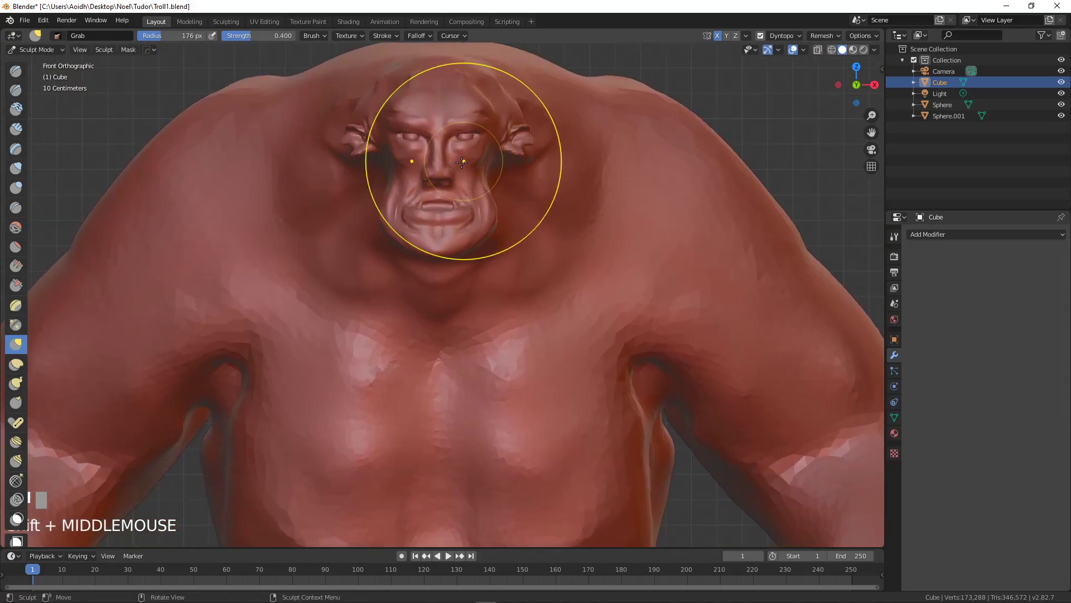
pyautogui.scroll(-3, 460, 161)
pyautogui.scroll(5, 448, 260)
pyautogui.moveTo(536, 248)
pyautogui.mouseDown()
pyautogui.moveTo(570, 251)
pyautogui.moveTo(501, 342)
pyautogui.mouseUp()
pyautogui.keyDown('shift'); pyautogui.moveTo(539, 347); pyautogui.dragTo(526, 215, button='middle'); pyautogui.keyUp('shift')
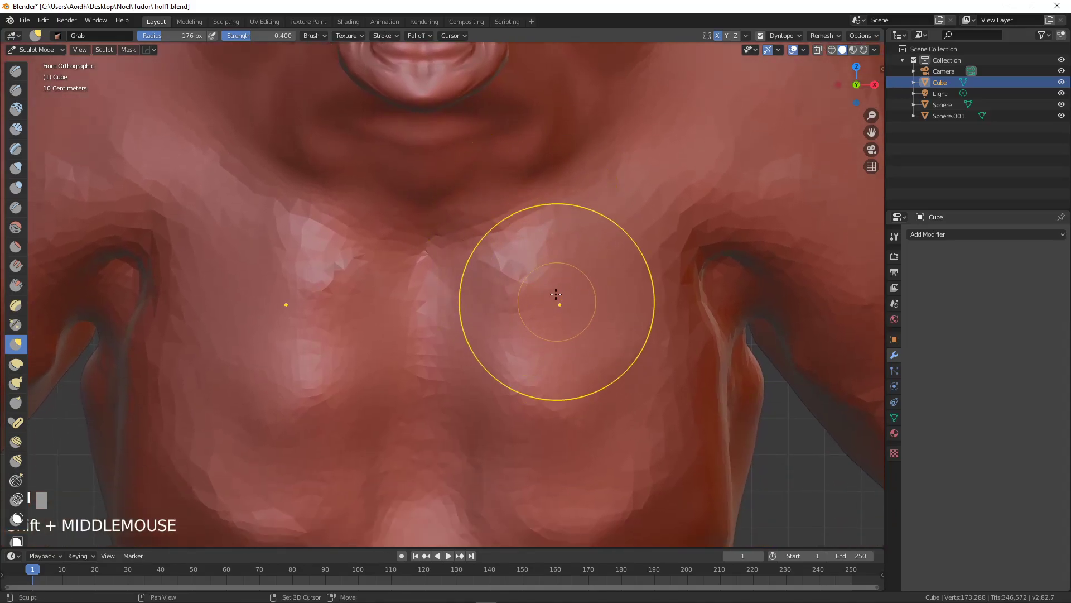
pyautogui.keyDown('shift'); pyautogui.moveTo(554, 299); pyautogui.dragTo(530, 203, button='middle'); pyautogui.keyUp('shift')
pyautogui.moveTo(530, 203)
pyautogui.mouseDown()
pyautogui.moveTo(576, 271)
pyautogui.moveTo(617, 280)
pyautogui.moveTo(635, 316)
pyautogui.mouseUp()
pyautogui.moveTo(544, 363)
pyautogui.mouseDown()
pyautogui.moveTo(567, 389)
pyautogui.moveTo(595, 389)
pyautogui.mouseUp()
pyautogui.moveTo(600, 374); pyautogui.dragTo(642, 379)
pyautogui.moveTo(672, 306)
pyautogui.mouseDown()
pyautogui.moveTo(681, 297)
pyautogui.moveTo(692, 312)
pyautogui.mouseUp()
pyautogui.moveTo(666, 360); pyautogui.dragTo(702, 403)
# Step: Round out the lower edge, outer side and centre crease of the sagging chest with the Grab brush
pyautogui.moveTo(338, 376); pyautogui.dragTo(353, 399)
pyautogui.moveTo(301, 357); pyautogui.dragTo(326, 438)
pyautogui.moveTo(326, 438); pyautogui.dragTo(301, 393)
pyautogui.moveTo(144, 379); pyautogui.dragTo(99, 323)
pyautogui.moveTo(360, 418); pyautogui.dragTo(349, 435)
pyautogui.moveTo(275, 413)
pyautogui.mouseDown()
pyautogui.moveTo(268, 425)
pyautogui.moveTo(221, 420)
pyautogui.mouseUp()
pyautogui.moveTo(431, 312)
pyautogui.mouseDown()
pyautogui.moveTo(453, 297)
pyautogui.moveTo(461, 317)
pyautogui.moveTo(417, 317)
pyautogui.mouseUp()
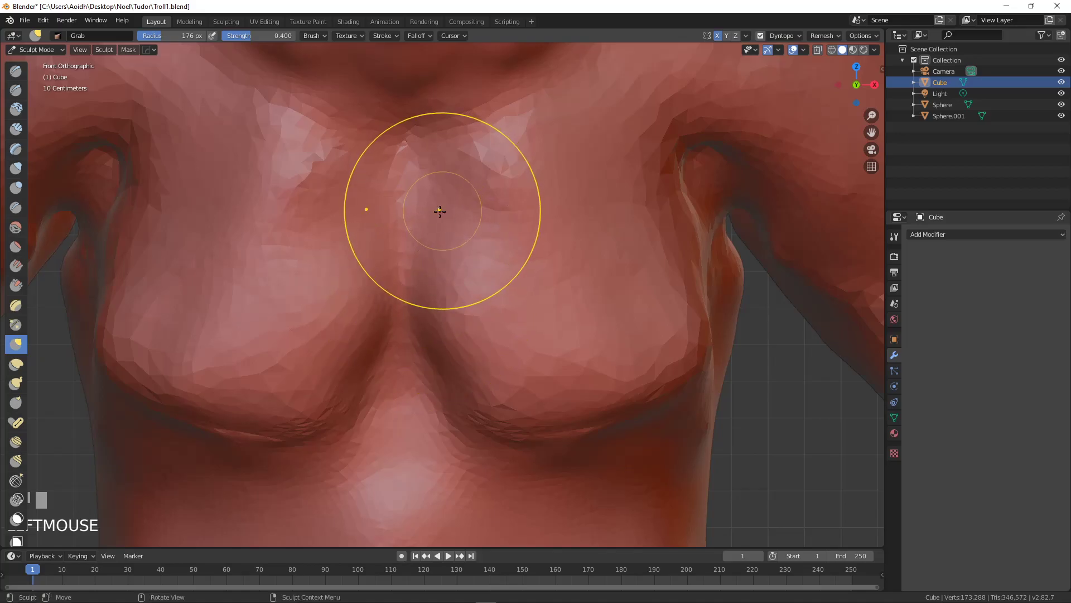
# Step: Pull the belly forward and down with the Grab brush to bulge it over the hips
pyautogui.moveTo(519, 204)
pyautogui.keyDown('shift'); pyautogui.mouseDown(button='middle')
pyautogui.moveTo(505, 223)
pyautogui.moveTo(459, 196)
pyautogui.moveTo(416, 271)
pyautogui.mouseUp(button='middle'); pyautogui.keyUp('shift')
pyautogui.scroll(-3, 499, 233)
pyautogui.scroll(3, 466, 246)
pyautogui.moveTo(473, 262)
pyautogui.mouseDown()
pyautogui.moveTo(492, 261)
pyautogui.moveTo(481, 294)
pyautogui.mouseUp()
pyautogui.moveTo(481, 295); pyautogui.dragTo(467, 226, button='middle')
pyautogui.moveTo(572, 340)
pyautogui.keyDown('shift'); pyautogui.mouseDown(button='middle')
pyautogui.moveTo(534, 209)
pyautogui.moveTo(557, 258)
pyautogui.mouseUp(button='middle'); pyautogui.keyUp('shift')
pyautogui.moveTo(515, 274); pyautogui.dragTo(465, 328)
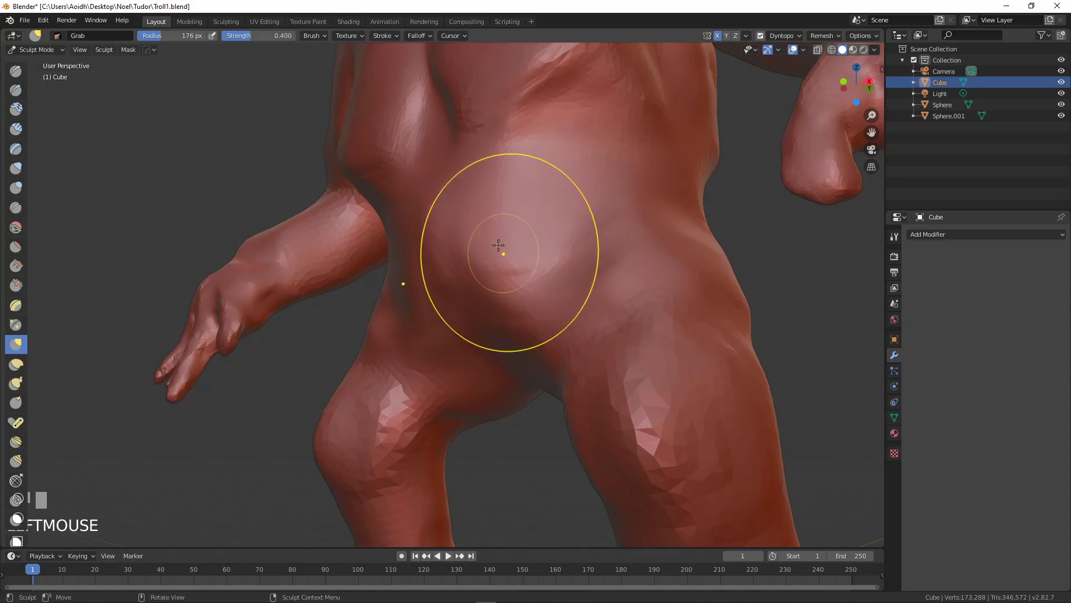
# Step: Shape the lower belly and waist into an overhanging gut with the Grab brush
pyautogui.moveTo(570, 220); pyautogui.dragTo(488, 167, button='middle')
pyautogui.moveTo(489, 166); pyautogui.dragTo(479, 201)
pyautogui.moveTo(478, 154); pyautogui.dragTo(533, 172, button='middle')
pyautogui.moveTo(388, 139)
pyautogui.mouseDown()
pyautogui.moveTo(502, 115)
pyautogui.moveTo(498, 143)
pyautogui.mouseUp()
pyautogui.keyDown('shift'); pyautogui.moveTo(468, 142); pyautogui.dragTo(492, 180, button='middle'); pyautogui.keyUp('shift')
pyautogui.moveTo(492, 179); pyautogui.dragTo(501, 136)
pyautogui.moveTo(394, 162); pyautogui.dragTo(318, 143)
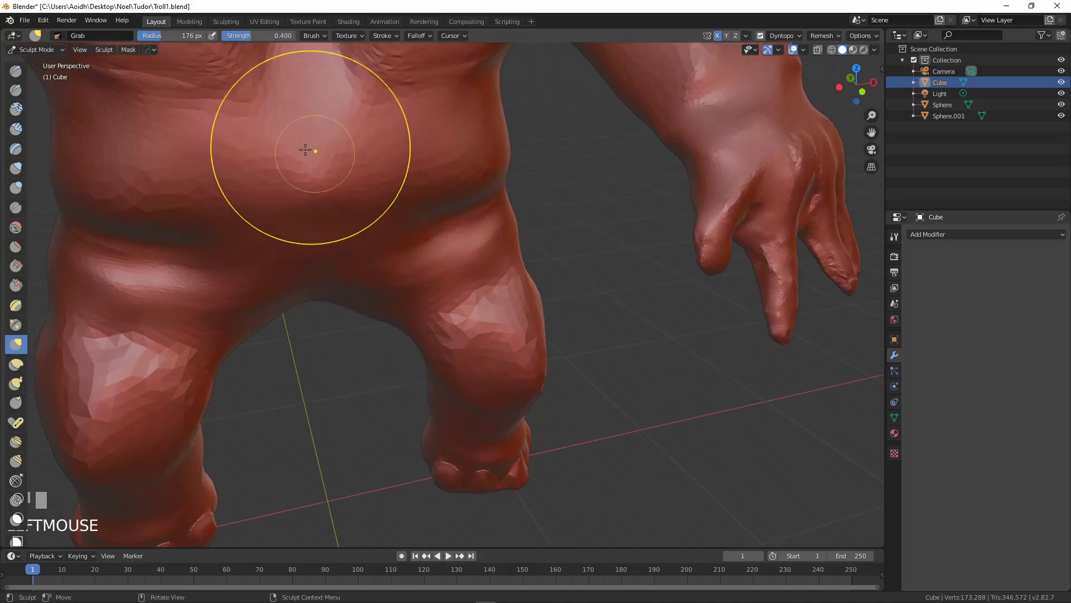
pyautogui.moveTo(351, 204)
pyautogui.mouseDown()
pyautogui.moveTo(224, 210)
pyautogui.moveTo(215, 222)
pyautogui.mouseUp()
# Step: Pull the groin down and reshape the inner thighs with the Grab brush
pyautogui.moveTo(215, 222); pyautogui.dragTo(222, 184, button='middle')
pyautogui.moveTo(280, 278); pyautogui.dragTo(282, 326)
pyautogui.moveTo(318, 307); pyautogui.dragTo(289, 354)
pyautogui.moveTo(201, 307); pyautogui.dragTo(213, 332)
pyautogui.moveTo(403, 350)
pyautogui.mouseDown()
pyautogui.moveTo(413, 402)
pyautogui.moveTo(468, 347)
pyautogui.mouseUp()
pyautogui.moveTo(469, 346); pyautogui.dragTo(451, 365, button='middle')
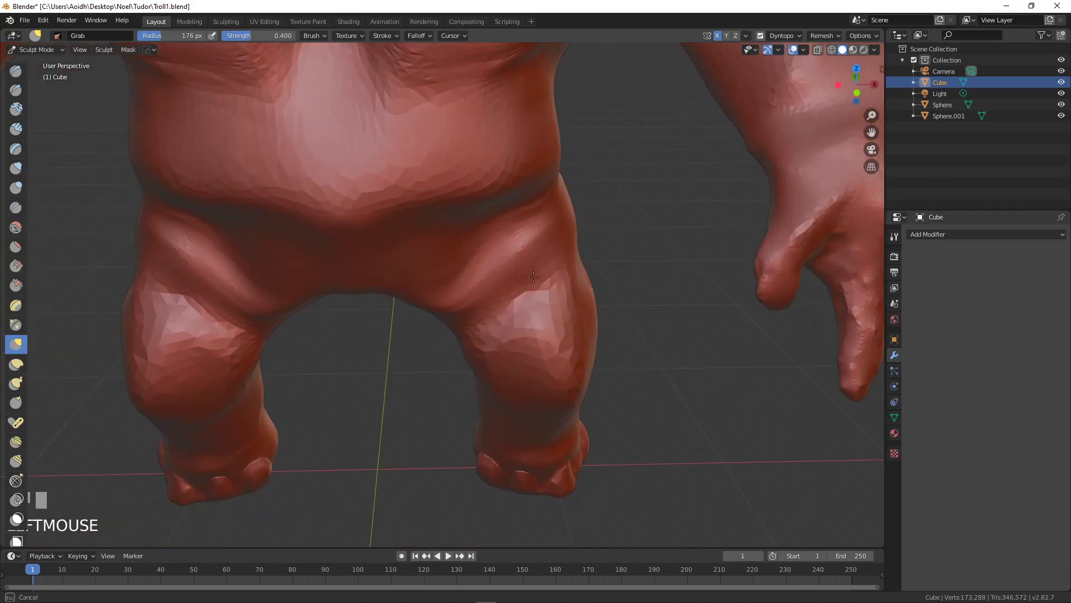
# Step: Reshape the front and outer side of the upper thigh and hip with the Grab brush
pyautogui.moveTo(528, 269); pyautogui.dragTo(550, 278)
pyautogui.keyDown('shift'); pyautogui.moveTo(537, 304); pyautogui.dragTo(511, 296, button='middle'); pyautogui.keyUp('shift')
pyautogui.scroll(2, 510, 297)
pyautogui.moveTo(542, 314); pyautogui.dragTo(528, 296)
pyautogui.keyDown('shift'); pyautogui.moveTo(462, 202); pyautogui.dragTo(452, 192, button='middle'); pyautogui.keyUp('shift')
pyautogui.moveTo(591, 179); pyautogui.dragTo(601, 177)
pyautogui.keyDown('shift'); pyautogui.moveTo(614, 196); pyautogui.dragTo(562, 126, button='middle'); pyautogui.keyUp('shift')
pyautogui.keyDown('shift'); pyautogui.scroll(2, 562, 126); pyautogui.keyUp('shift')
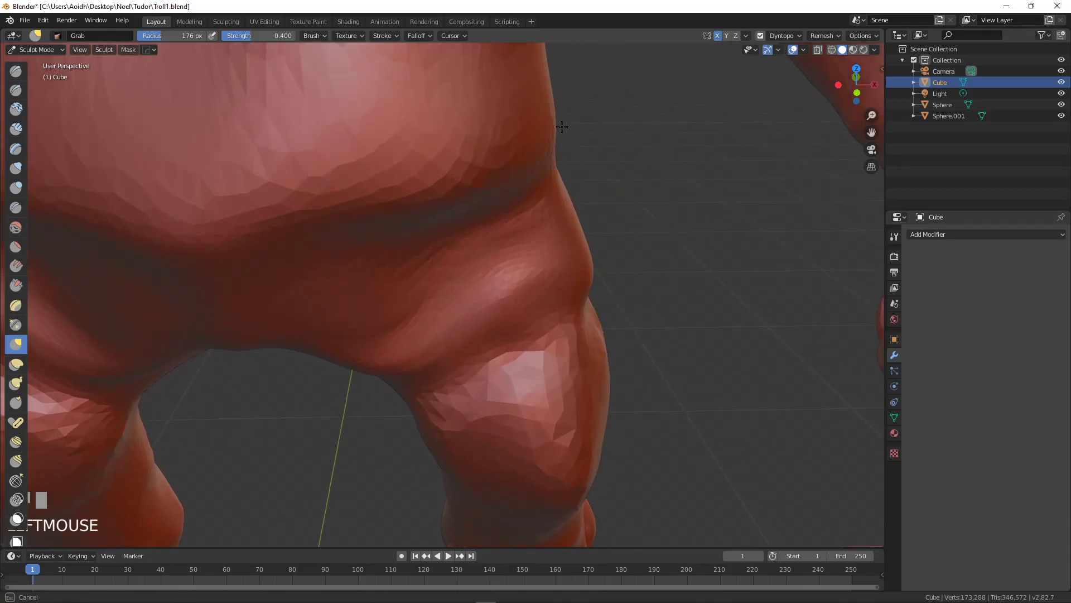
# Step: Adjust the side of the belly fold above the hip with the Grab brush
pyautogui.moveTo(534, 92); pyautogui.dragTo(549, 90)
pyautogui.moveTo(598, 146); pyautogui.dragTo(533, 142, button='middle')
pyautogui.keyDown('shift'); pyautogui.moveTo(533, 141); pyautogui.dragTo(452, 156, button='middle'); pyautogui.keyUp('shift')
pyautogui.moveTo(674, 95); pyautogui.dragTo(693, 130)
# Step: Set the Grab brush radius to 235 px and form a crease across the lower back above the hip
pyautogui.press('f')
pyautogui.click(761, 146)
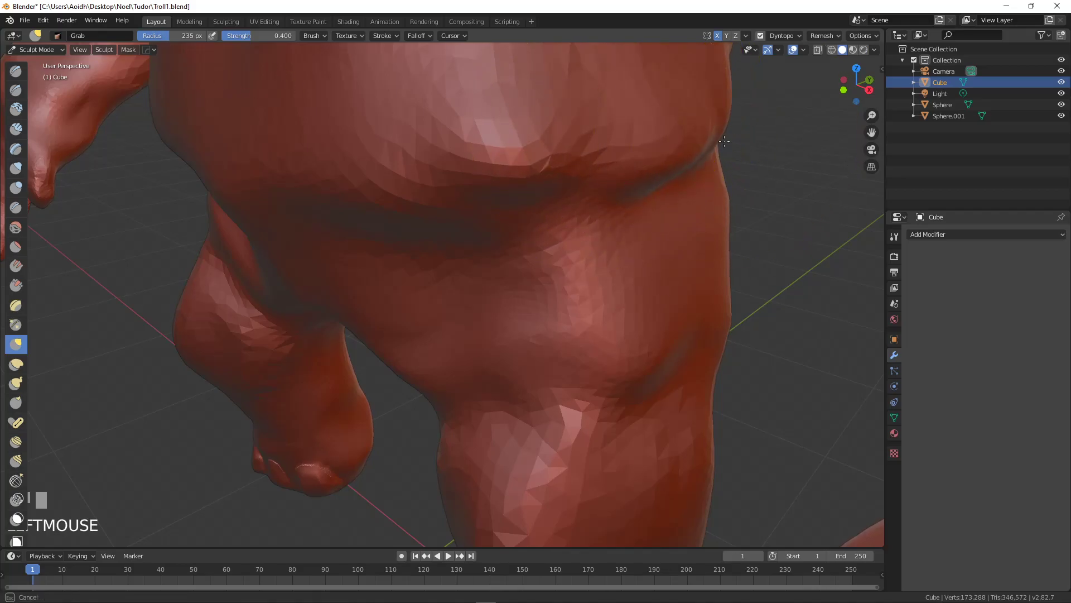
pyautogui.moveTo(649, 146); pyautogui.dragTo(552, 153, button='middle')
pyautogui.scroll(-6, 626, 167)
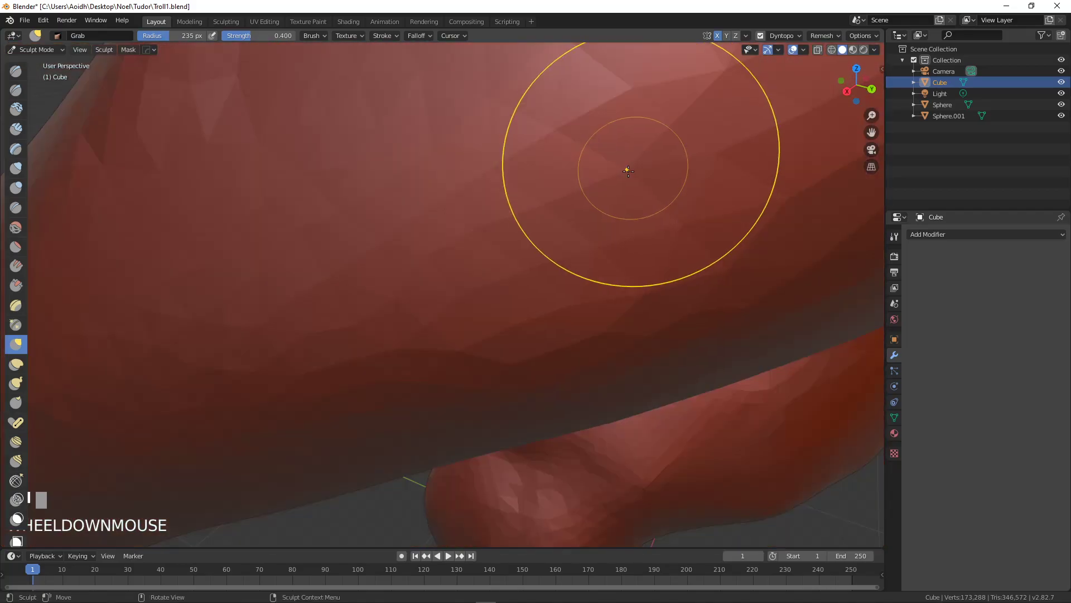
pyautogui.moveTo(641, 179)
pyautogui.mouseDown(button='middle')
pyautogui.moveTo(566, 164)
pyautogui.moveTo(560, 173)
pyautogui.mouseUp(button='middle')
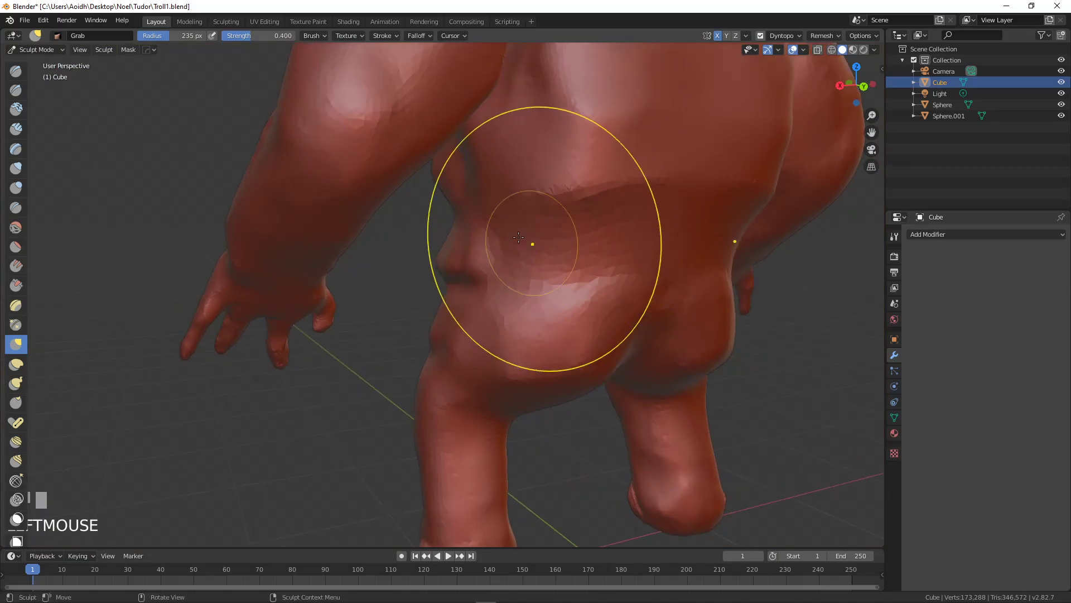
pyautogui.scroll(2, 531, 240)
pyautogui.moveTo(550, 241)
pyautogui.mouseDown()
pyautogui.moveTo(600, 237)
pyautogui.moveTo(682, 184)
pyautogui.moveTo(719, 143)
pyautogui.moveTo(760, 150)
pyautogui.mouseUp()
pyautogui.moveTo(661, 185); pyautogui.dragTo(647, 224)
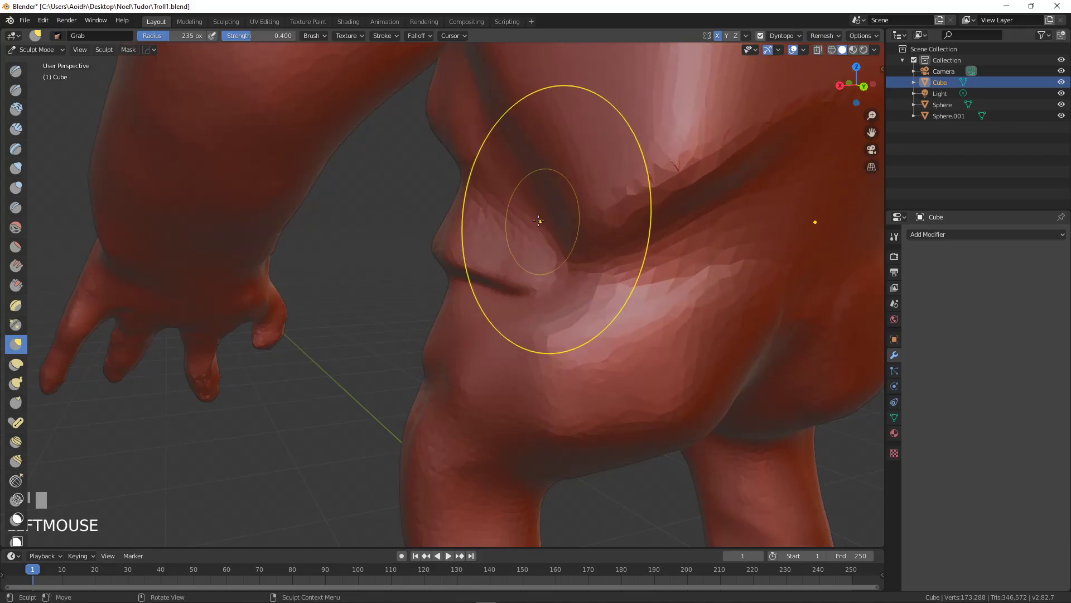
# Step: Pull the flesh below the back fold down over the buttock and outer thigh with the Grab brush
pyautogui.keyDown('shift'); pyautogui.moveTo(727, 191); pyautogui.dragTo(548, 257, button='middle'); pyautogui.keyUp('shift')
pyautogui.moveTo(566, 216)
pyautogui.mouseDown()
pyautogui.moveTo(581, 260)
pyautogui.moveTo(551, 275)
pyautogui.moveTo(530, 375)
pyautogui.mouseUp()
pyautogui.keyDown('shift'); pyautogui.moveTo(530, 376); pyautogui.dragTo(535, 217, button='middle'); pyautogui.keyUp('shift')
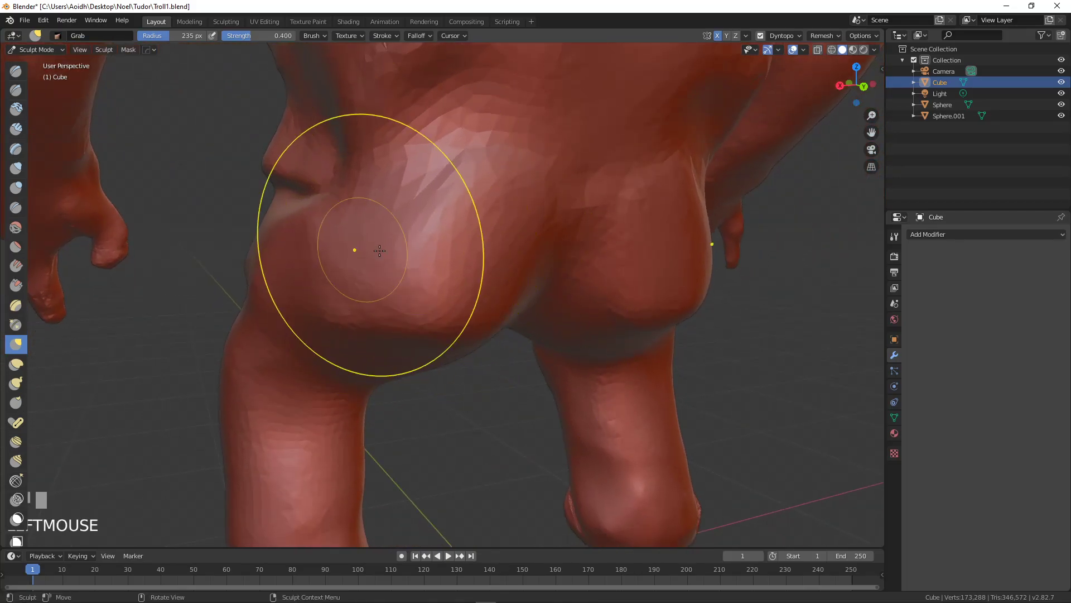
pyautogui.moveTo(358, 246); pyautogui.dragTo(270, 268, button='middle')
pyautogui.moveTo(268, 266); pyautogui.dragTo(270, 268)
pyautogui.moveTo(328, 304)
pyautogui.mouseDown()
pyautogui.moveTo(362, 313)
pyautogui.moveTo(375, 287)
pyautogui.moveTo(313, 304)
pyautogui.moveTo(286, 329)
pyautogui.mouseUp()
pyautogui.moveTo(257, 291); pyautogui.dragTo(256, 291)
# Step: Shape the underside of the buttocks and the back of the upper thighs with the Grab brush
pyautogui.moveTo(256, 291); pyautogui.dragTo(413, 322, button='middle')
pyautogui.moveTo(496, 359); pyautogui.dragTo(485, 339)
pyautogui.moveTo(486, 338); pyautogui.dragTo(467, 247, button='middle')
pyautogui.moveTo(467, 247); pyautogui.dragTo(485, 235)
pyautogui.moveTo(485, 234); pyautogui.dragTo(487, 295, button='middle')
pyautogui.moveTo(486, 296); pyautogui.dragTo(450, 313)
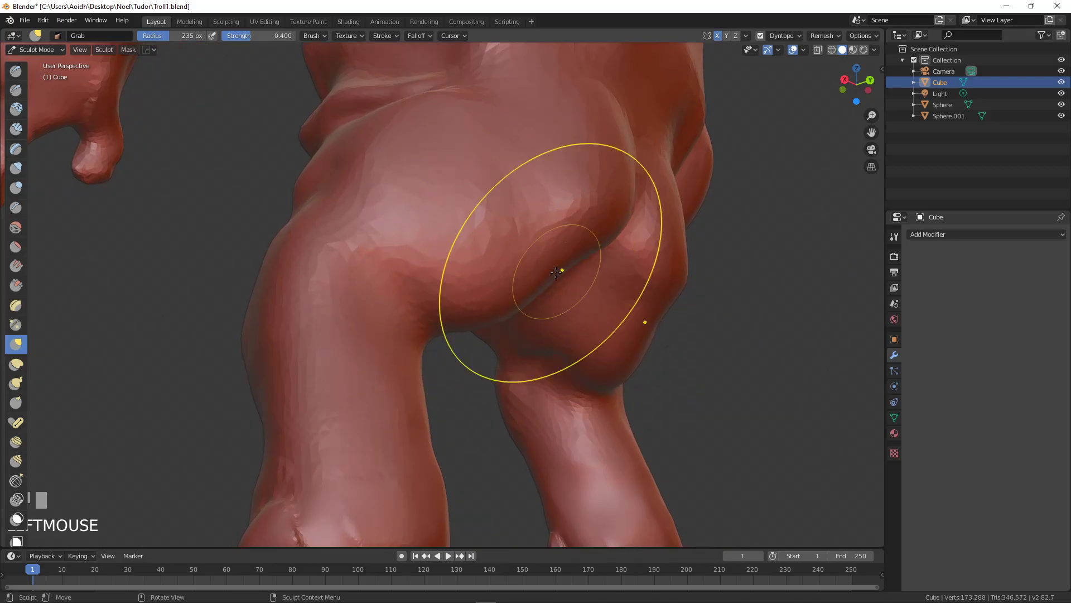
pyautogui.moveTo(558, 273); pyautogui.dragTo(524, 307, button='middle')
pyautogui.moveTo(524, 307)
pyautogui.mouseDown()
pyautogui.moveTo(486, 357)
pyautogui.moveTo(411, 347)
pyautogui.mouseUp()
# Step: Refine the side of the hip with the Grab brush
pyautogui.moveTo(411, 346)
pyautogui.mouseDown(button='middle')
pyautogui.moveTo(529, 340)
pyautogui.moveTo(551, 285)
pyautogui.mouseUp(button='middle')
pyautogui.scroll(2, 541, 277)
pyautogui.moveTo(555, 273); pyautogui.dragTo(552, 302)
pyautogui.moveTo(576, 246); pyautogui.dragTo(533, 224)
# Step: Pull the front of the lower belly further out and down with the Grab brush
pyautogui.moveTo(560, 231); pyautogui.dragTo(443, 229, button='middle')
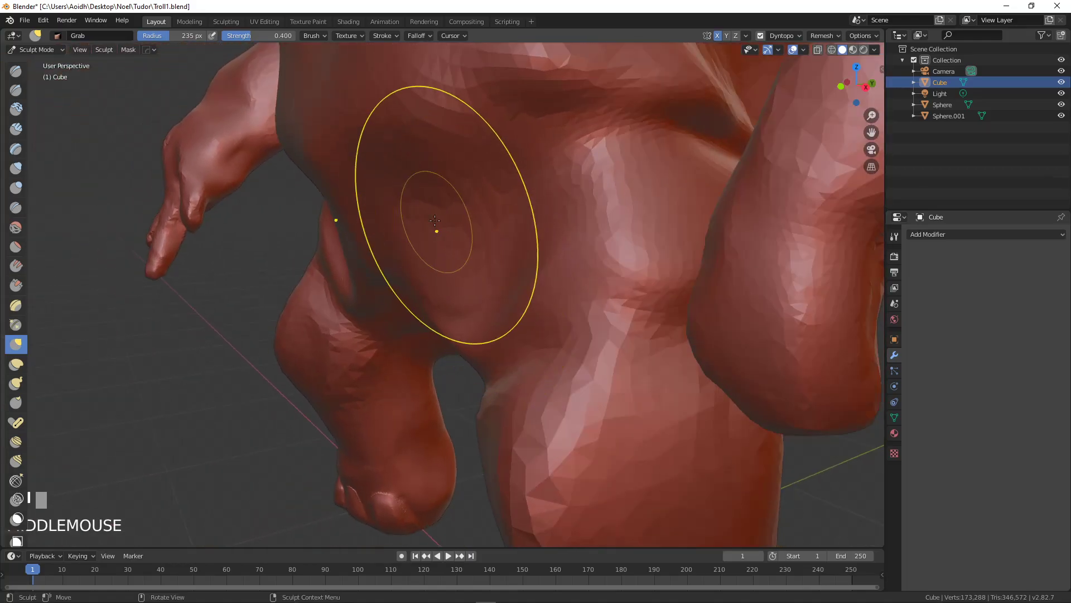
pyautogui.moveTo(435, 221); pyautogui.dragTo(368, 262)
pyautogui.moveTo(391, 210); pyautogui.dragTo(348, 232)
pyautogui.moveTo(333, 234); pyautogui.dragTo(389, 224, button='middle')
pyautogui.moveTo(366, 219); pyautogui.dragTo(350, 283)
pyautogui.moveTo(441, 226); pyautogui.dragTo(474, 222)
# Step: Reshape the fold along the side of the waist with the Grab brush
pyautogui.moveTo(474, 222)
pyautogui.mouseDown(button='middle')
pyautogui.moveTo(426, 256)
pyautogui.moveTo(482, 226)
pyautogui.moveTo(527, 240)
pyautogui.mouseUp(button='middle')
pyautogui.moveTo(602, 187); pyautogui.dragTo(627, 208)
pyautogui.moveTo(624, 205); pyautogui.dragTo(659, 227, button='middle')
pyautogui.moveTo(660, 227)
pyautogui.mouseDown()
pyautogui.moveTo(662, 119)
pyautogui.moveTo(697, 167)
pyautogui.mouseUp()
pyautogui.scroll(-3, 586, 214)
pyautogui.moveTo(586, 213); pyautogui.dragTo(551, 304, button='middle')
pyautogui.scroll(-2, 562, 282)
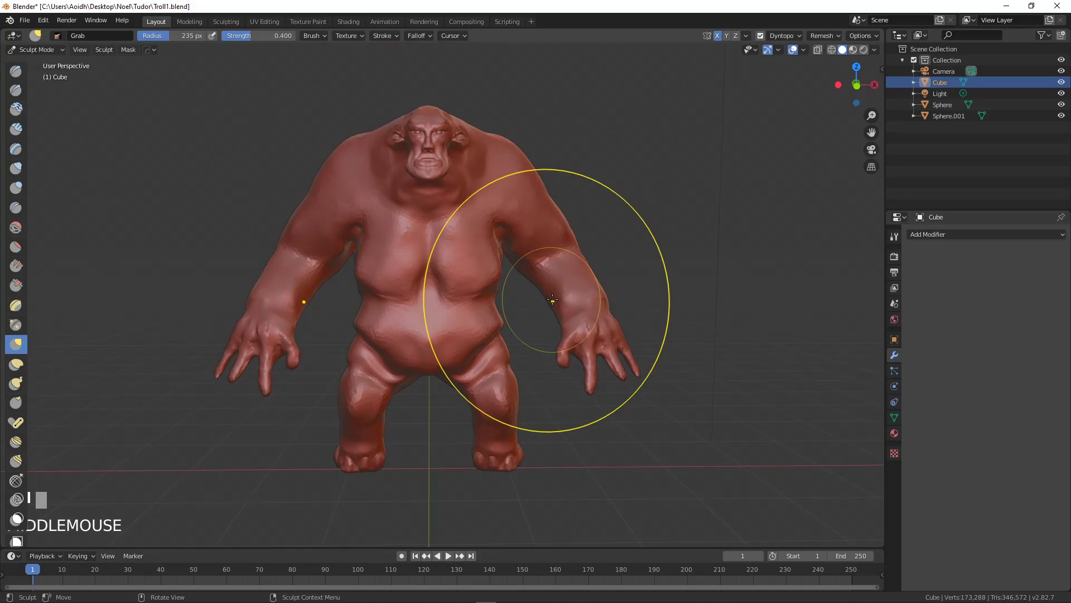
# Step: Pull the outer contour of the elbow inward in front view with the Grab brush
pyautogui.press('KP_1')
pyautogui.moveTo(553, 300)
pyautogui.keyDown('shift'); pyautogui.mouseDown(button='middle')
pyautogui.moveTo(552, 291)
pyautogui.moveTo(412, 297)
pyautogui.mouseUp(button='middle'); pyautogui.keyUp('shift')
pyautogui.scroll(4, 562, 299)
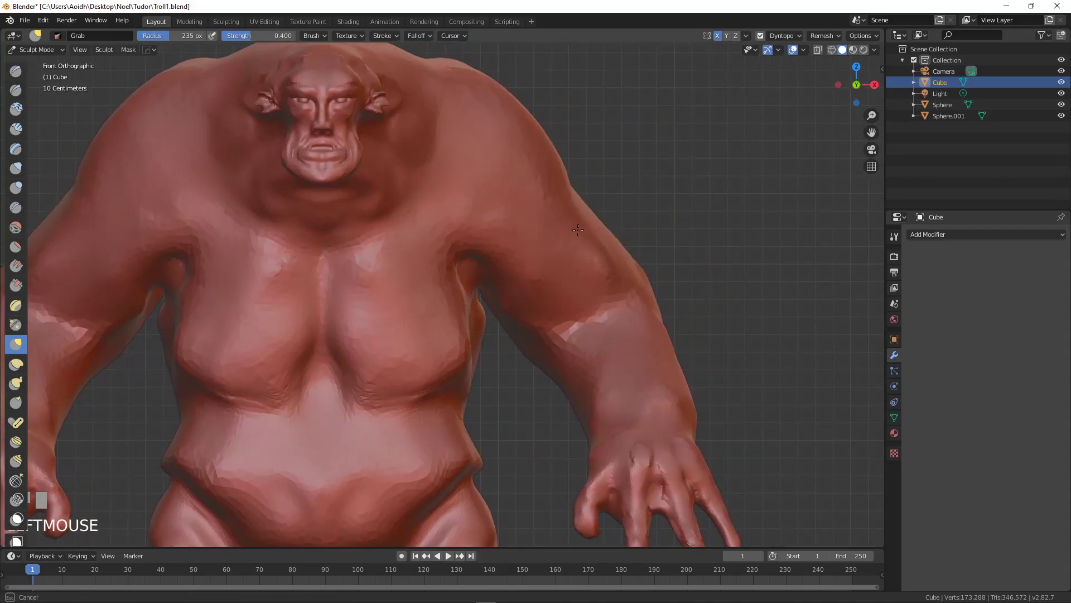
pyautogui.moveTo(633, 291)
pyautogui.mouseDown()
pyautogui.moveTo(634, 306)
pyautogui.moveTo(620, 314)
pyautogui.mouseUp()
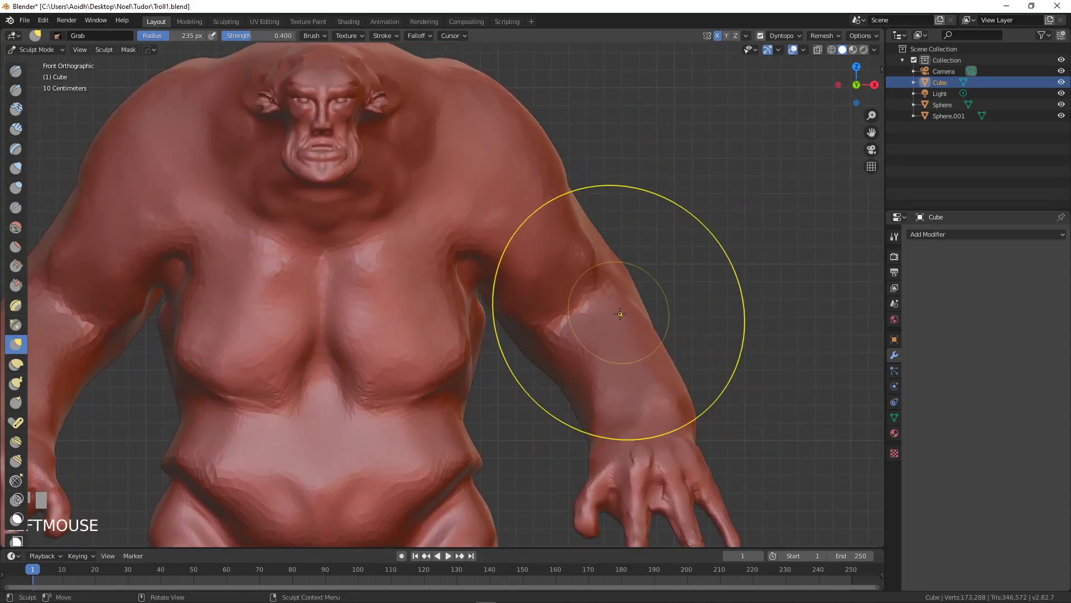
# Step: Pull in the outer side of the arm just above the elbow with the Grab brush
pyautogui.scroll(3, 580, 304)
pyautogui.moveTo(586, 248); pyautogui.dragTo(764, 256, button='middle')
pyautogui.moveTo(764, 257); pyautogui.dragTo(730, 254)
pyautogui.moveTo(816, 243); pyautogui.dragTo(785, 240)
pyautogui.keyDown('shift'); pyautogui.moveTo(785, 237); pyautogui.dragTo(710, 235, button='middle'); pyautogui.keyUp('shift')
pyautogui.moveTo(710, 235); pyautogui.dragTo(651, 239)
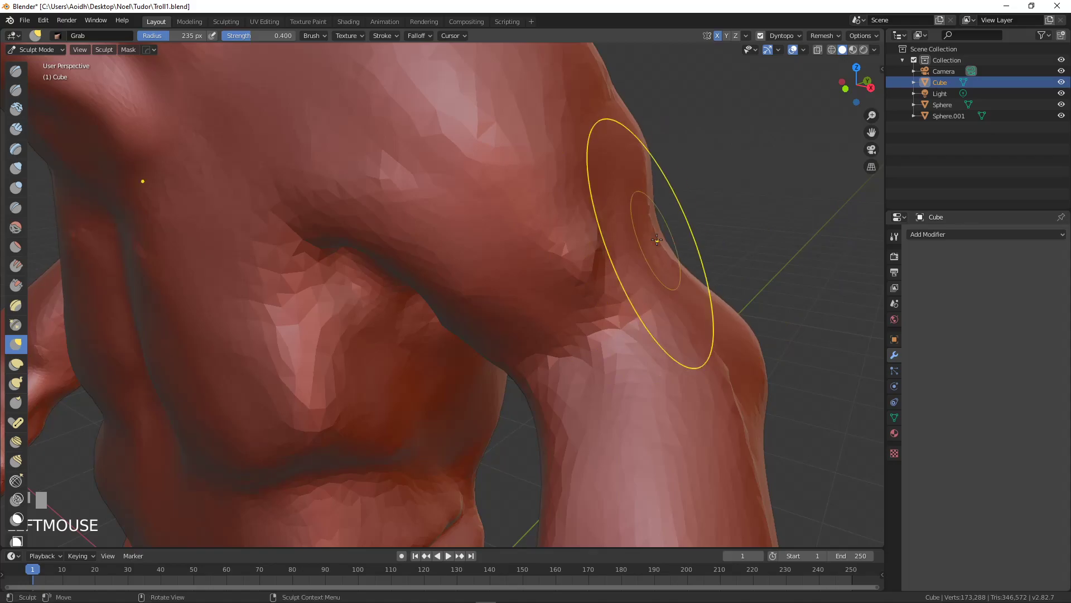
pyautogui.keyDown('shift'); pyautogui.moveTo(615, 216); pyautogui.dragTo(618, 294, button='middle'); pyautogui.keyUp('shift')
pyautogui.moveTo(598, 191); pyautogui.dragTo(572, 196)
# Step: Nudge the crease and surrounding surface on the inside of the elbow into shape with the Grab brush
pyautogui.keyDown('shift'); pyautogui.moveTo(631, 305); pyautogui.dragTo(547, 189, button='middle'); pyautogui.keyUp('shift')
pyautogui.moveTo(547, 190); pyautogui.dragTo(543, 184)
pyautogui.moveTo(526, 219); pyautogui.dragTo(521, 215)
pyautogui.moveTo(521, 215); pyautogui.dragTo(570, 198, button='middle')
pyautogui.moveTo(461, 267)
pyautogui.mouseDown()
pyautogui.moveTo(494, 249)
pyautogui.moveTo(452, 244)
pyautogui.mouseUp()
# Step: Reshape the underside of the arm near the elbow and pull the side of the torso inward with the Grab brush
pyautogui.scroll(3, 497, 251)
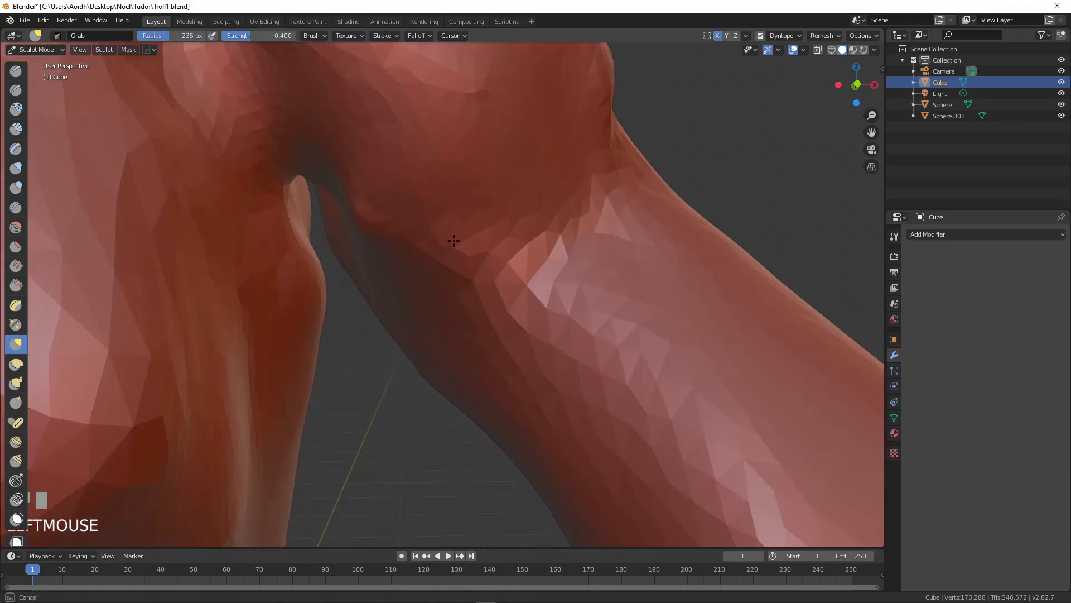
pyautogui.moveTo(414, 312); pyautogui.dragTo(455, 292)
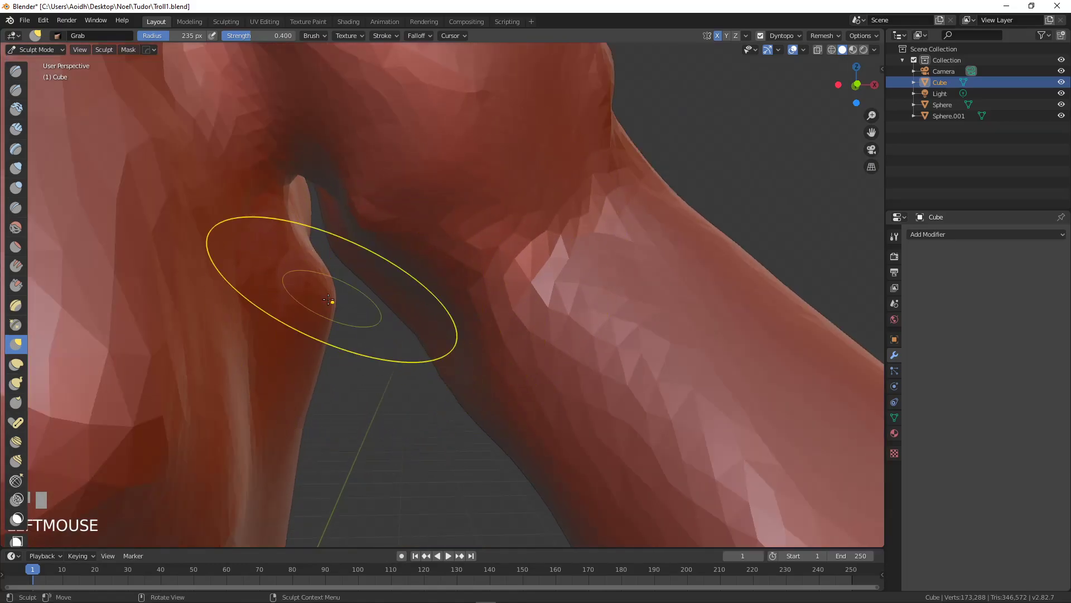
pyautogui.moveTo(318, 301); pyautogui.dragTo(268, 306)
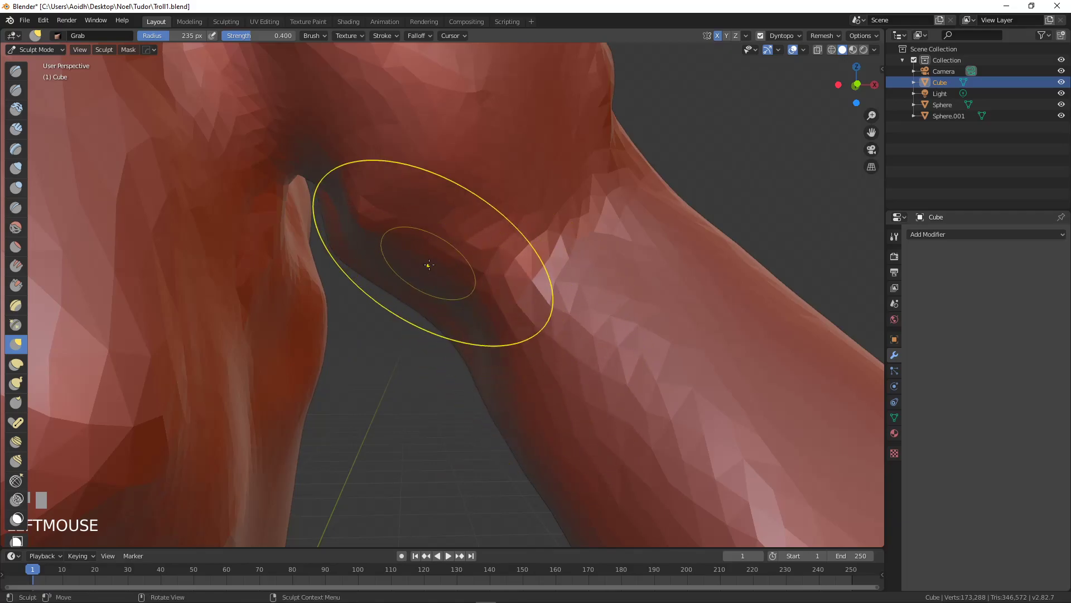
pyautogui.keyDown('shift'); pyautogui.moveTo(494, 261); pyautogui.dragTo(438, 100, button='middle'); pyautogui.keyUp('shift')
pyautogui.moveTo(705, 370); pyautogui.dragTo(732, 354)
# Step: Pull the back of the elbow up and outward from the side with the Grab brush
pyautogui.scroll(-3, 728, 356)
pyautogui.moveTo(630, 376); pyautogui.dragTo(583, 347, button='middle')
pyautogui.scroll(-5, 590, 329)
pyautogui.moveTo(563, 309)
pyautogui.keyDown('shift'); pyautogui.mouseDown(button='middle')
pyautogui.moveTo(705, 360)
pyautogui.moveTo(820, 374)
pyautogui.moveTo(874, 360)
pyautogui.moveTo(466, 391)
pyautogui.moveTo(413, 441)
pyautogui.moveTo(287, 402)
pyautogui.moveTo(408, 403)
pyautogui.mouseUp(button='middle'); pyautogui.keyUp('shift')
pyautogui.scroll(5, 408, 402)
pyautogui.moveTo(372, 308); pyautogui.dragTo(258, 218)
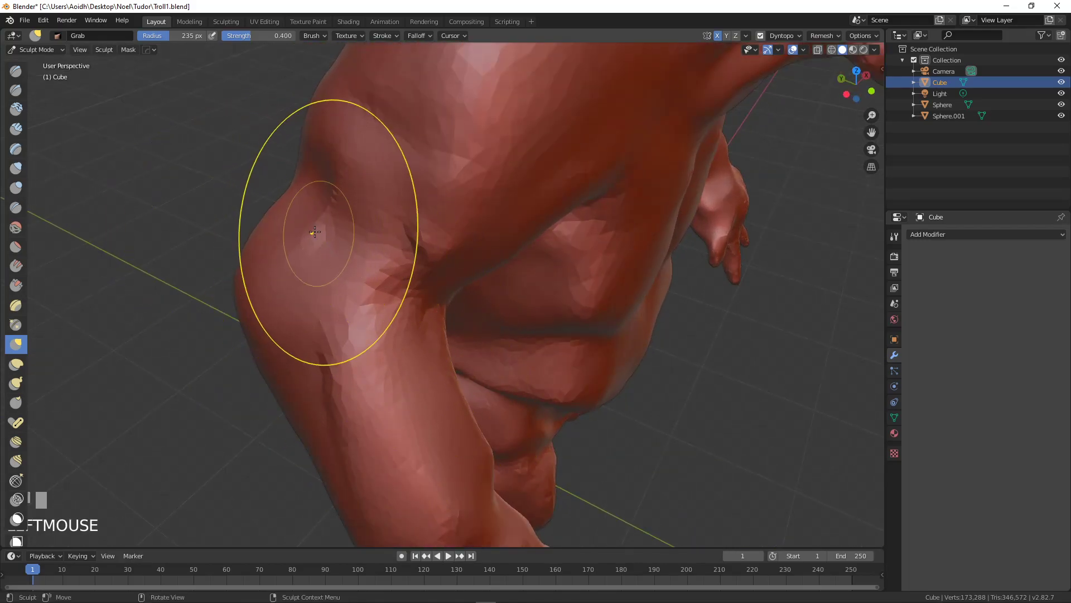
# Step: Reshape the middle of the back along the spine above the waist with the Grab brush
pyautogui.scroll(-3, 331, 272)
pyautogui.moveTo(354, 283); pyautogui.dragTo(378, 250, button='middle')
pyautogui.keyDown('shift'); pyautogui.moveTo(435, 267); pyautogui.dragTo(469, 316, button='middle'); pyautogui.keyUp('shift')
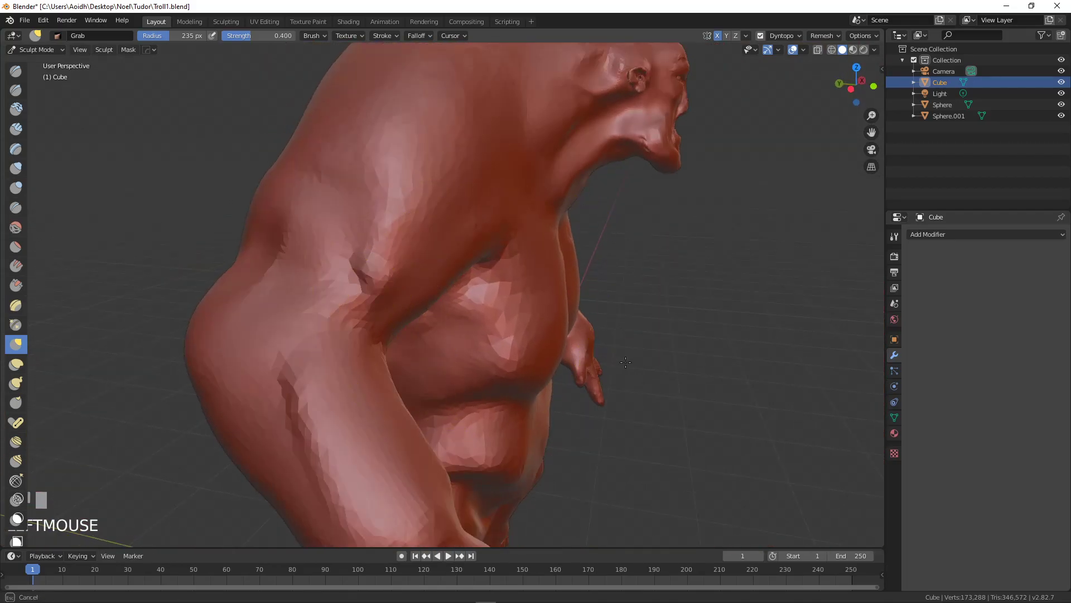
pyautogui.scroll(-3, 573, 293)
pyautogui.moveTo(573, 293); pyautogui.dragTo(642, 329, button='middle')
pyautogui.scroll(-2, 561, 337)
pyautogui.scroll(3, 446, 304)
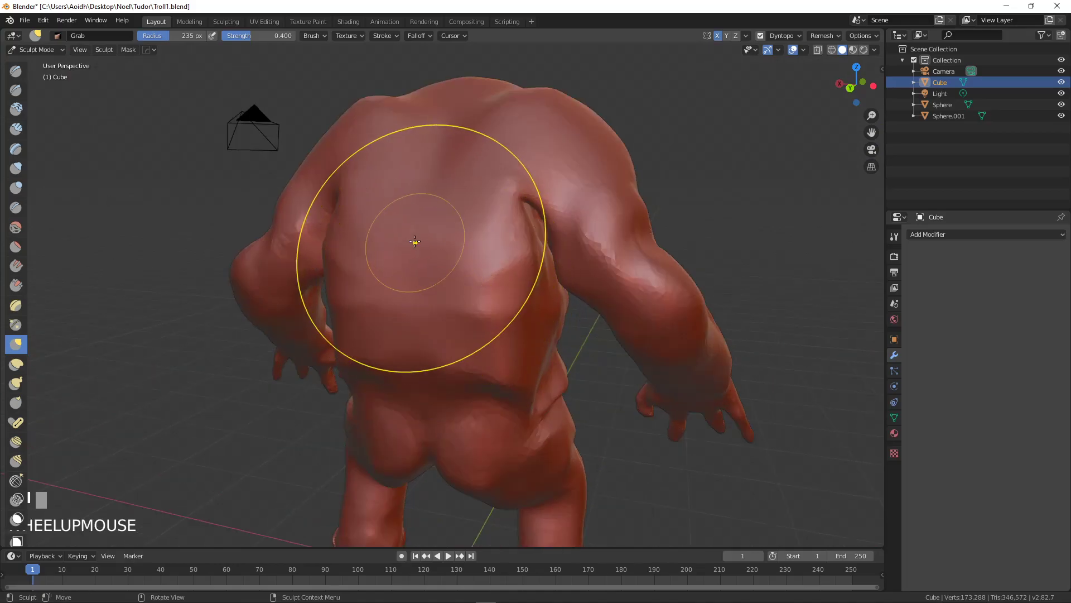
pyautogui.moveTo(425, 246); pyautogui.dragTo(482, 341, button='middle')
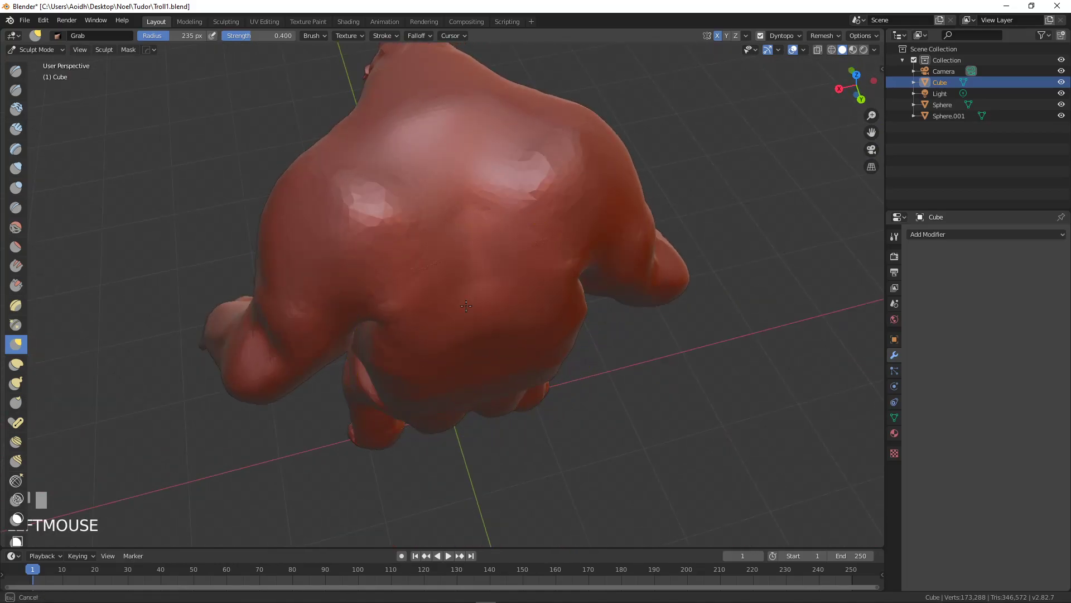
pyautogui.scroll(5, 488, 346)
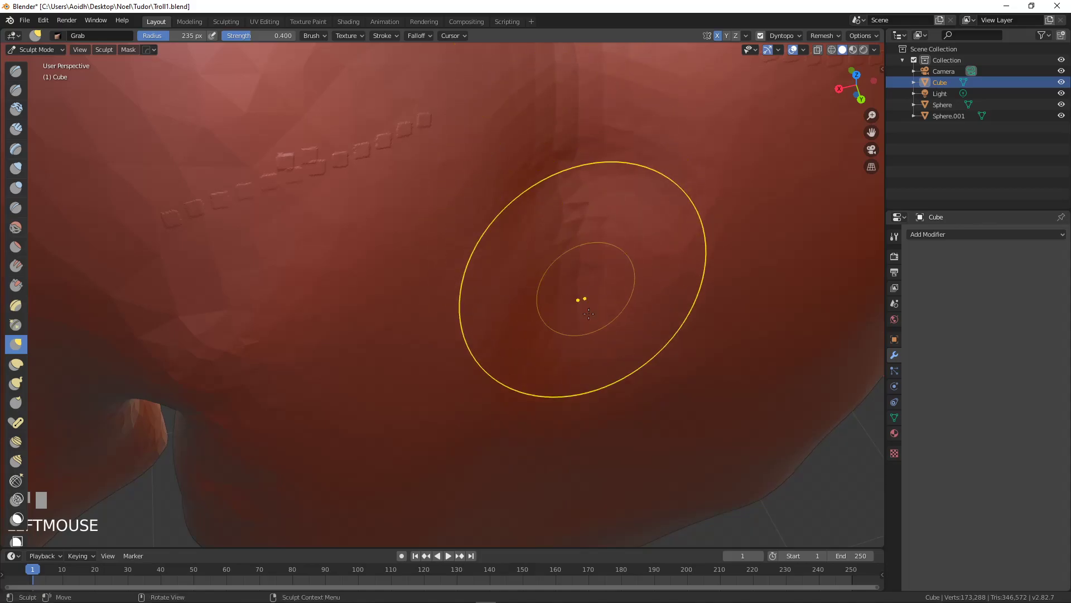
pyautogui.keyDown('shift'); pyautogui.moveTo(575, 299); pyautogui.dragTo(531, 253, button='middle'); pyautogui.keyUp('shift')
pyautogui.moveTo(531, 253); pyautogui.dragTo(470, 190)
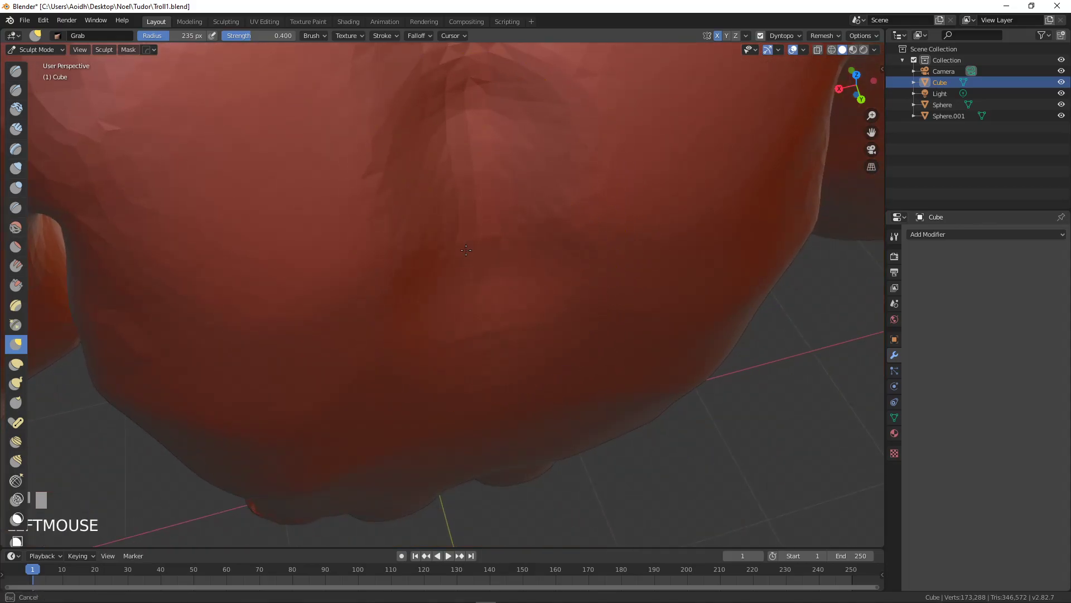
pyautogui.moveTo(486, 340)
pyautogui.keyDown('shift'); pyautogui.mouseDown(button='middle')
pyautogui.moveTo(469, 272)
pyautogui.moveTo(454, 359)
pyautogui.moveTo(481, 317)
pyautogui.mouseUp(button='middle'); pyautogui.keyUp('shift')
pyautogui.click(473, 283)
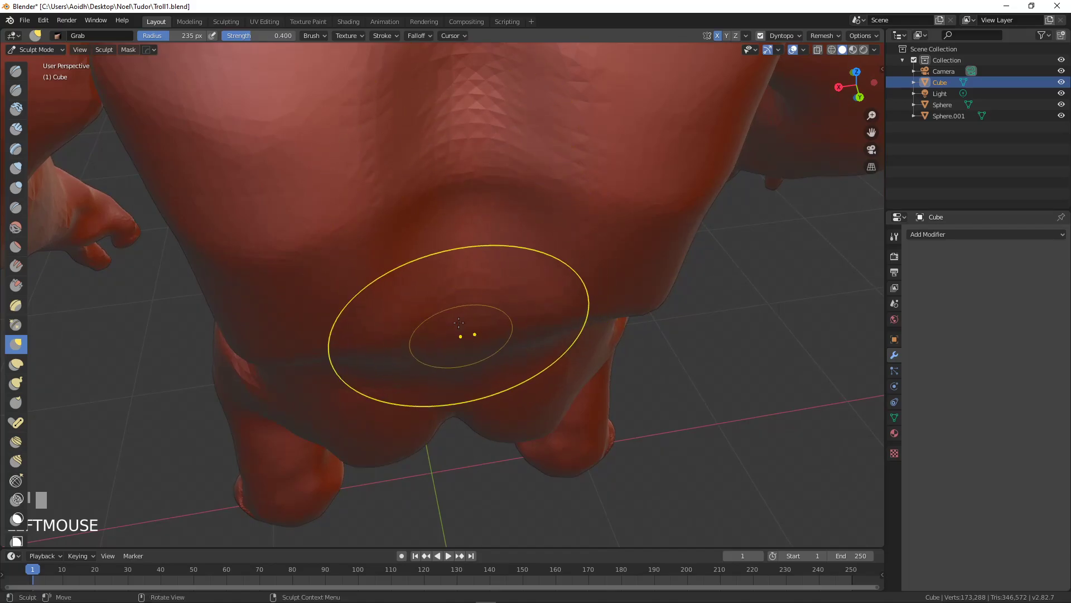
# Step: Reshape the hollow in the centre of the back around the spine with the Grab brush
pyautogui.moveTo(470, 183); pyautogui.dragTo(437, 239, button='middle')
pyautogui.scroll(-3, 454, 239)
pyautogui.scroll(3, 443, 300)
pyautogui.scroll(5, 471, 288)
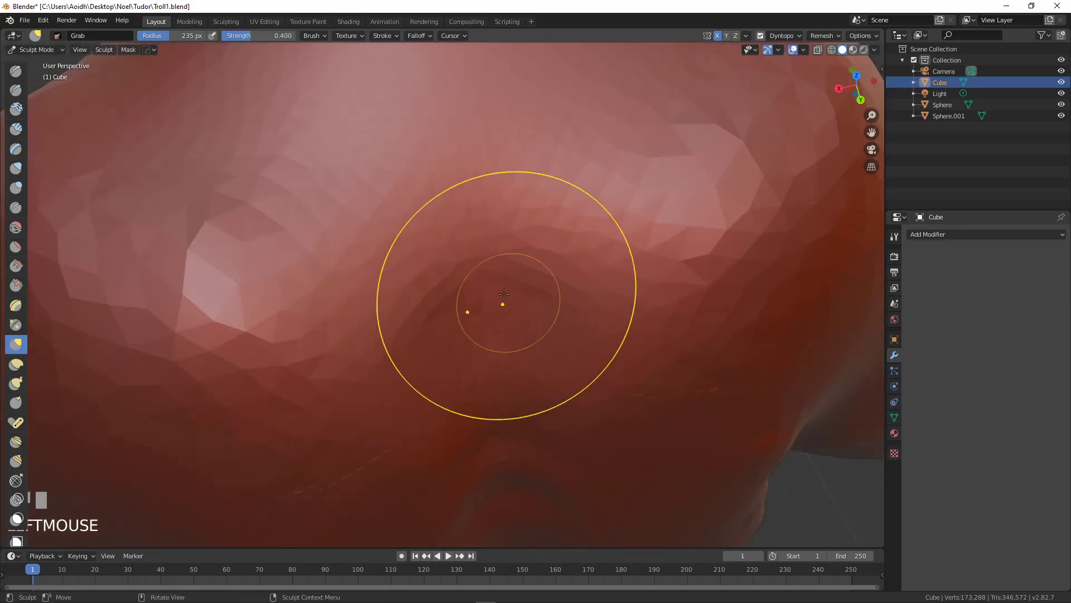
pyautogui.moveTo(487, 290); pyautogui.dragTo(517, 364, button='middle')
pyautogui.moveTo(484, 297); pyautogui.dragTo(484, 275)
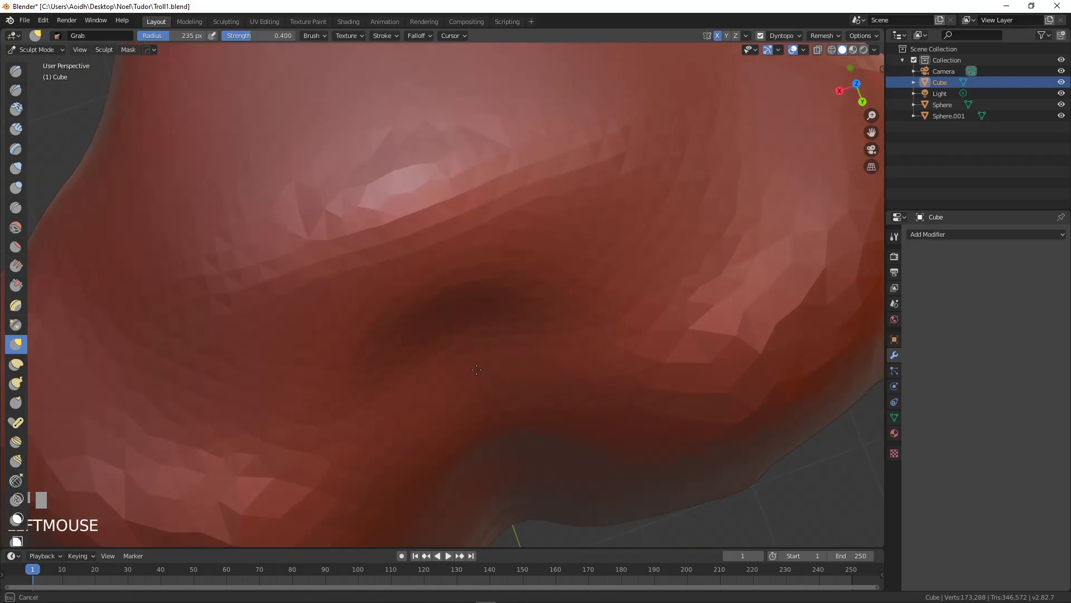
pyautogui.moveTo(423, 191); pyautogui.dragTo(452, 178, button='middle')
pyautogui.moveTo(481, 223); pyautogui.dragTo(451, 255)
# Step: Pull the top of the spine groove between the shoulders downward with the Grab brush
pyautogui.moveTo(490, 280)
pyautogui.mouseDown(button='middle')
pyautogui.moveTo(454, 228)
pyautogui.moveTo(465, 126)
pyautogui.mouseUp(button='middle')
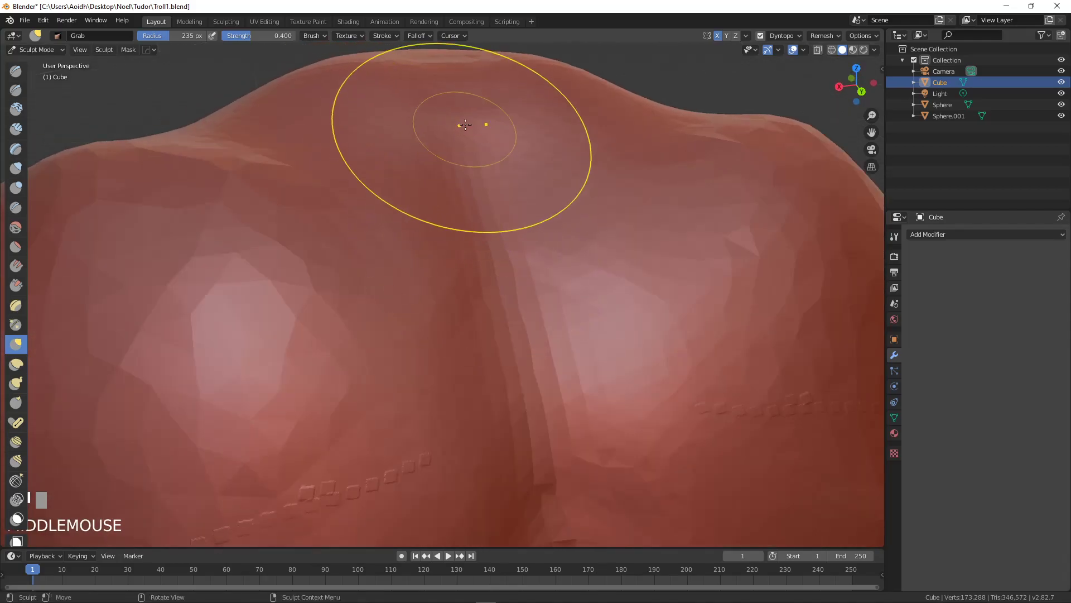
pyautogui.moveTo(447, 104); pyautogui.dragTo(478, 172)
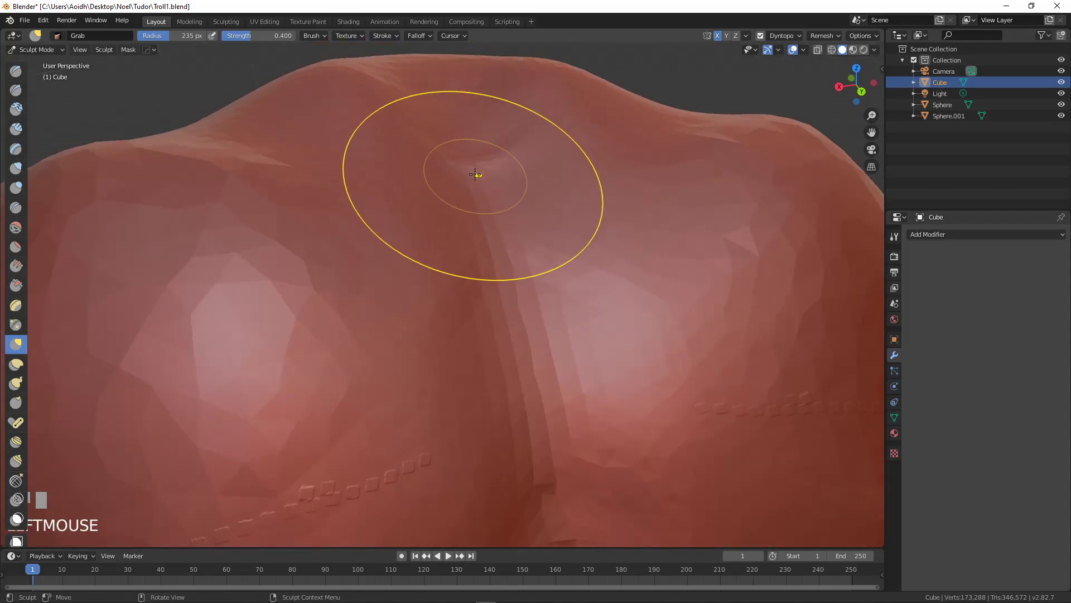
pyautogui.moveTo(505, 246); pyautogui.dragTo(474, 192, button='middle')
pyautogui.click(391, 71)
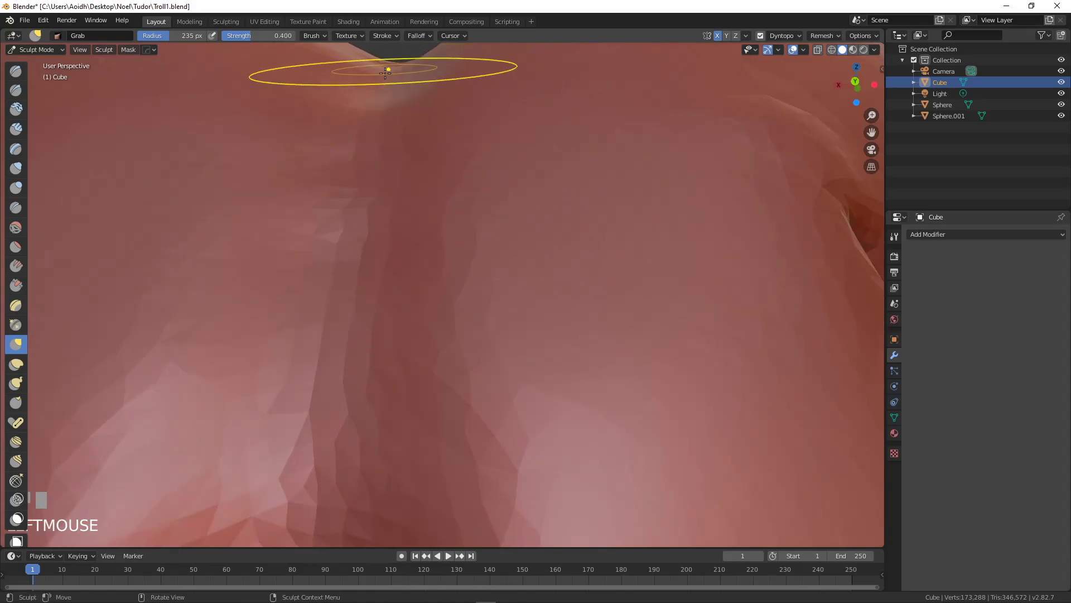
pyautogui.moveTo(364, 132); pyautogui.dragTo(339, 252)
# Step: Examine the whole troll from several sides, ending close to the head and neck
pyautogui.scroll(-5, 359, 243)
pyautogui.moveTo(359, 244)
pyautogui.mouseDown(button='middle')
pyautogui.moveTo(407, 283)
pyautogui.moveTo(478, 266)
pyautogui.mouseUp(button='middle')
pyautogui.scroll(-6, 478, 265)
pyautogui.moveTo(581, 287); pyautogui.dragTo(429, 351, button='middle')
pyautogui.moveTo(510, 323); pyautogui.dragTo(524, 151, button='middle')
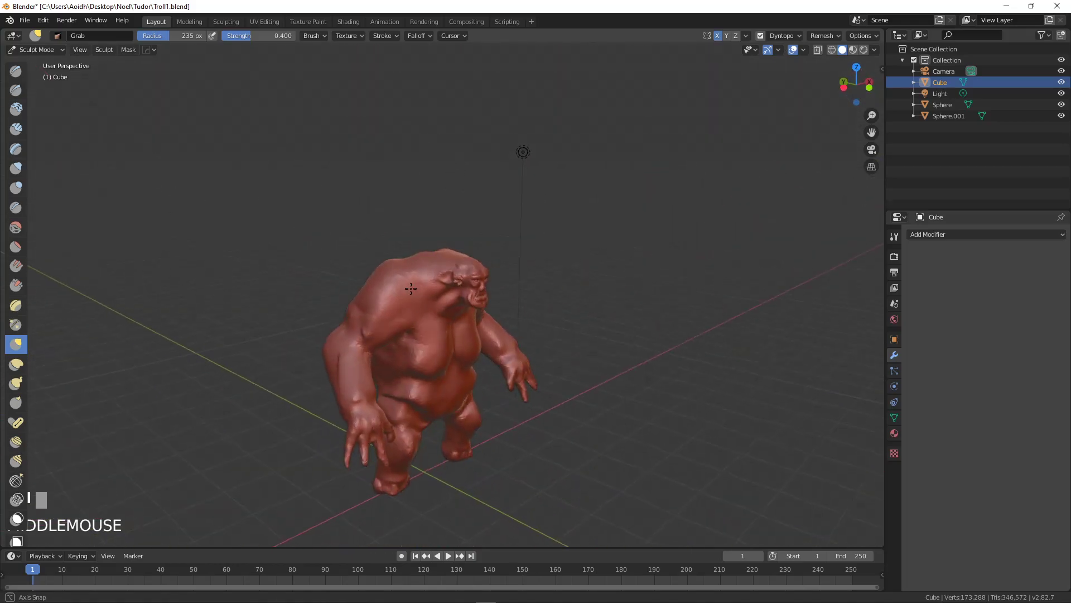
pyautogui.scroll(5, 419, 282)
pyautogui.moveTo(419, 283)
pyautogui.mouseDown(button='middle')
pyautogui.moveTo(425, 266)
pyautogui.moveTo(223, 195)
pyautogui.mouseUp(button='middle')
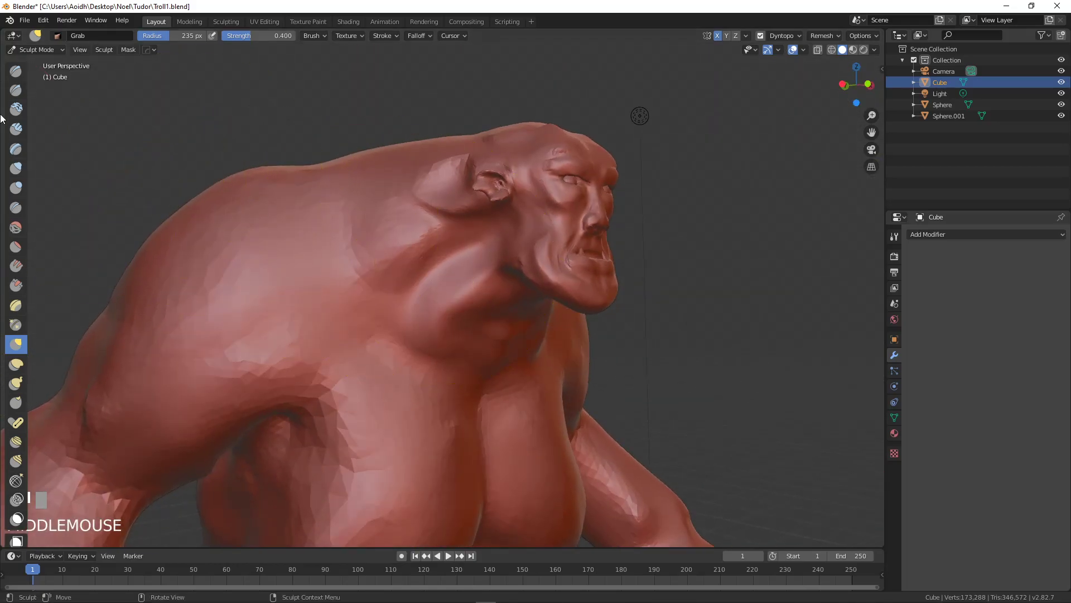
# Step: Build up the front of the throat with the Clay Strips brush at a 66 px radius and smooth it
pyautogui.click(15, 108)
pyautogui.scroll(2, 52, 176)
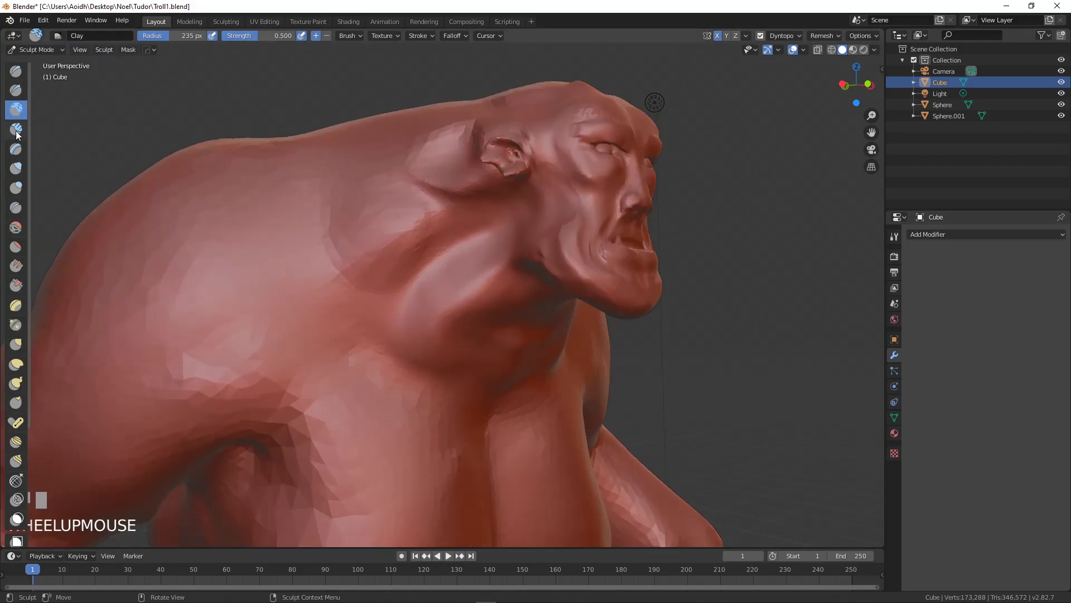
pyautogui.moveTo(407, 223)
pyautogui.mouseDown(button='middle')
pyautogui.moveTo(514, 329)
pyautogui.moveTo(457, 273)
pyautogui.mouseUp(button='middle')
pyautogui.press('f')
pyautogui.click(405, 299)
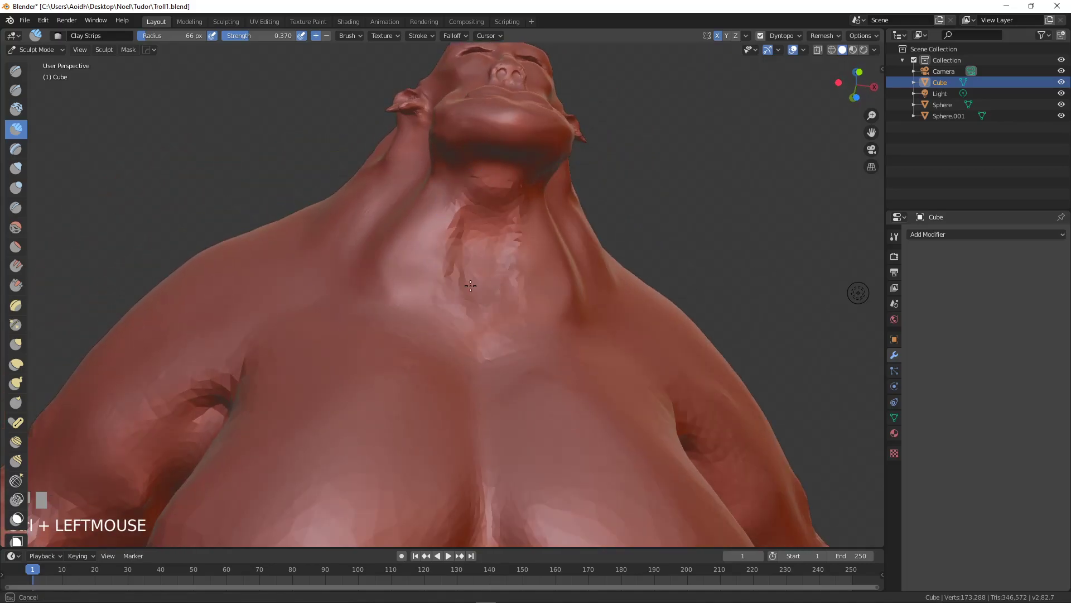
pyautogui.moveTo(476, 250)
pyautogui.keyDown('shift'); pyautogui.mouseDown()
pyautogui.moveTo(456, 256)
pyautogui.moveTo(447, 210)
pyautogui.mouseUp(); pyautogui.keyUp('shift')
pyautogui.moveTo(441, 290)
pyautogui.mouseDown()
pyautogui.moveTo(480, 205)
pyautogui.moveTo(446, 301)
pyautogui.mouseUp()
pyautogui.moveTo(402, 273); pyautogui.dragTo(433, 308, button='middle')
pyautogui.moveTo(485, 270)
pyautogui.mouseDown()
pyautogui.moveTo(424, 352)
pyautogui.moveTo(501, 258)
pyautogui.mouseUp()
pyautogui.keyDown('shift'); pyautogui.moveTo(468, 296); pyautogui.dragTo(430, 368); pyautogui.keyUp('shift')
pyautogui.moveTo(514, 325); pyautogui.dragTo(518, 235, button='middle')
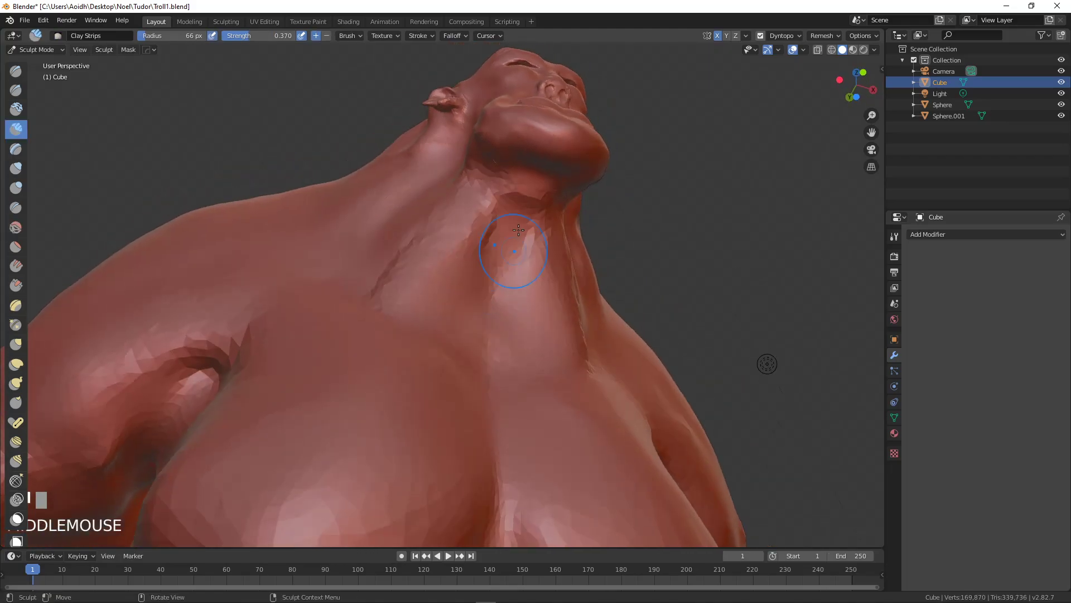
pyautogui.keyDown('shift'); pyautogui.moveTo(515, 238); pyautogui.dragTo(502, 301); pyautogui.keyUp('shift')
# Step: Build up the side of the neck with Clay Strips, enlarging the brush radius to 111 px, and smooth the strokes
pyautogui.moveTo(502, 301); pyautogui.dragTo(485, 311, button='middle')
pyautogui.scroll(4, 485, 312)
pyautogui.moveTo(492, 98)
pyautogui.mouseDown()
pyautogui.moveTo(363, 184)
pyautogui.moveTo(196, 254)
pyautogui.mouseUp()
pyautogui.press('f')
pyautogui.click(403, 198)
pyautogui.moveTo(451, 109)
pyautogui.mouseDown()
pyautogui.moveTo(307, 181)
pyautogui.moveTo(405, 135)
pyautogui.mouseUp()
pyautogui.moveTo(431, 96)
pyautogui.keyDown('shift'); pyautogui.mouseDown()
pyautogui.moveTo(192, 280)
pyautogui.moveTo(497, 84)
pyautogui.mouseUp(); pyautogui.keyUp('shift')
# Step: Carve the hollow running down the side of the neck with Clay Strips and smooth its edges
pyautogui.moveTo(457, 164)
pyautogui.keyDown('ctrl'); pyautogui.mouseDown()
pyautogui.moveTo(284, 306)
pyautogui.moveTo(477, 126)
pyautogui.moveTo(362, 306)
pyautogui.moveTo(299, 352)
pyautogui.mouseUp(); pyautogui.keyUp('ctrl')
pyautogui.keyDown('shift'); pyautogui.moveTo(425, 105); pyautogui.dragTo(260, 218); pyautogui.keyUp('shift')
pyautogui.moveTo(260, 218); pyautogui.dragTo(352, 179, button='middle')
pyautogui.moveTo(378, 148)
pyautogui.keyDown('ctrl'); pyautogui.mouseDown()
pyautogui.moveTo(137, 187)
pyautogui.moveTo(408, 135)
pyautogui.mouseUp(); pyautogui.keyUp('ctrl')
pyautogui.keyDown('shift'); pyautogui.moveTo(156, 148); pyautogui.dragTo(419, 98); pyautogui.keyUp('shift')
pyautogui.moveTo(132, 248)
pyautogui.keyDown('shift'); pyautogui.mouseDown()
pyautogui.moveTo(347, 203)
pyautogui.moveTo(618, 115)
pyautogui.mouseUp(); pyautogui.keyUp('shift')
pyautogui.scroll(-3, 518, 206)
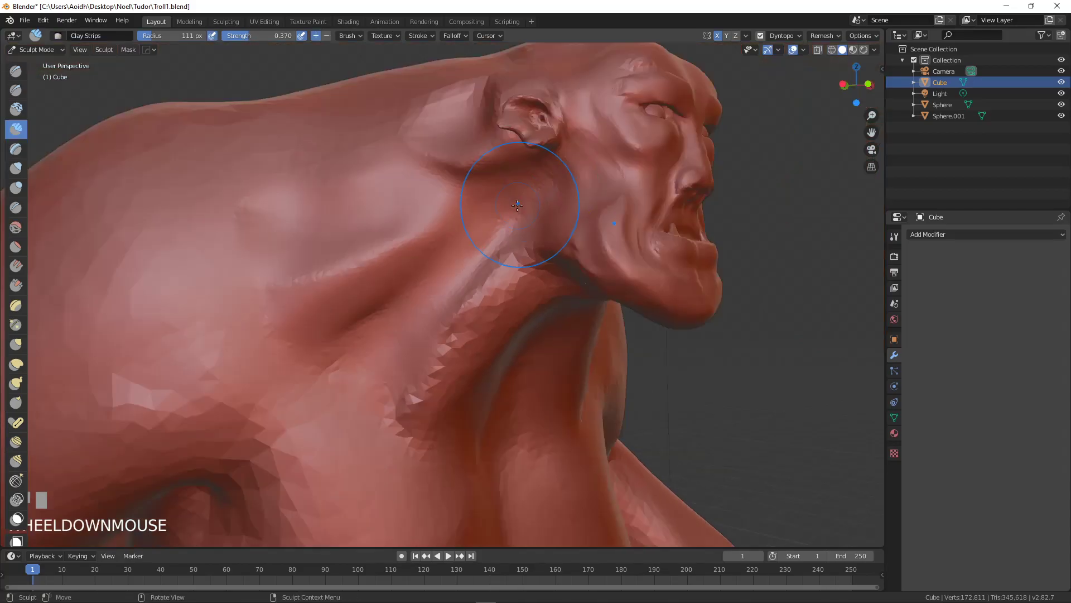
# Step: Carve a recess between the back of the neck and the shoulder with Clay Strips and smooth it
pyautogui.scroll(-4, 518, 205)
pyautogui.moveTo(634, 112); pyautogui.dragTo(478, 275, button='middle')
pyautogui.scroll(4, 417, 181)
pyautogui.keyDown('ctrl'); pyautogui.moveTo(412, 143); pyautogui.dragTo(463, 265); pyautogui.keyUp('ctrl')
pyautogui.keyDown('shift'); pyautogui.moveTo(433, 145); pyautogui.dragTo(461, 218); pyautogui.keyUp('shift')
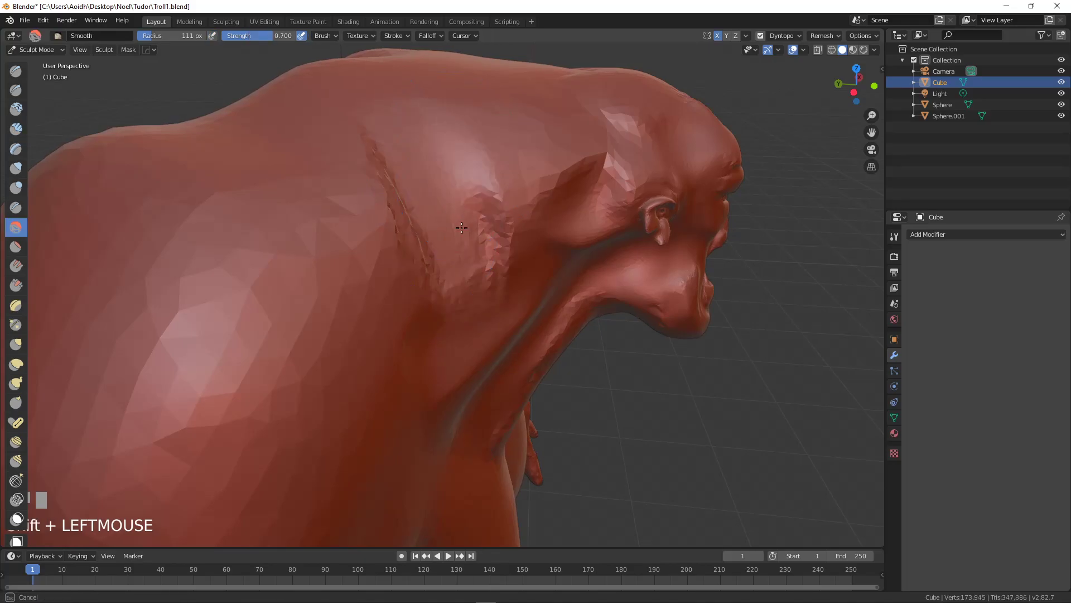
pyautogui.keyDown('shift'); pyautogui.moveTo(520, 197); pyautogui.dragTo(498, 196); pyautogui.keyUp('shift')
# Step: Deepen the transition from the neck base to the top of the shoulder with Clay Strips and smooth it
pyautogui.moveTo(450, 197); pyautogui.dragTo(465, 242, button='middle')
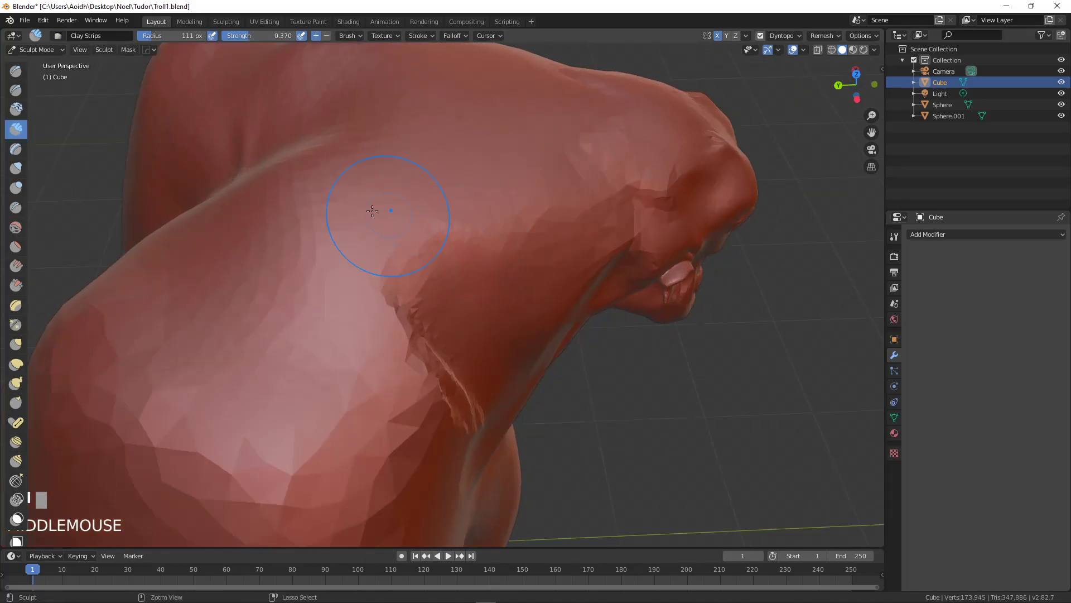
pyautogui.keyDown('ctrl'); pyautogui.moveTo(321, 205); pyautogui.dragTo(412, 320); pyautogui.keyUp('ctrl')
pyautogui.keyDown('ctrl'); pyautogui.moveTo(416, 214); pyautogui.dragTo(487, 265); pyautogui.keyUp('ctrl')
pyautogui.keyDown('ctrl'); pyautogui.moveTo(329, 223); pyautogui.dragTo(393, 293); pyautogui.keyUp('ctrl')
pyautogui.moveTo(412, 203)
pyautogui.keyDown('shift'); pyautogui.mouseDown()
pyautogui.moveTo(430, 250)
pyautogui.moveTo(454, 227)
pyautogui.mouseUp(); pyautogui.keyUp('shift')
pyautogui.moveTo(454, 227); pyautogui.dragTo(549, 248, button='middle')
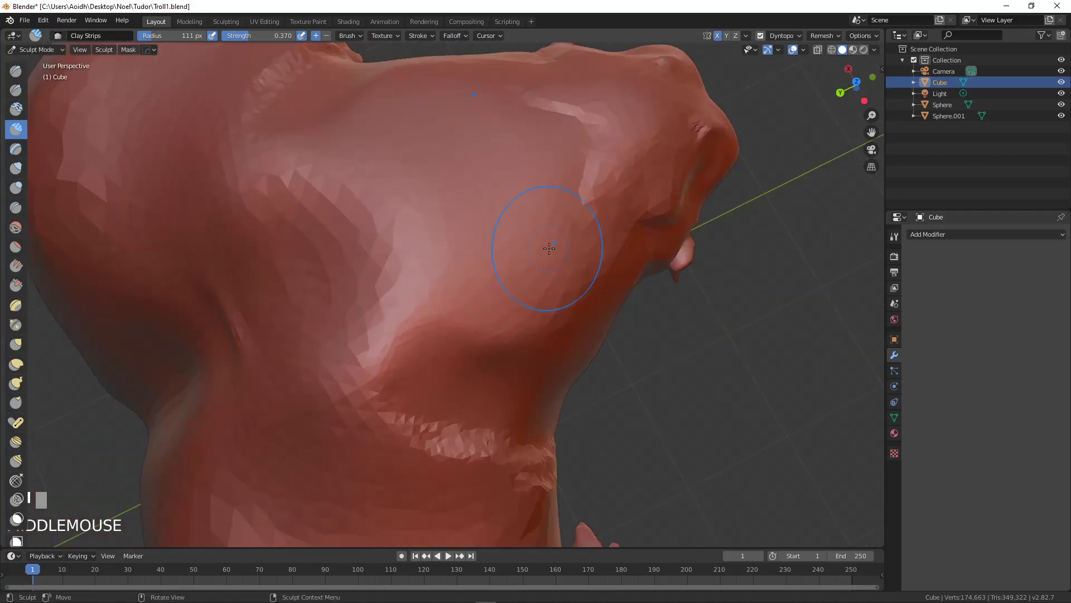
# Step: Add long Clay Strips ridges from the back of the head down the neck to the shoulder
pyautogui.moveTo(540, 217)
pyautogui.mouseDown()
pyautogui.moveTo(403, 294)
pyautogui.moveTo(561, 206)
pyautogui.moveTo(442, 277)
pyautogui.mouseUp()
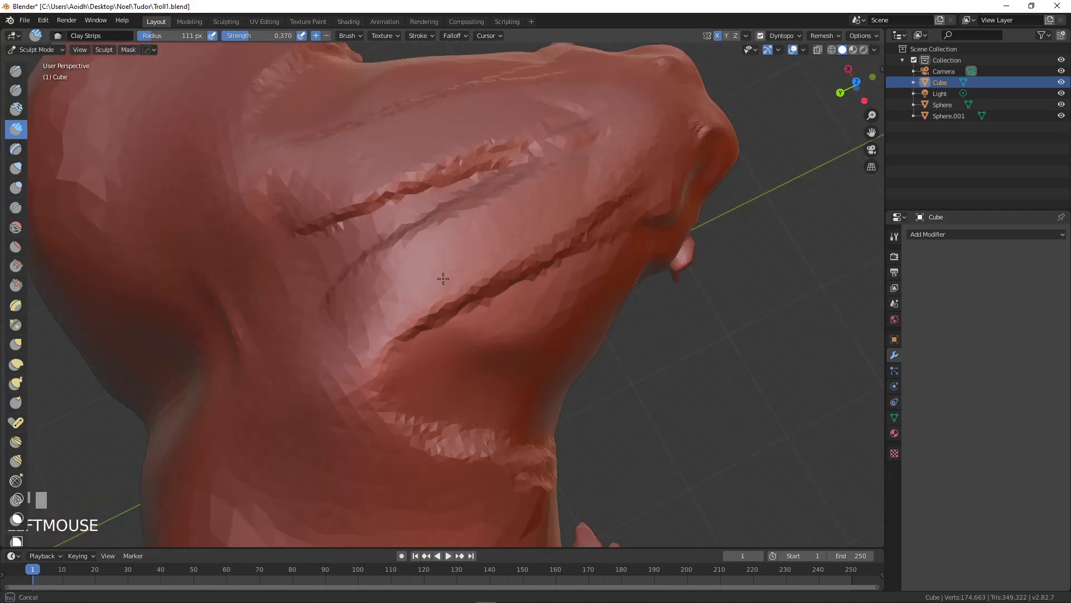
pyautogui.moveTo(466, 263); pyautogui.dragTo(500, 228, button='middle')
pyautogui.moveTo(443, 193)
pyautogui.mouseDown()
pyautogui.moveTo(441, 385)
pyautogui.moveTo(436, 168)
pyautogui.mouseUp()
pyautogui.moveTo(436, 167); pyautogui.dragTo(490, 182, button='middle')
pyautogui.moveTo(395, 243)
pyautogui.mouseDown()
pyautogui.moveTo(433, 293)
pyautogui.moveTo(474, 390)
pyautogui.mouseUp()
# Step: Smooth the ridges across the back of the neck and the top of the shoulder
pyautogui.moveTo(488, 236)
pyautogui.keyDown('shift'); pyautogui.mouseDown()
pyautogui.moveTo(559, 339)
pyautogui.moveTo(522, 311)
pyautogui.mouseUp(); pyautogui.keyUp('shift')
pyautogui.keyDown('shift'); pyautogui.moveTo(430, 225); pyautogui.dragTo(463, 371); pyautogui.keyUp('shift')
pyautogui.moveTo(541, 354); pyautogui.dragTo(496, 385, button='middle')
pyautogui.moveTo(452, 191)
pyautogui.keyDown('shift'); pyautogui.mouseDown()
pyautogui.moveTo(432, 173)
pyautogui.moveTo(505, 156)
pyautogui.mouseUp(); pyautogui.keyUp('shift')
pyautogui.moveTo(505, 157); pyautogui.dragTo(573, 130, button='middle')
pyautogui.moveTo(645, 91)
pyautogui.keyDown('shift'); pyautogui.mouseDown()
pyautogui.moveTo(530, 134)
pyautogui.moveTo(573, 95)
pyautogui.moveTo(452, 201)
pyautogui.moveTo(431, 275)
pyautogui.mouseUp(); pyautogui.keyUp('shift')
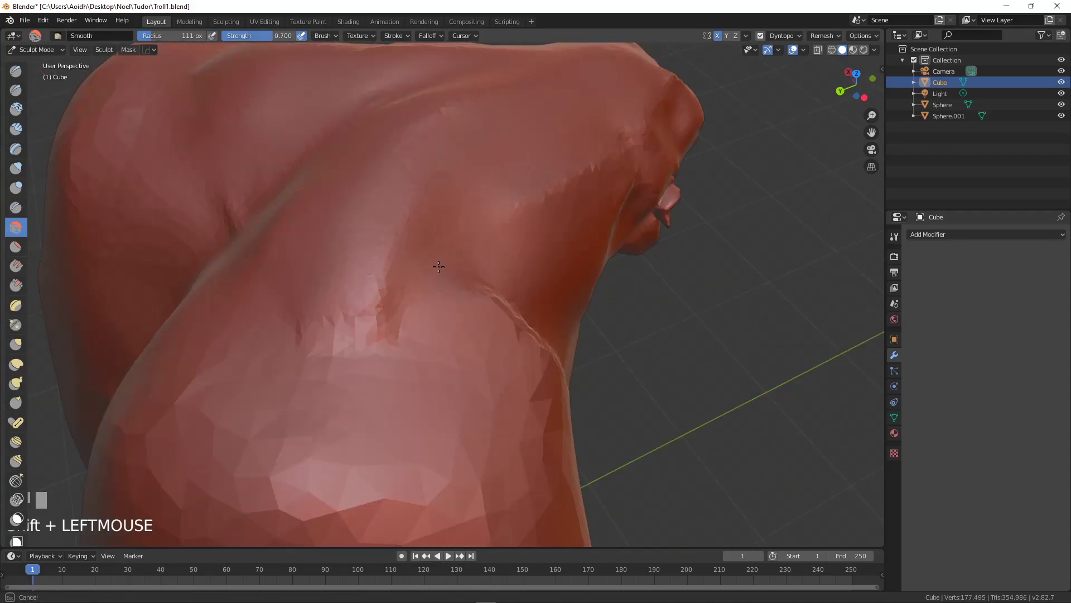
pyautogui.moveTo(513, 168); pyautogui.dragTo(442, 174, button='middle')
pyautogui.moveTo(442, 175)
pyautogui.keyDown('shift'); pyautogui.mouseDown()
pyautogui.moveTo(391, 195)
pyautogui.moveTo(381, 219)
pyautogui.moveTo(415, 229)
pyautogui.mouseUp(); pyautogui.keyUp('shift')
# Step: Carve a groove where the neck meets the shoulder with Clay Strips and blend it smoothly into the neck
pyautogui.moveTo(450, 239); pyautogui.dragTo(395, 203, button='middle')
pyautogui.moveTo(395, 203)
pyautogui.keyDown('ctrl'); pyautogui.mouseDown()
pyautogui.moveTo(360, 306)
pyautogui.moveTo(366, 333)
pyautogui.mouseUp(); pyautogui.keyUp('ctrl')
pyautogui.moveTo(359, 222); pyautogui.dragTo(292, 152, button='middle')
pyautogui.moveTo(292, 153)
pyautogui.keyDown('shift'); pyautogui.mouseDown()
pyautogui.moveTo(337, 235)
pyautogui.moveTo(320, 318)
pyautogui.mouseUp(); pyautogui.keyUp('shift')
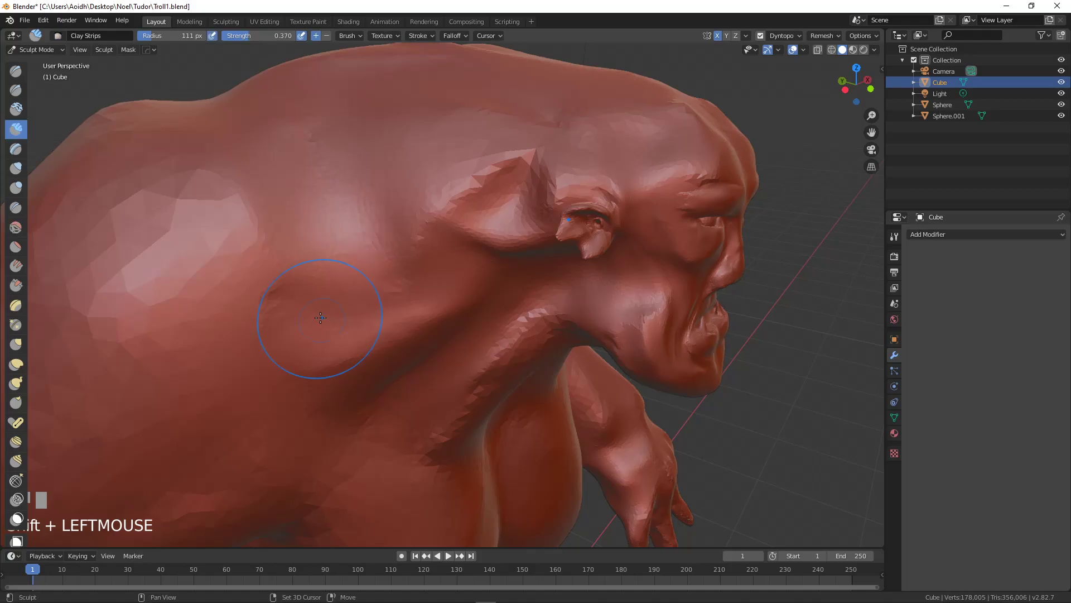
pyautogui.moveTo(320, 317); pyautogui.dragTo(329, 217, button='middle')
pyautogui.moveTo(330, 218)
pyautogui.keyDown('shift'); pyautogui.mouseDown()
pyautogui.moveTo(352, 175)
pyautogui.moveTo(414, 183)
pyautogui.mouseUp(); pyautogui.keyUp('shift')
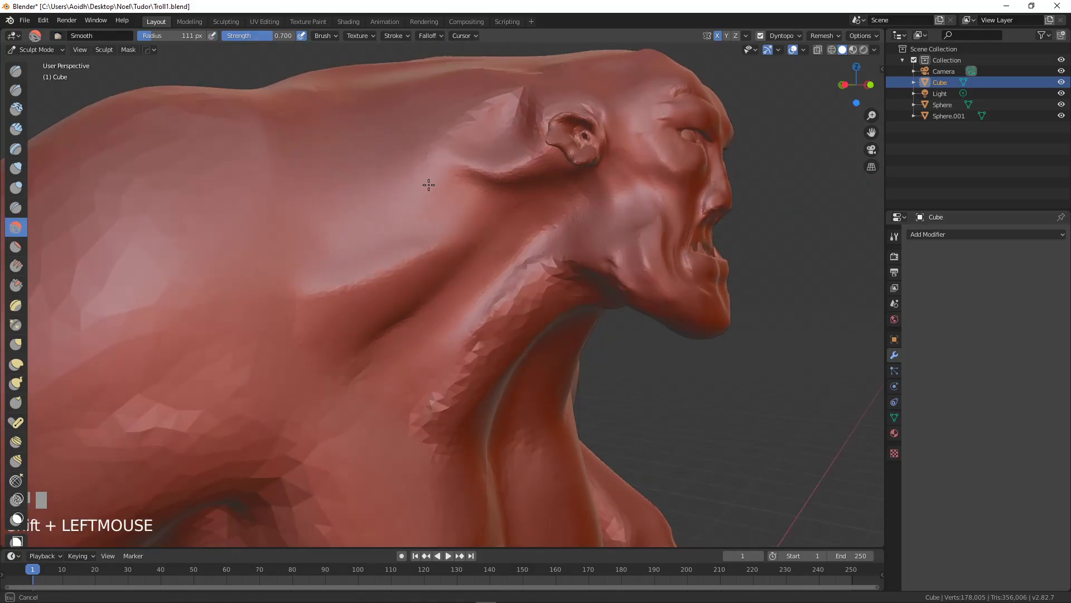
# Step: Smooth down the raised bump directly behind the ear
pyautogui.scroll(-4, 415, 184)
pyautogui.moveTo(545, 127); pyautogui.dragTo(437, 168, button='middle')
pyautogui.scroll(4, 453, 234)
pyautogui.moveTo(517, 160)
pyautogui.keyDown('shift'); pyautogui.mouseDown()
pyautogui.moveTo(491, 172)
pyautogui.moveTo(495, 216)
pyautogui.mouseUp(); pyautogui.keyUp('shift')
pyautogui.moveTo(495, 216); pyautogui.dragTo(502, 107, button='middle')
pyautogui.keyDown('shift'); pyautogui.moveTo(503, 108); pyautogui.dragTo(540, 131); pyautogui.keyUp('shift')
# Step: Smooth the side of the head just above and behind the ear
pyautogui.scroll(1, 517, 133)
pyautogui.moveTo(510, 132)
pyautogui.keyDown('shift'); pyautogui.mouseDown(button='middle')
pyautogui.moveTo(483, 158)
pyautogui.moveTo(407, 176)
pyautogui.mouseUp(button='middle'); pyautogui.keyUp('shift')
pyautogui.moveTo(407, 176); pyautogui.dragTo(408, 219, button='middle')
pyautogui.scroll(3, 409, 219)
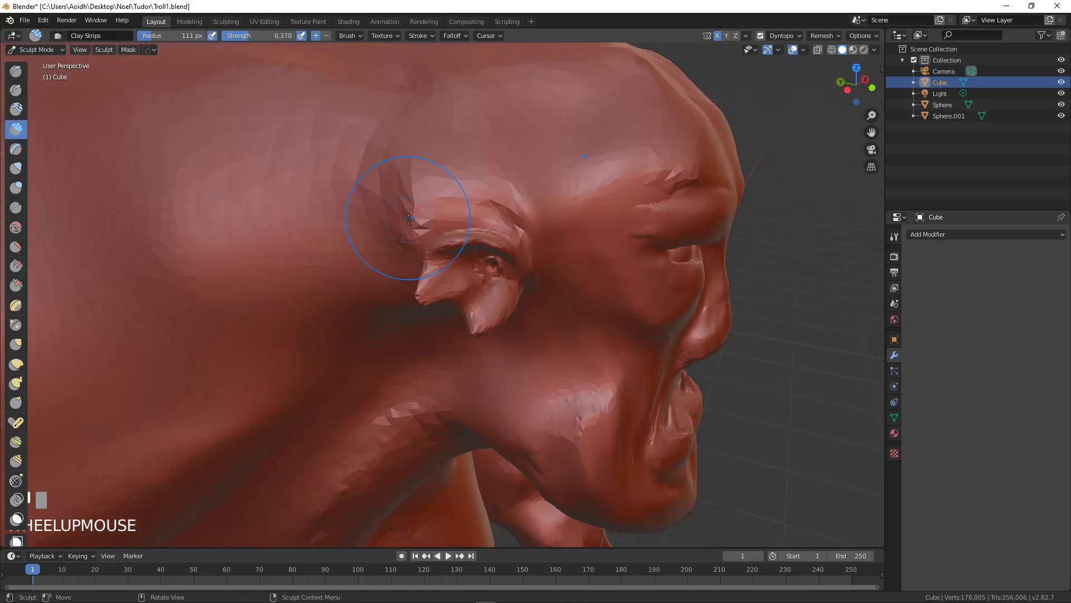
pyautogui.keyDown('shift'); pyautogui.moveTo(351, 135); pyautogui.dragTo(362, 156); pyautogui.keyUp('shift')
pyautogui.keyDown('shift'); pyautogui.moveTo(425, 138); pyautogui.dragTo(385, 155); pyautogui.keyUp('shift')
# Step: Carve into the neck behind the ear with Clay Strips and smooth the area
pyautogui.moveTo(326, 221)
pyautogui.keyDown('ctrl'); pyautogui.mouseDown()
pyautogui.moveTo(383, 120)
pyautogui.moveTo(335, 190)
pyautogui.moveTo(370, 145)
pyautogui.moveTo(354, 139)
pyautogui.moveTo(235, 197)
pyautogui.mouseUp(); pyautogui.keyUp('ctrl')
pyautogui.moveTo(341, 195)
pyautogui.keyDown('shift'); pyautogui.mouseDown()
pyautogui.moveTo(340, 235)
pyautogui.moveTo(339, 225)
pyautogui.mouseUp(); pyautogui.keyUp('shift')
pyautogui.moveTo(329, 192)
pyautogui.keyDown('ctrl'); pyautogui.mouseDown()
pyautogui.moveTo(338, 293)
pyautogui.moveTo(356, 184)
pyautogui.moveTo(339, 296)
pyautogui.mouseUp(); pyautogui.keyUp('ctrl')
pyautogui.moveTo(391, 127)
pyautogui.keyDown('shift'); pyautogui.mouseDown()
pyautogui.moveTo(337, 262)
pyautogui.moveTo(399, 83)
pyautogui.moveTo(342, 186)
pyautogui.mouseUp(); pyautogui.keyUp('shift')
pyautogui.moveTo(342, 186); pyautogui.dragTo(373, 91, button='middle')
pyautogui.moveTo(374, 91)
pyautogui.keyDown('shift'); pyautogui.mouseDown()
pyautogui.moveTo(349, 79)
pyautogui.moveTo(375, 201)
pyautogui.mouseUp(); pyautogui.keyUp('shift')
# Step: Smooth the rough neck muscle from below the jaw down toward the chest
pyautogui.scroll(-4, 375, 202)
pyautogui.moveTo(353, 203); pyautogui.dragTo(508, 277, button='middle')
pyautogui.scroll(3, 507, 277)
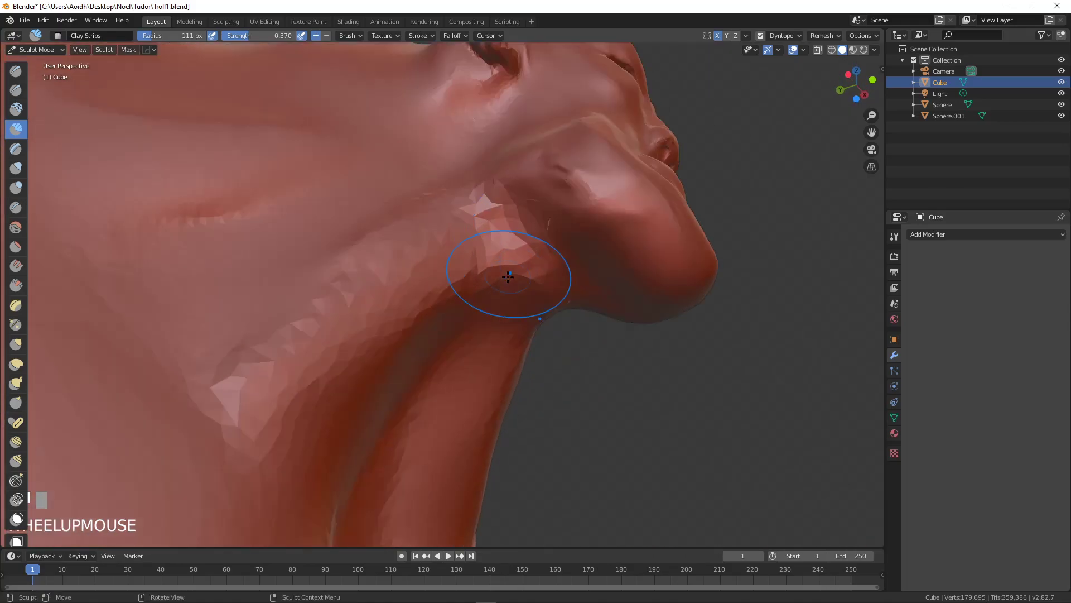
pyautogui.moveTo(488, 186)
pyautogui.keyDown('shift'); pyautogui.mouseDown()
pyautogui.moveTo(407, 290)
pyautogui.moveTo(205, 393)
pyautogui.mouseUp(); pyautogui.keyUp('shift')
pyautogui.moveTo(205, 393)
pyautogui.mouseDown(button='middle')
pyautogui.moveTo(211, 359)
pyautogui.moveTo(343, 248)
pyautogui.mouseUp(button='middle')
pyautogui.keyDown('shift'); pyautogui.moveTo(344, 248); pyautogui.dragTo(462, 195); pyautogui.keyUp('shift')
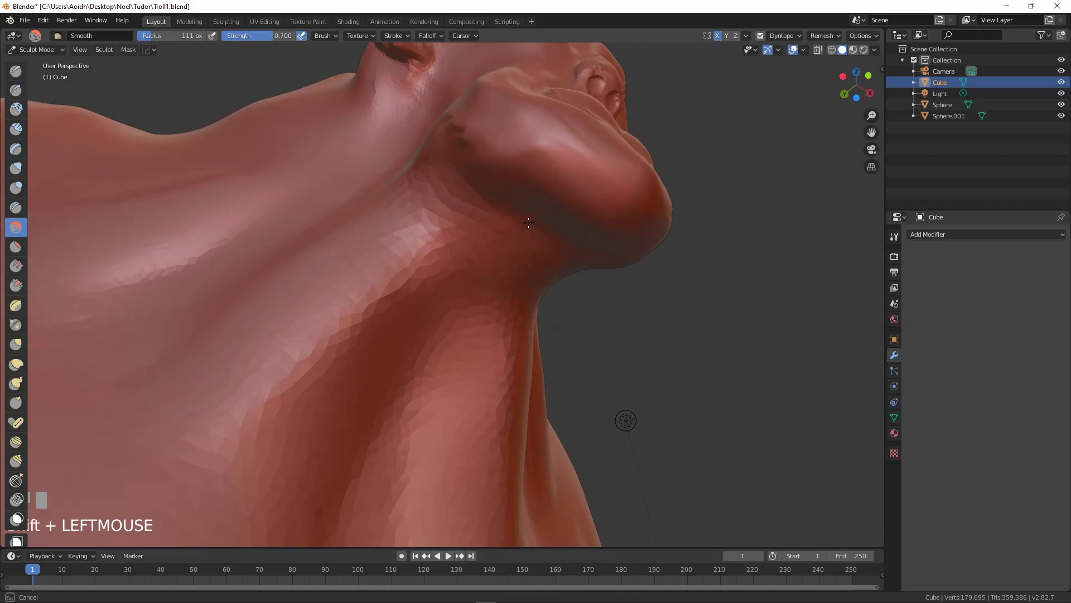
# Step: Show the whole troll in front view and save the file
pyautogui.scroll(-3, 521, 239)
pyautogui.moveTo(521, 239)
pyautogui.mouseDown(button='middle')
pyautogui.moveTo(378, 335)
pyautogui.moveTo(499, 338)
pyautogui.moveTo(519, 220)
pyautogui.moveTo(537, 208)
pyautogui.mouseUp(button='middle')
pyautogui.scroll(-3, 377, 334)
pyautogui.scroll(-2, 499, 337)
pyautogui.press('KP_1')
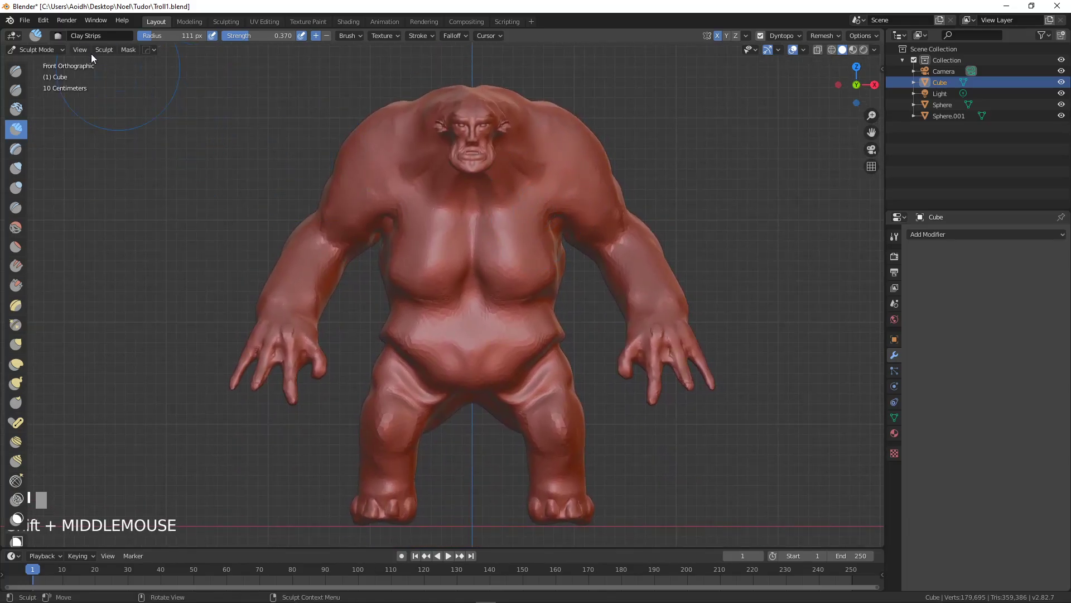
pyautogui.click(24, 21)
pyautogui.click(57, 95)
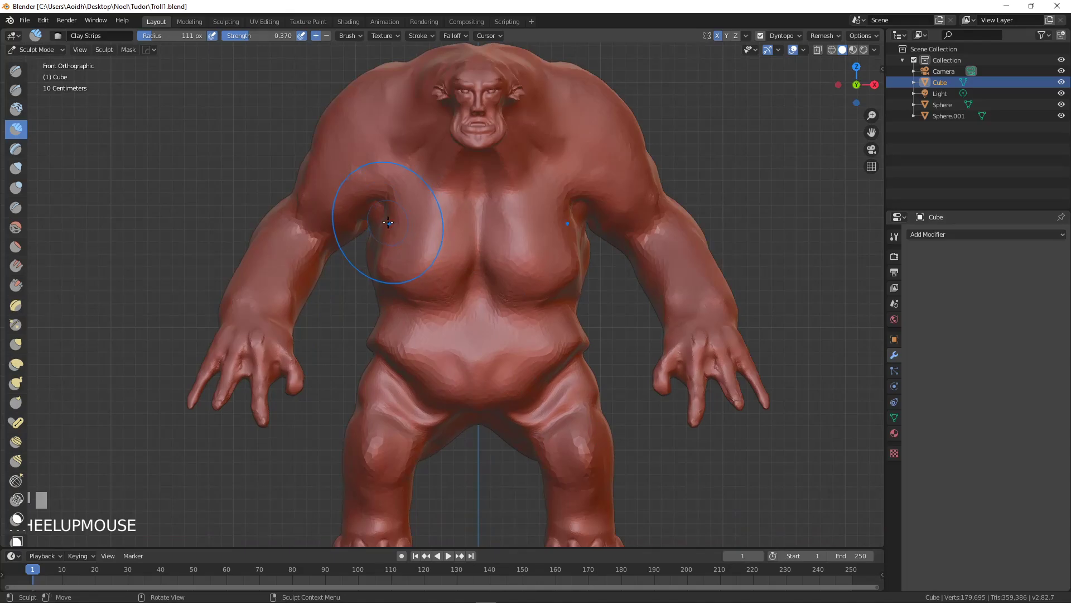
# Step: Examine the proportions of the whole troll from the front and slightly off-axis
pyautogui.scroll(-1, 391, 223)
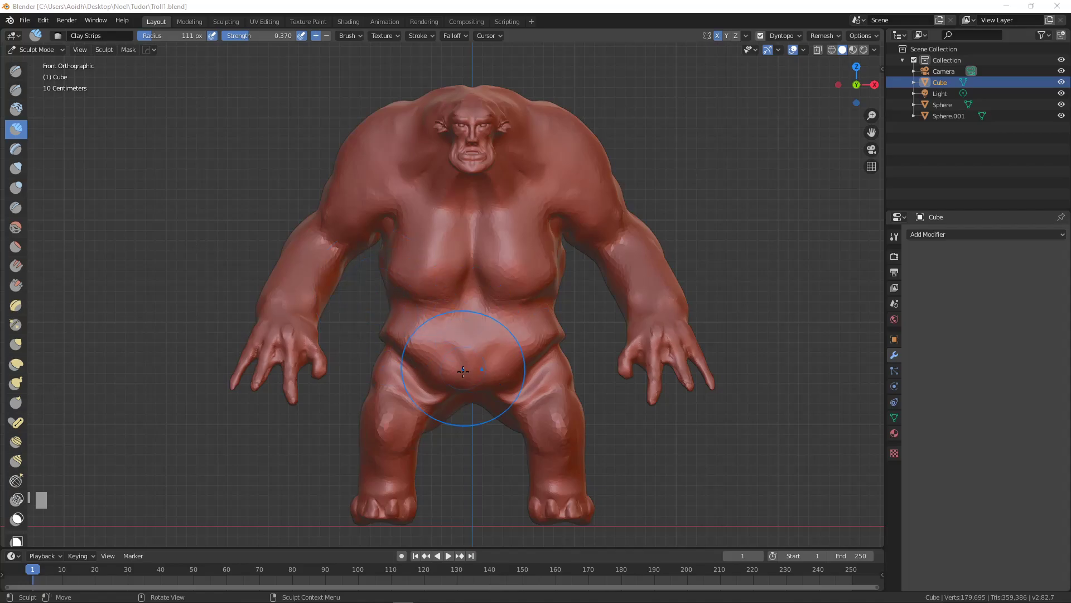
pyautogui.moveTo(601, 350); pyautogui.dragTo(548, 356, button='middle')
pyautogui.press('KP_1')
pyautogui.scroll(4, 531, 407)
pyautogui.moveTo(531, 407); pyautogui.dragTo(601, 420, button='middle')
pyautogui.scroll(-4, 397, 409)
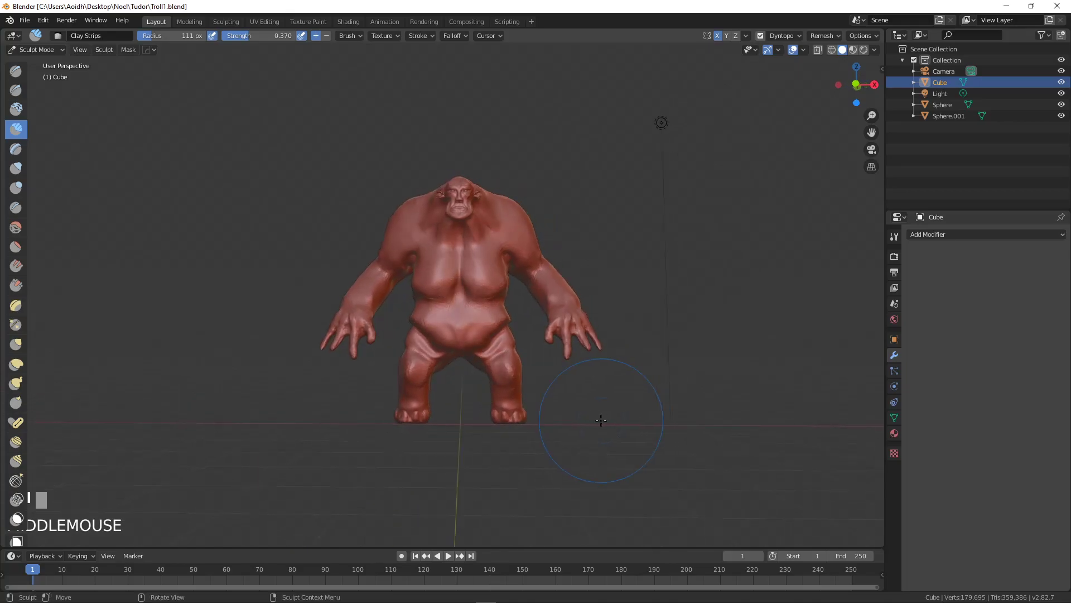
pyautogui.press('KP_1')
pyautogui.scroll(3, 597, 430)
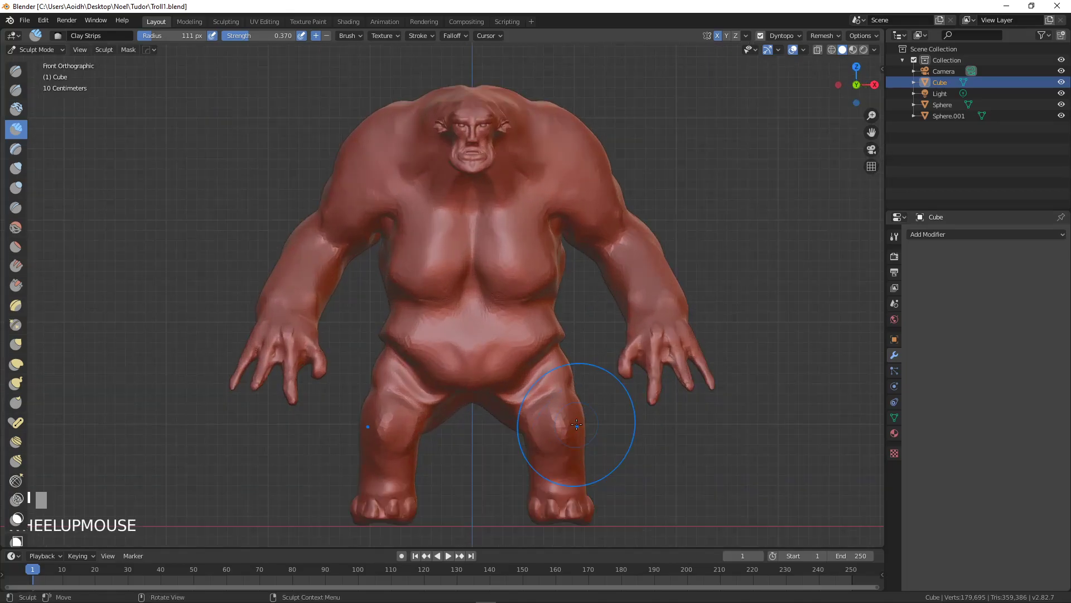